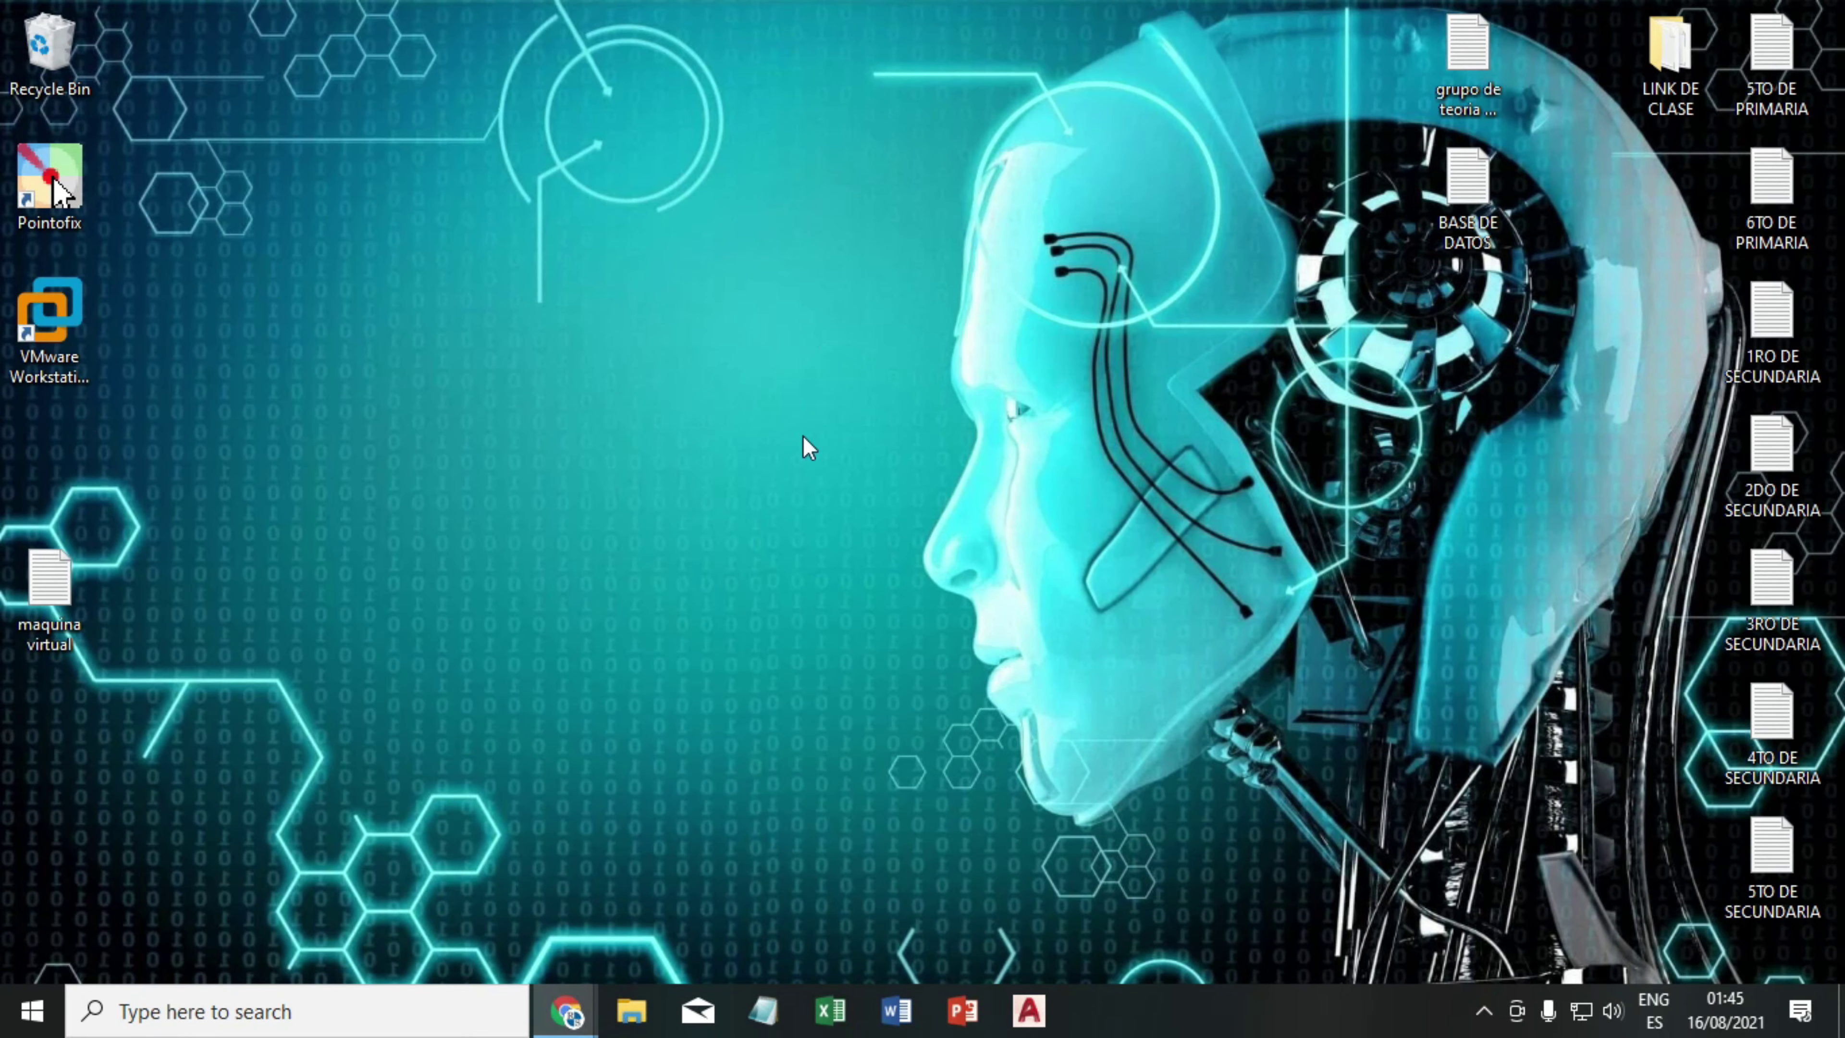
- Launch Word and start a new blank document (Documento en blanco)
{"action": "left_click", "coordinate": [897, 1012]}
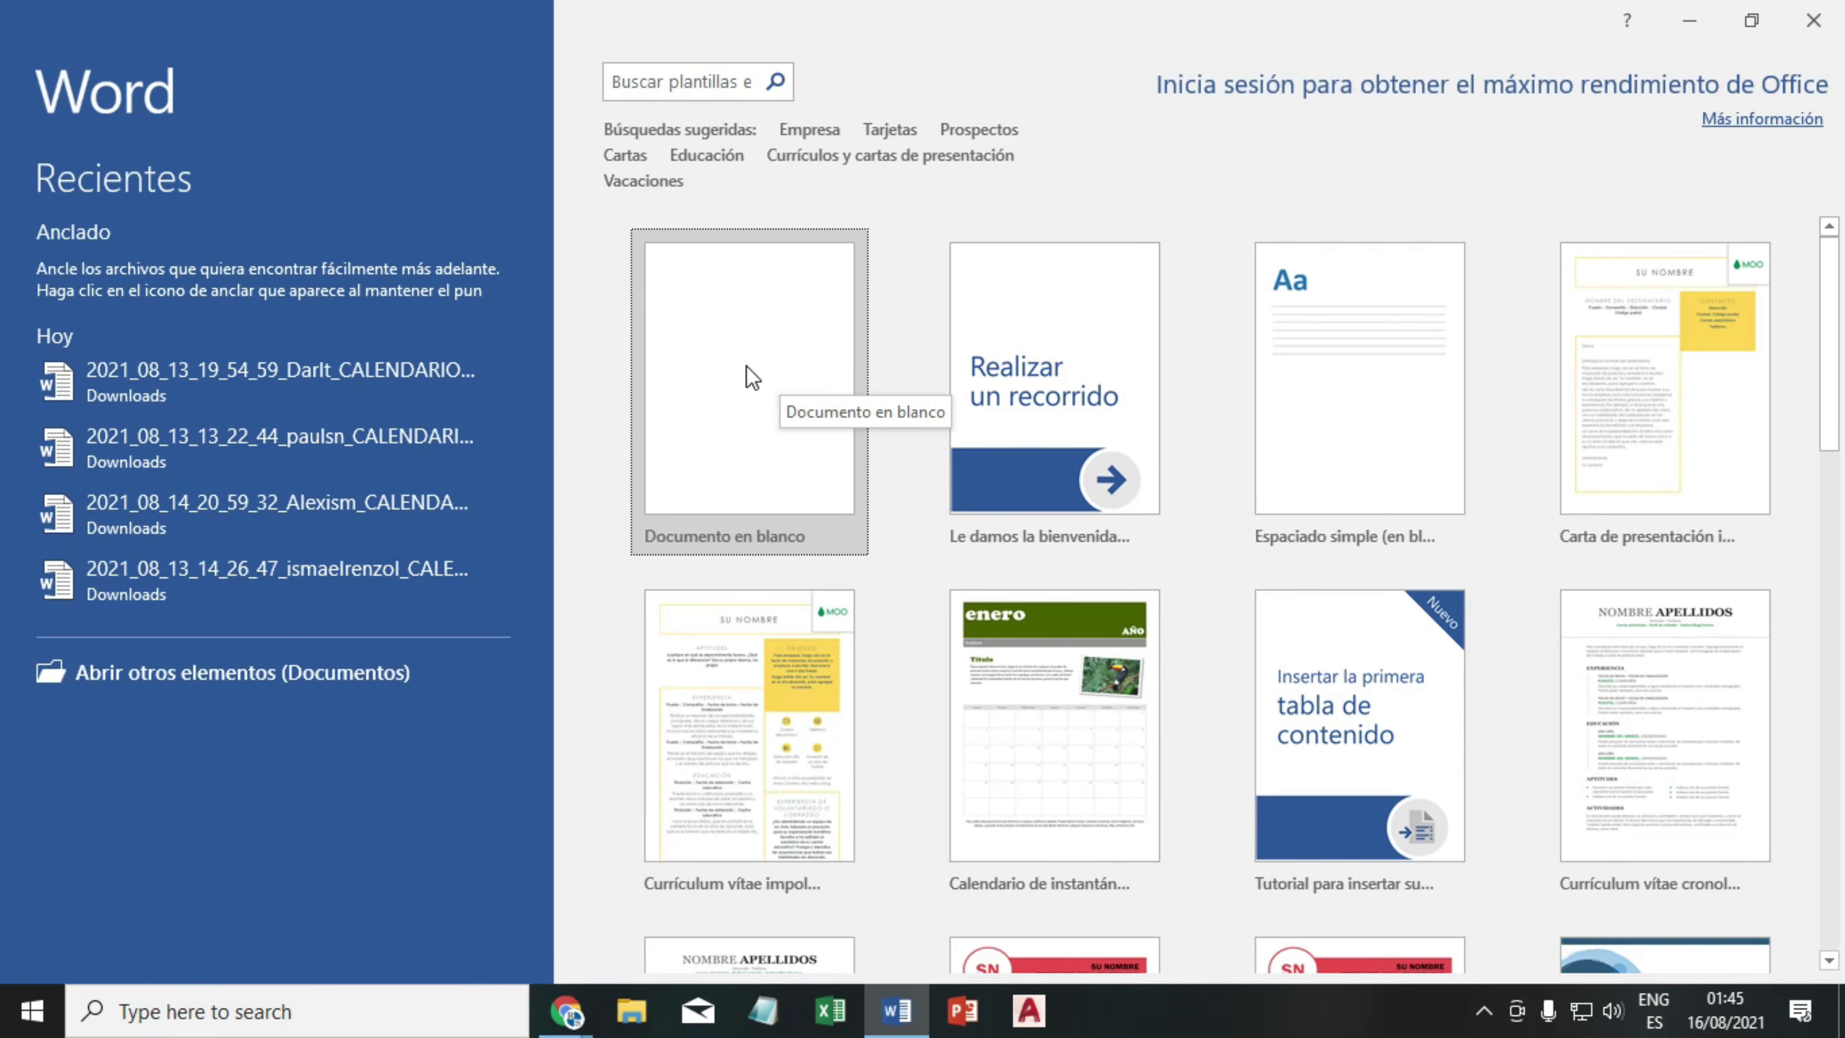
{"action": "left_click", "coordinate": [744, 365]}
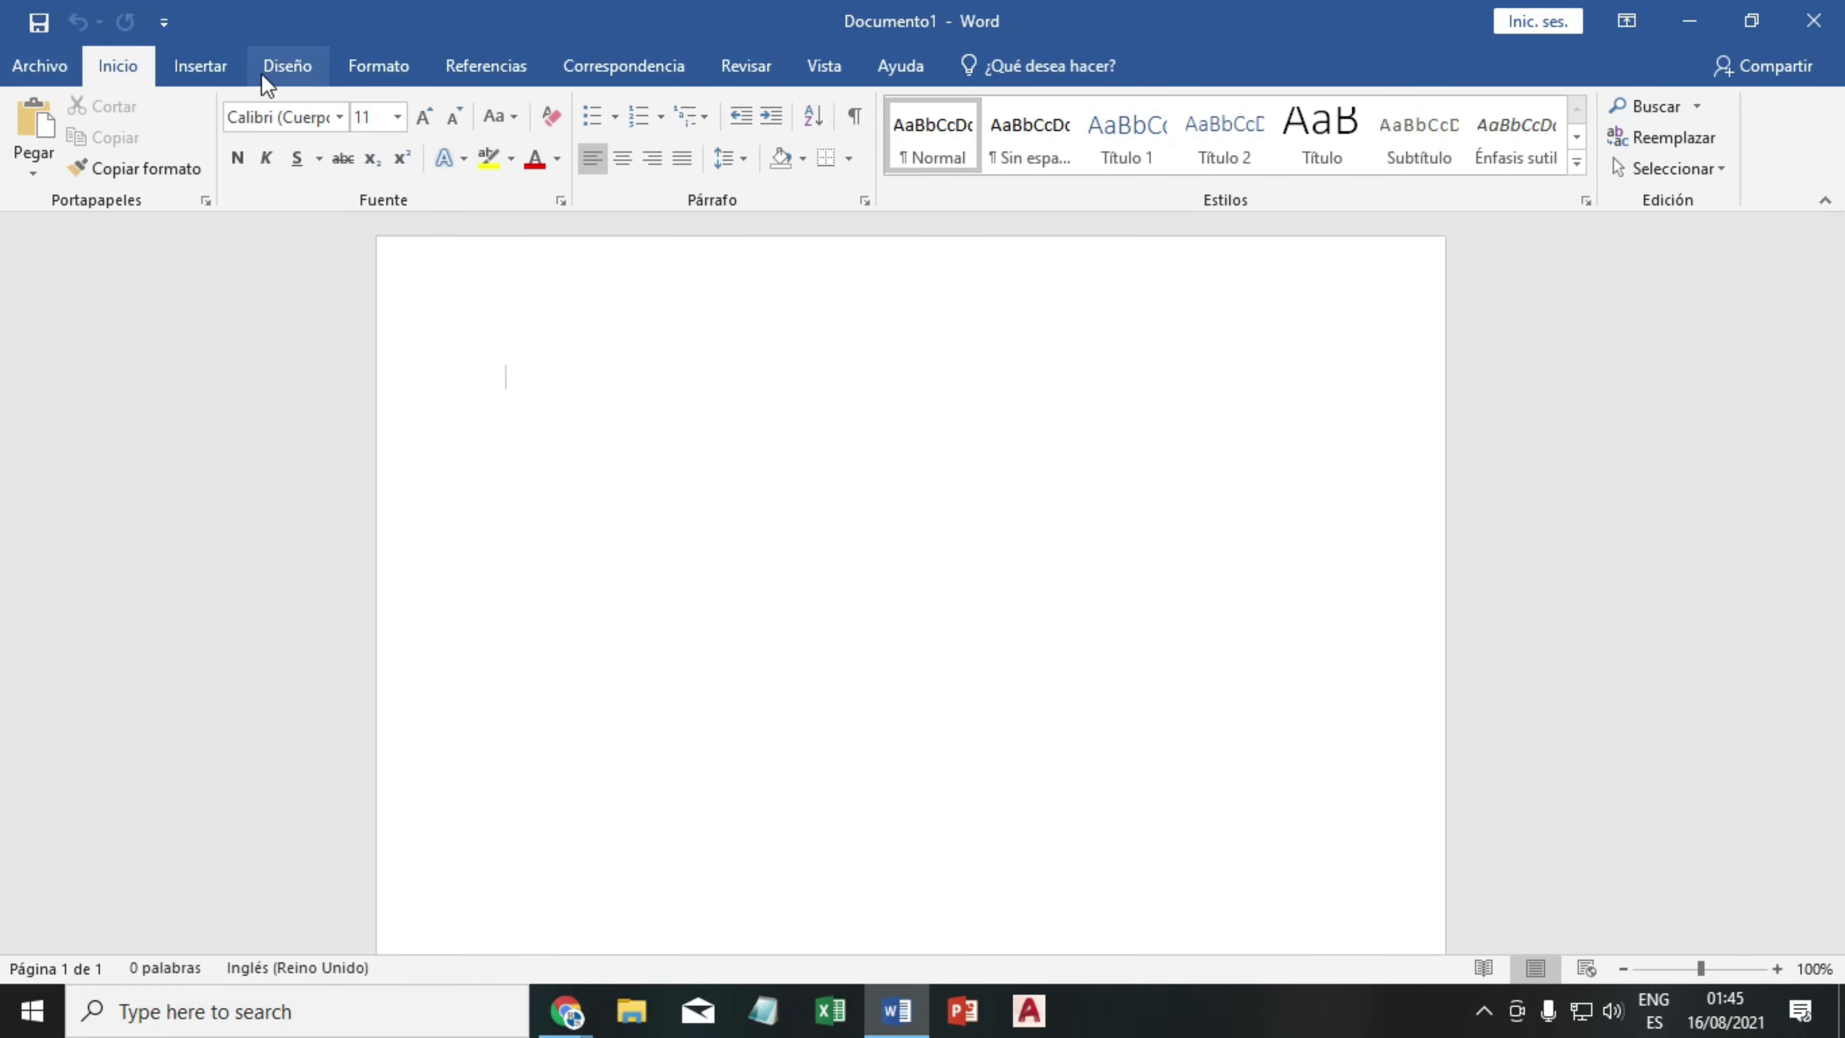
{"action": "scroll", "coordinate": [727, 378], "scroll_direction": "down", "scroll_amount": 3}
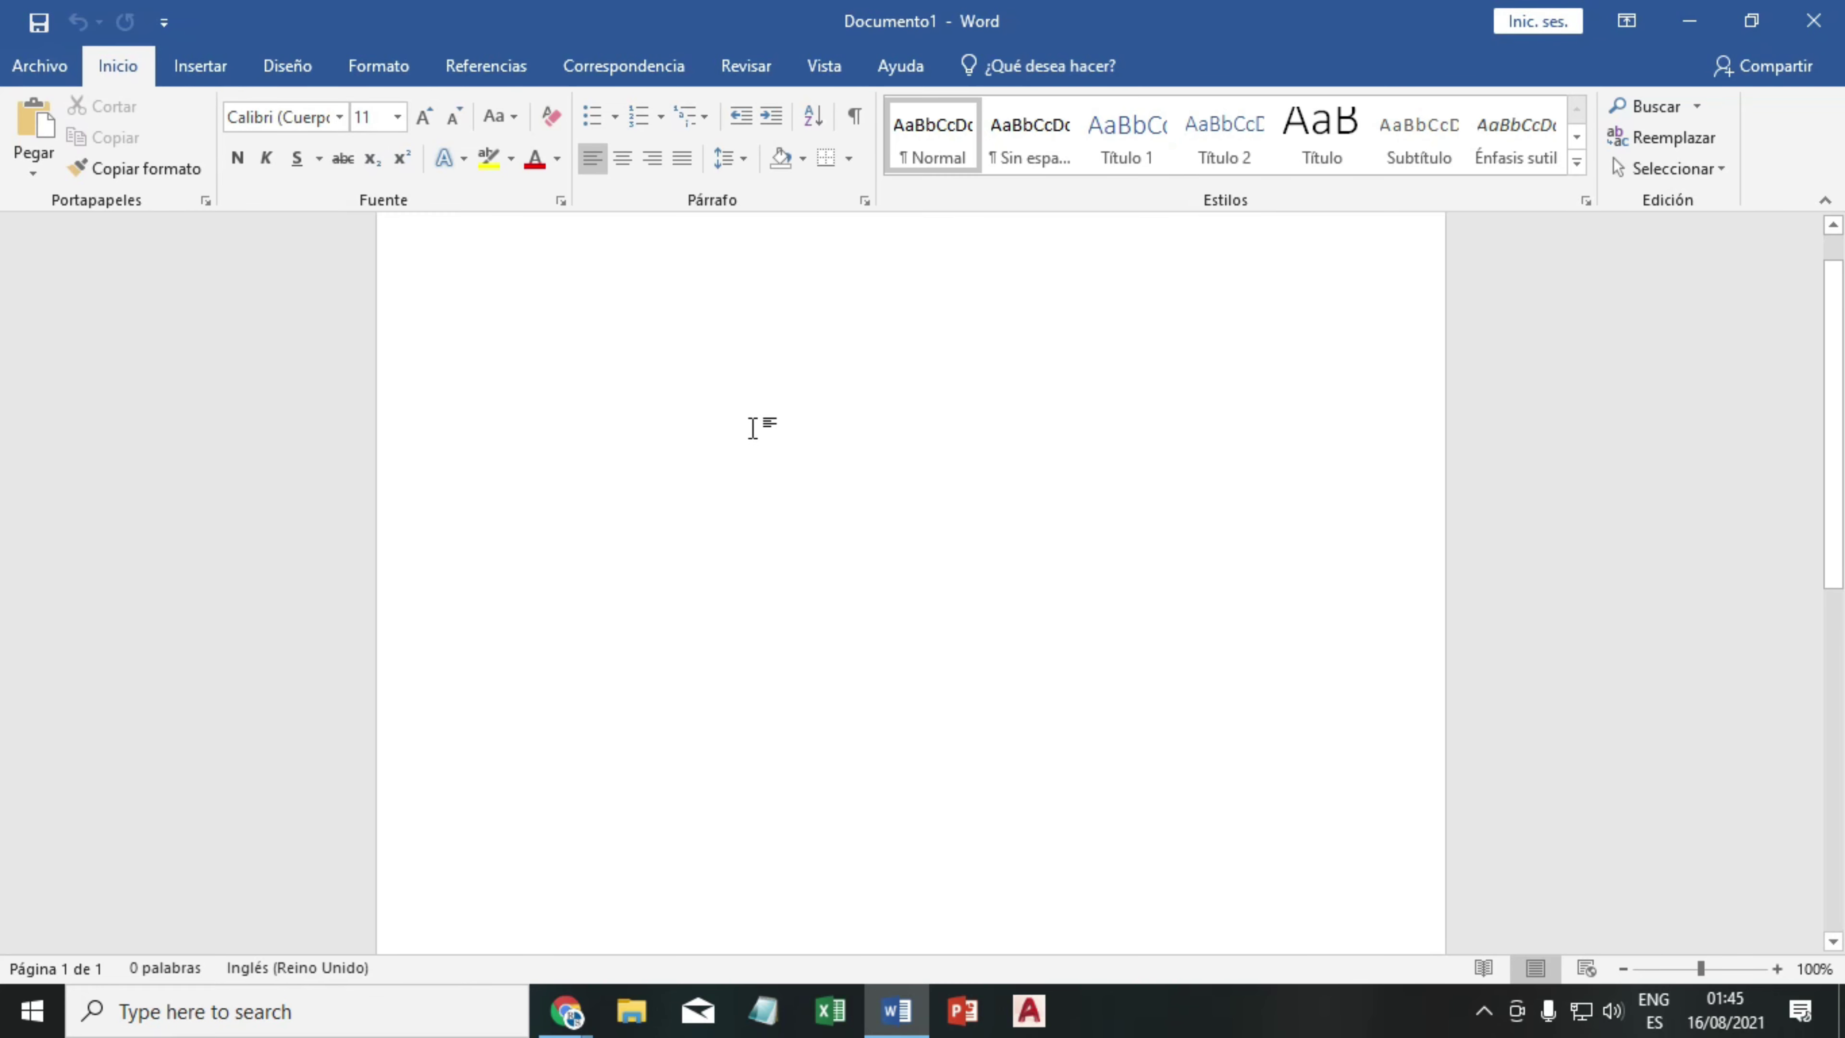
{"action": "scroll", "coordinate": [814, 508], "scroll_direction": "down", "scroll_amount": 2}
{"action": "scroll", "coordinate": [861, 589], "scroll_direction": "down", "scroll_amount": 3}
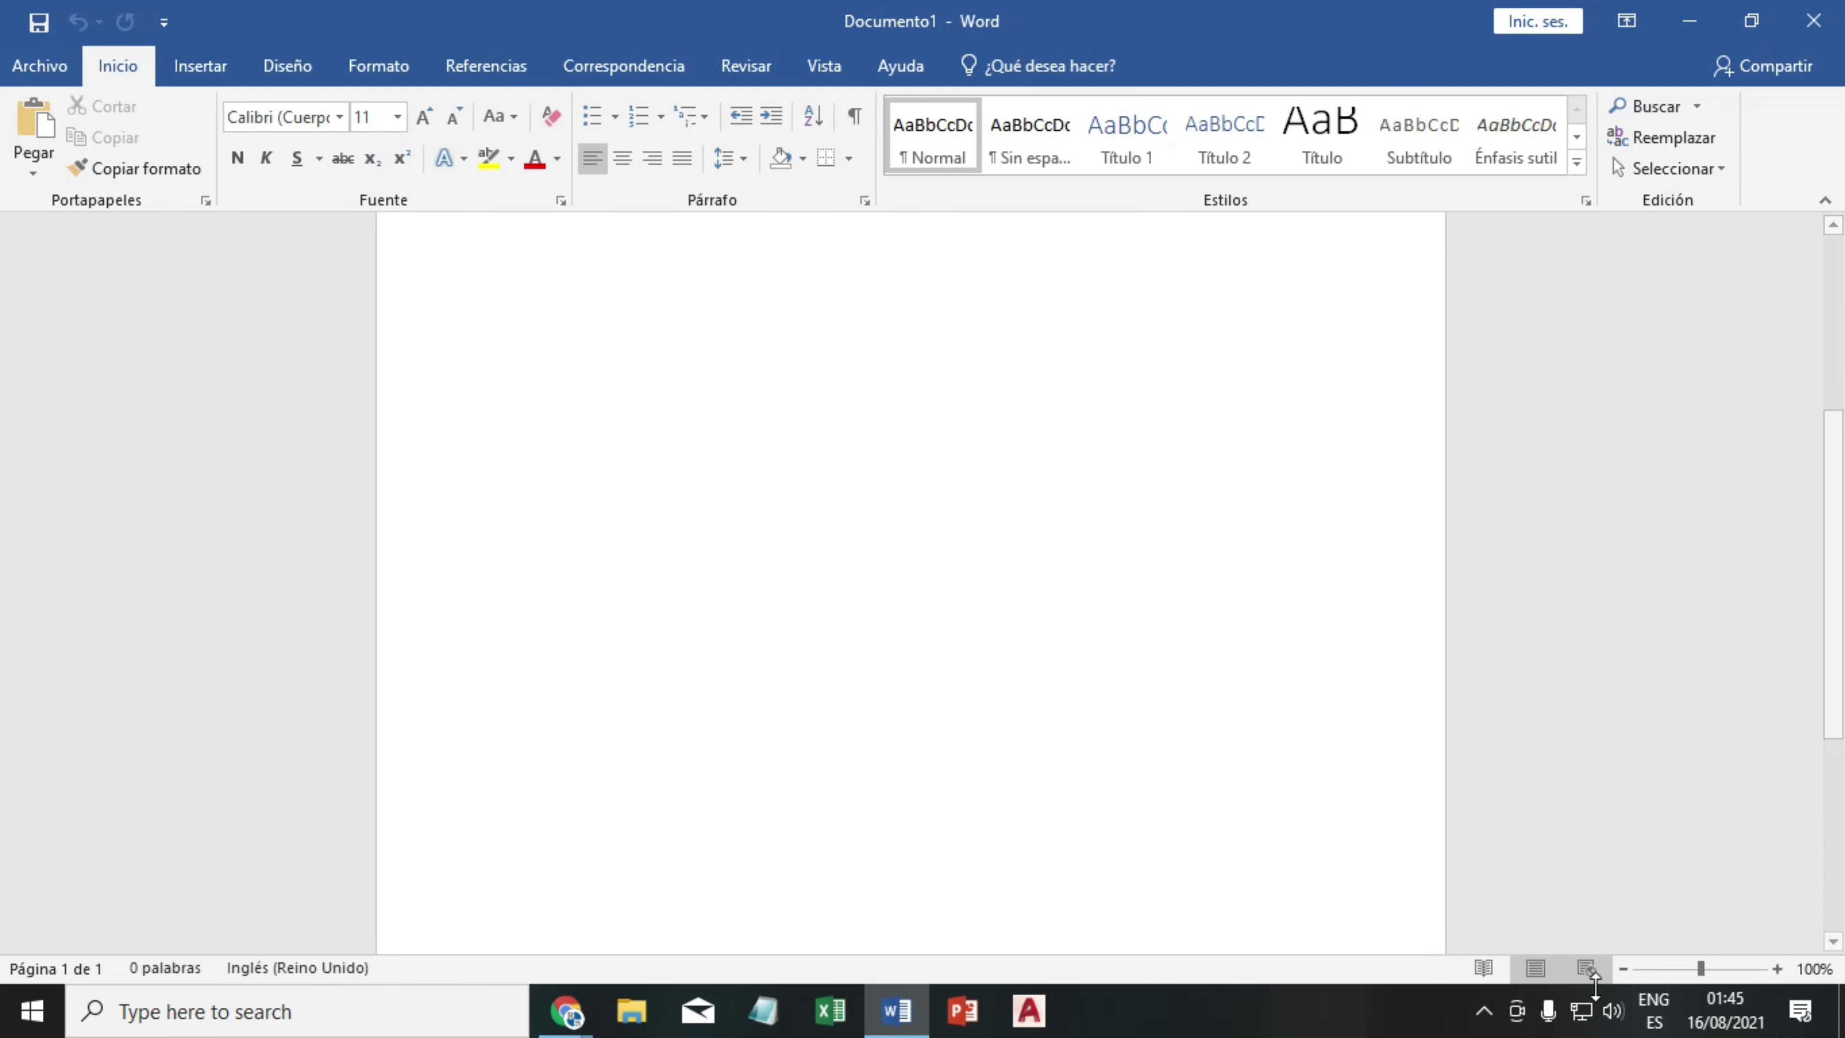
- Switch to Web layout and back to Print layout, then zoom out to 70%
{"action": "left_click", "coordinate": [1587, 968]}
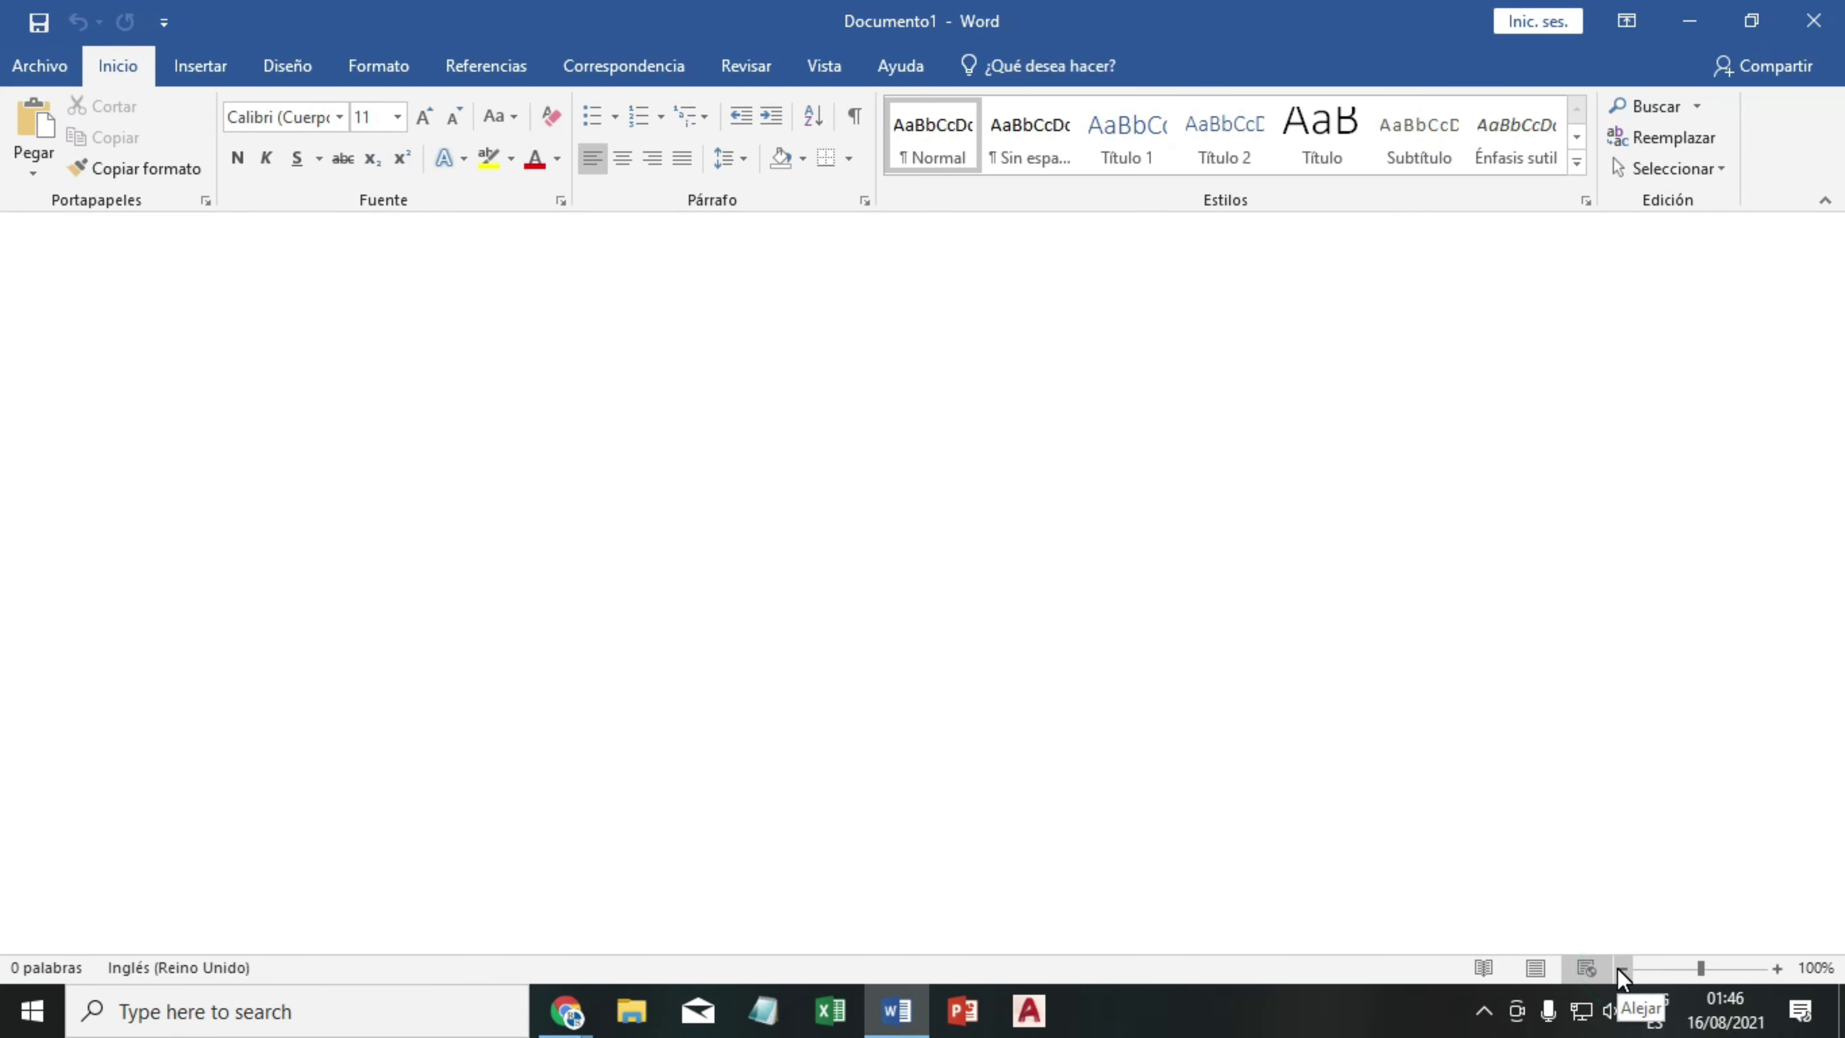
{"action": "left_click", "coordinate": [1546, 969]}
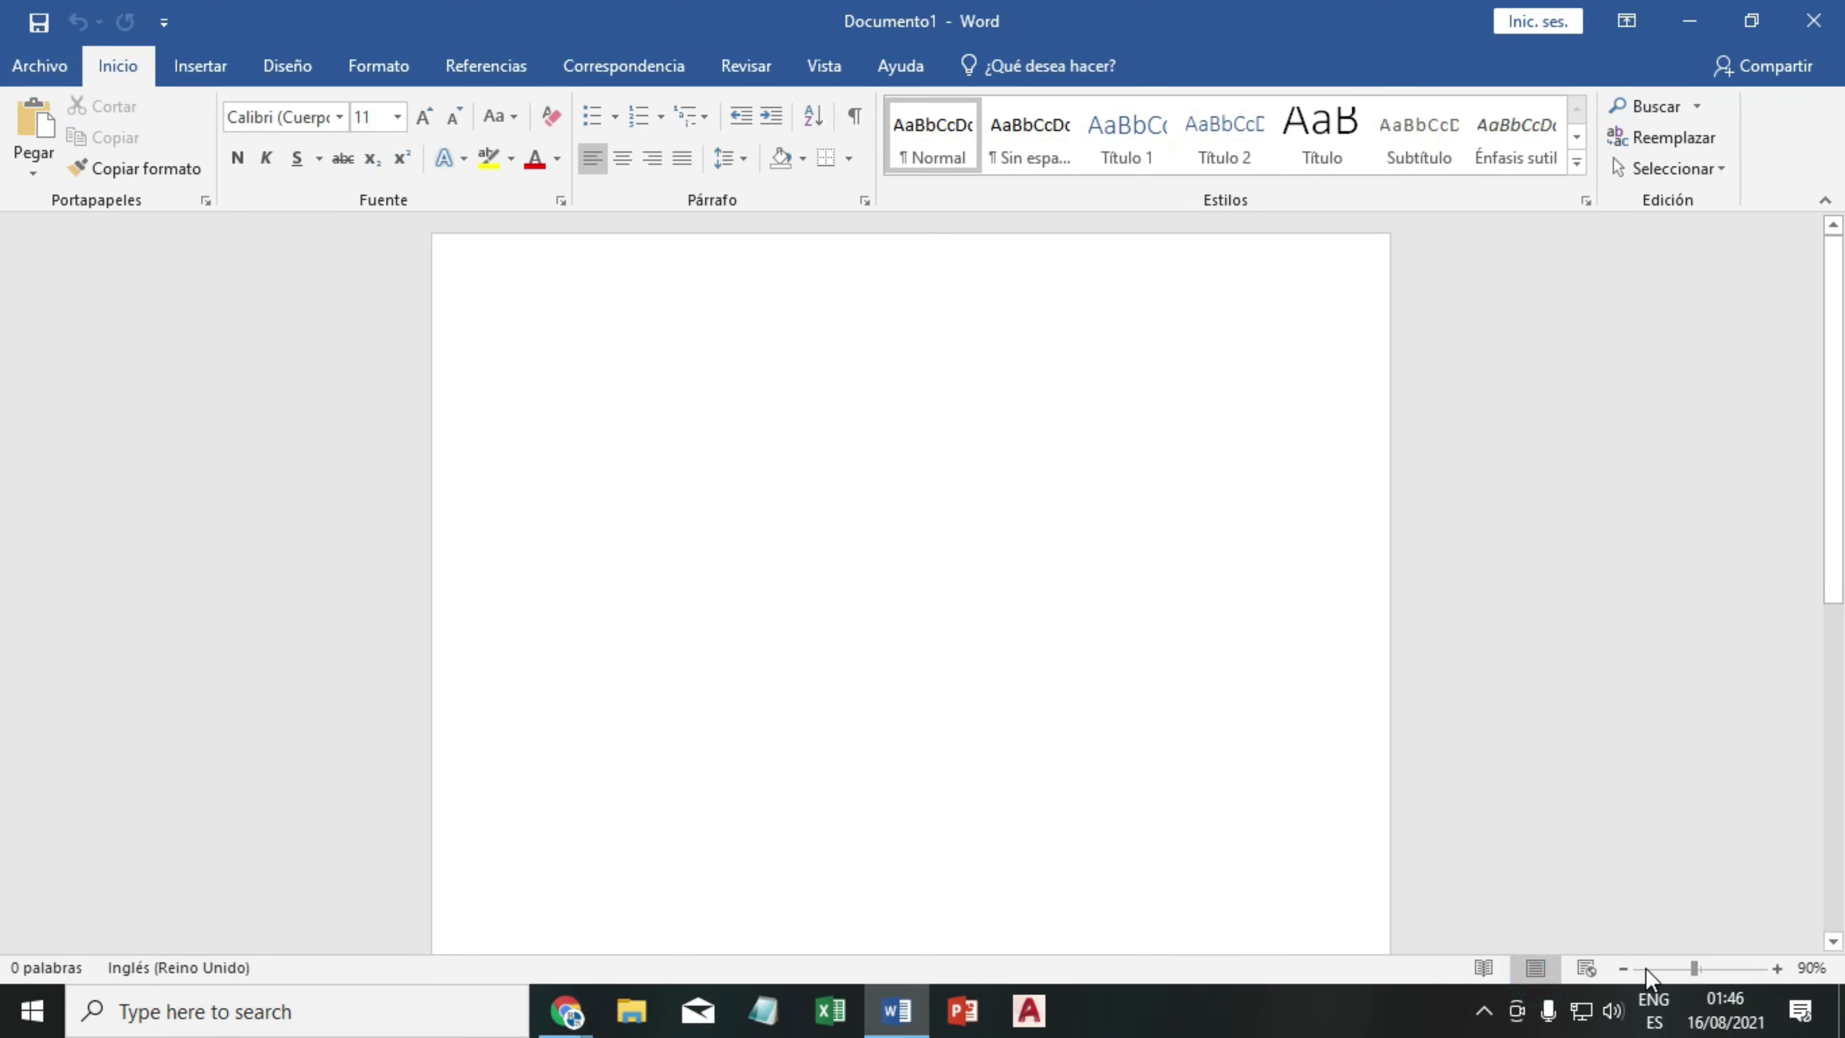
{"action": "left_click", "coordinate": [1624, 969]}
{"action": "left_click", "coordinate": [1624, 969]}
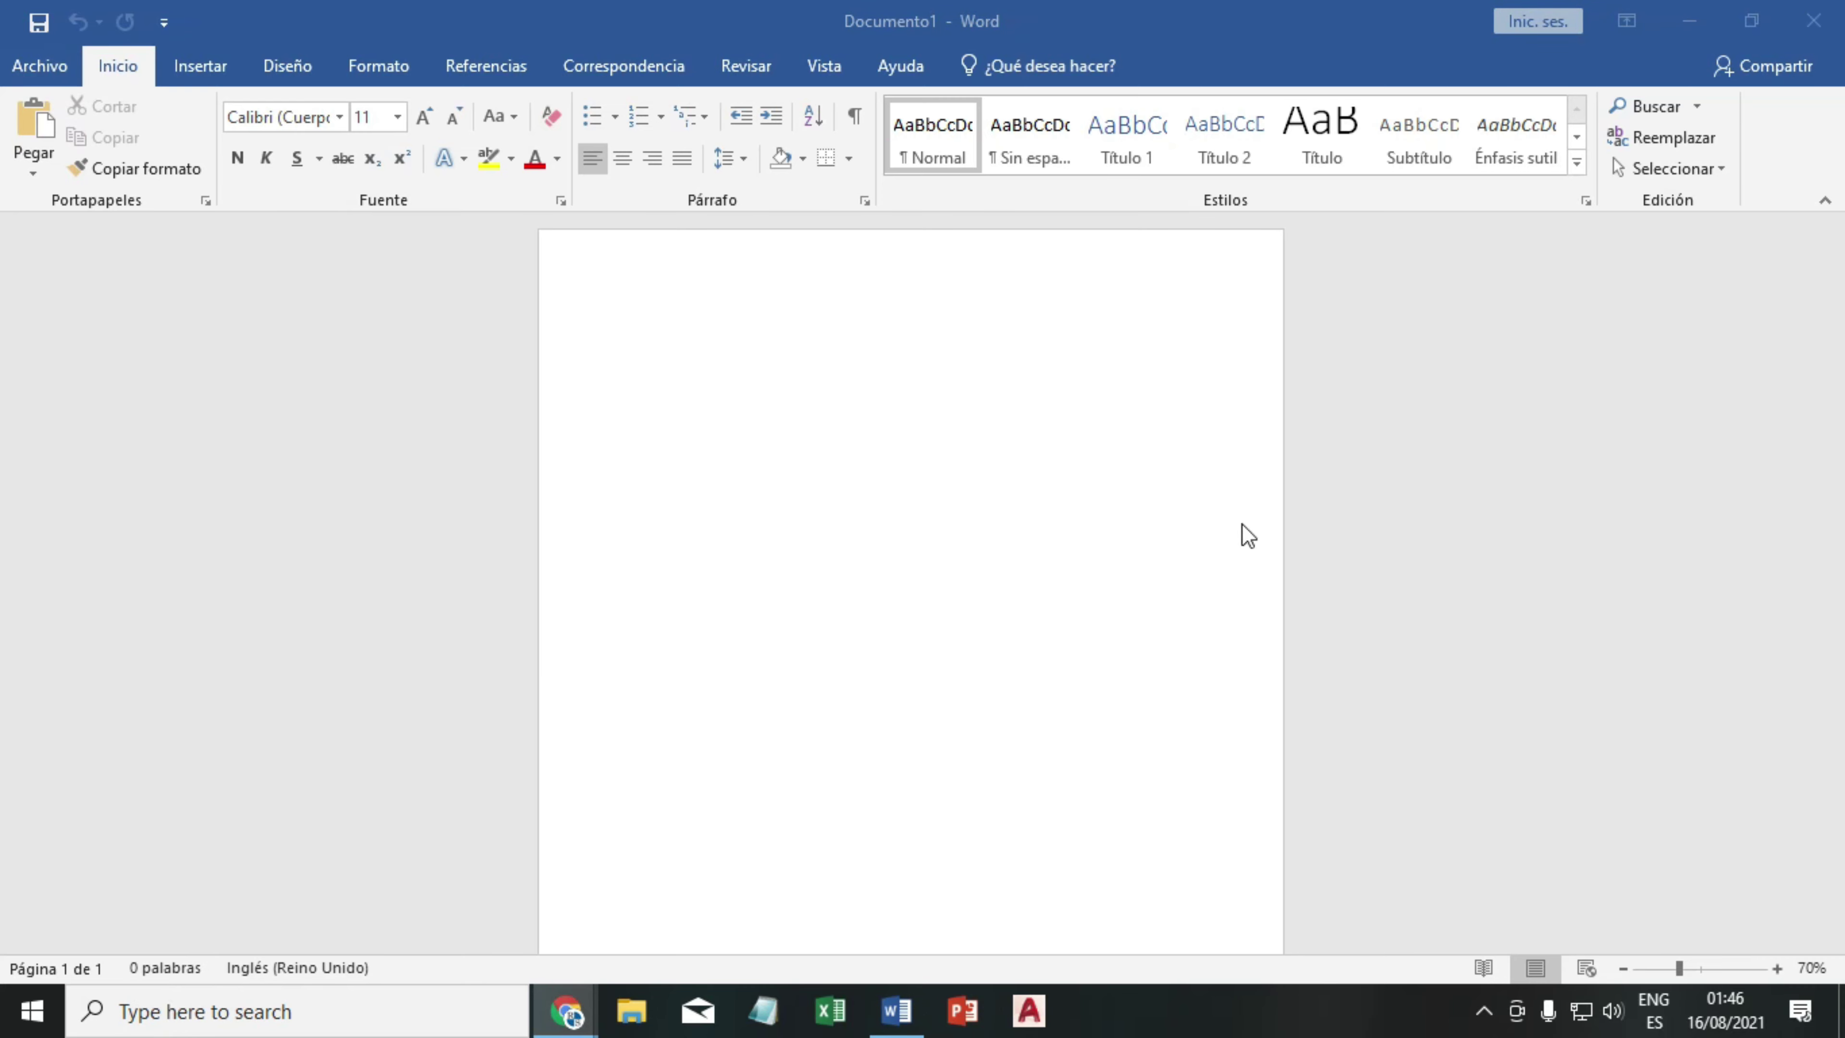
- Insert a single-cell table from the Insertar table grid
{"action": "left_click", "coordinate": [211, 70]}
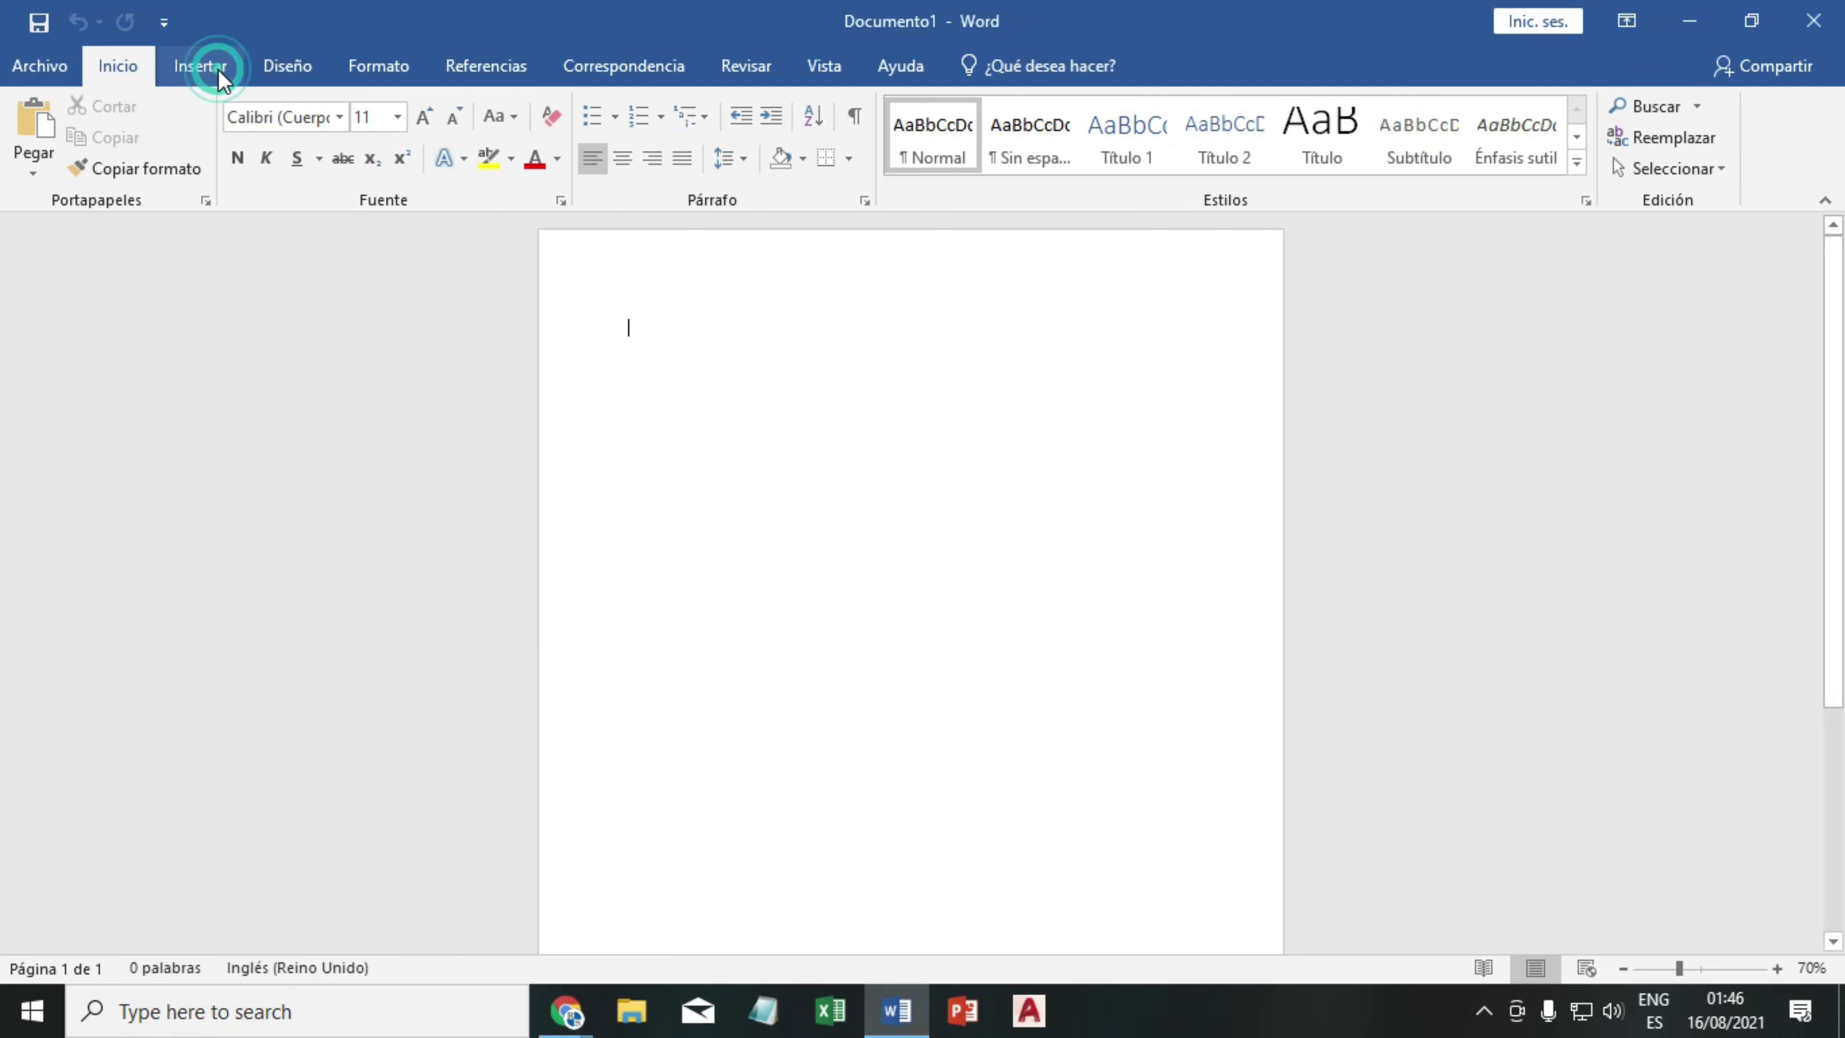
{"action": "left_click", "coordinate": [219, 69]}
{"action": "left_click", "coordinate": [208, 138]}
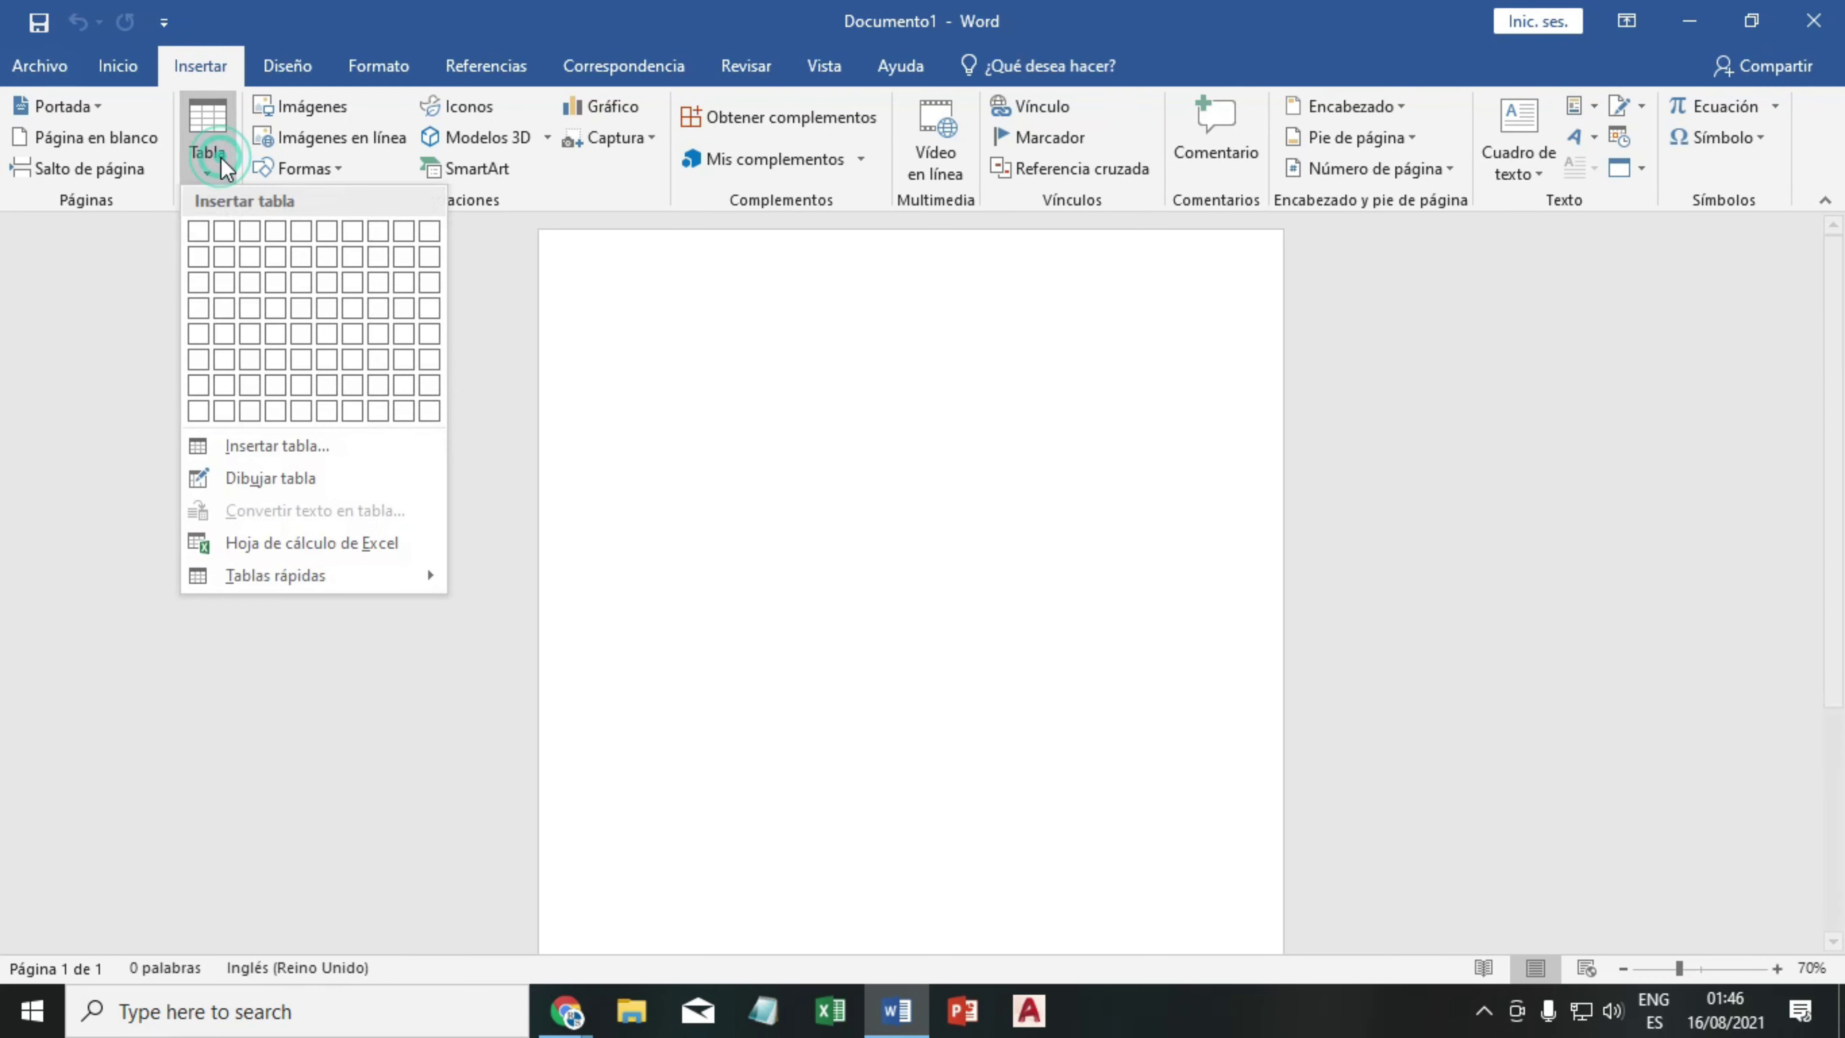
{"action": "left_click", "coordinate": [198, 231]}
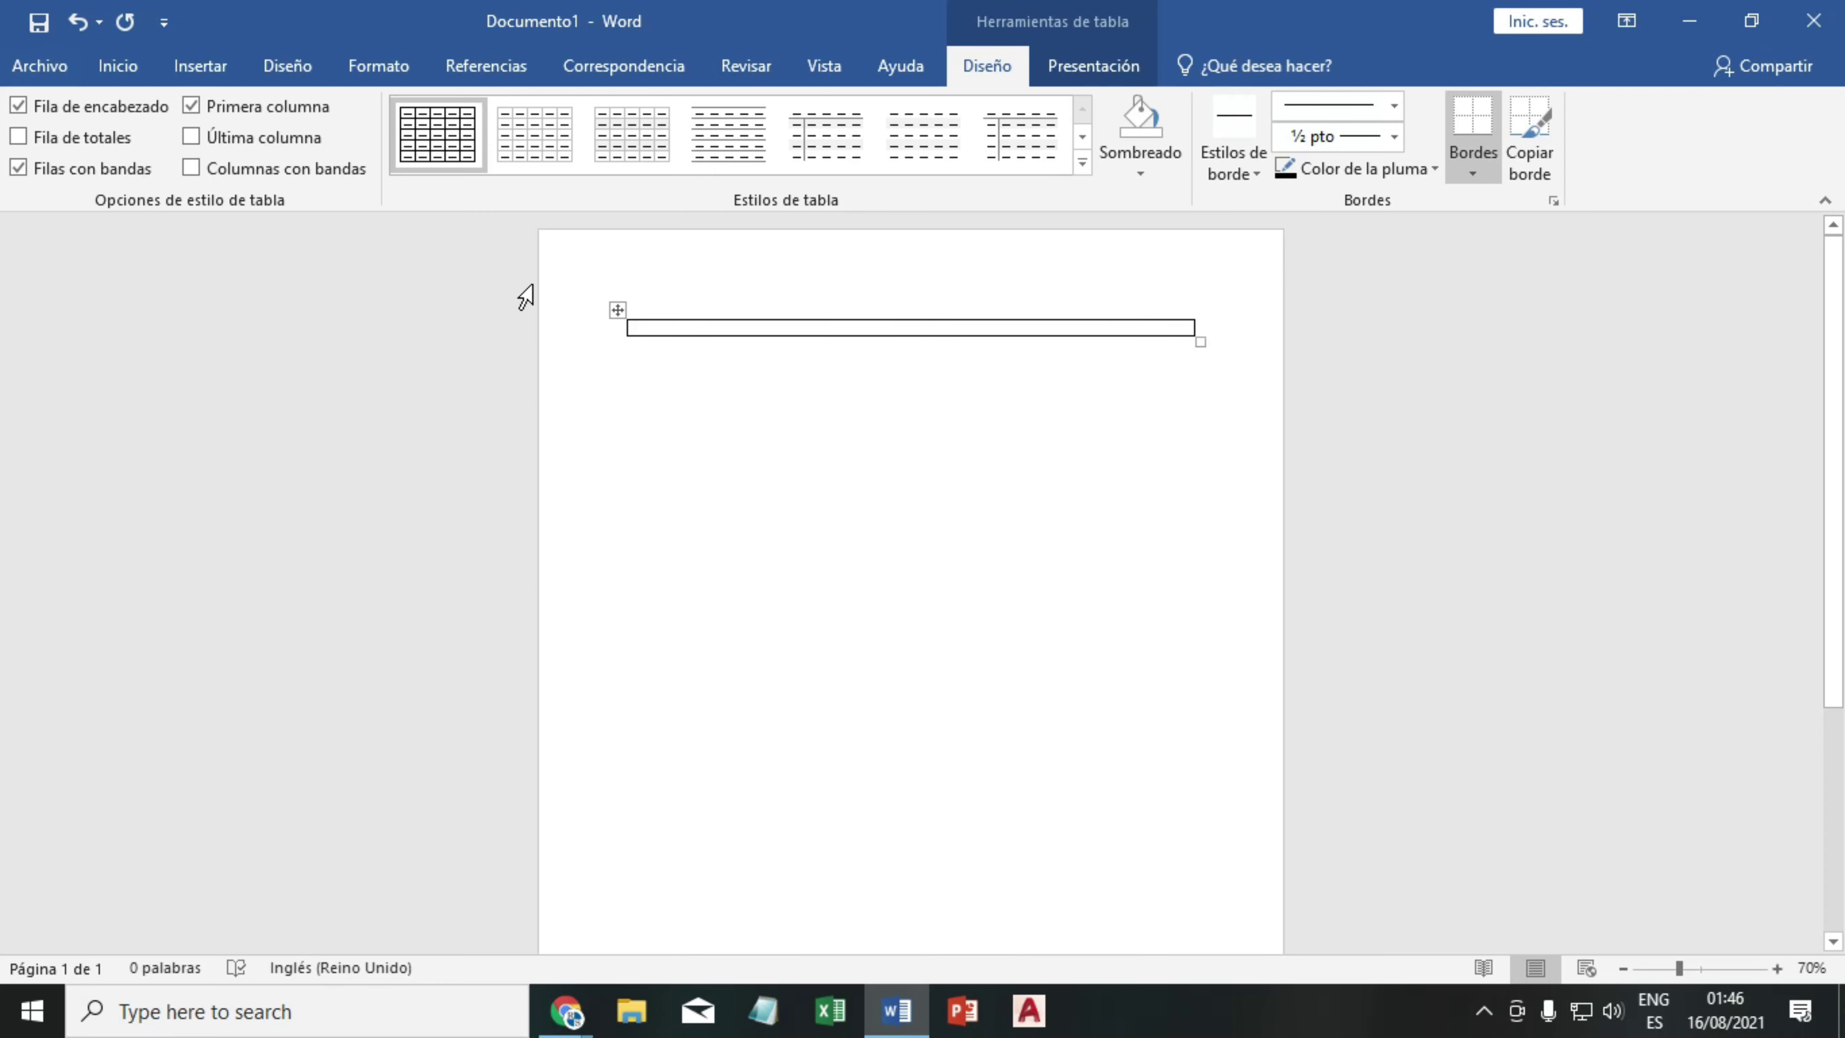
- Insert a 5-column, 26-row table through the Insertar tabla dialog
{"action": "left_click", "coordinate": [190, 67]}
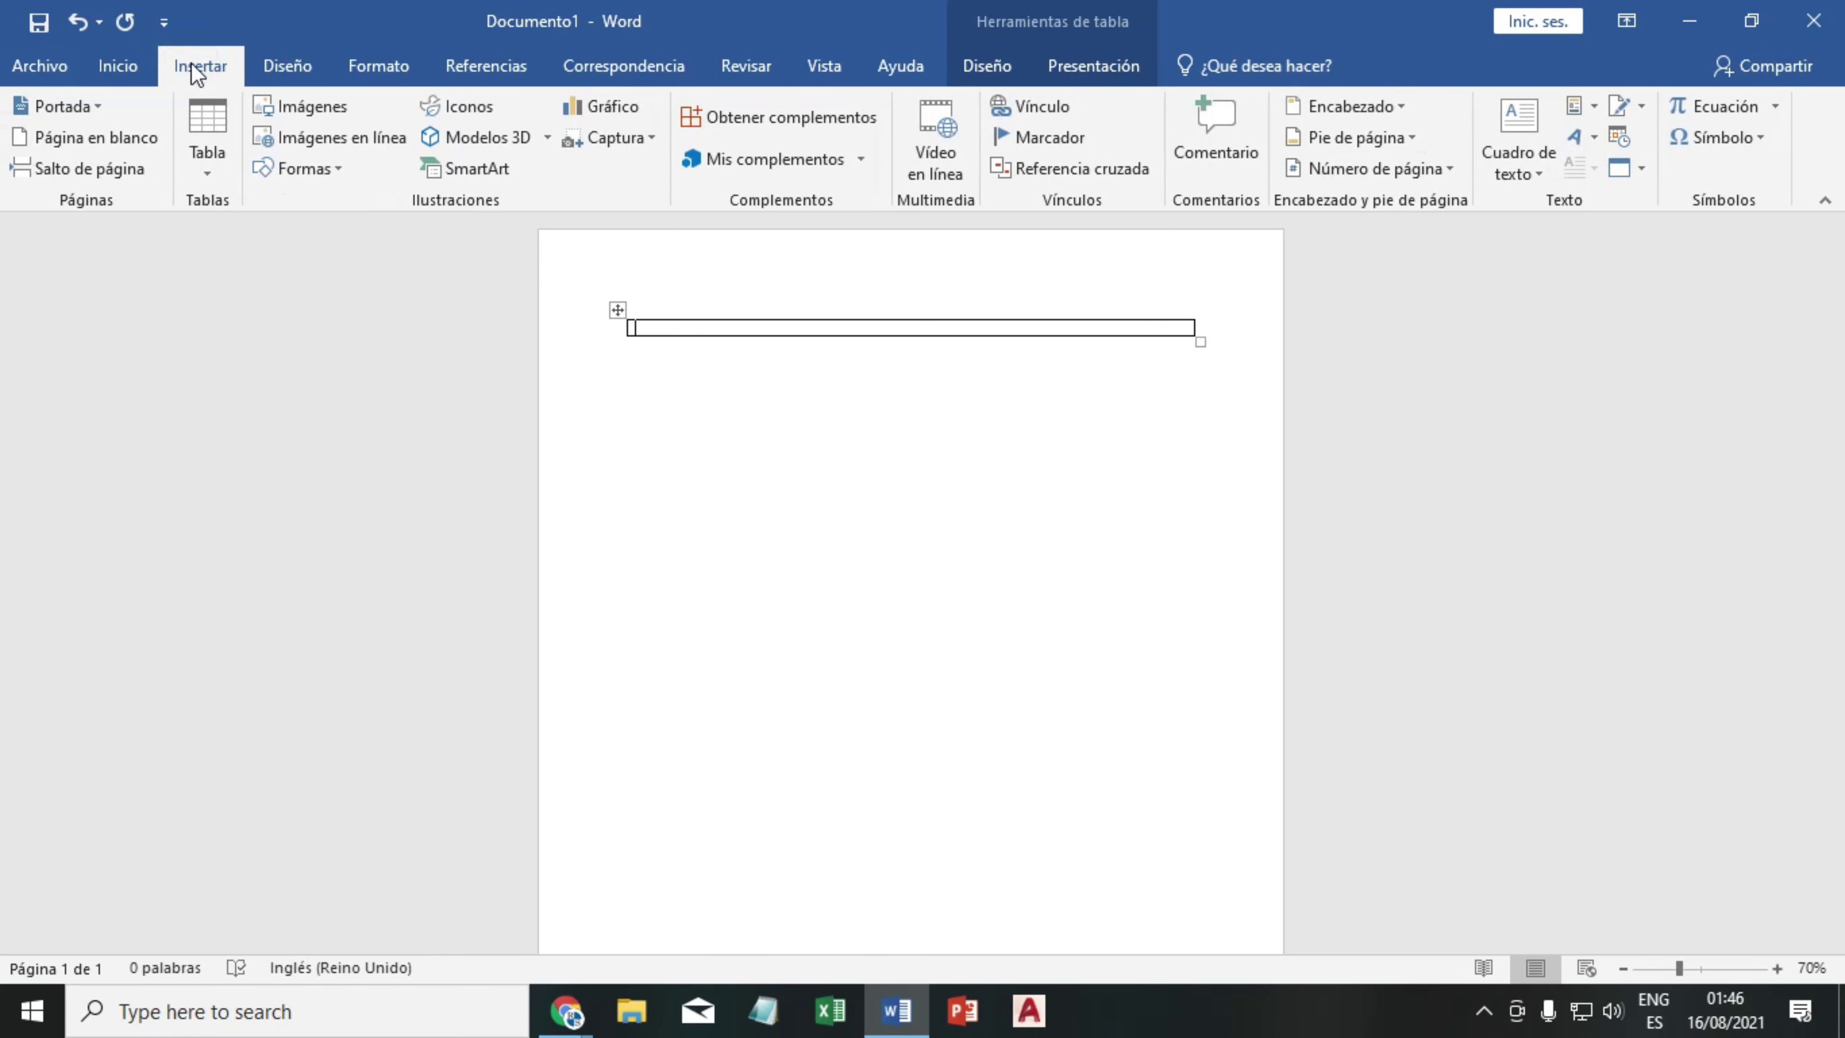
{"action": "left_click", "coordinate": [211, 175]}
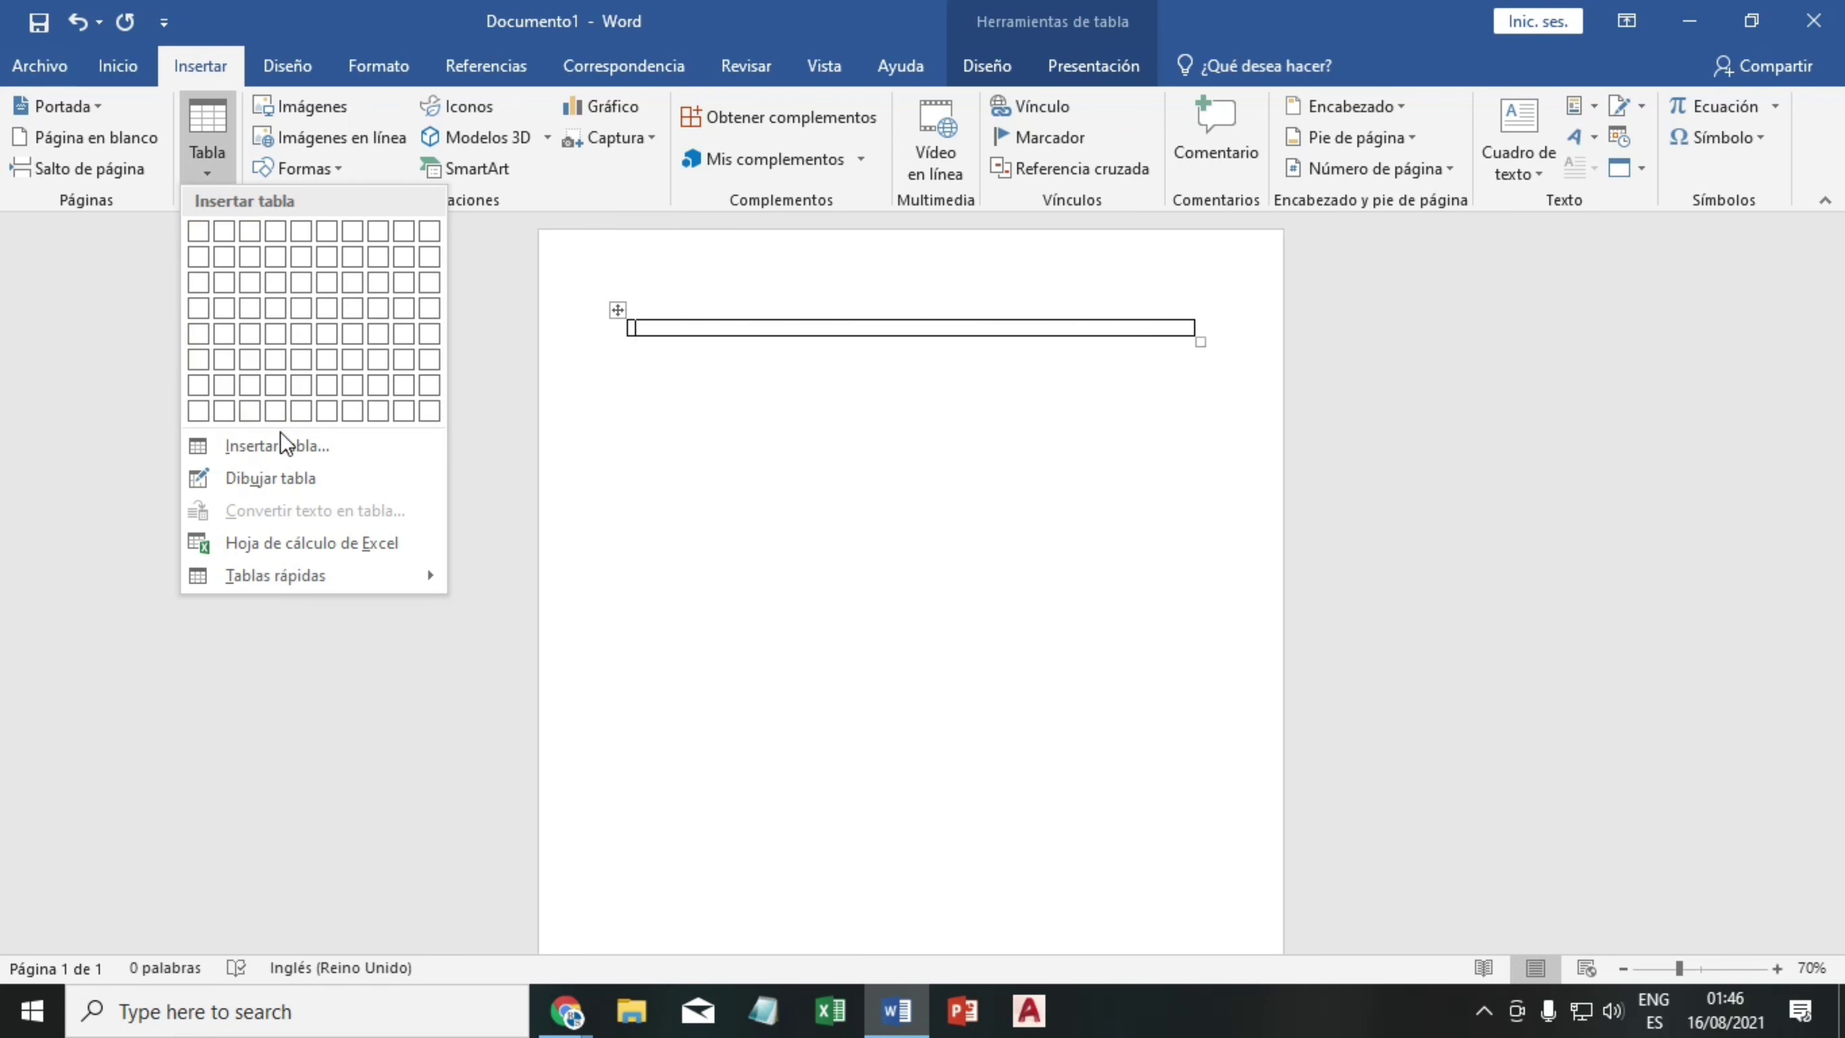
{"action": "left_click", "coordinate": [279, 448]}
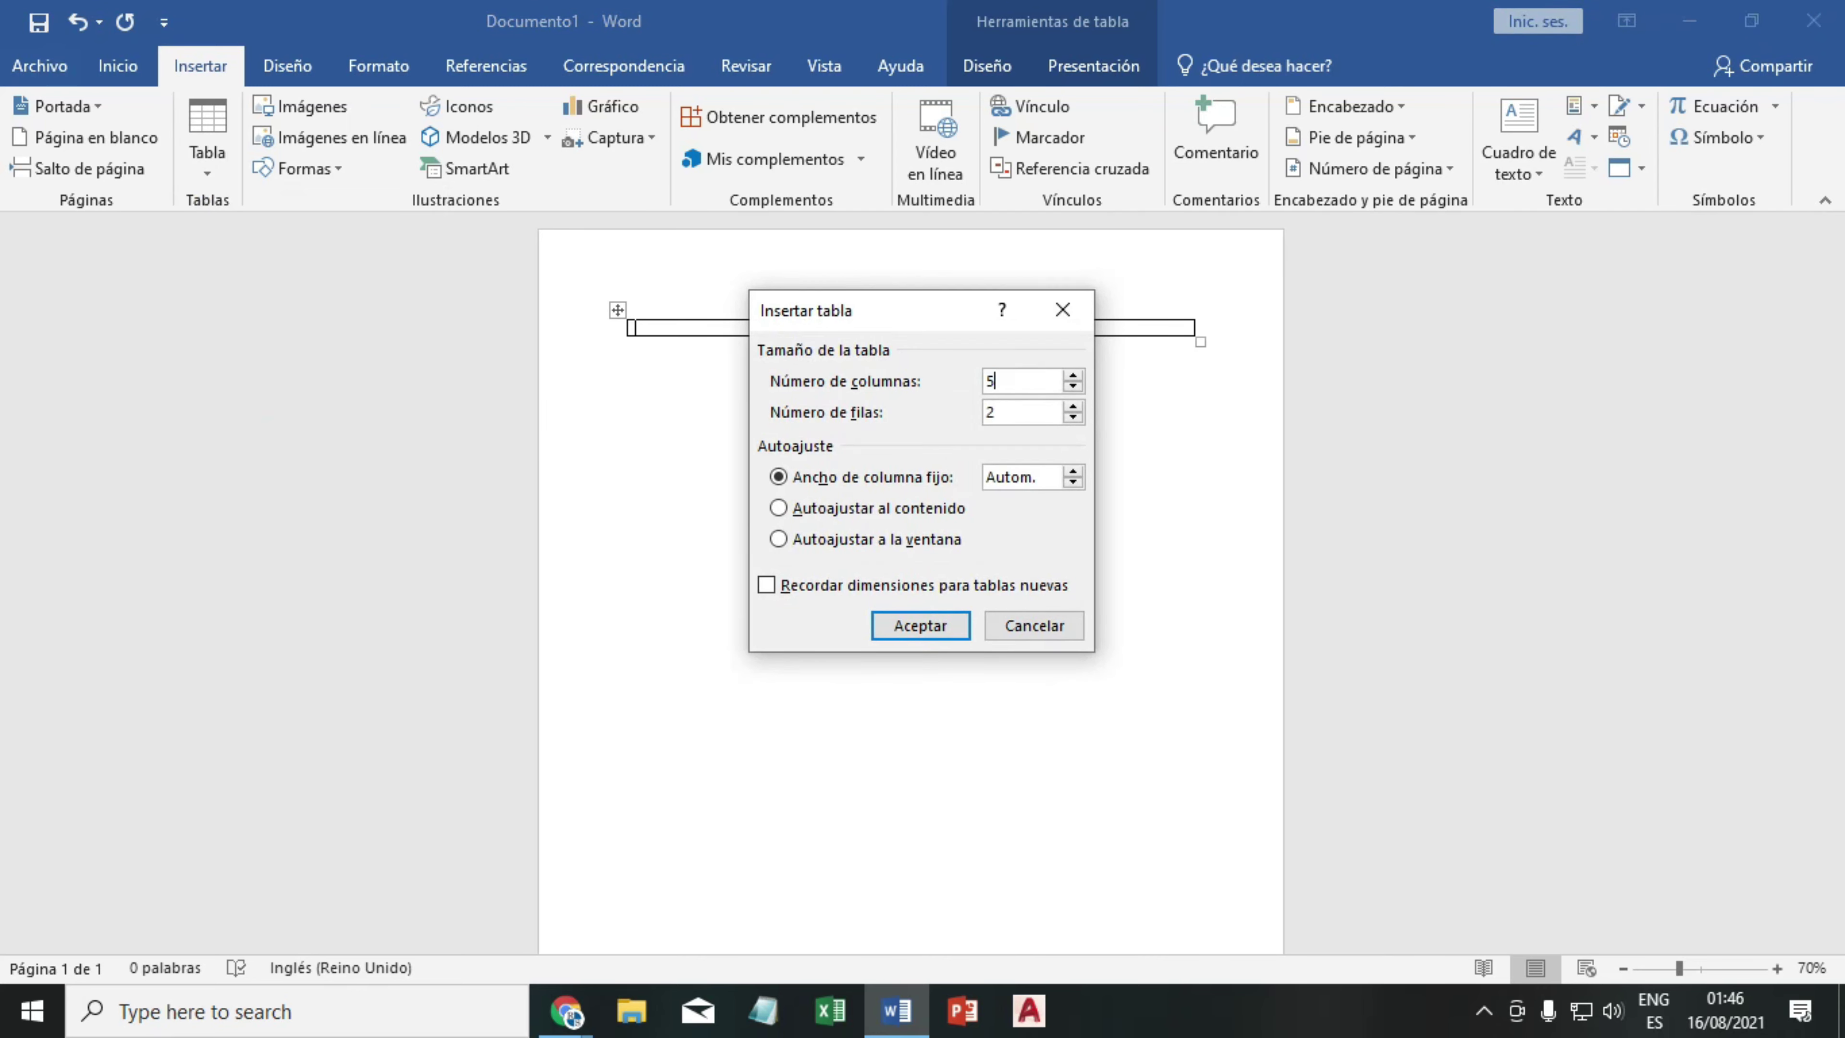
{"action": "left_click", "coordinate": [1005, 409]}
{"action": "left_click", "coordinate": [916, 623]}
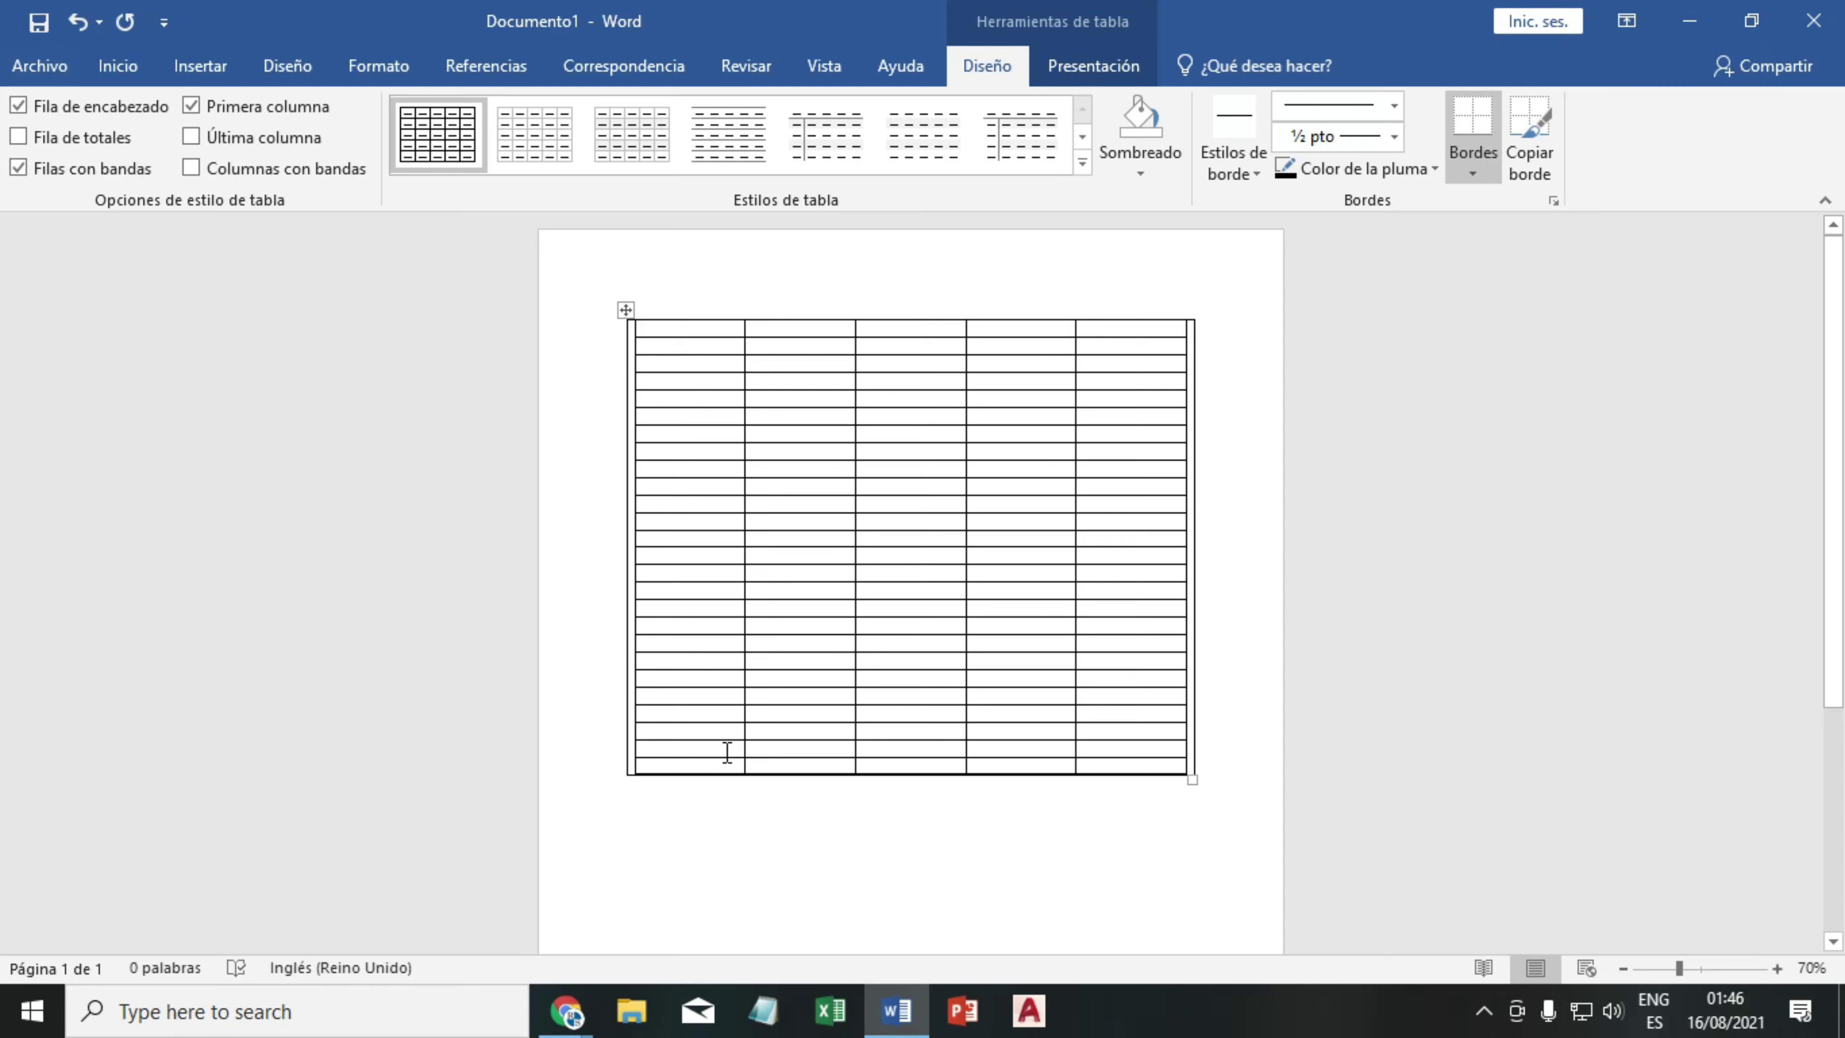
- Merge the first three cells of the table's lower rows with Combinar celdas
{"action": "mouse_move", "coordinate": [727, 753]}
{"action": "left_mouse_down"}
{"action": "mouse_move", "coordinate": [912, 753]}
{"action": "mouse_move", "coordinate": [912, 721]}
{"action": "left_mouse_up"}
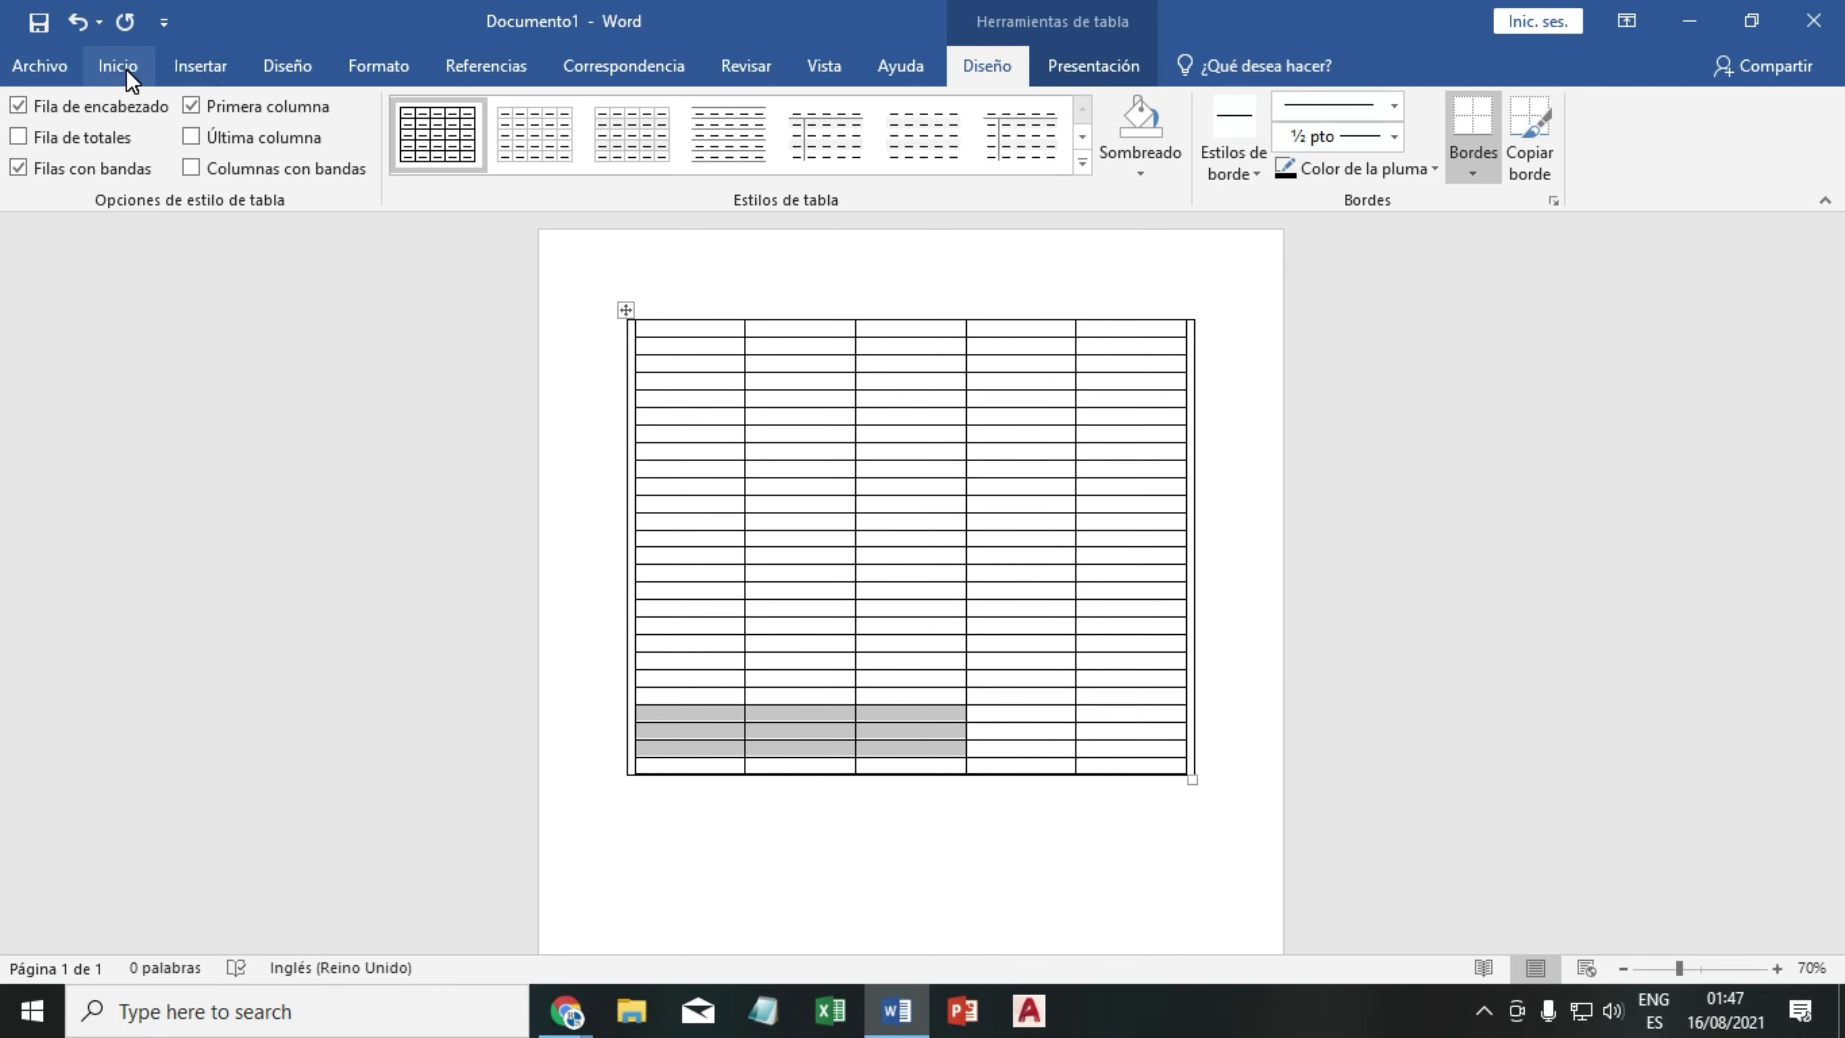
{"action": "left_click", "coordinate": [1073, 71]}
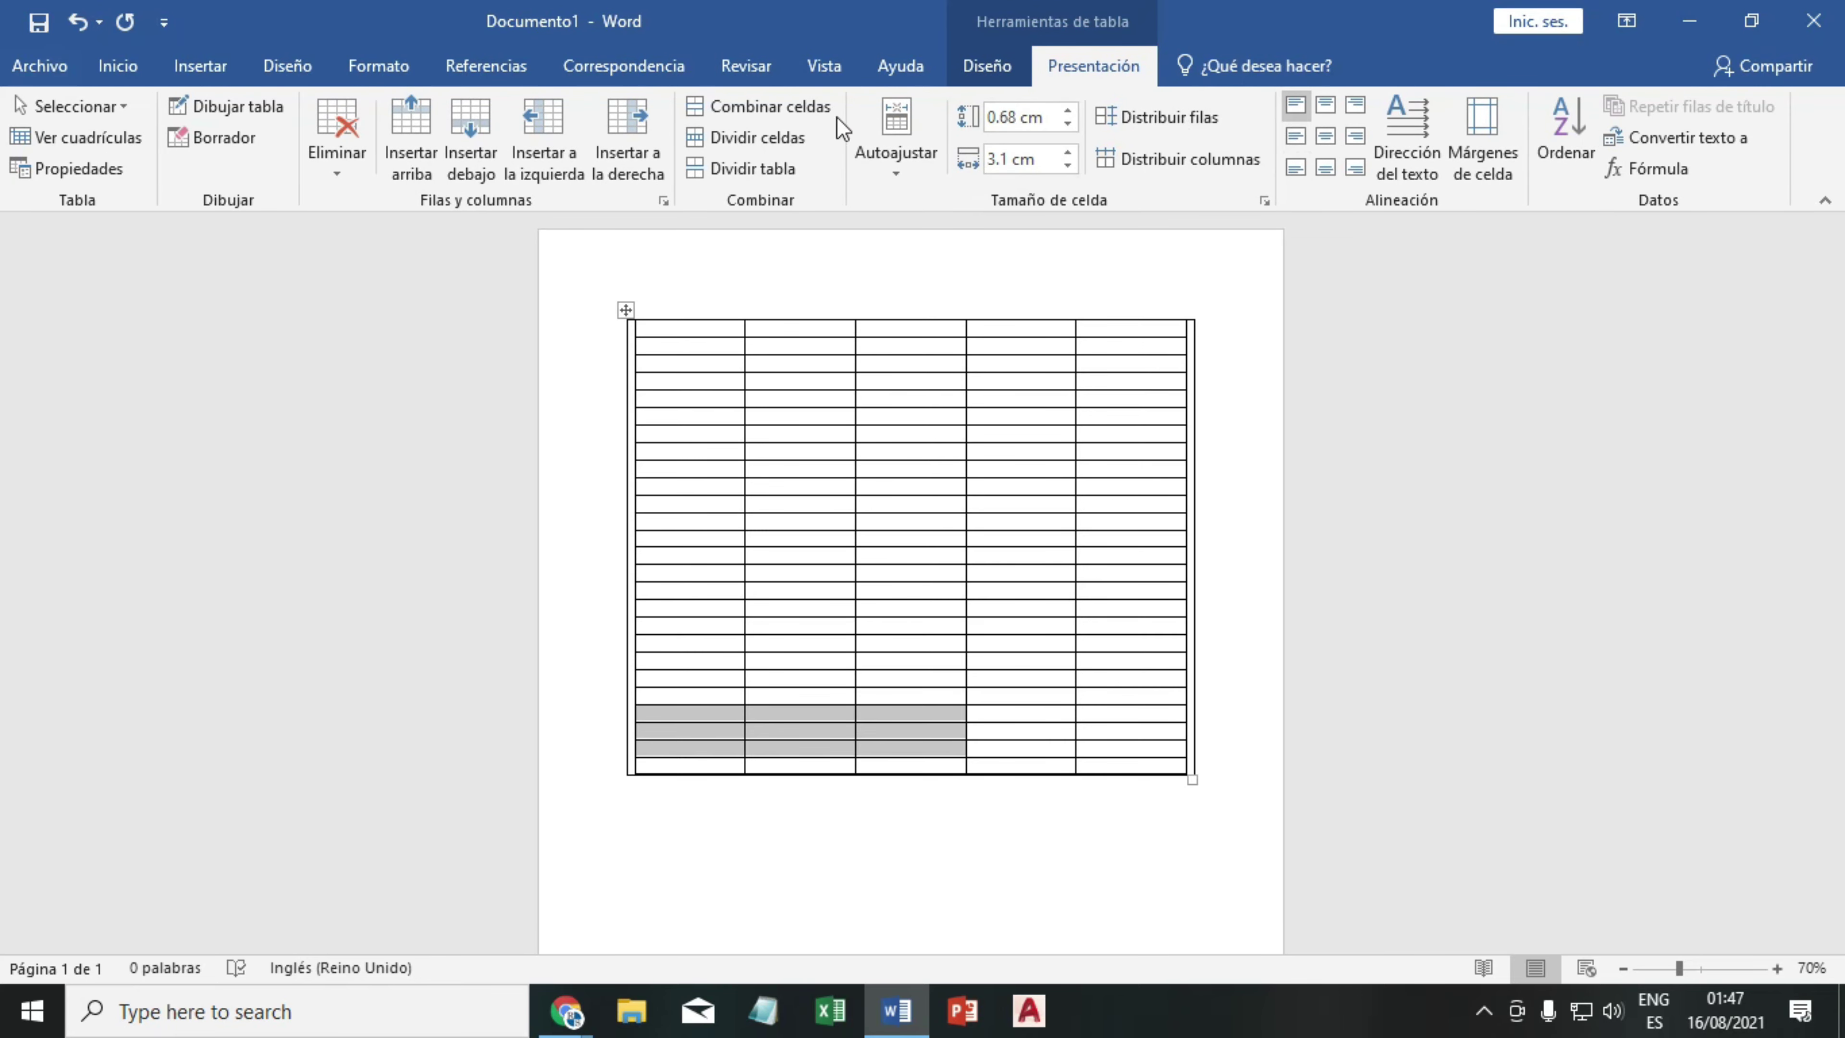
{"action": "left_click", "coordinate": [724, 116]}
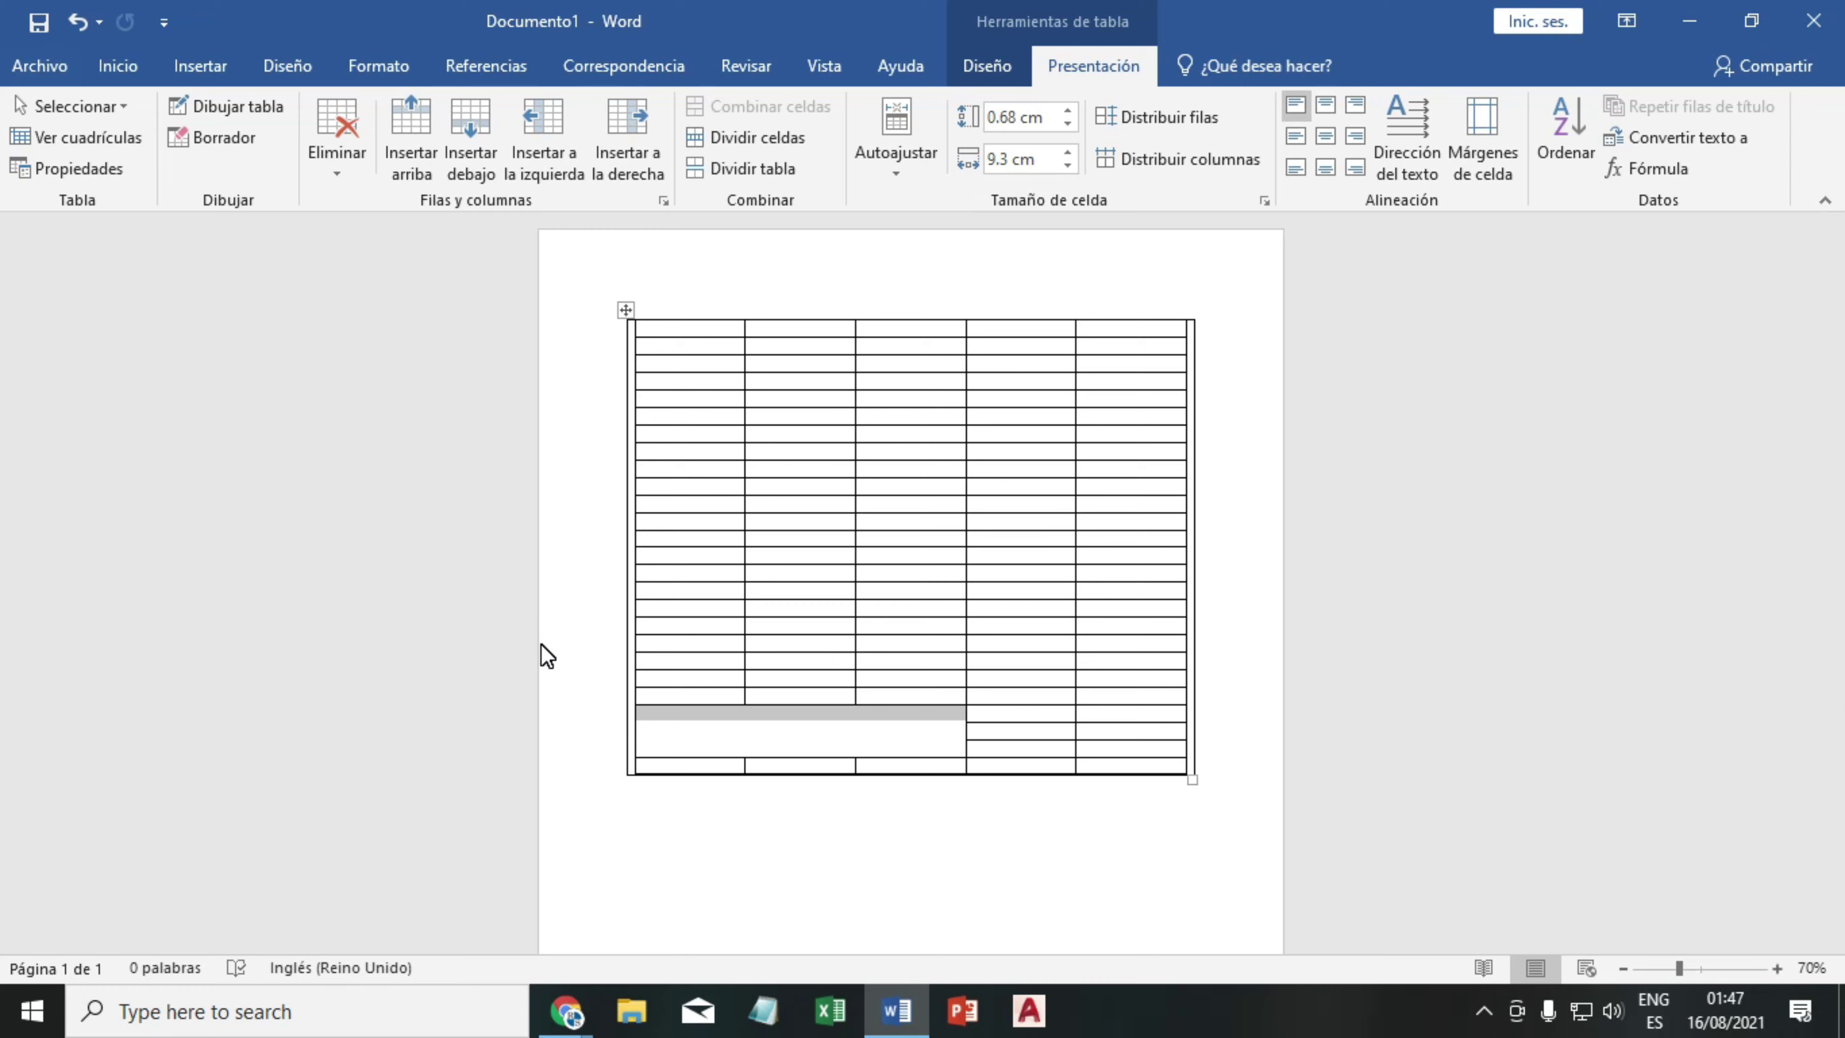
{"action": "left_click", "coordinate": [688, 709]}
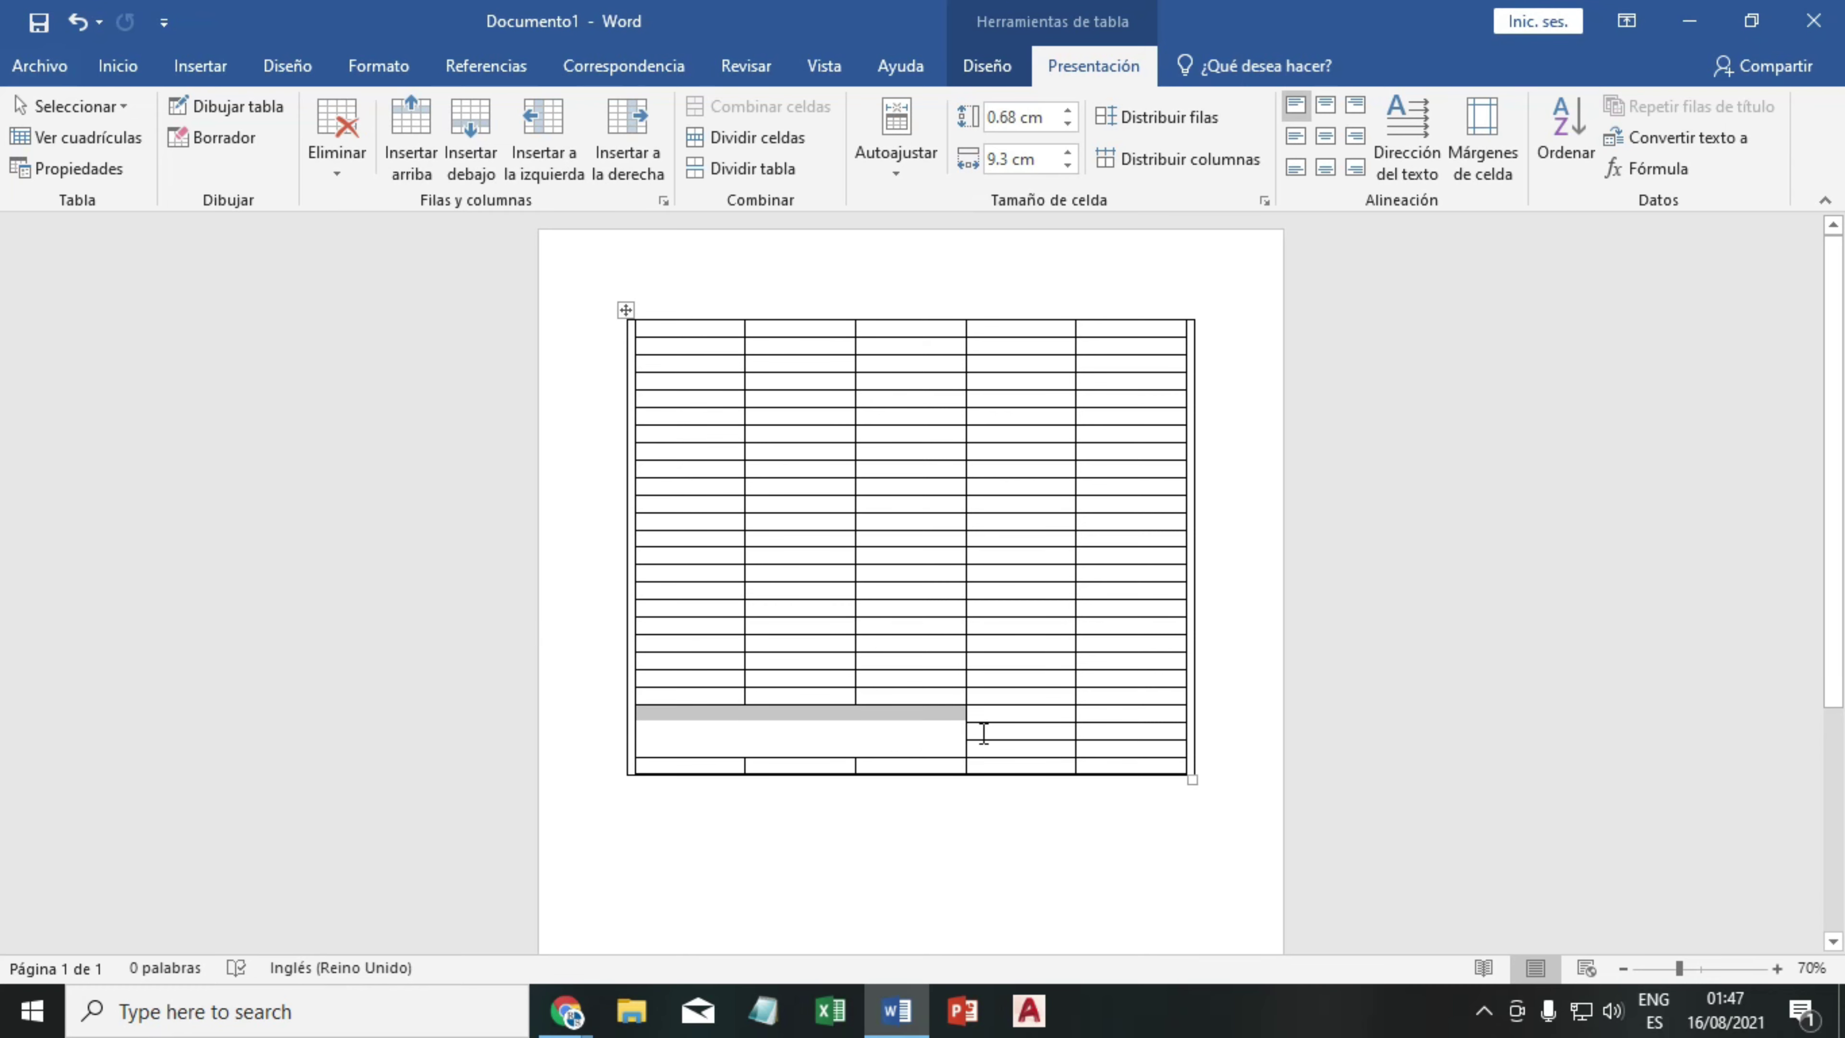
- Type Cantidad in the first cell of the item header row
{"action": "left_click_drag", "start_coordinate": [711, 704], "coordinate": [711, 709]}
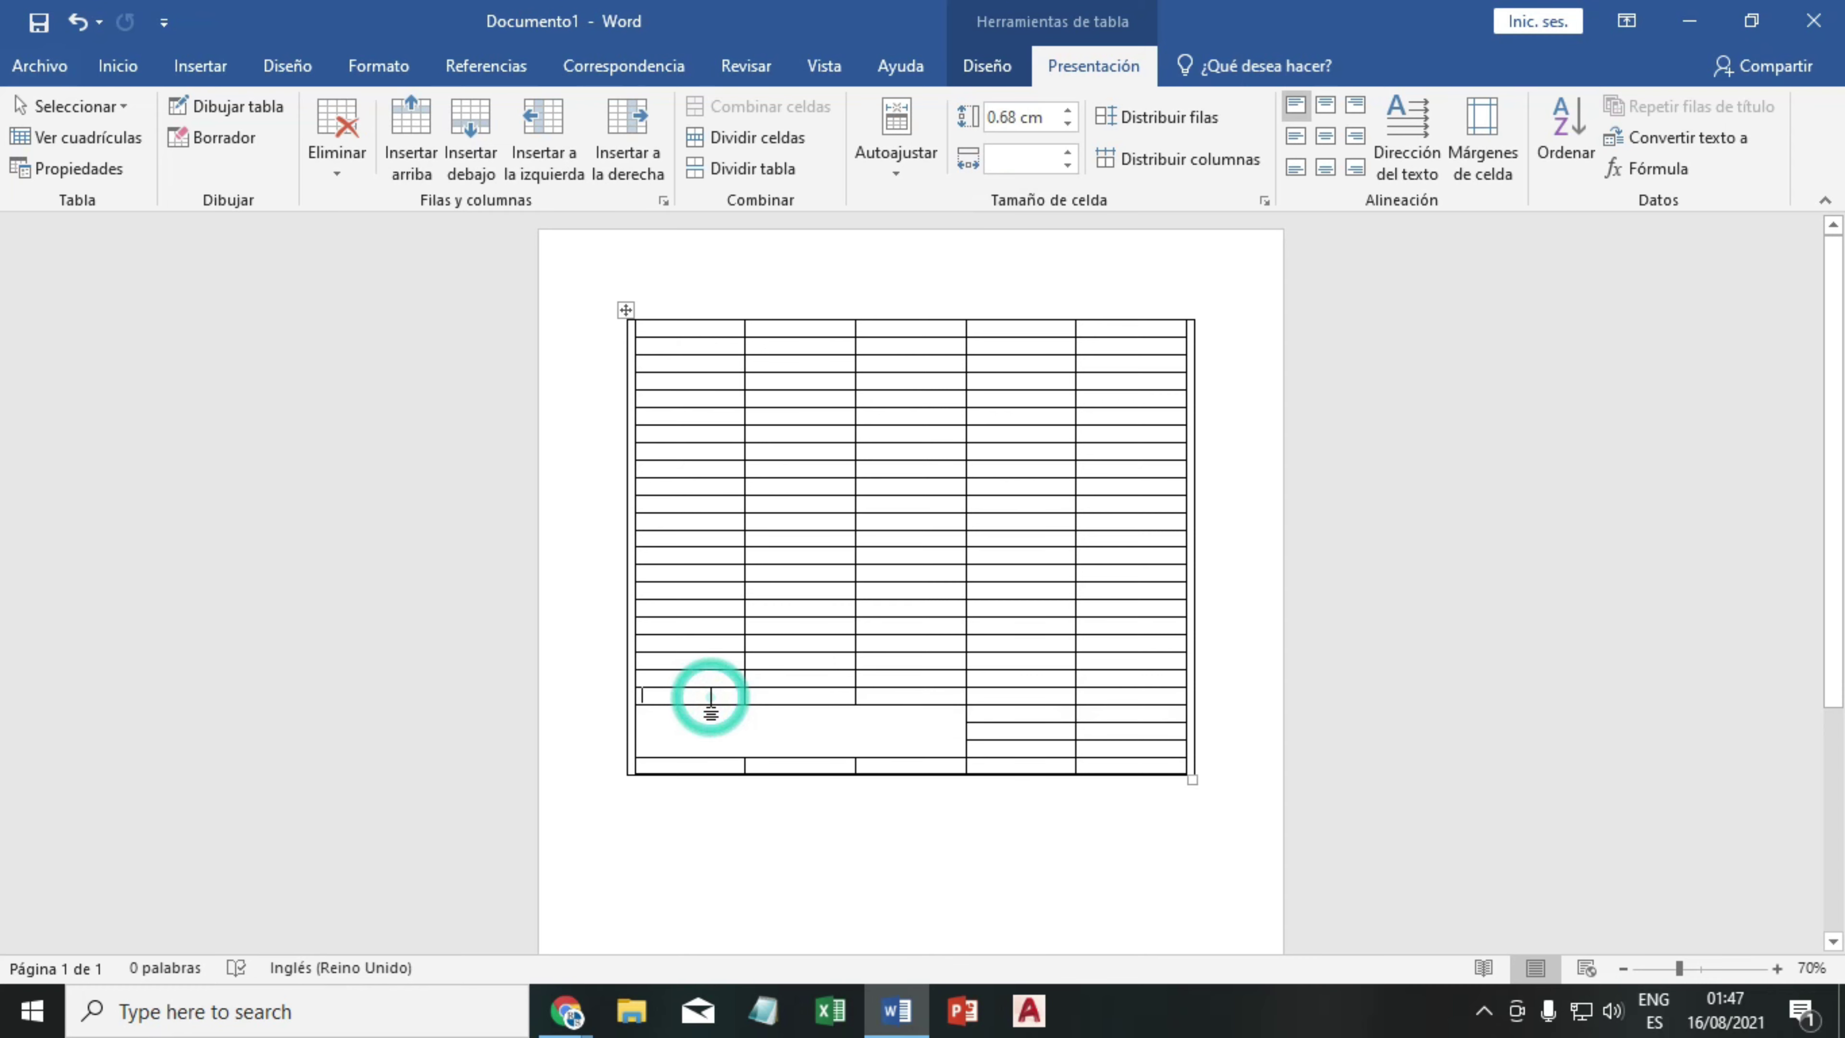
{"action": "left_click", "coordinate": [710, 681]}
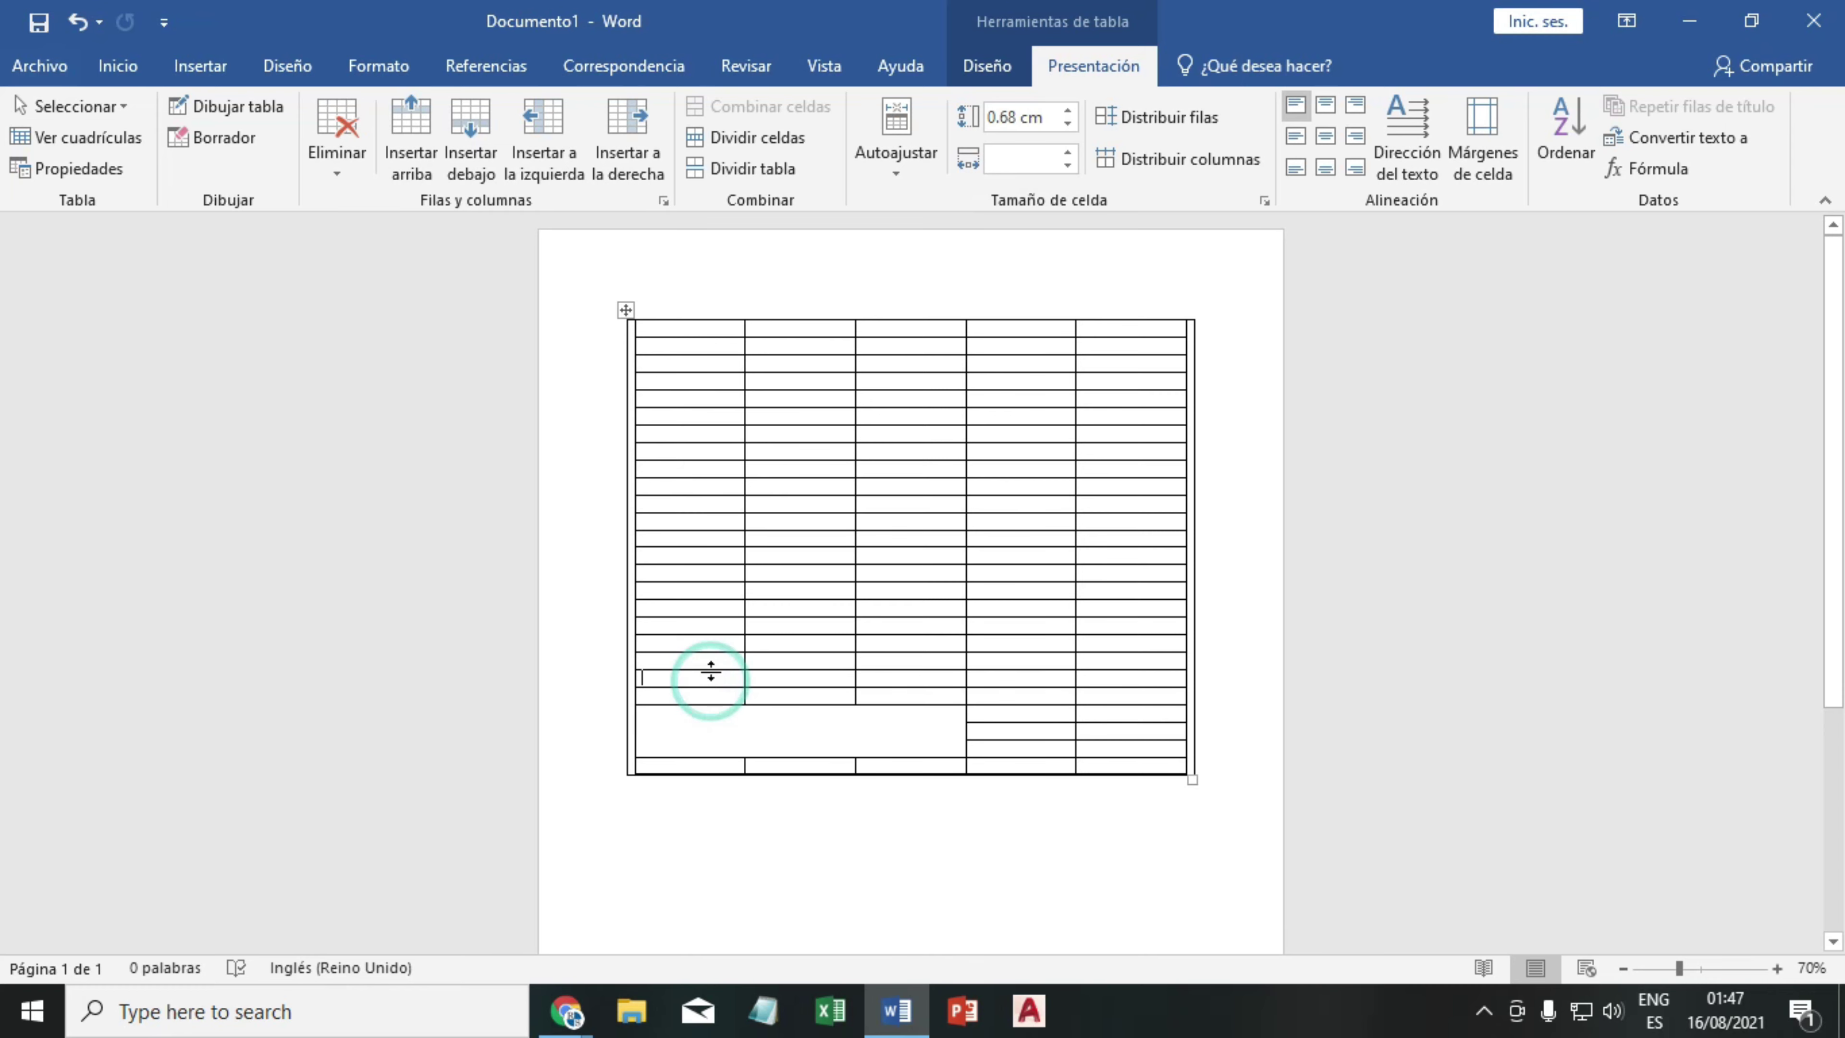
{"action": "left_click", "coordinate": [711, 668]}
{"action": "left_click", "coordinate": [709, 645]}
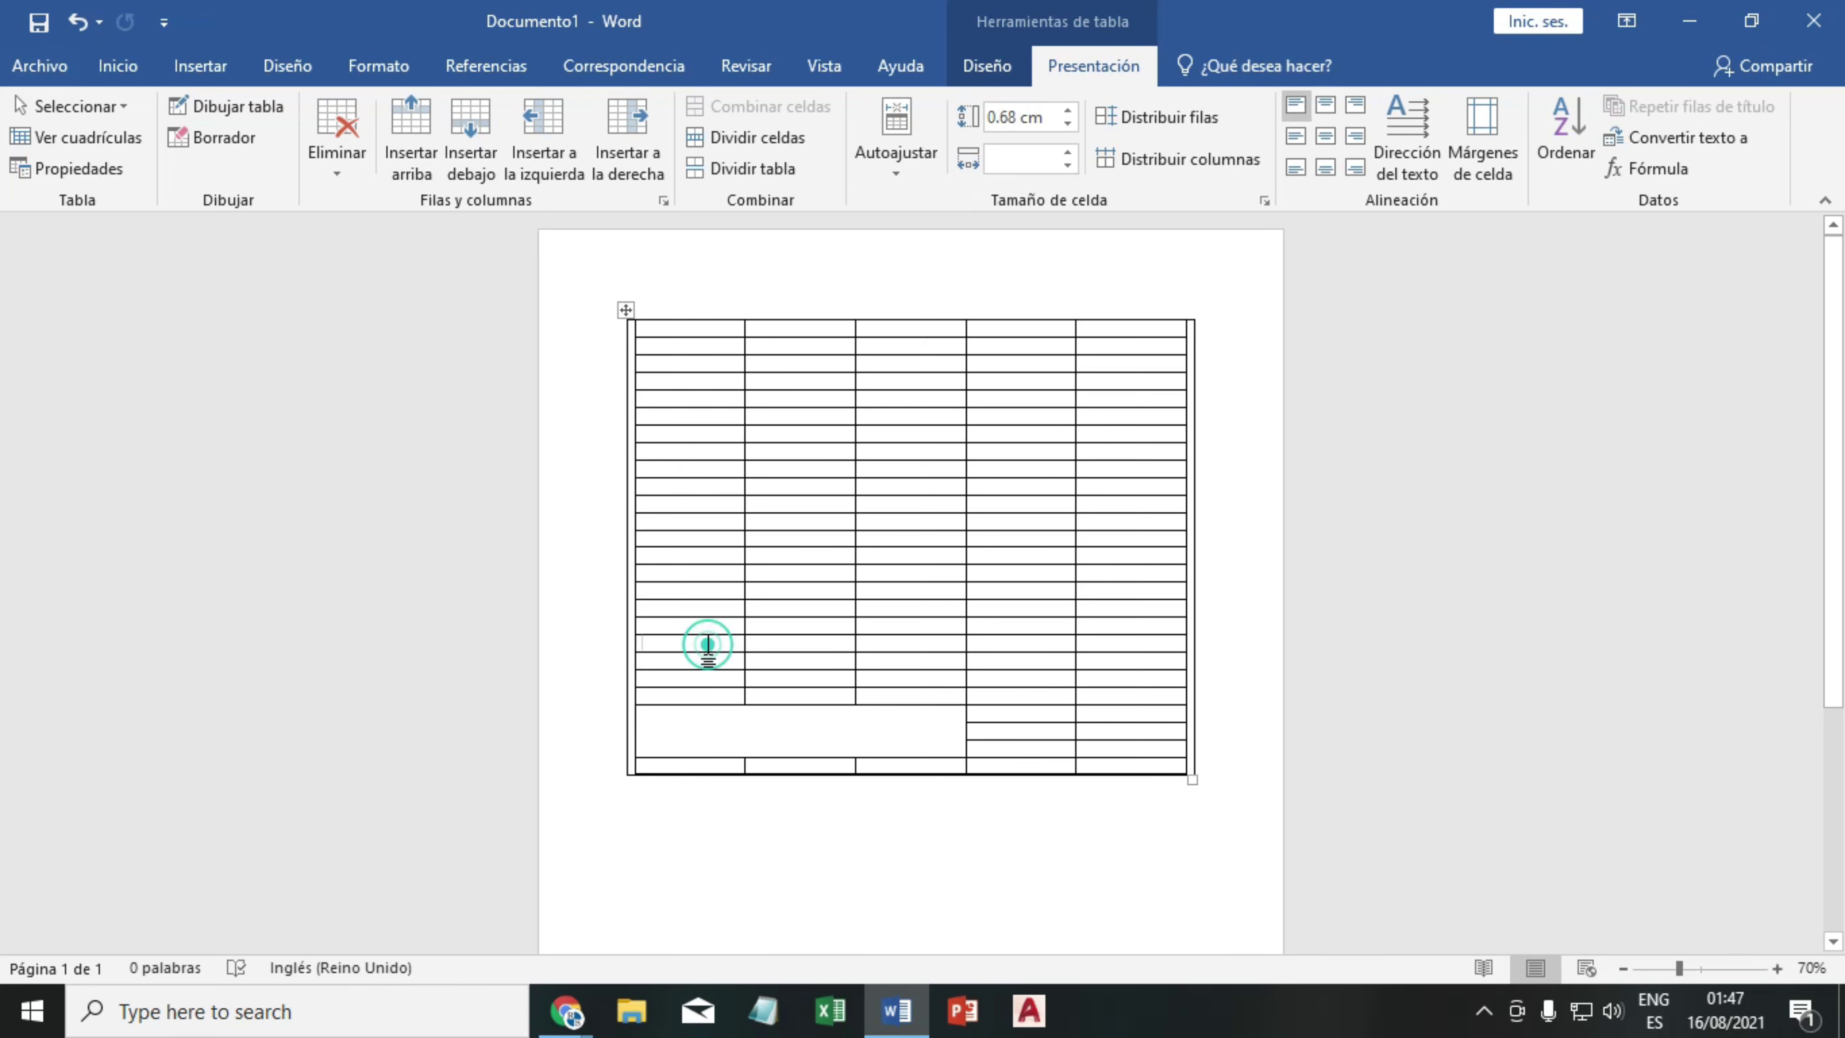
{"action": "left_click", "coordinate": [704, 600]}
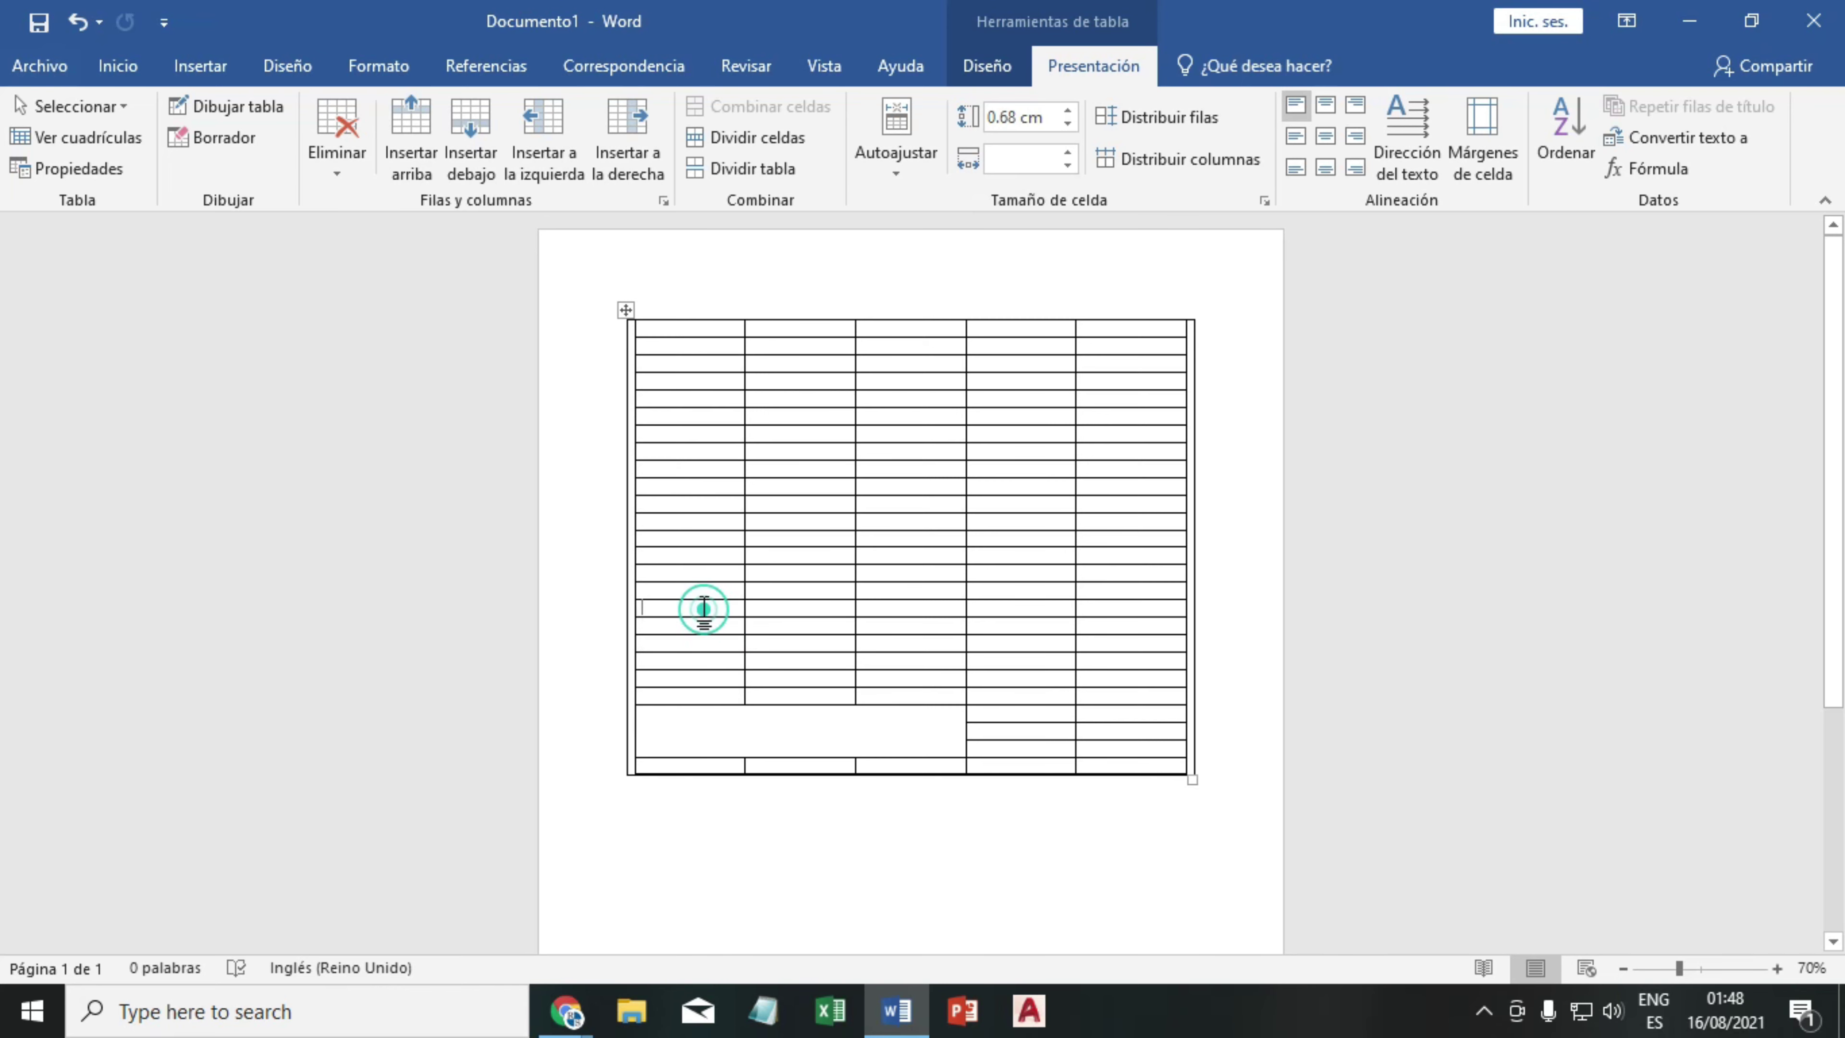
{"action": "left_click", "coordinate": [701, 574]}
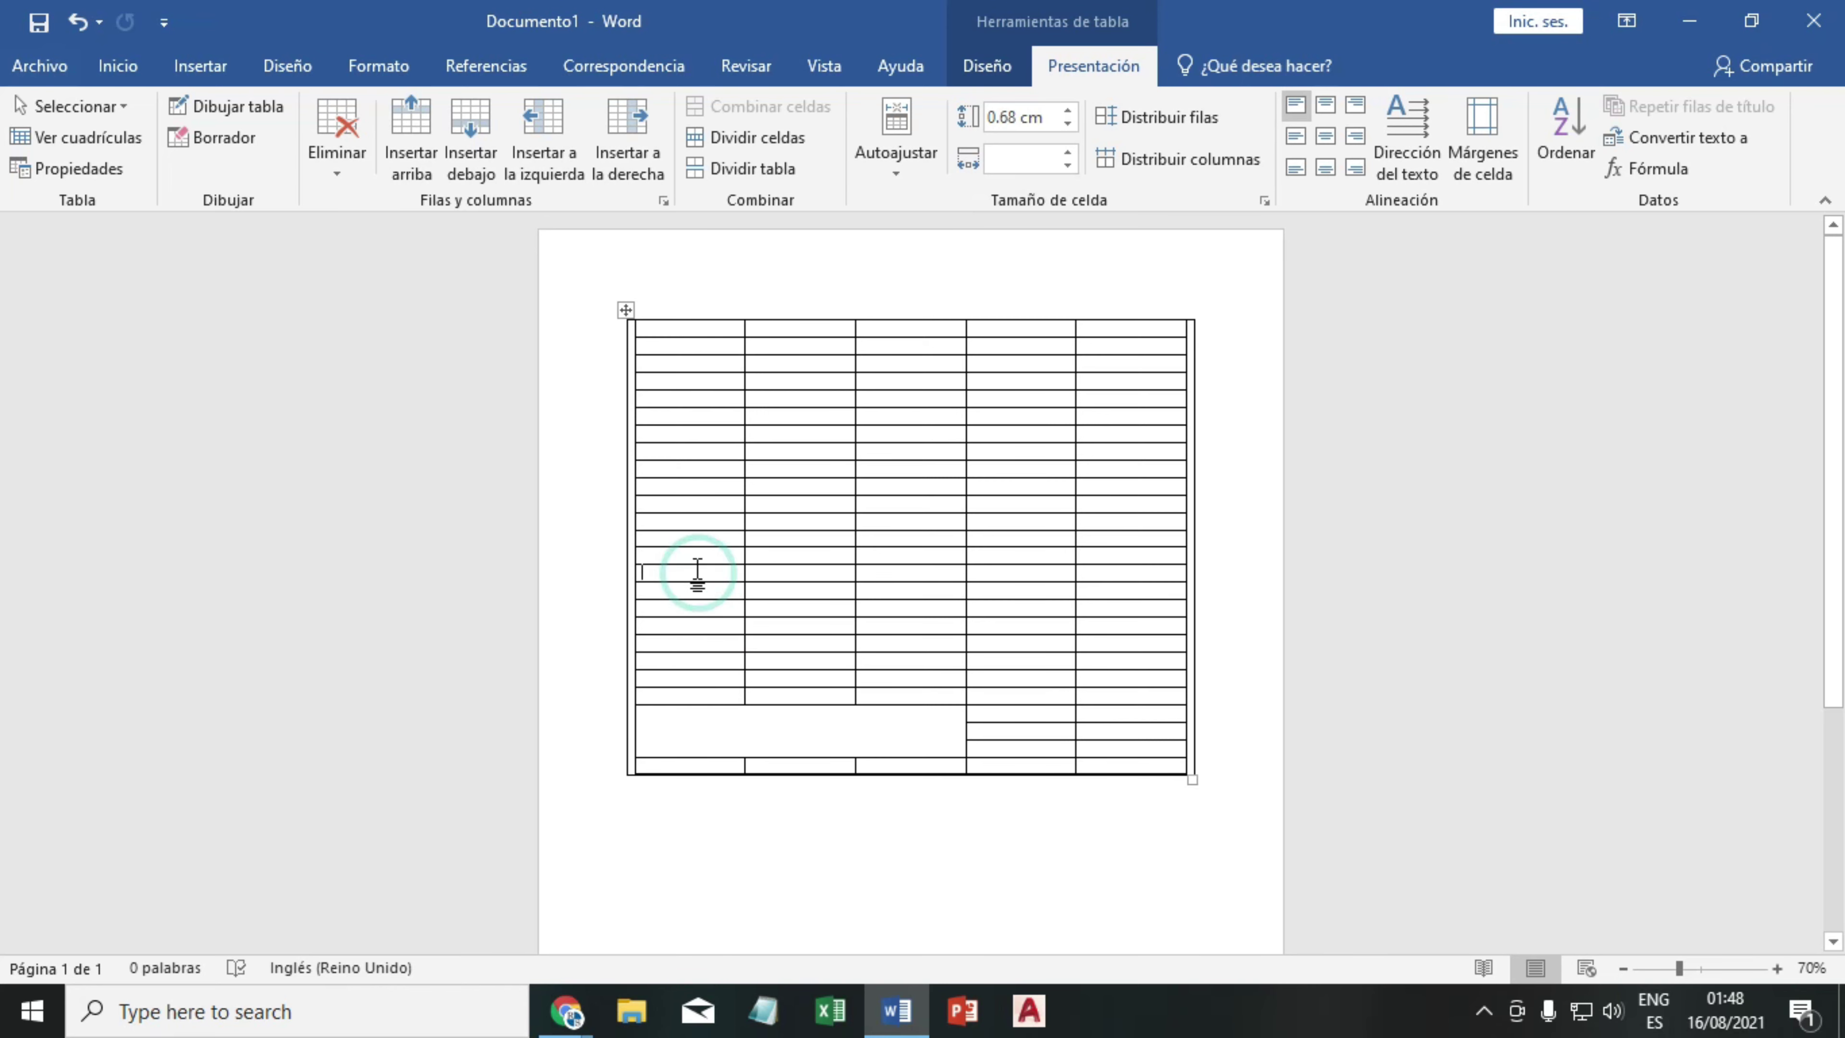
{"action": "left_click", "coordinate": [693, 550]}
{"action": "left_click", "coordinate": [691, 539]}
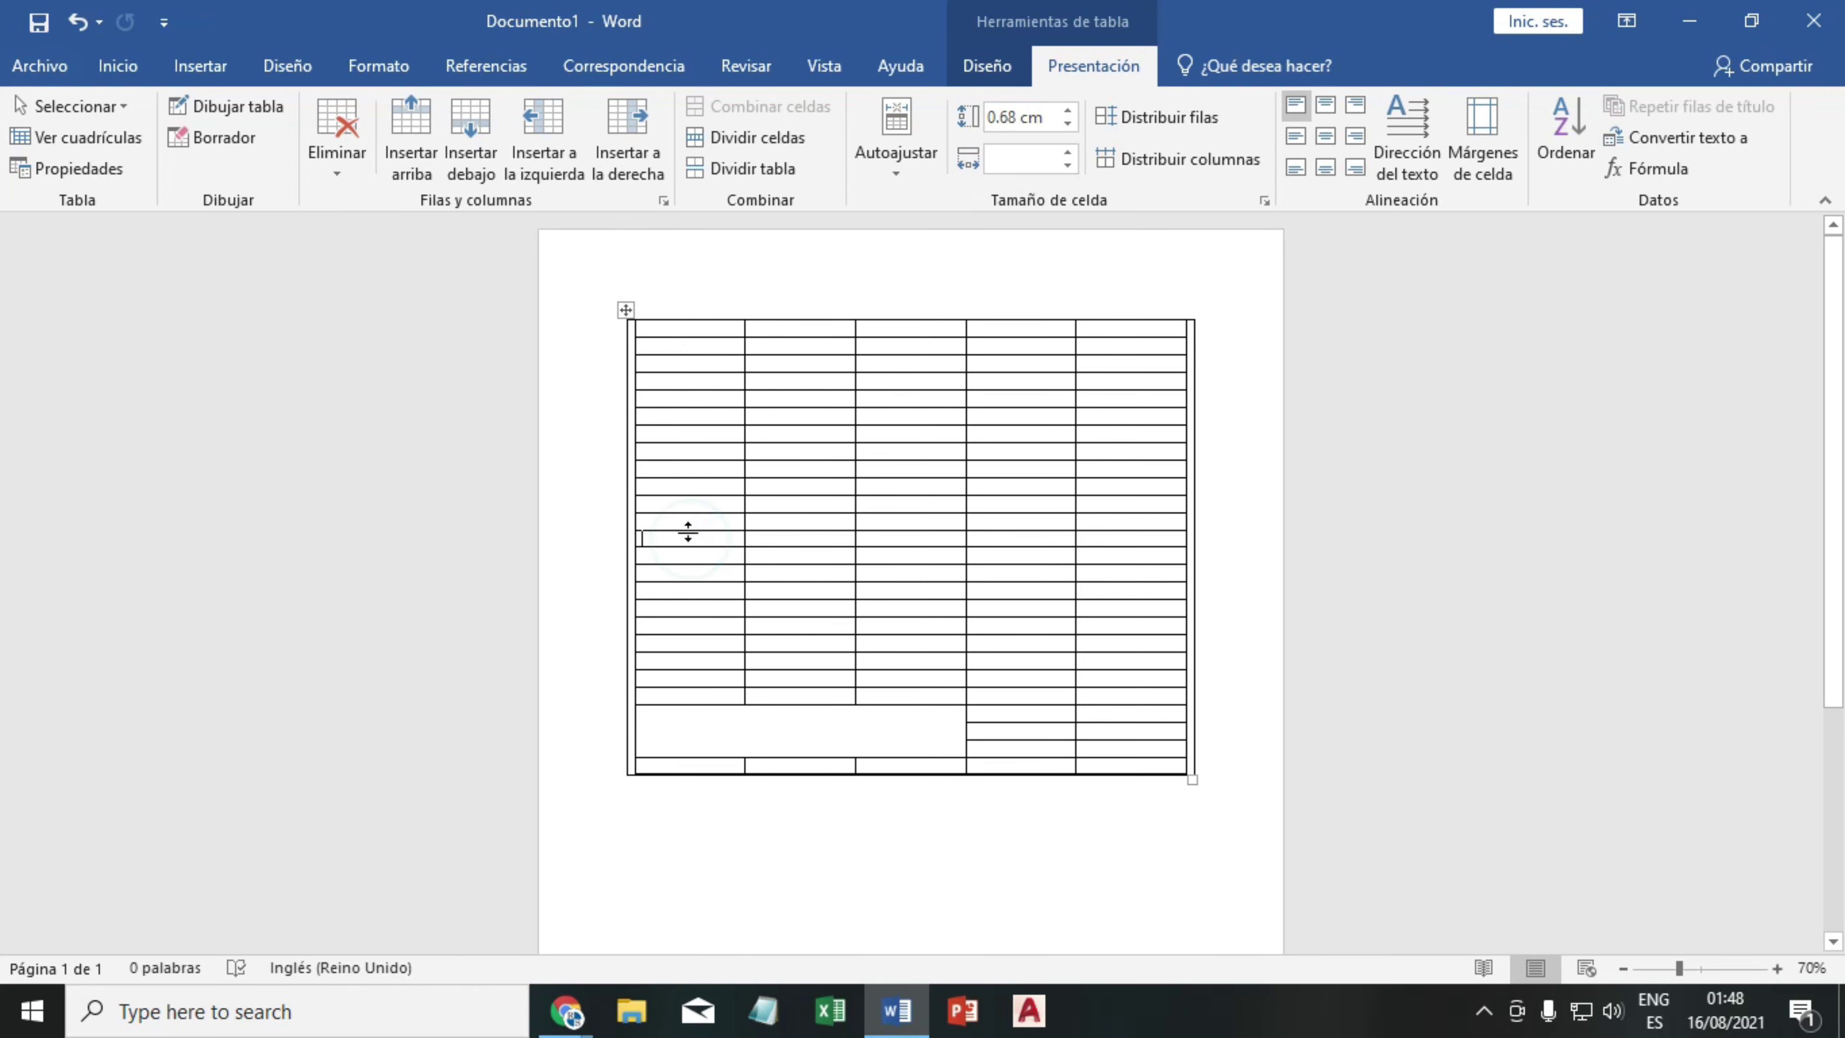
{"action": "left_click", "coordinate": [688, 520]}
{"action": "left_click", "coordinate": [683, 503]}
{"action": "left_click", "coordinate": [682, 487]}
{"action": "left_click", "coordinate": [698, 487]}
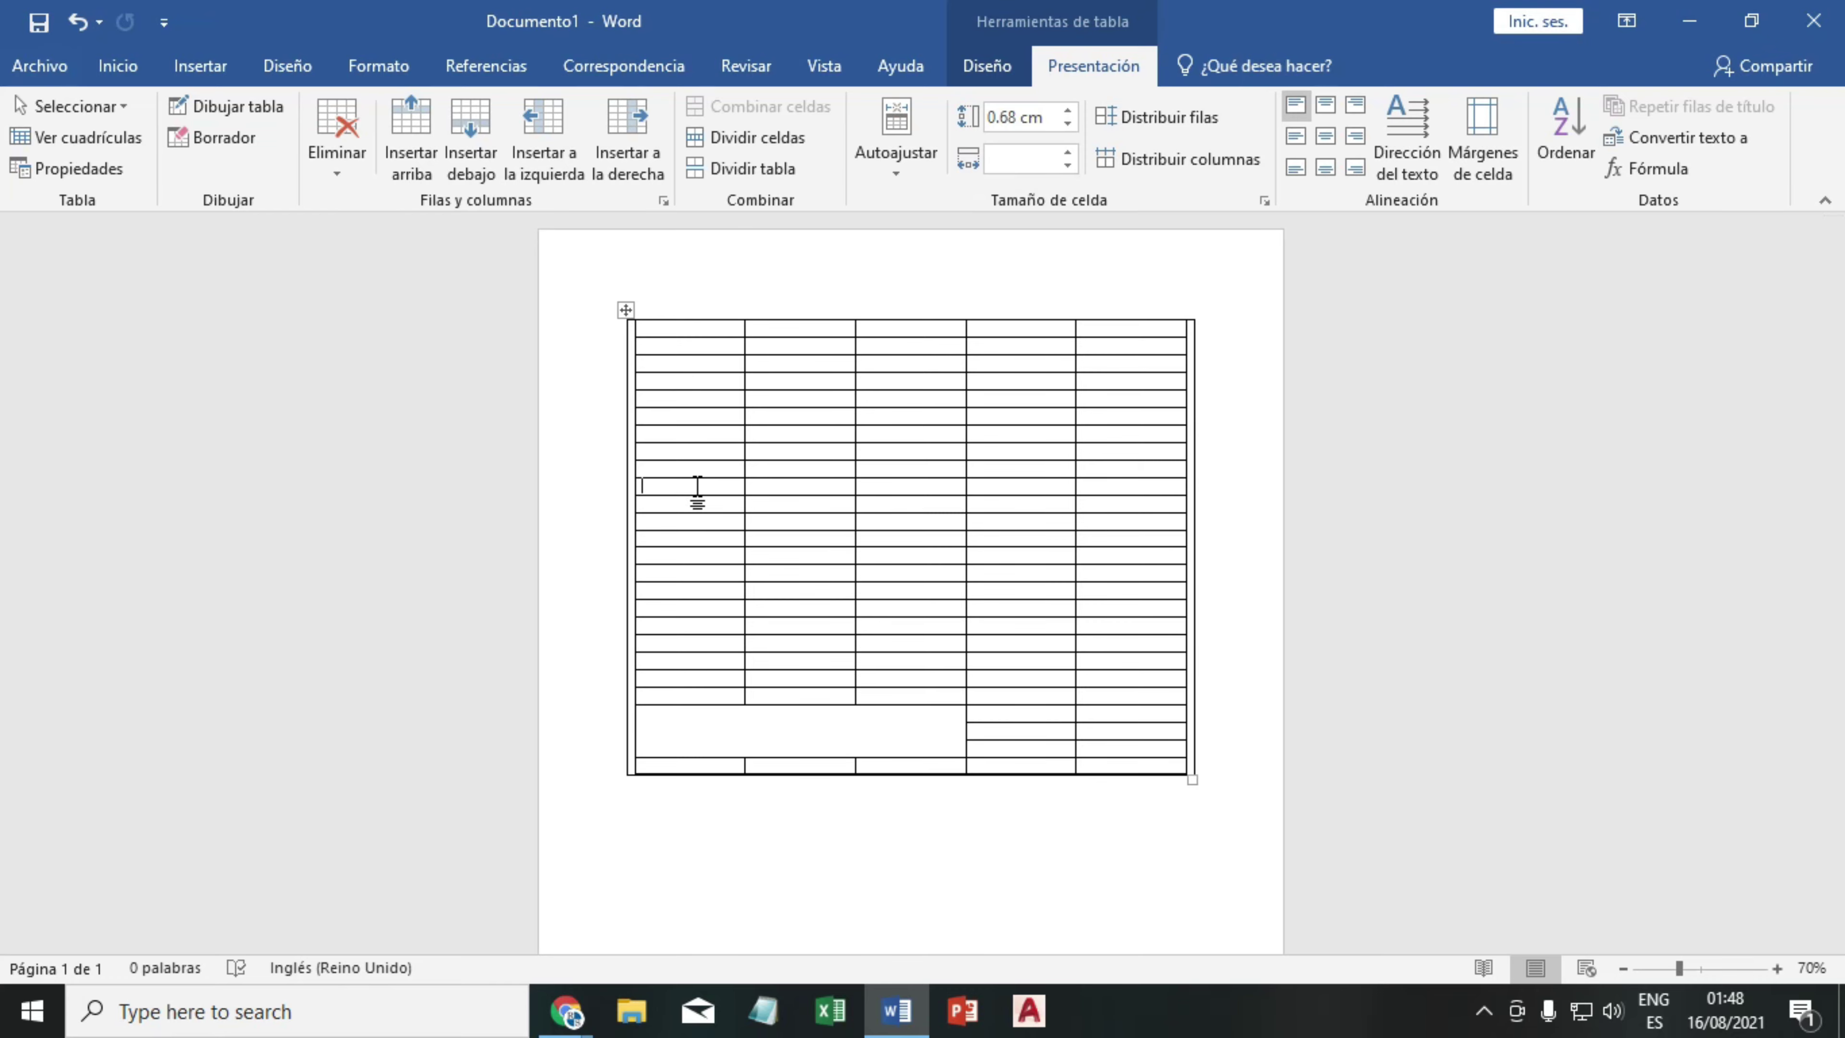
{"action": "type", "text": "Cantidad"}
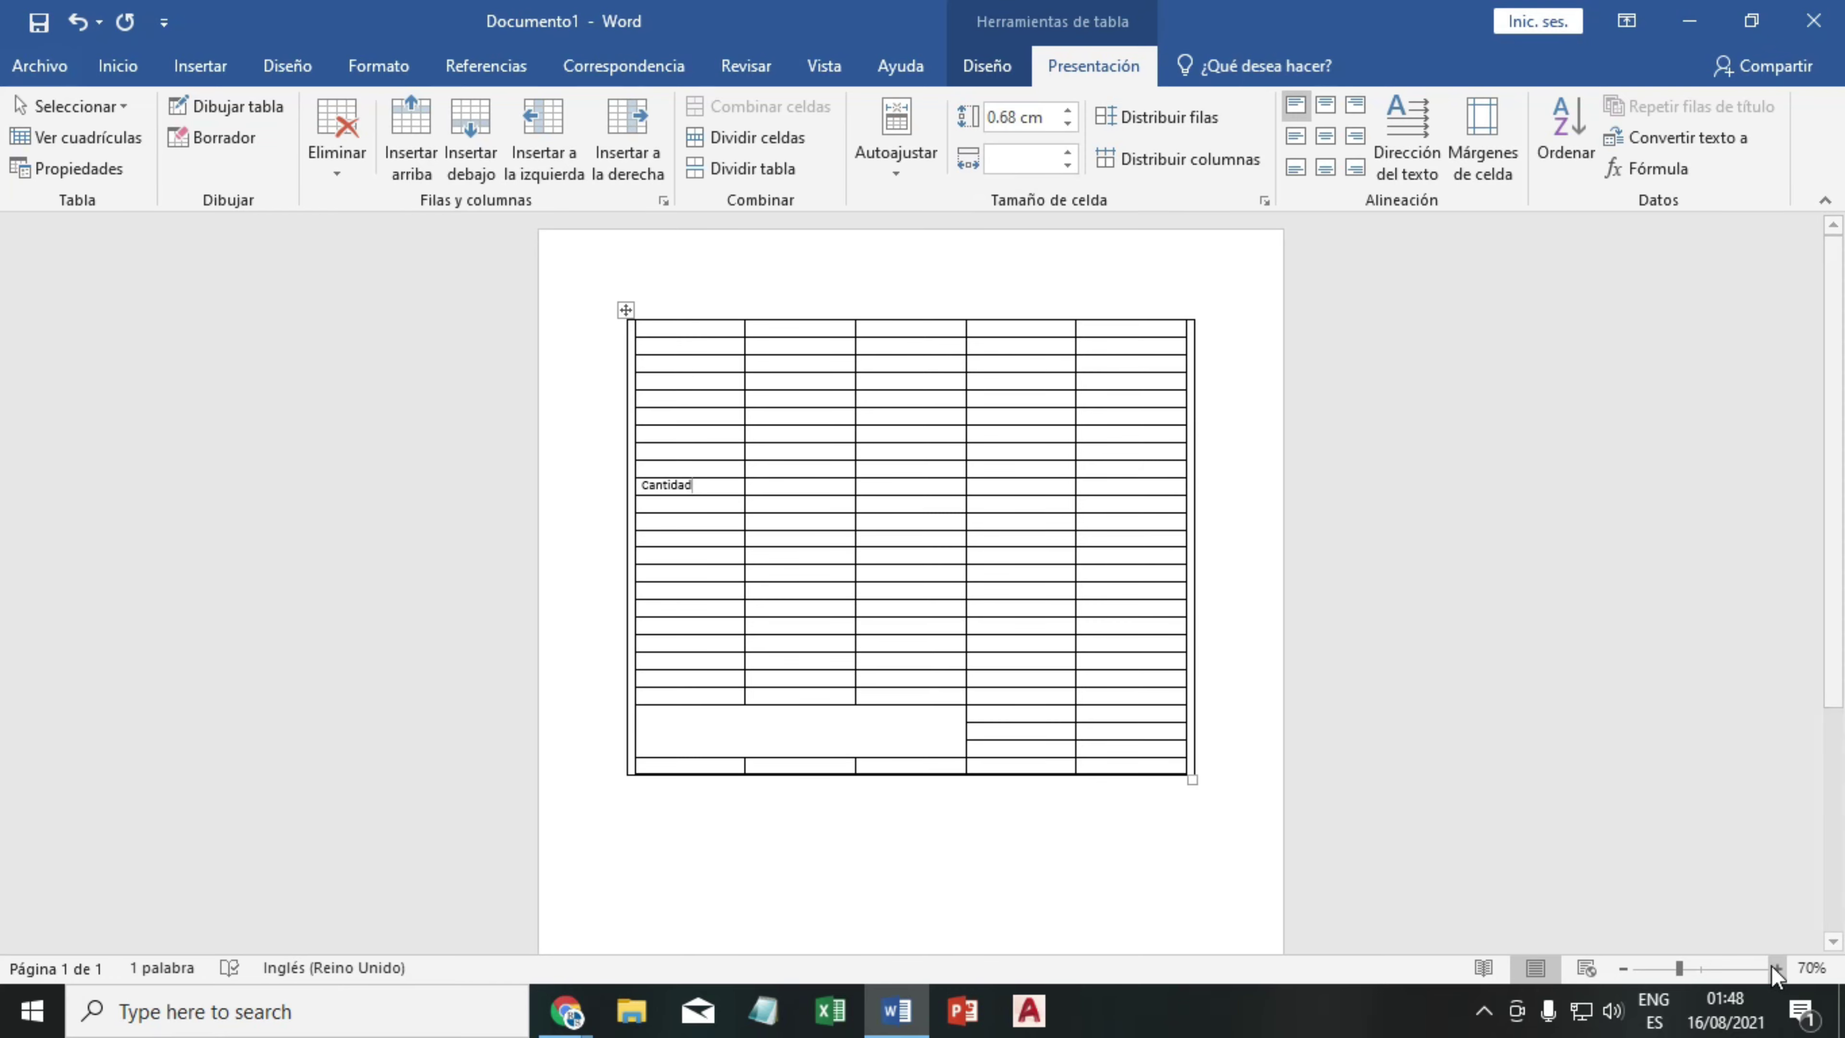
- Fill the remaining headers with Articulo, Precio and Importe, leaving column three blank
{"action": "left_click", "coordinate": [1777, 968]}
{"action": "left_click", "coordinate": [1777, 969]}
{"action": "left_click", "coordinate": [1778, 968]}
{"action": "left_click", "coordinate": [1777, 968]}
{"action": "left_click", "coordinate": [1777, 968]}
{"action": "left_click", "coordinate": [1777, 969]}
{"action": "left_click", "coordinate": [1777, 968]}
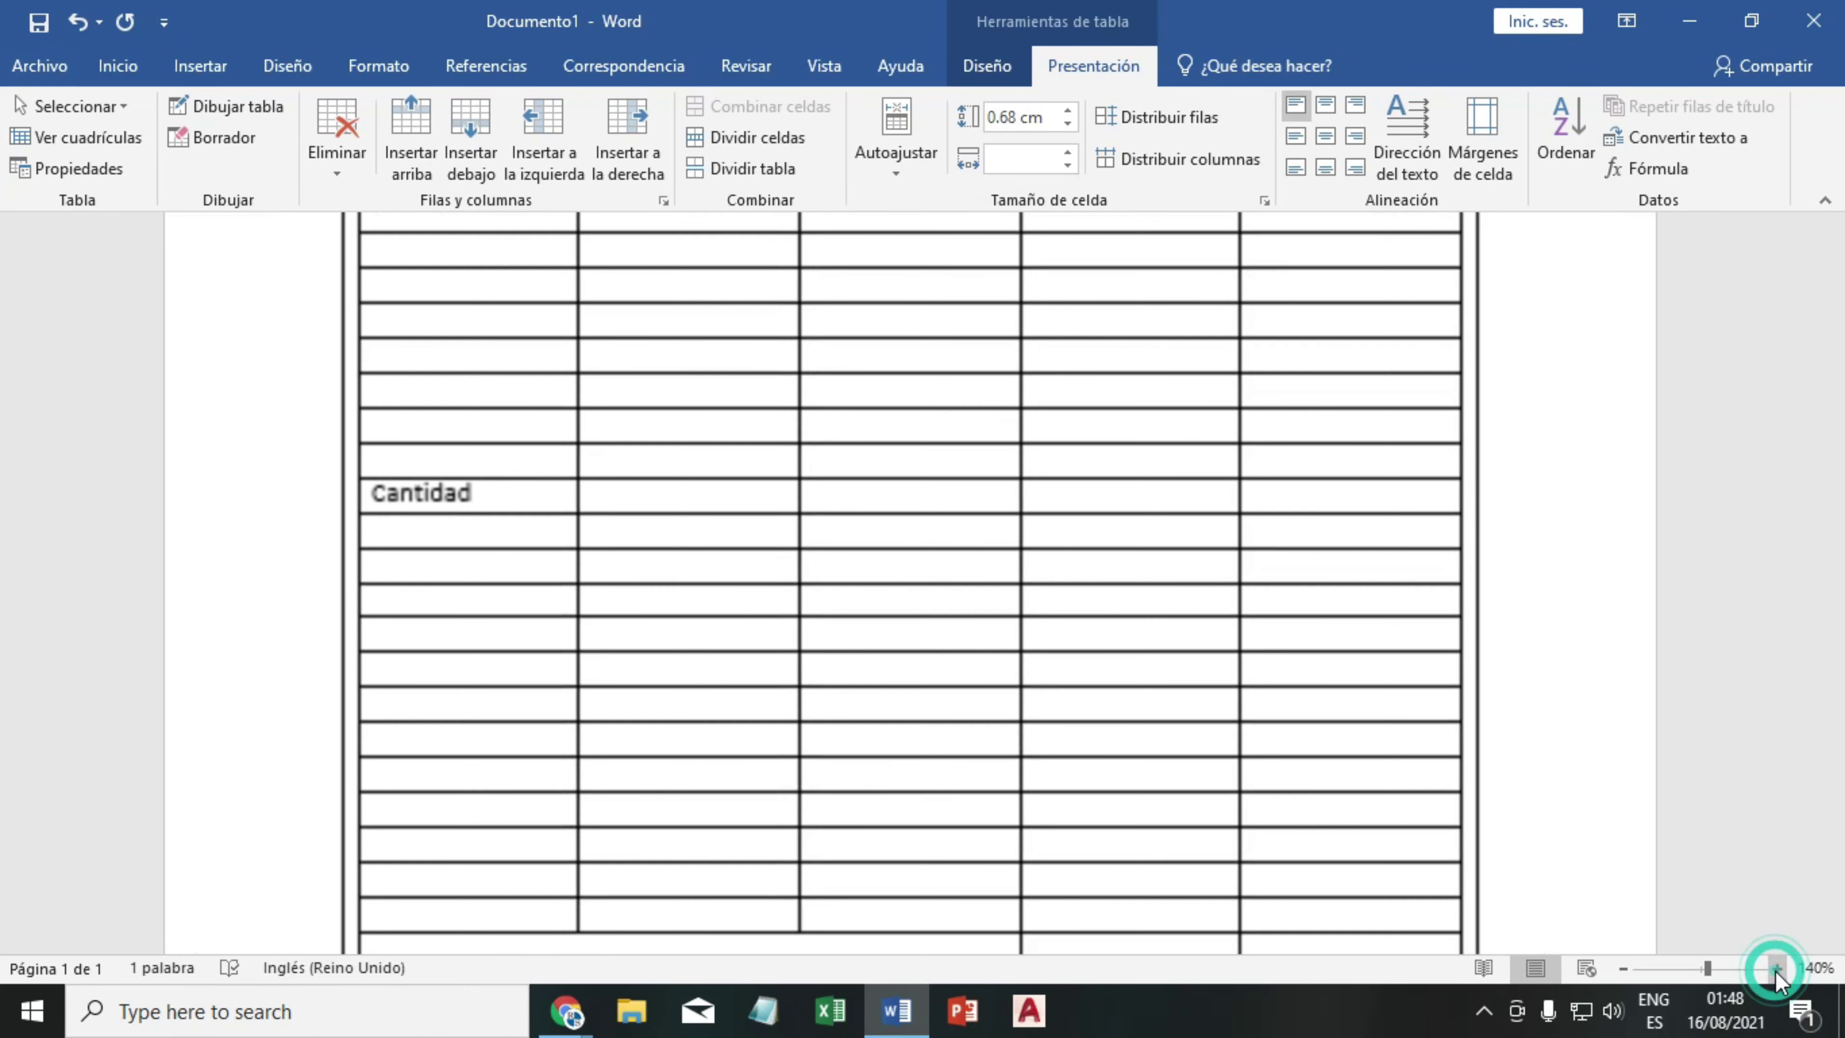
{"action": "left_click", "coordinate": [702, 495]}
{"action": "type", "text": "A"}
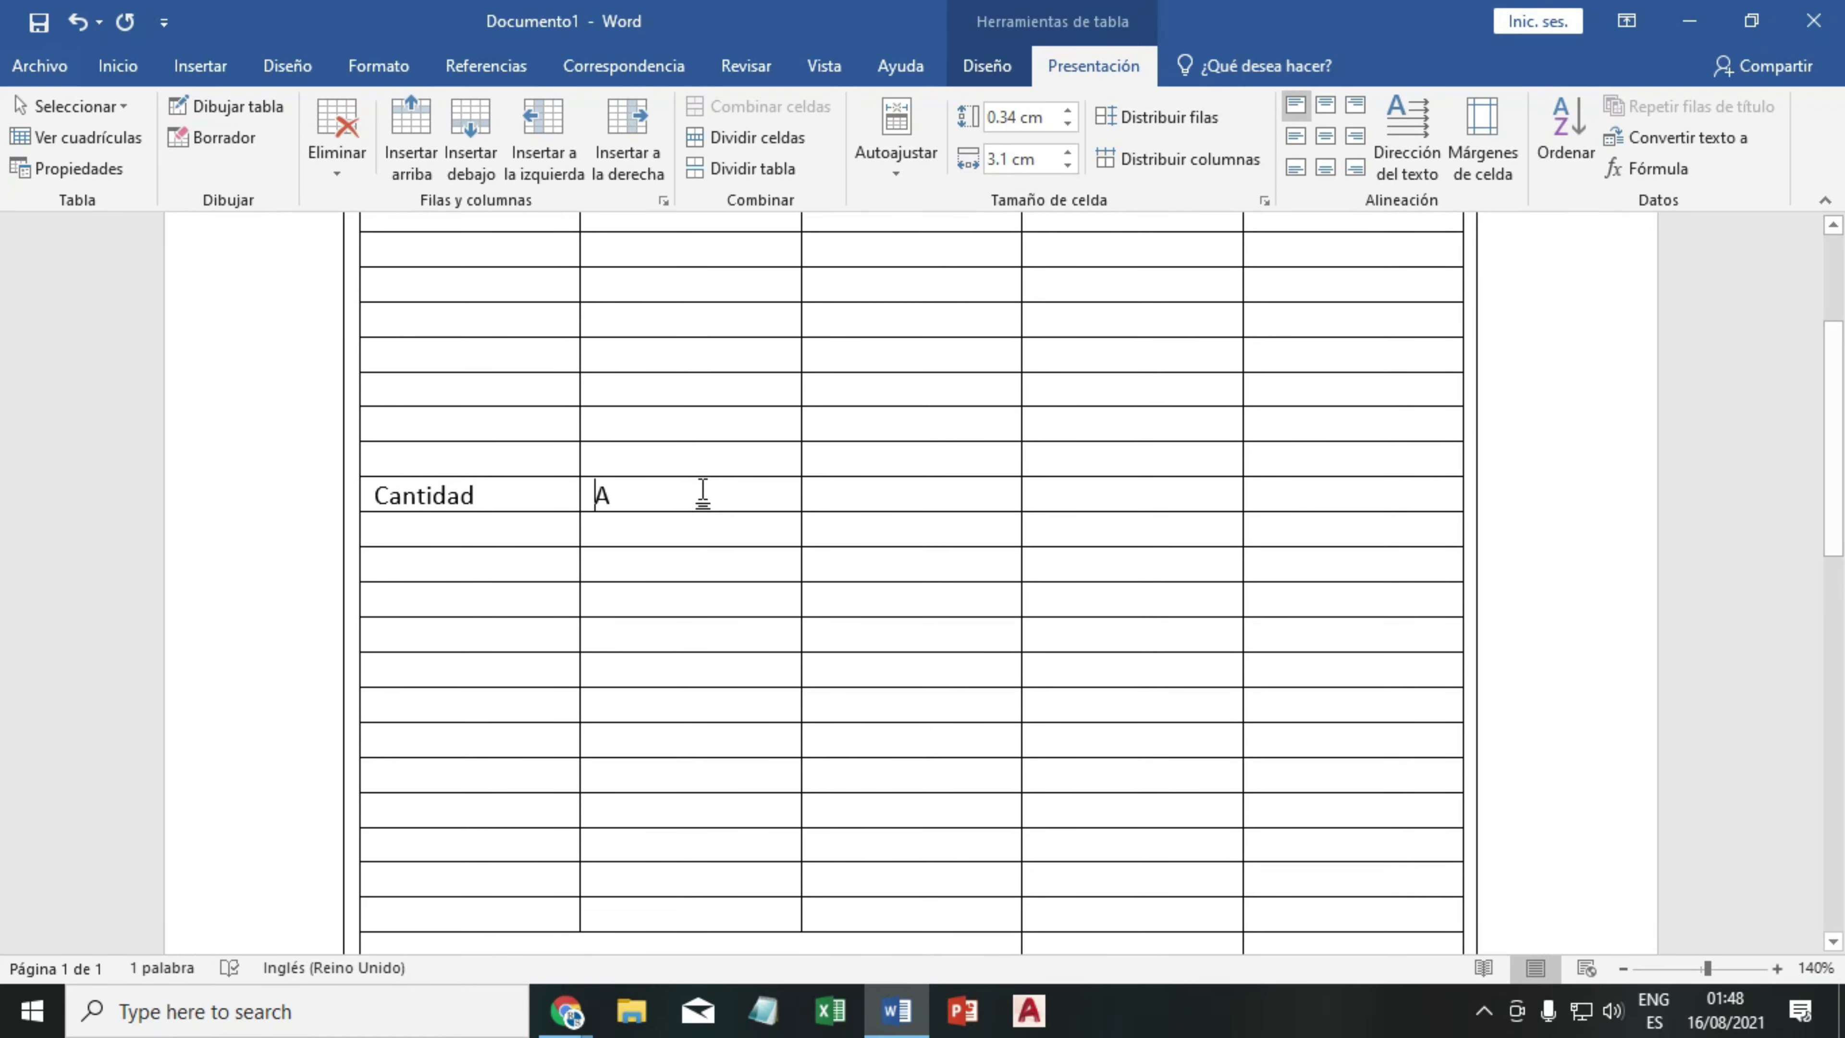
{"action": "type", "text": "rticu"}
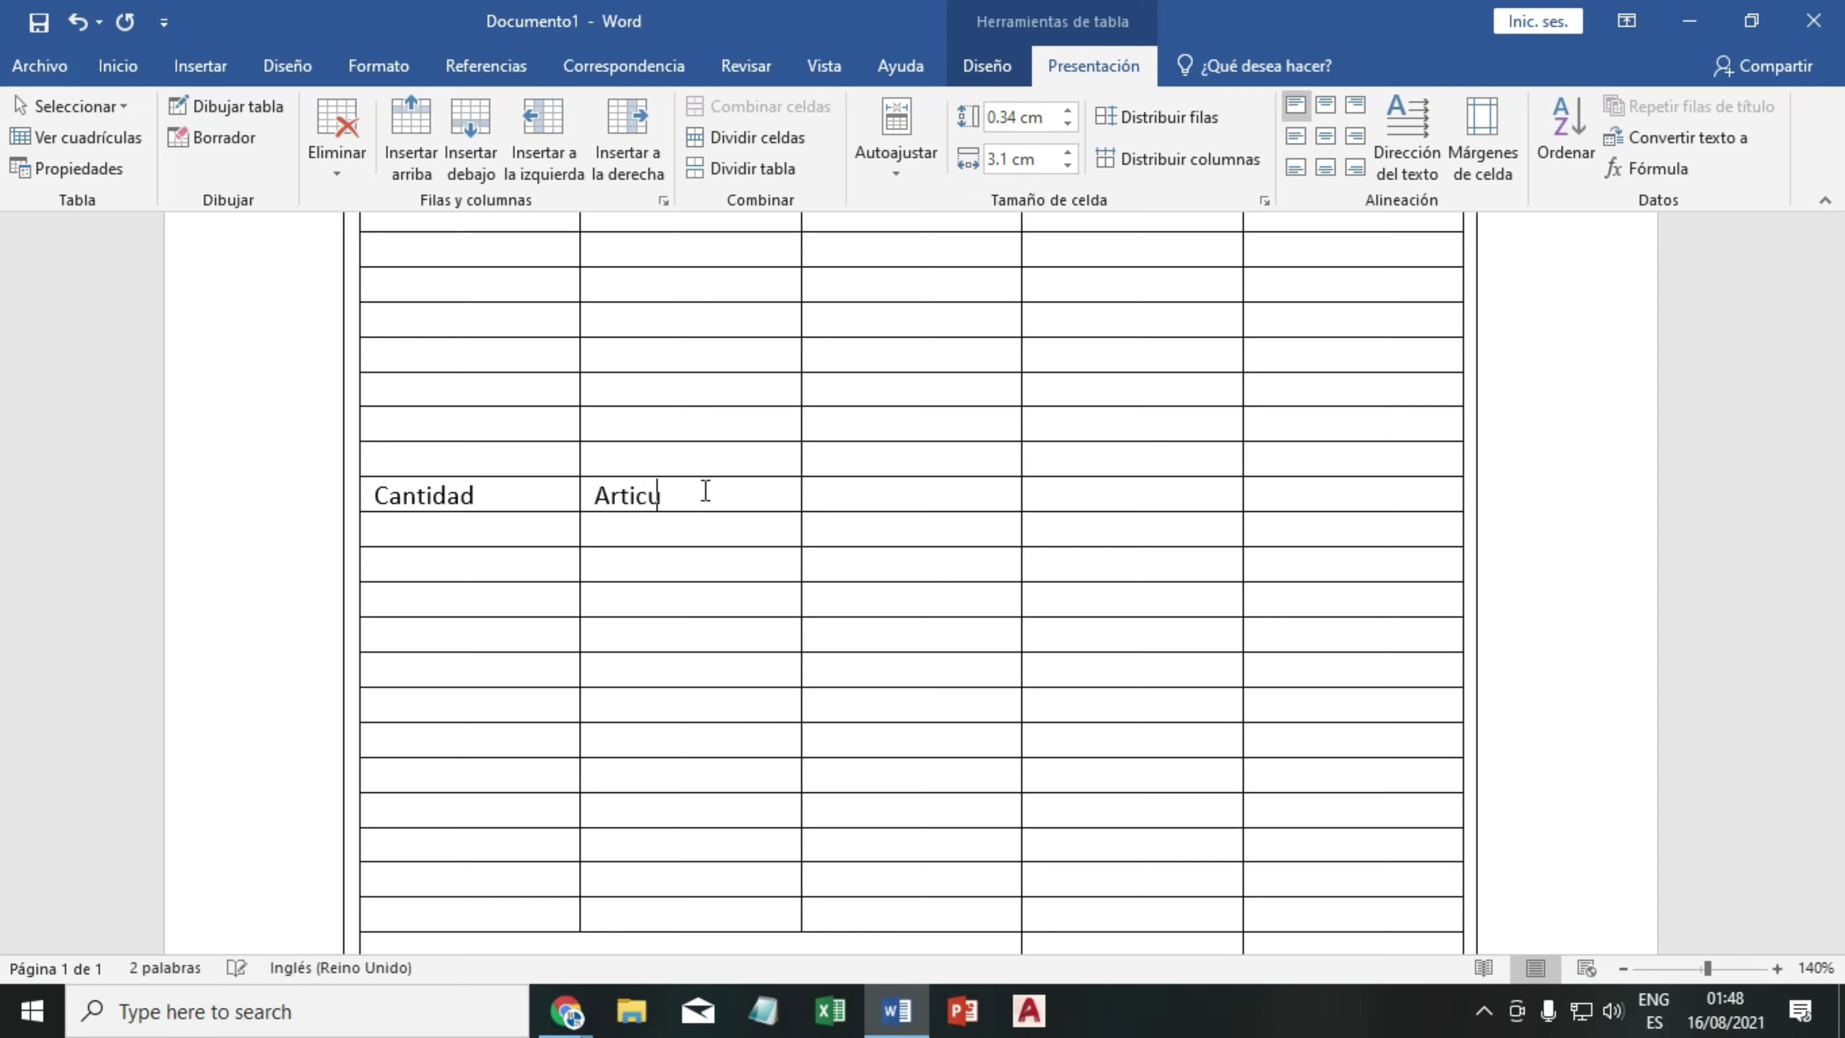
{"action": "type", "text": "lo"}
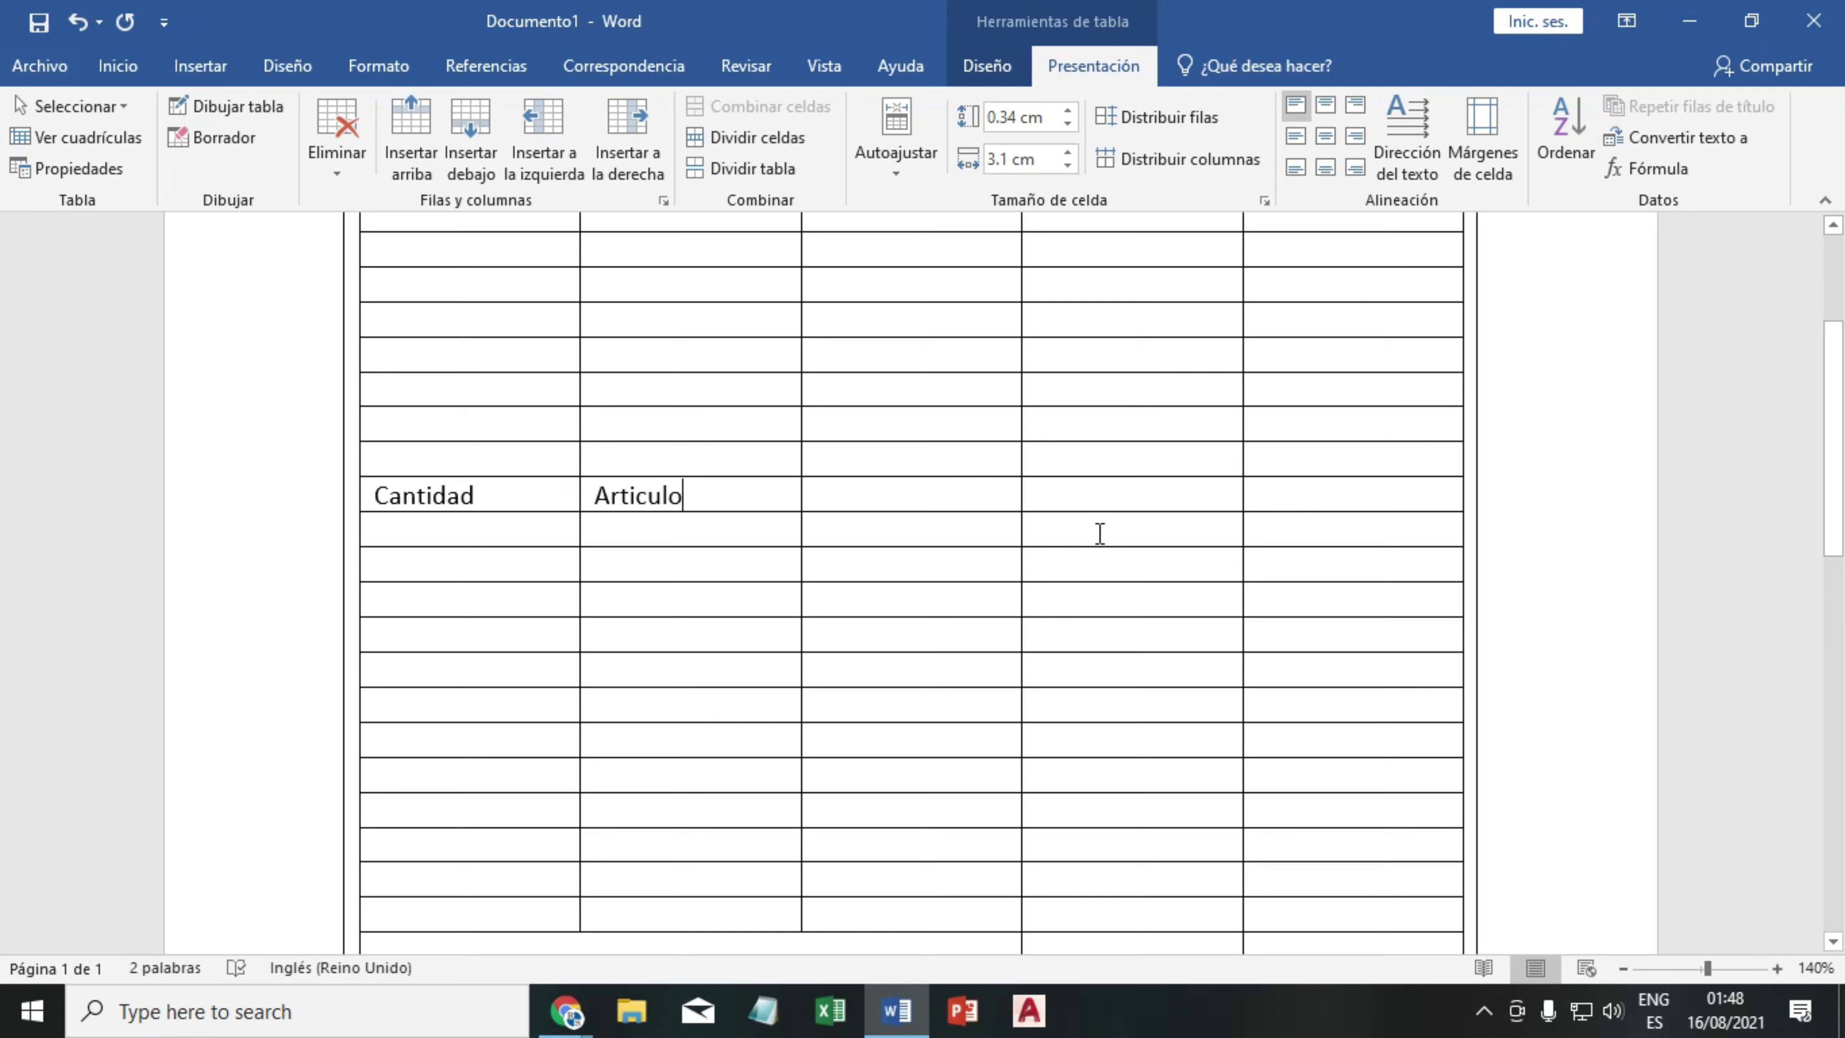
{"action": "left_click", "coordinate": [1105, 496]}
{"action": "type", "text": "Preci"}
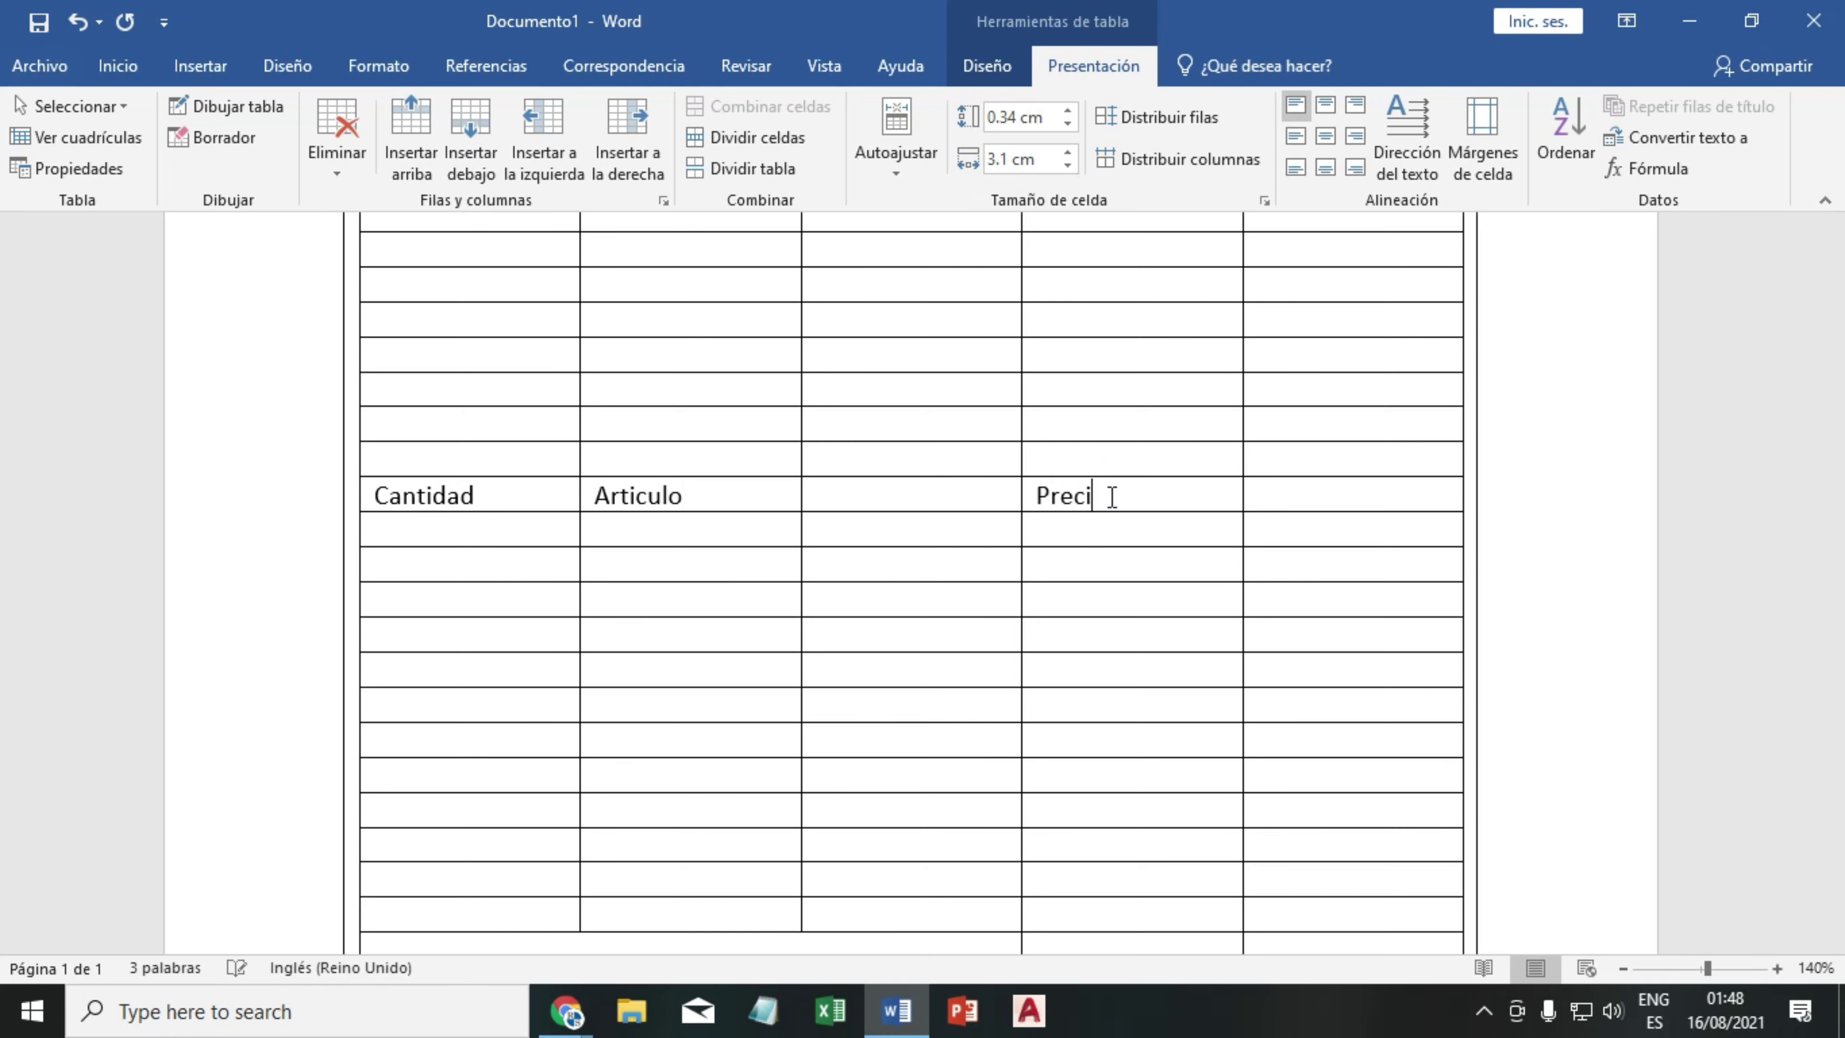
{"action": "type", "text": "o"}
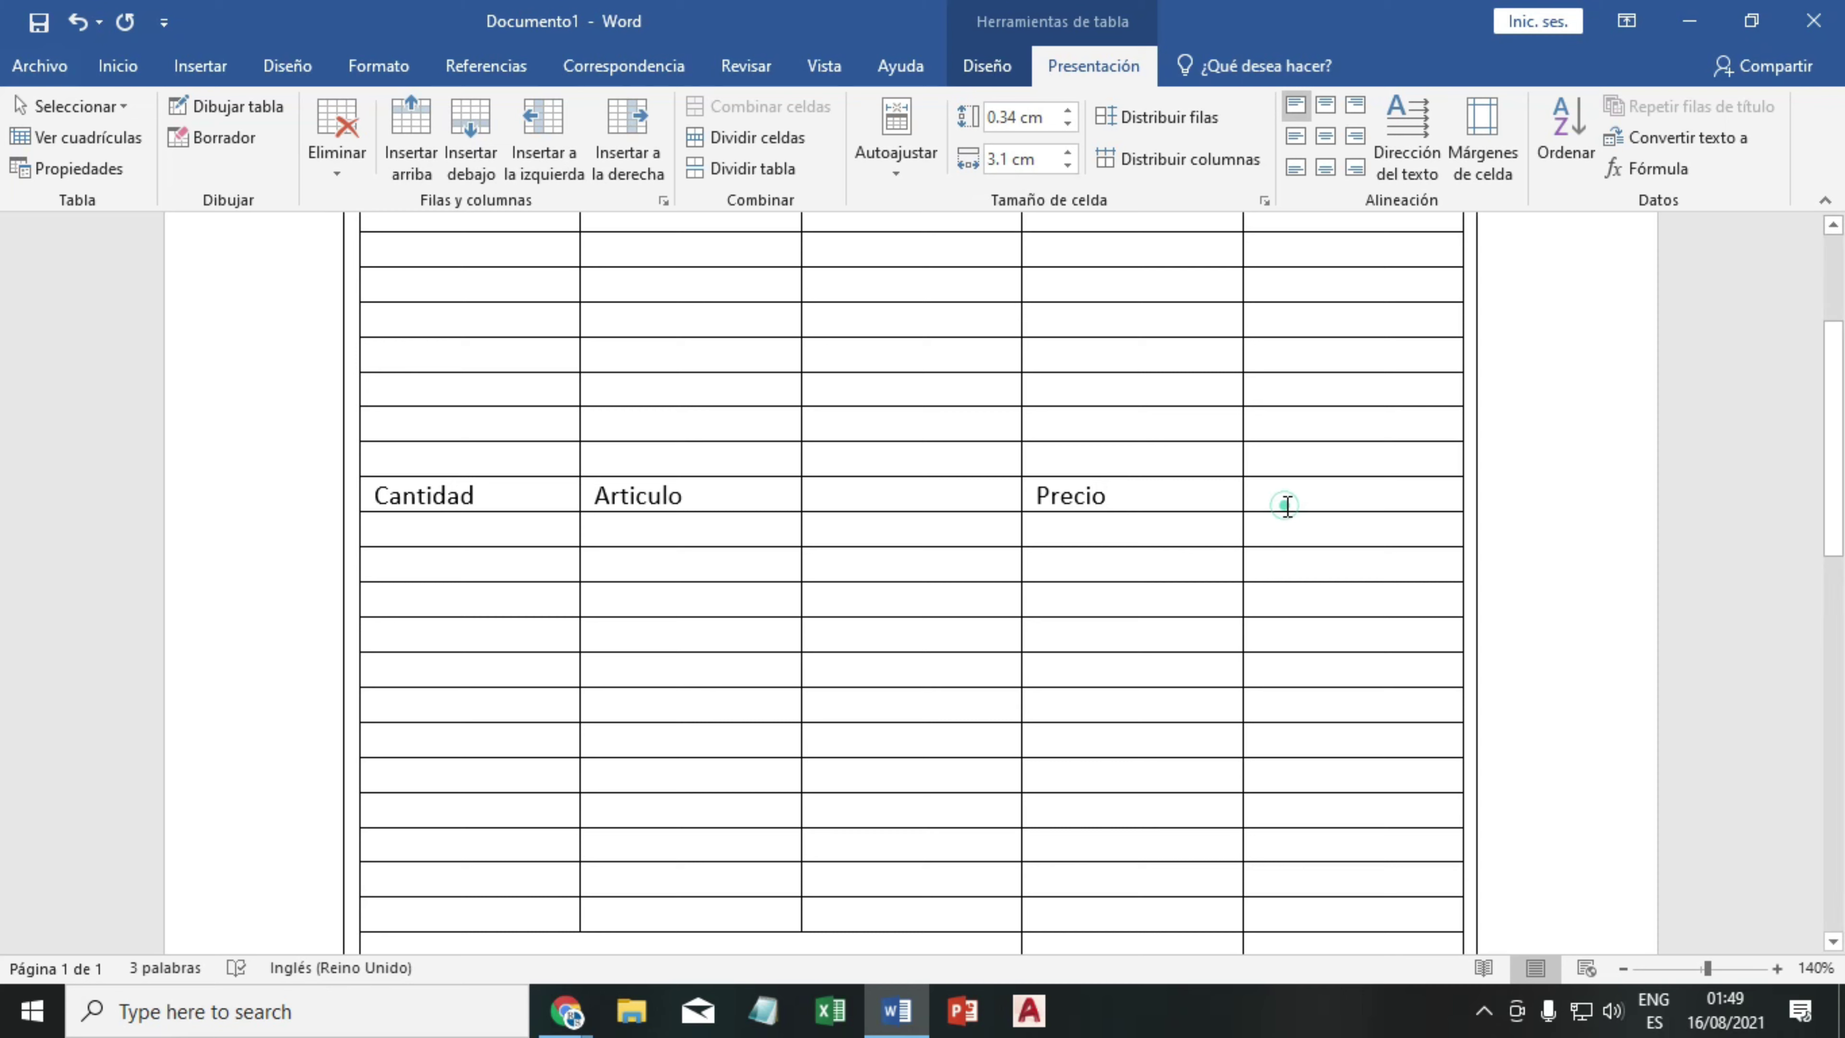
{"action": "left_click", "coordinate": [1287, 506]}
{"action": "type", "text": "In"}
{"action": "key", "text": "BackSpace"}
{"action": "key", "text": "BackSpace"}
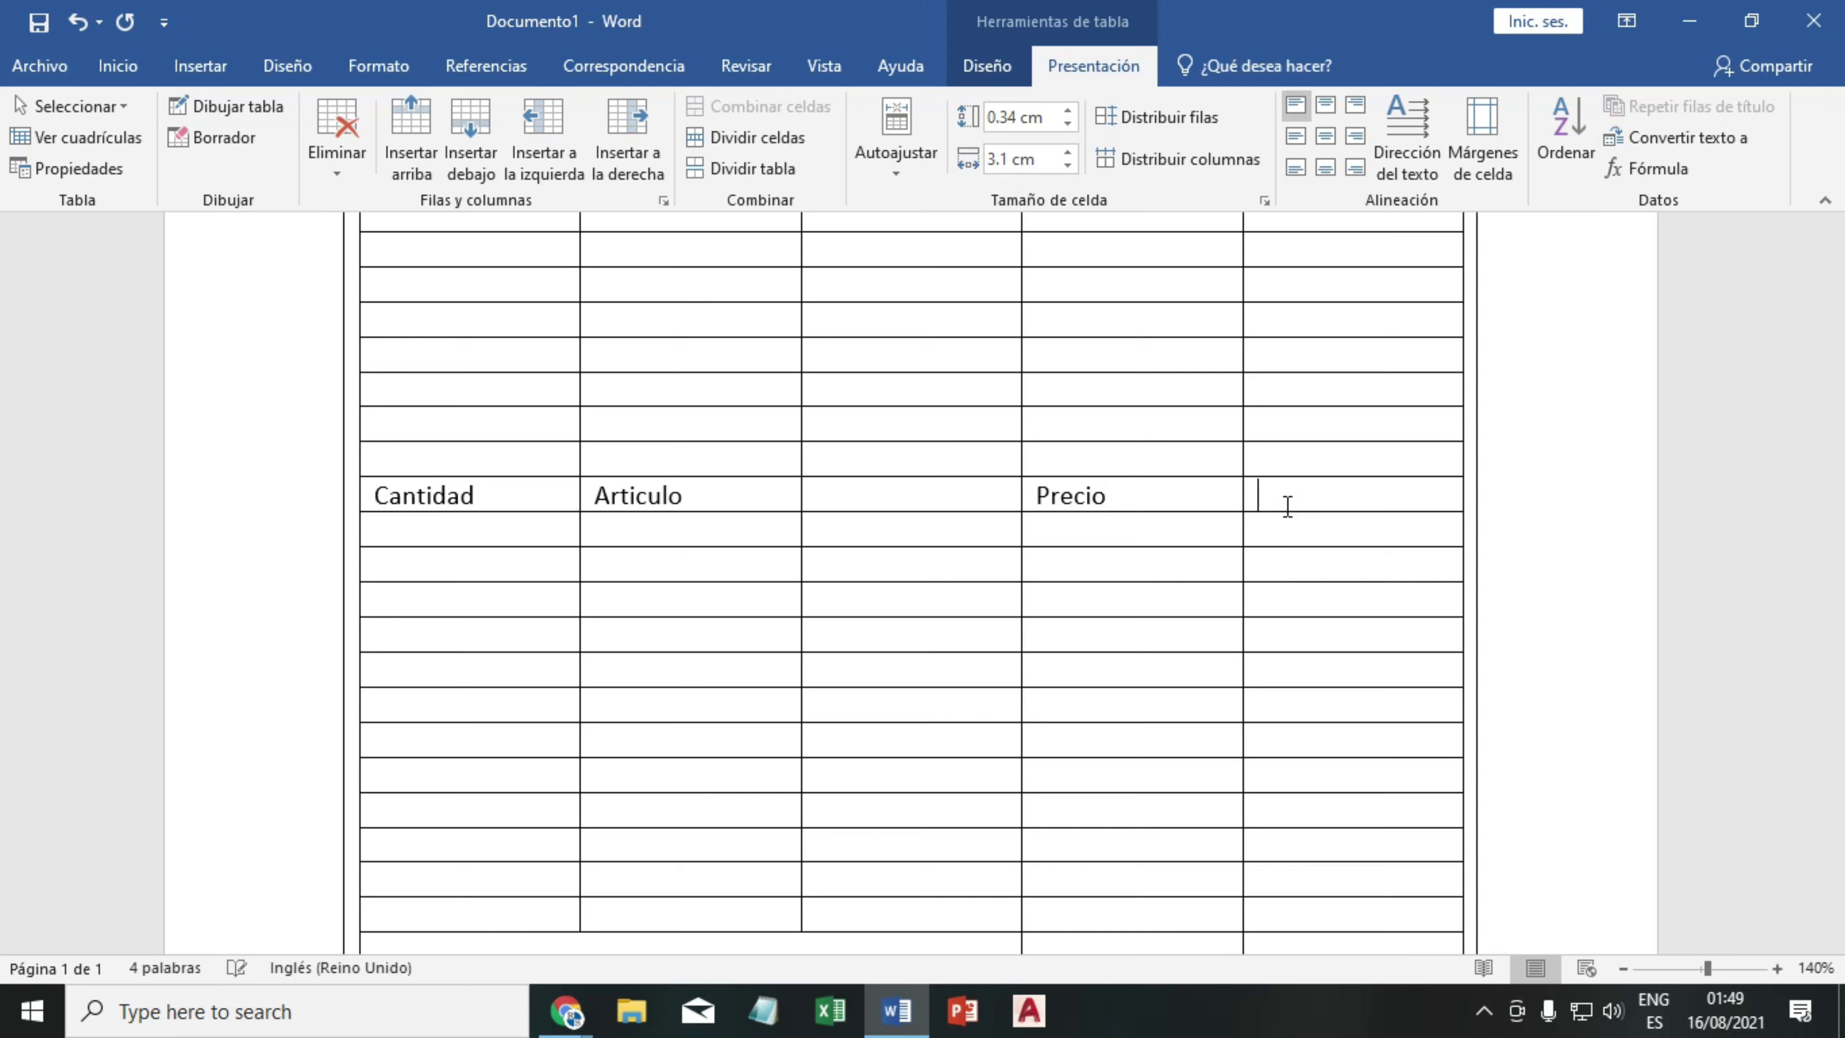
{"action": "type", "text": "Importe"}
{"action": "scroll", "coordinate": [871, 553], "scroll_direction": "up", "scroll_amount": 2}
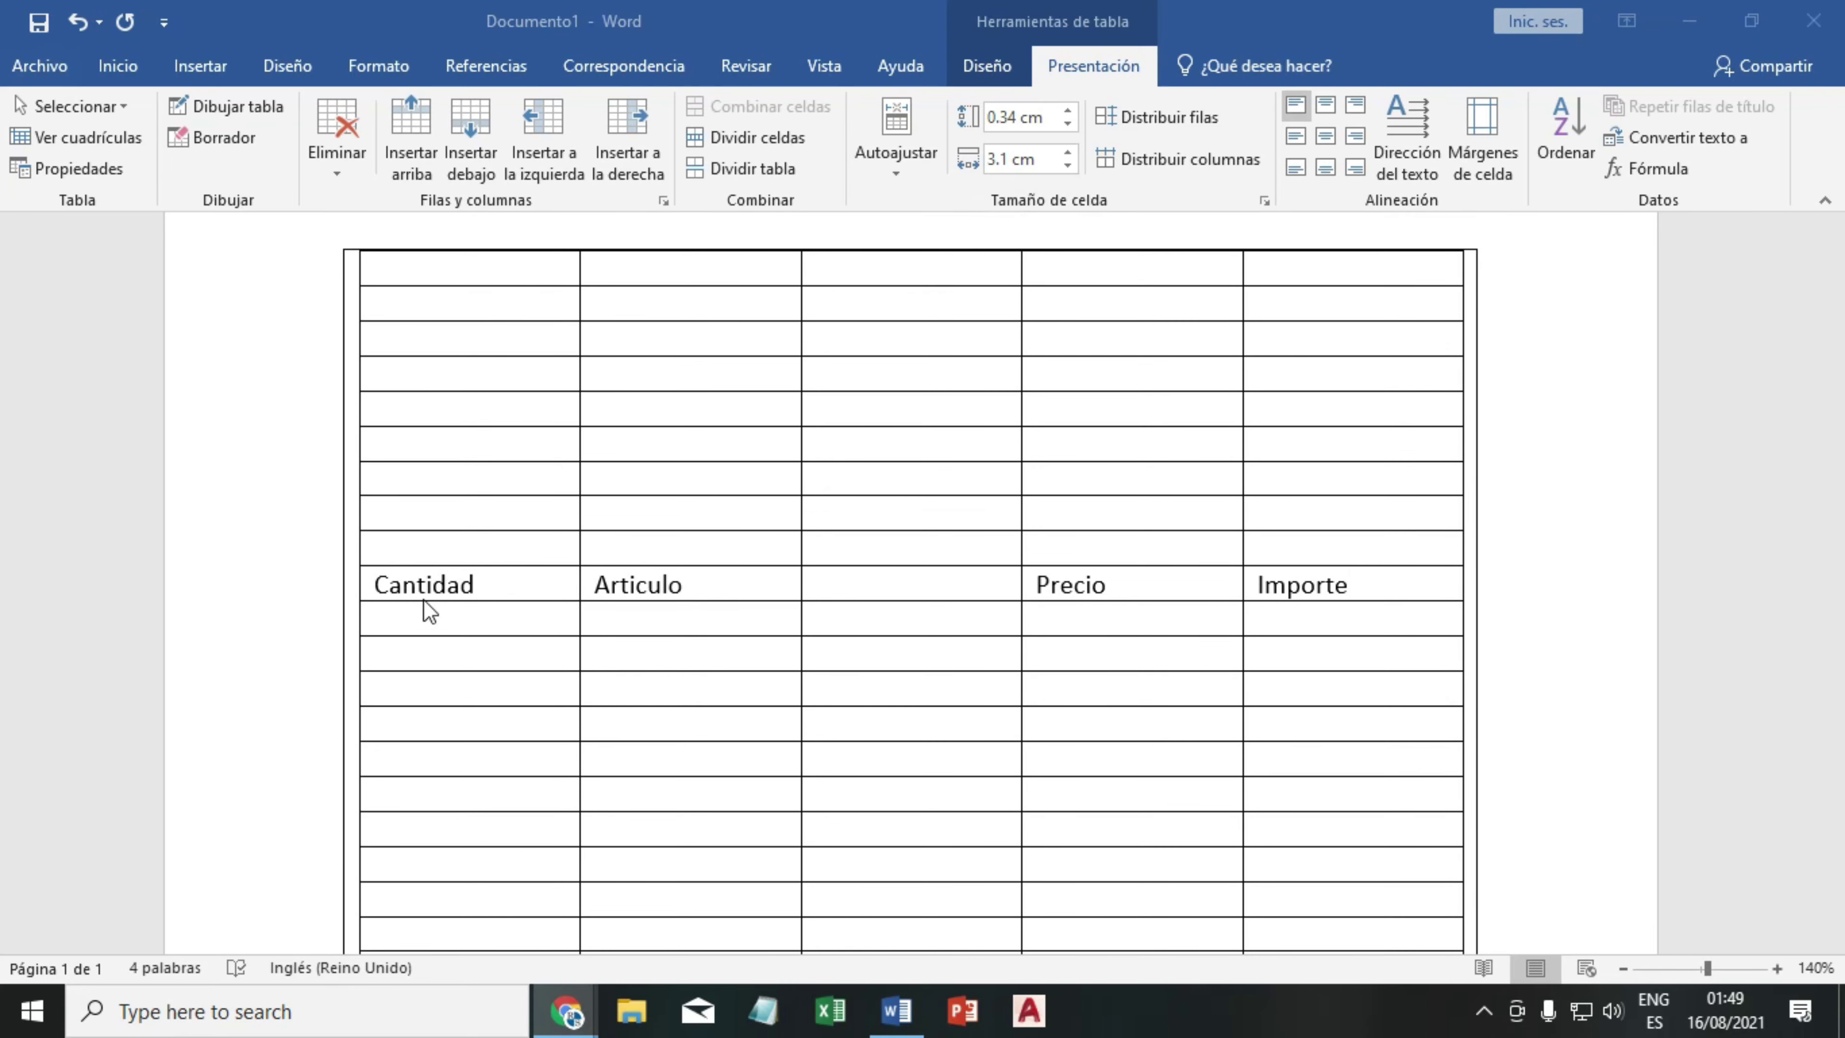
- Make the Cantidad–Importe header row bold, centred, Arial, enlarged to 12 pt
{"action": "left_click_drag", "start_coordinate": [370, 585], "coordinate": [1338, 598]}
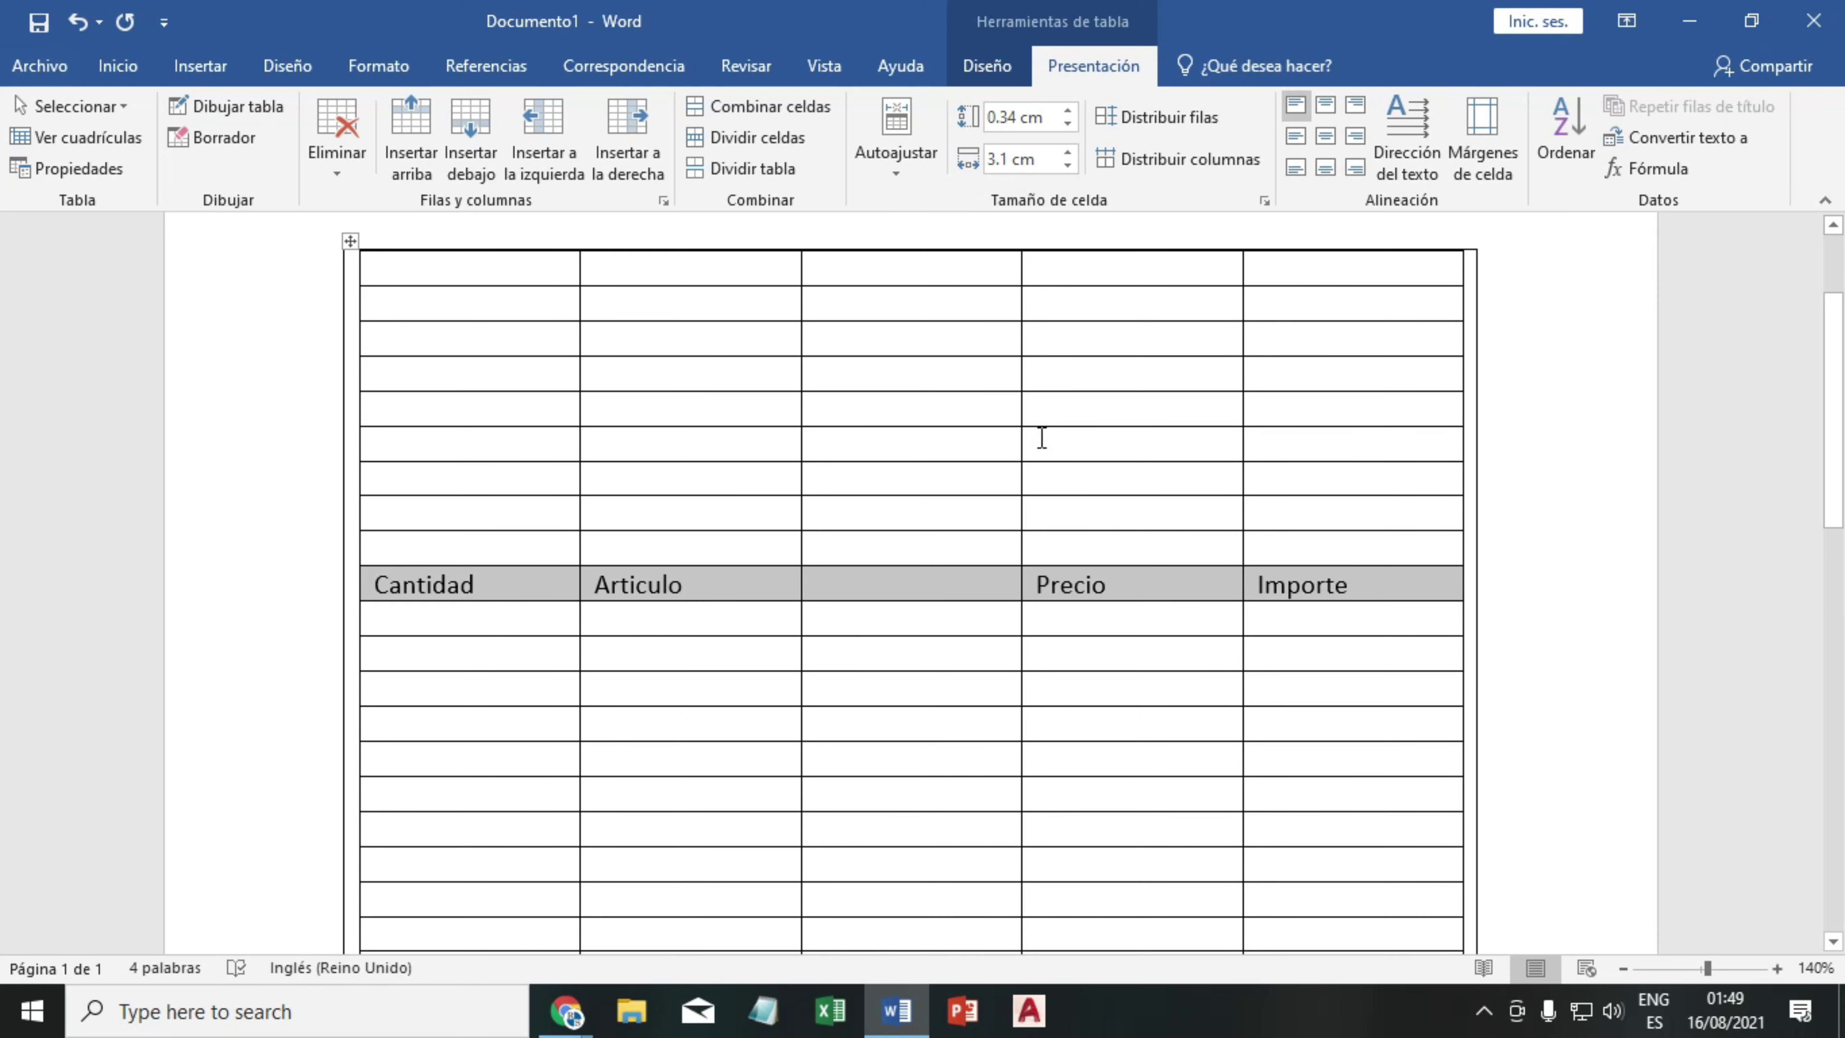
{"action": "left_click", "coordinate": [118, 66]}
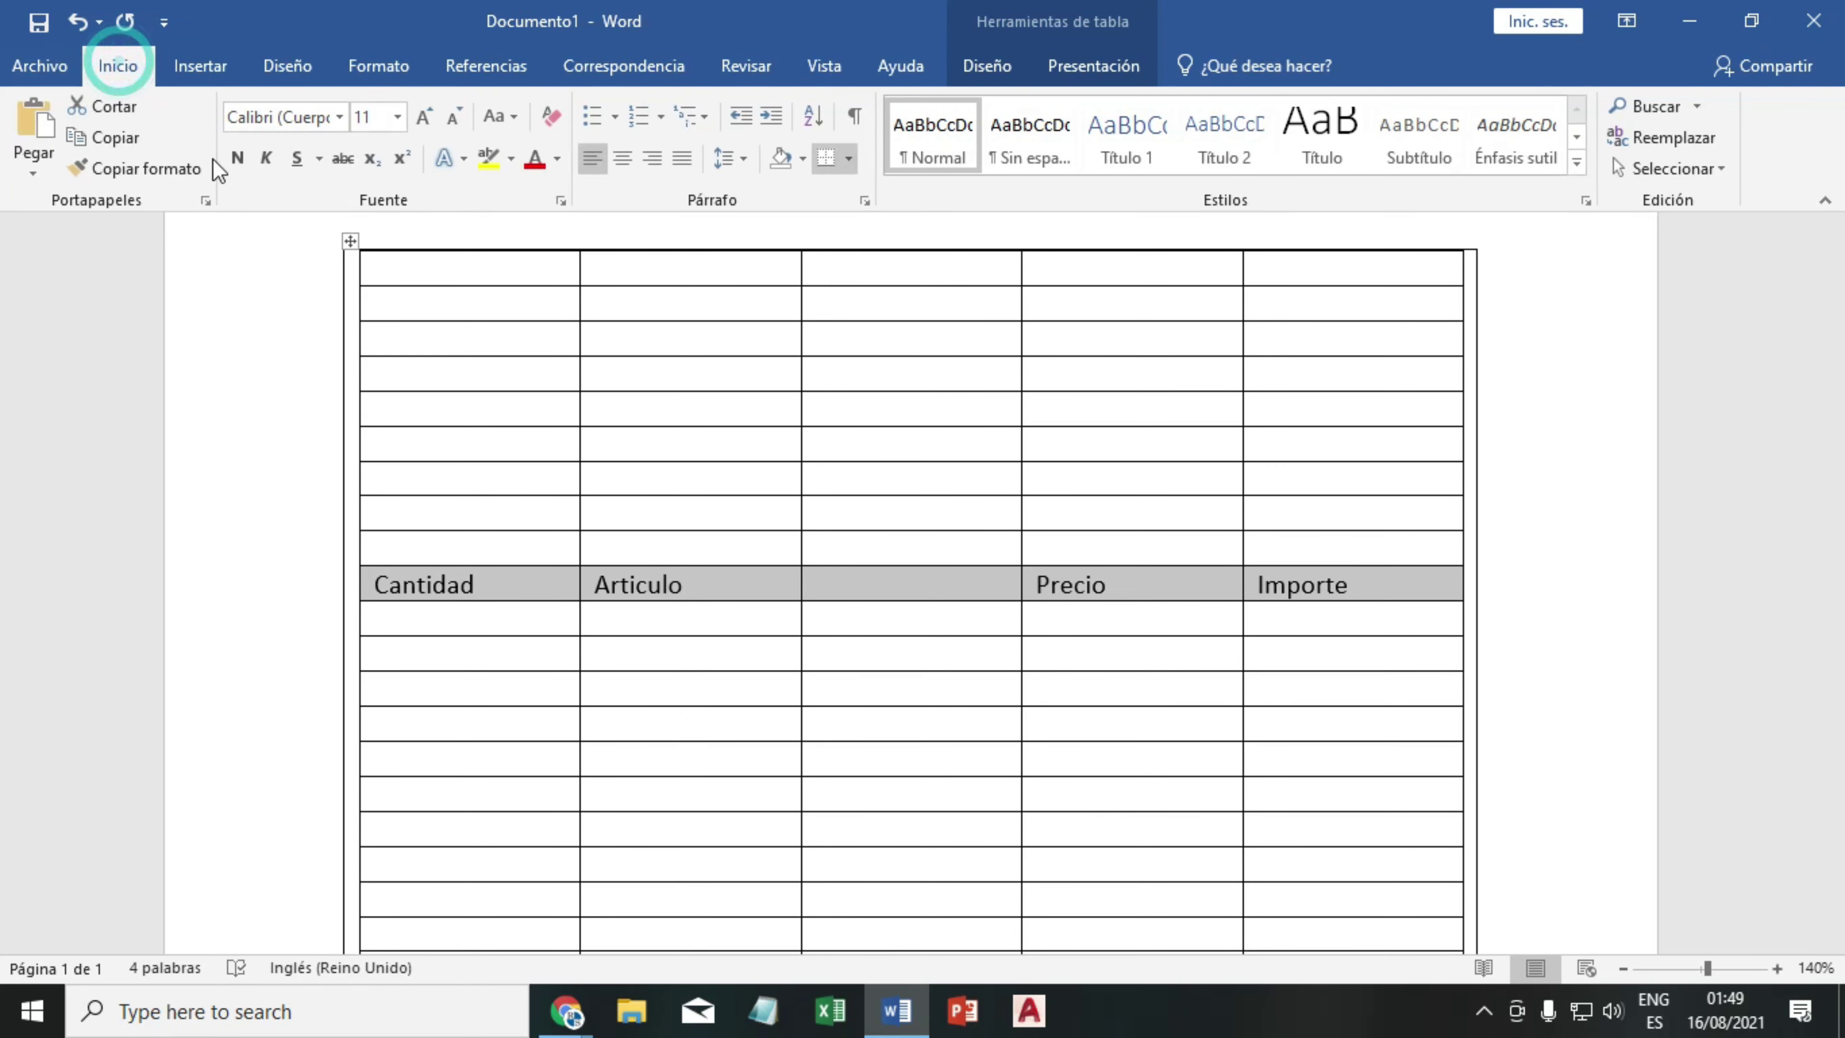
{"action": "left_click", "coordinate": [237, 157]}
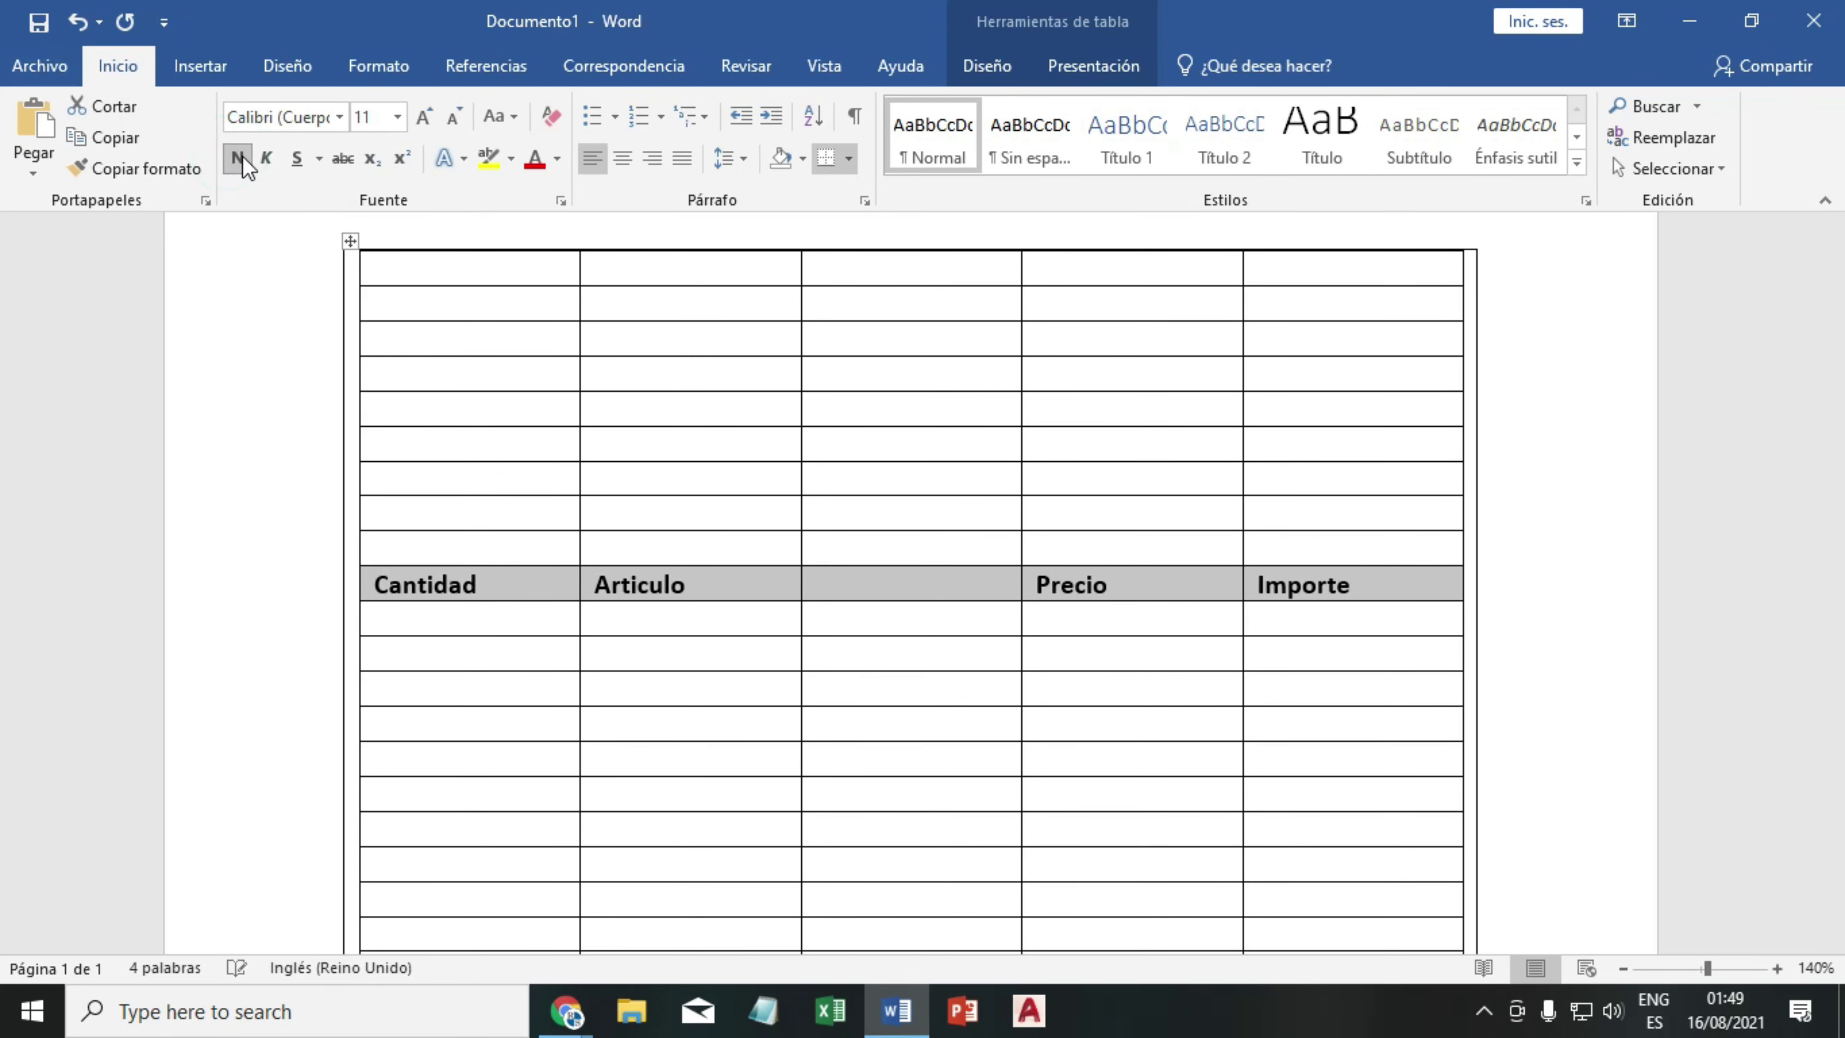
{"action": "left_click", "coordinate": [621, 159]}
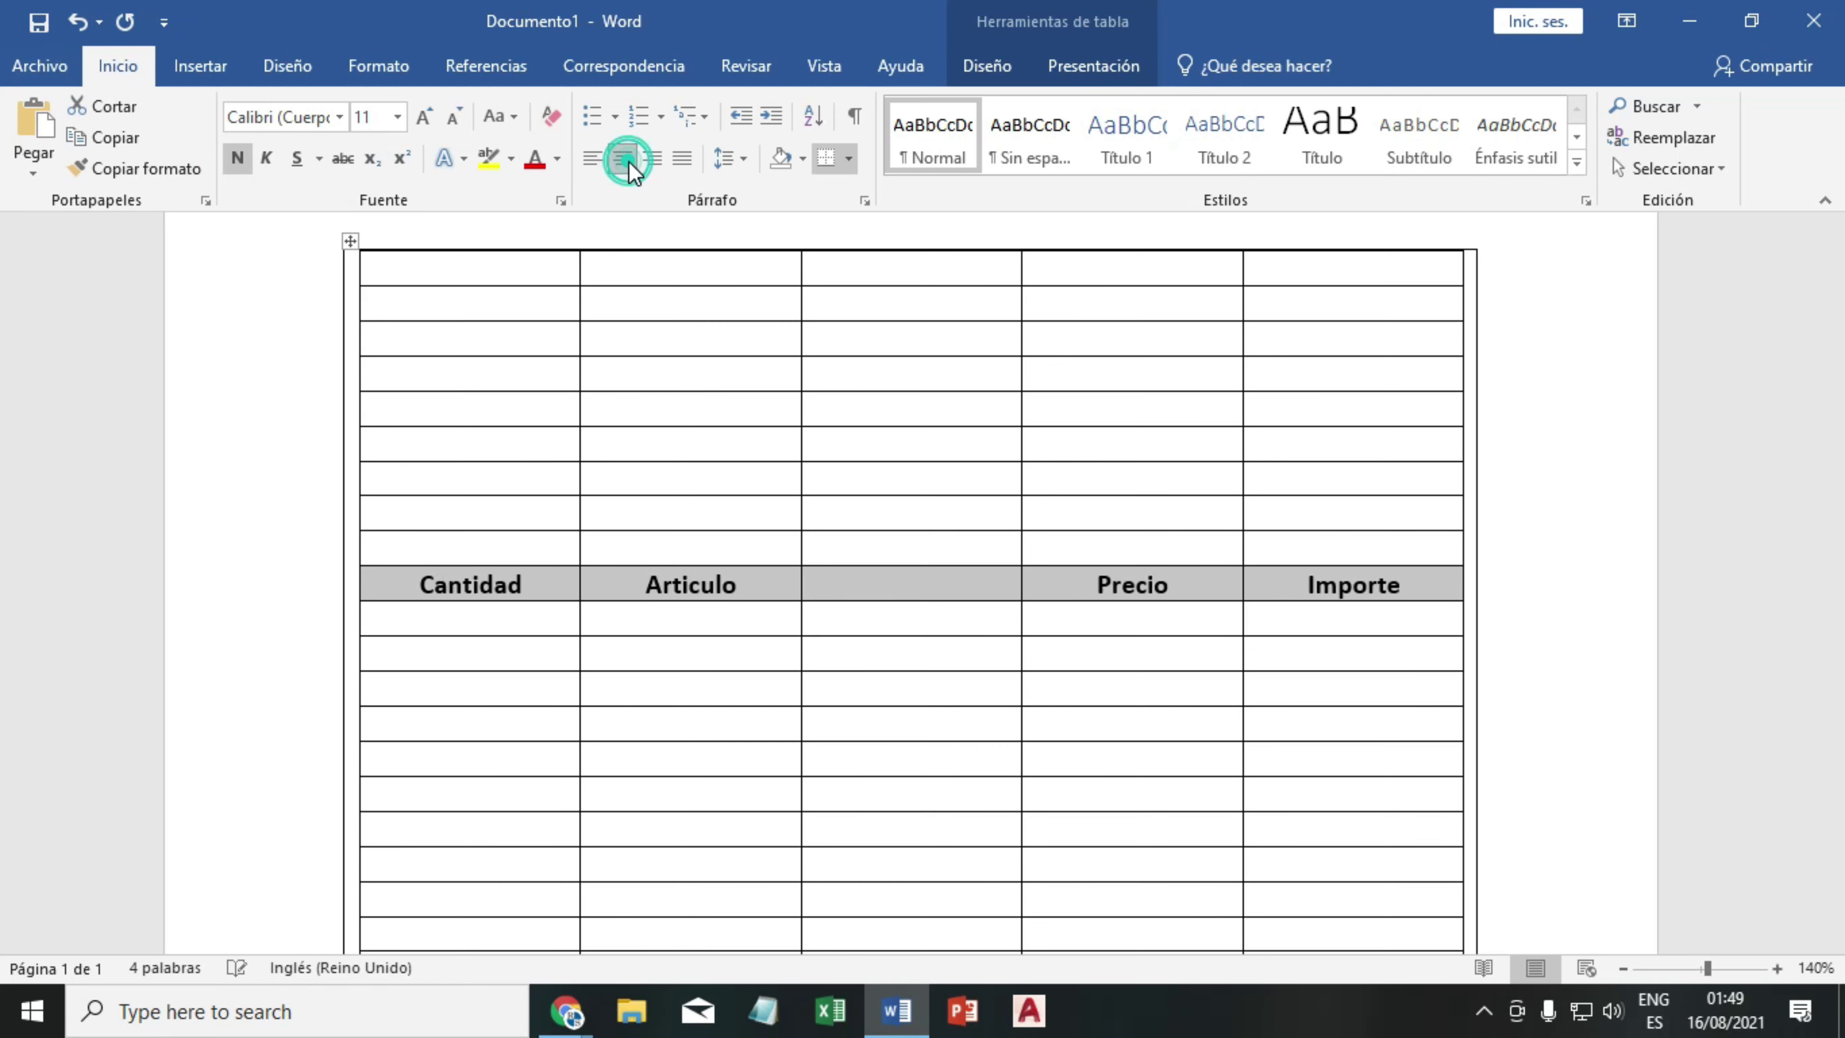
{"action": "left_click", "coordinate": [299, 116]}
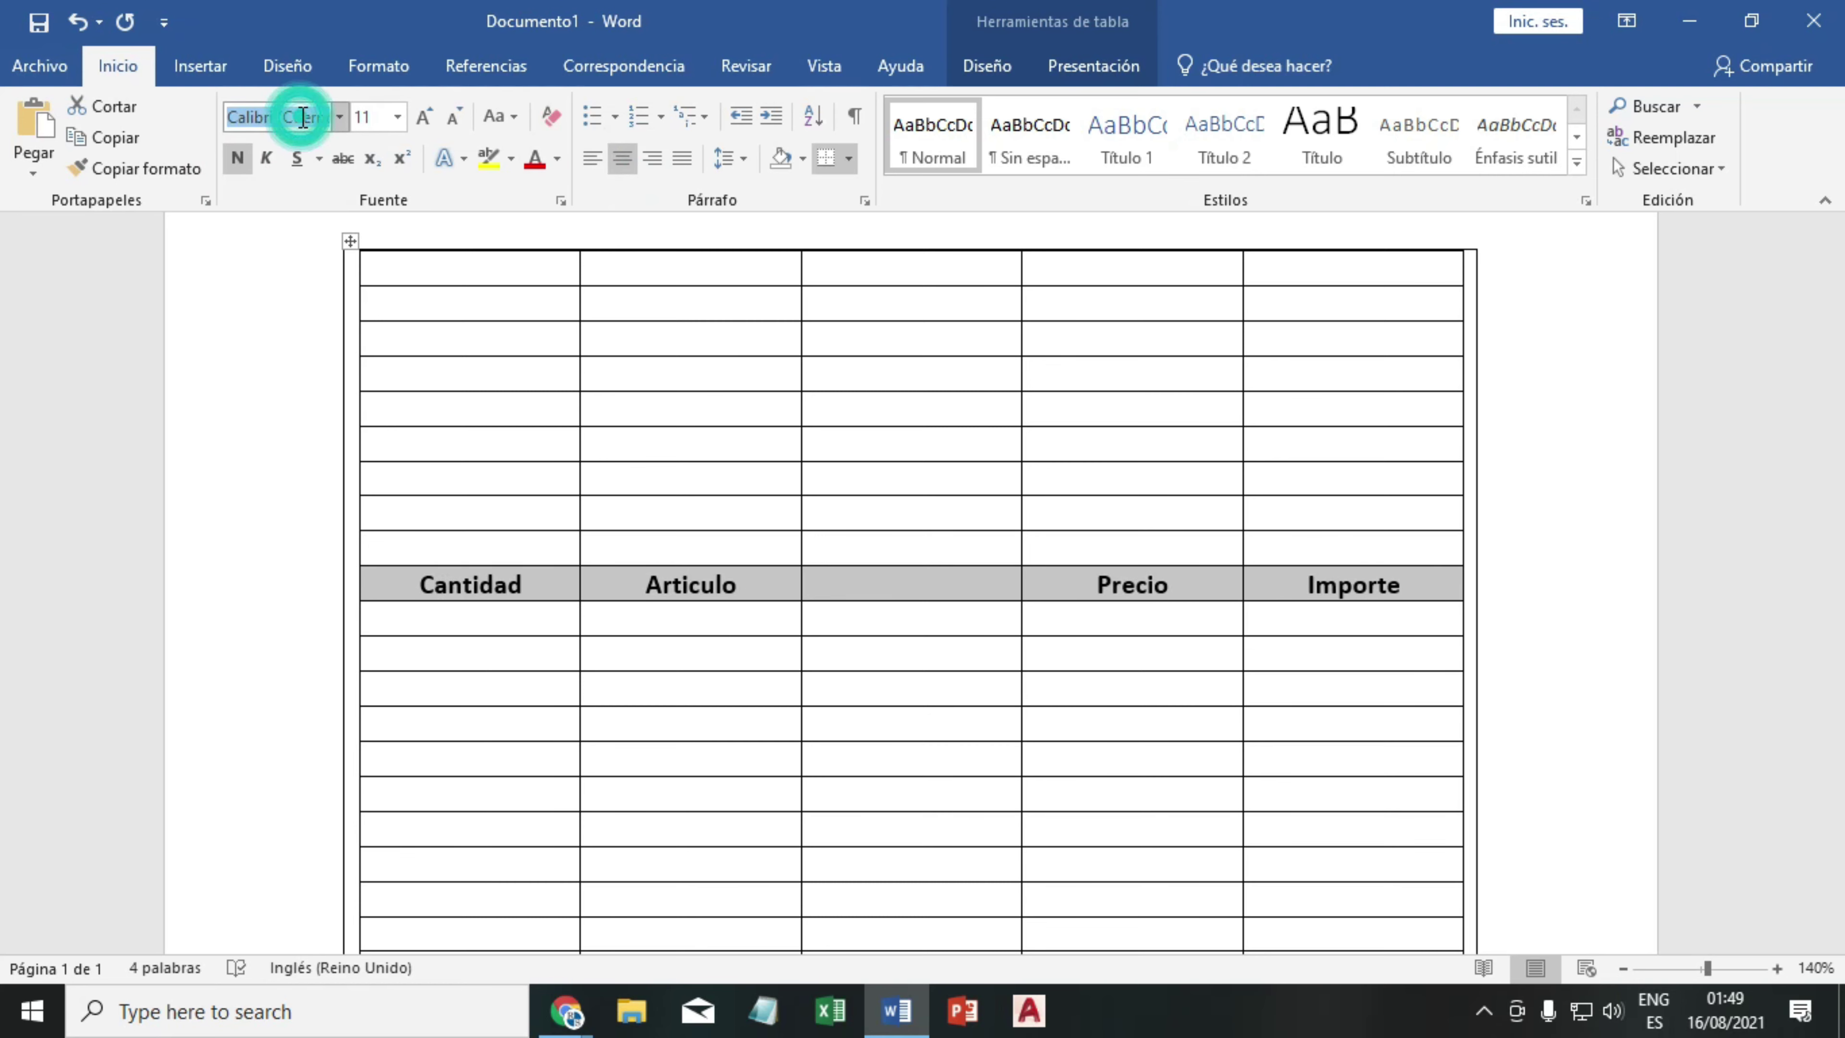
{"action": "type", "text": "A"}
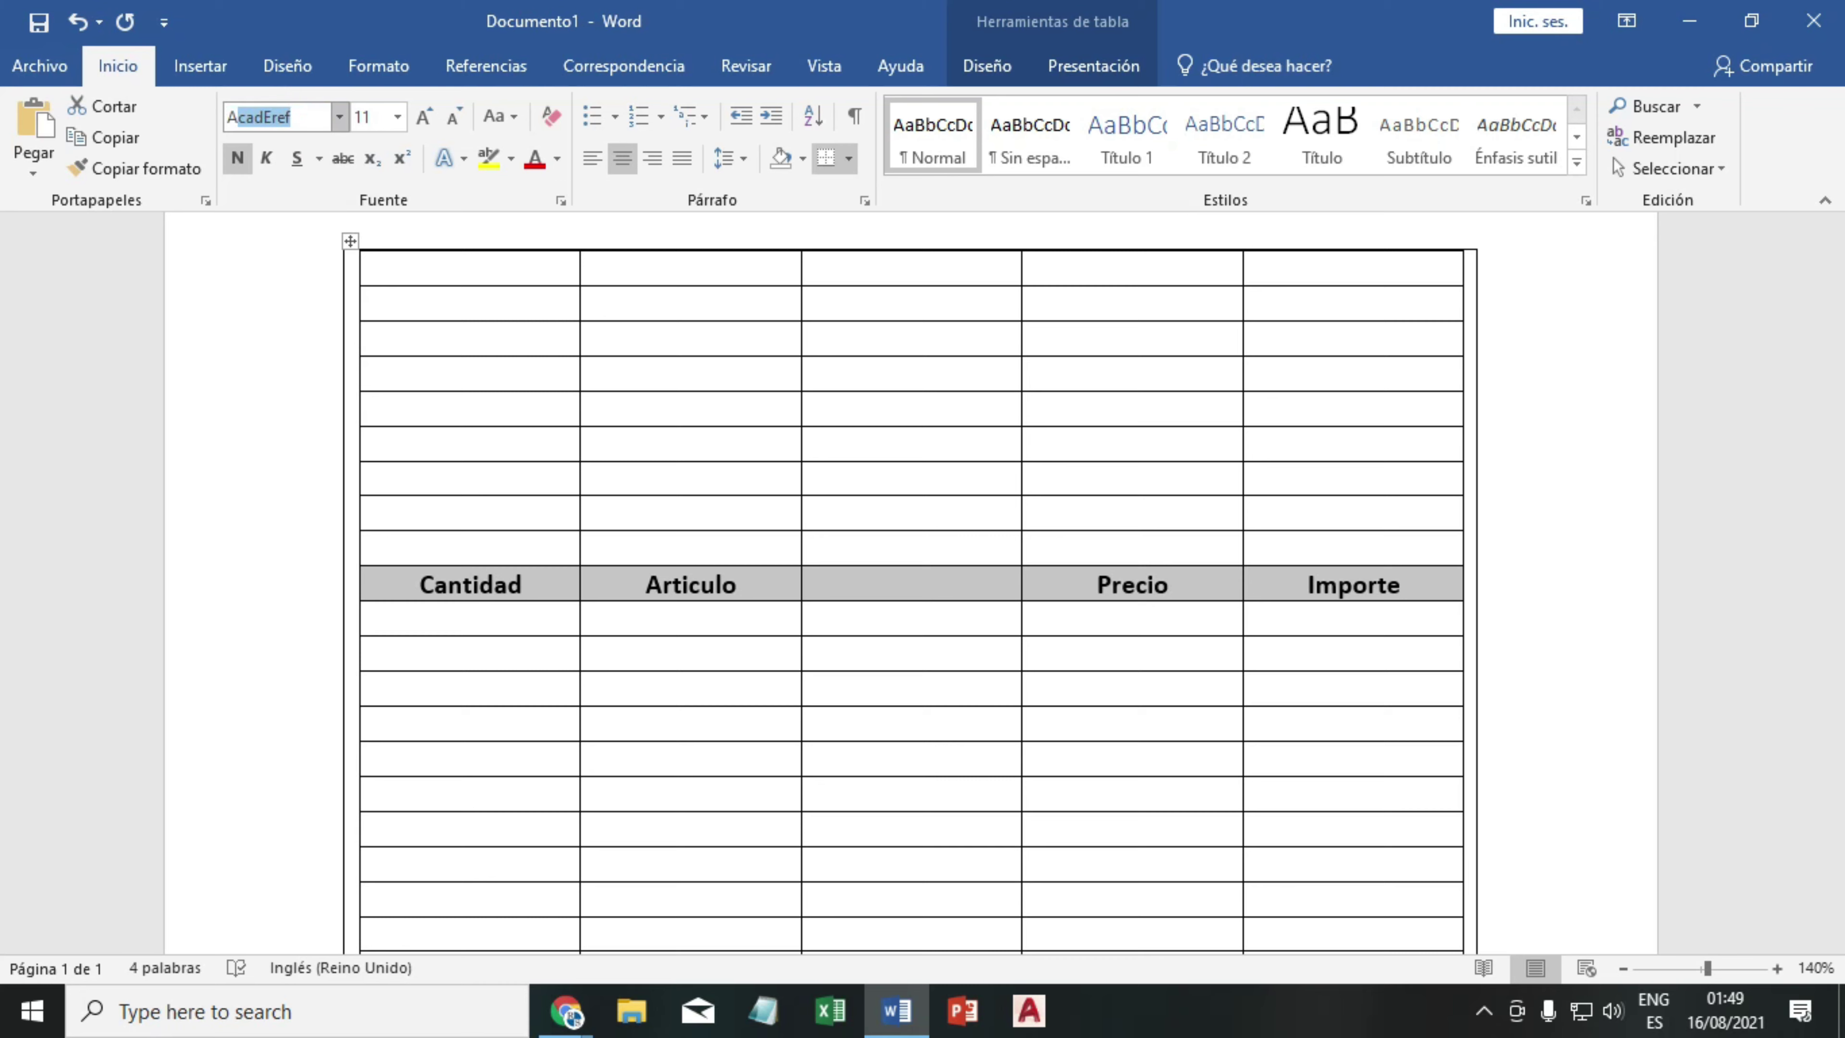
{"action": "type", "text": "rial"}
{"action": "key", "text": "Return"}
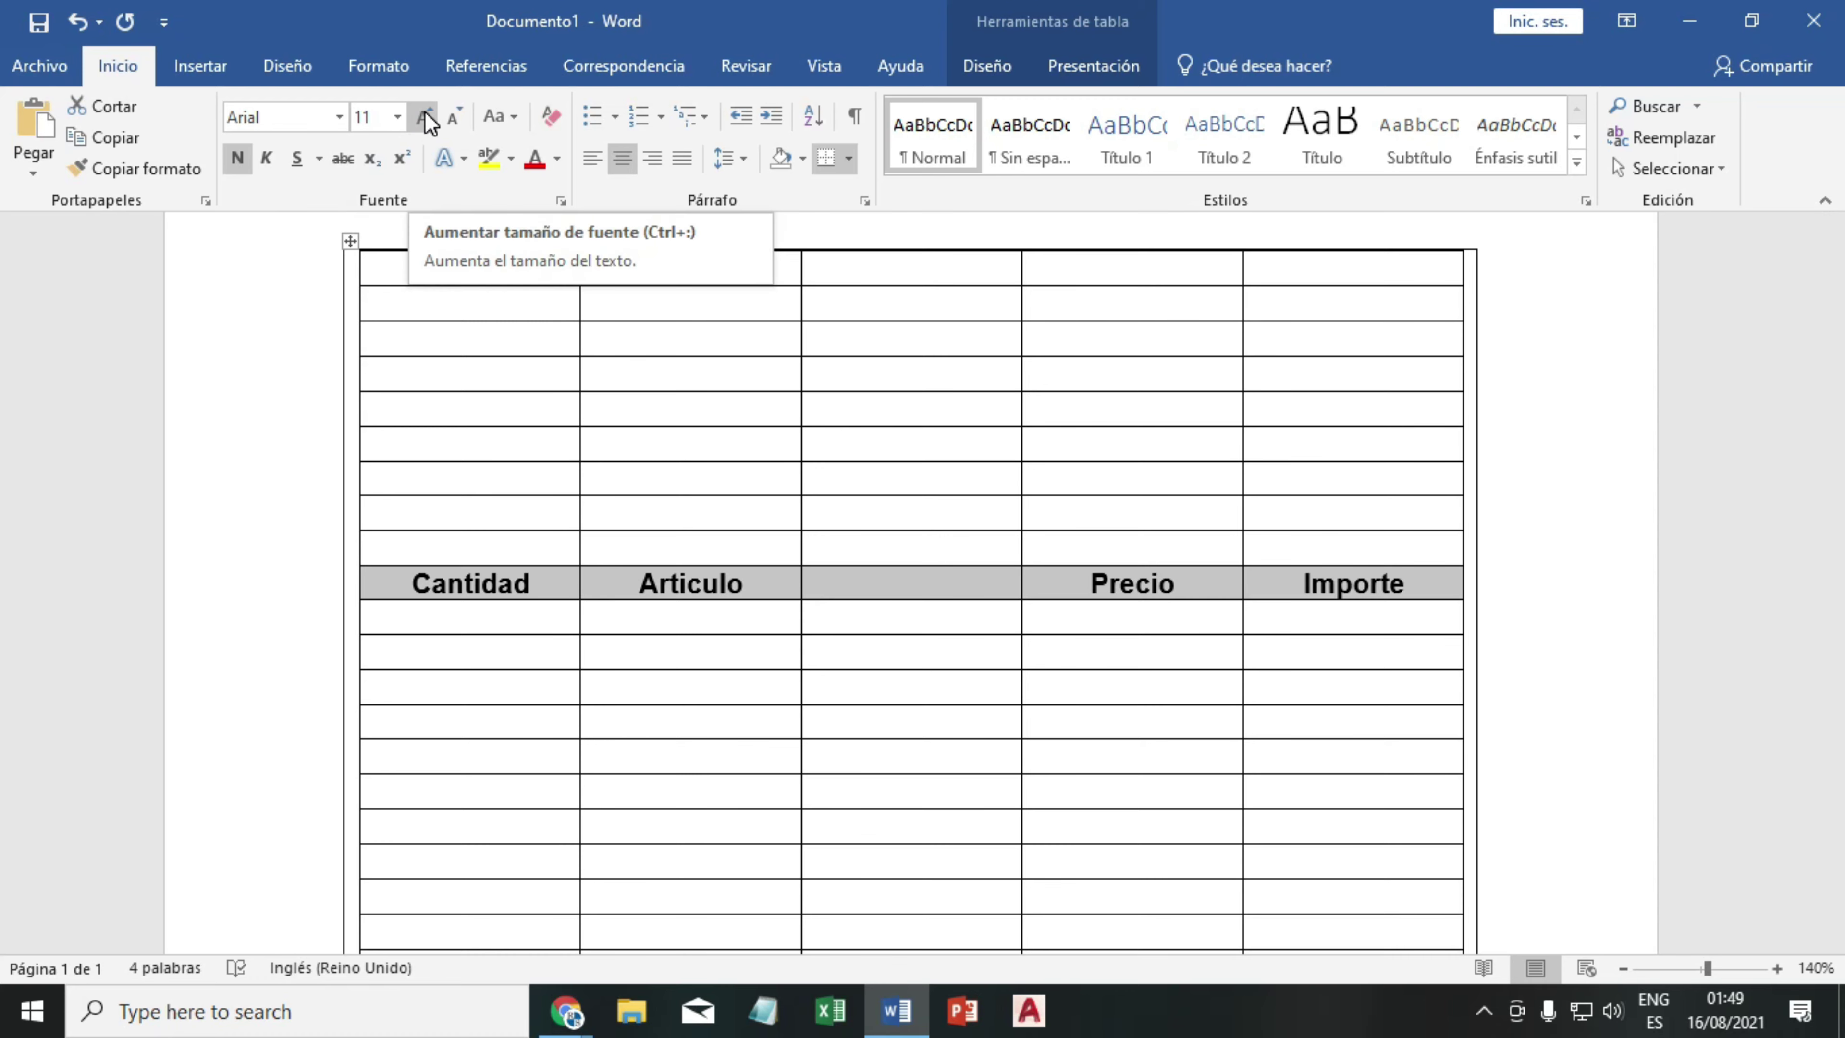
{"action": "left_click", "coordinate": [439, 121]}
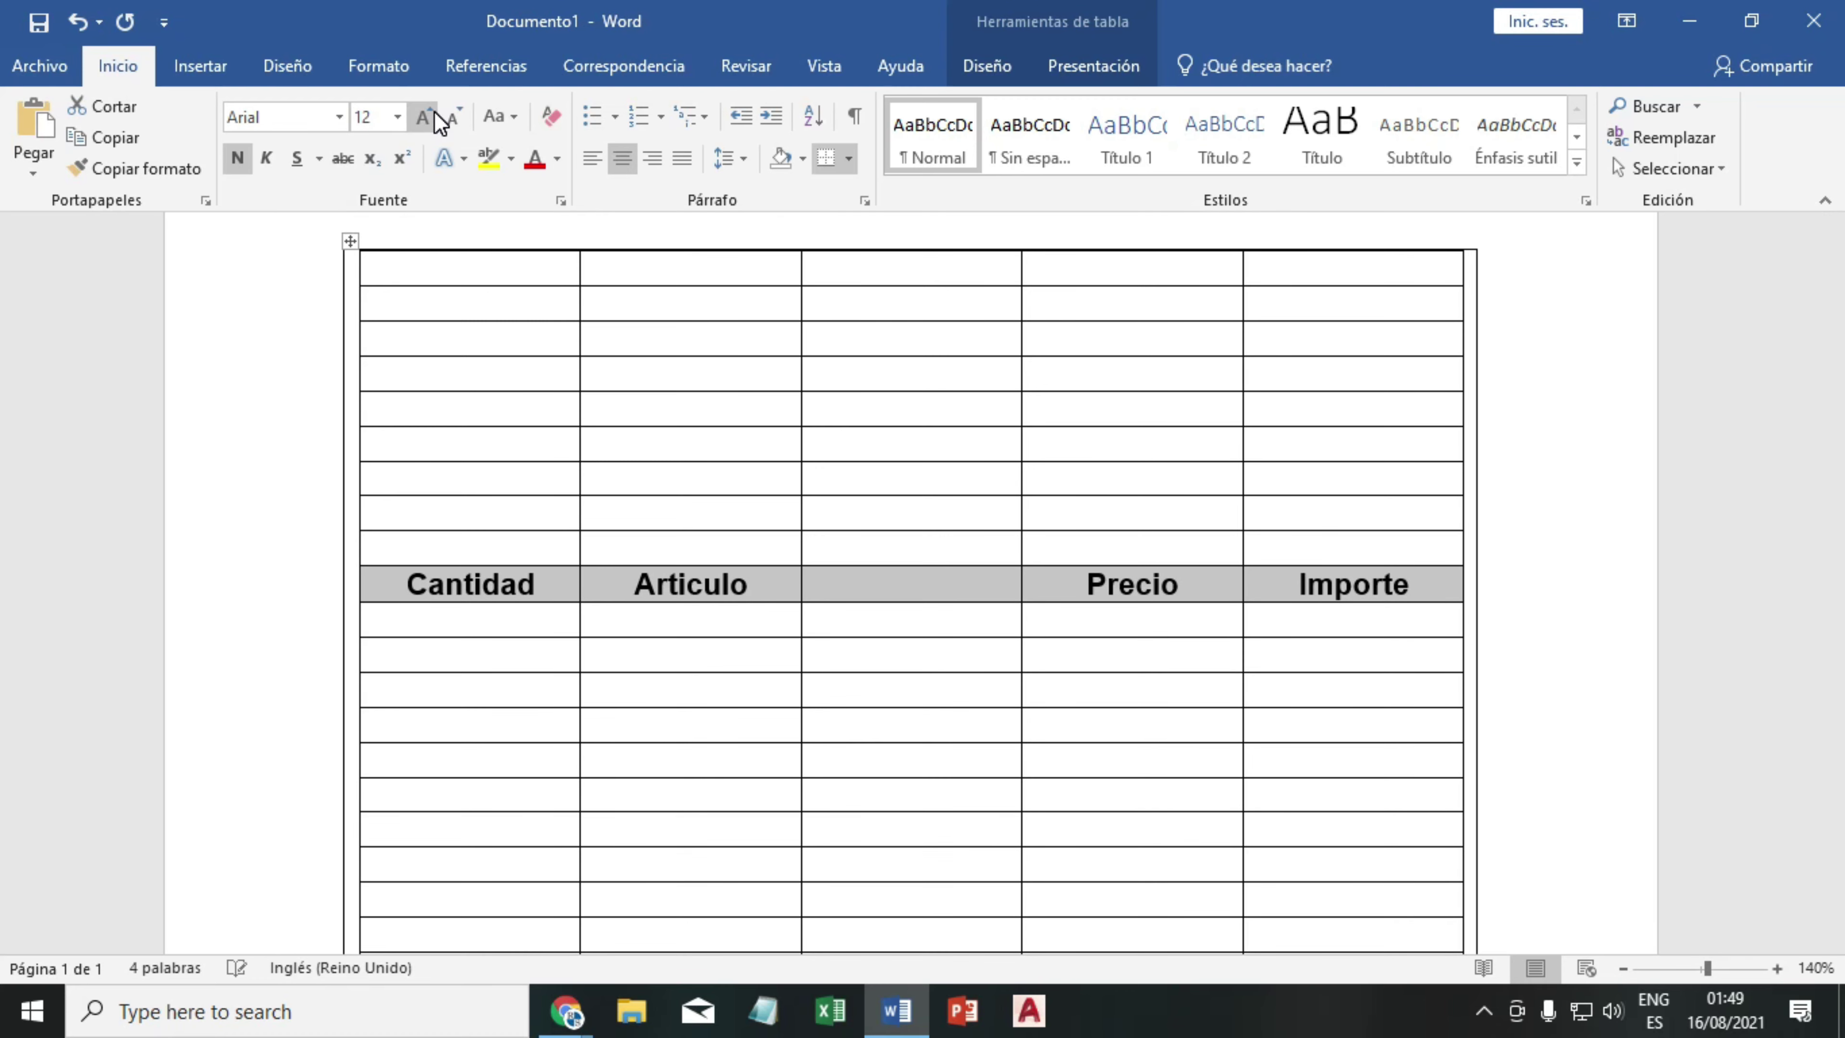
{"action": "scroll", "coordinate": [953, 602], "scroll_direction": "down", "scroll_amount": 1}
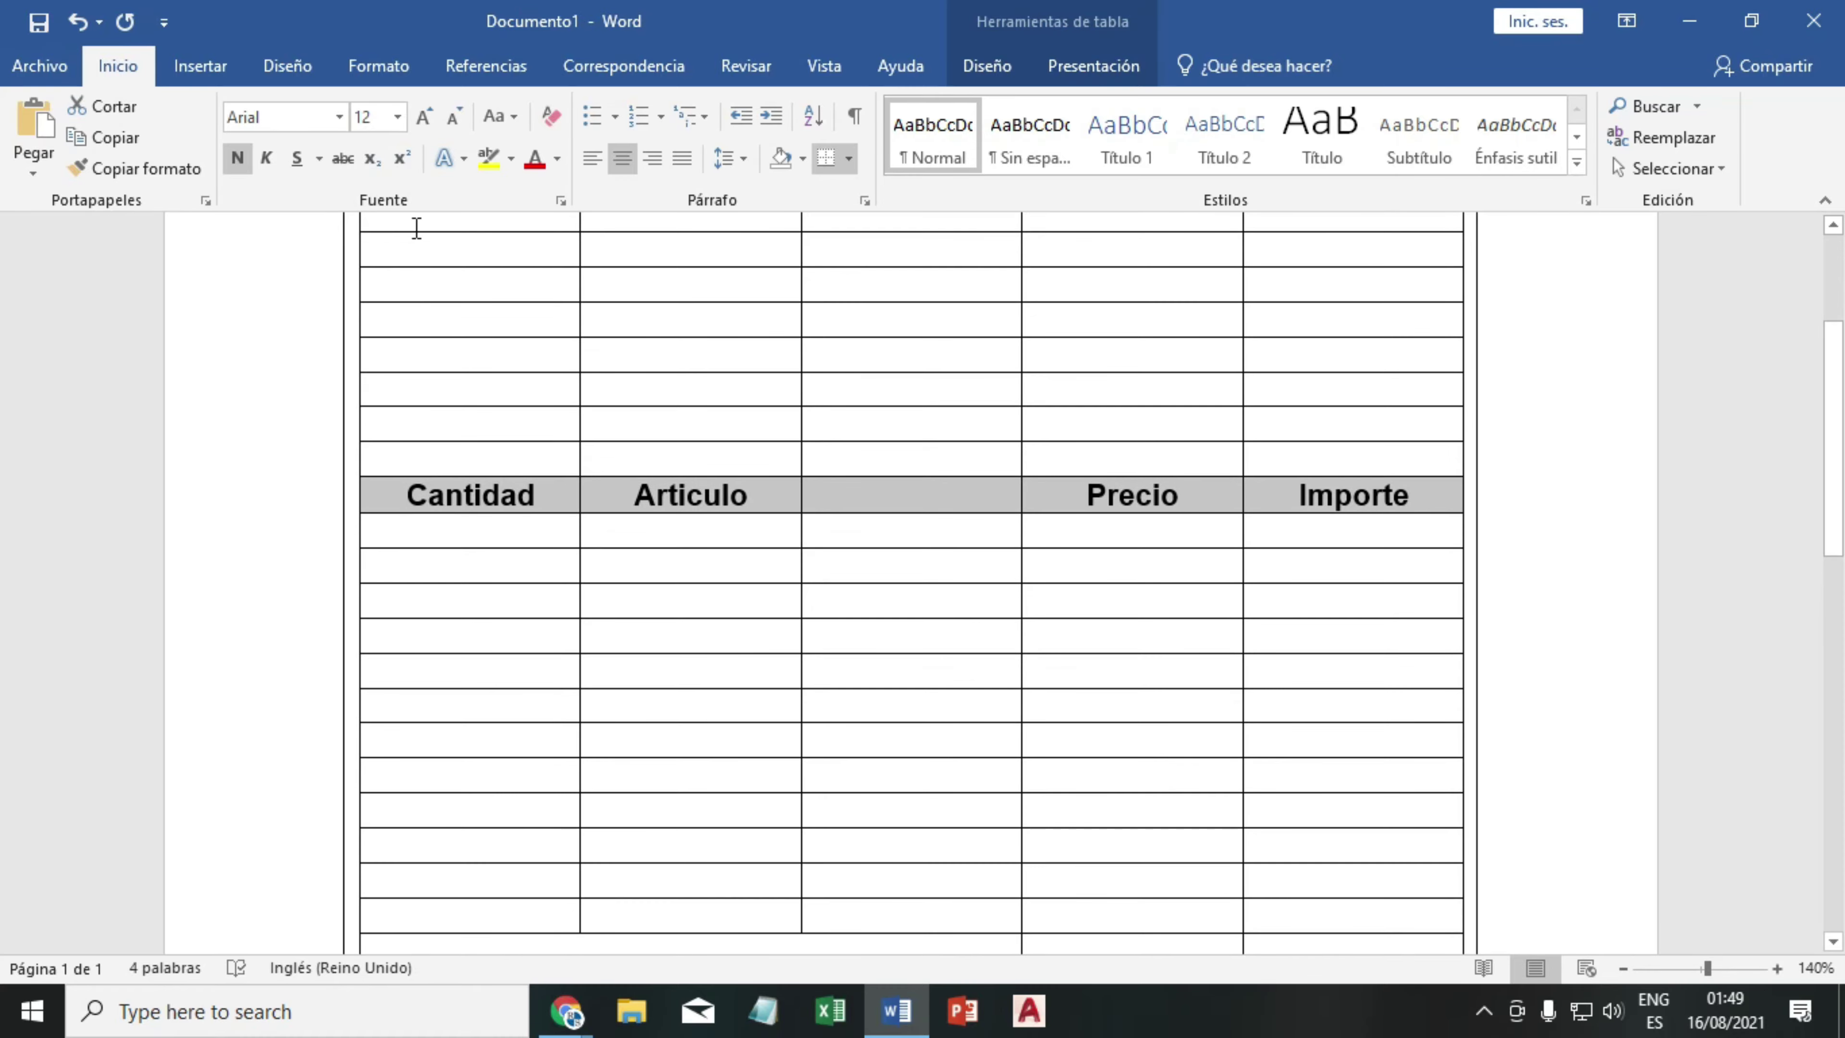
- Enlarge the header labels to 14 pt
{"action": "left_click", "coordinate": [421, 120]}
{"action": "scroll", "coordinate": [680, 626], "scroll_direction": "down", "scroll_amount": 2}
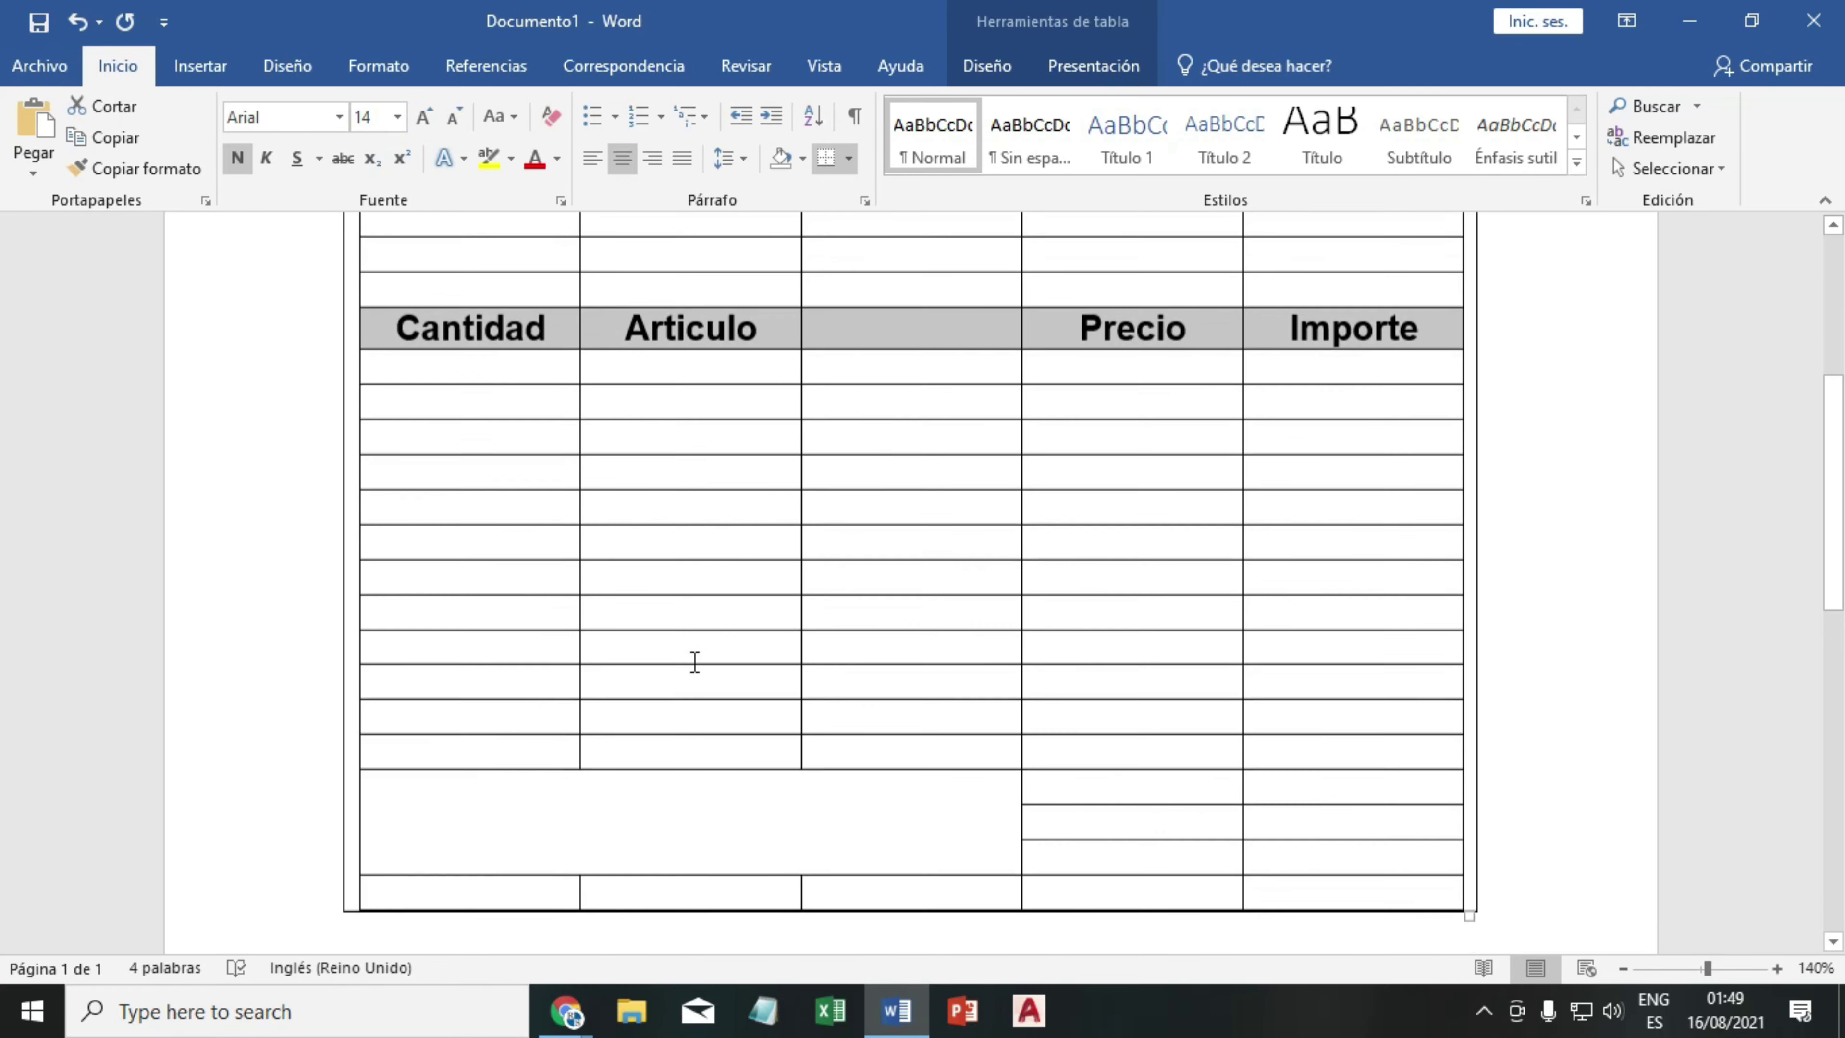
{"action": "left_click", "coordinate": [548, 331]}
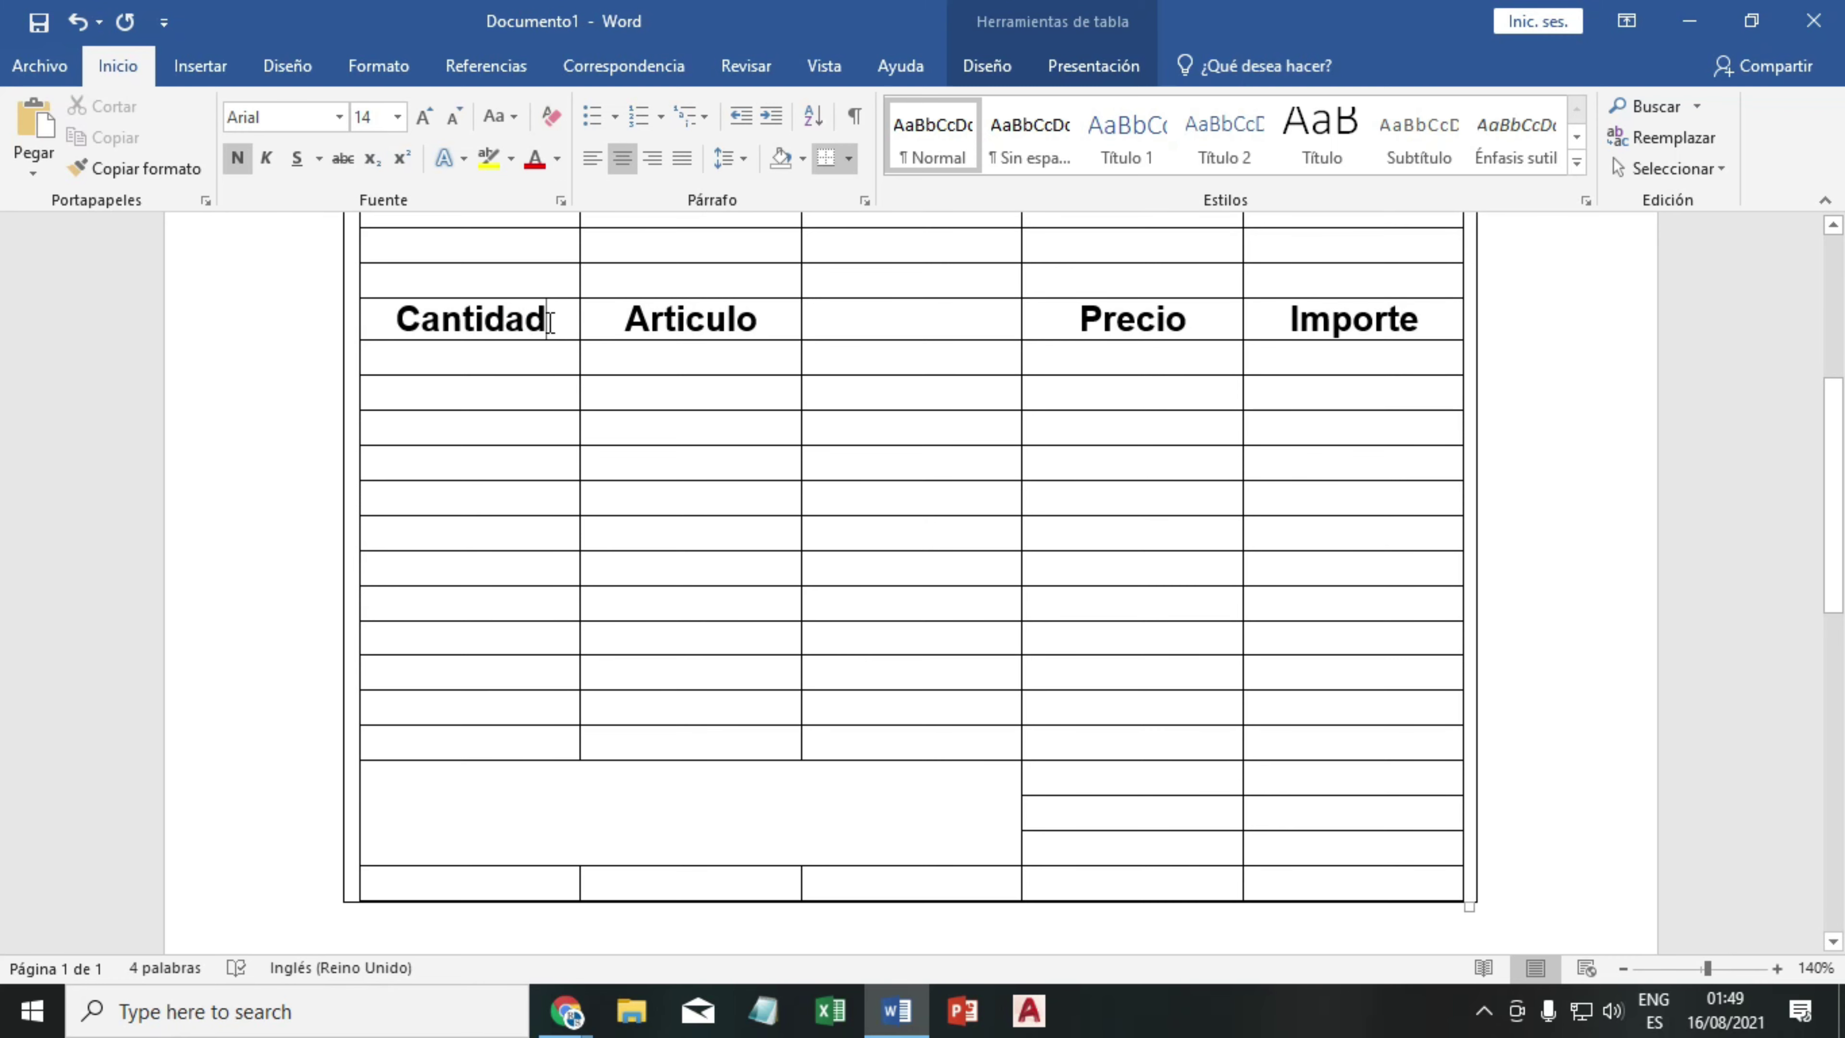
- Set the row height of all item rows beneath the header to 0.4 cm
{"action": "left_click", "coordinate": [1074, 67]}
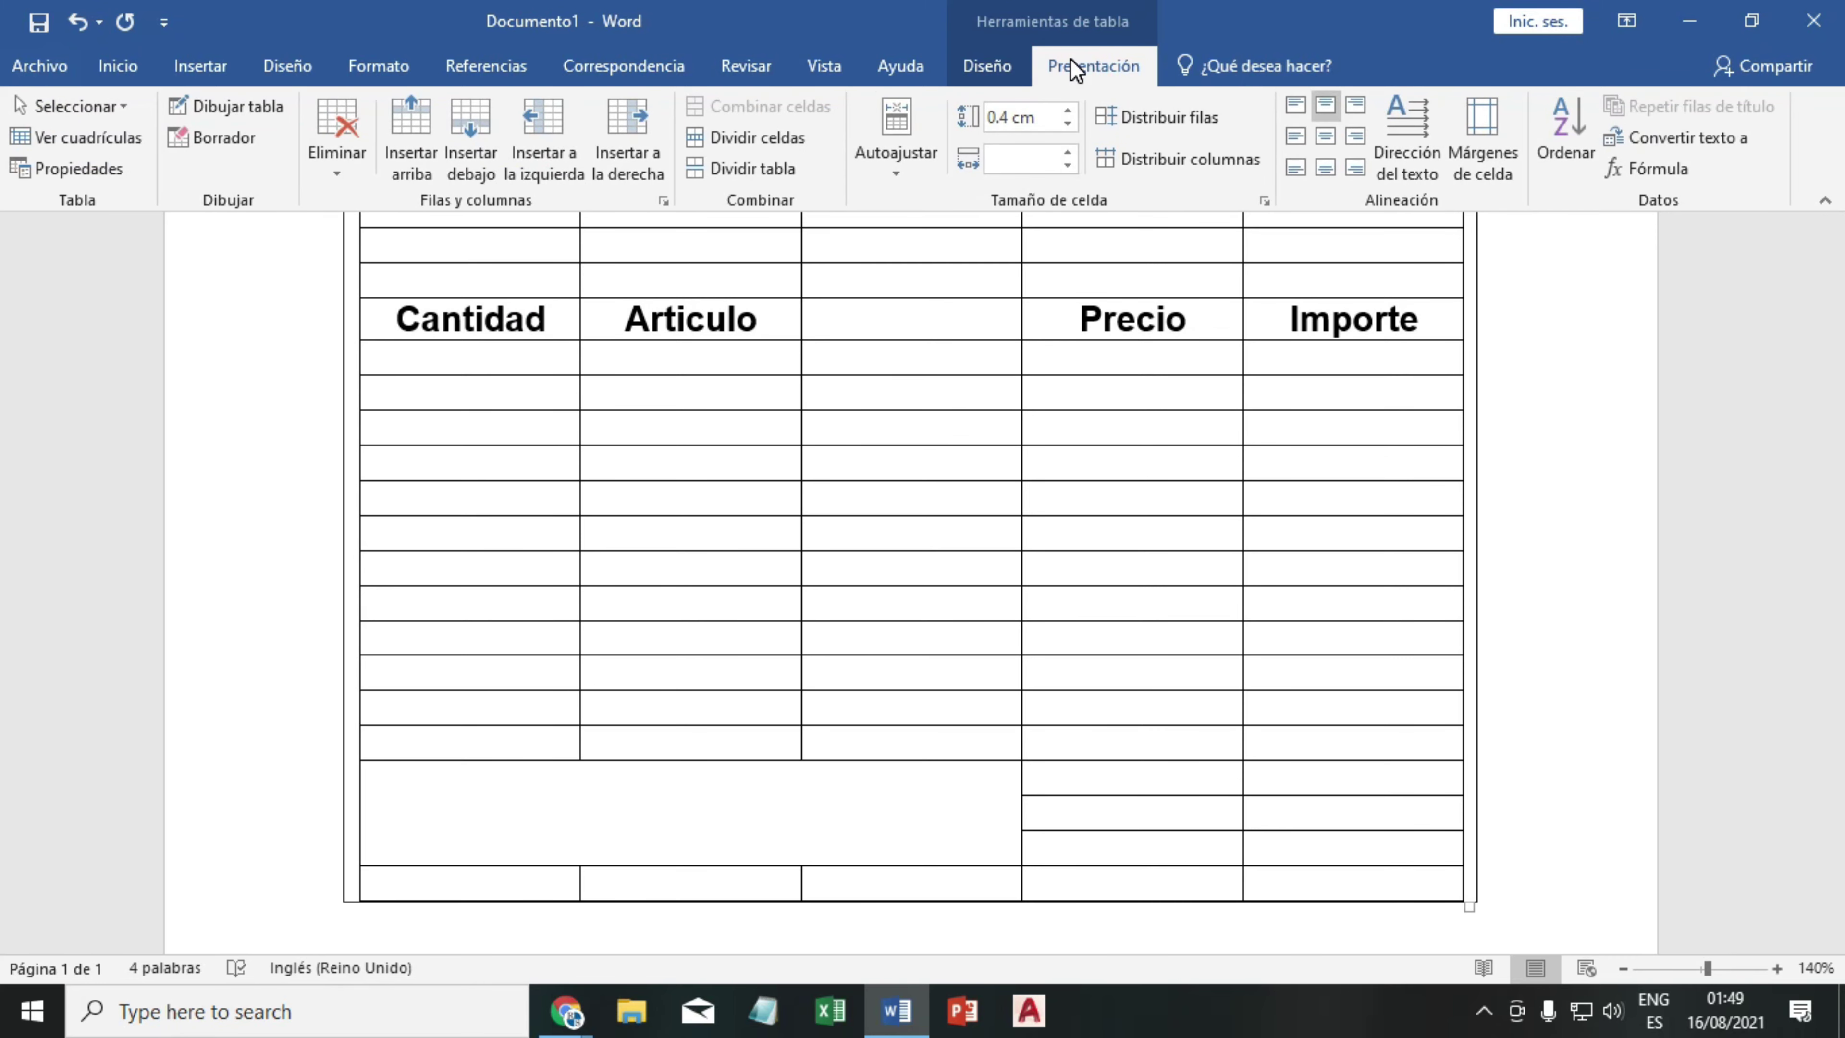
{"action": "left_click", "coordinate": [989, 66]}
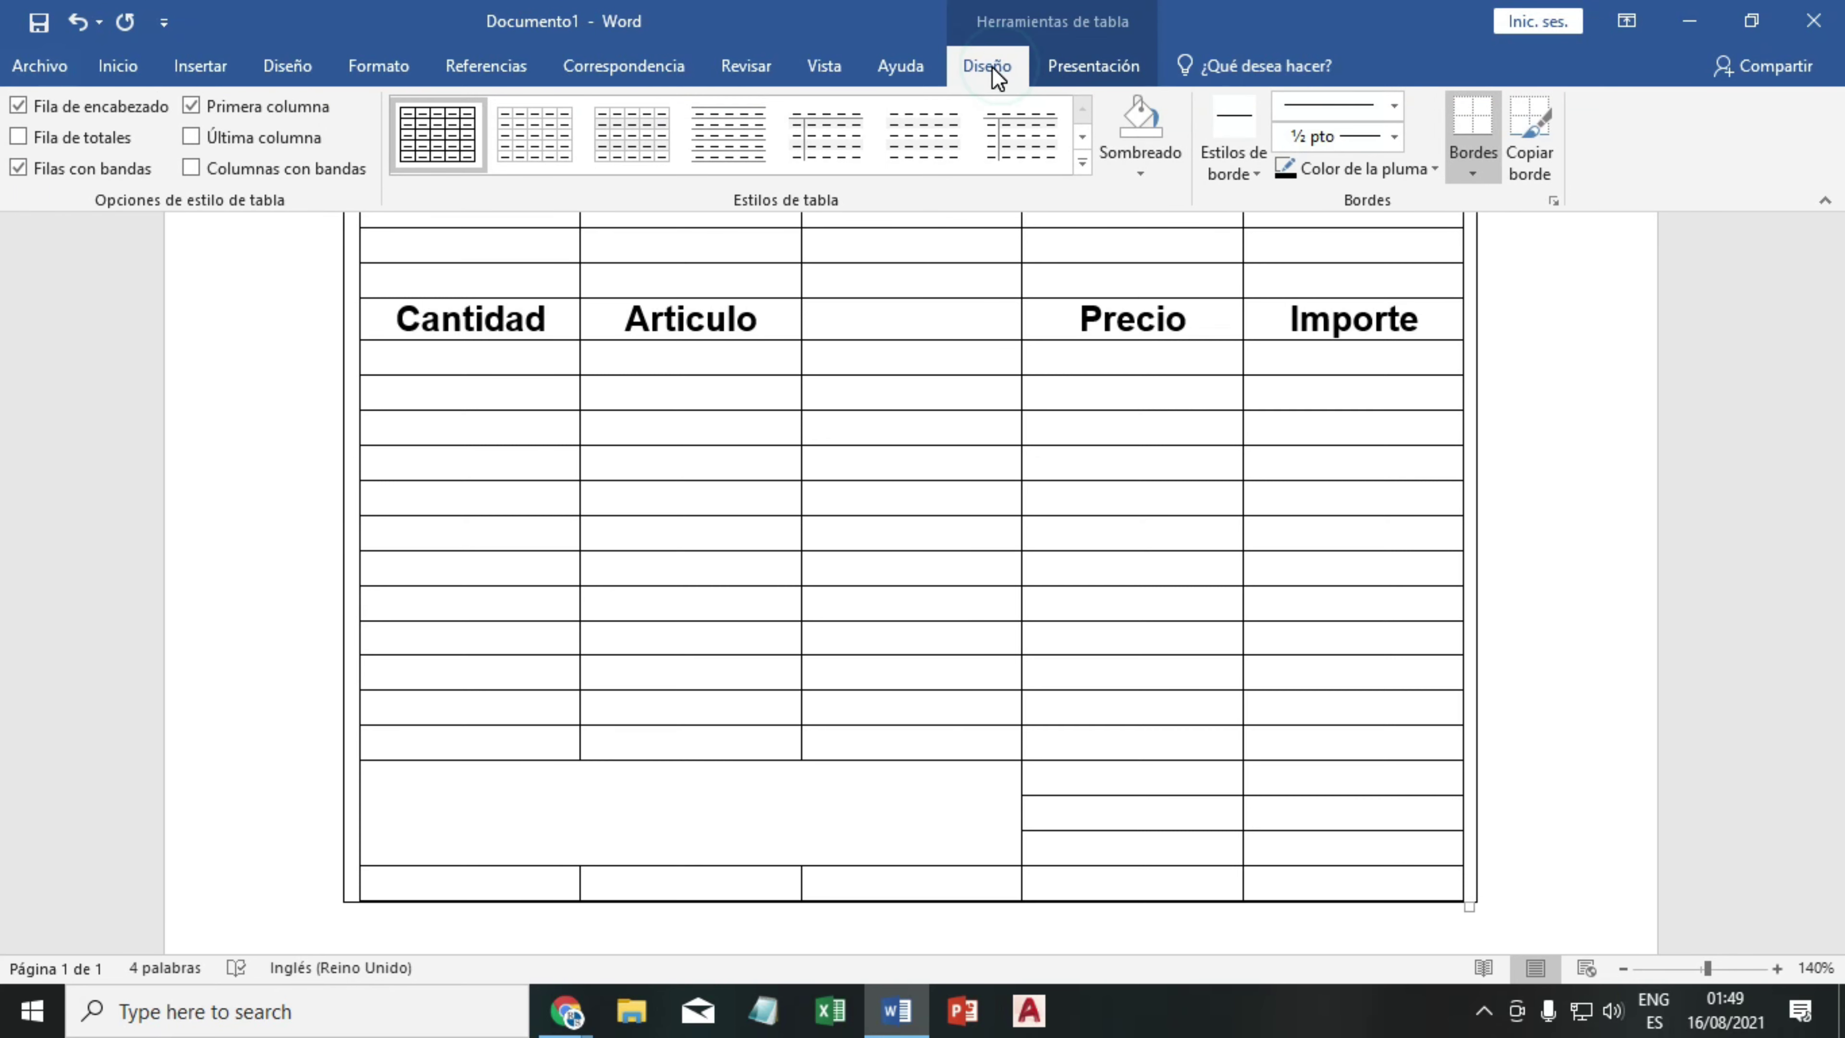
{"action": "left_click", "coordinate": [1072, 67]}
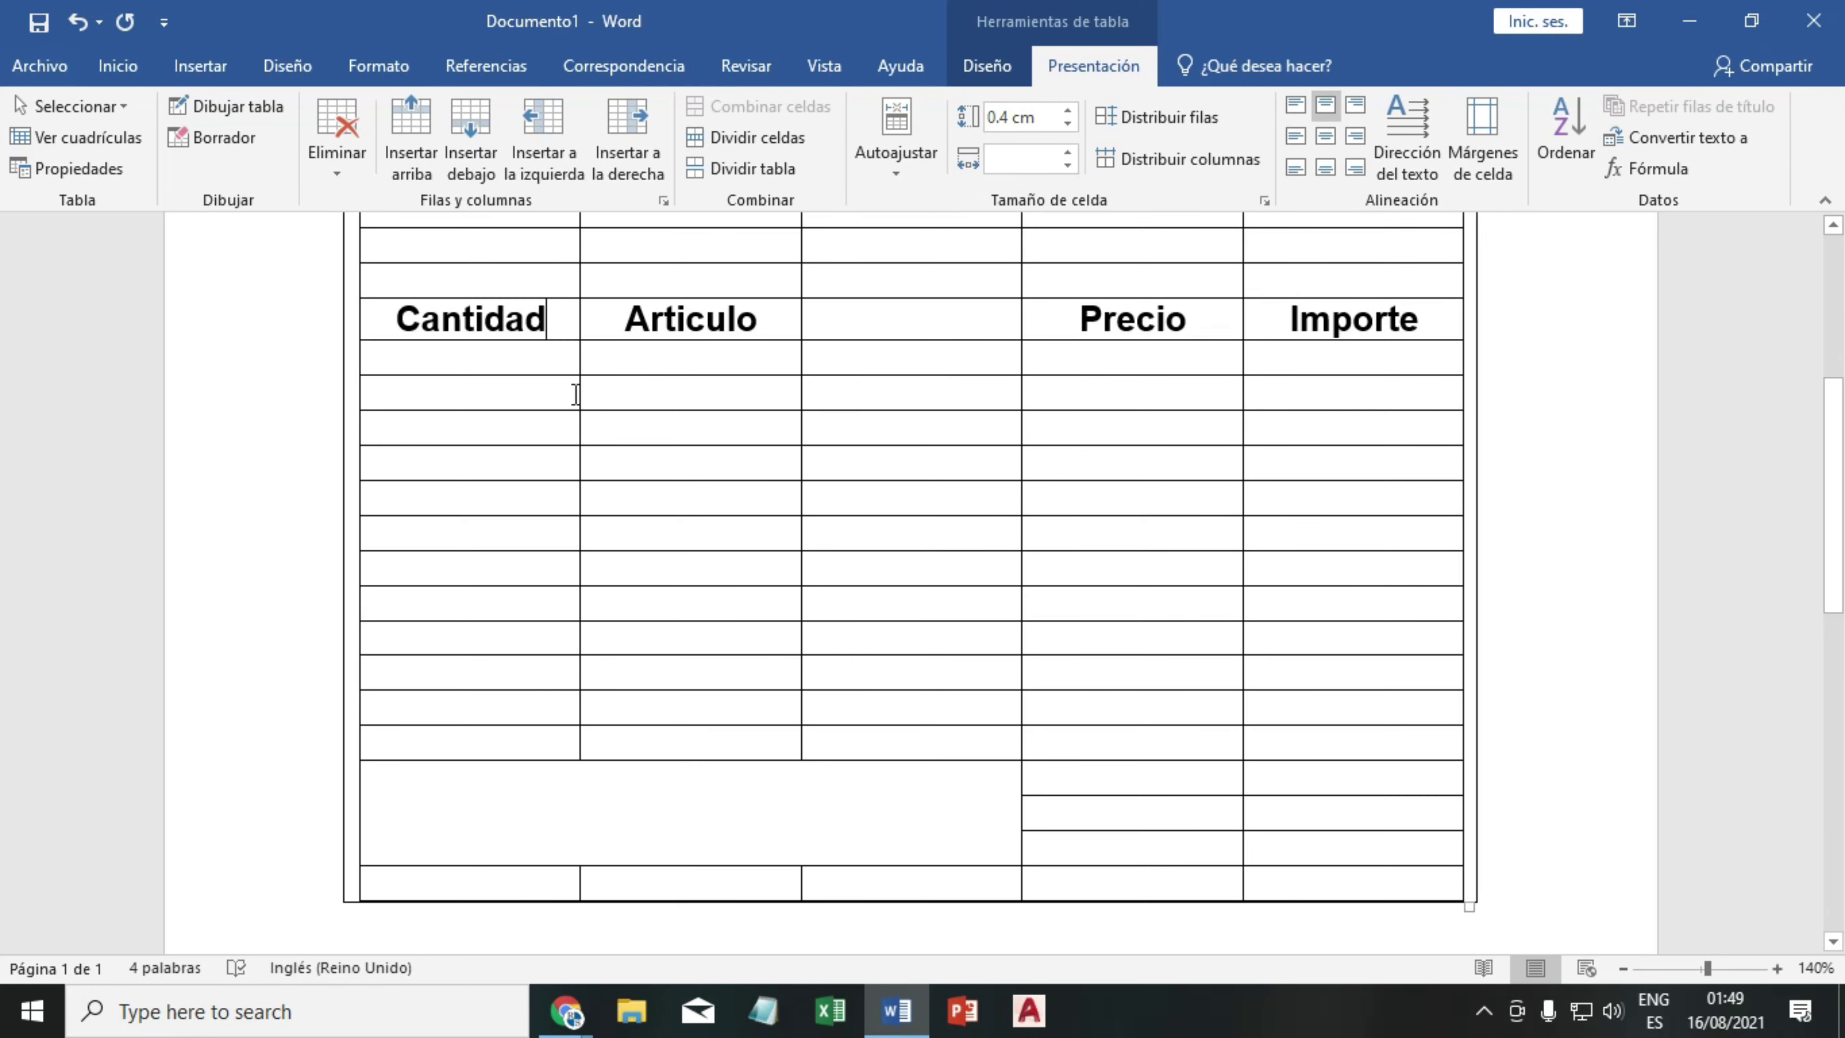
{"action": "mouse_move", "coordinate": [501, 363]}
{"action": "left_mouse_down"}
{"action": "mouse_move", "coordinate": [1344, 688]}
{"action": "mouse_move", "coordinate": [1343, 729]}
{"action": "left_mouse_up"}
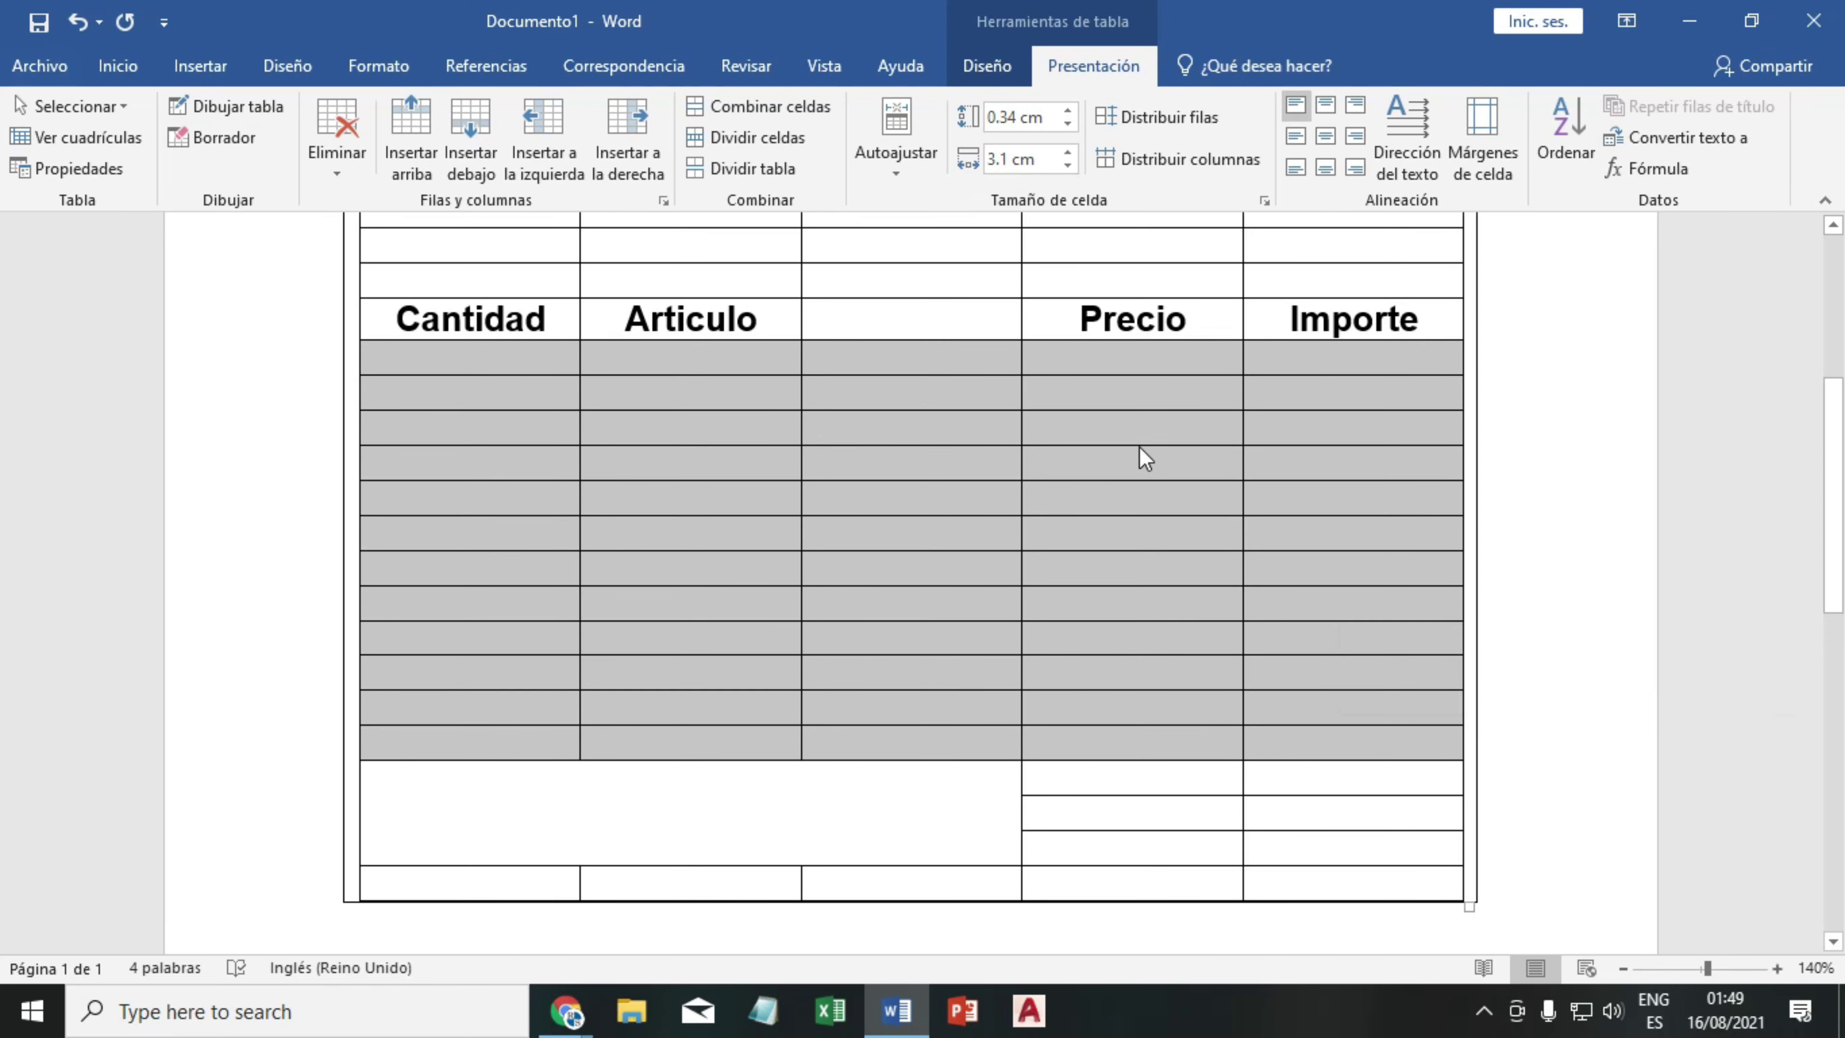
{"action": "left_click_drag", "start_coordinate": [1014, 118], "coordinate": [993, 118]}
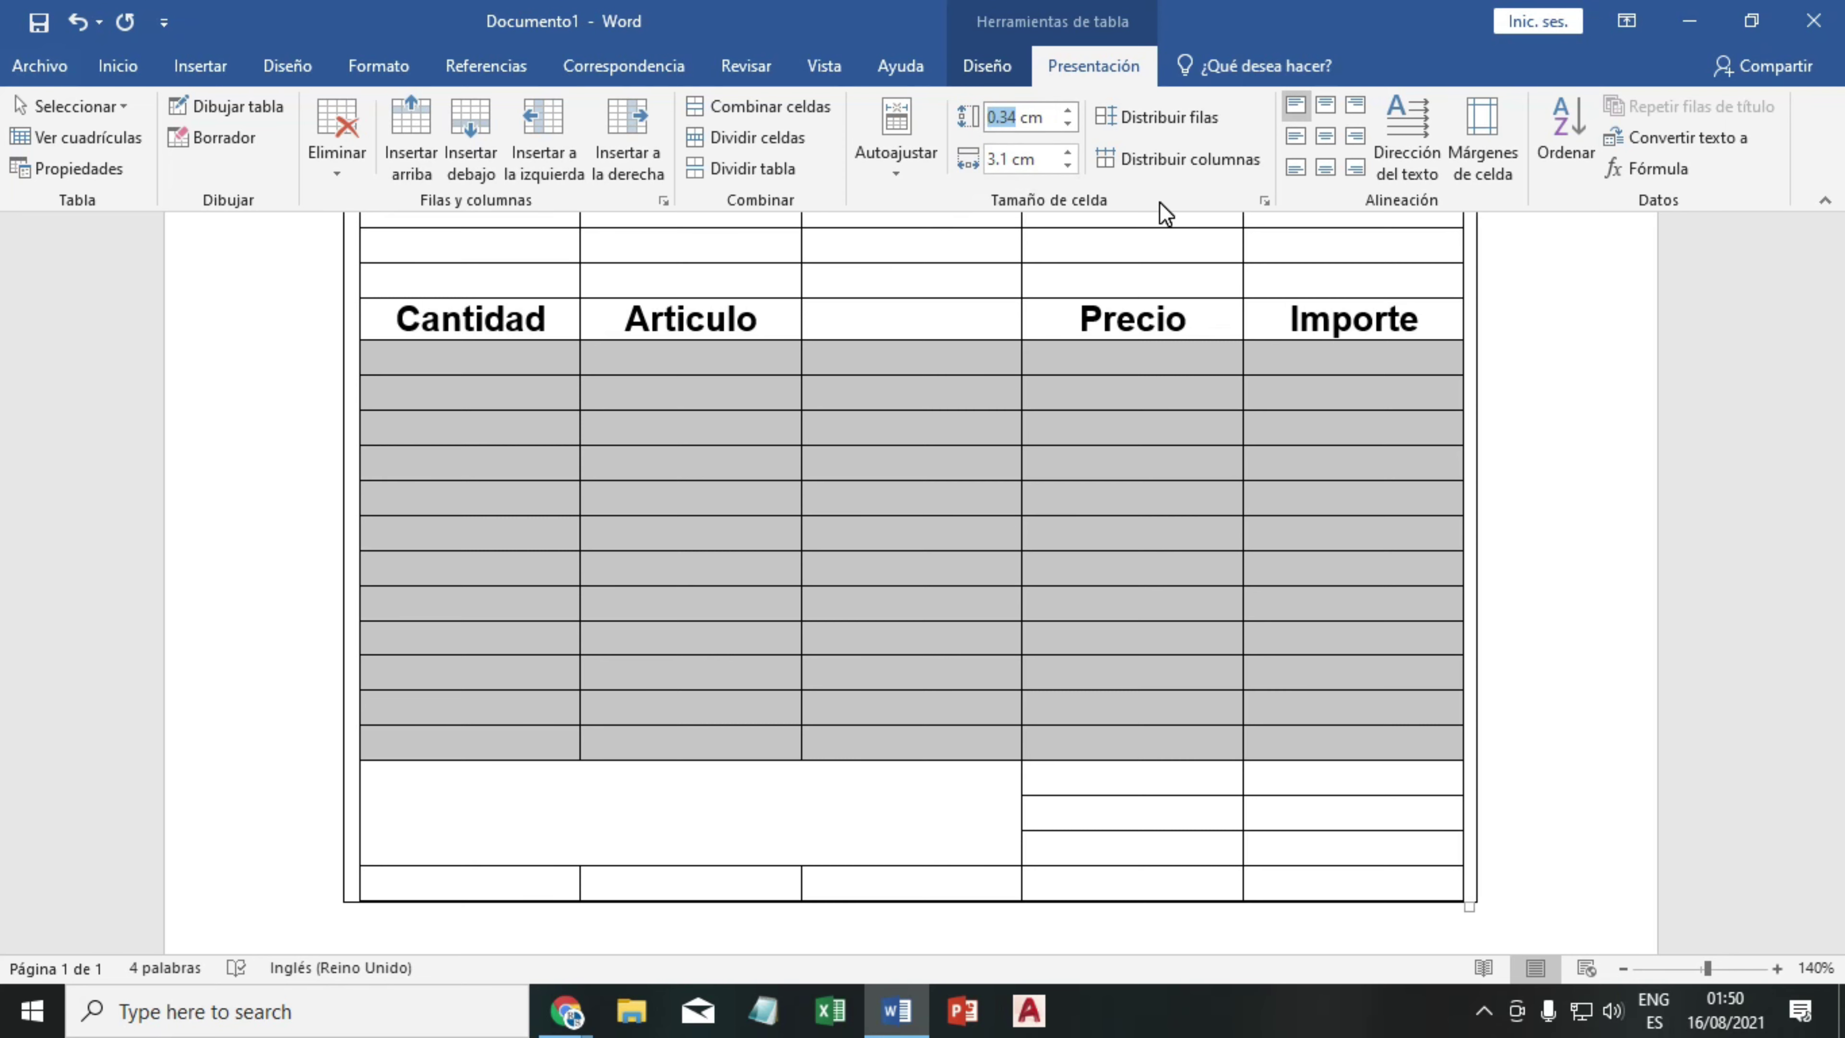
{"action": "type", "text": "0.4"}
{"action": "key", "text": "Return"}
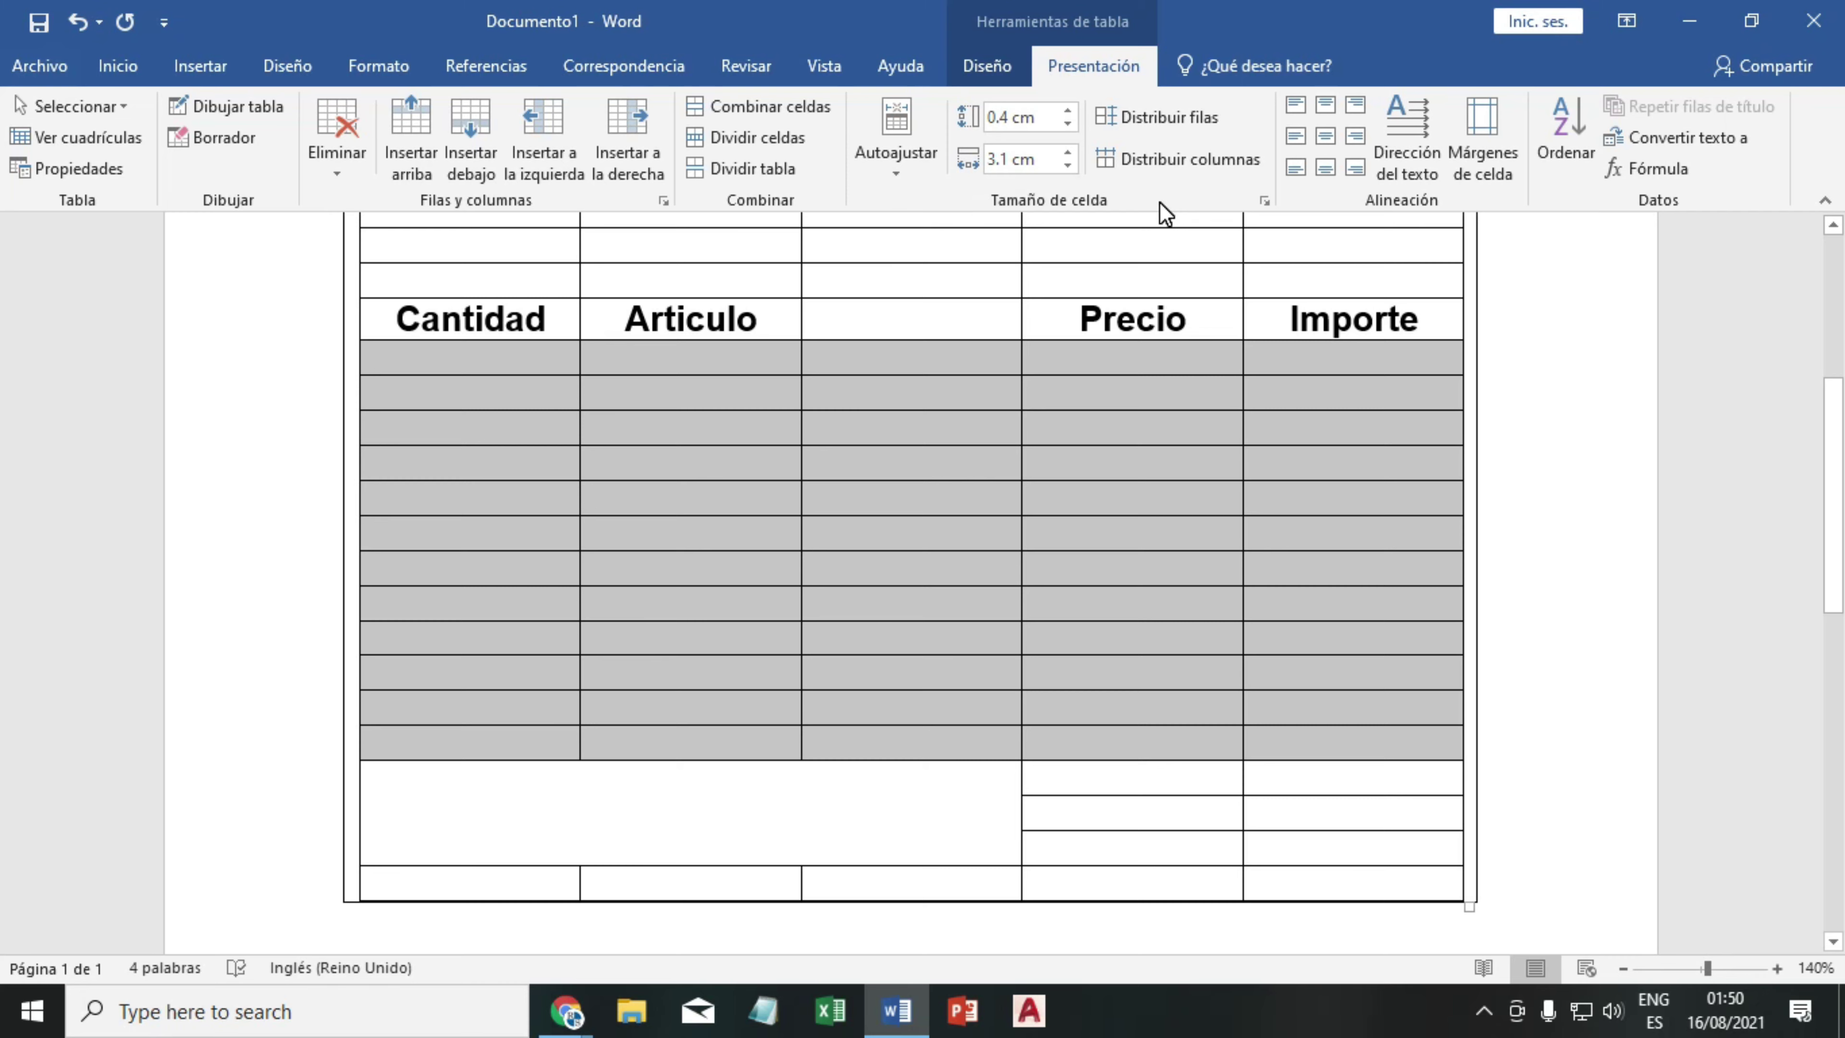
{"action": "left_click", "coordinate": [648, 478]}
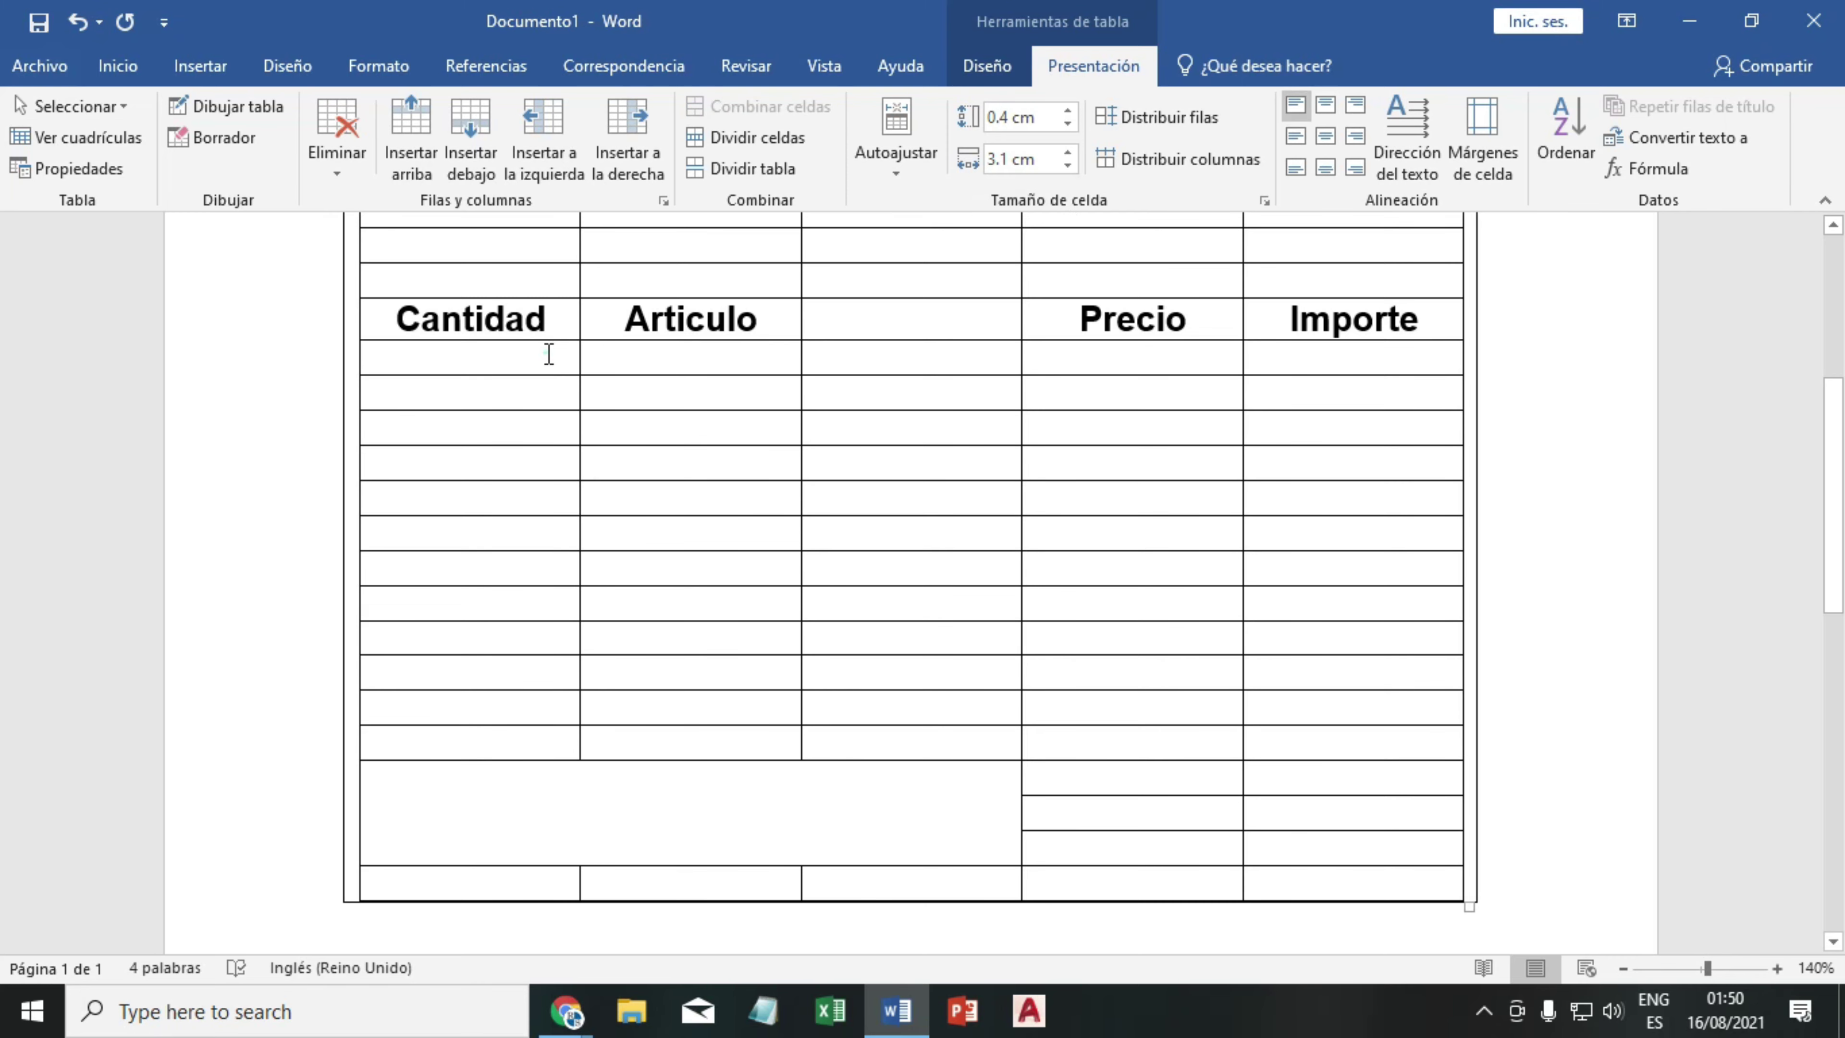
- Merge Articulo with its blank neighbour cell, then merge the row above the headers
{"action": "left_click", "coordinate": [1017, 159]}
{"action": "left_click", "coordinate": [574, 320]}
{"action": "left_click", "coordinate": [865, 392]}
{"action": "left_click", "coordinate": [875, 320]}
{"action": "left_click", "coordinate": [850, 422]}
{"action": "left_click_drag", "start_coordinate": [795, 317], "coordinate": [858, 314]}
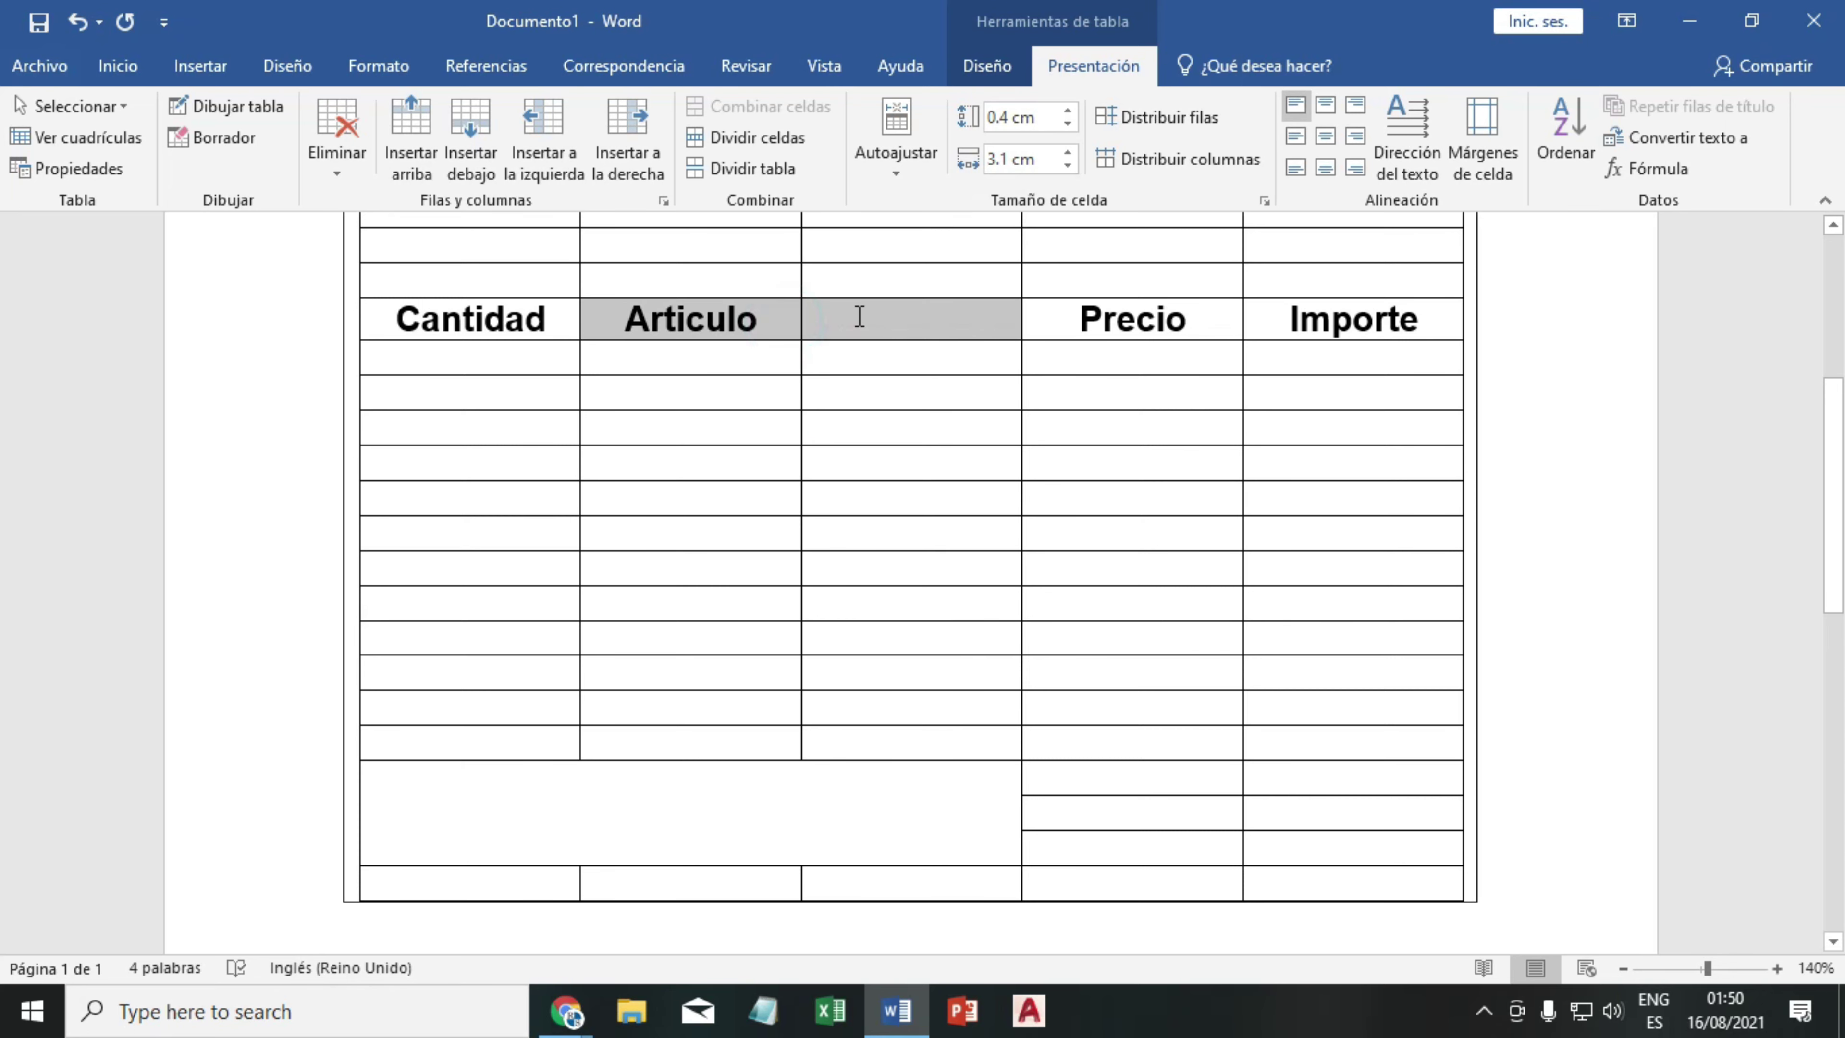
{"action": "left_click", "coordinate": [762, 110]}
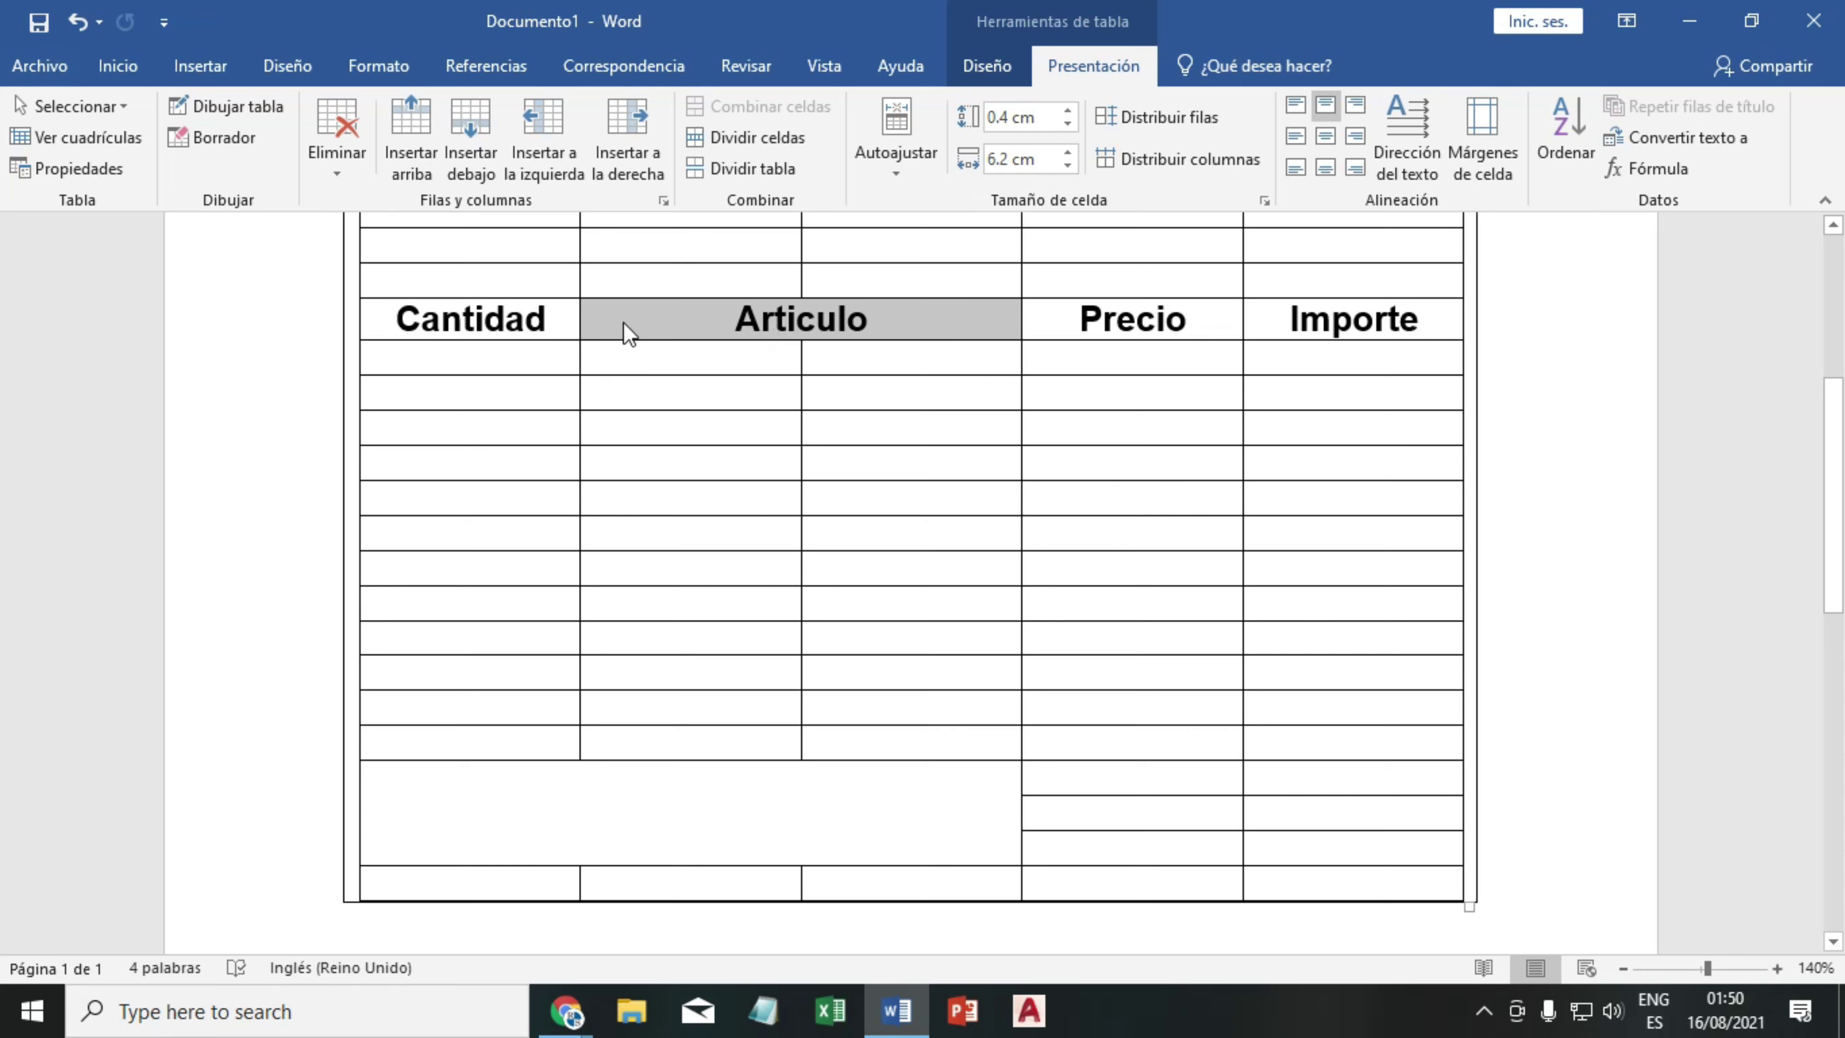
{"action": "mouse_move", "coordinate": [501, 248]}
{"action": "left_mouse_down"}
{"action": "mouse_move", "coordinate": [1147, 244]}
{"action": "mouse_move", "coordinate": [1275, 265]}
{"action": "left_mouse_up"}
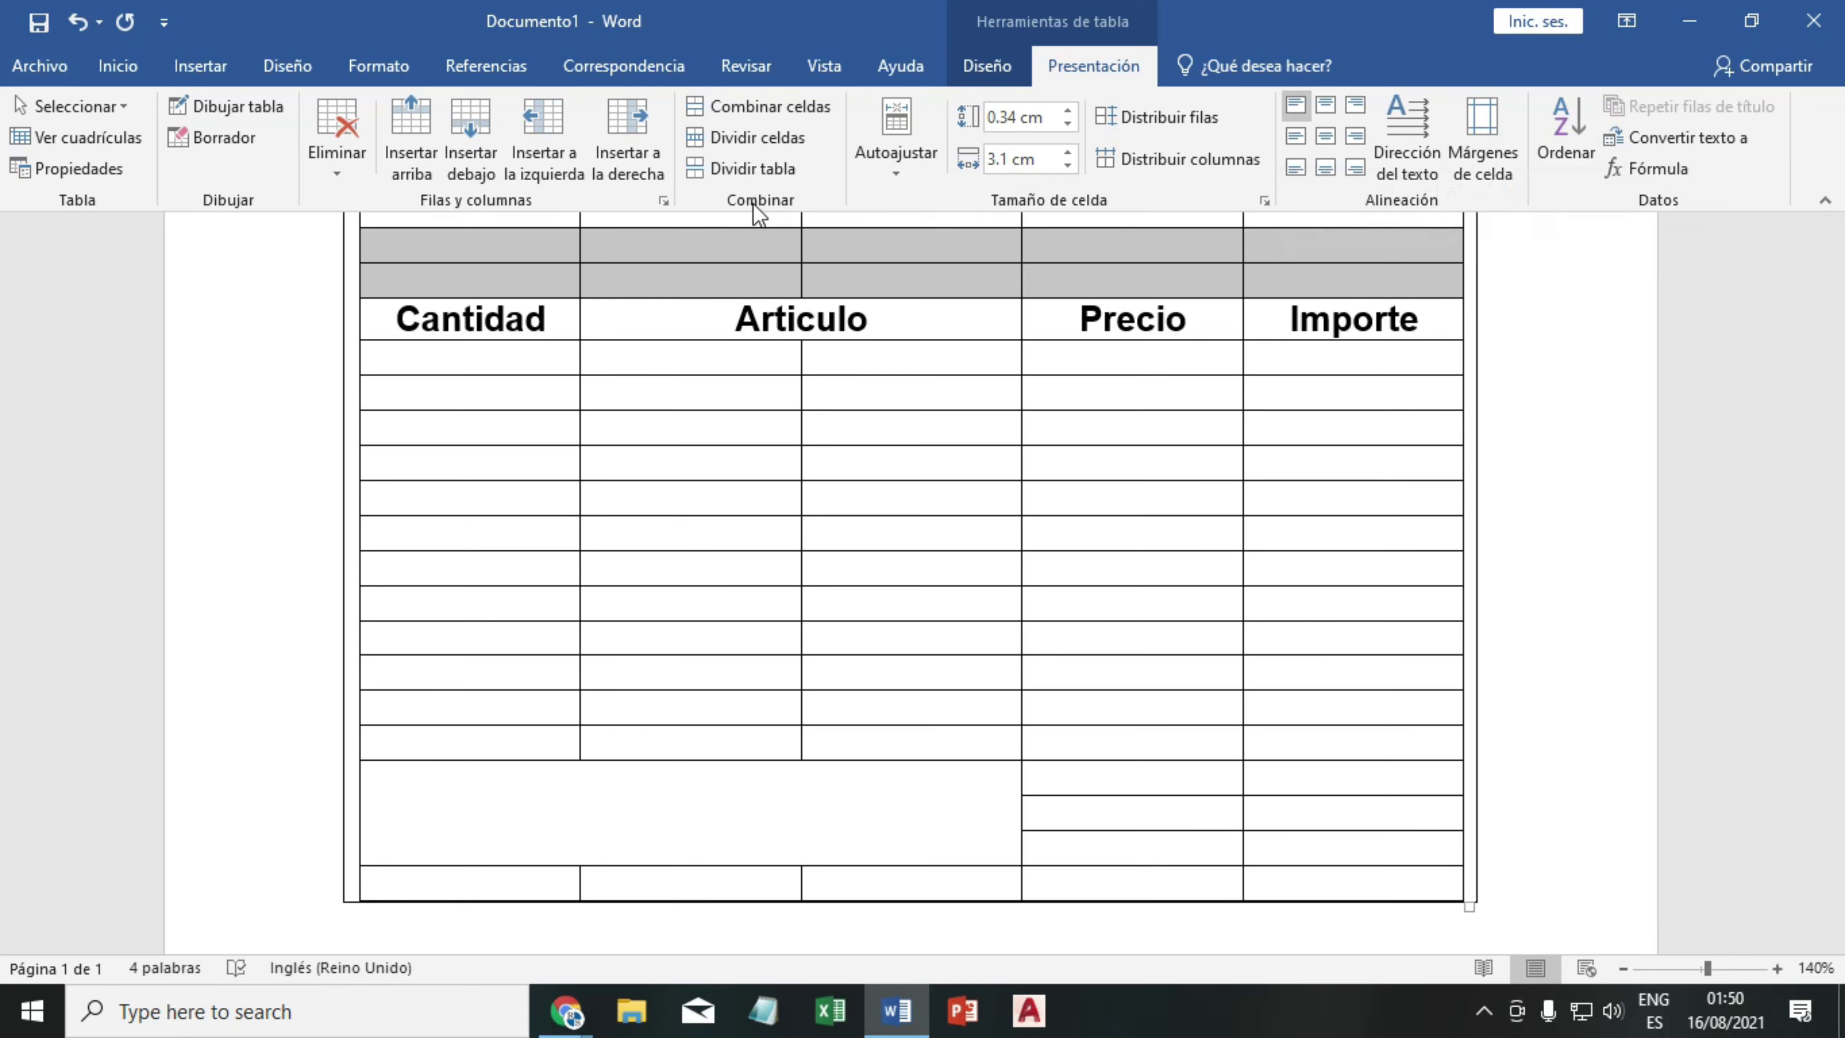
{"action": "left_click", "coordinate": [731, 119]}
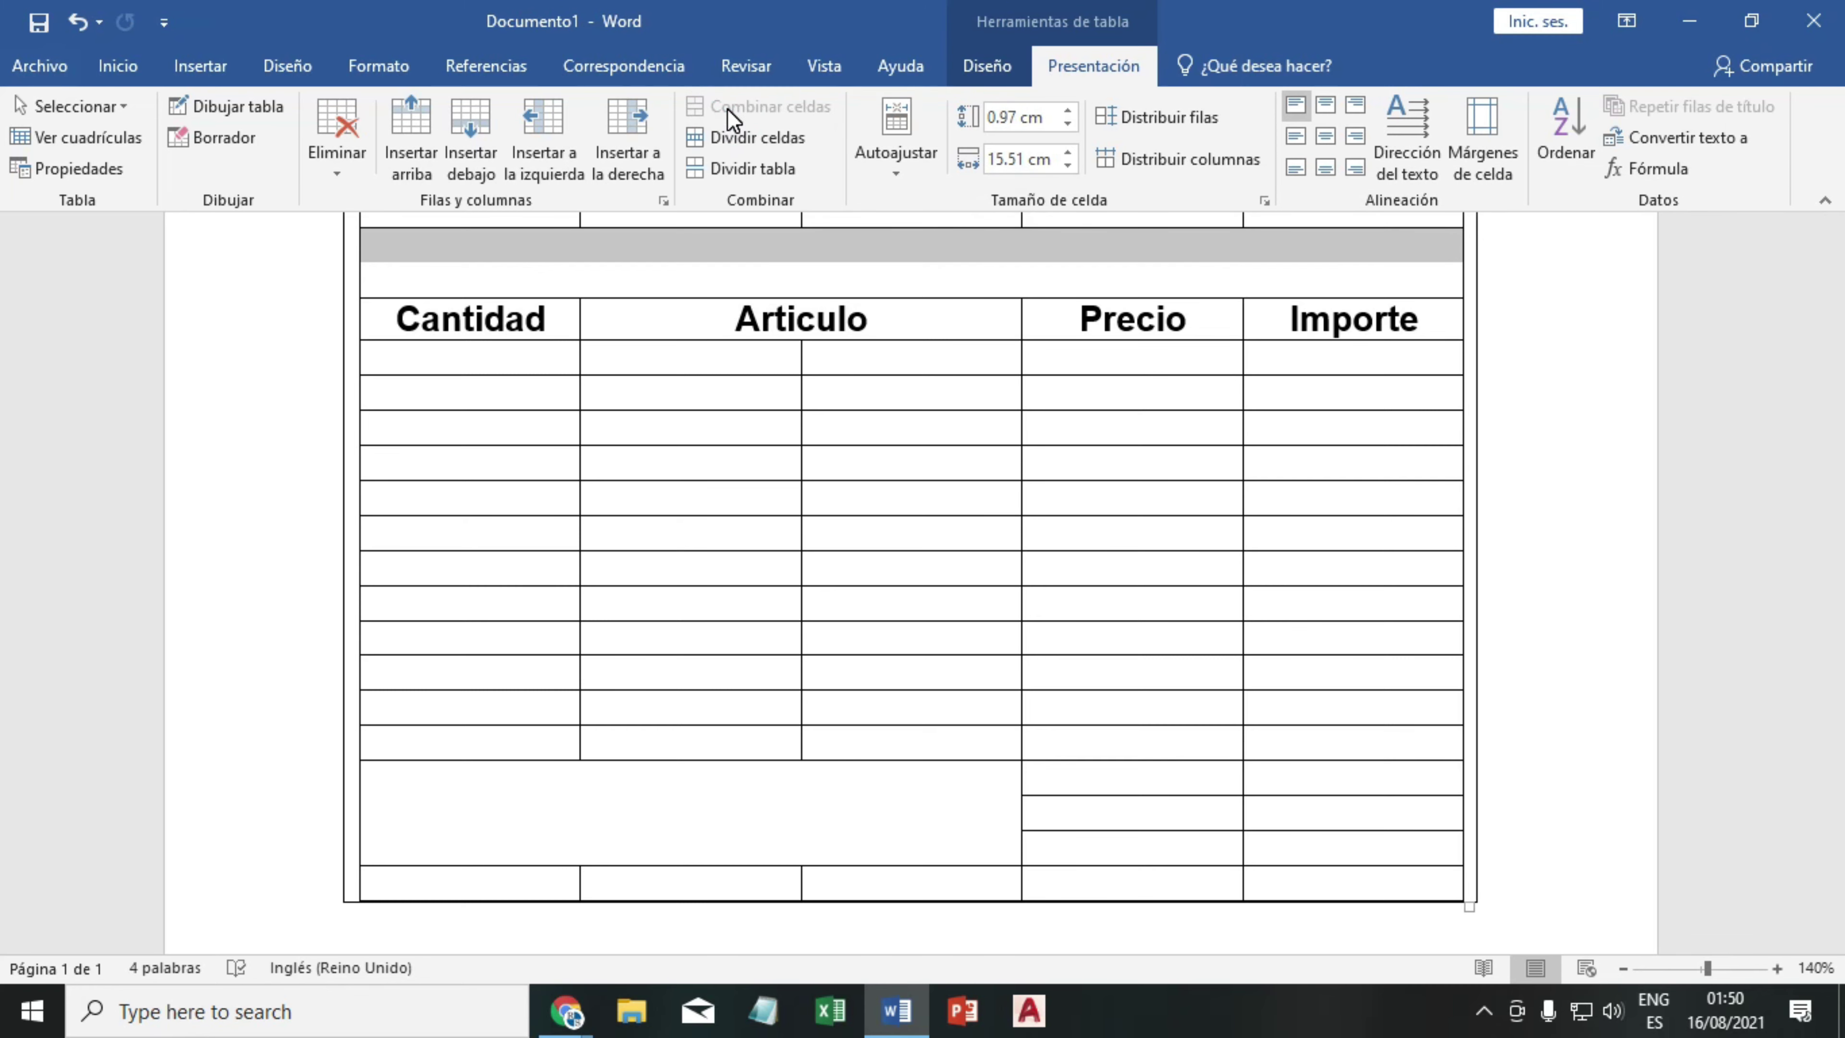
- Merge rows 6 and 7 into full-width cells
{"action": "scroll", "coordinate": [718, 160], "scroll_direction": "up", "scroll_amount": 2}
{"action": "scroll", "coordinate": [708, 207], "scroll_direction": "up", "scroll_amount": 1}
{"action": "scroll", "coordinate": [684, 394], "scroll_direction": "up", "scroll_amount": 3}
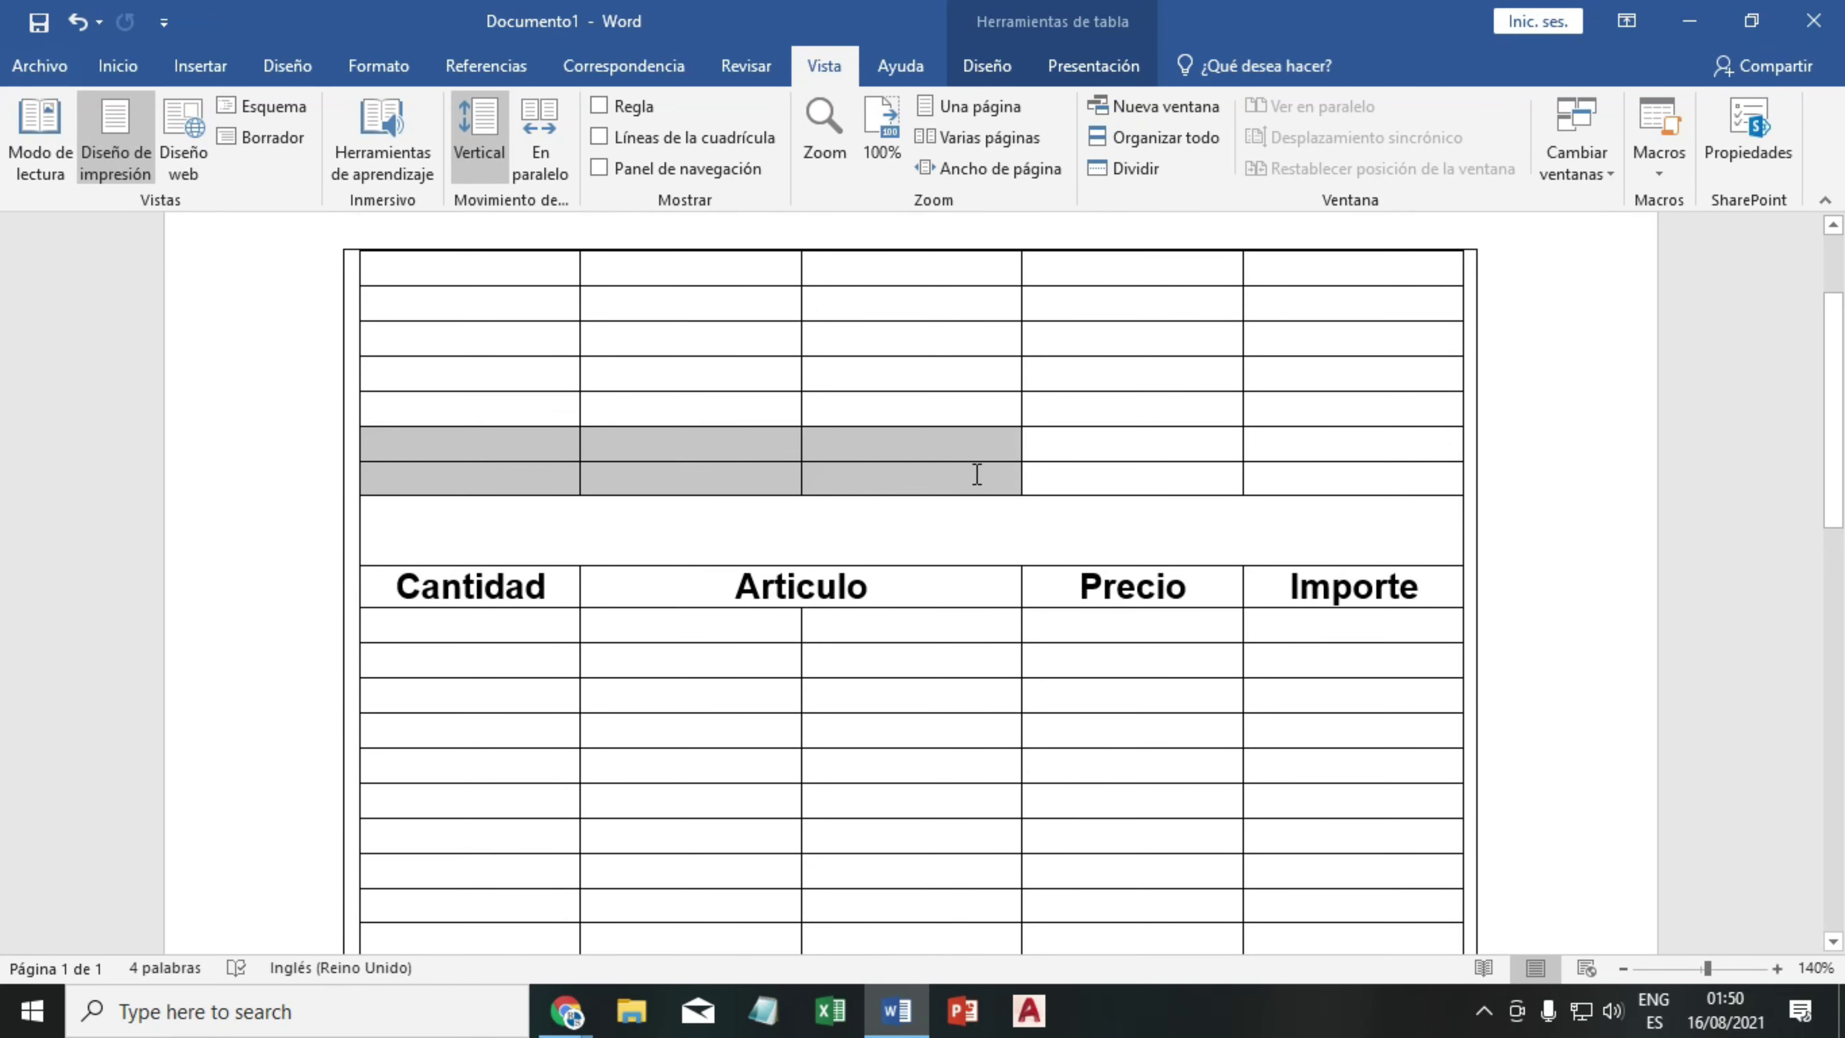
{"action": "left_click_drag", "start_coordinate": [517, 445], "coordinate": [1330, 474]}
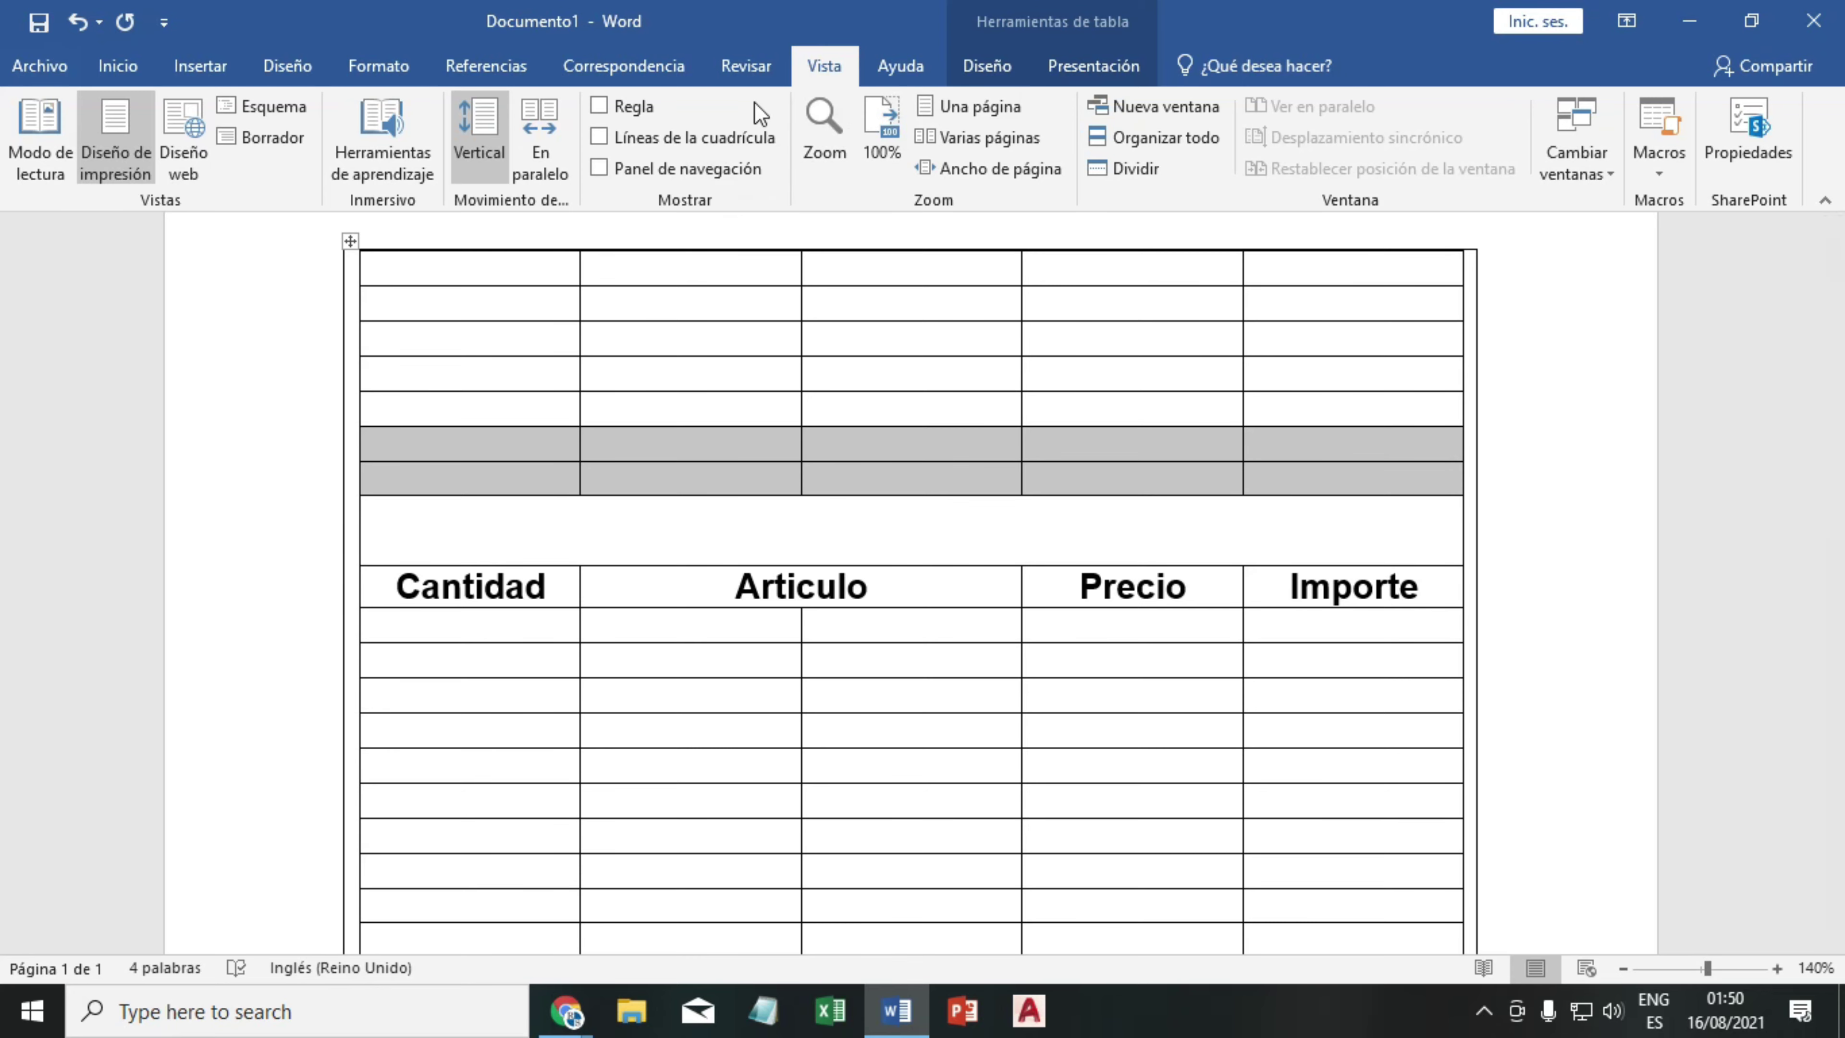
{"action": "left_click", "coordinate": [1085, 70]}
{"action": "left_click", "coordinate": [749, 106]}
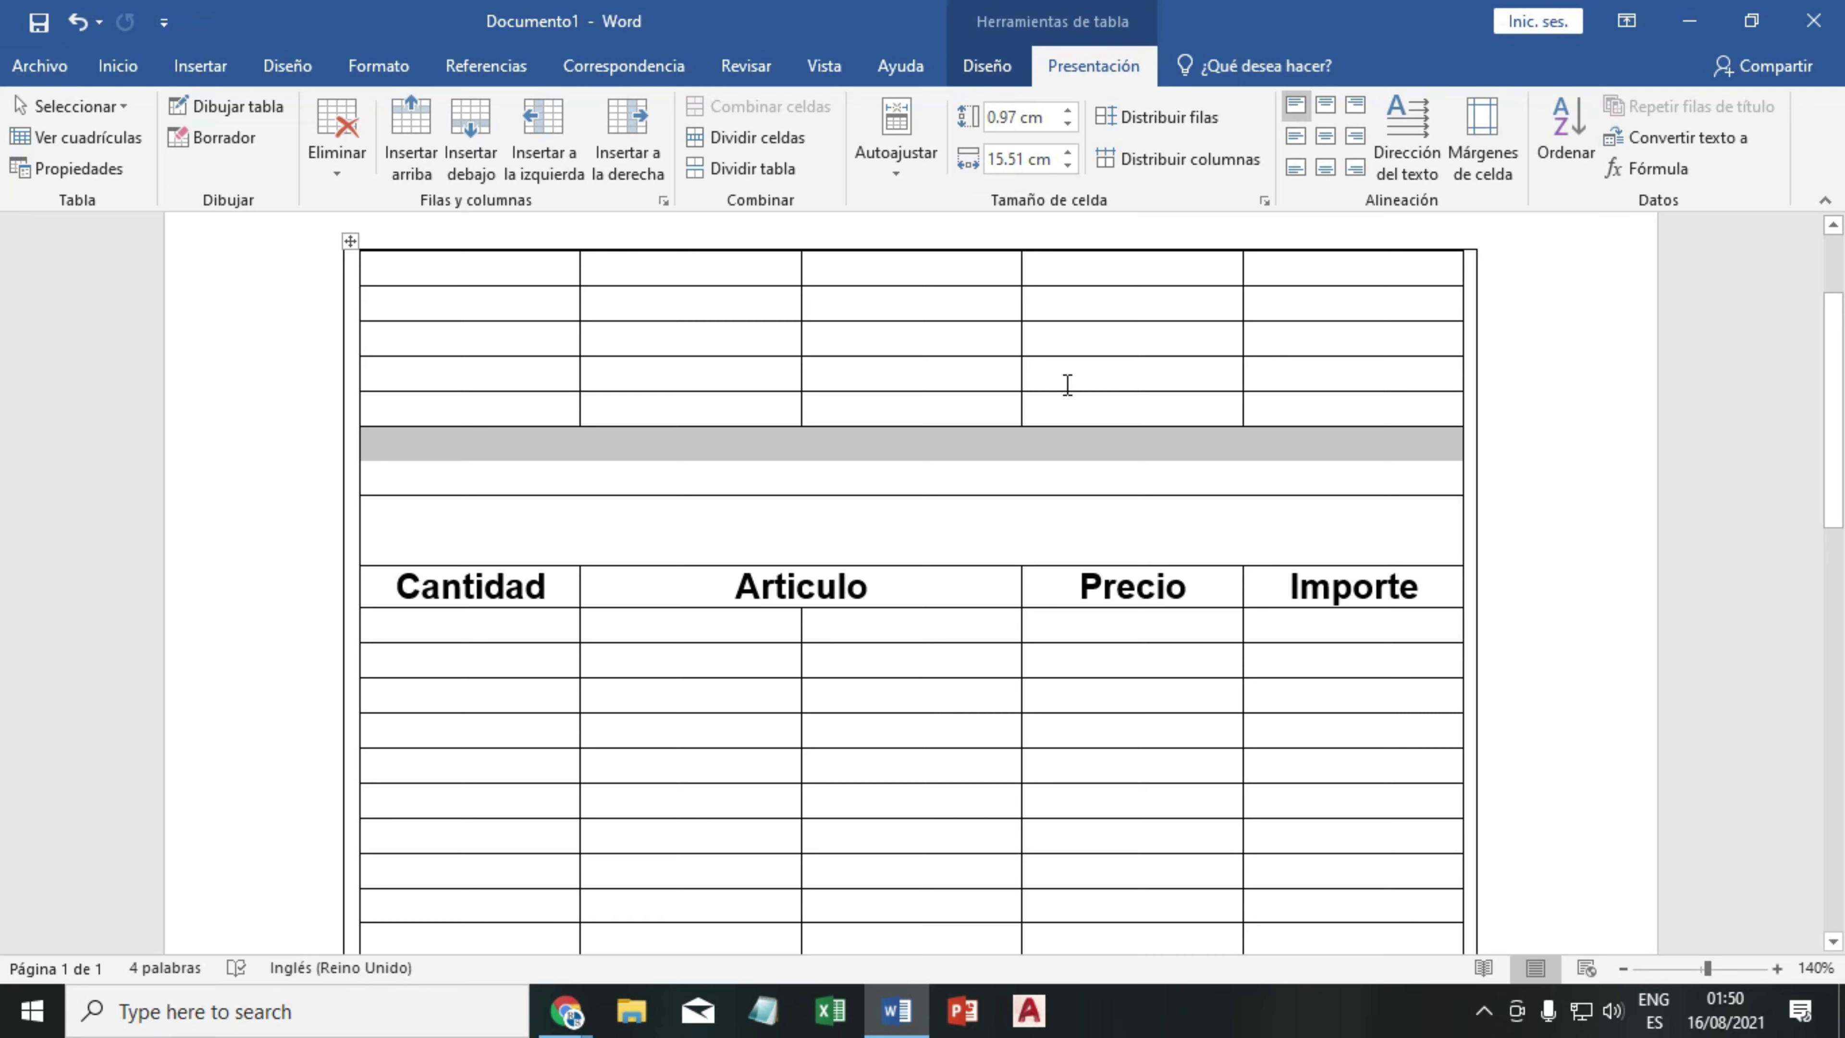
- Merge the right three cells of rows 4–5 and of rows 2–3 into single blocks
{"action": "left_click_drag", "start_coordinate": [1267, 396], "coordinate": [943, 378]}
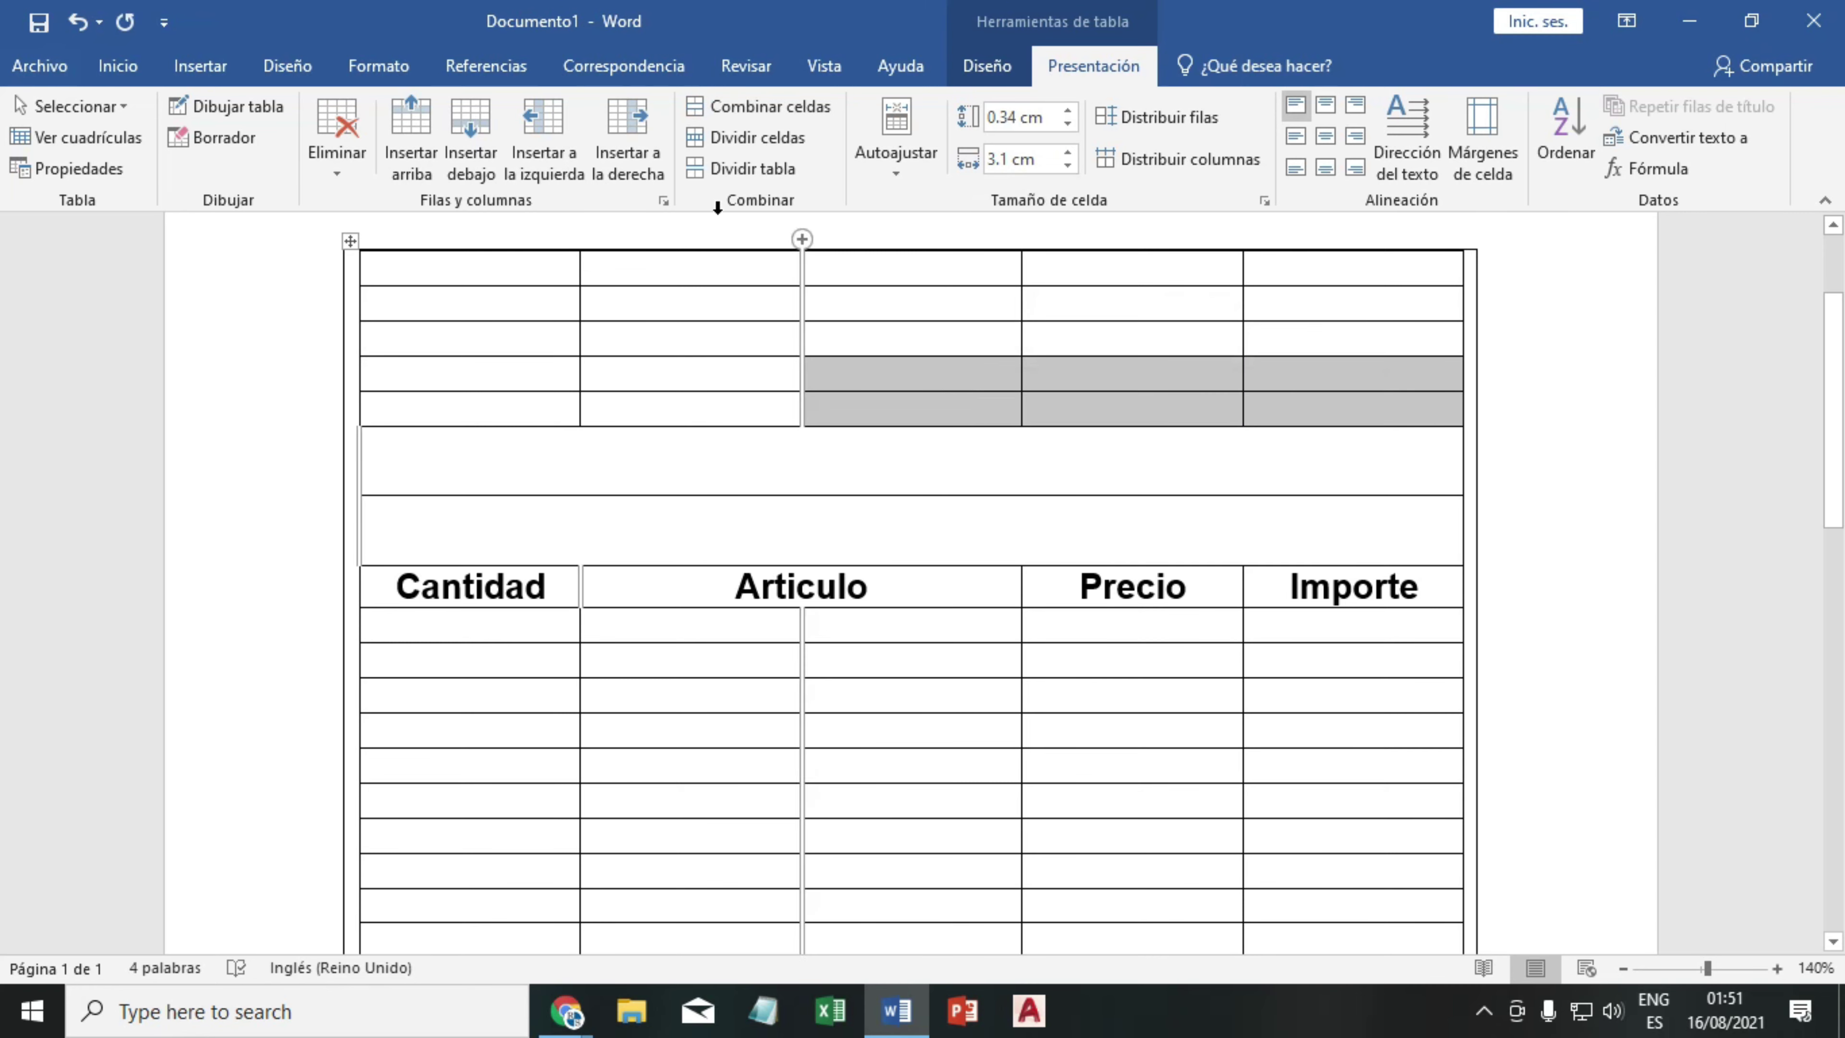
{"action": "left_click", "coordinate": [755, 107]}
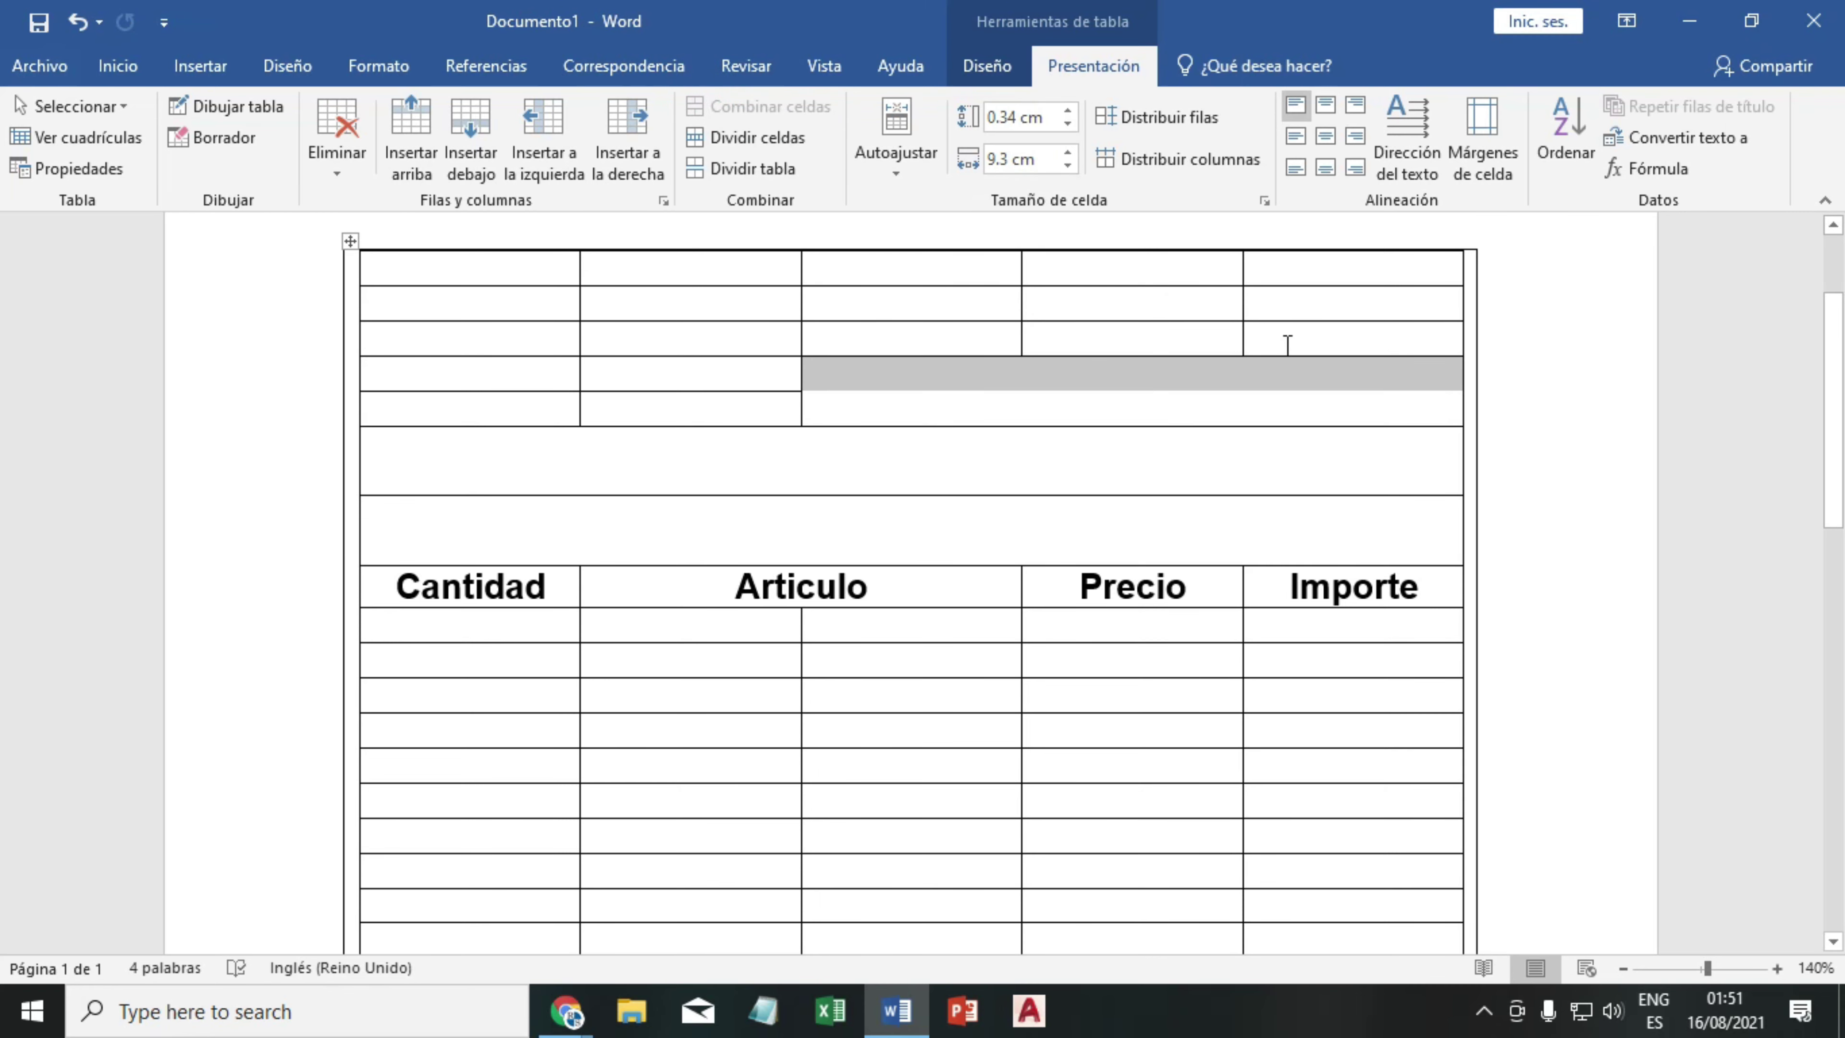
{"action": "left_click_drag", "start_coordinate": [1300, 337], "coordinate": [915, 301]}
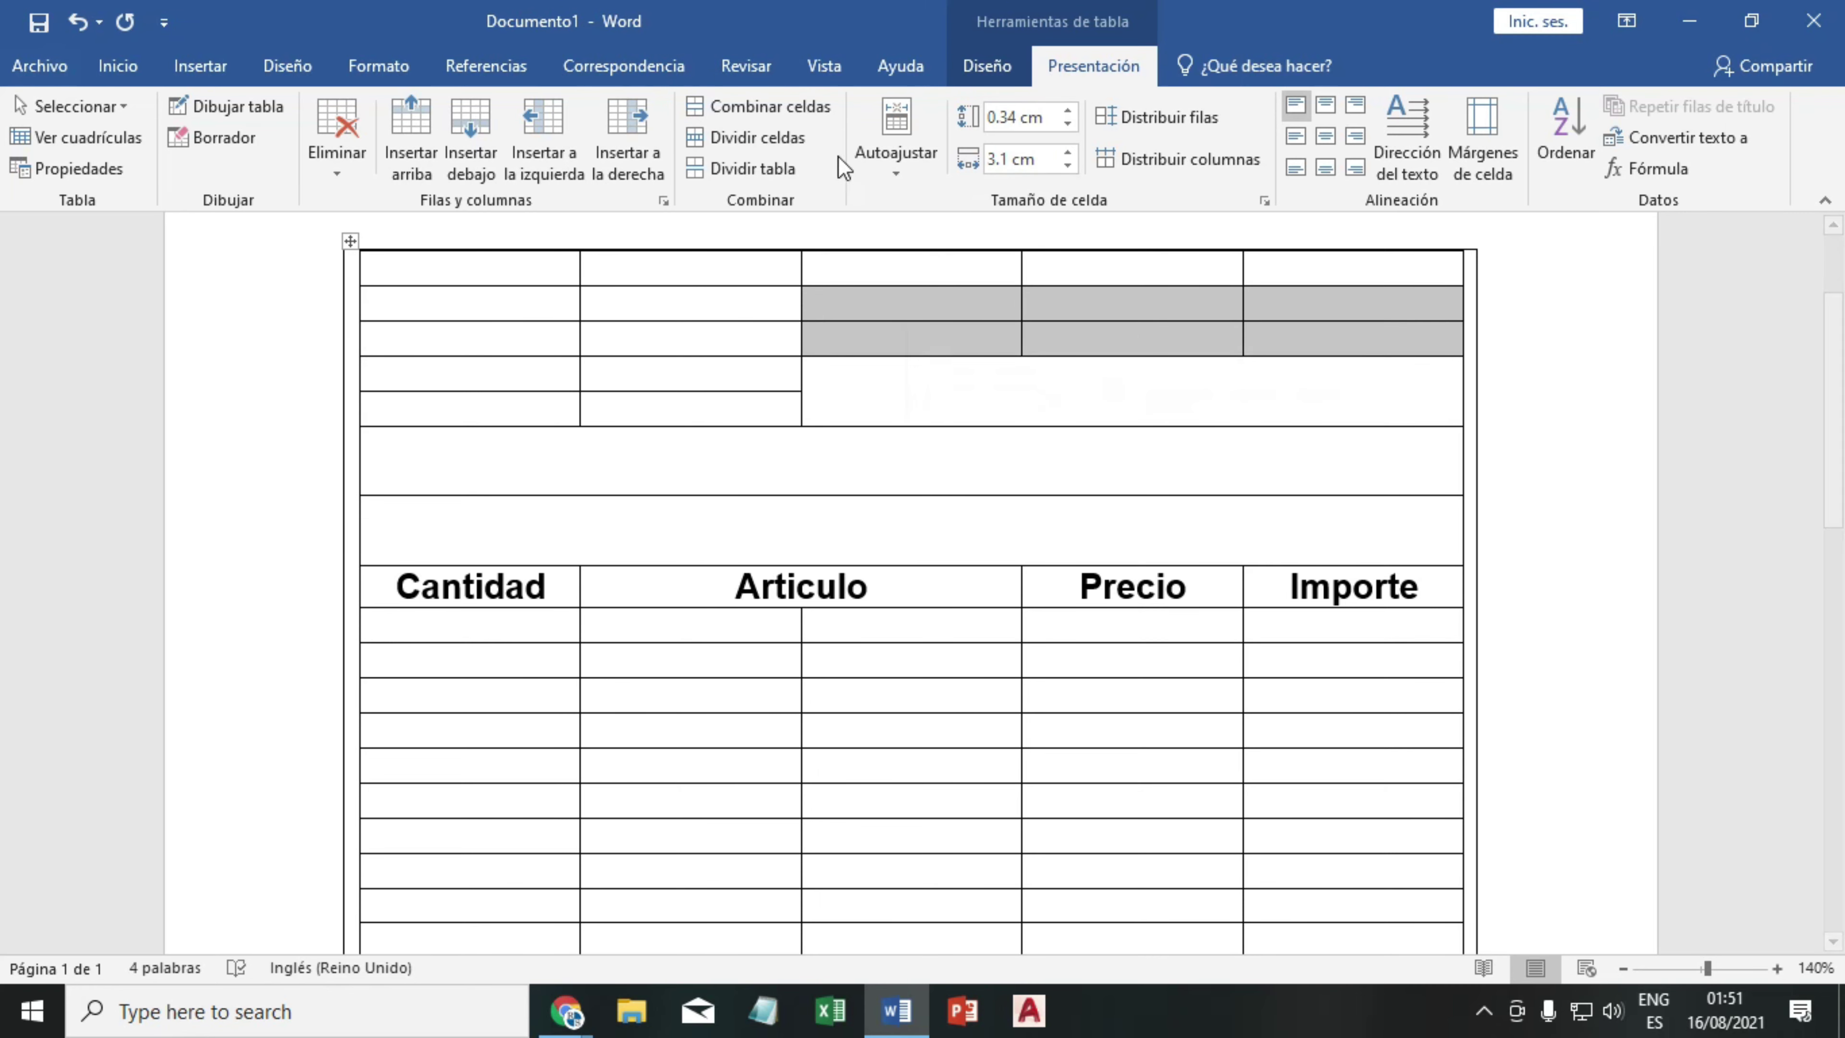
{"action": "left_click", "coordinate": [775, 112]}
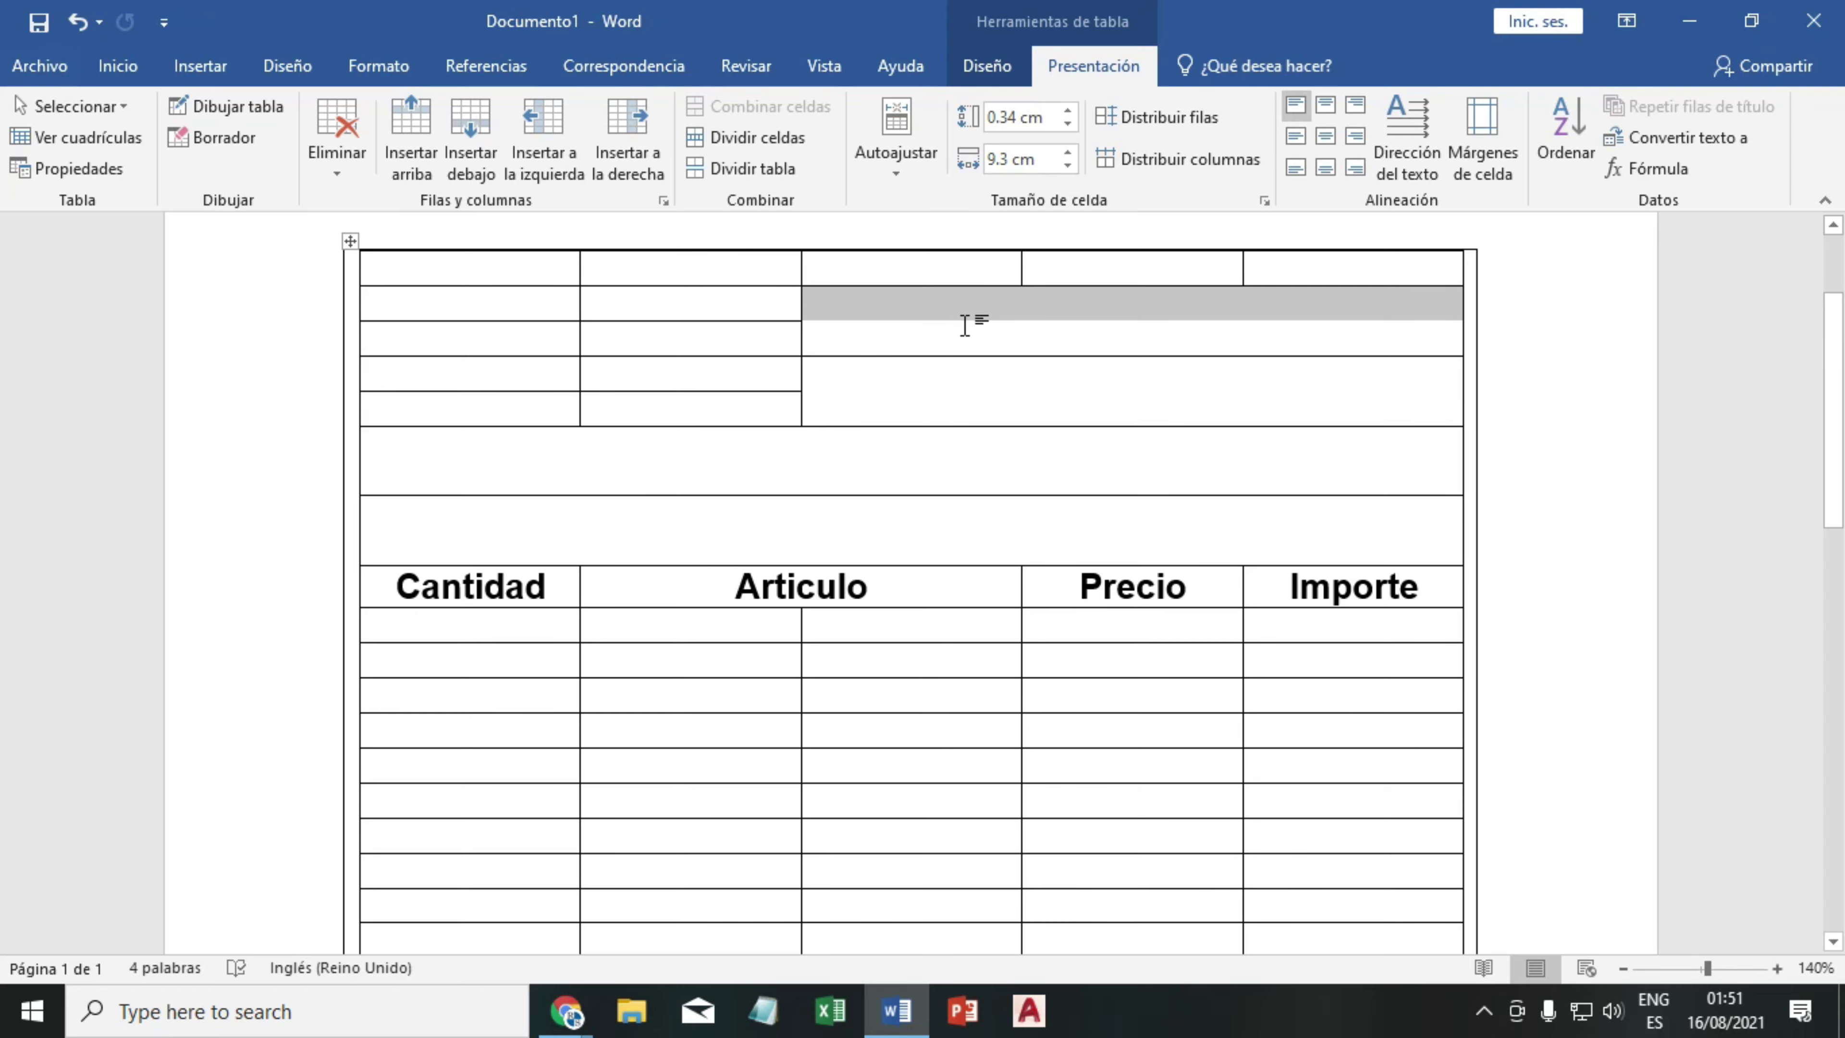
- Merge the two Articulo cells in item rows one through five
{"action": "scroll", "coordinate": [944, 356], "scroll_direction": "down", "scroll_amount": 3}
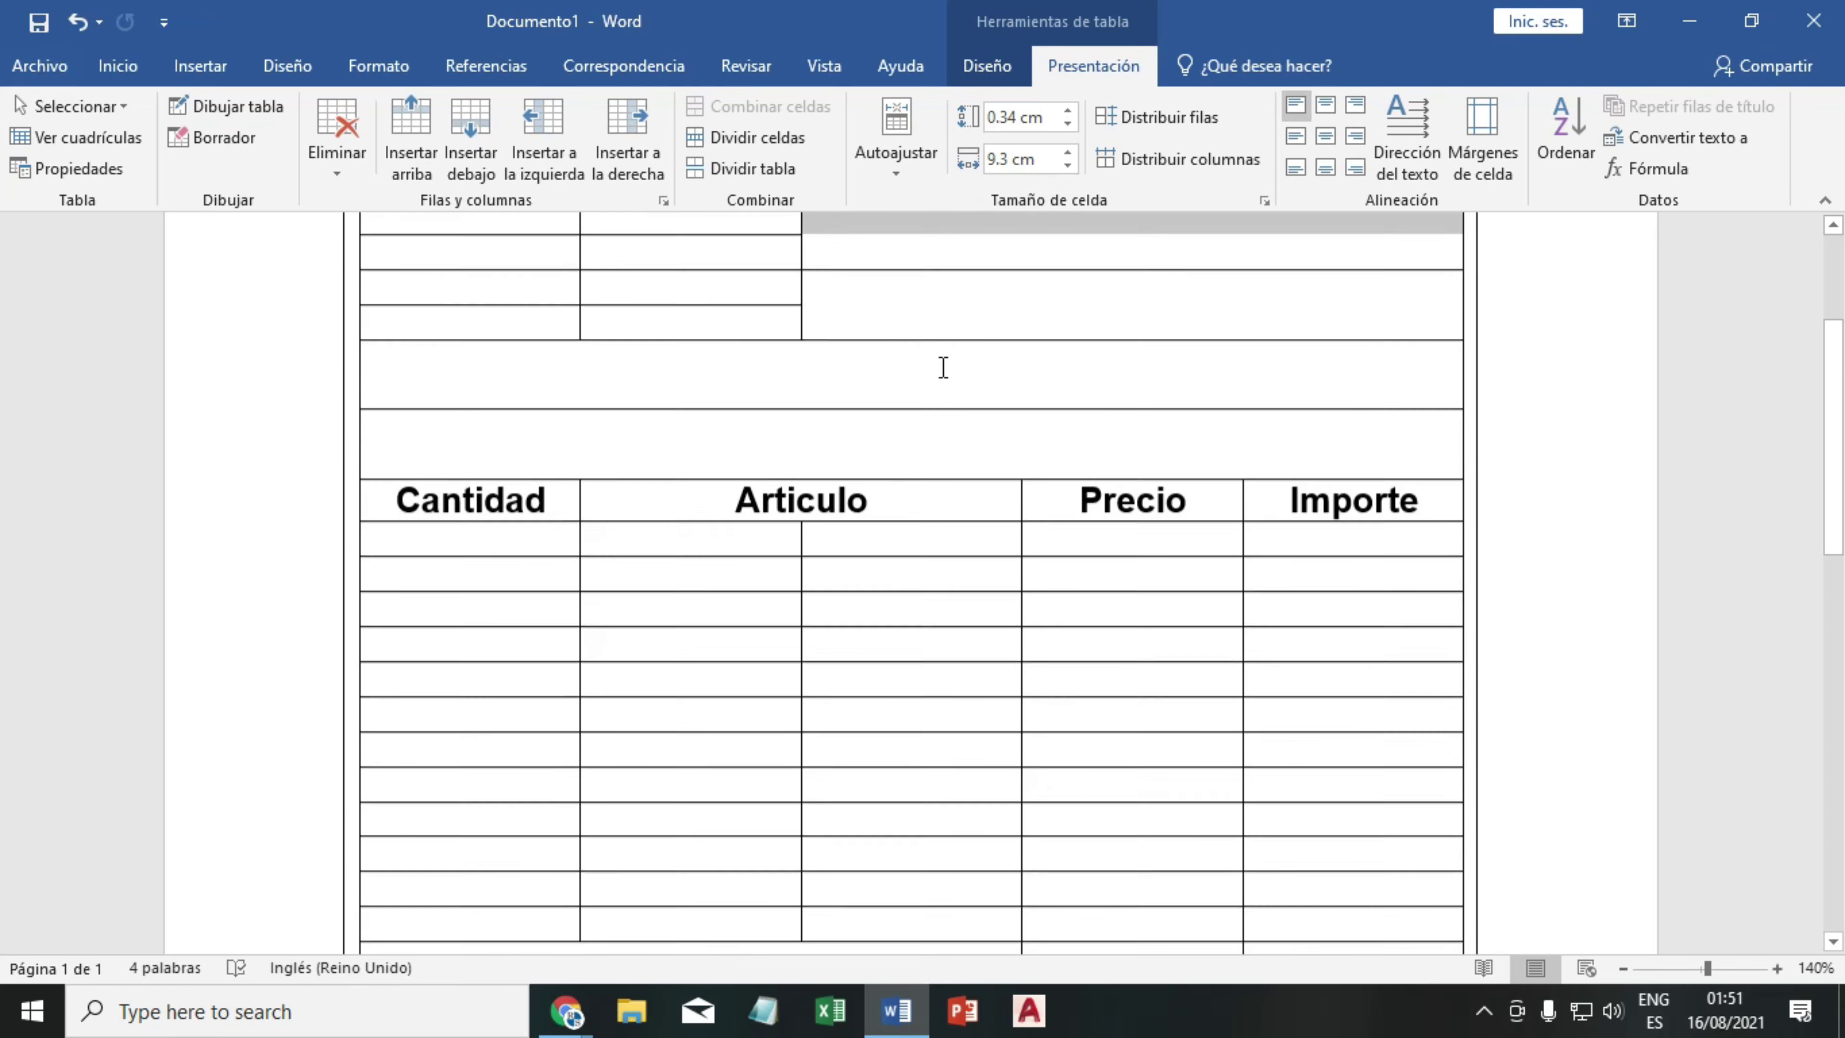
{"action": "left_click_drag", "start_coordinate": [765, 449], "coordinate": [828, 441]}
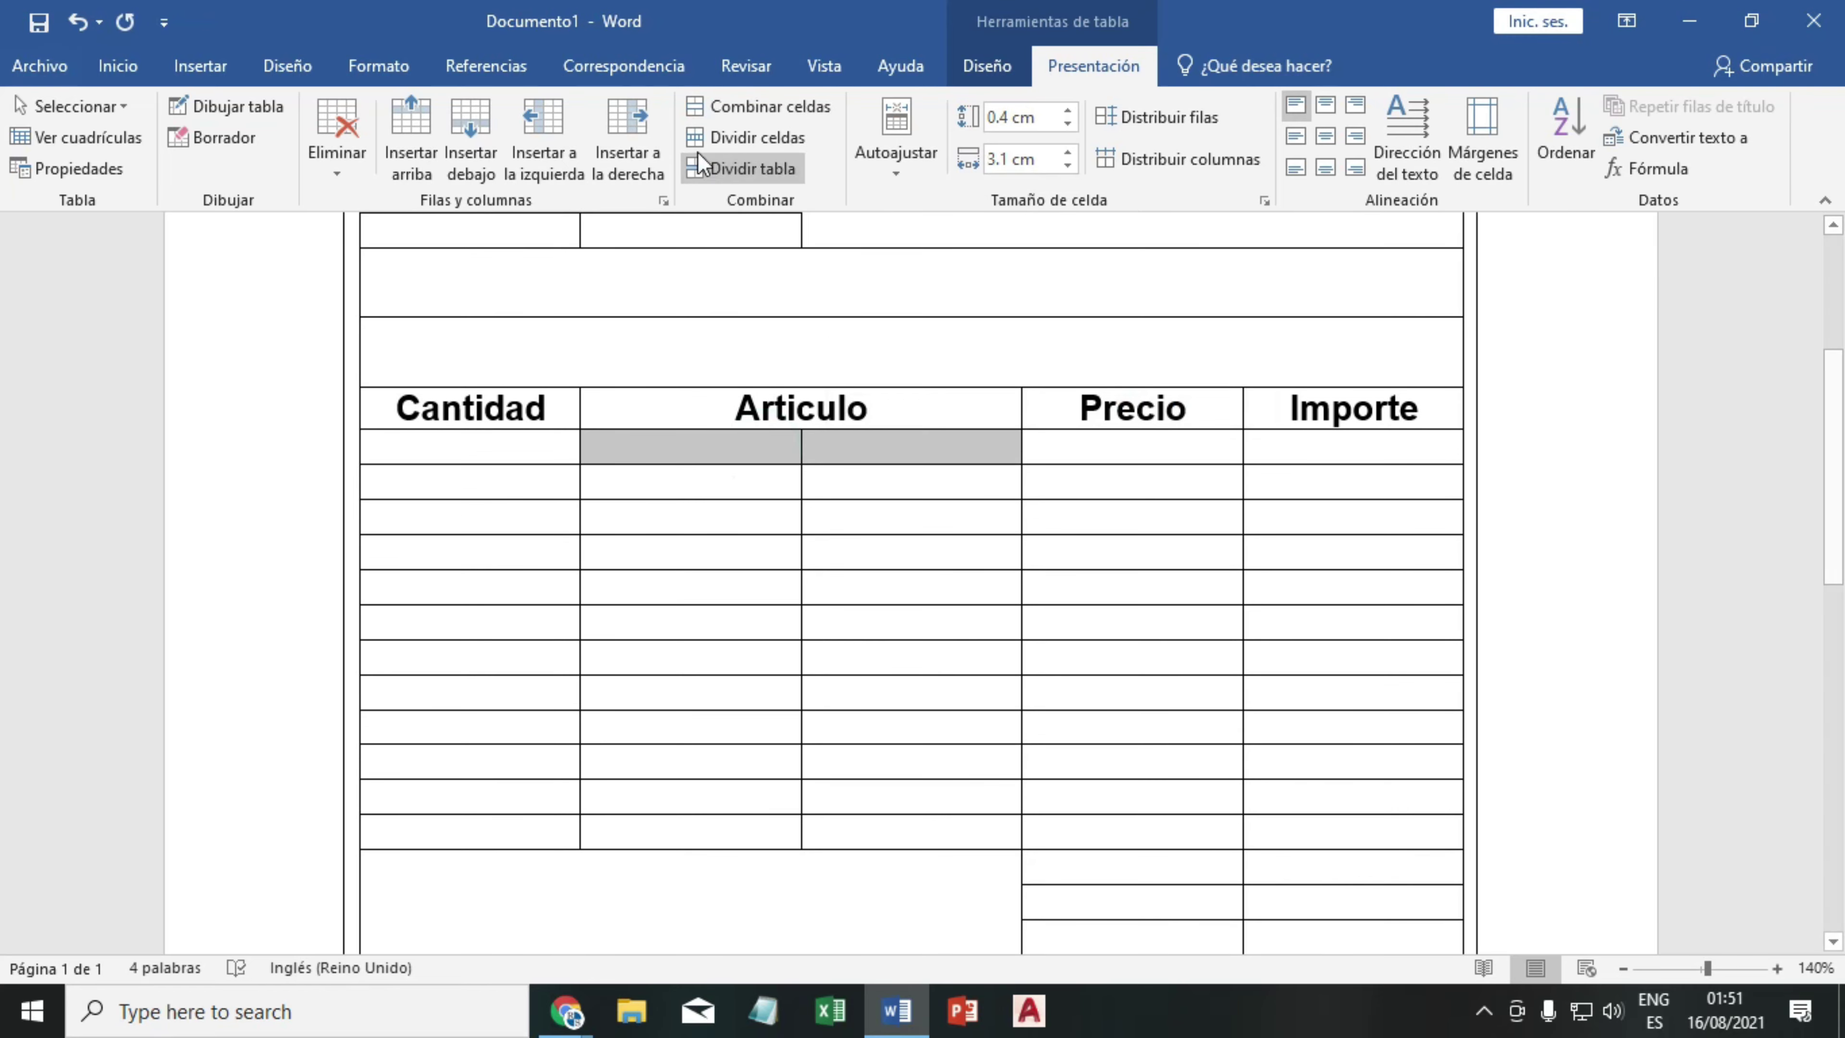
{"action": "left_click", "coordinate": [720, 117]}
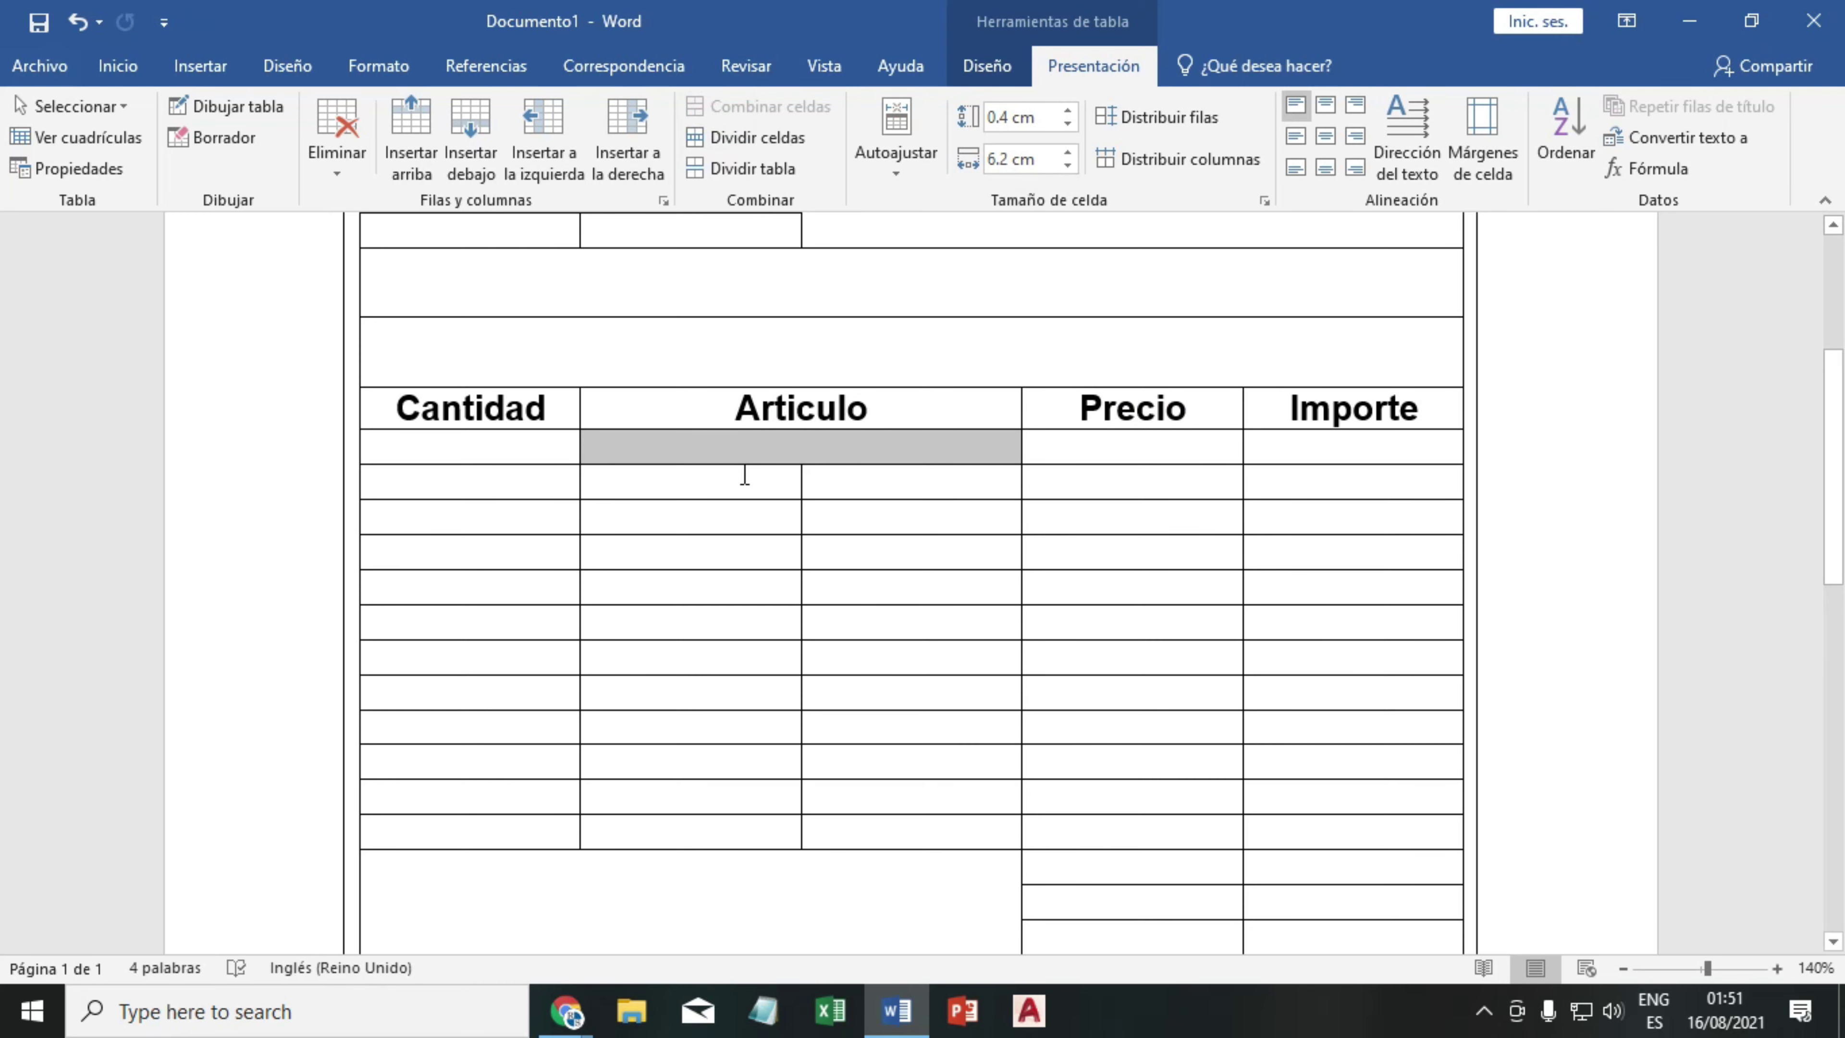
{"action": "mouse_move", "coordinate": [741, 473]}
{"action": "left_mouse_down"}
{"action": "mouse_move", "coordinate": [797, 736]}
{"action": "mouse_move", "coordinate": [852, 796]}
{"action": "left_mouse_up"}
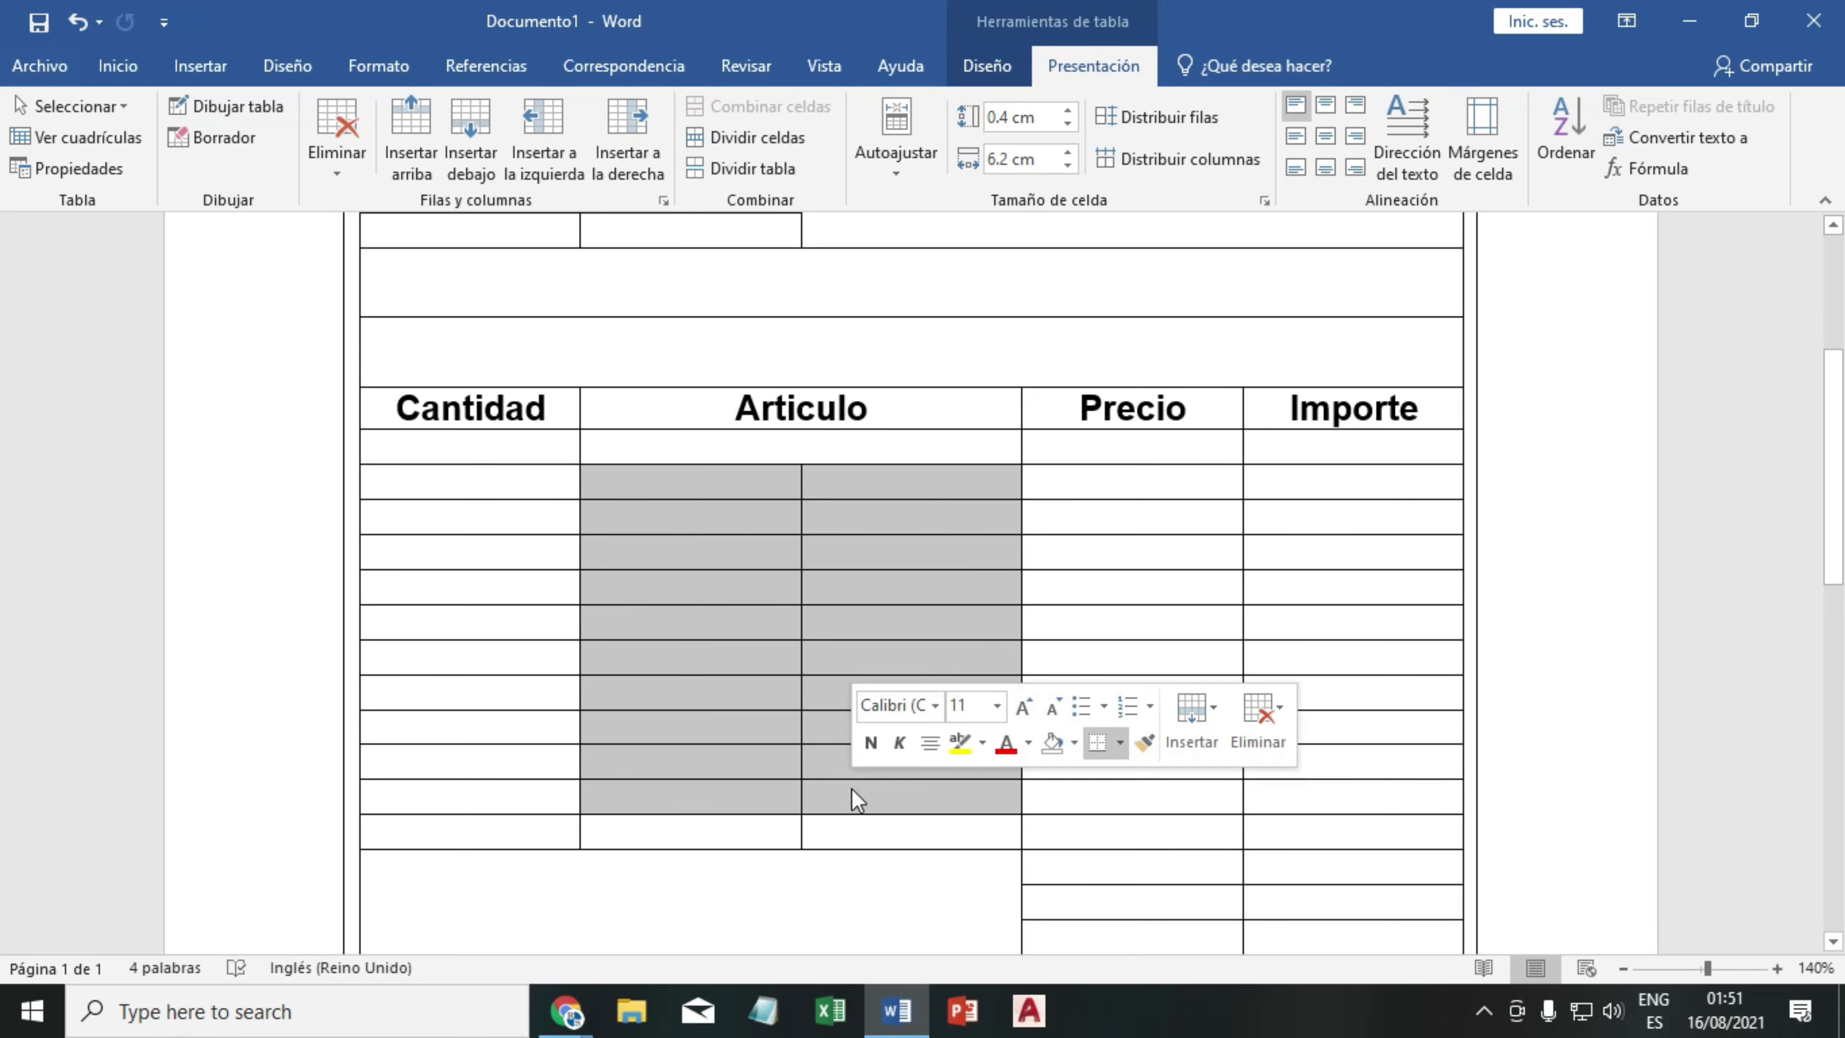
{"action": "mouse_move", "coordinate": [722, 480]}
{"action": "left_mouse_down"}
{"action": "mouse_move", "coordinate": [816, 482]}
{"action": "mouse_move", "coordinate": [864, 512]}
{"action": "left_mouse_up"}
{"action": "left_click", "coordinate": [755, 110]}
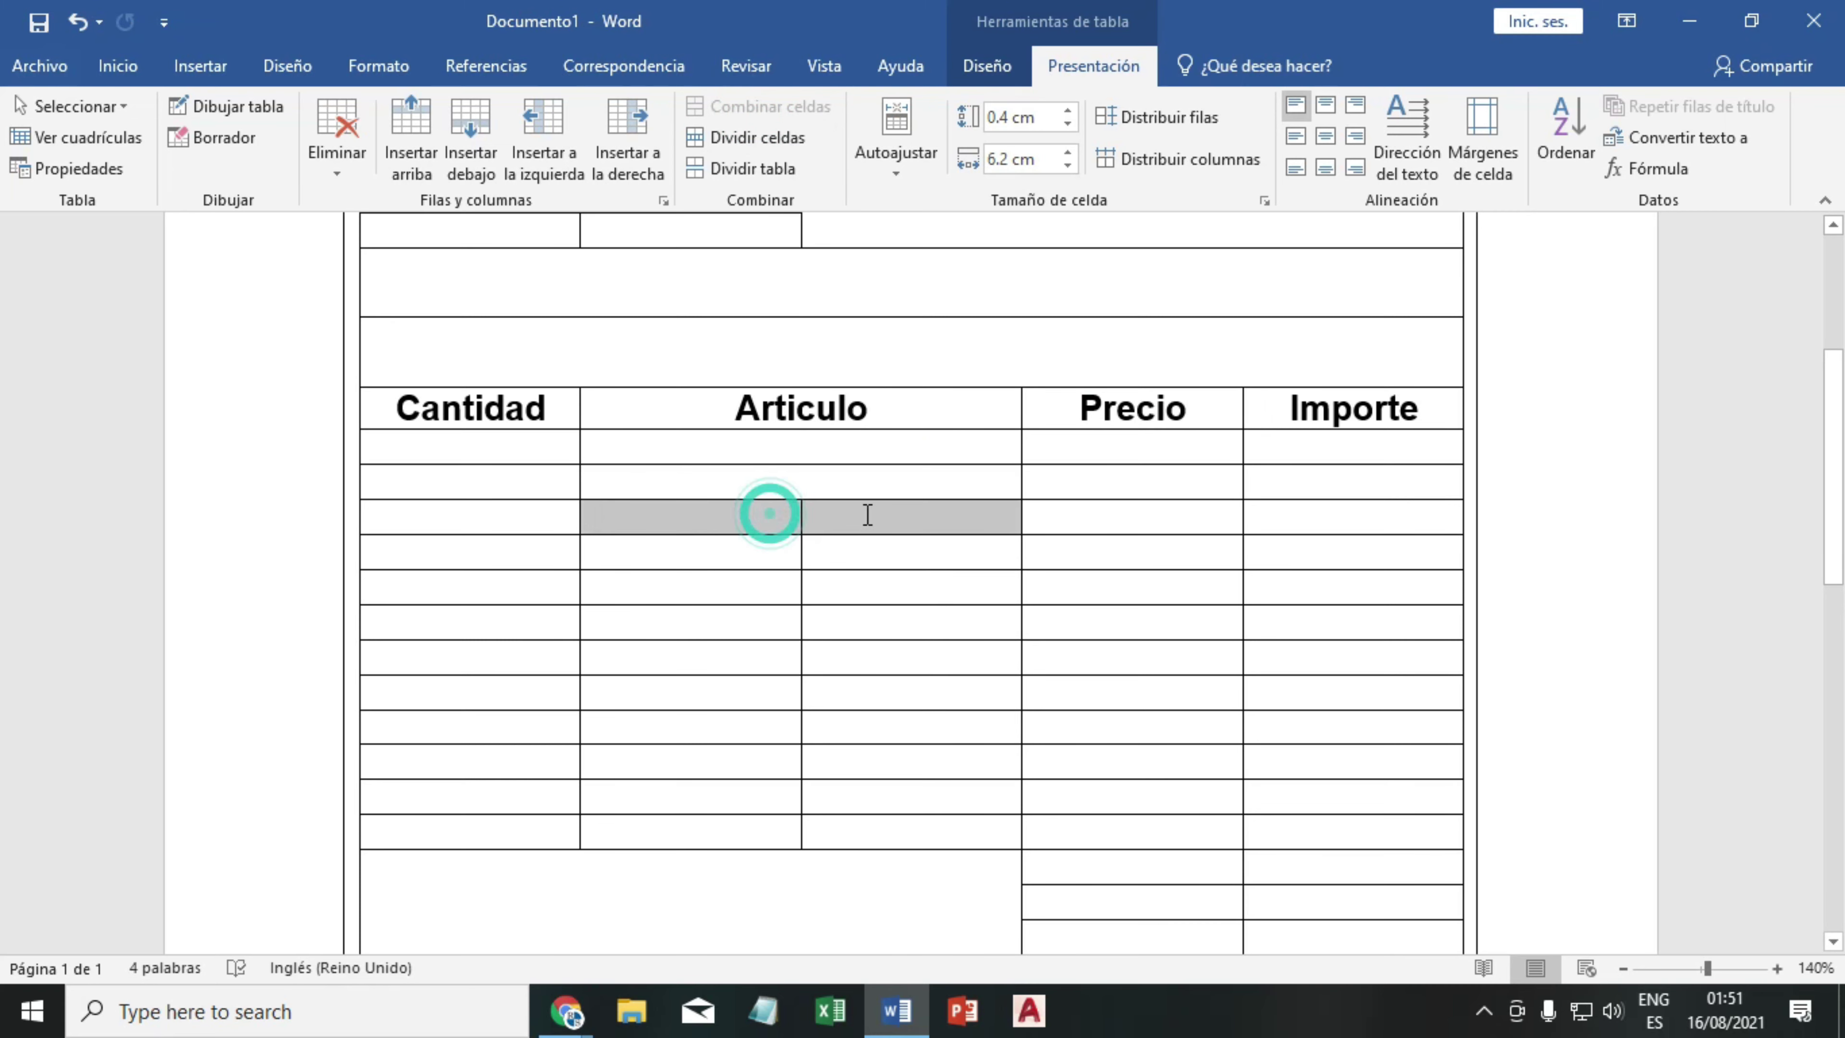
{"action": "left_click", "coordinate": [785, 105]}
{"action": "left_click_drag", "start_coordinate": [774, 551], "coordinate": [856, 553]}
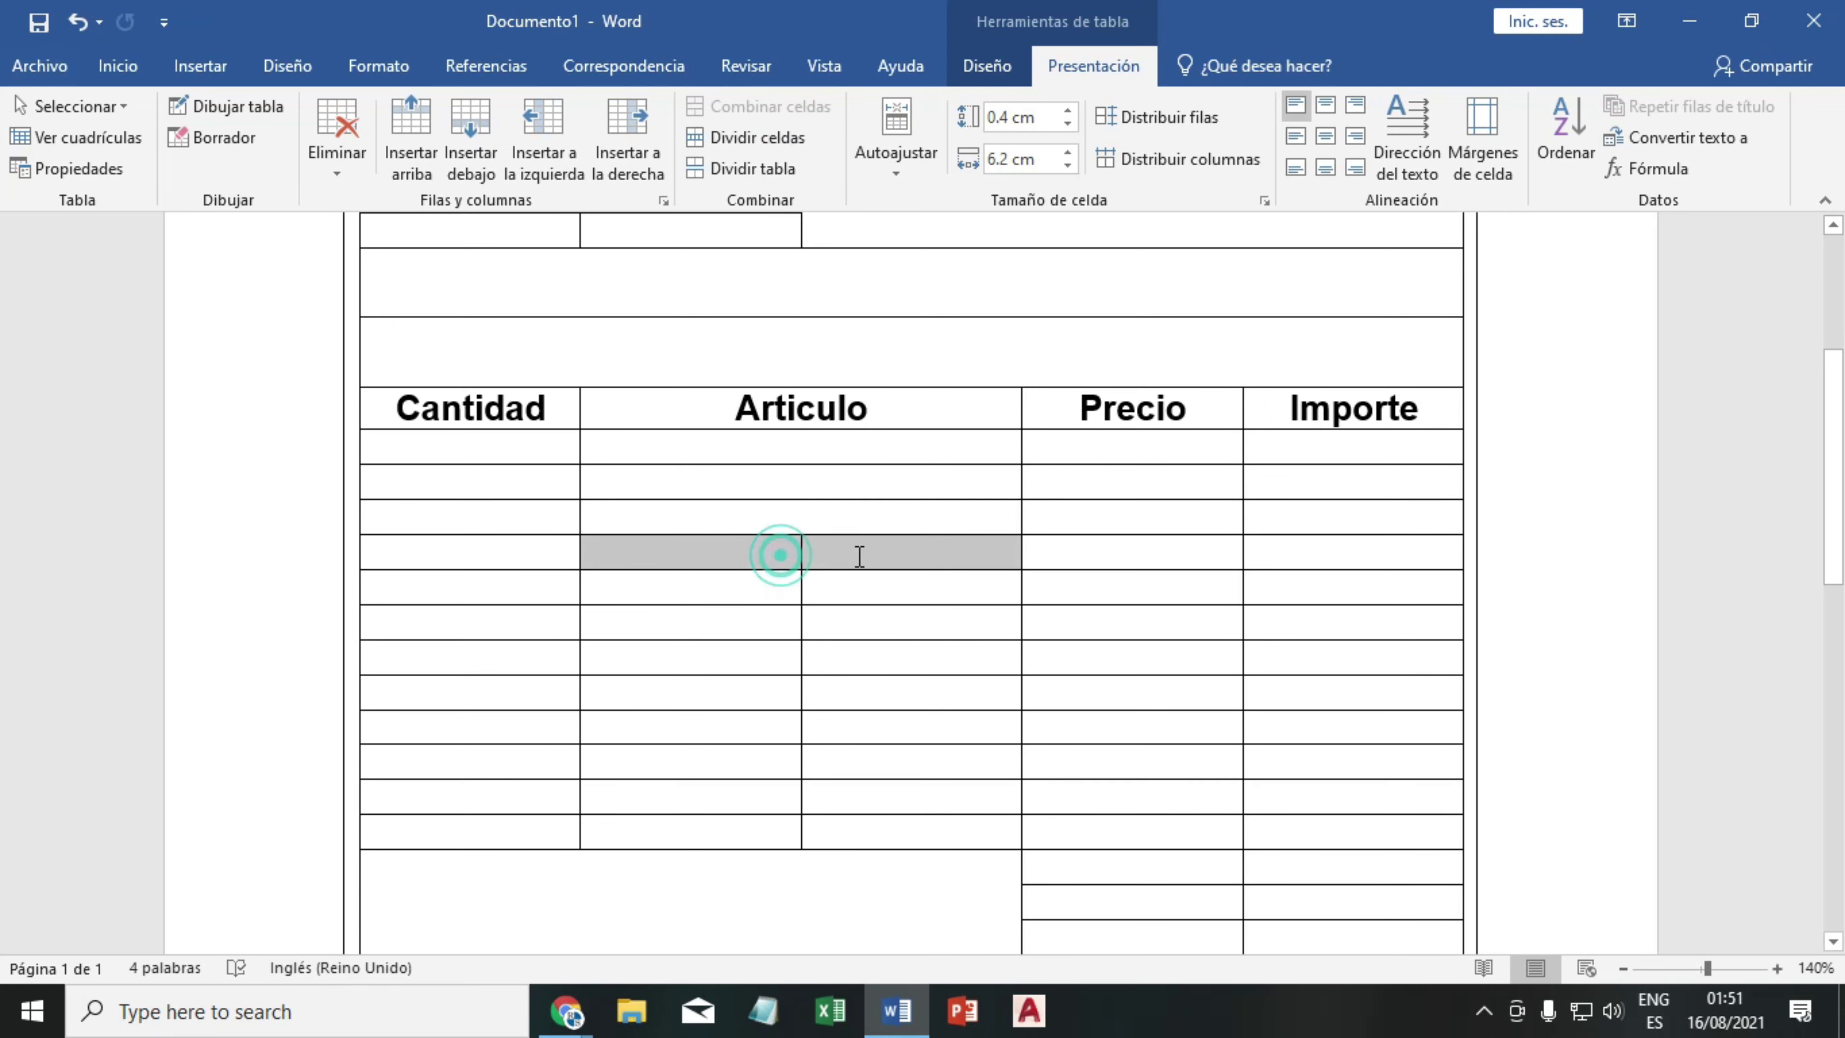
{"action": "left_click", "coordinate": [773, 117]}
{"action": "left_click_drag", "start_coordinate": [754, 598], "coordinate": [908, 587]}
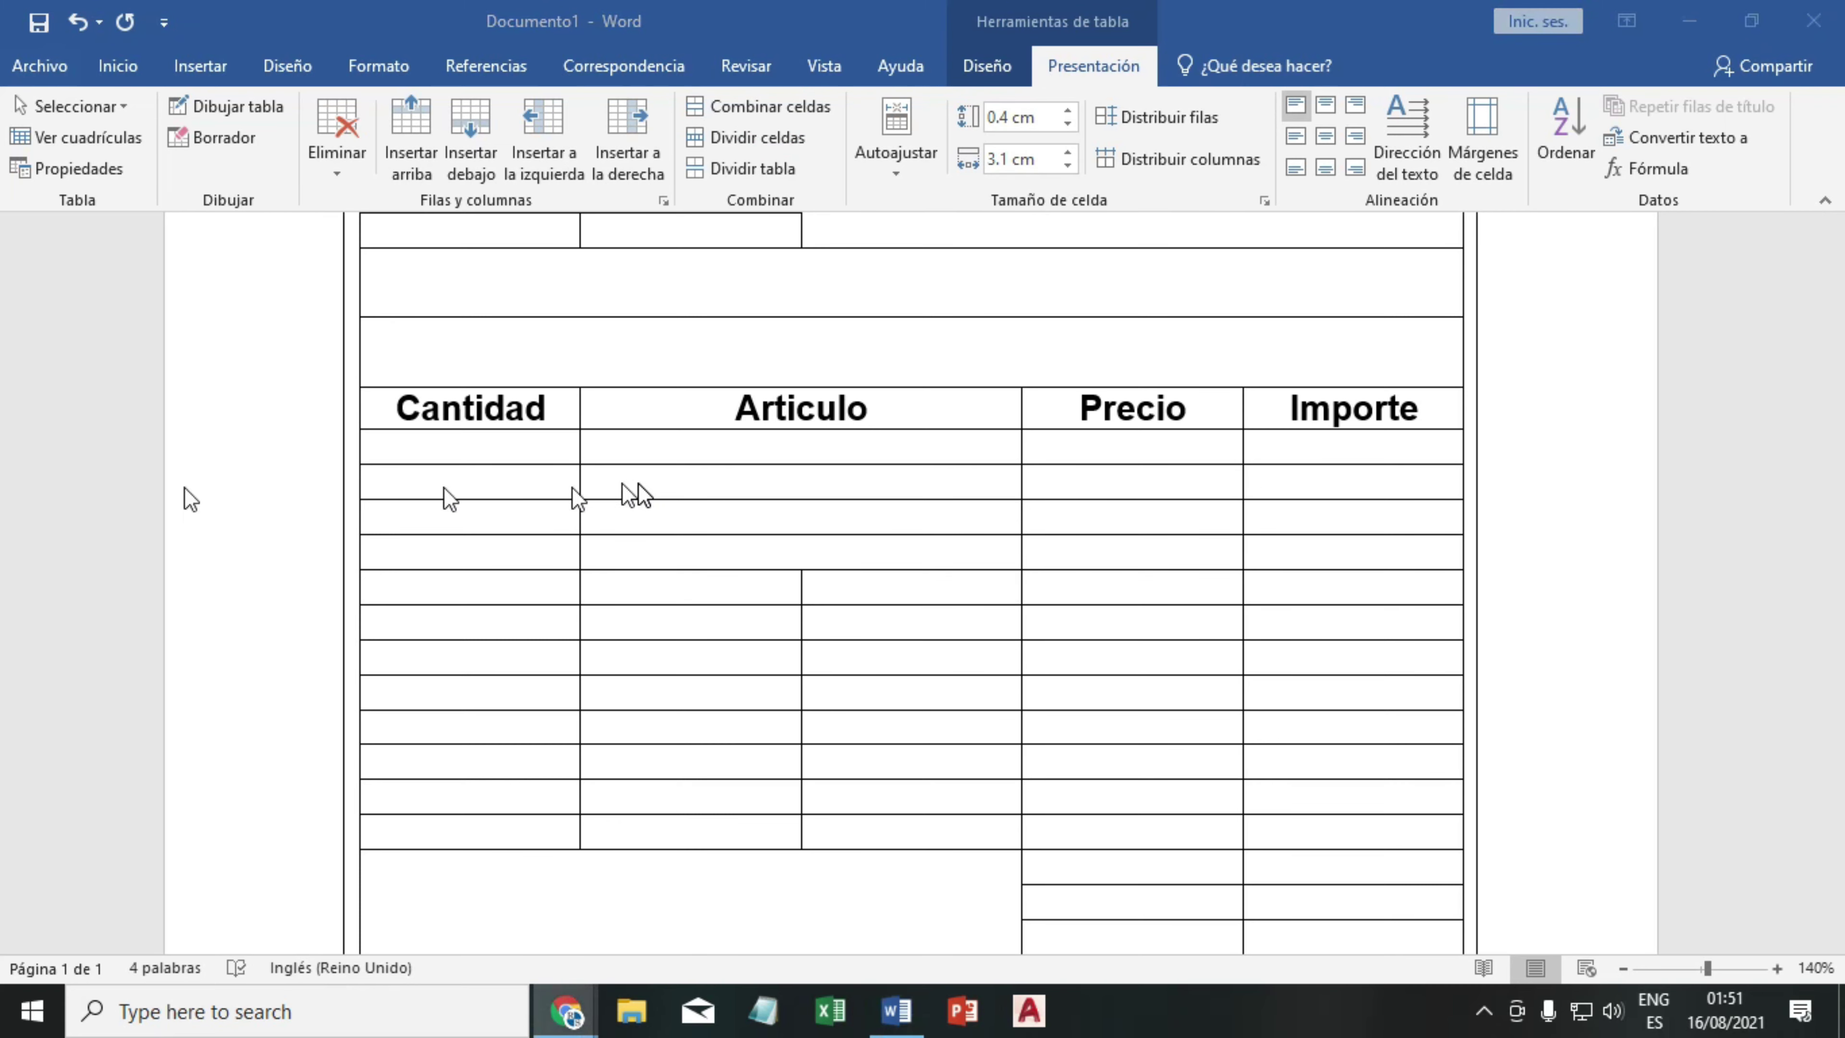
{"action": "left_click", "coordinate": [748, 582]}
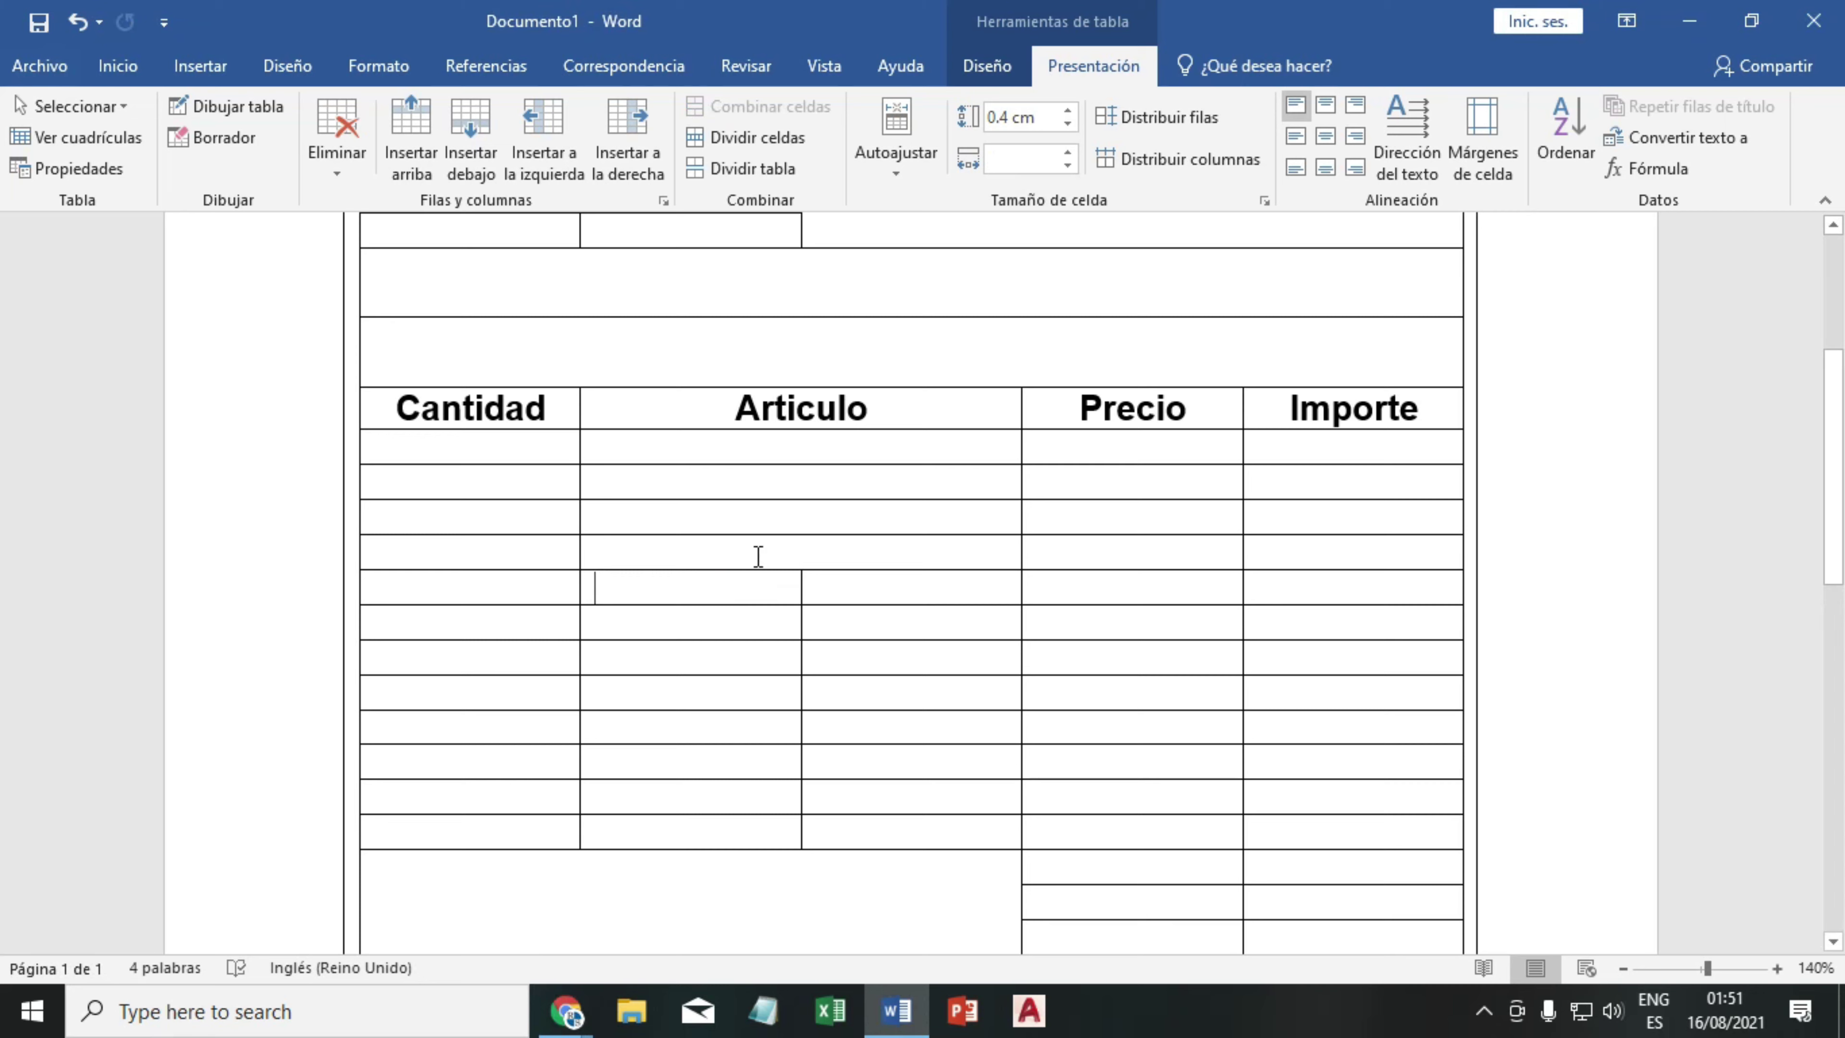
{"action": "left_click_drag", "start_coordinate": [760, 582], "coordinate": [871, 588]}
{"action": "left_click", "coordinate": [756, 111]}
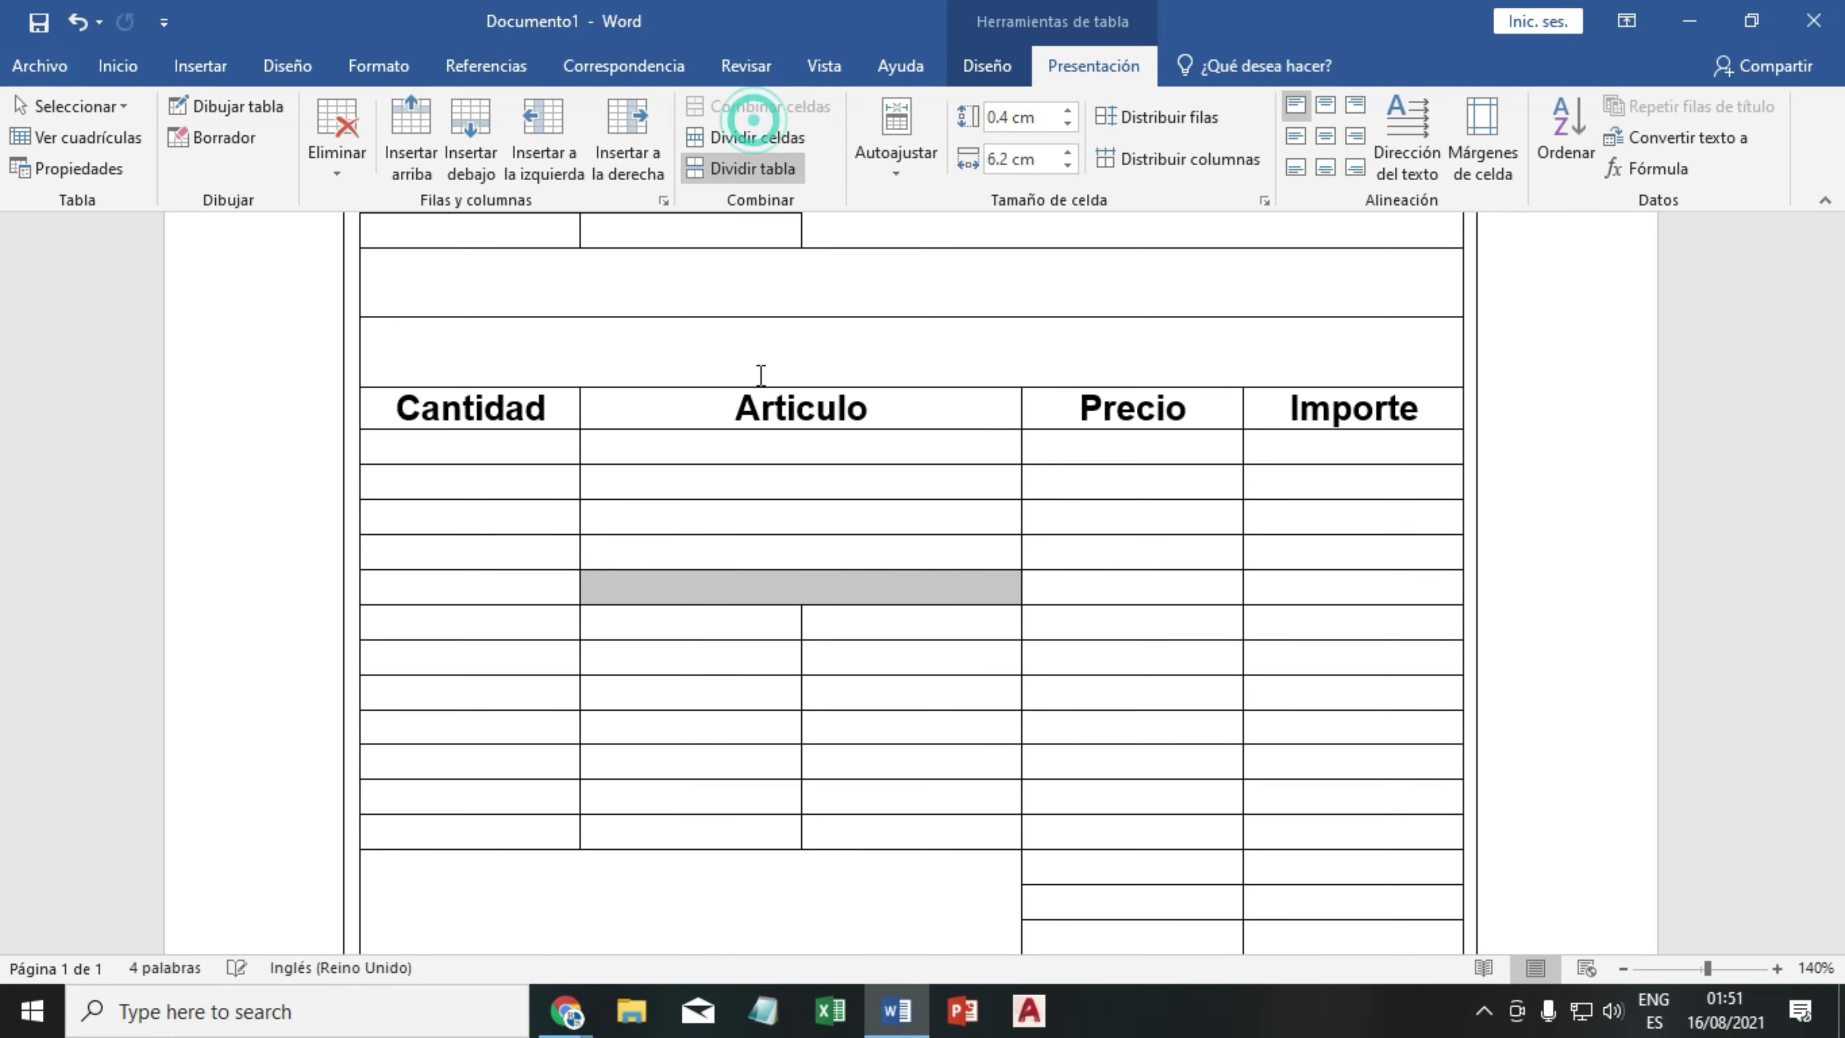
- Merge the two Articulo cells in the sixth through last item rows
{"action": "left_click", "coordinate": [745, 617]}
{"action": "left_click_drag", "start_coordinate": [746, 617], "coordinate": [828, 623]}
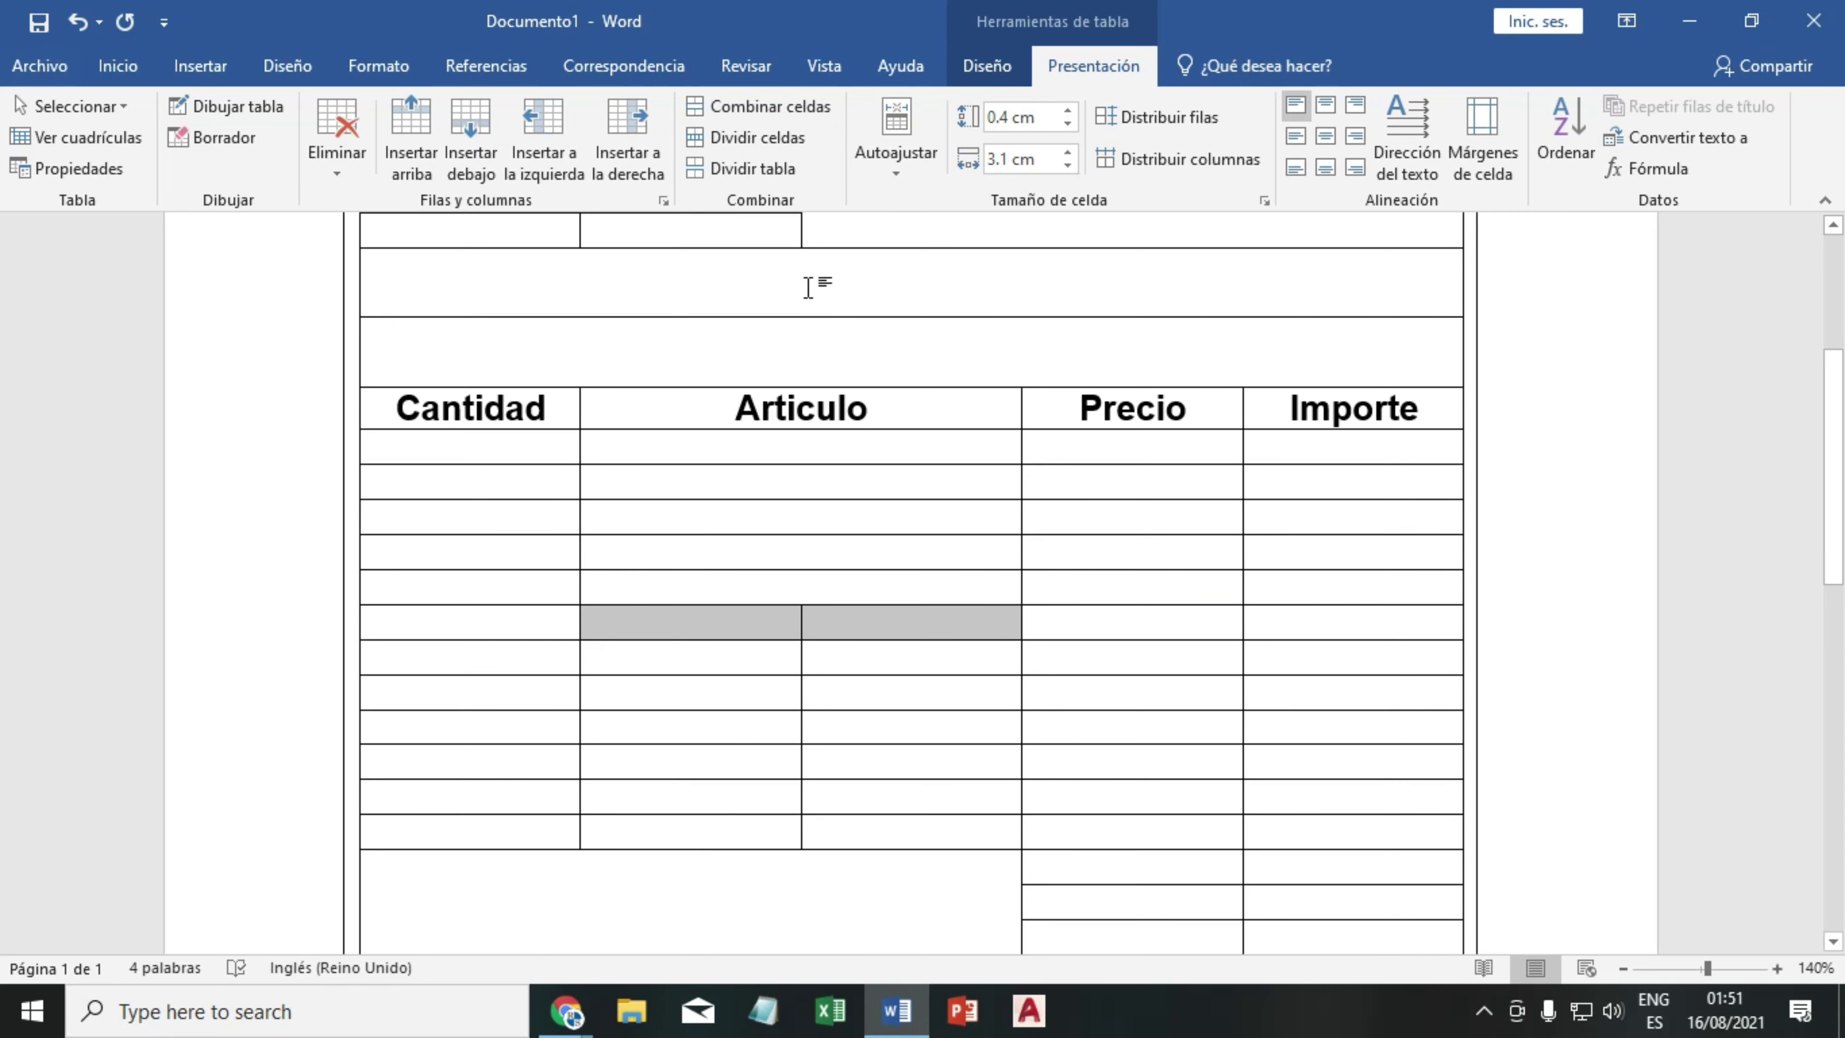
{"action": "left_click", "coordinate": [770, 106]}
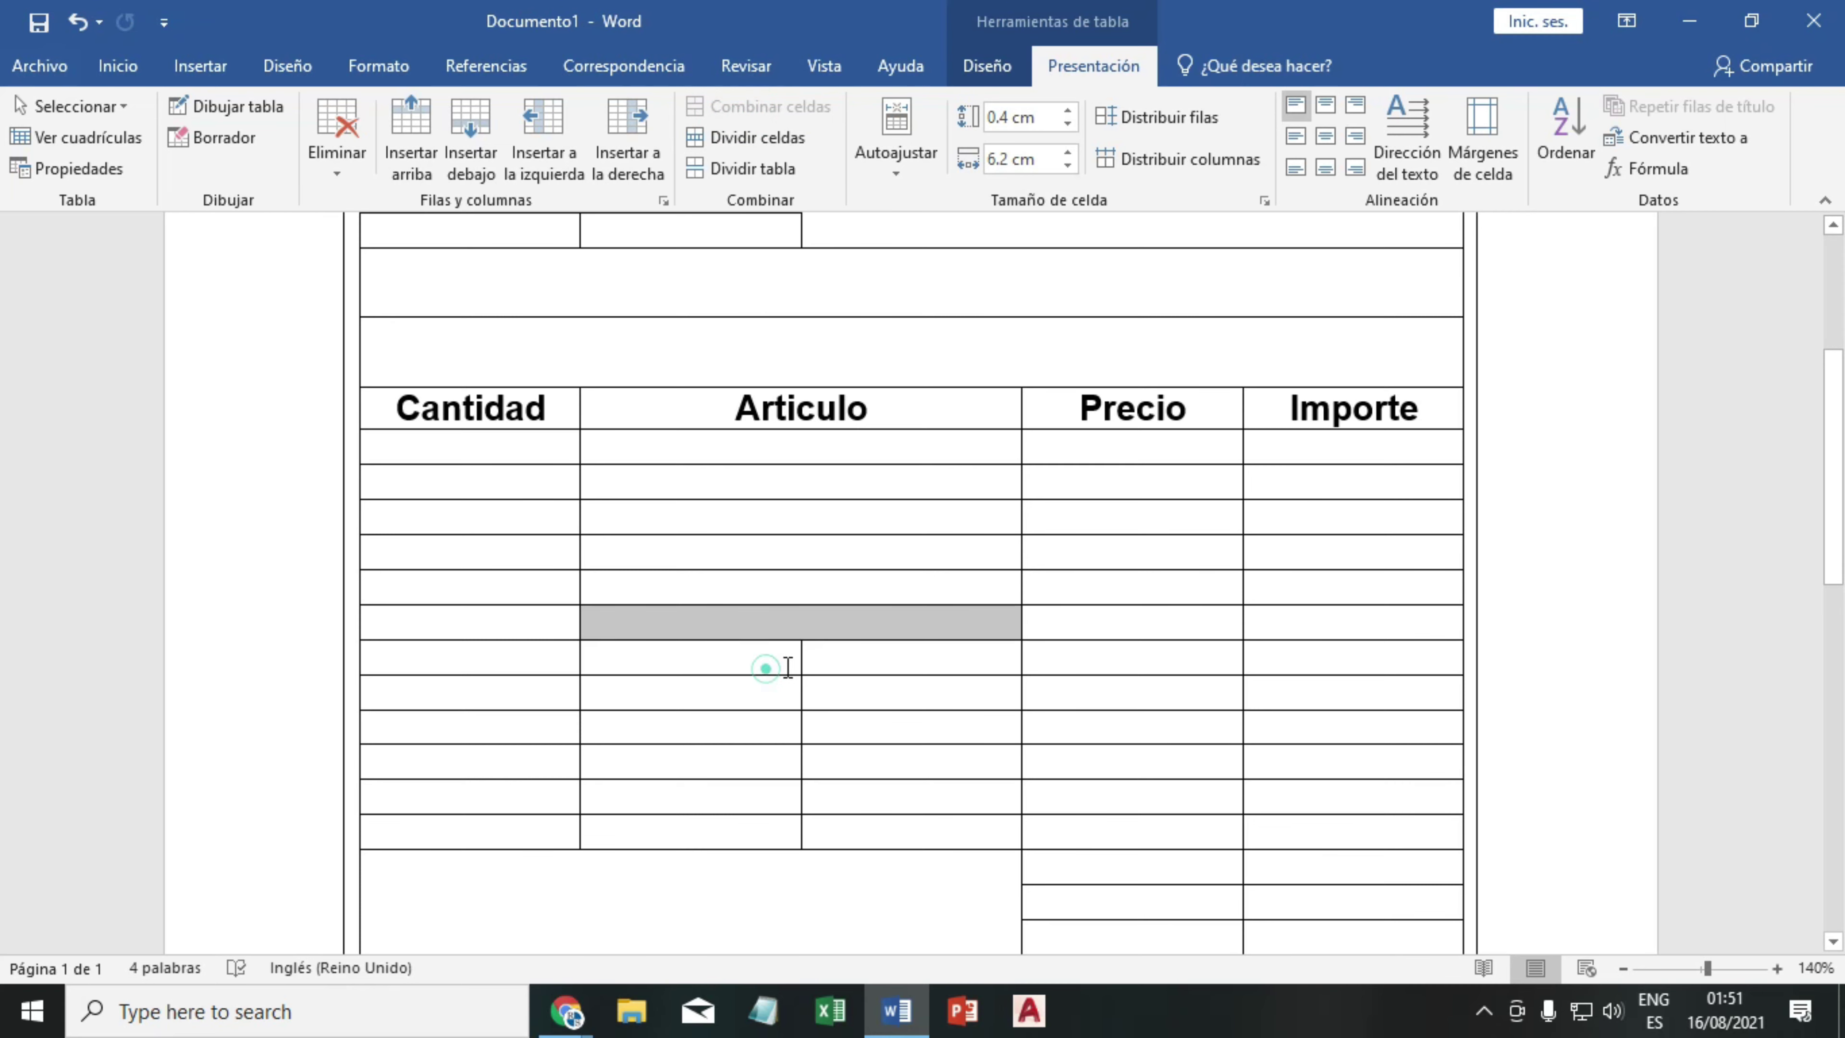
{"action": "left_click_drag", "start_coordinate": [762, 657], "coordinate": [908, 658]}
{"action": "left_click", "coordinate": [791, 104]}
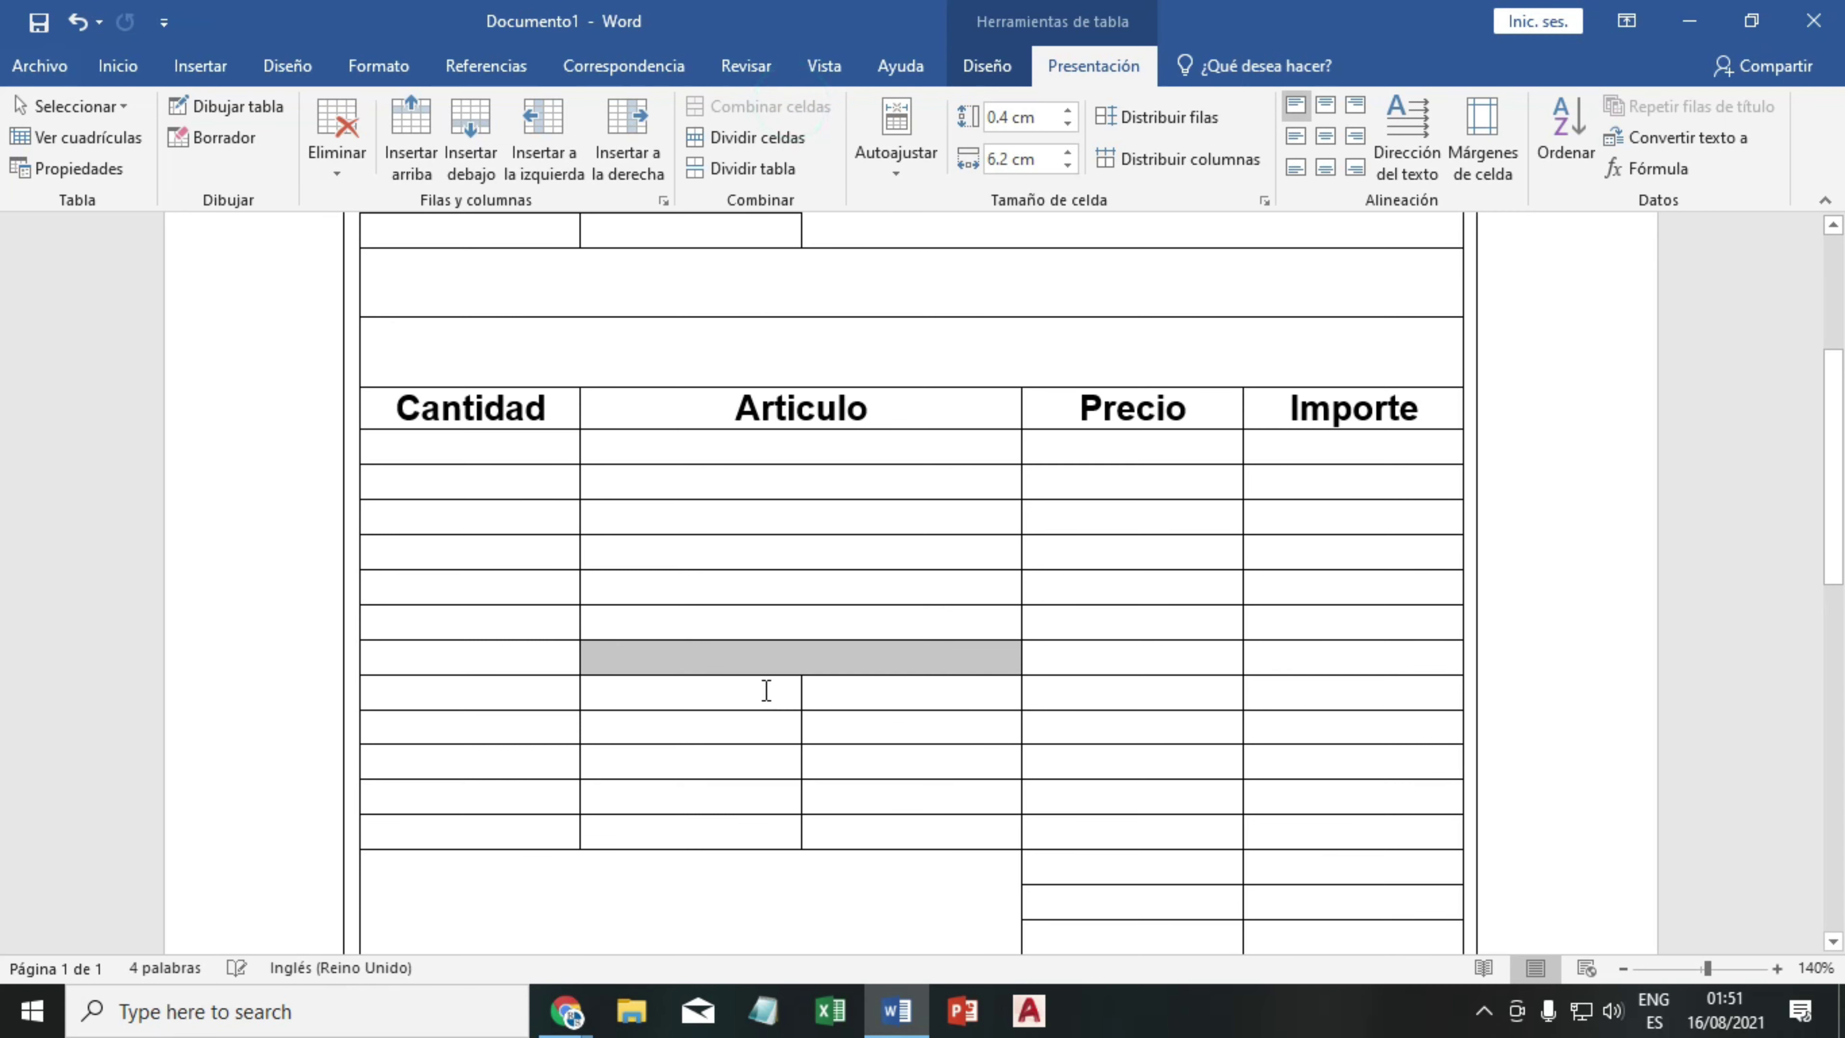
{"action": "left_click_drag", "start_coordinate": [763, 686], "coordinate": [910, 713]}
{"action": "left_click_drag", "start_coordinate": [785, 691], "coordinate": [836, 703]}
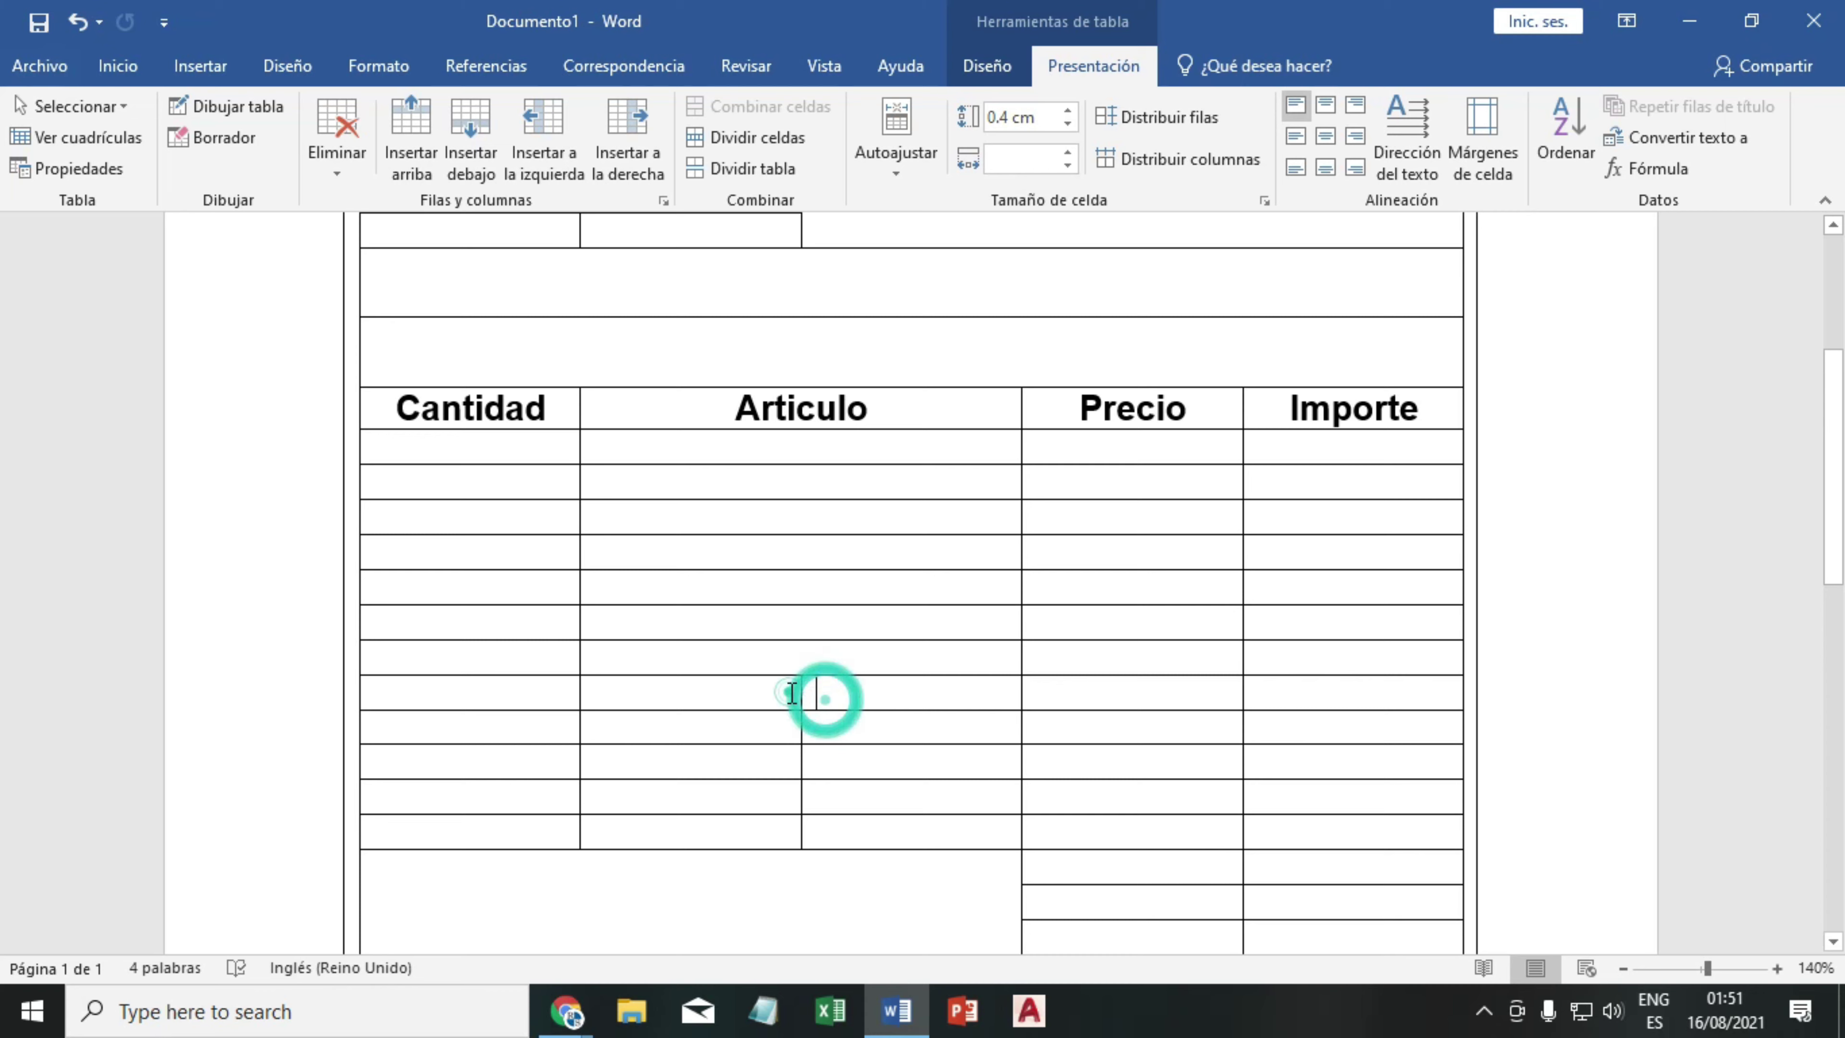
{"action": "left_click", "coordinate": [771, 107]}
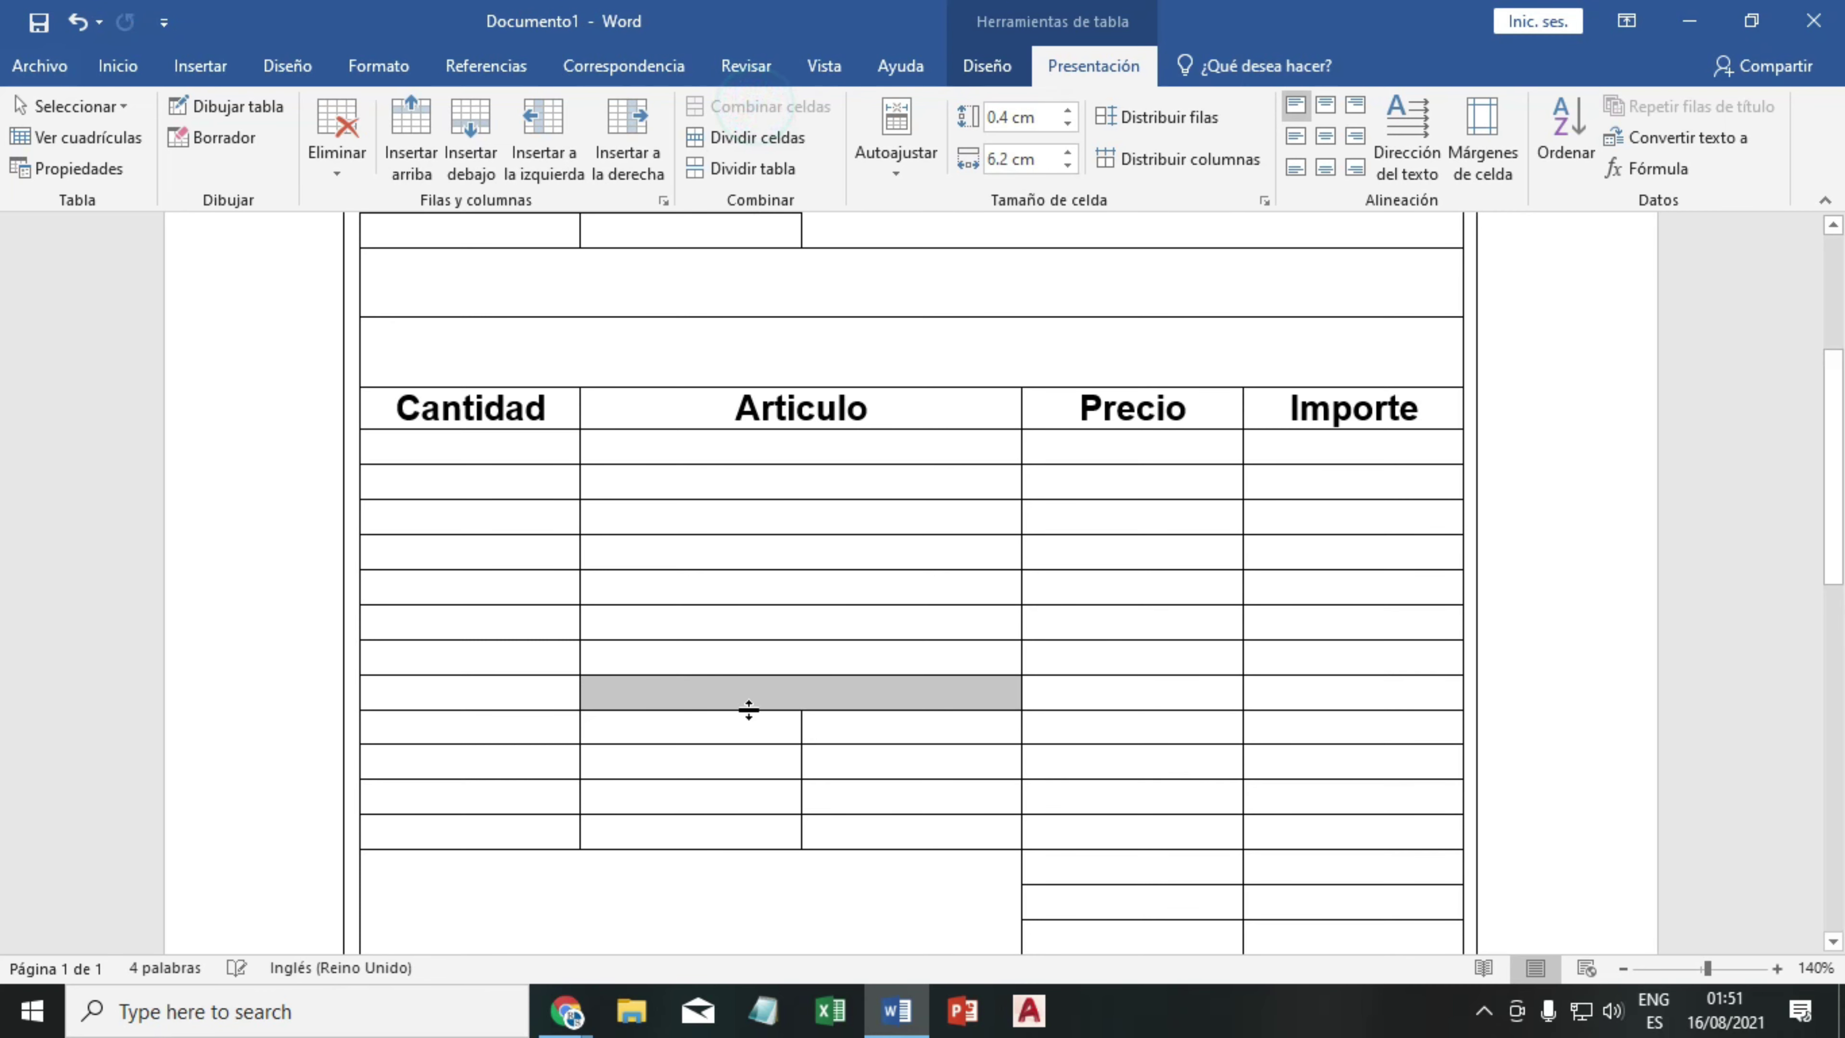
{"action": "left_click", "coordinate": [748, 720]}
{"action": "mouse_move", "coordinate": [823, 732]}
{"action": "left_mouse_down"}
{"action": "mouse_move", "coordinate": [843, 730]}
{"action": "mouse_move", "coordinate": [828, 787]}
{"action": "left_mouse_up"}
{"action": "left_click", "coordinate": [771, 106]}
{"action": "left_click", "coordinate": [770, 106]}
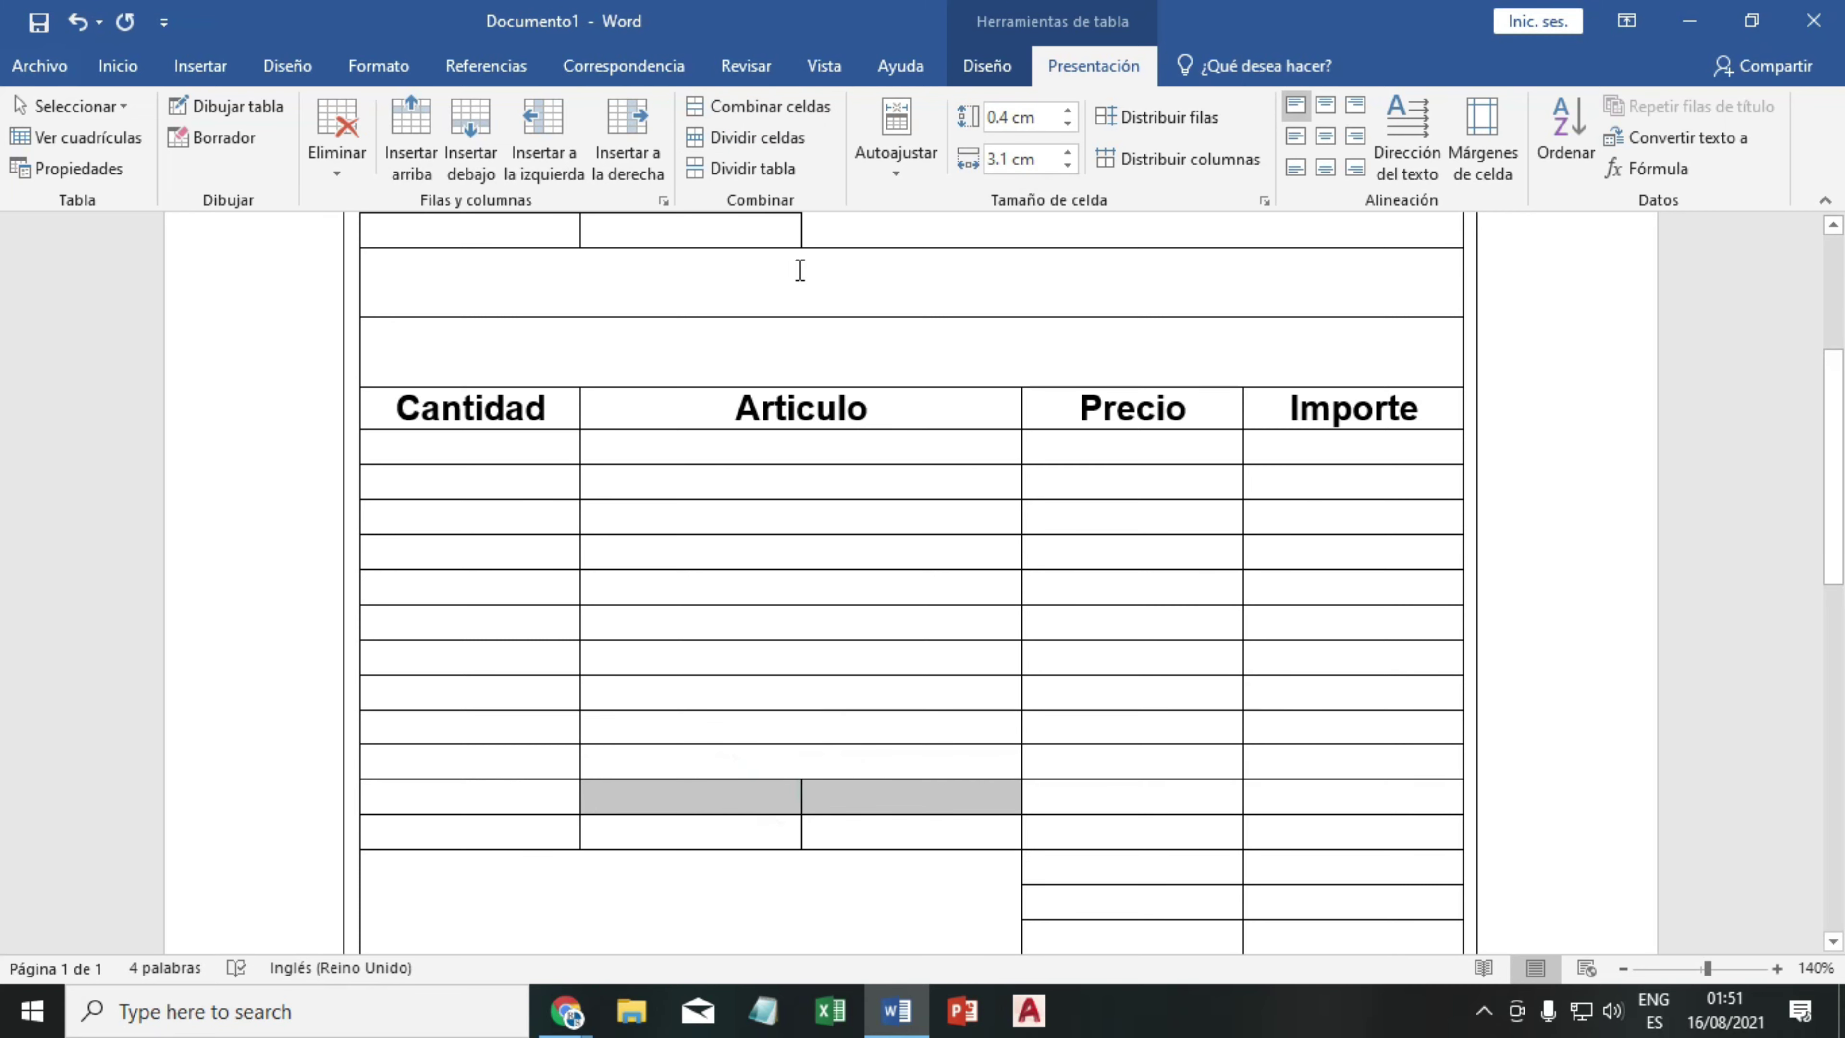
{"action": "left_click", "coordinate": [778, 106]}
{"action": "left_click_drag", "start_coordinate": [754, 841], "coordinate": [811, 841]}
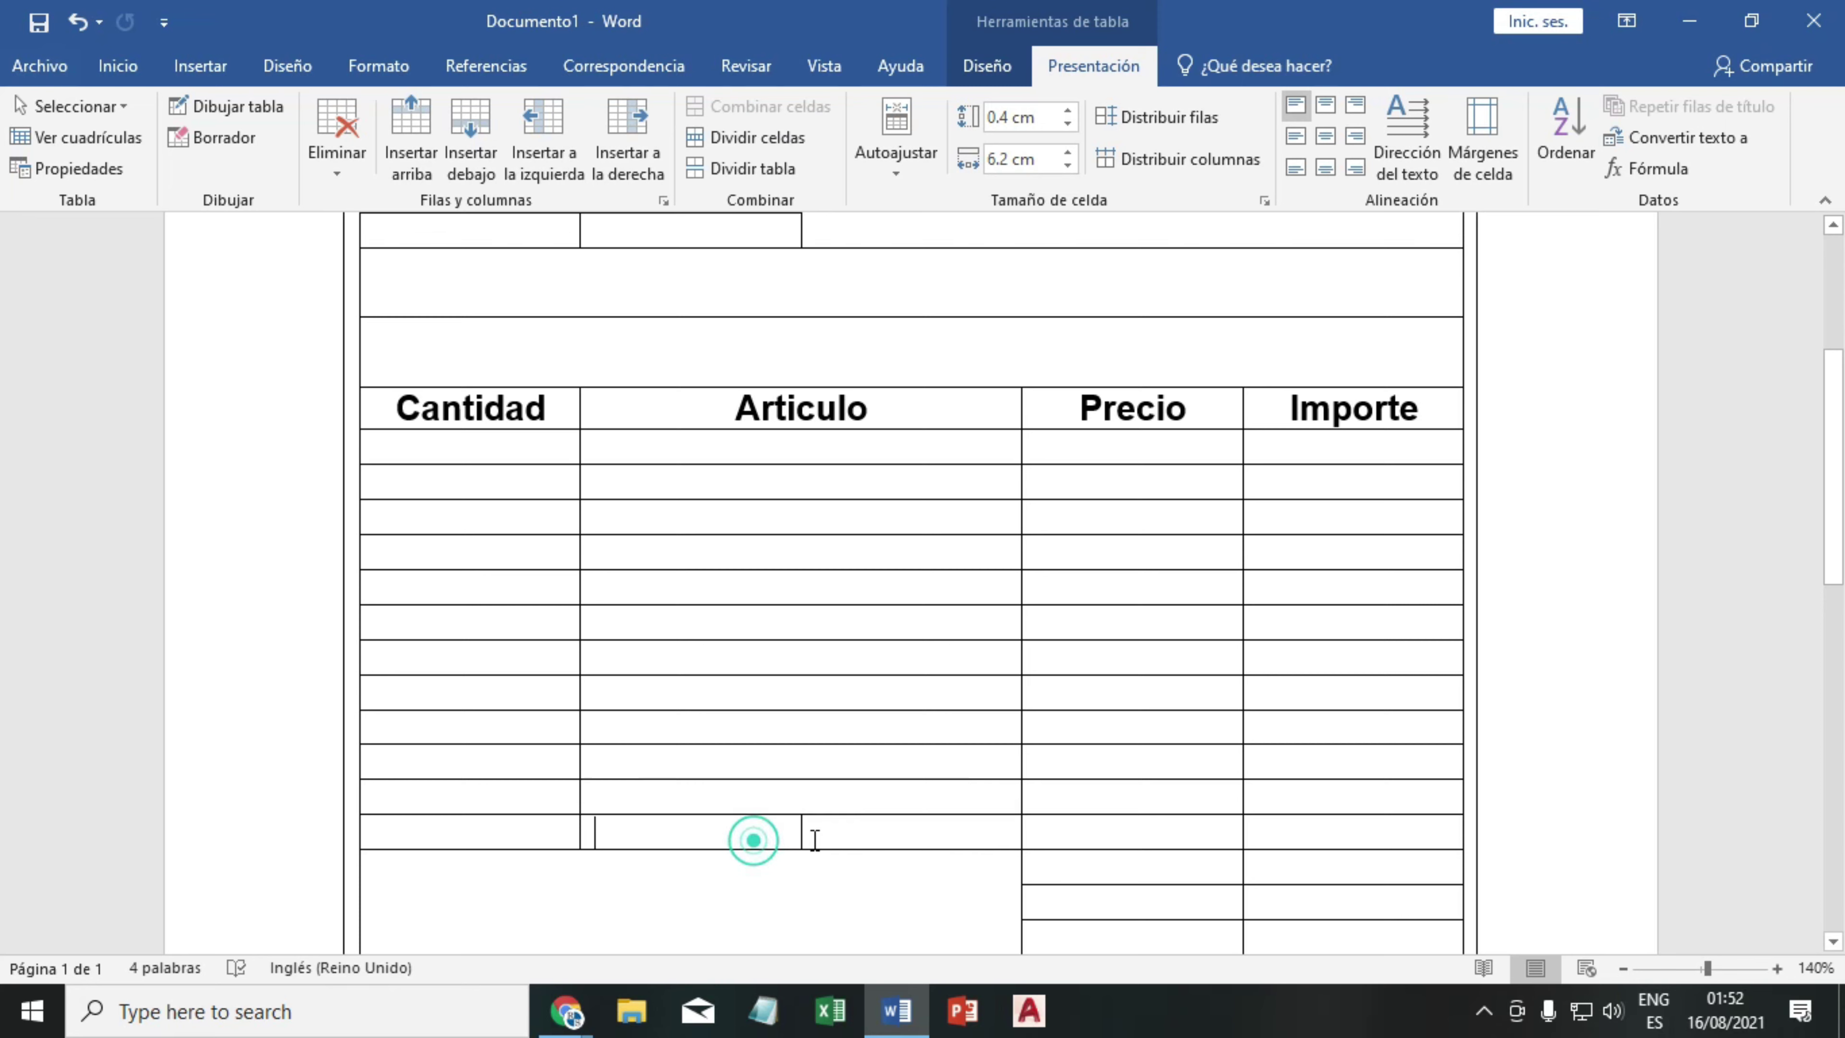
{"action": "left_click", "coordinate": [765, 117]}
{"action": "left_click", "coordinate": [646, 647]}
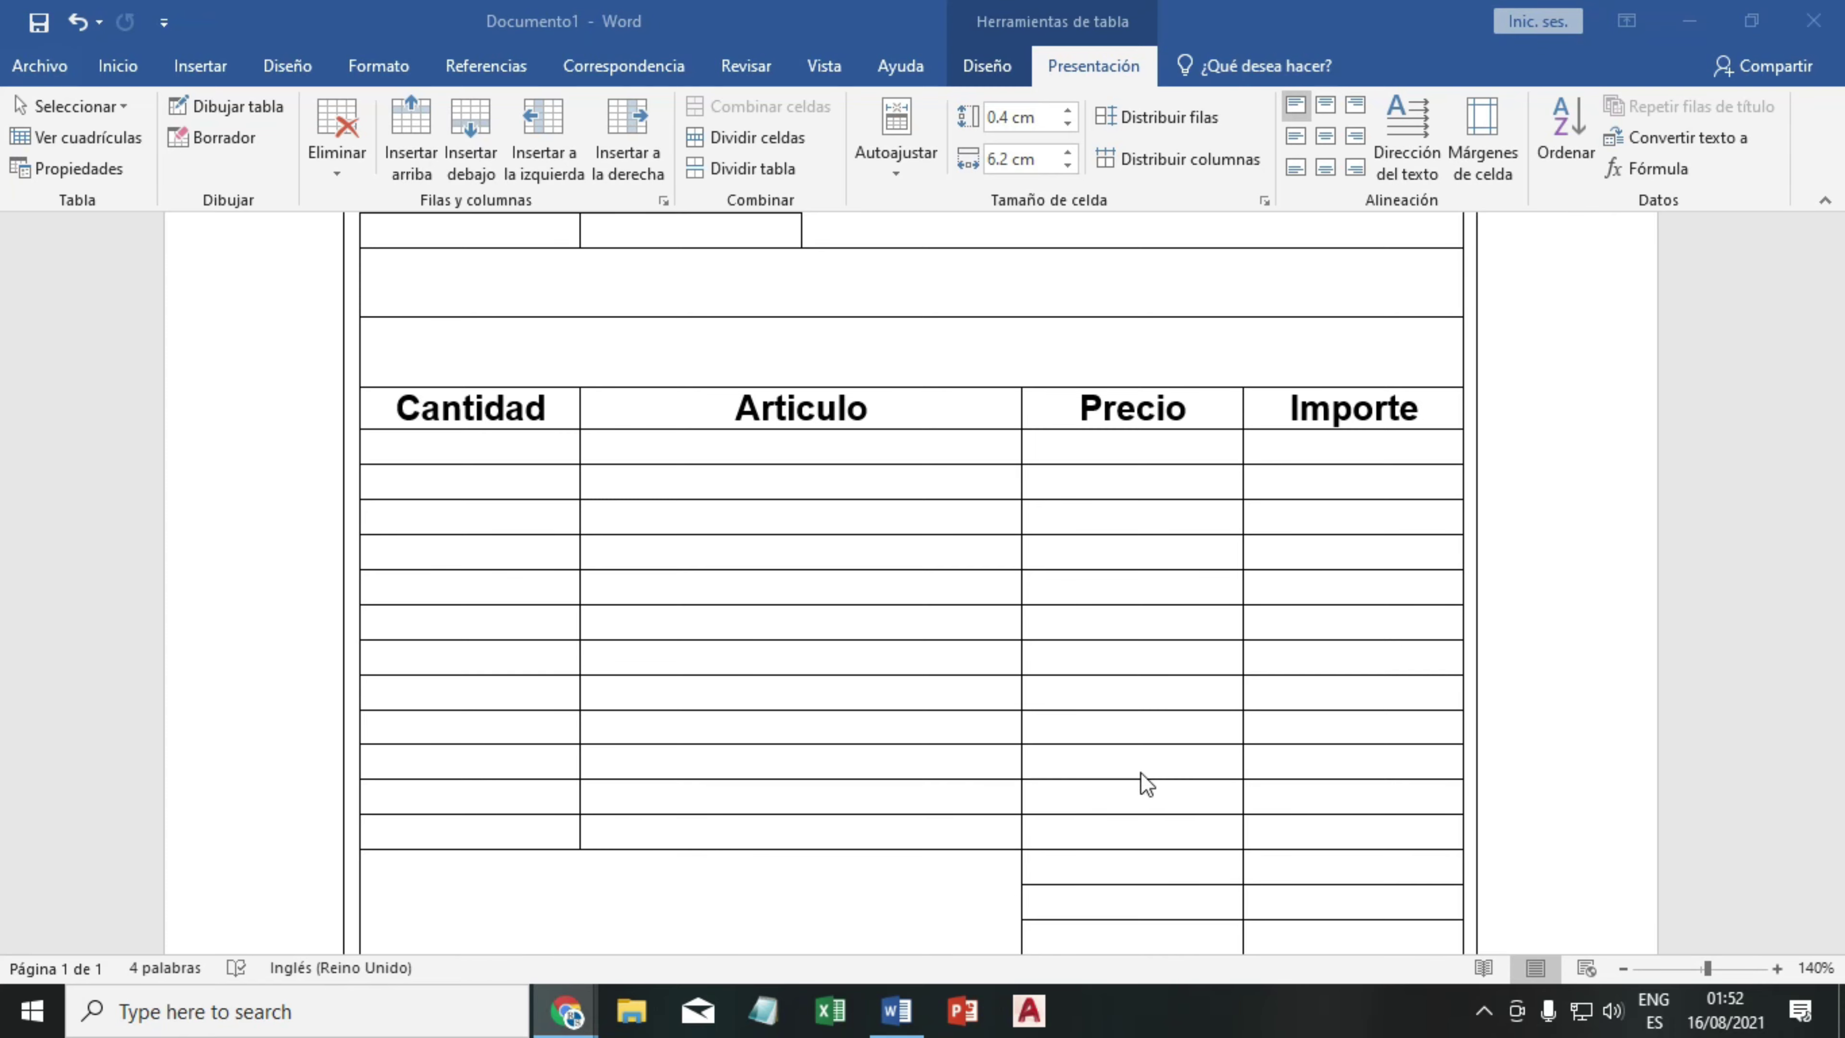
- Turn on Regla in Vista, then drag the top row's border to widen its second cell
{"action": "scroll", "coordinate": [872, 686], "scroll_direction": "down", "scroll_amount": 2}
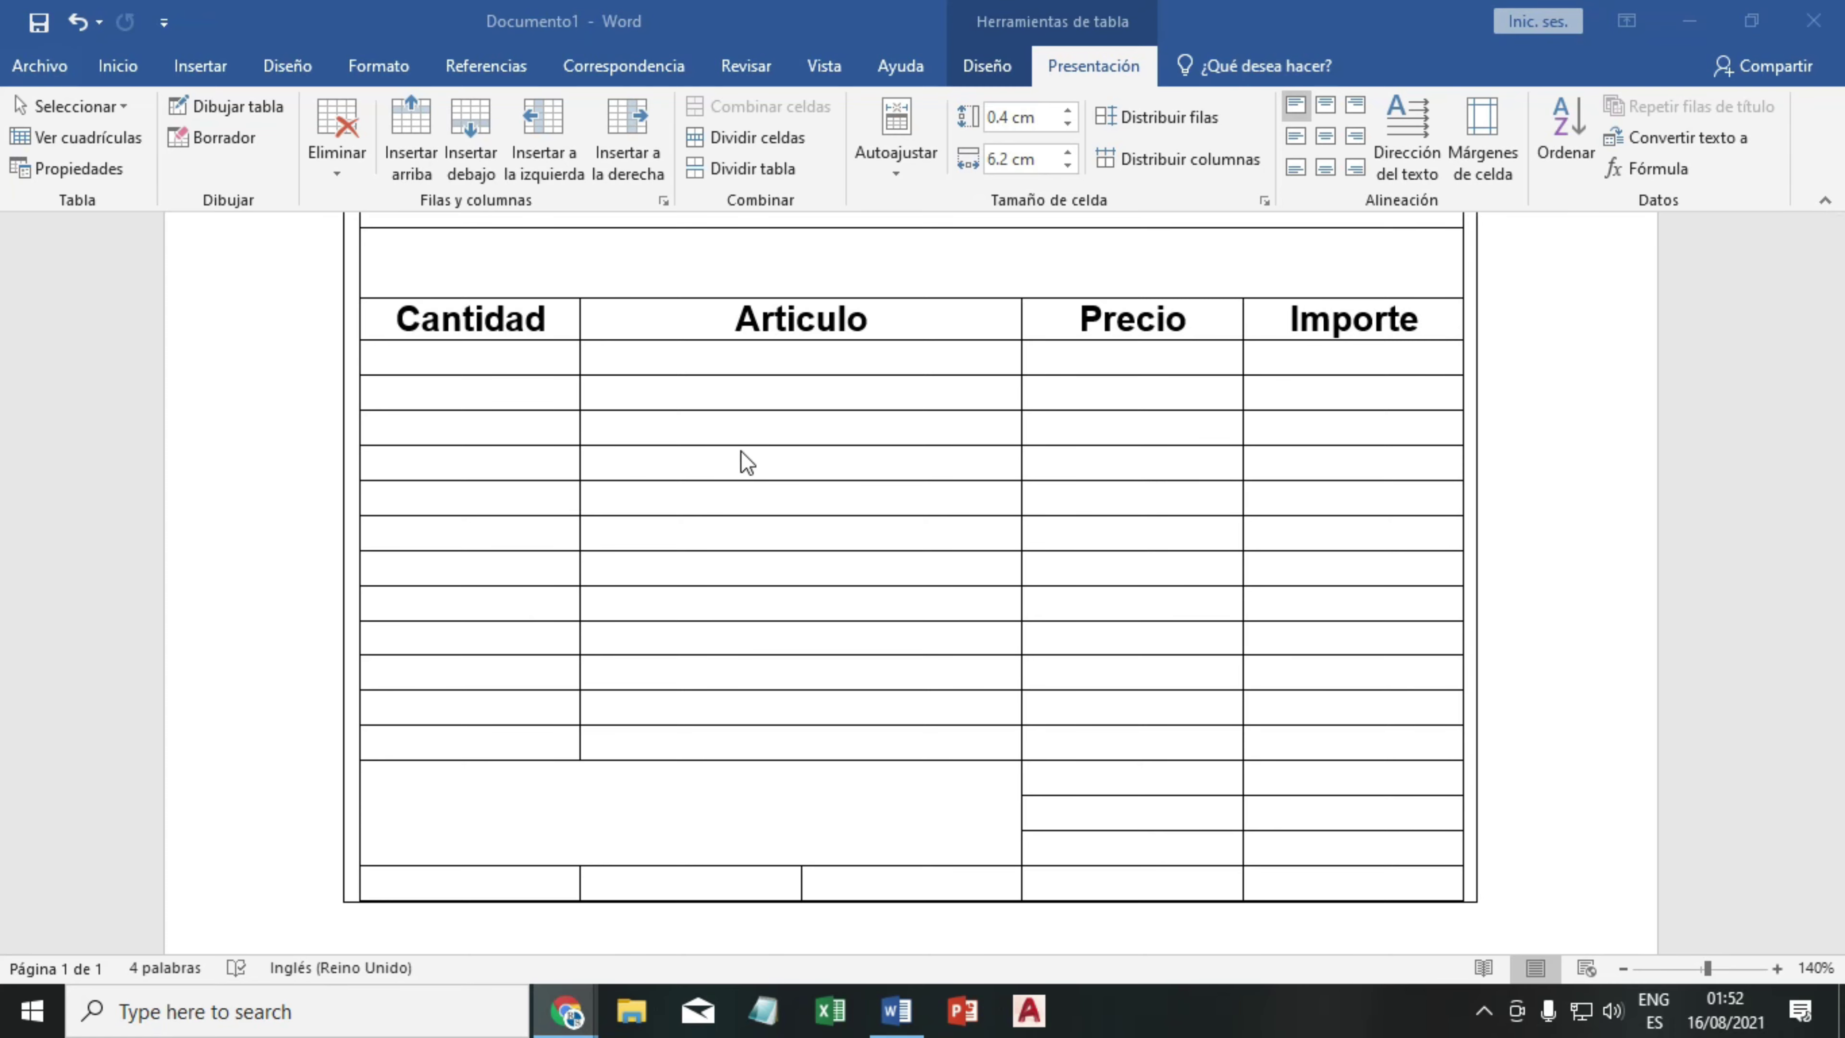
{"action": "scroll", "coordinate": [745, 454], "scroll_direction": "up", "scroll_amount": 5}
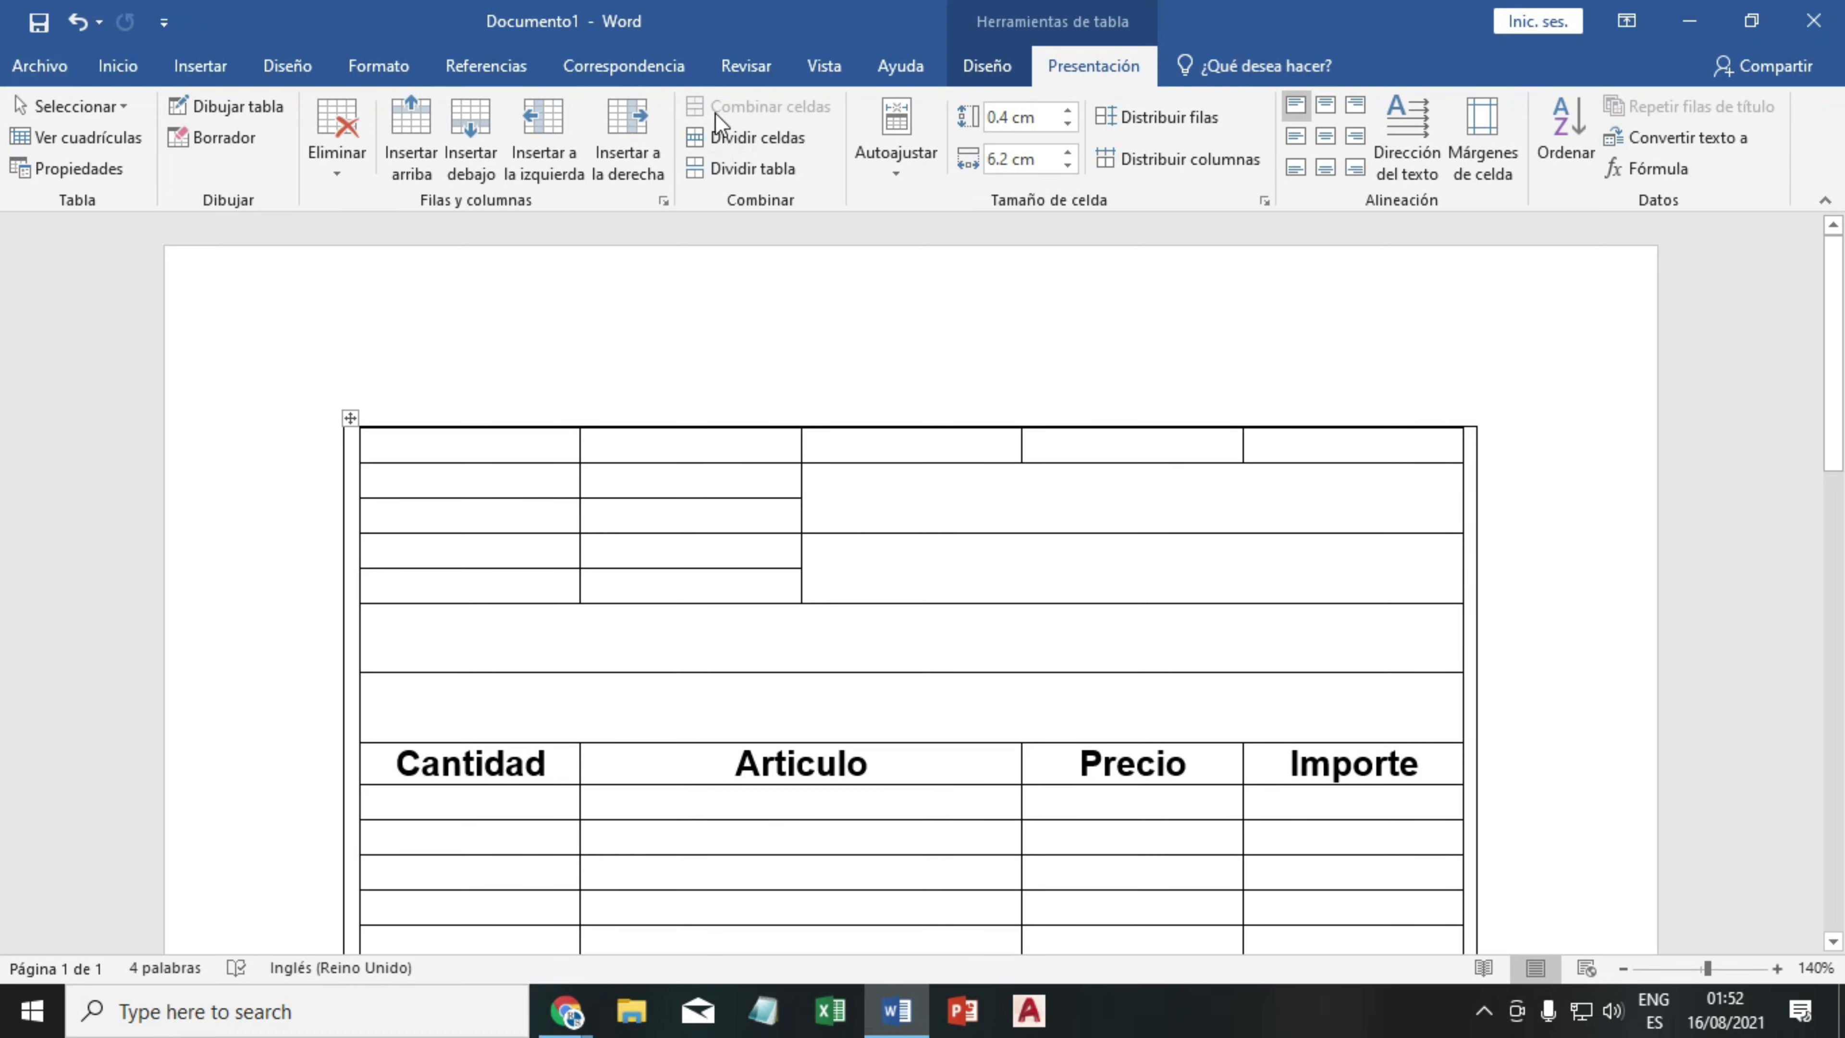
{"action": "left_click", "coordinate": [824, 65]}
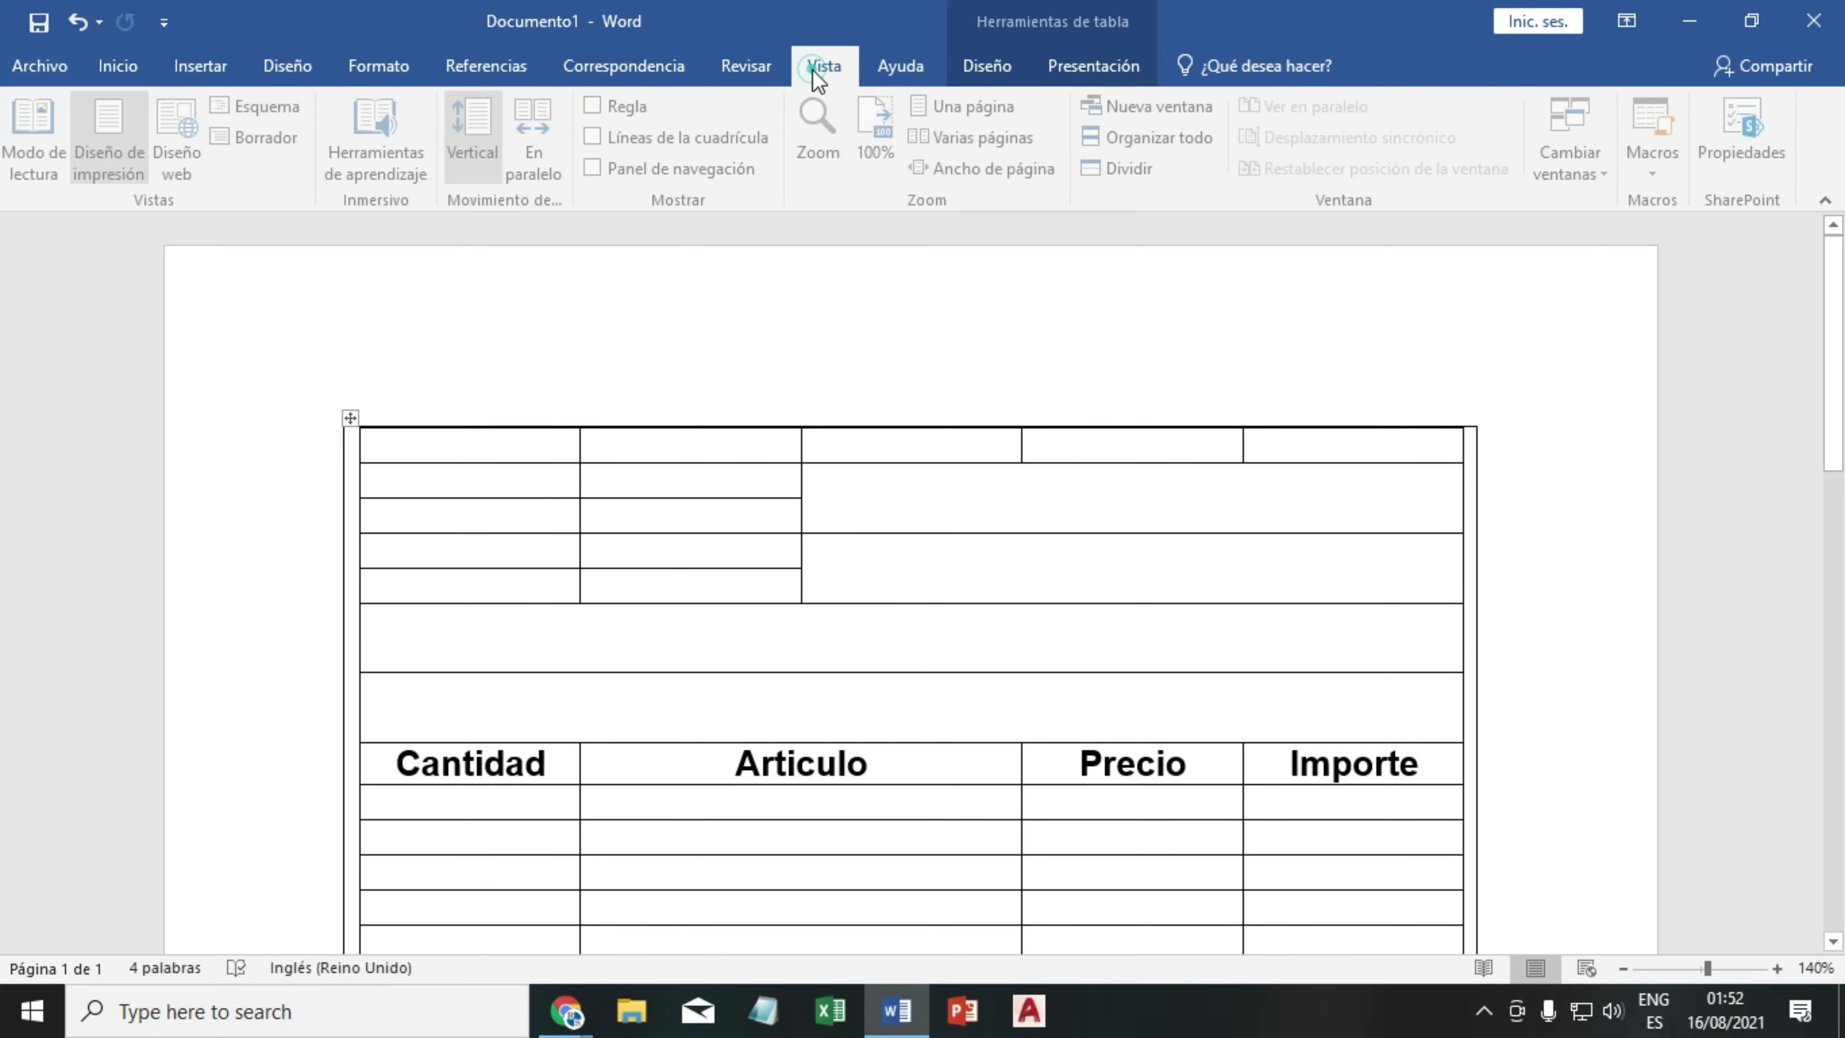
{"action": "left_click", "coordinate": [610, 106]}
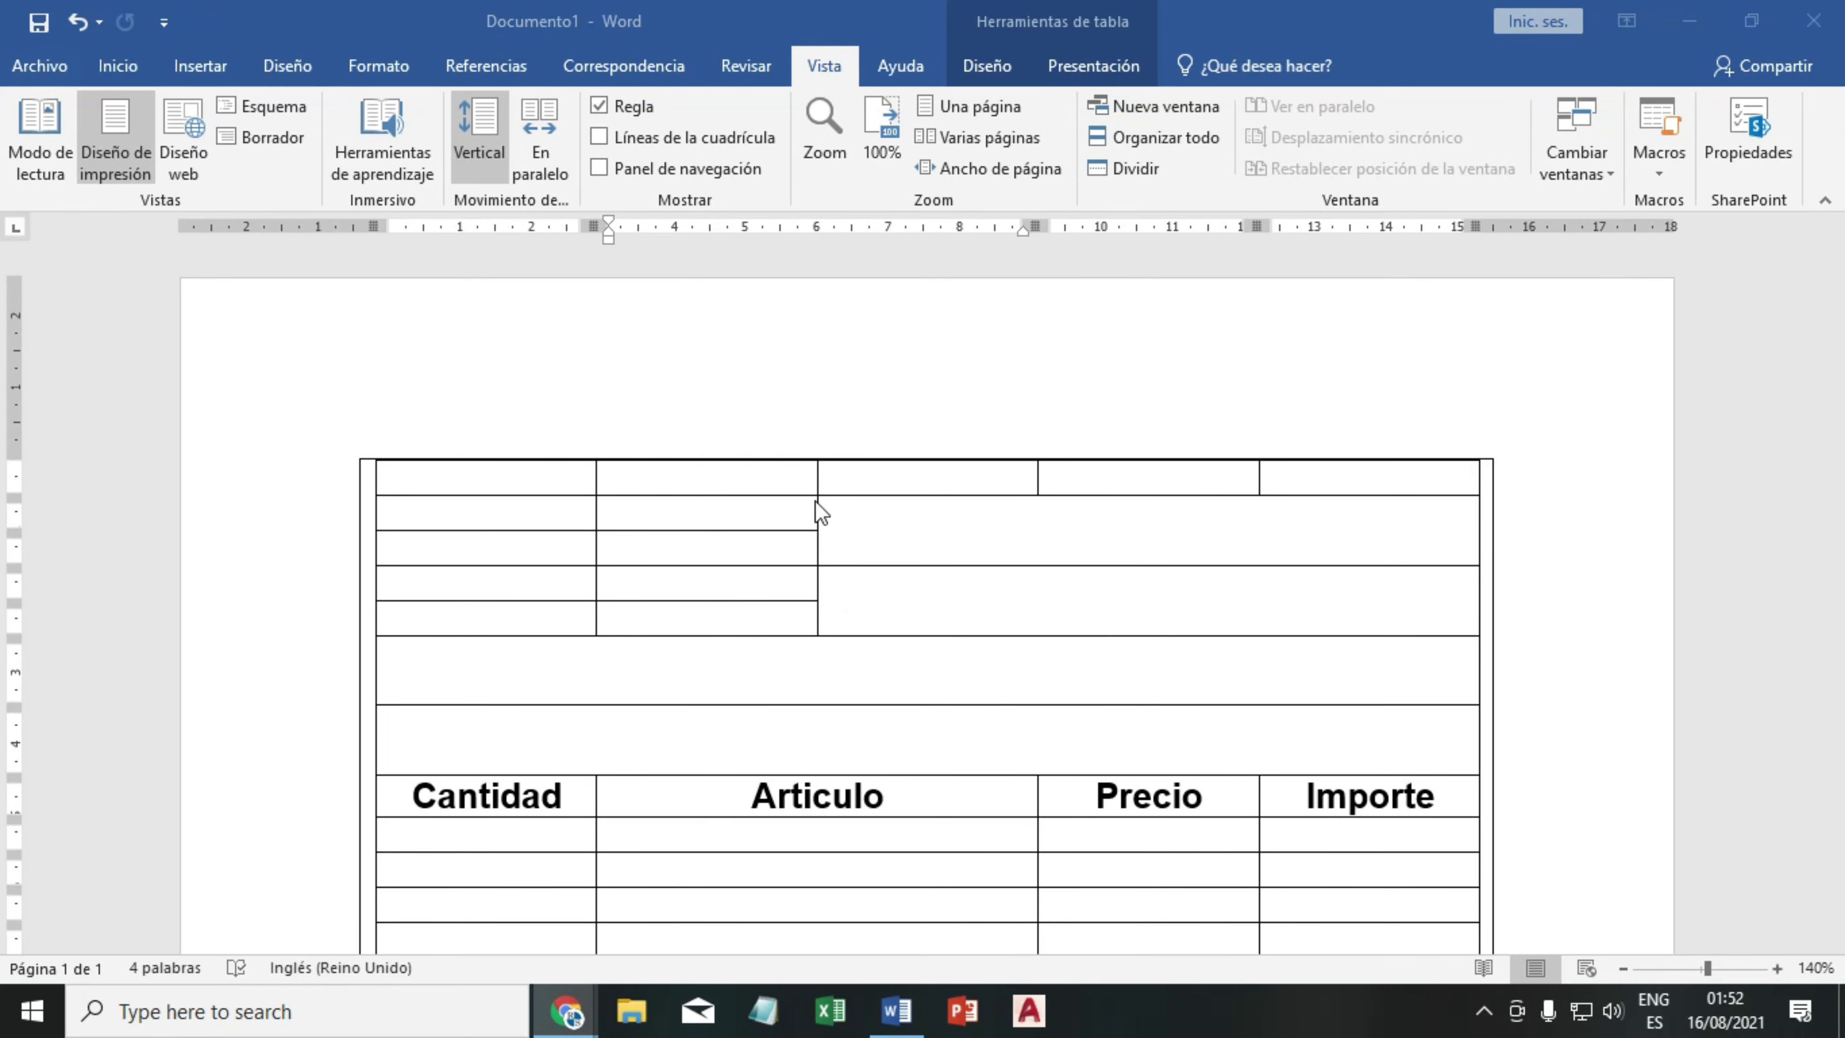
{"action": "left_click", "coordinate": [821, 477]}
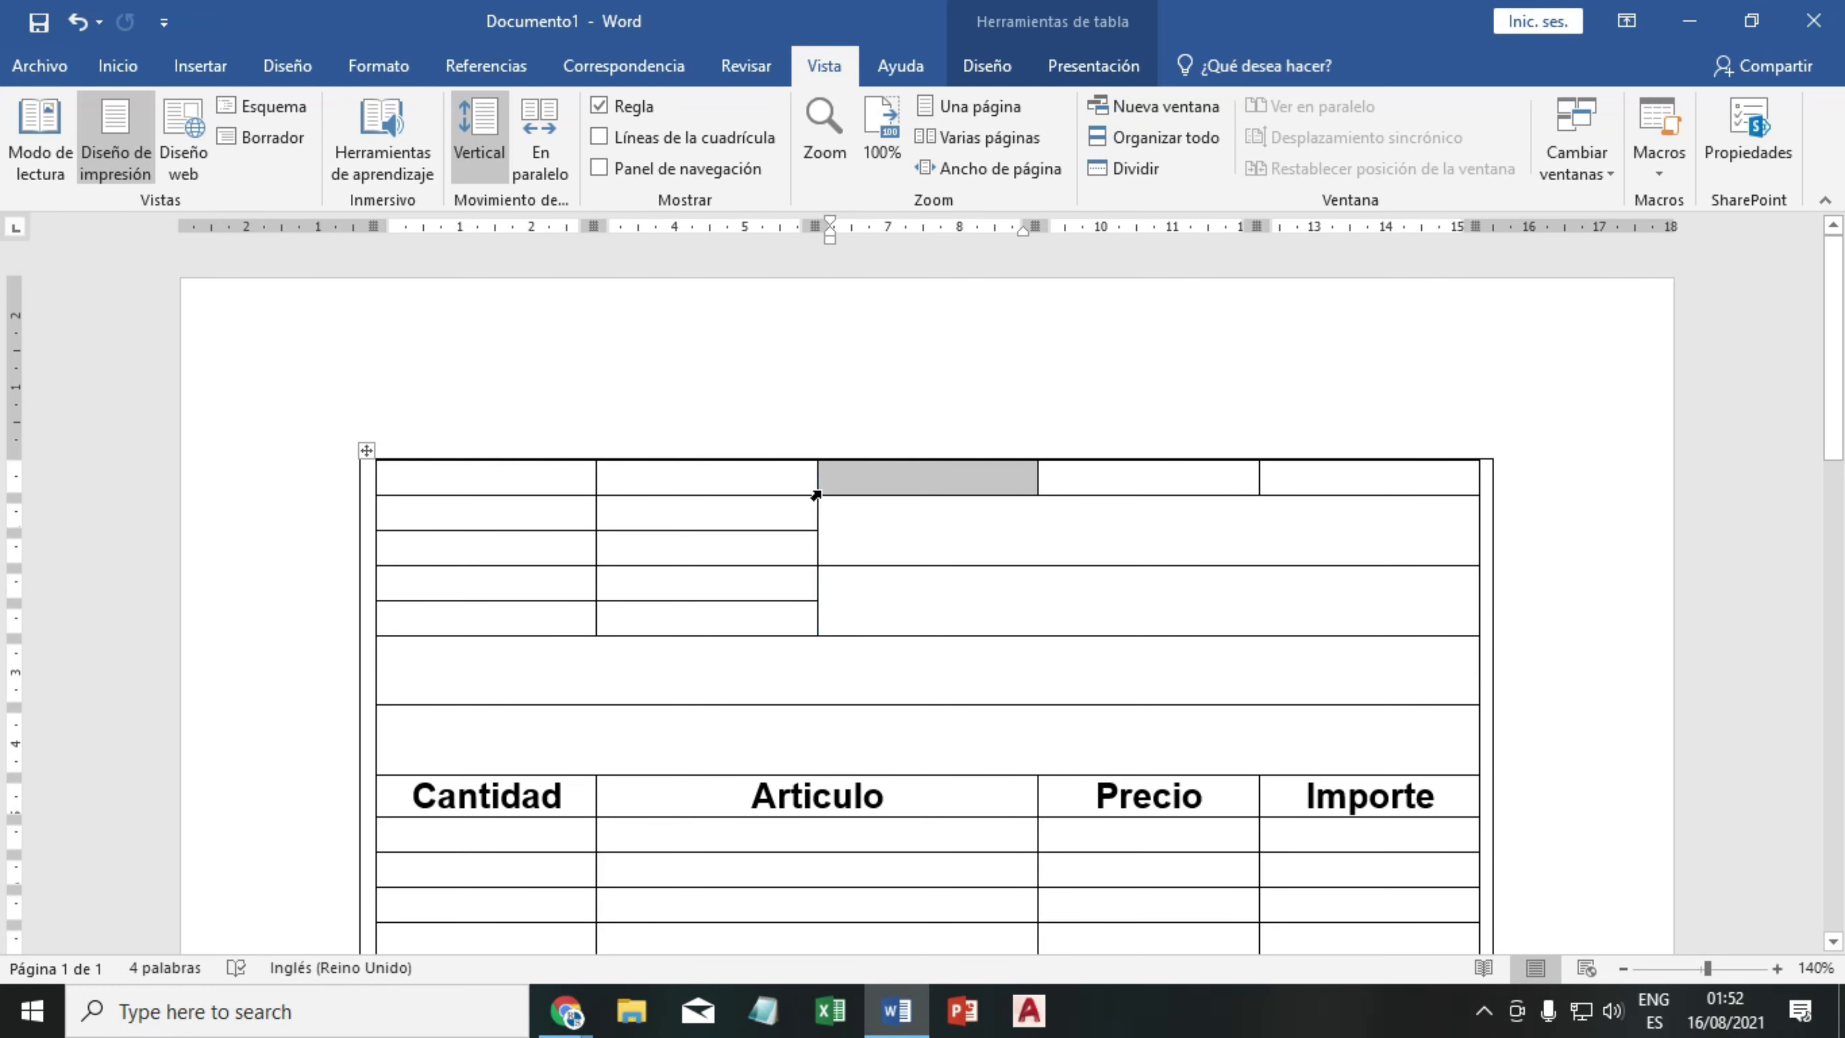
{"action": "left_click_drag", "start_coordinate": [817, 473], "coordinate": [985, 488]}
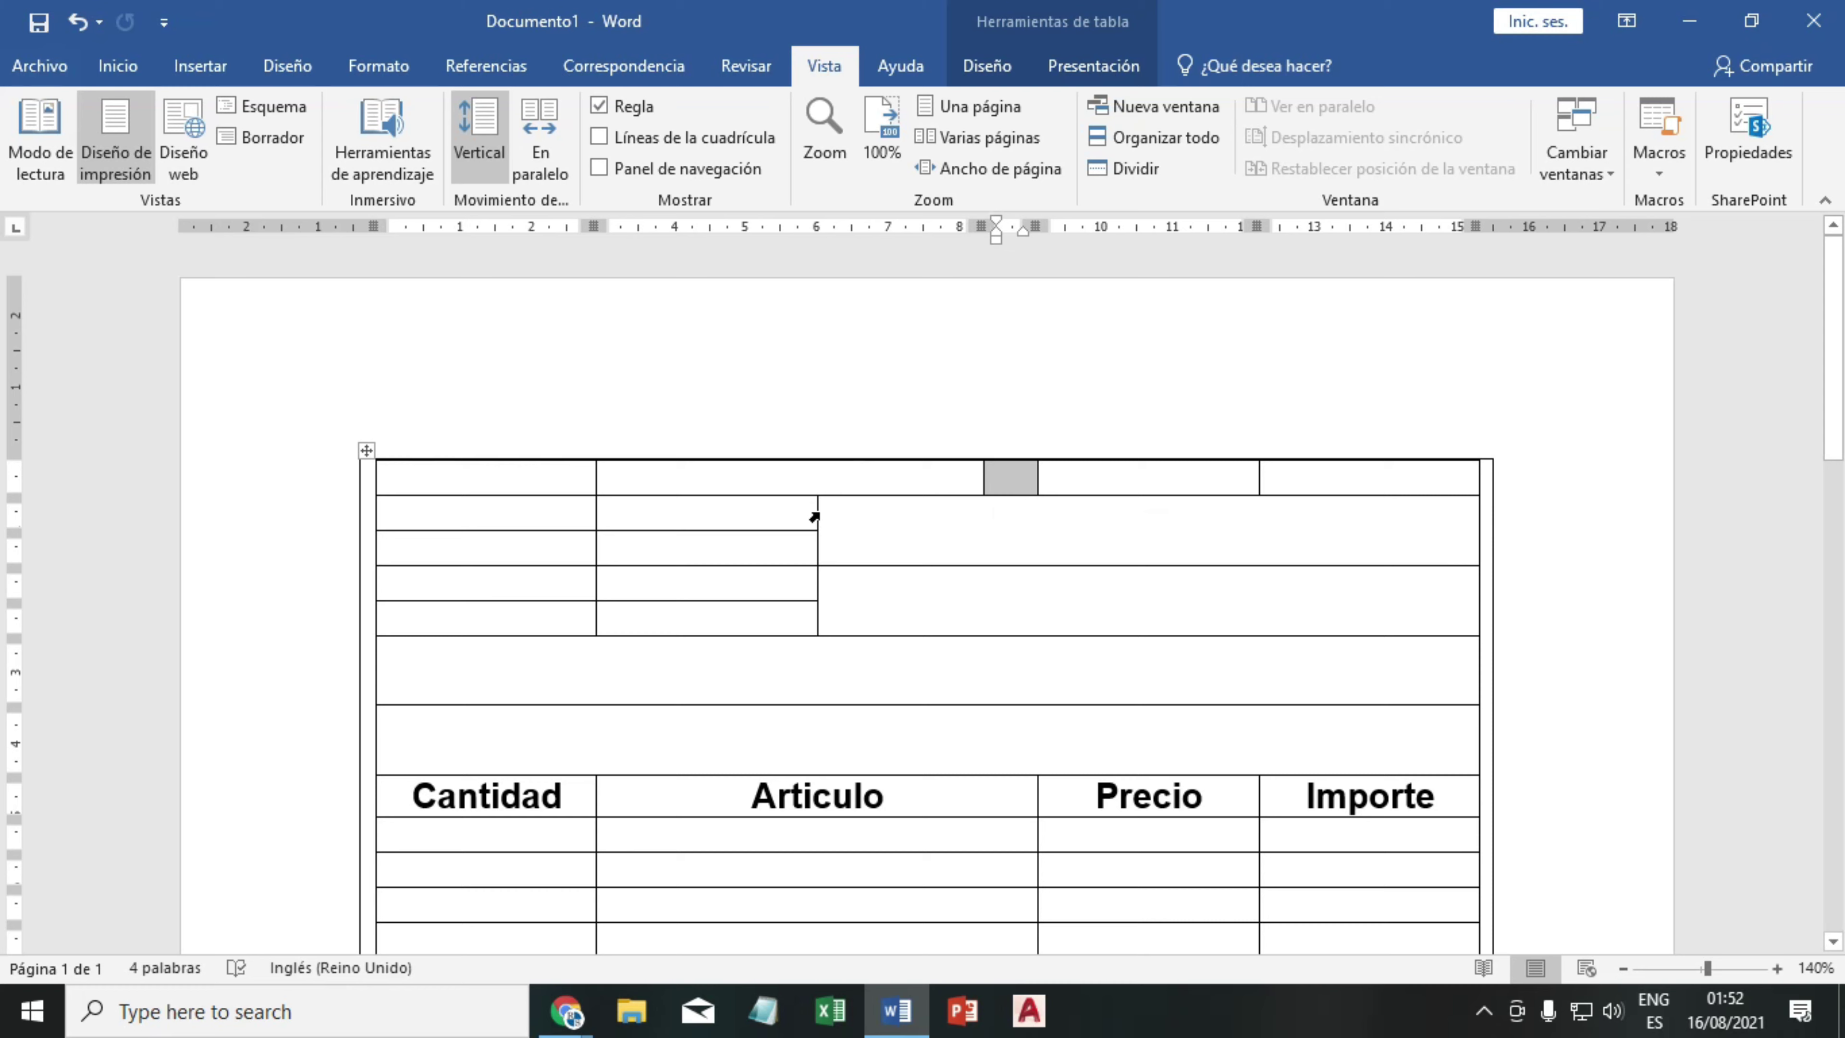
- Drag the second-column border of rows 2–5 right so it lines up with the top row's cell
{"action": "left_click_drag", "start_coordinate": [817, 512], "coordinate": [981, 530]}
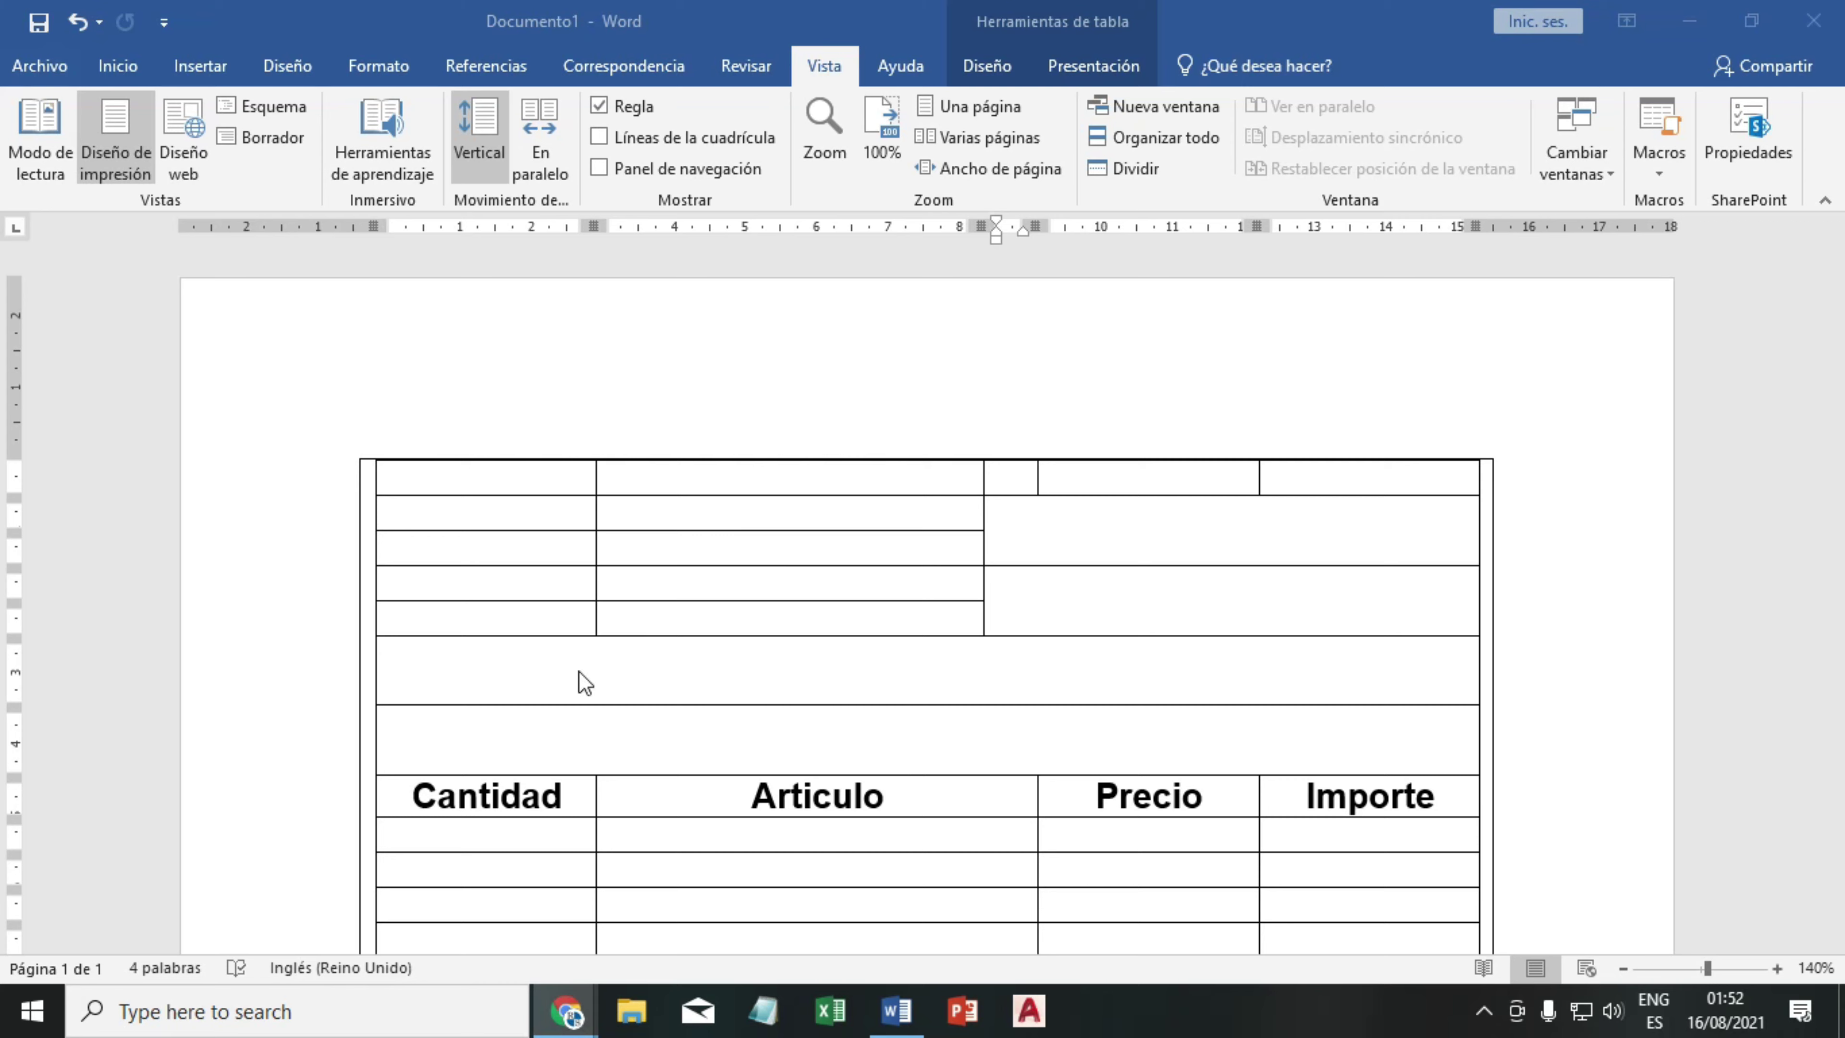
{"action": "left_click", "coordinate": [544, 520]}
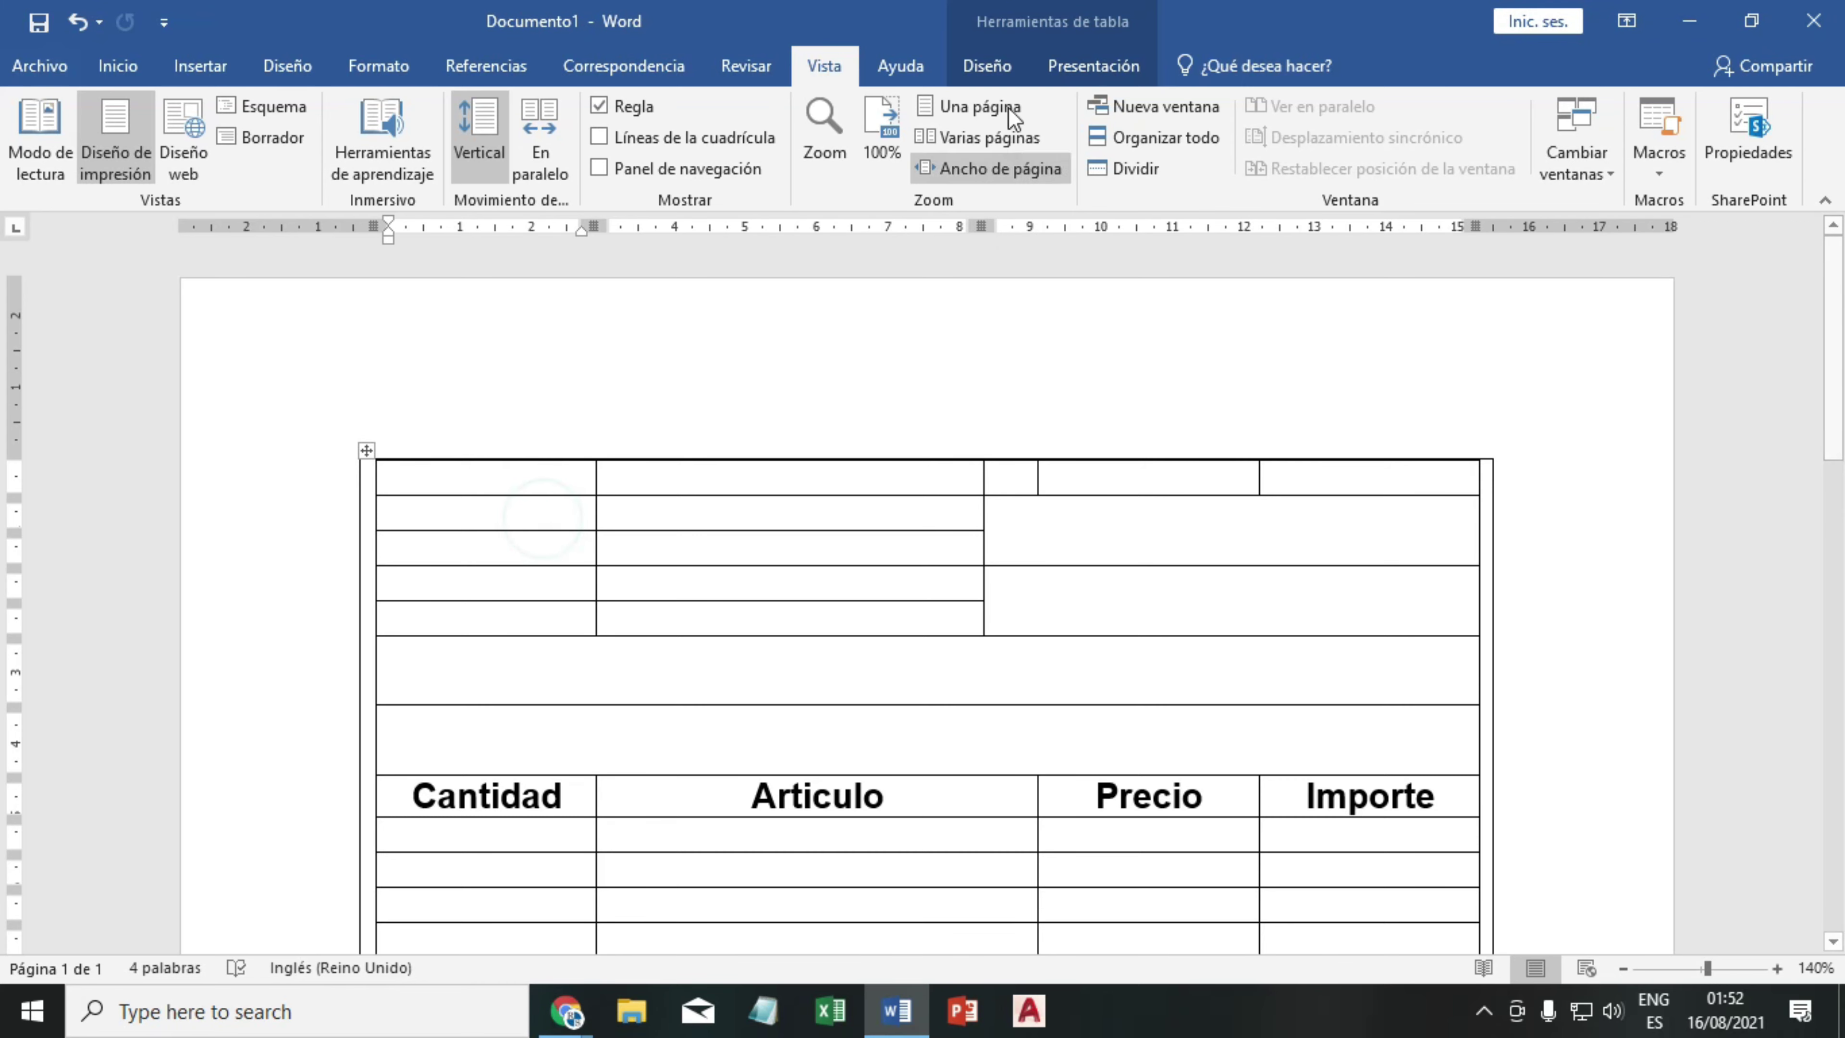
{"action": "left_click", "coordinate": [1067, 64]}
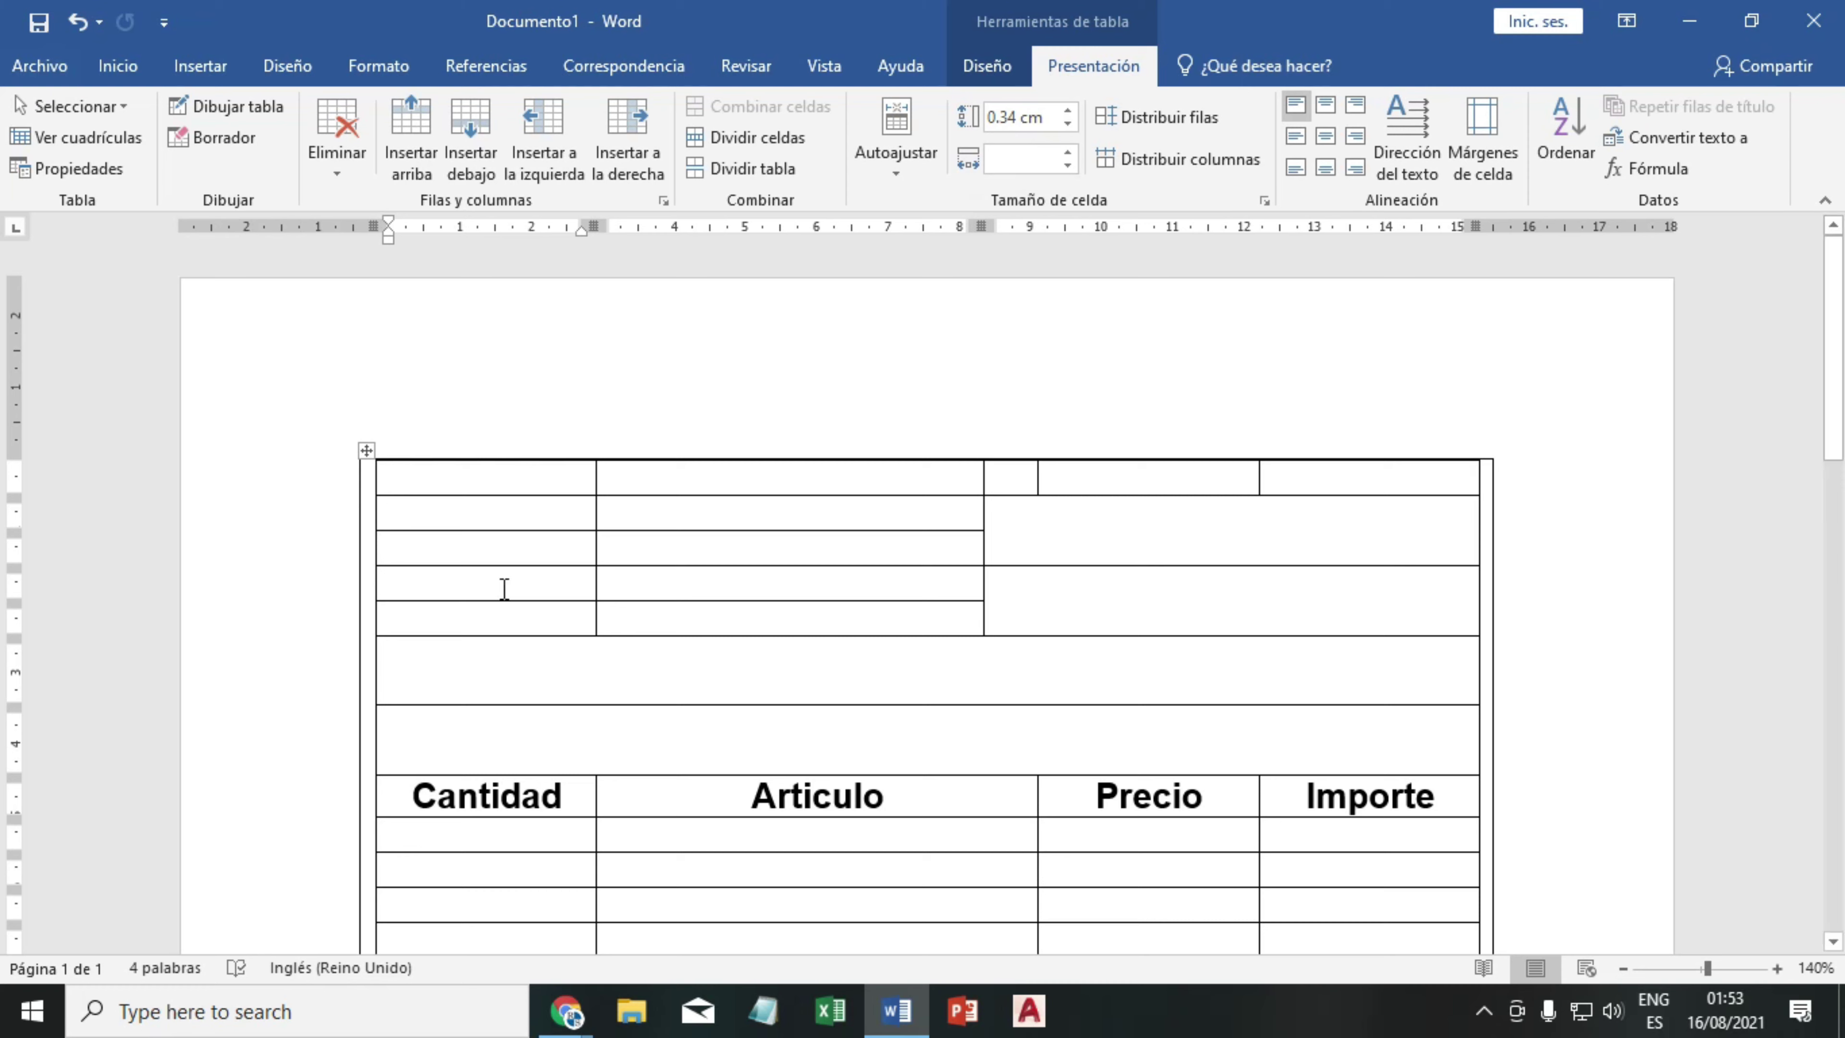
- Set the left cells of upper rows 2–5 to a 0.4 cm row height
{"action": "mouse_move", "coordinate": [458, 513]}
{"action": "left_mouse_down"}
{"action": "mouse_move", "coordinate": [1066, 614]}
{"action": "mouse_move", "coordinate": [981, 629]}
{"action": "left_mouse_up"}
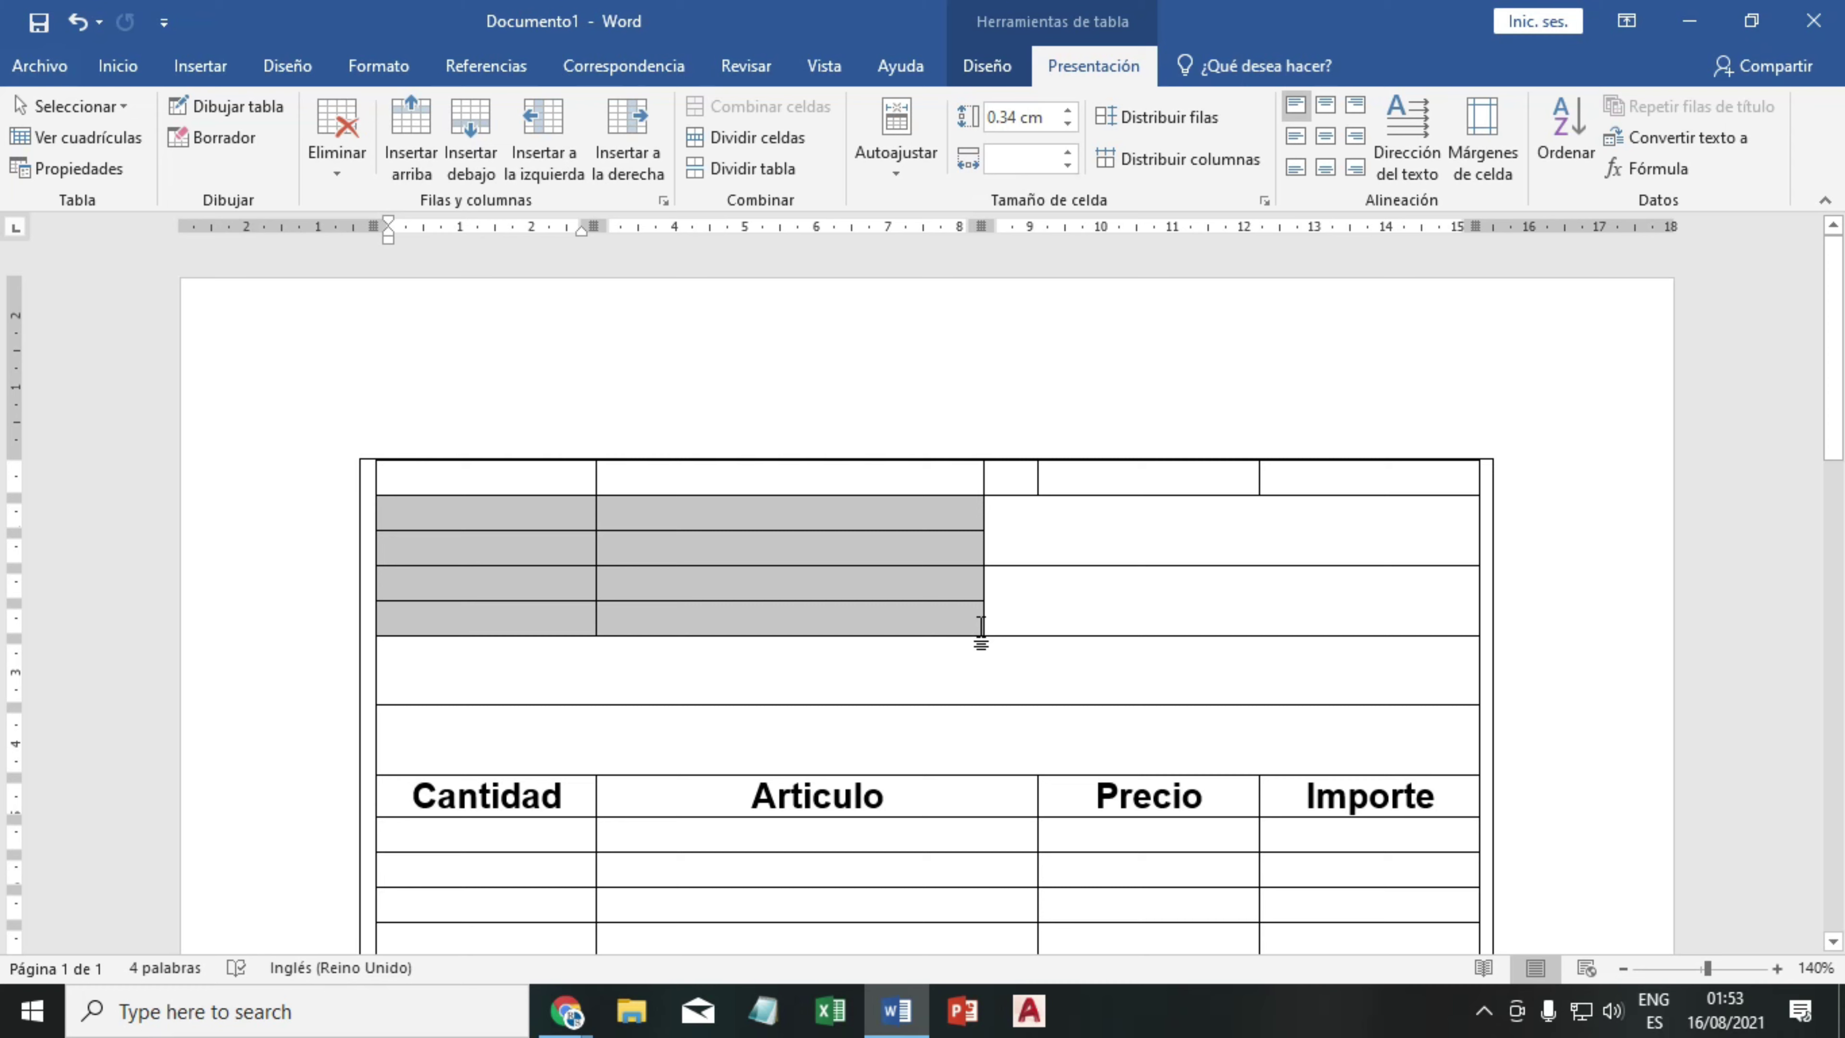
{"action": "left_click_drag", "start_coordinate": [979, 616], "coordinate": [979, 618]}
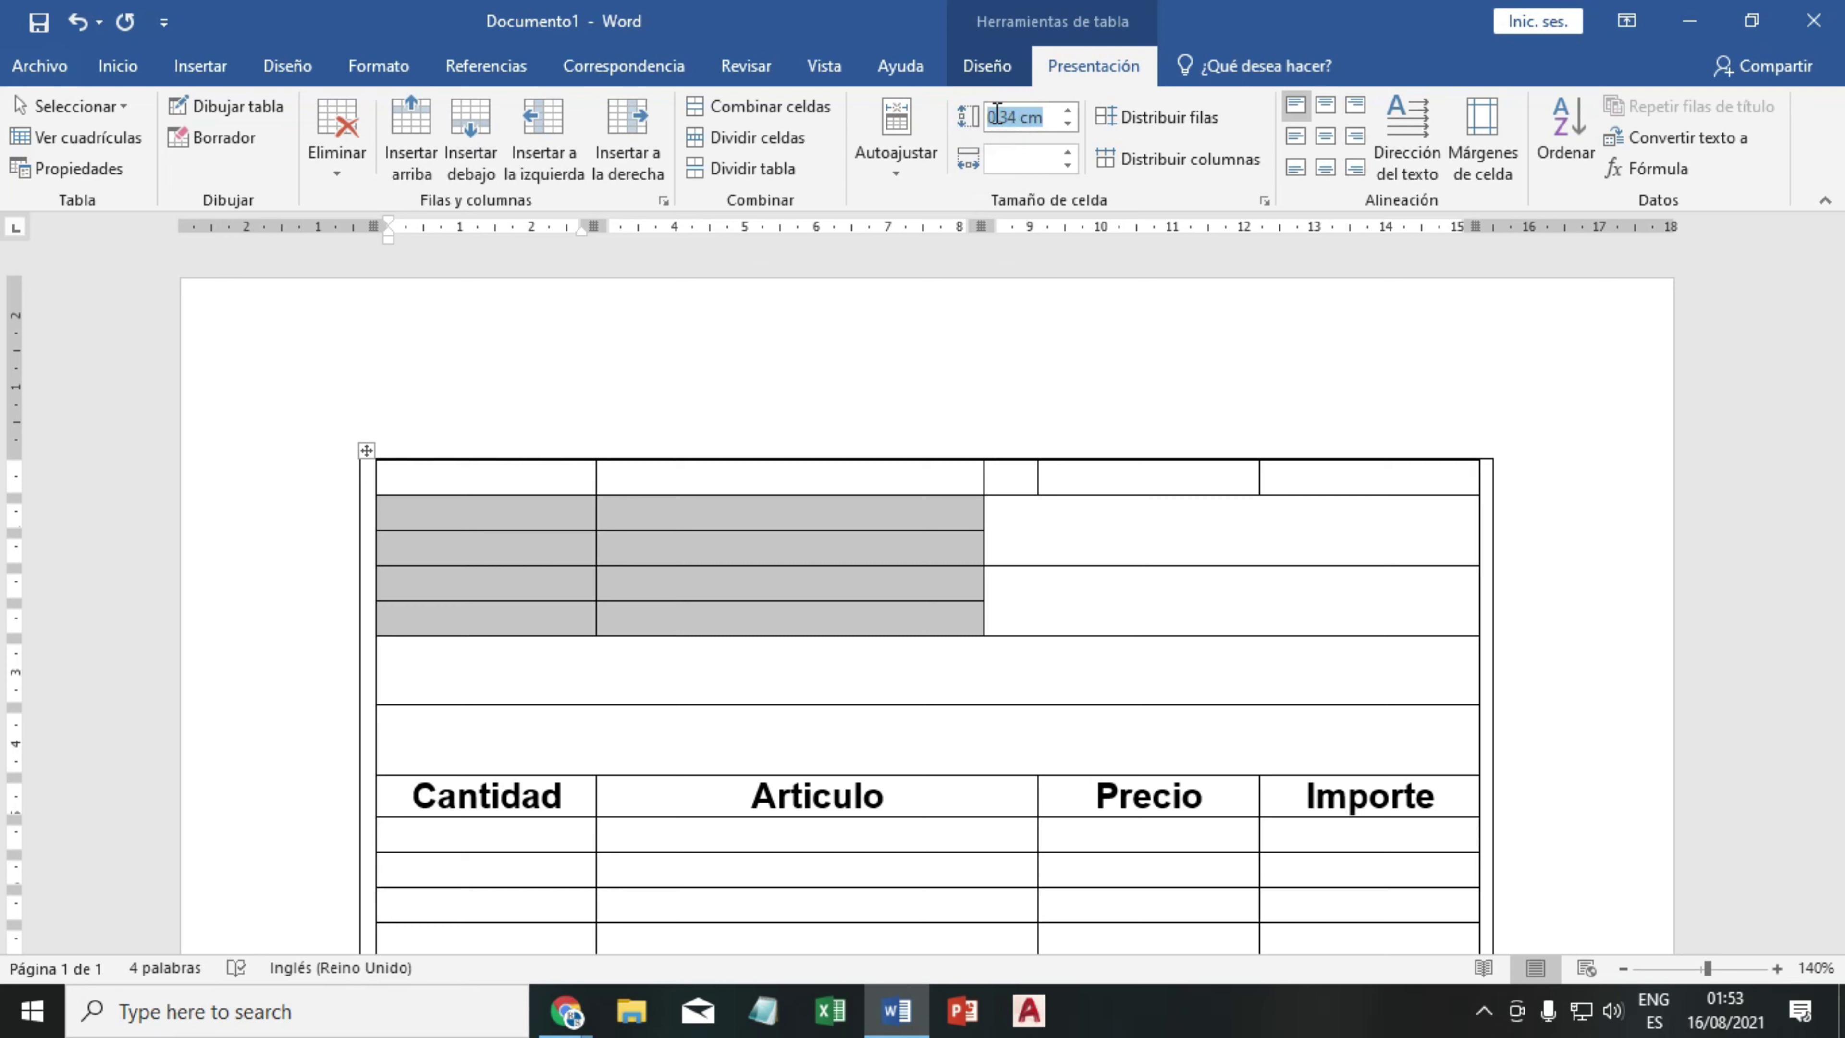
{"action": "type", "text": "0.4"}
{"action": "key", "text": "Return"}
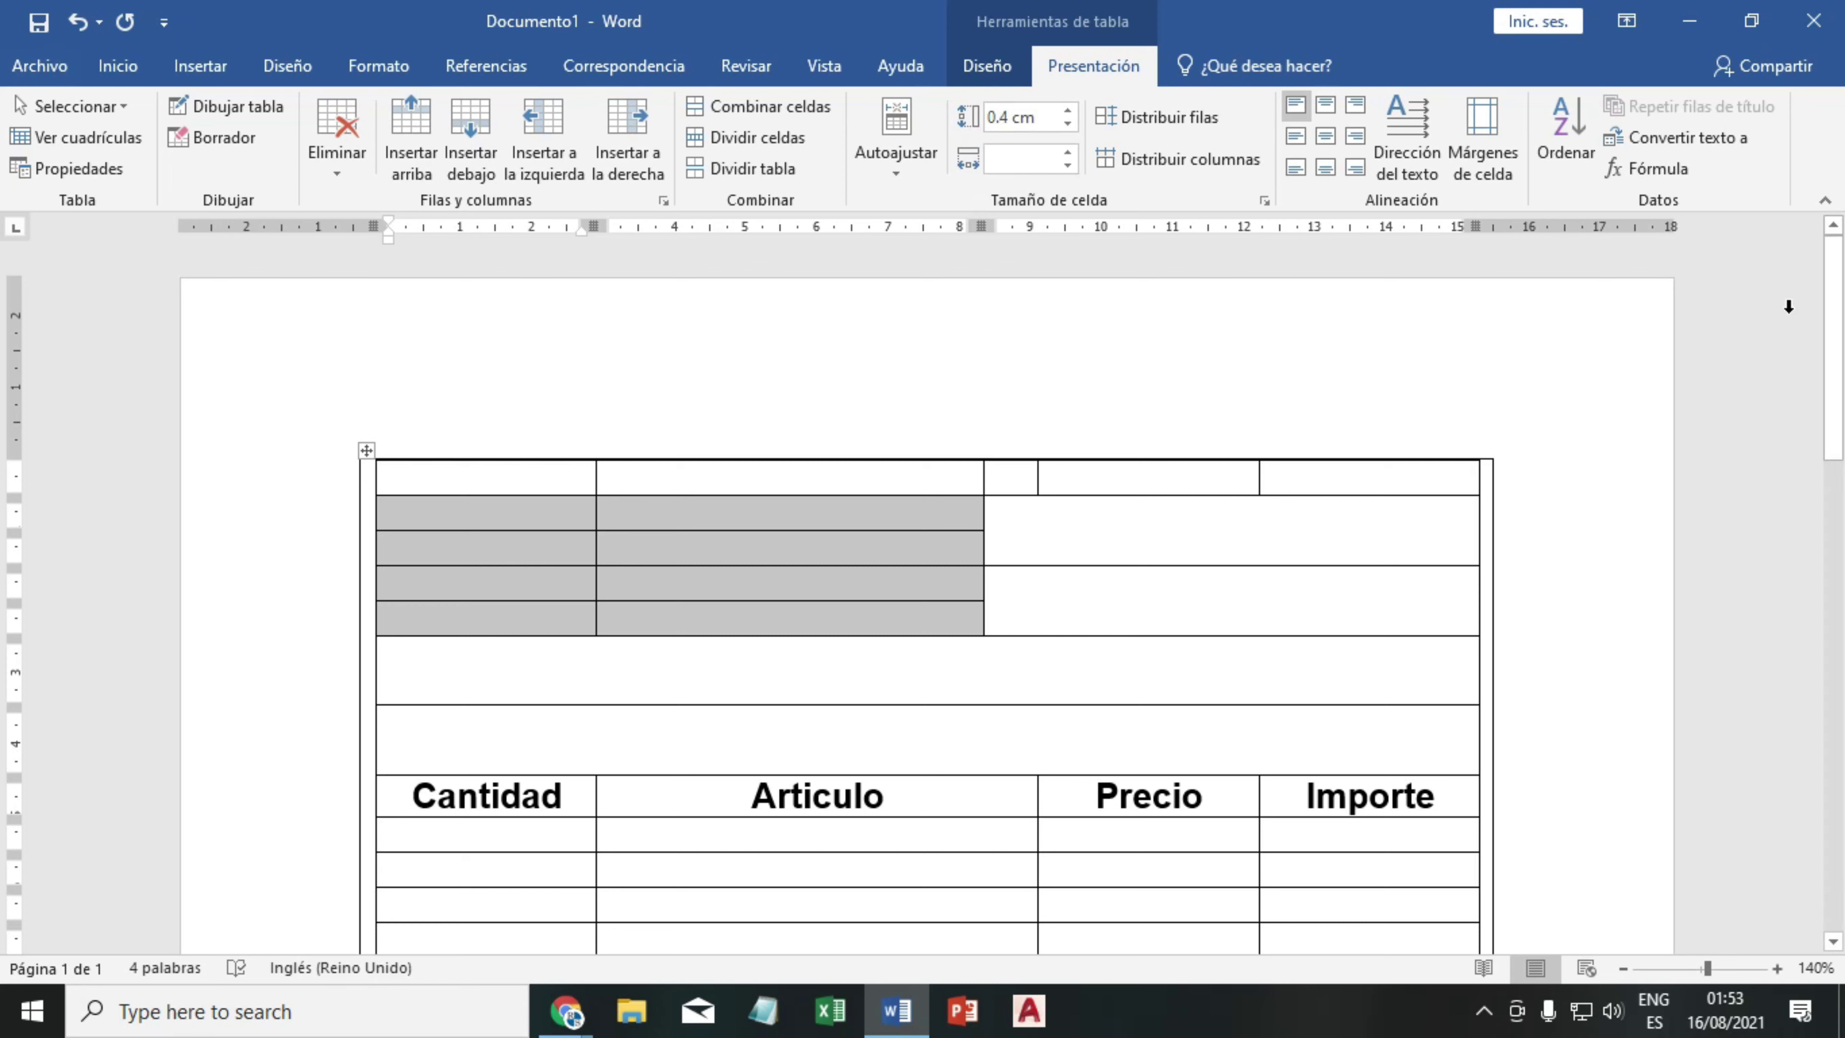
{"action": "left_click", "coordinate": [914, 515]}
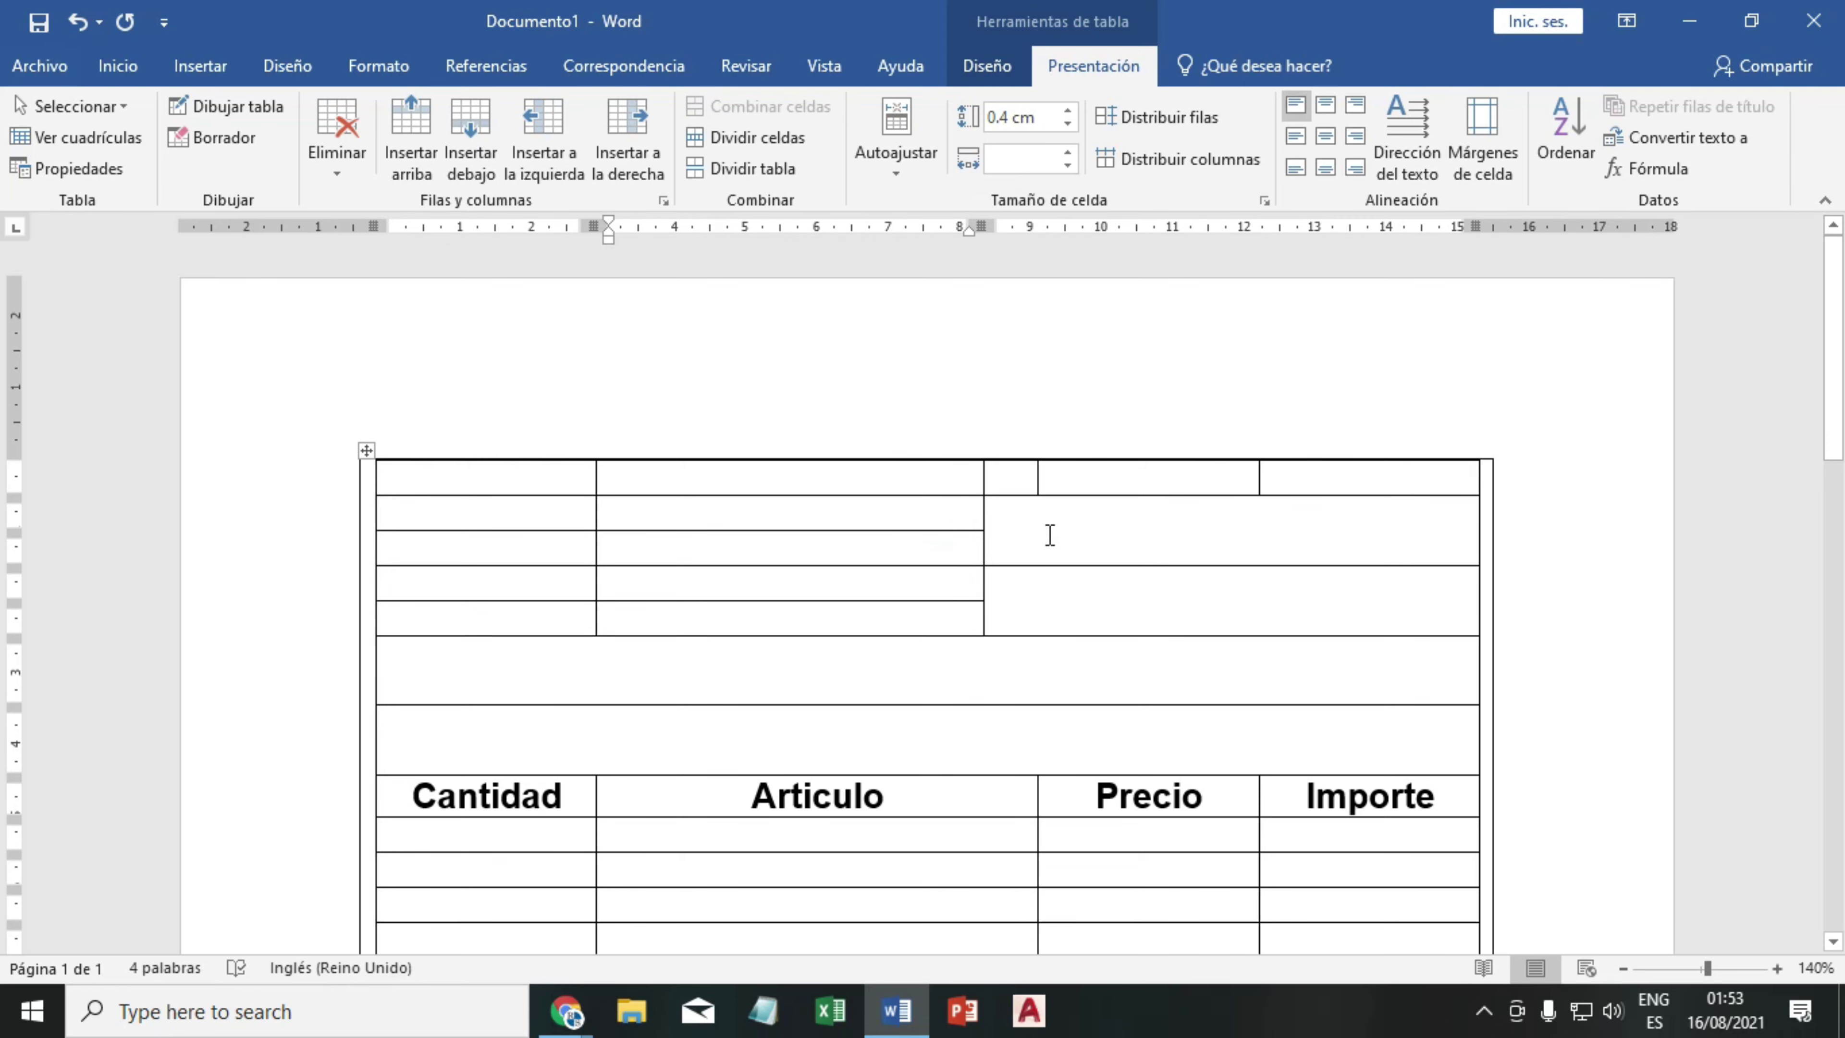
- With Borrador, erase the bottom row's left and right borders and its four inner dividers
{"action": "scroll", "coordinate": [215, 609], "scroll_direction": "down", "scroll_amount": 5}
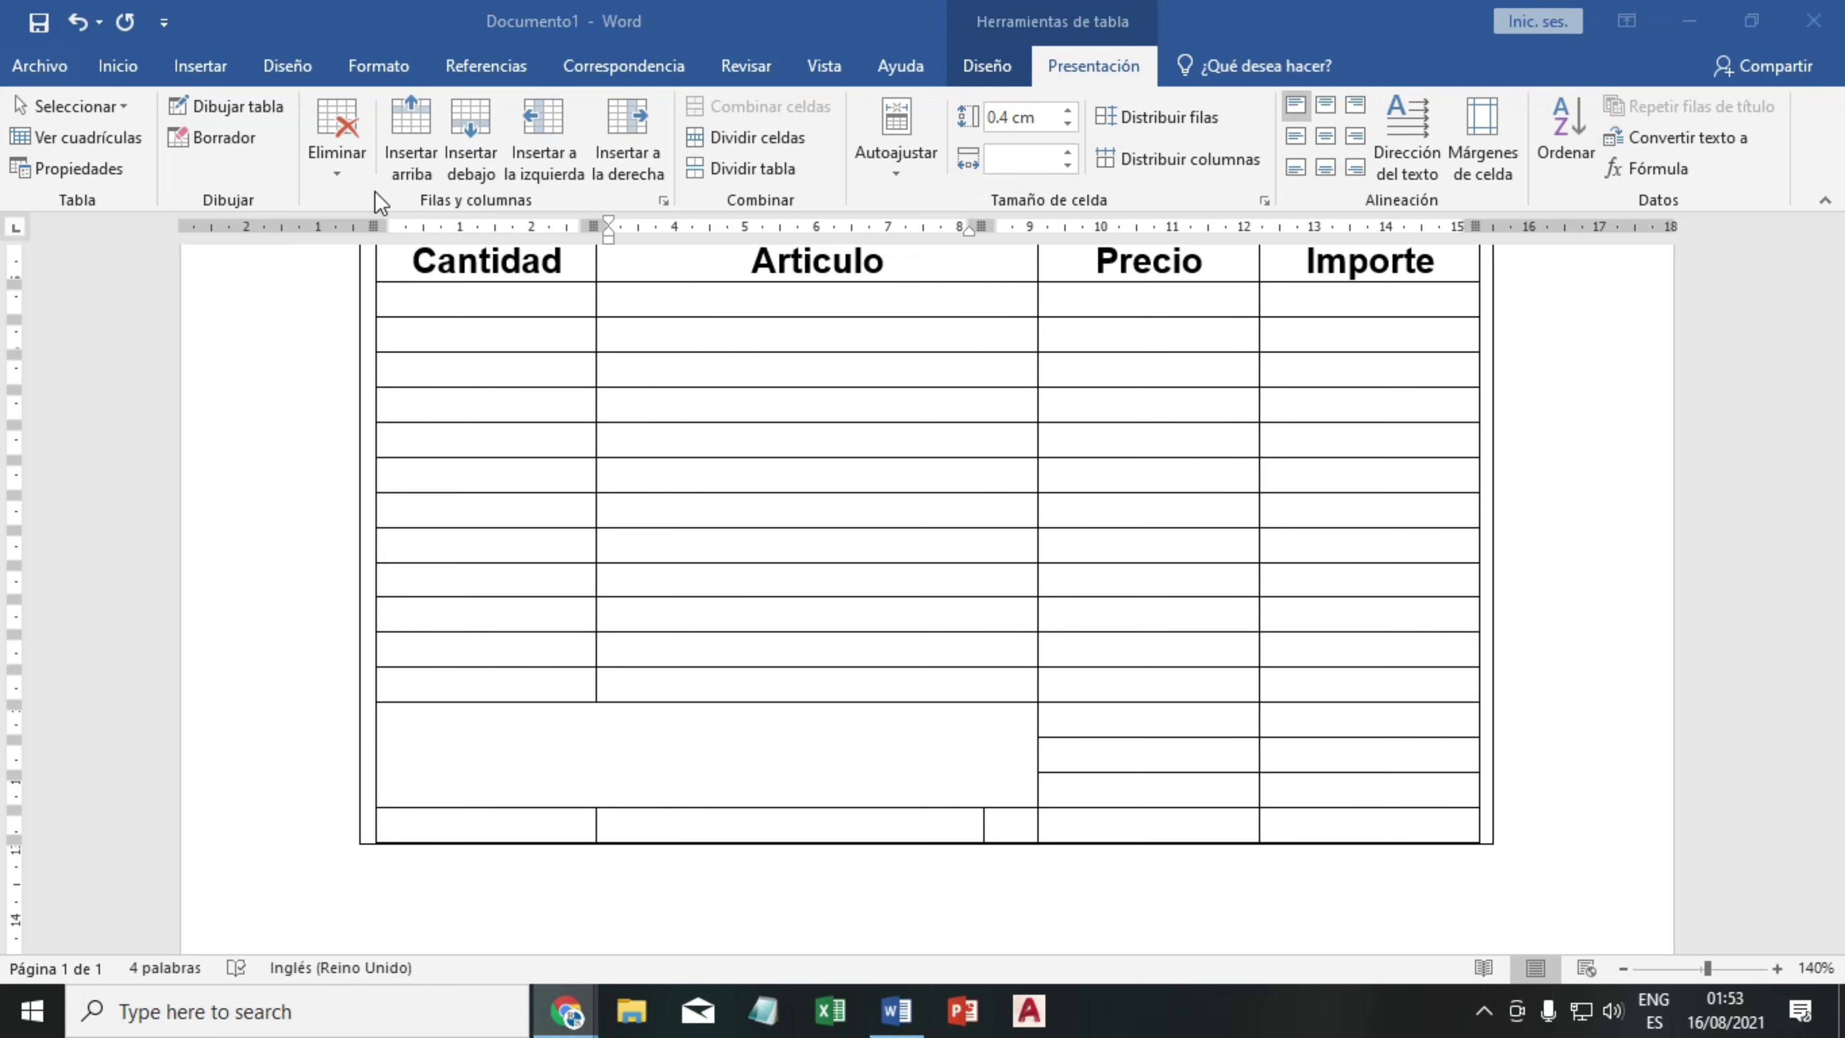
{"action": "left_click", "coordinate": [212, 151]}
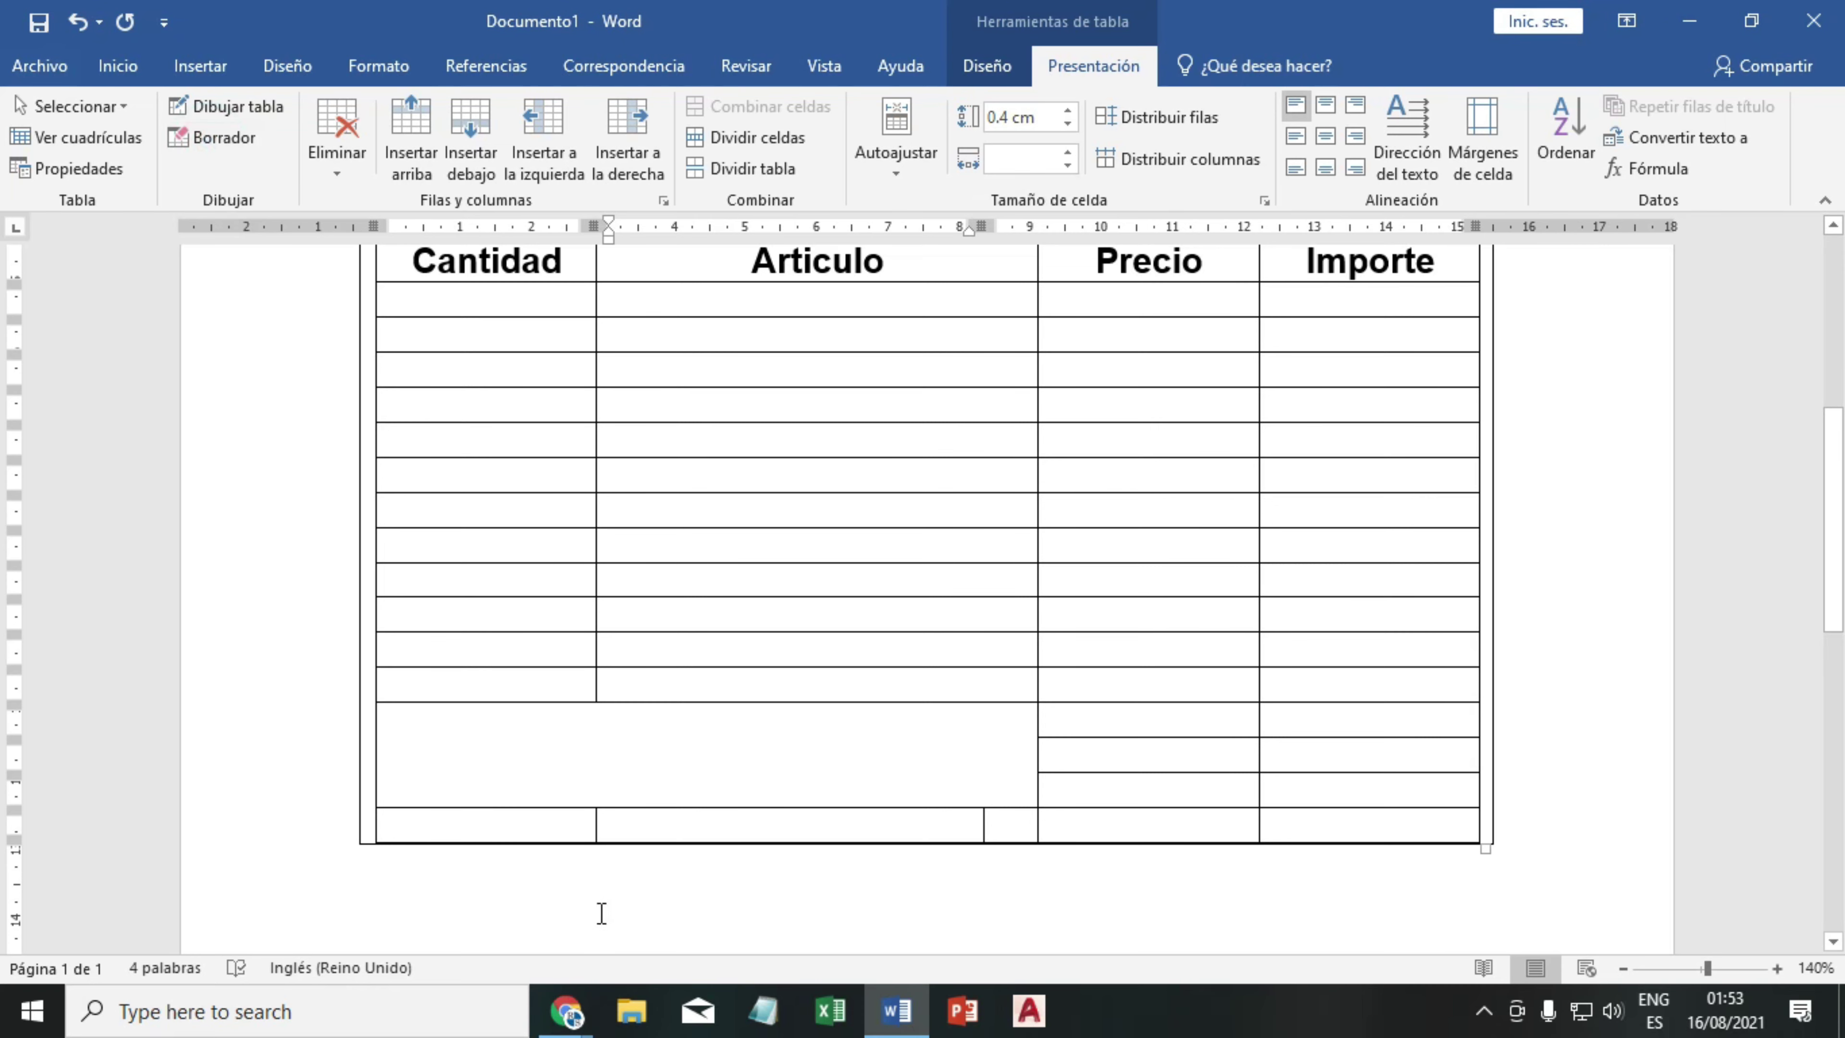
{"action": "left_click", "coordinate": [218, 137]}
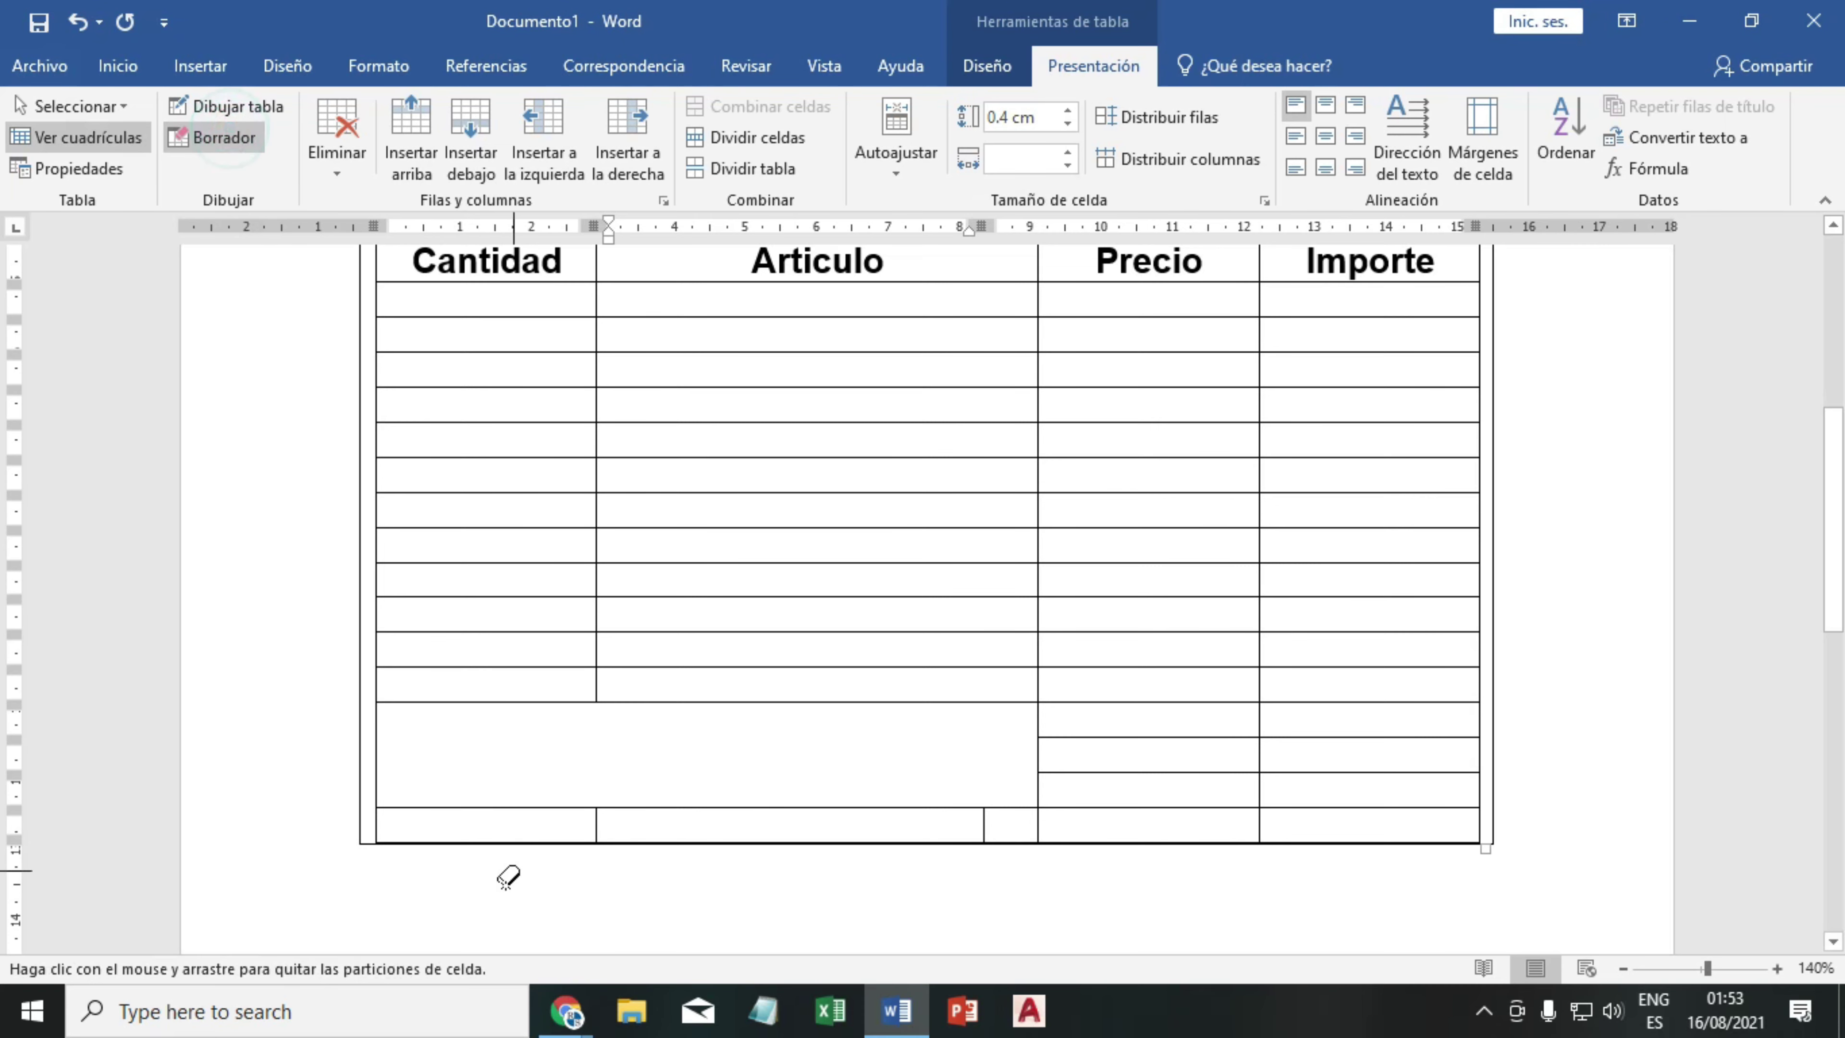
{"action": "left_click", "coordinate": [378, 823]}
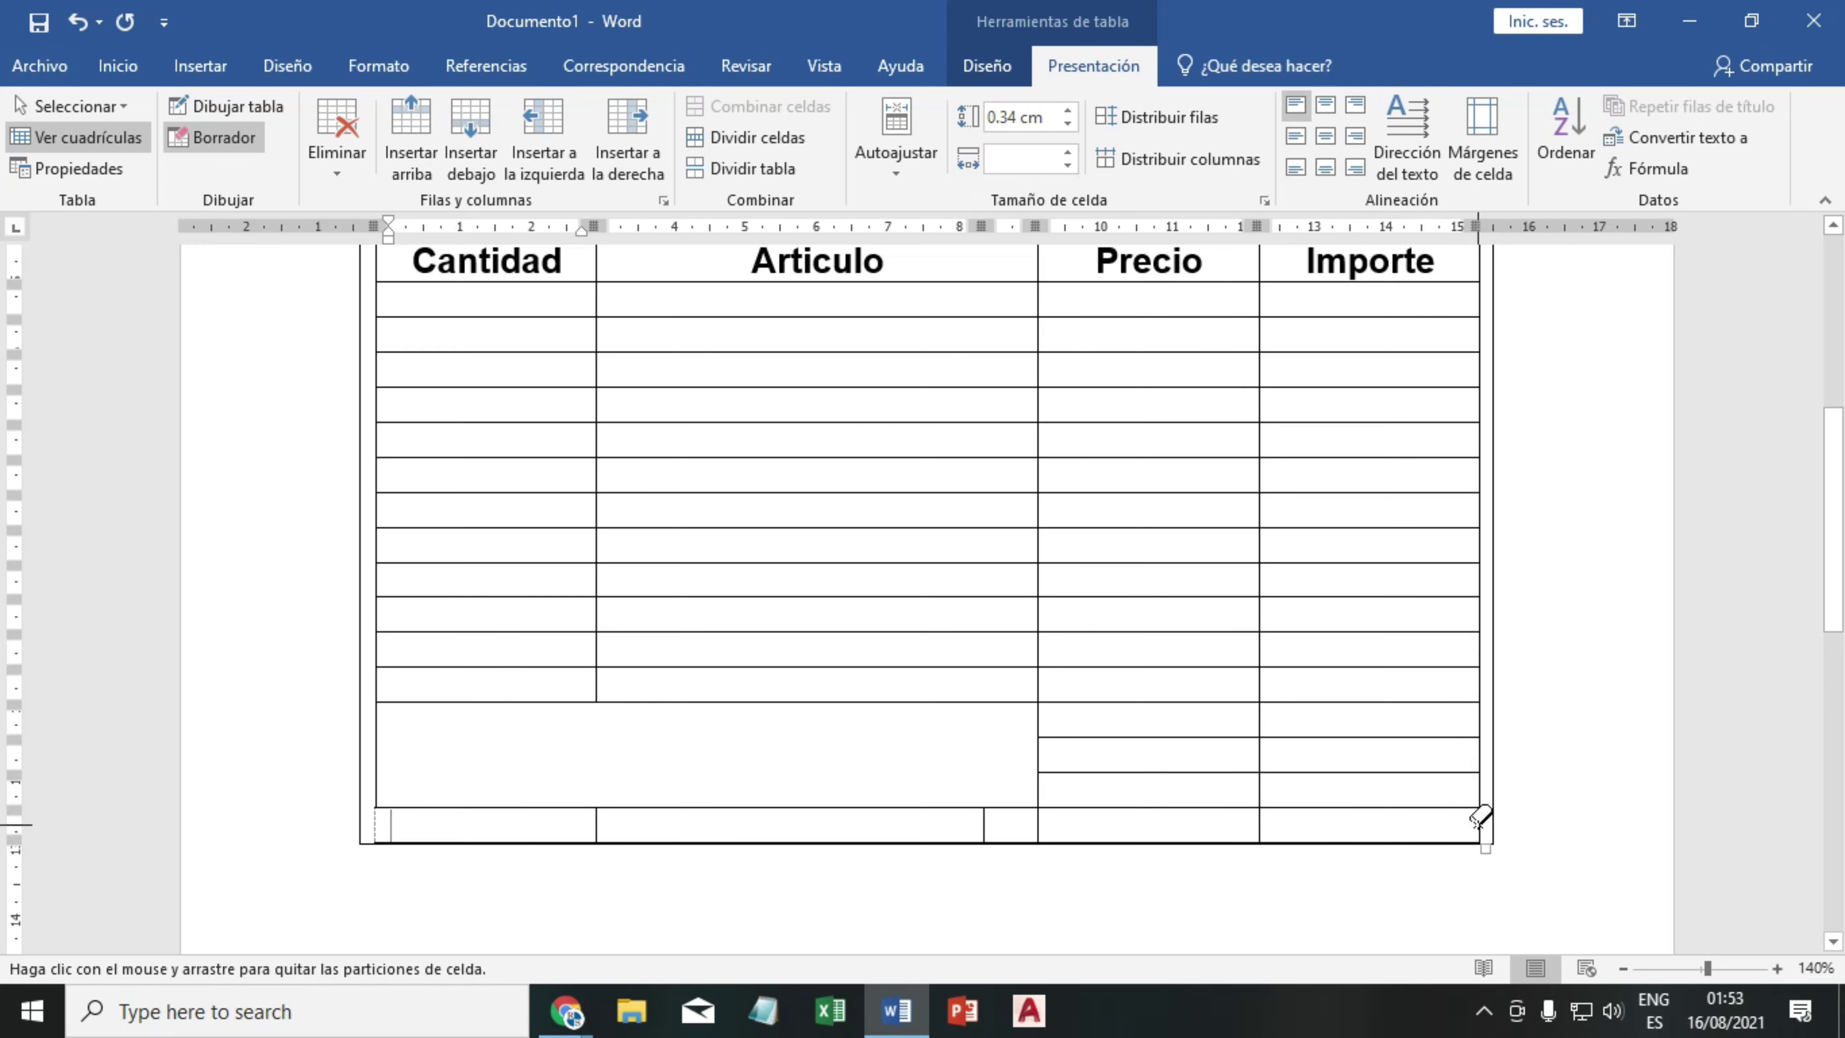
{"action": "left_click", "coordinate": [1481, 818]}
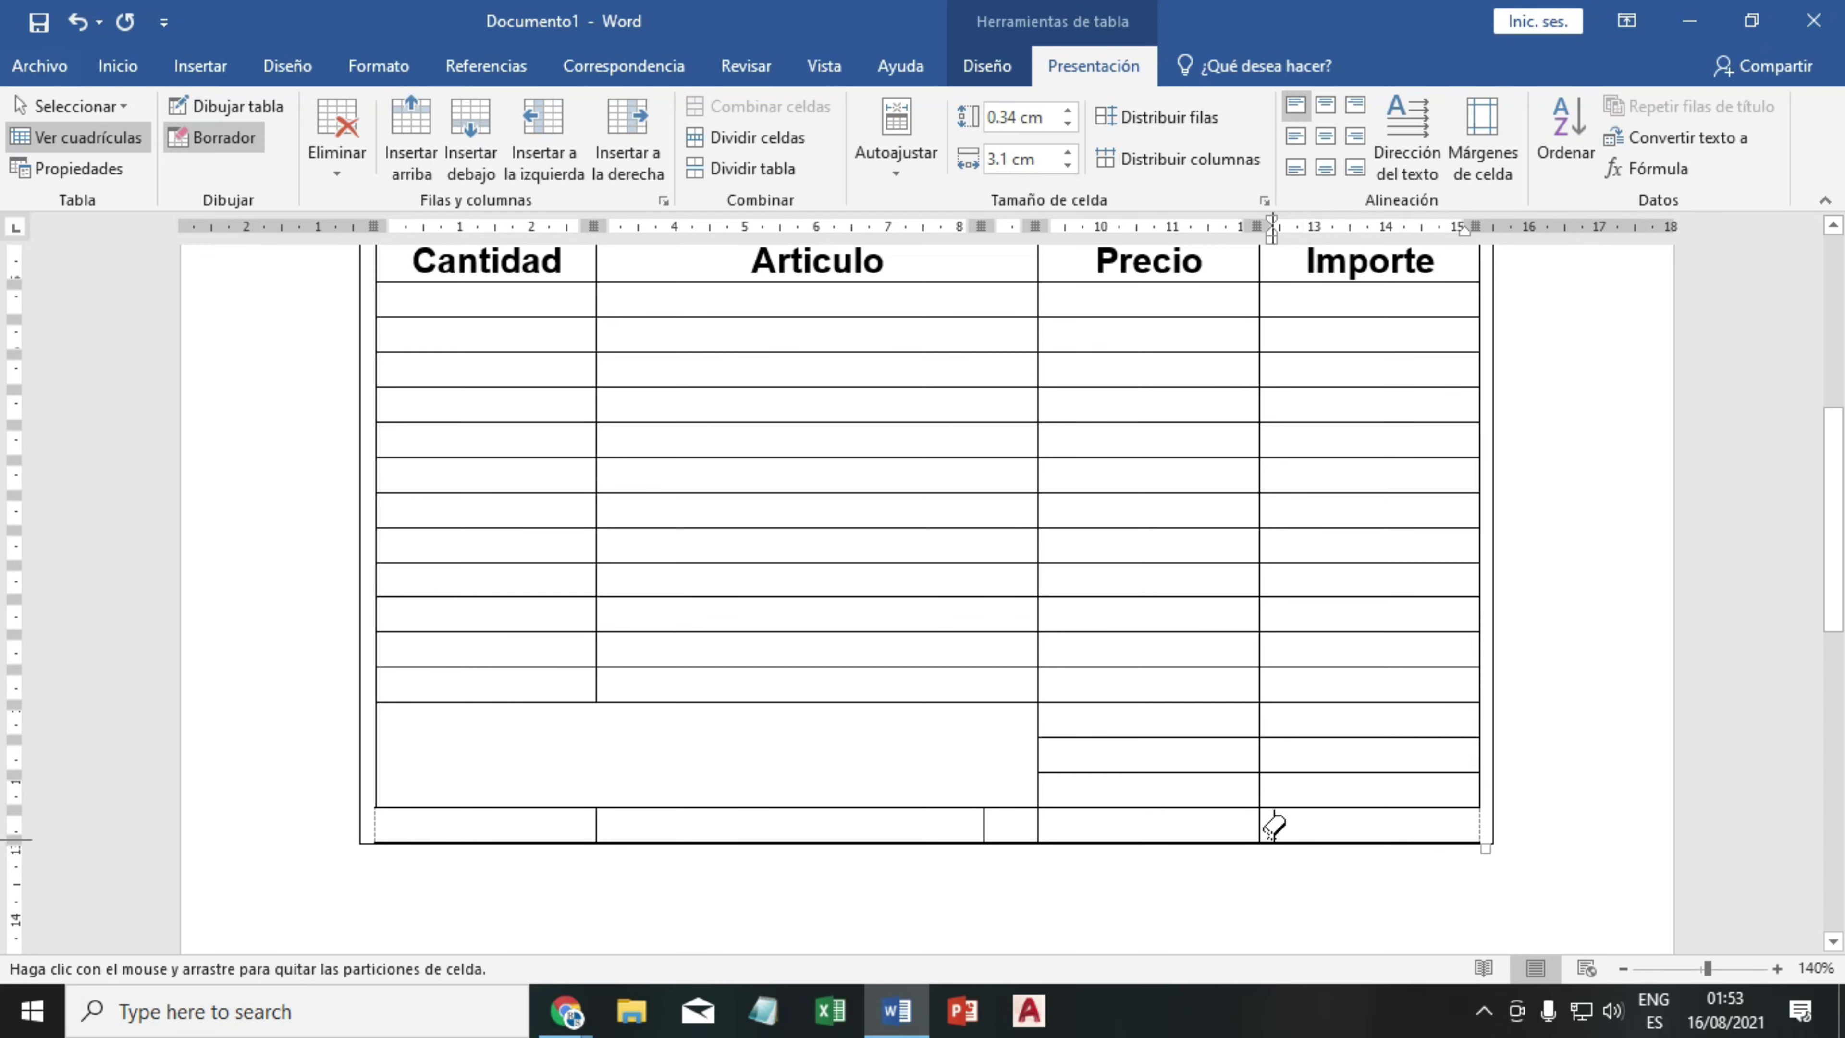
{"action": "left_click", "coordinate": [1260, 828]}
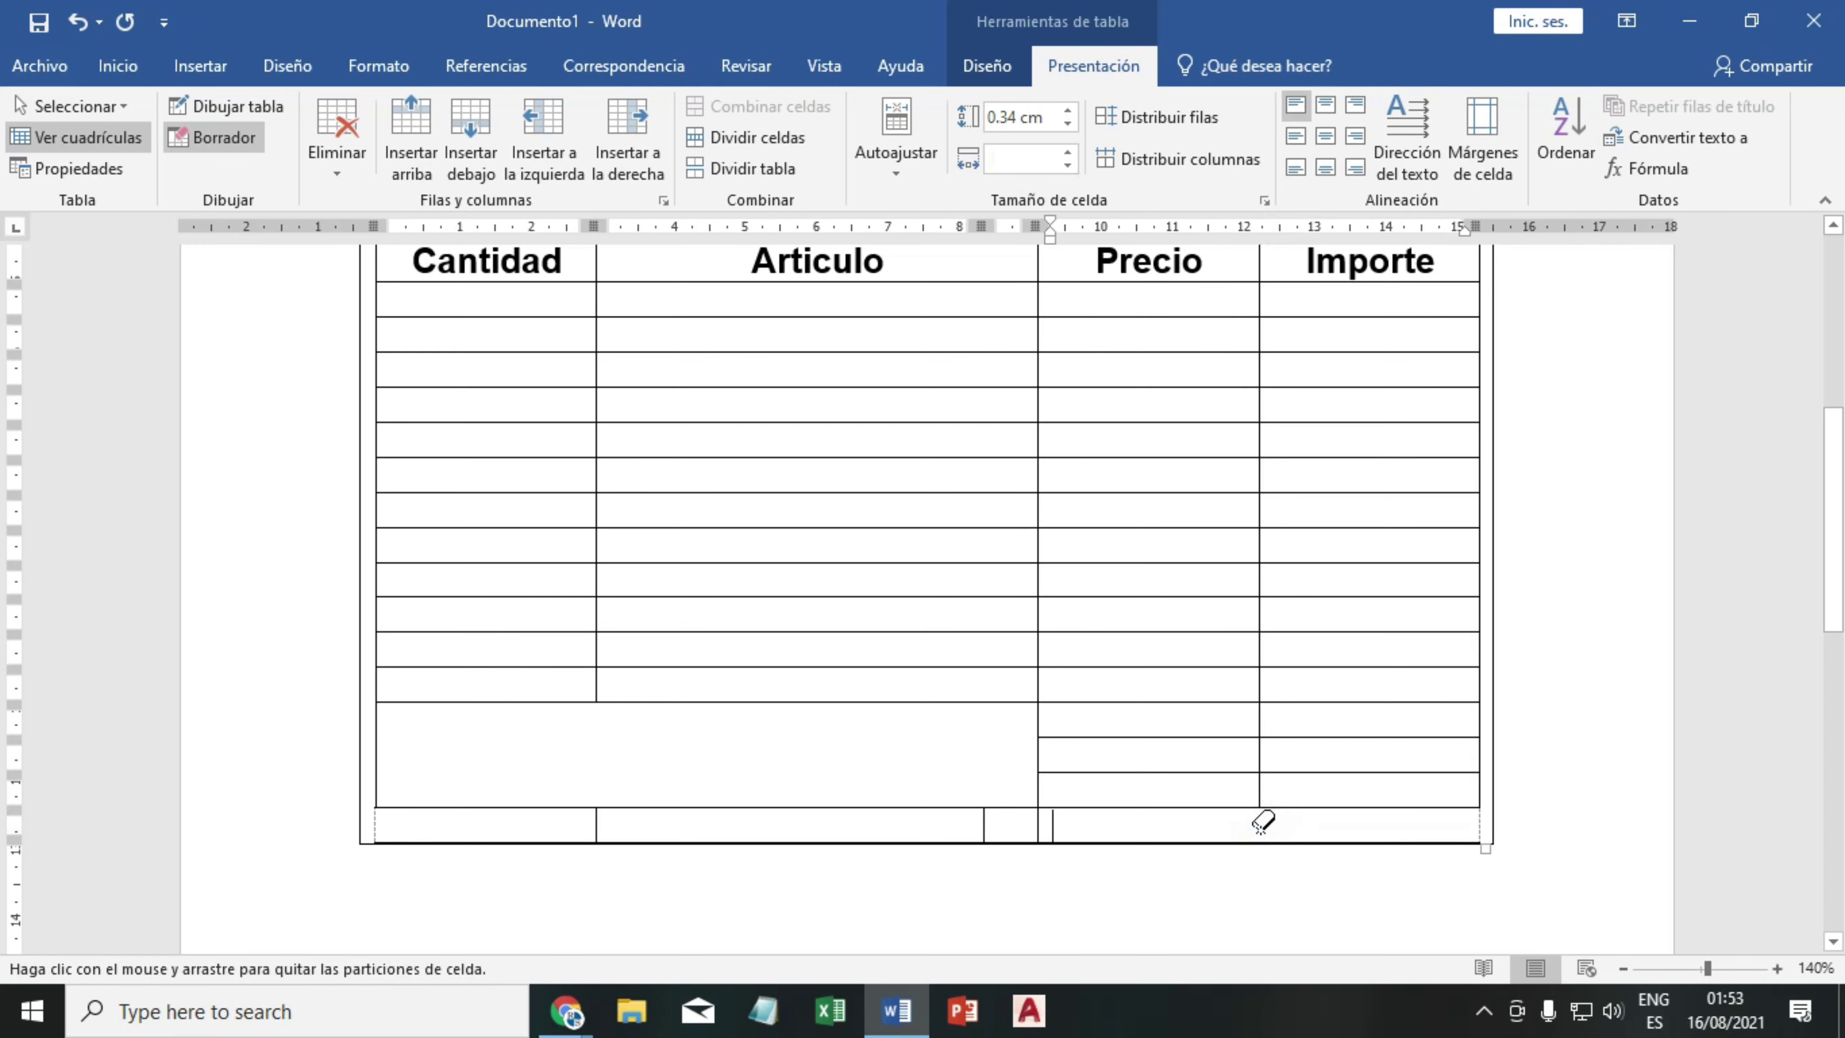
{"action": "left_click", "coordinate": [1041, 829]}
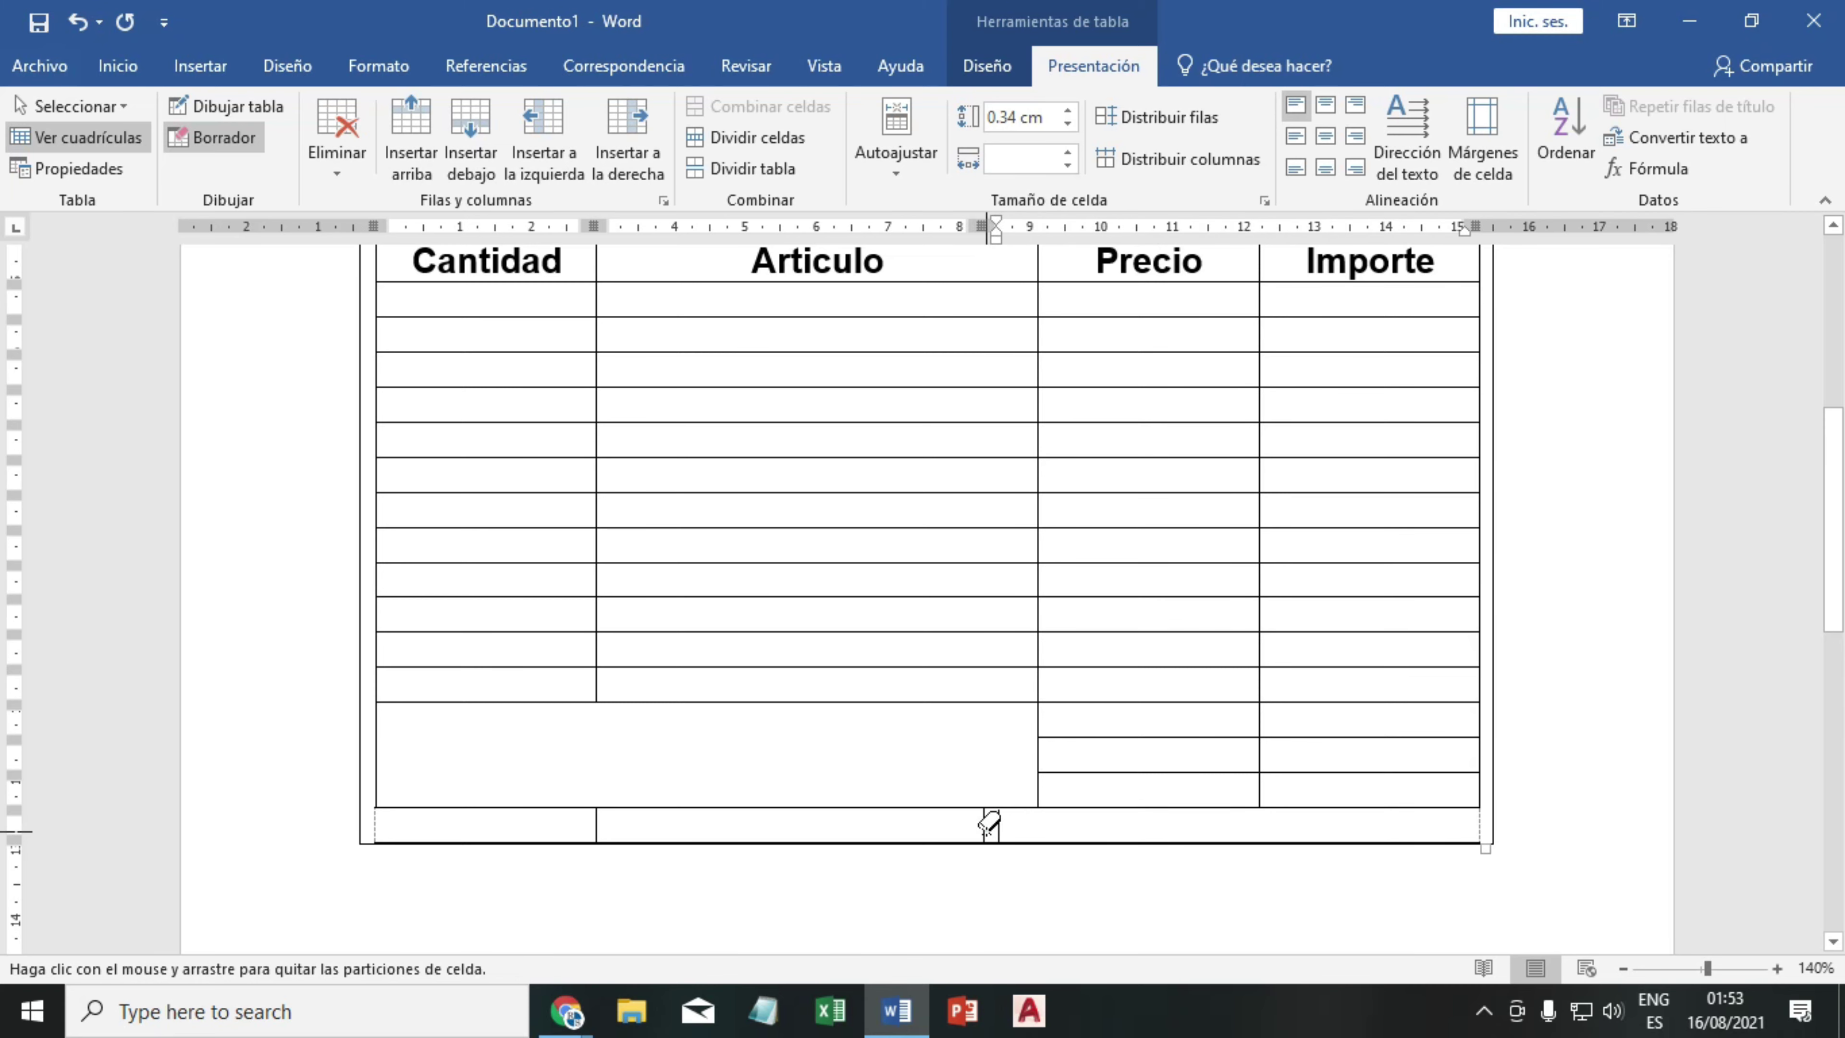
{"action": "left_click", "coordinate": [989, 825]}
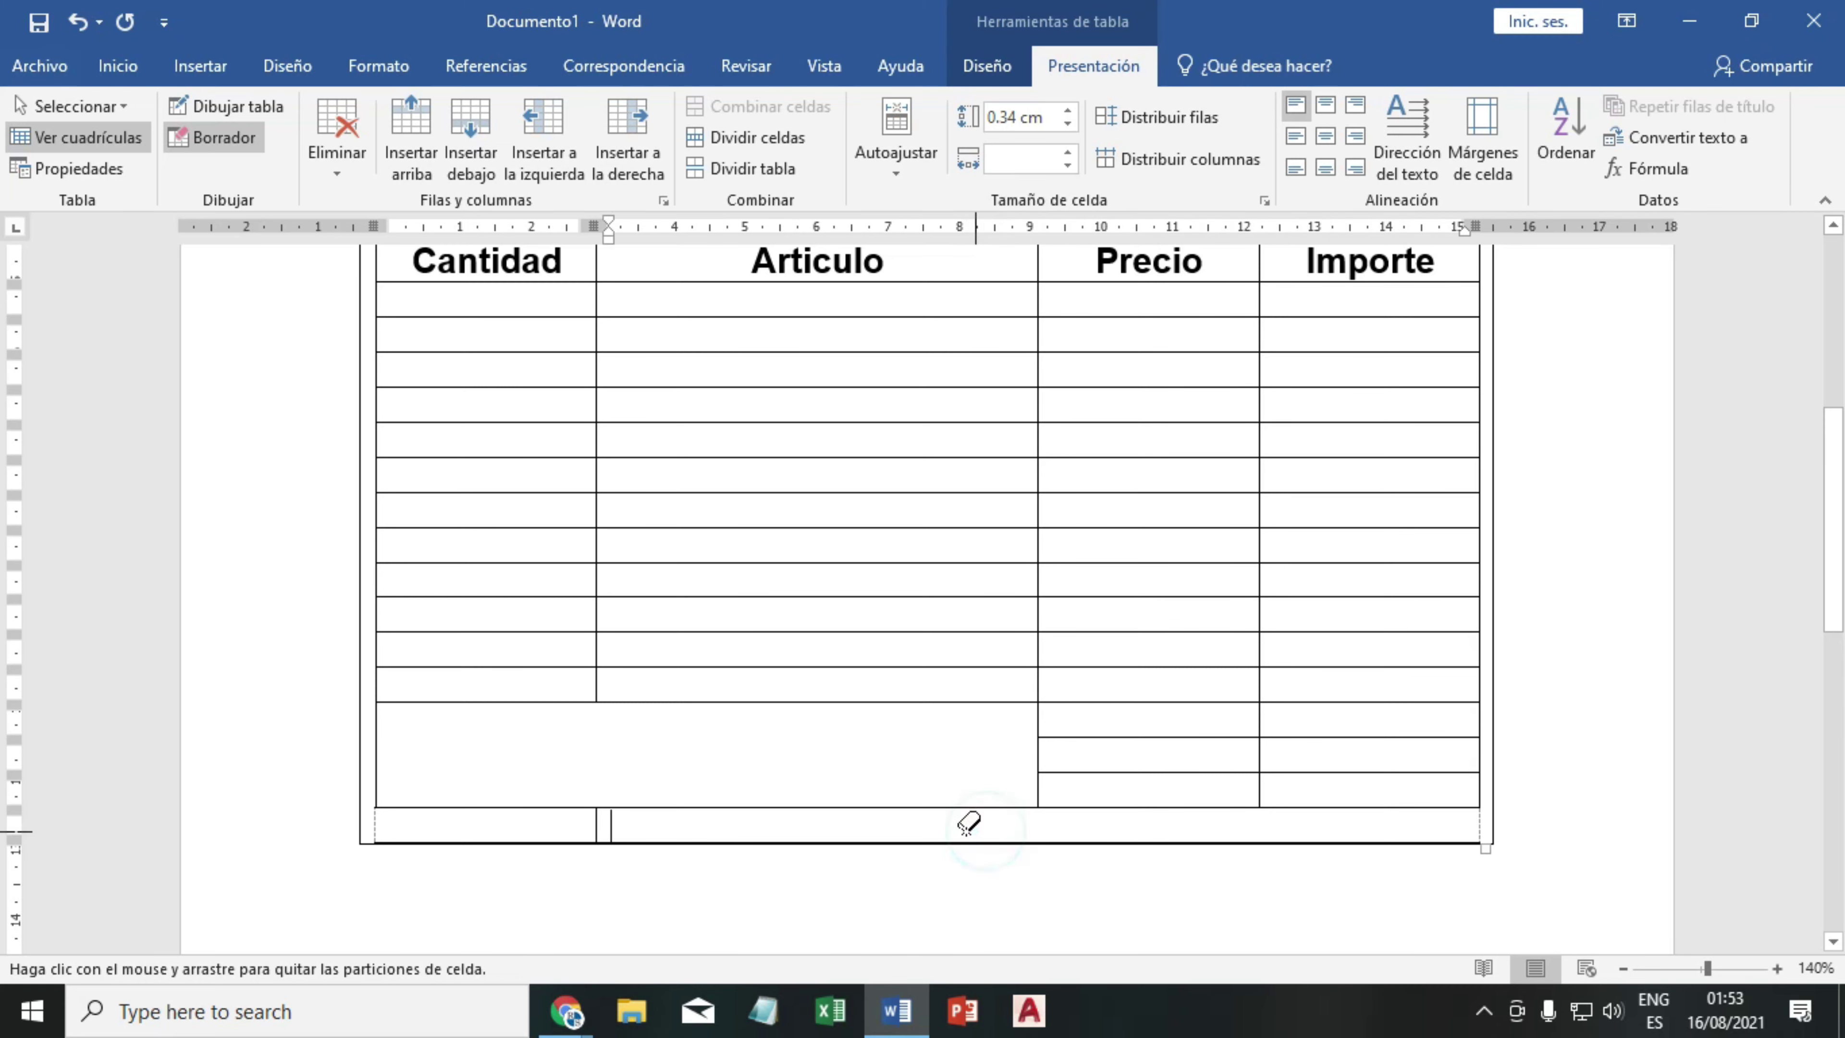
{"action": "left_click", "coordinate": [597, 827]}
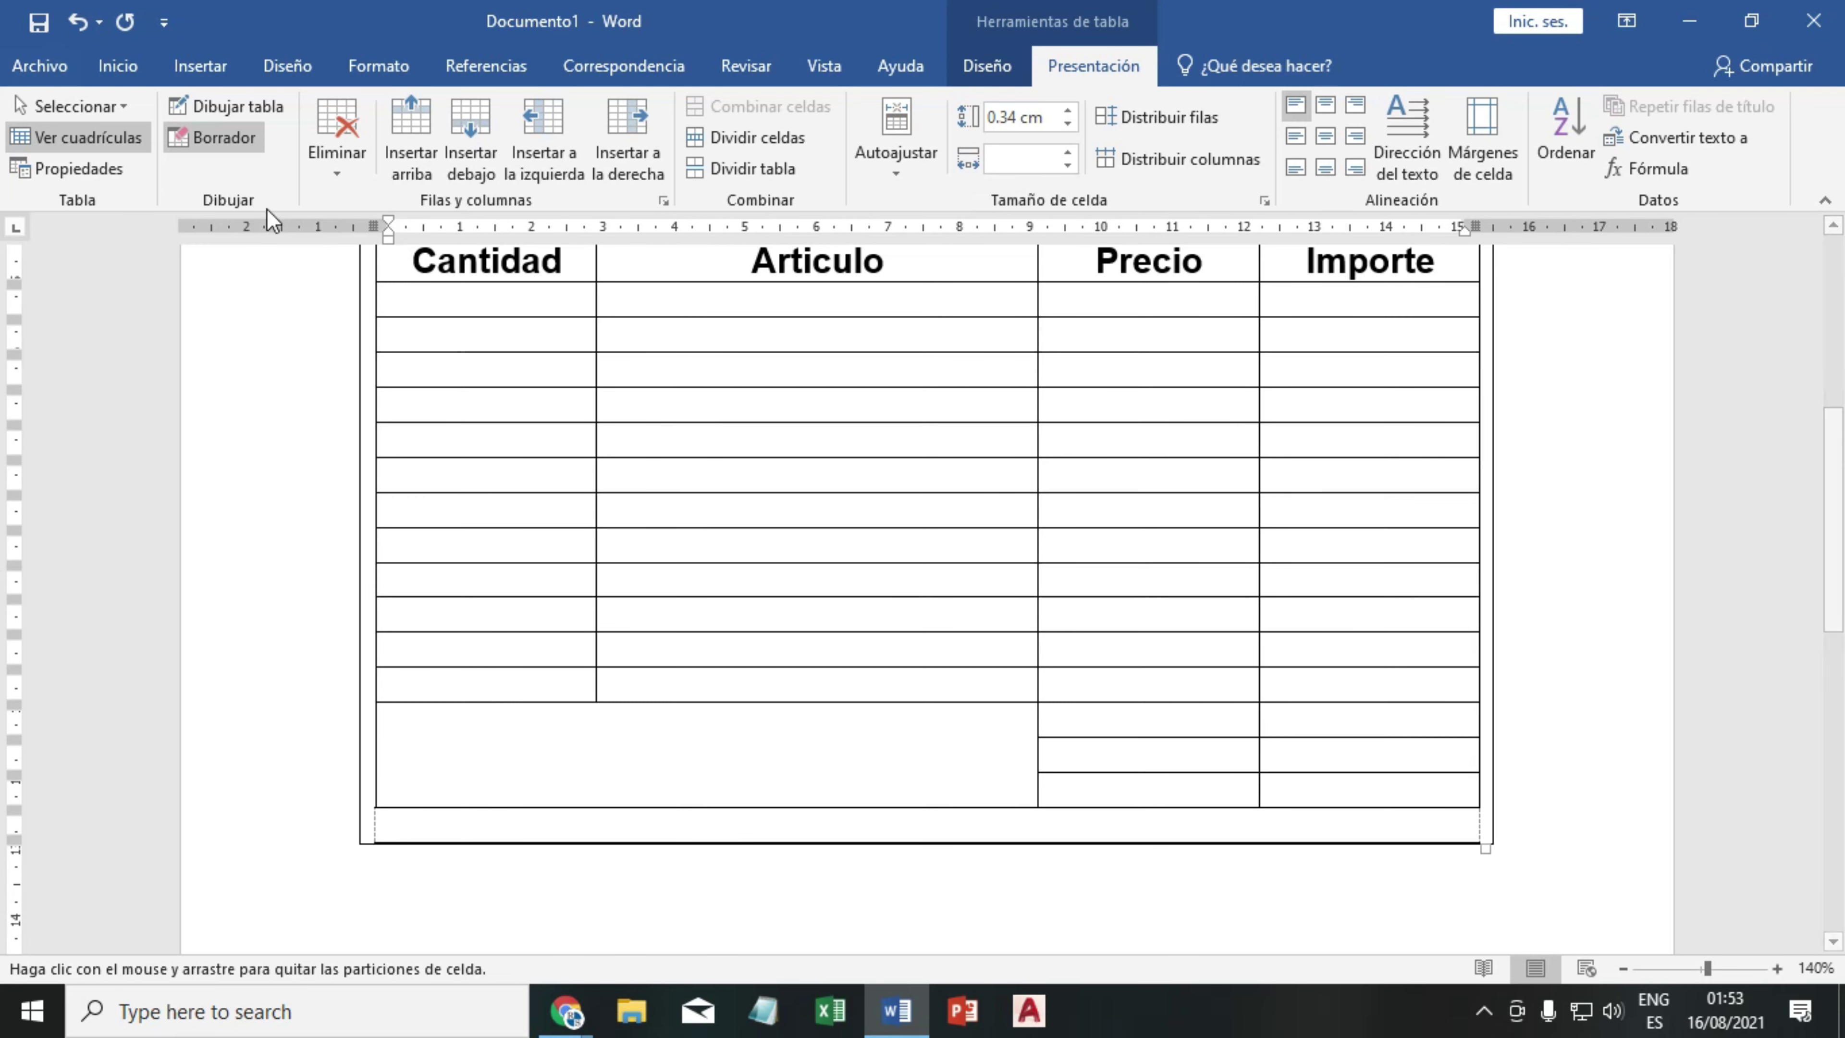
{"action": "left_click", "coordinate": [199, 145]}
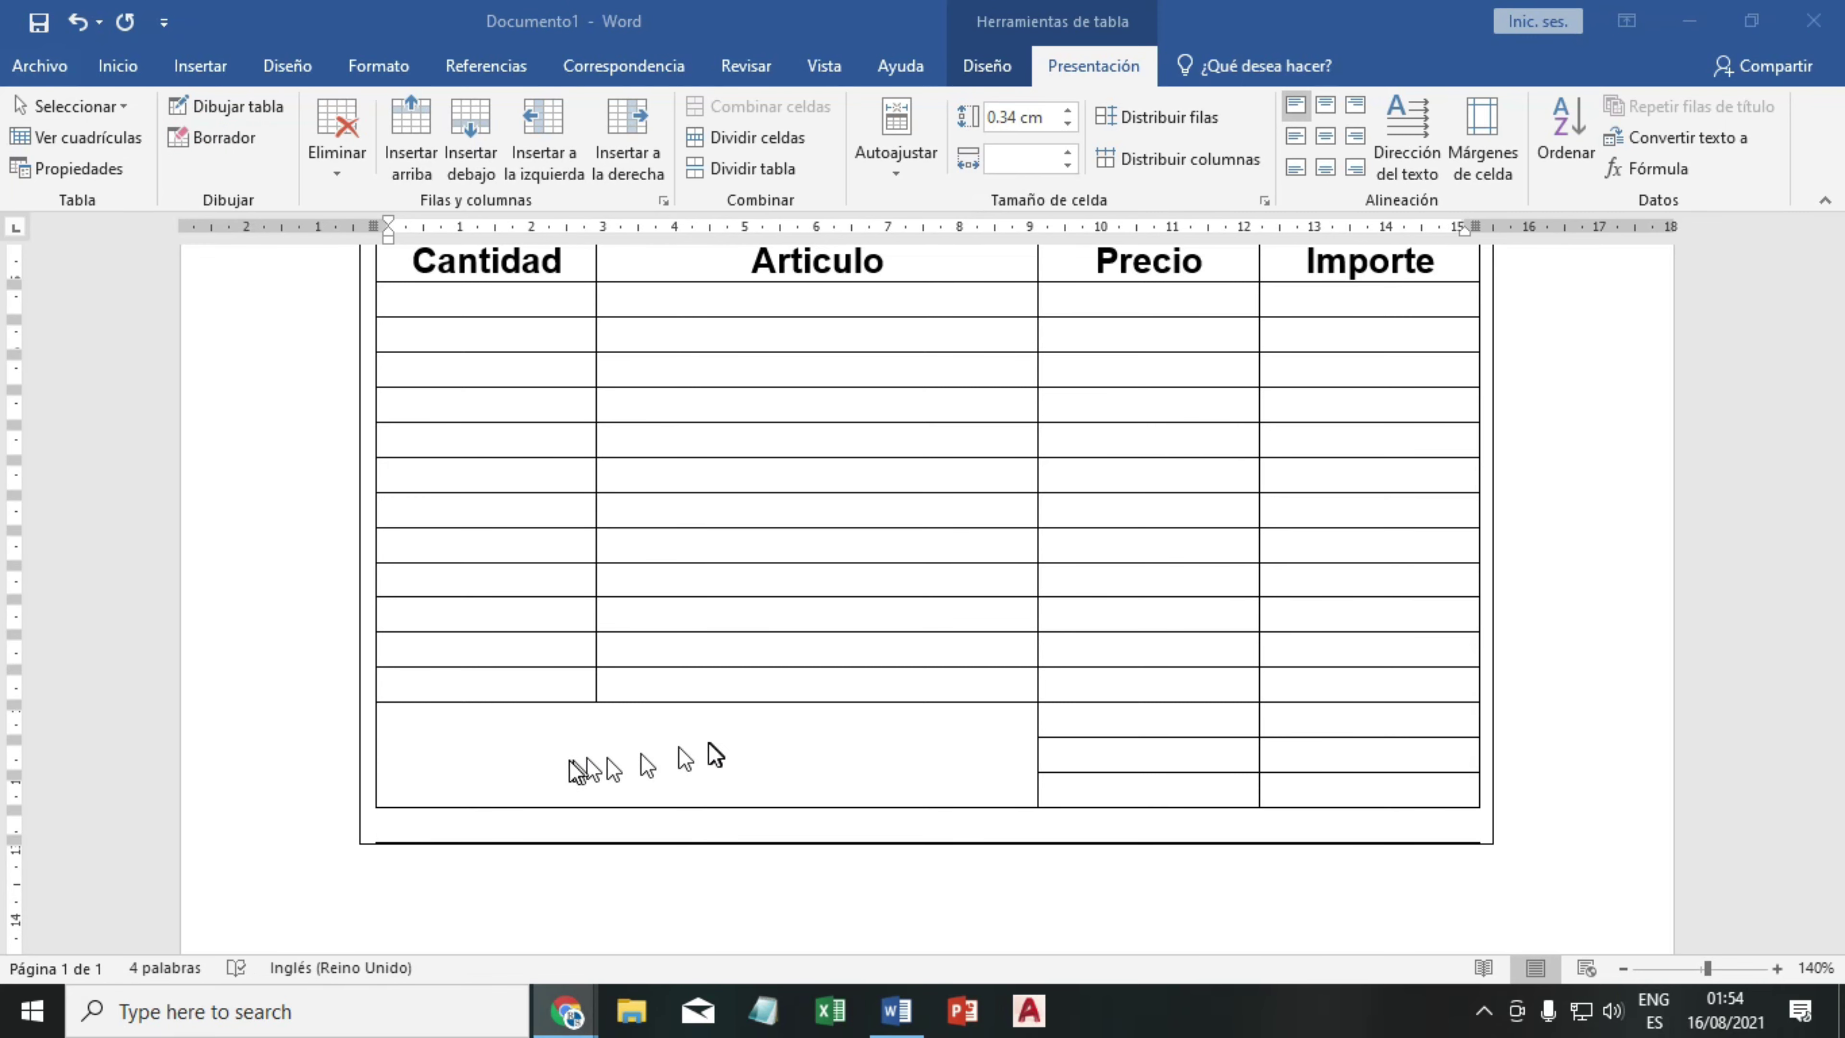
- With Borrador, erase the top row's side borders and its four dividers to leave one cell
{"action": "scroll", "coordinate": [1023, 747], "scroll_direction": "up", "scroll_amount": 1}
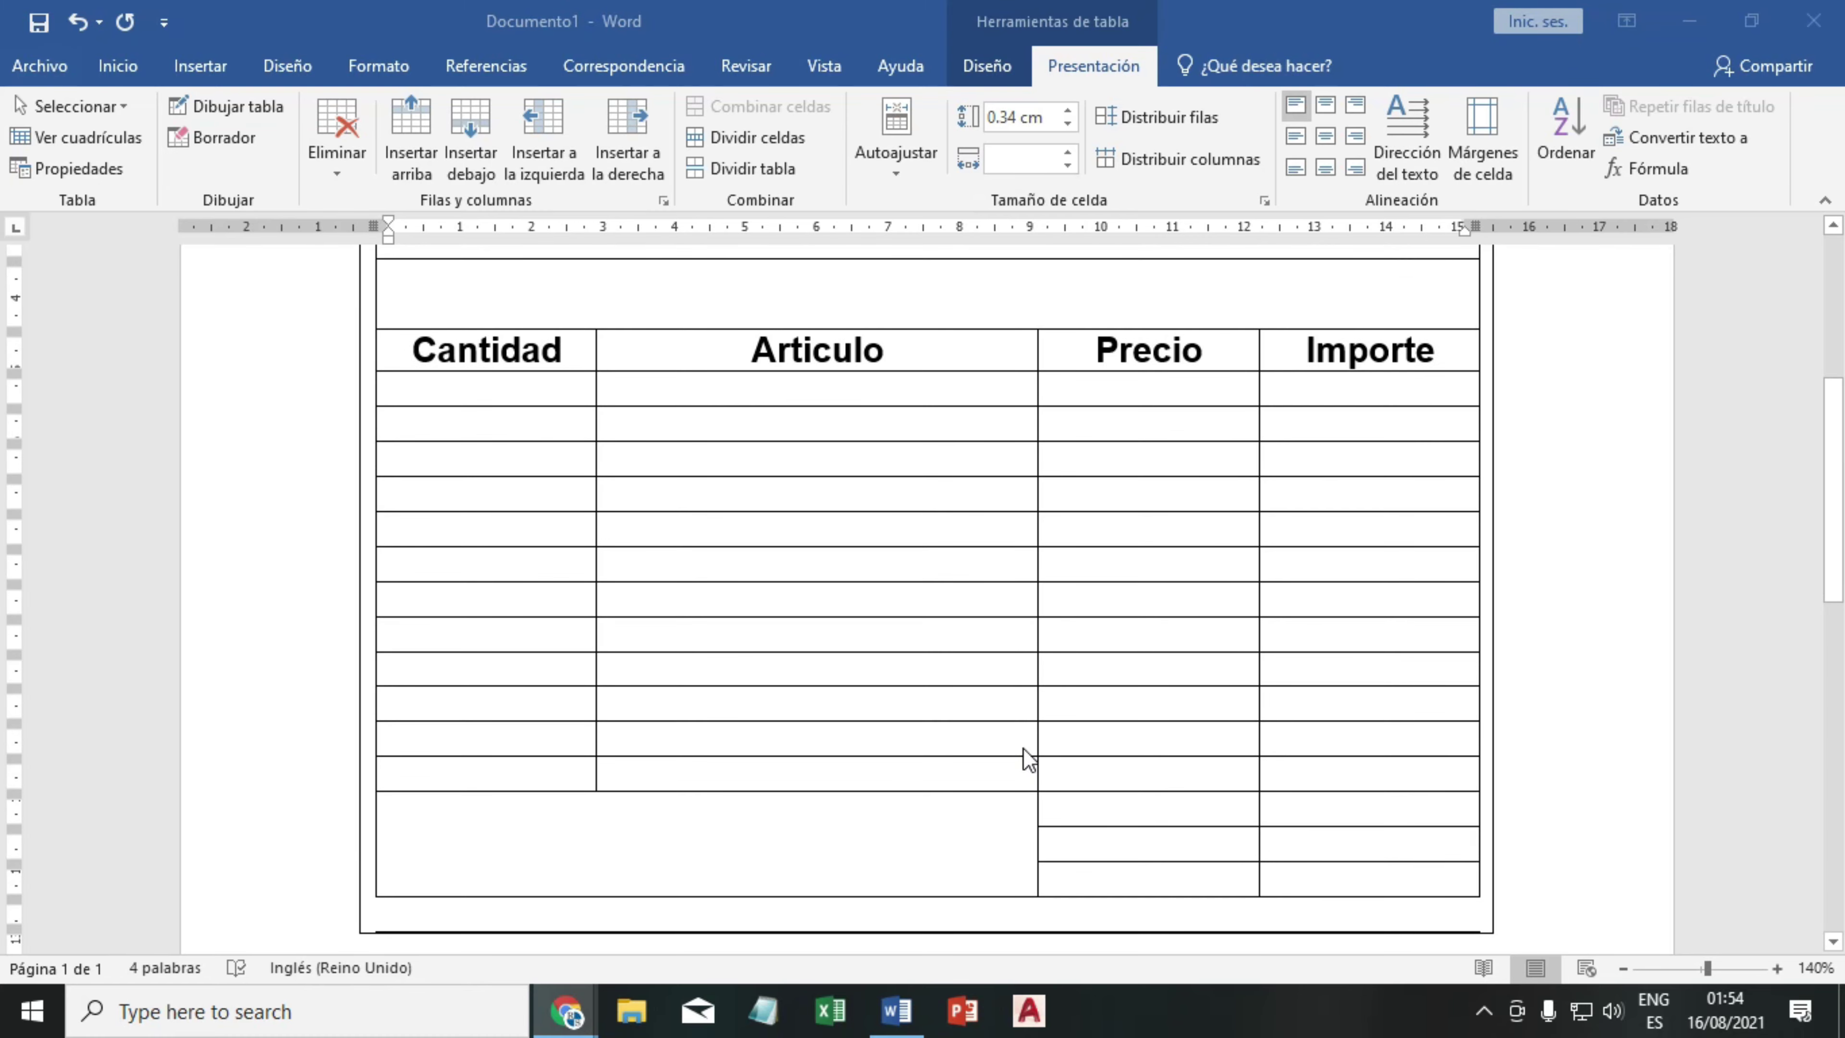
{"action": "scroll", "coordinate": [1024, 747], "scroll_direction": "up", "scroll_amount": 2}
{"action": "scroll", "coordinate": [1024, 748], "scroll_direction": "up", "scroll_amount": 1}
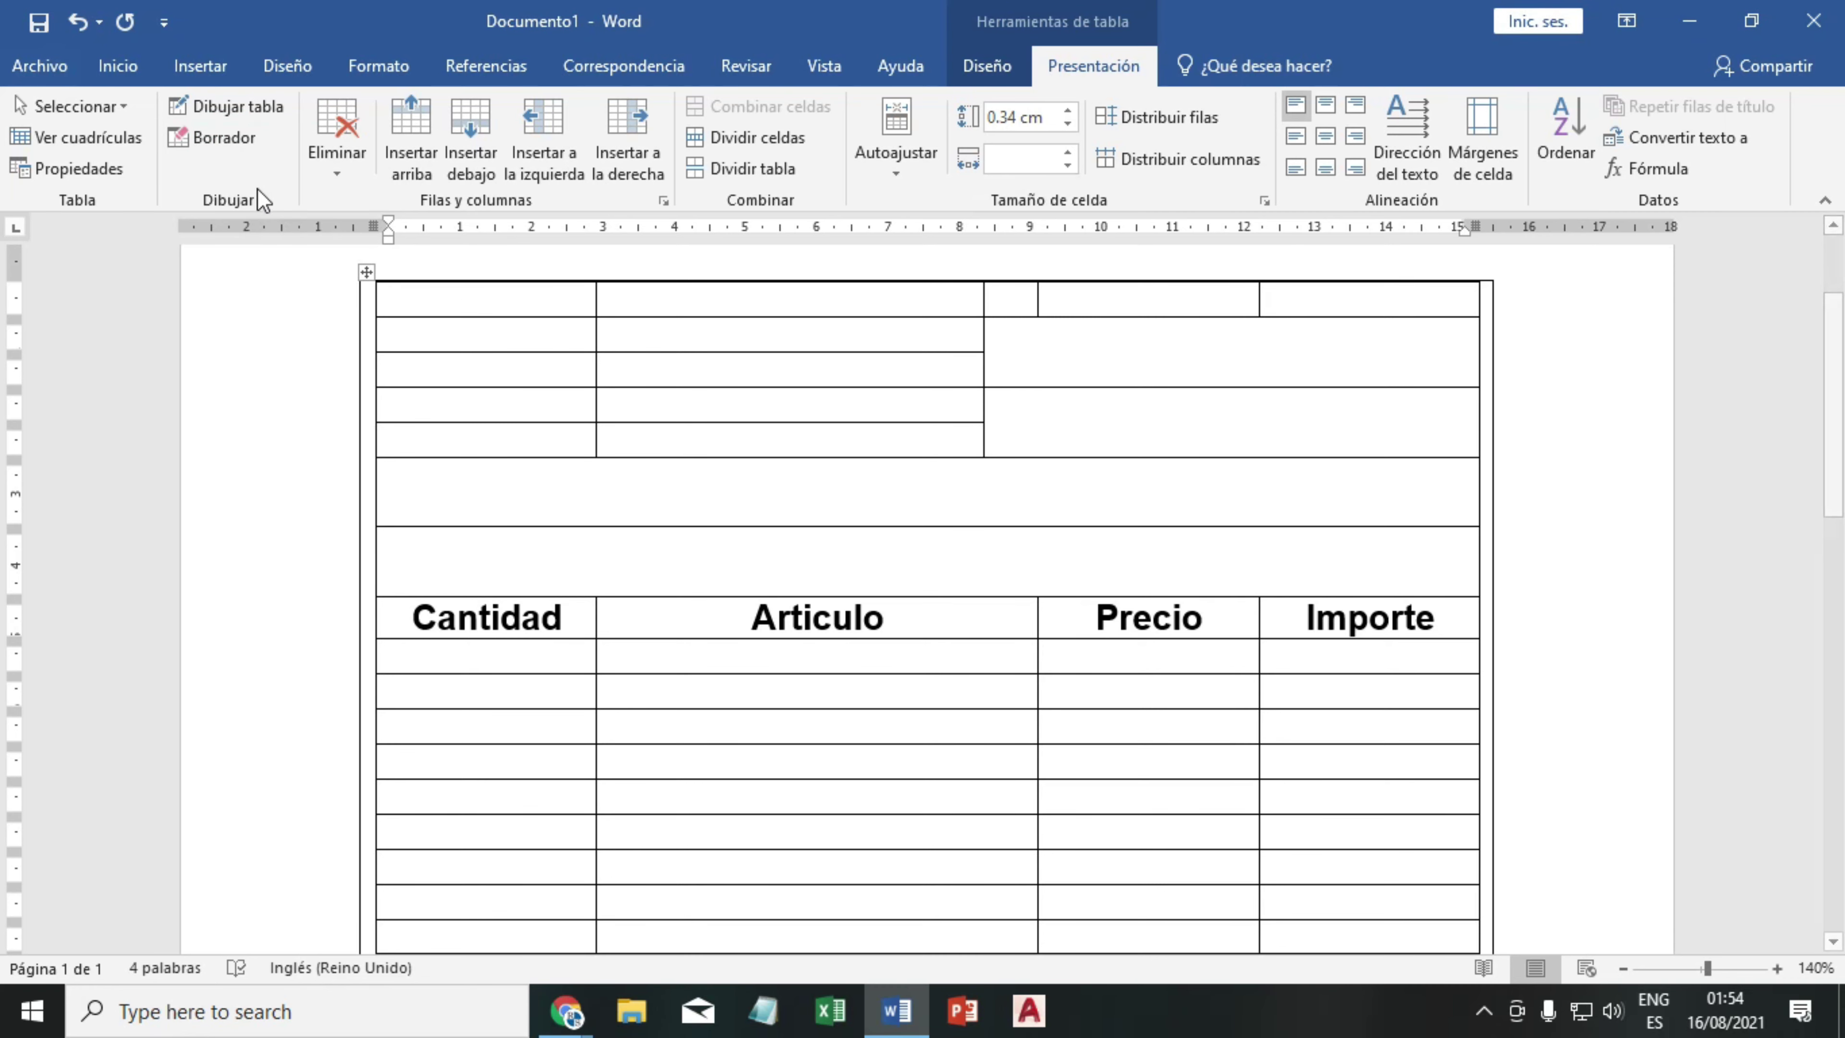
{"action": "left_click", "coordinate": [219, 138]}
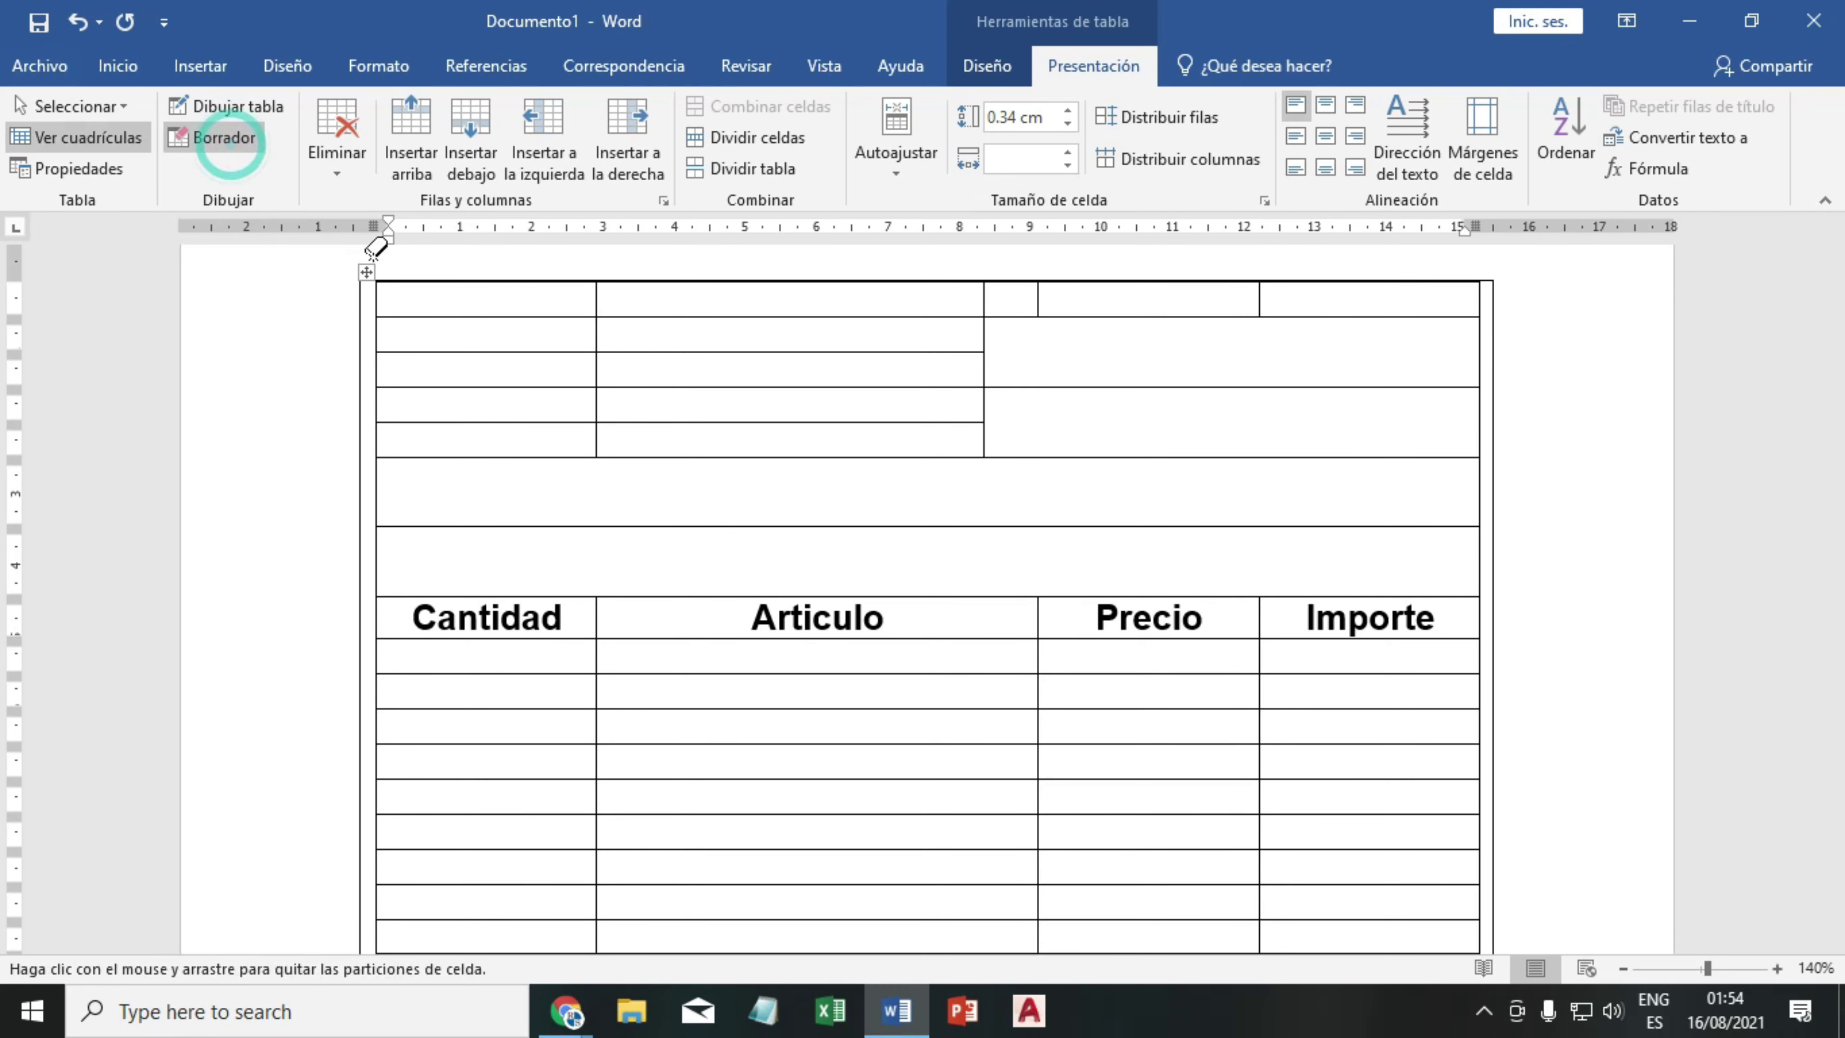
{"action": "left_click", "coordinate": [377, 294]}
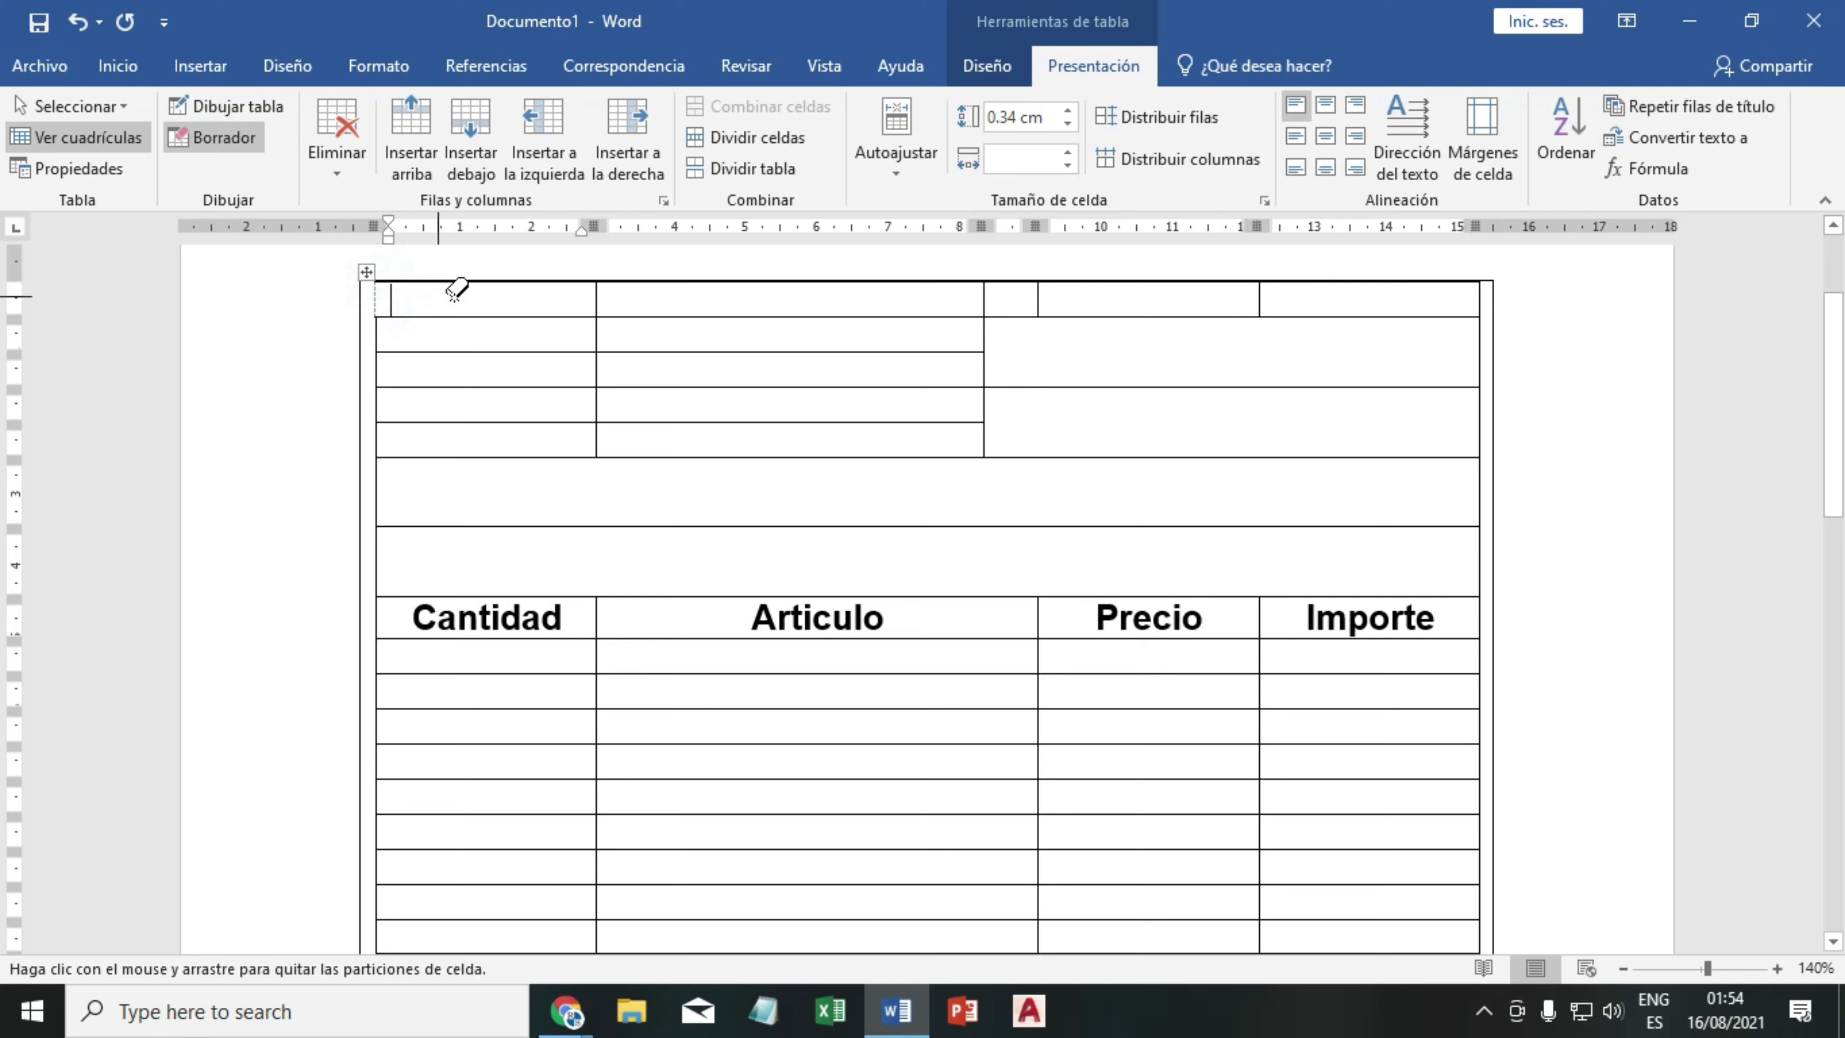
{"action": "left_click", "coordinate": [597, 295]}
{"action": "left_click", "coordinate": [984, 296]}
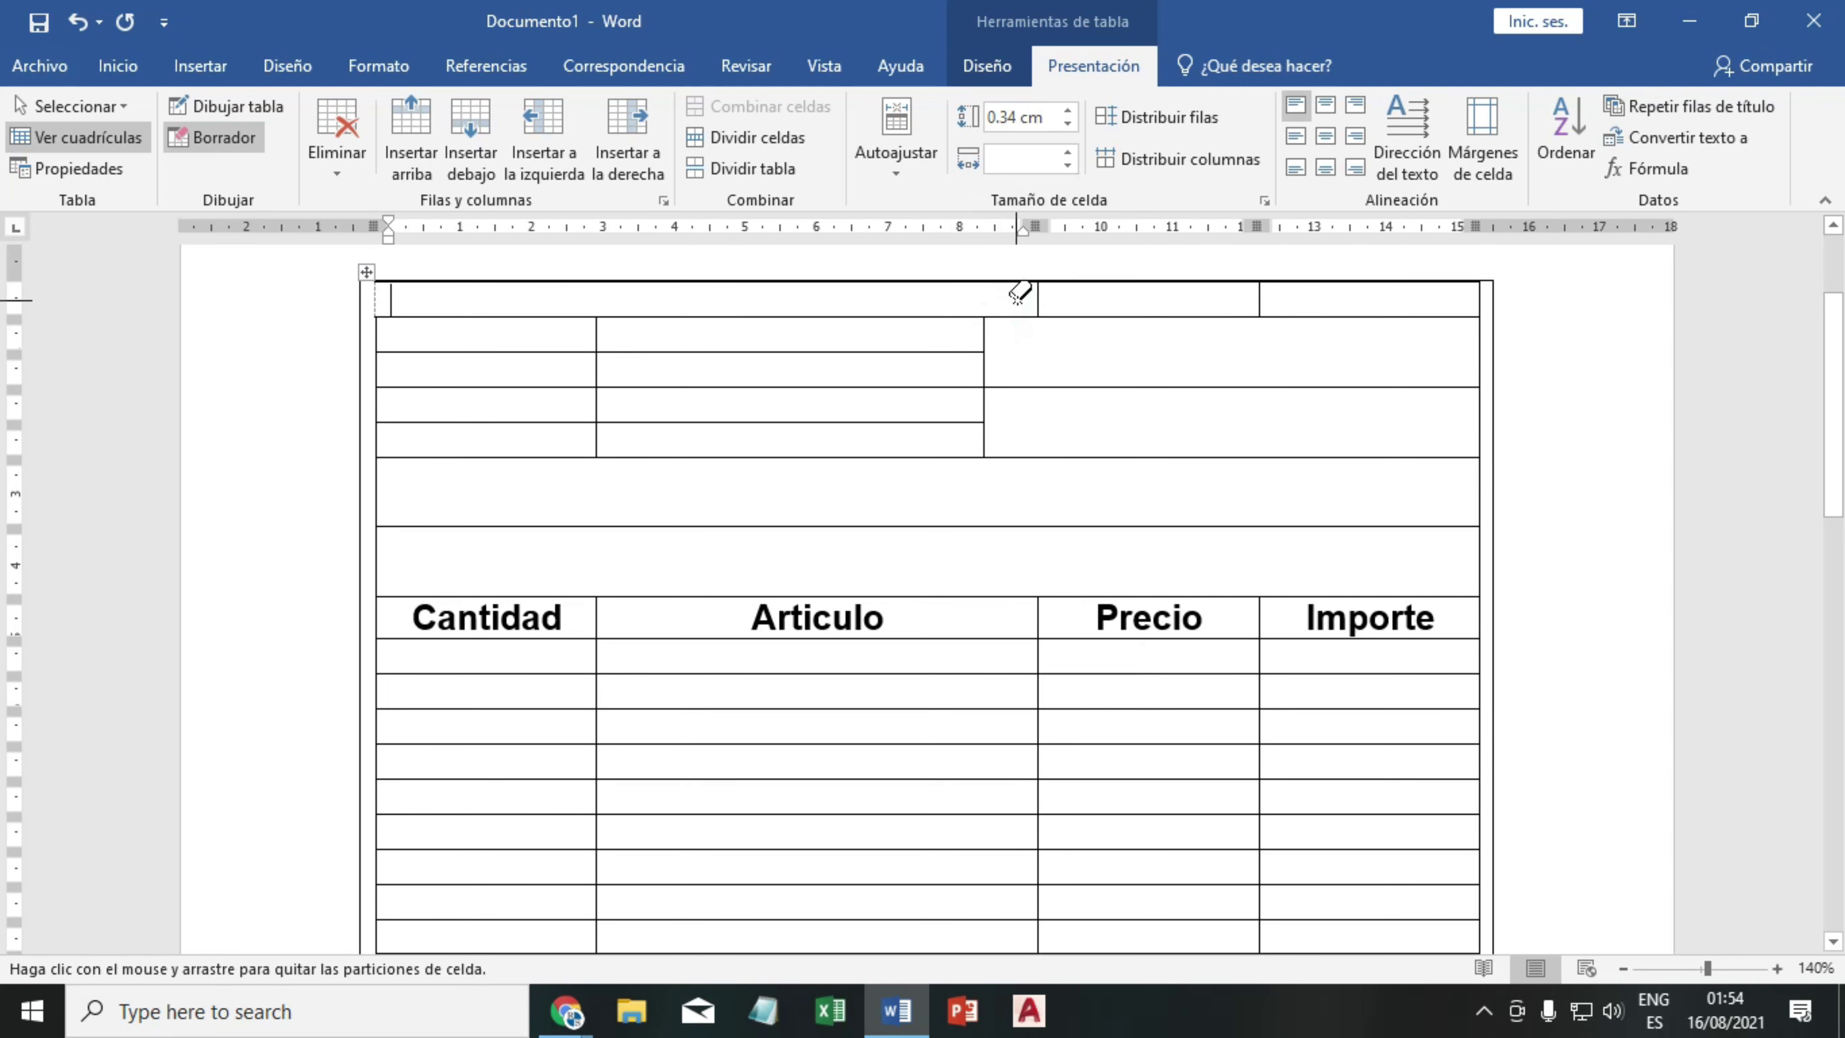
{"action": "left_click", "coordinate": [1038, 294]}
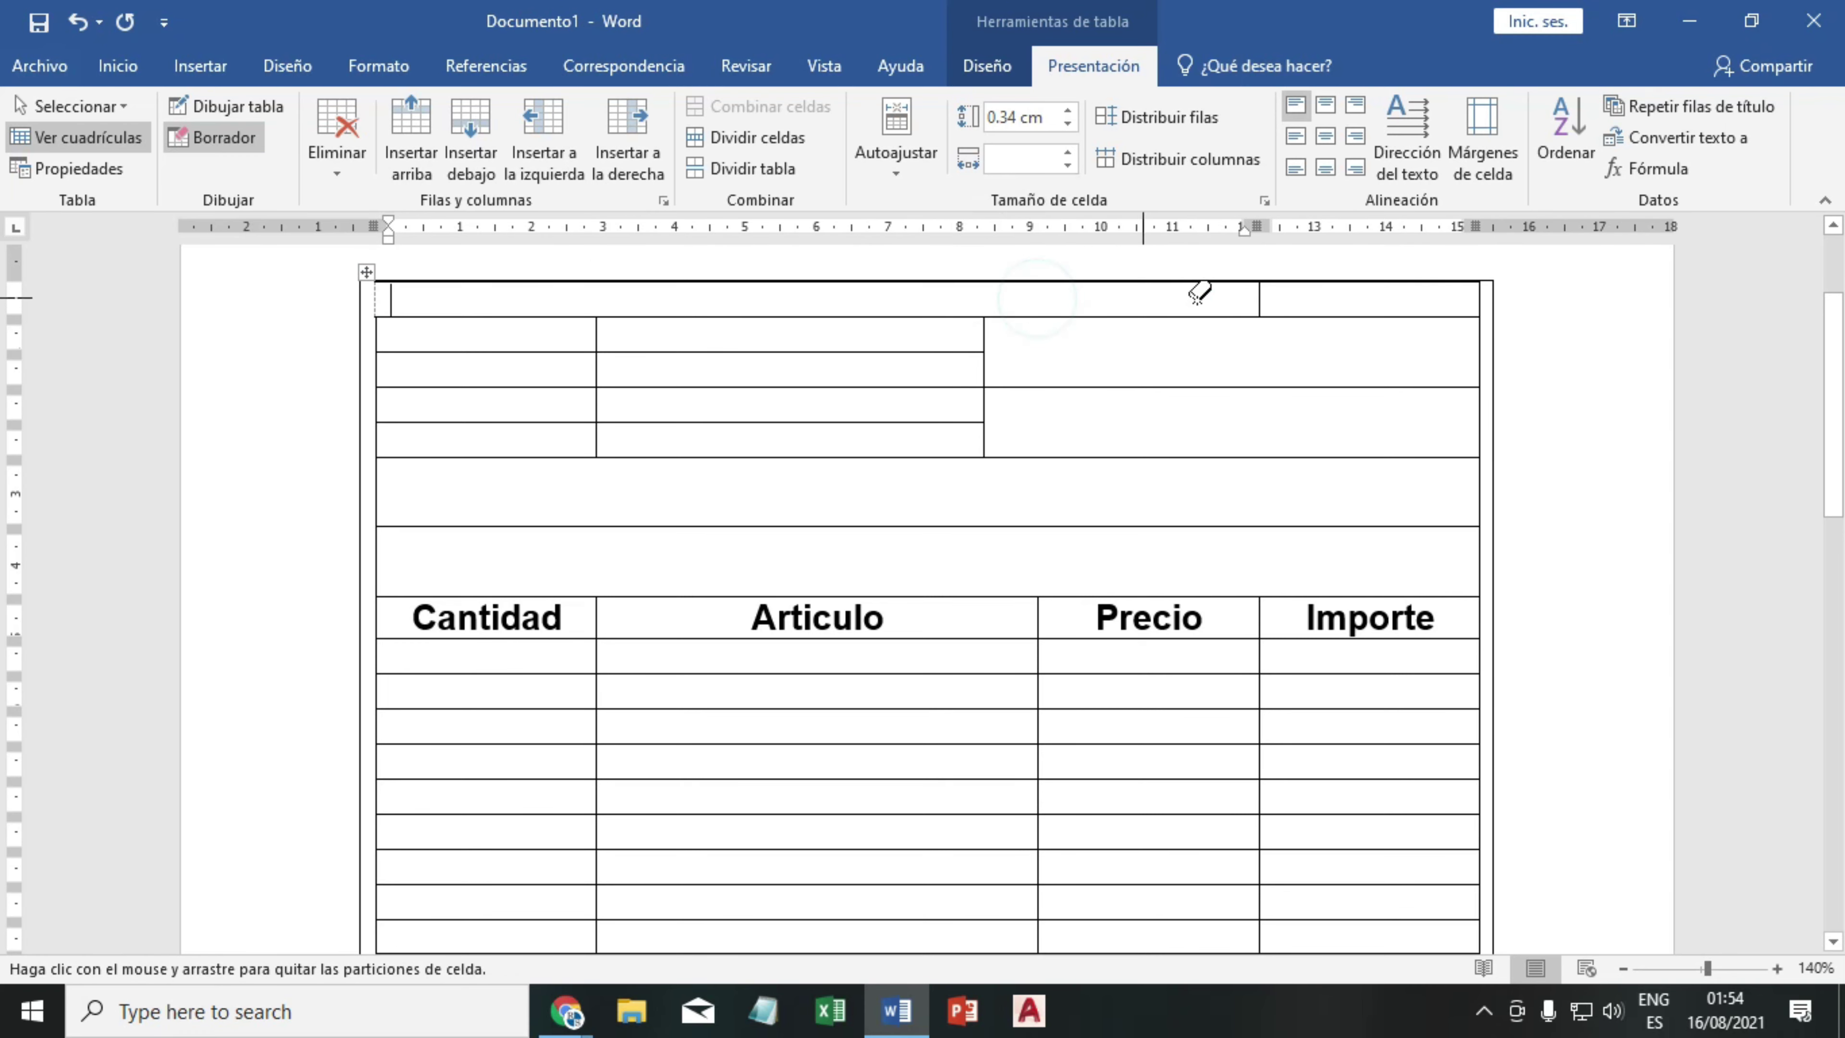
{"action": "left_click", "coordinate": [1259, 292]}
{"action": "left_click", "coordinate": [1479, 294]}
{"action": "left_click", "coordinate": [214, 138]}
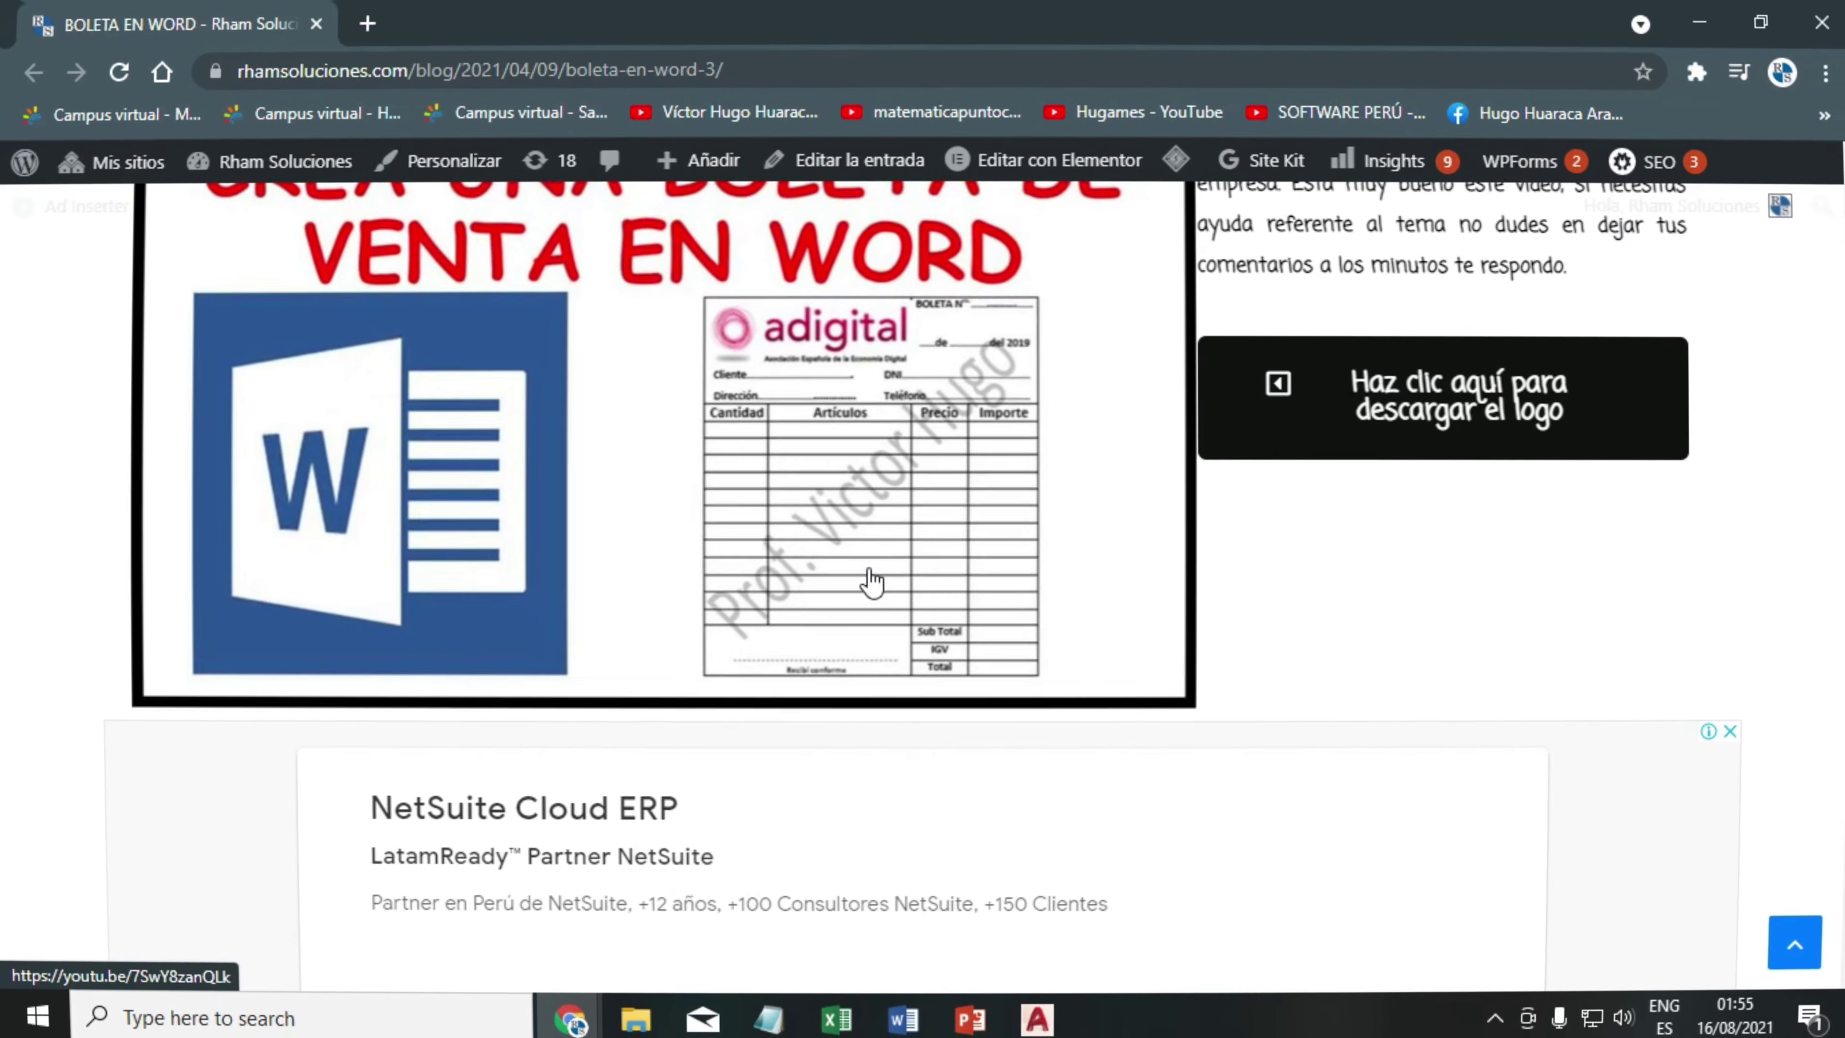
- Download LOGOTIPO DE LA EMPRESA Adigital.rar from MediaFire and show it in its folder
{"action": "scroll", "coordinate": [1335, 466], "scroll_direction": "up", "scroll_amount": 3}
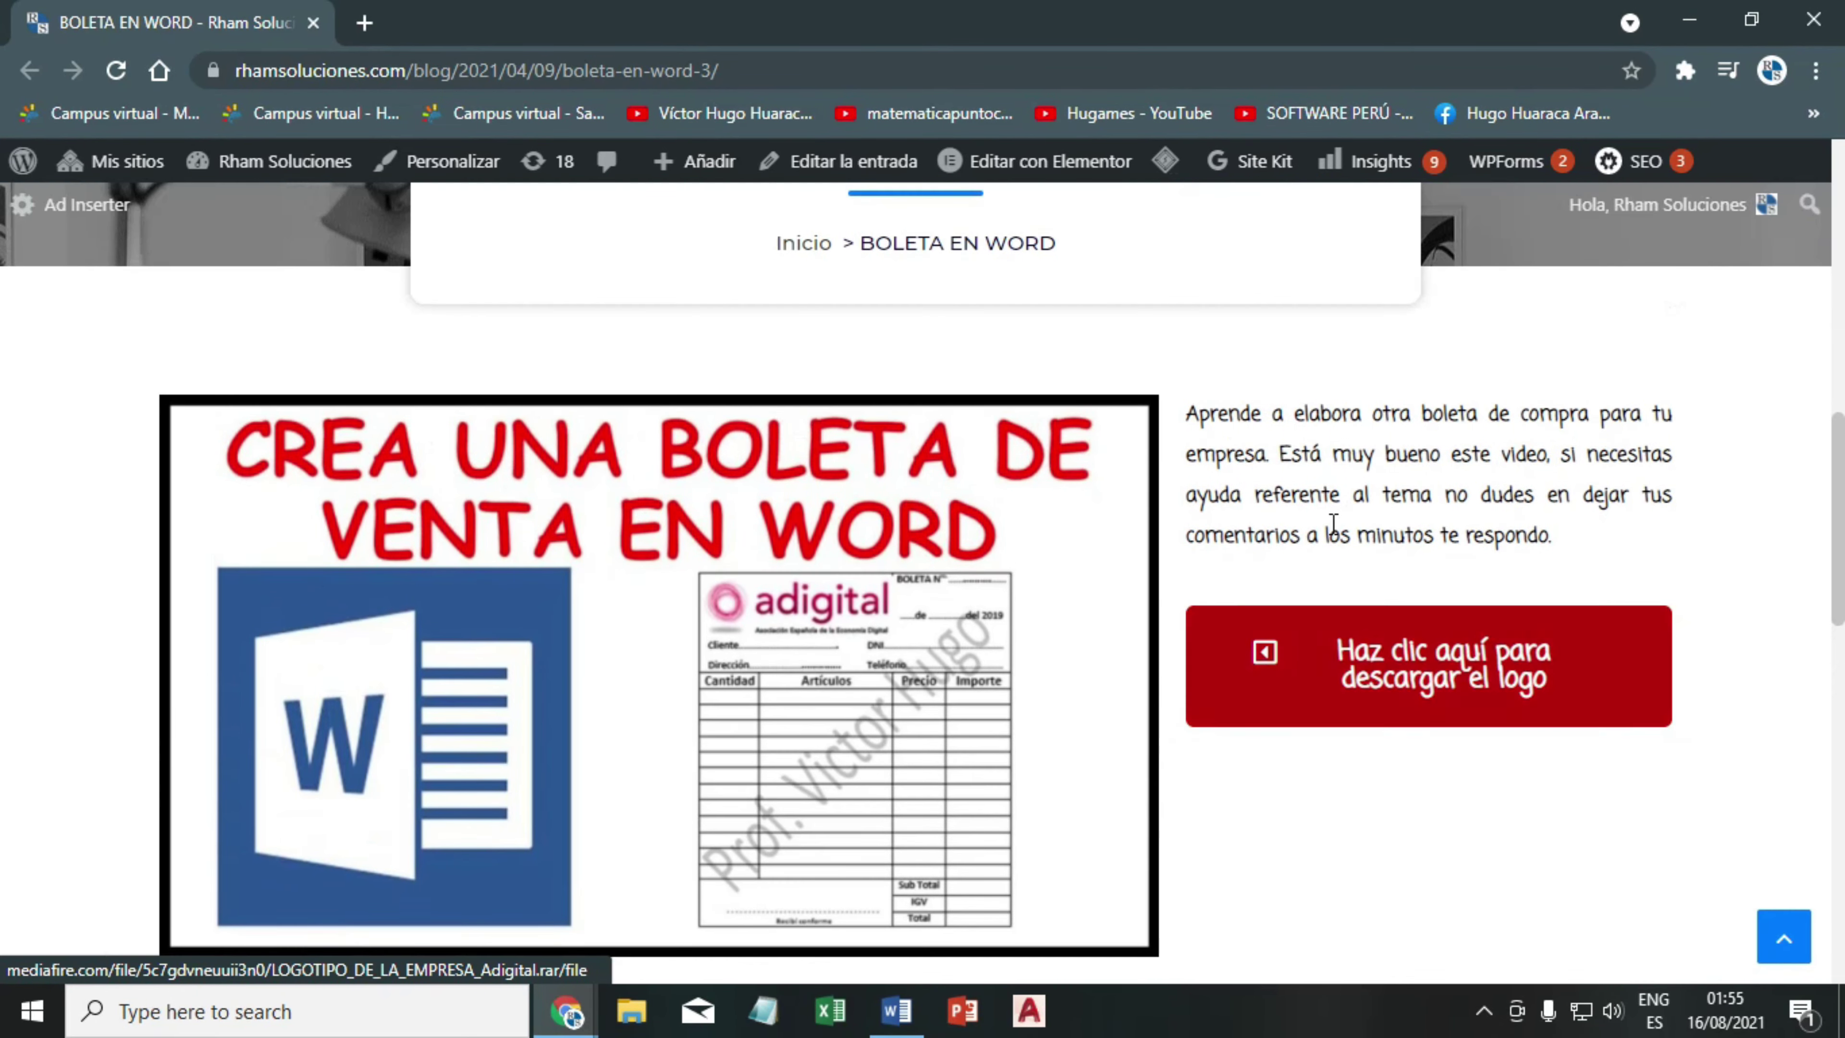
{"action": "left_click", "coordinate": [1330, 658]}
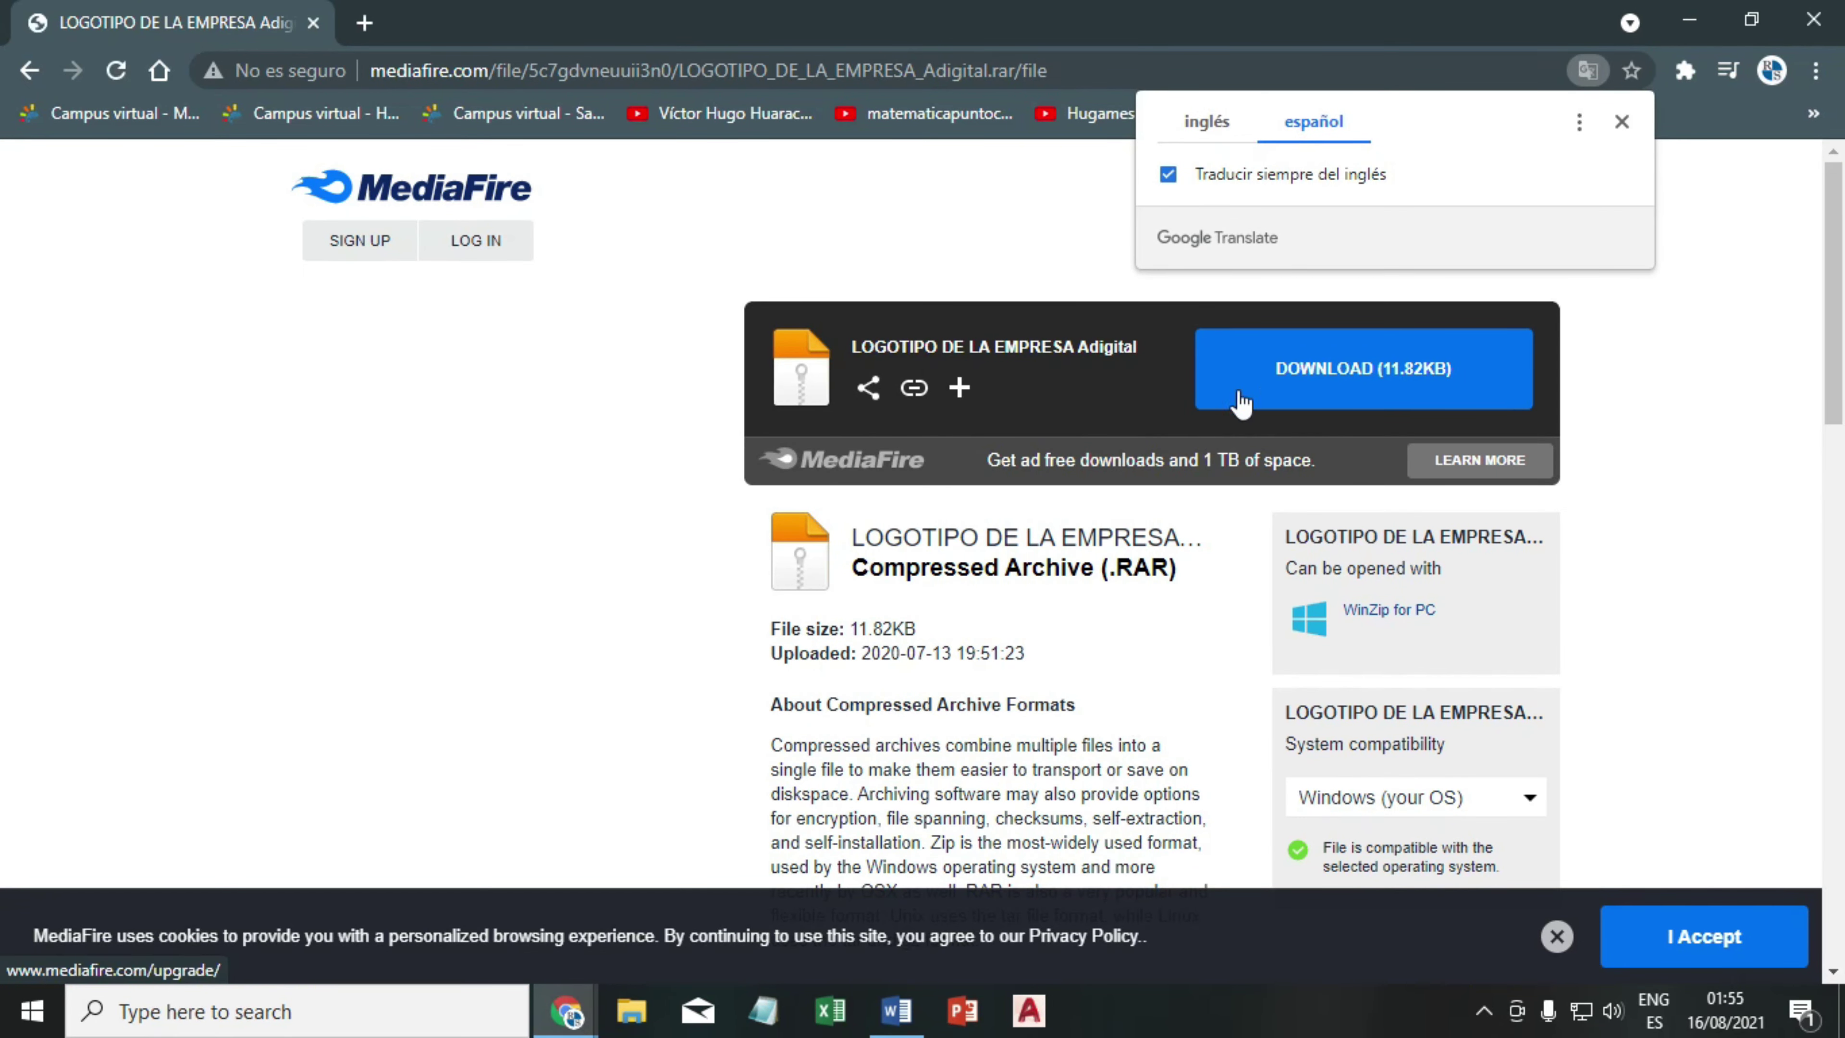
{"action": "left_click", "coordinate": [1257, 380]}
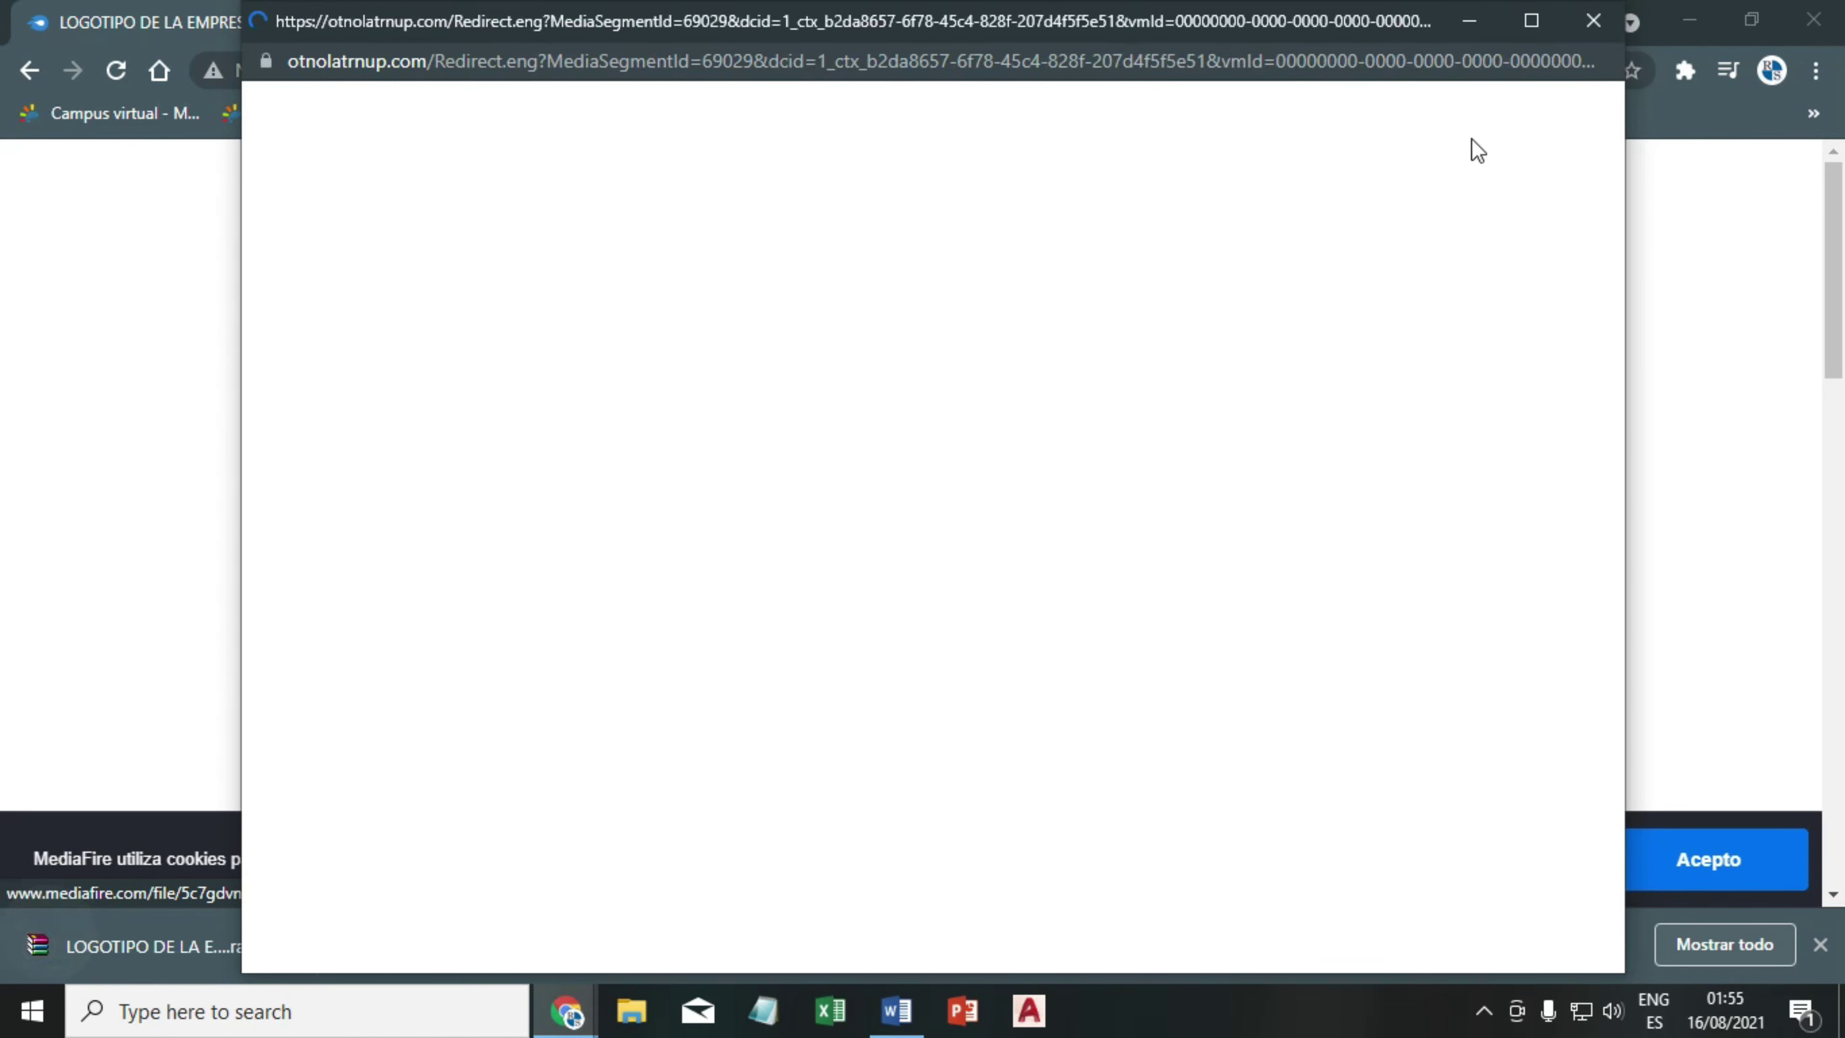
{"action": "left_click", "coordinate": [1593, 20]}
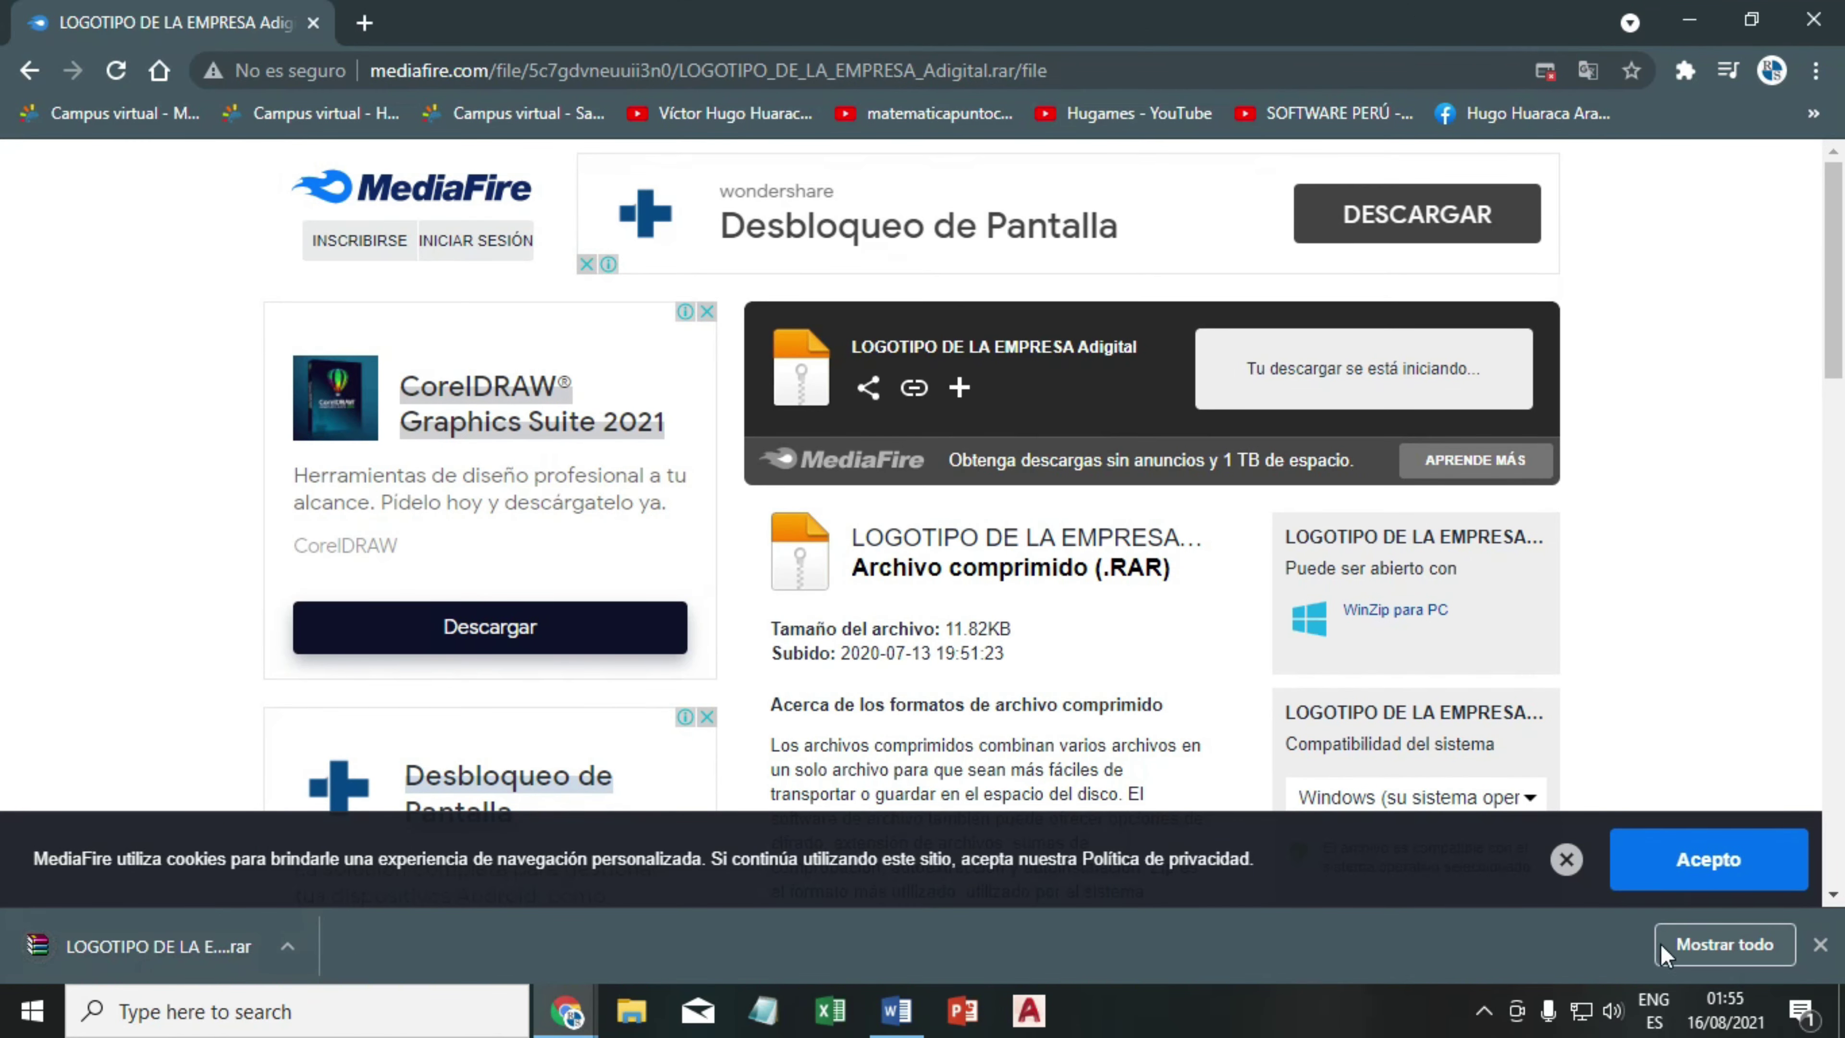
{"action": "left_click", "coordinate": [1723, 945]}
{"action": "left_click", "coordinate": [681, 437]}
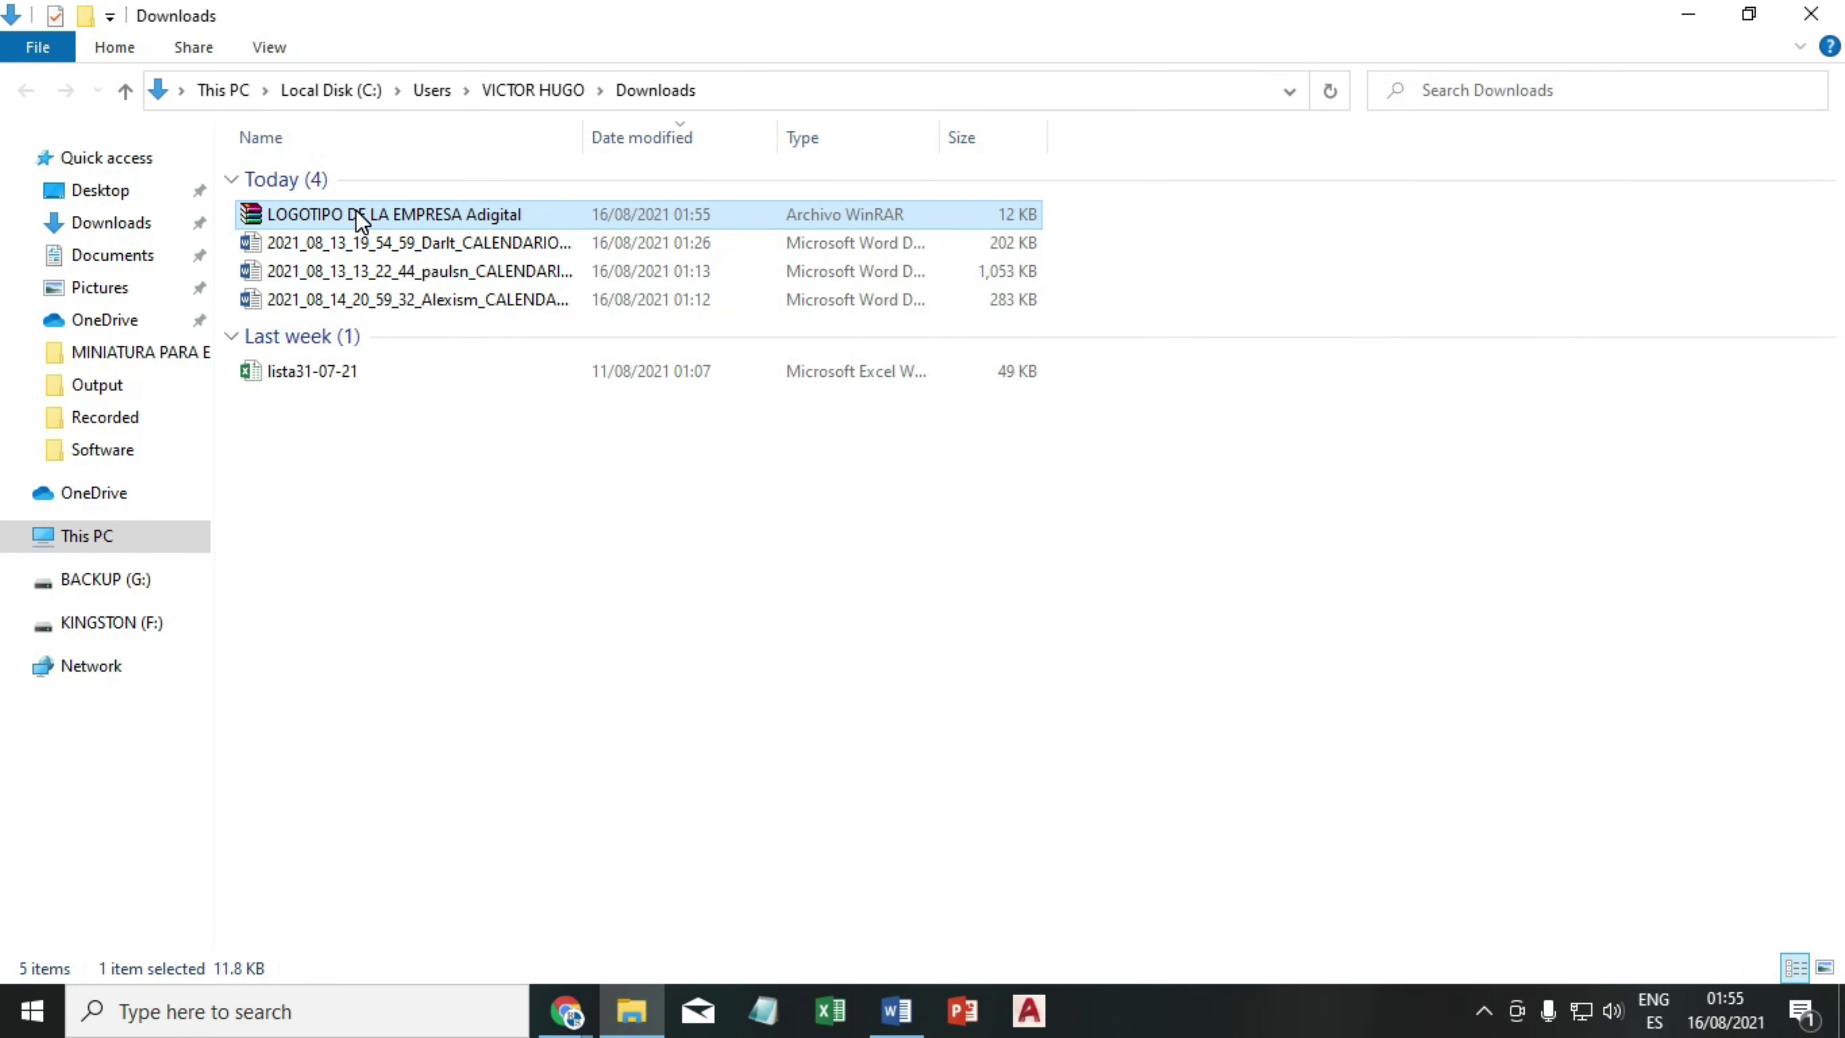
- Extract the logo archive into Downloads with its password and select the extracted JPG
{"action": "right_click", "coordinate": [356, 211]}
{"action": "left_click", "coordinate": [444, 288]}
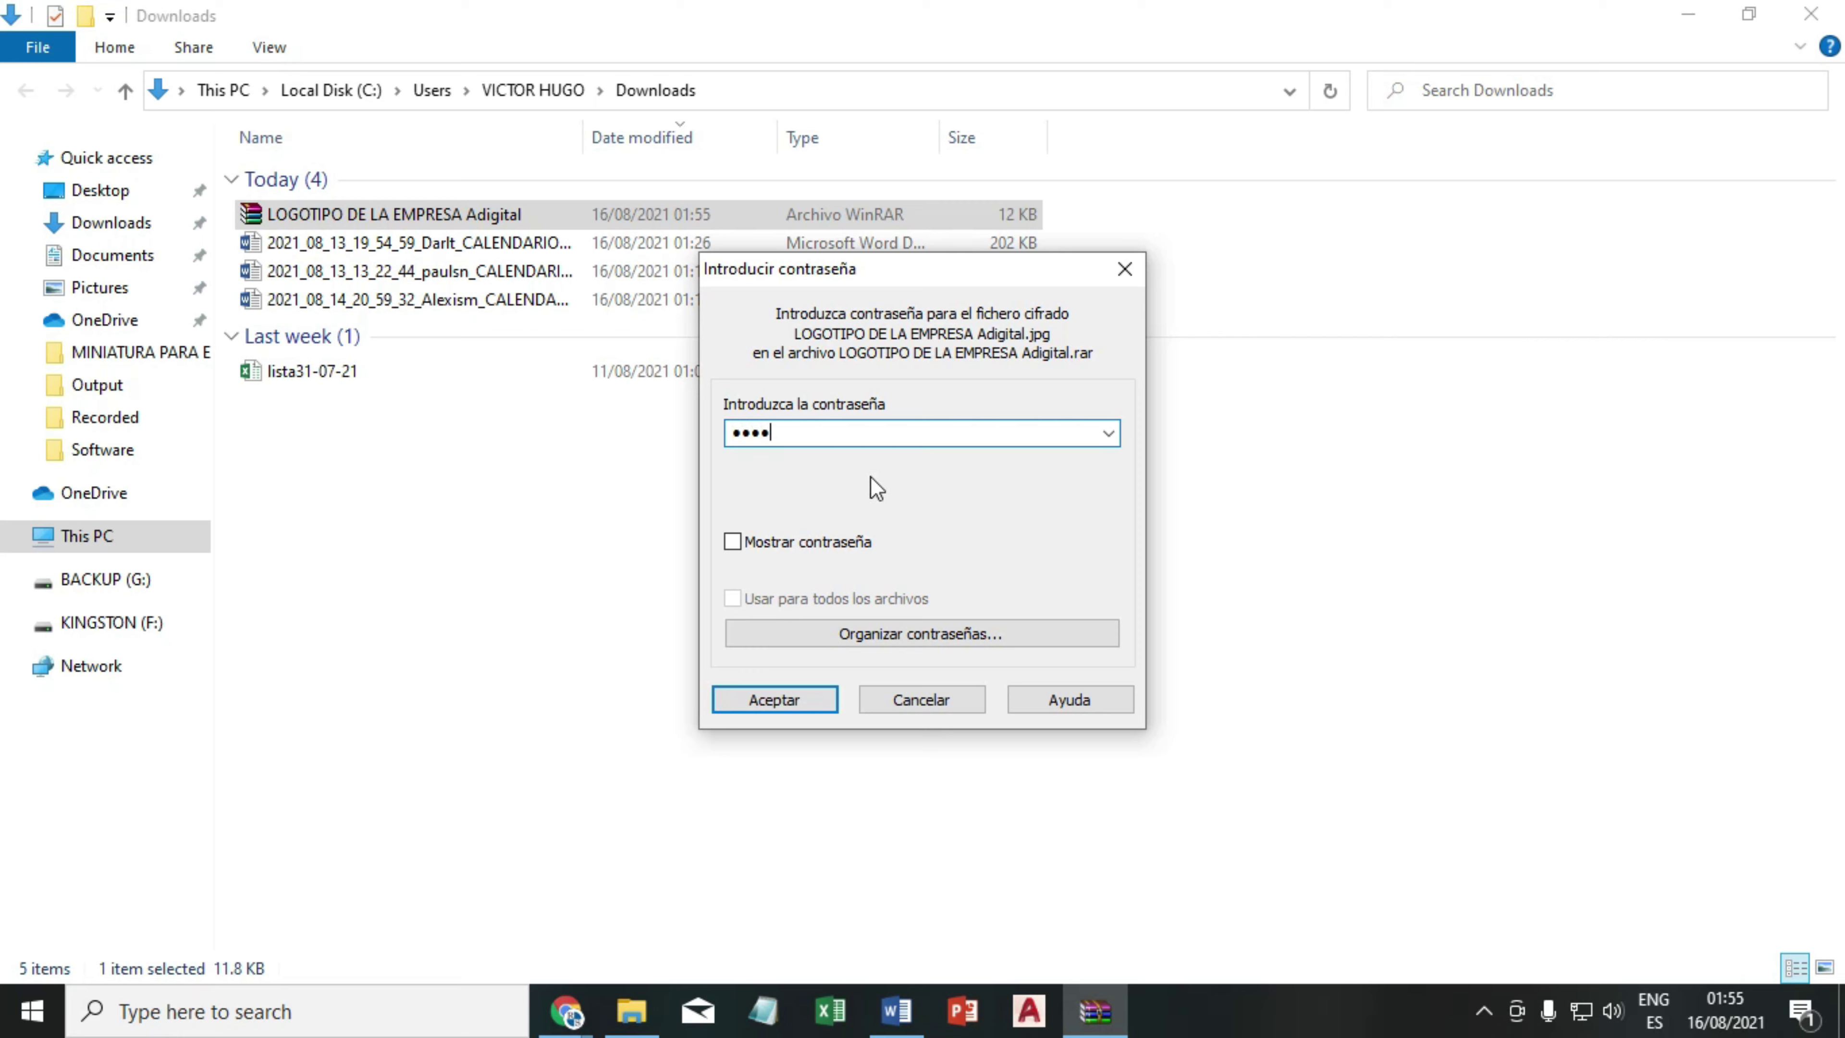
{"action": "left_click", "coordinate": [817, 700]}
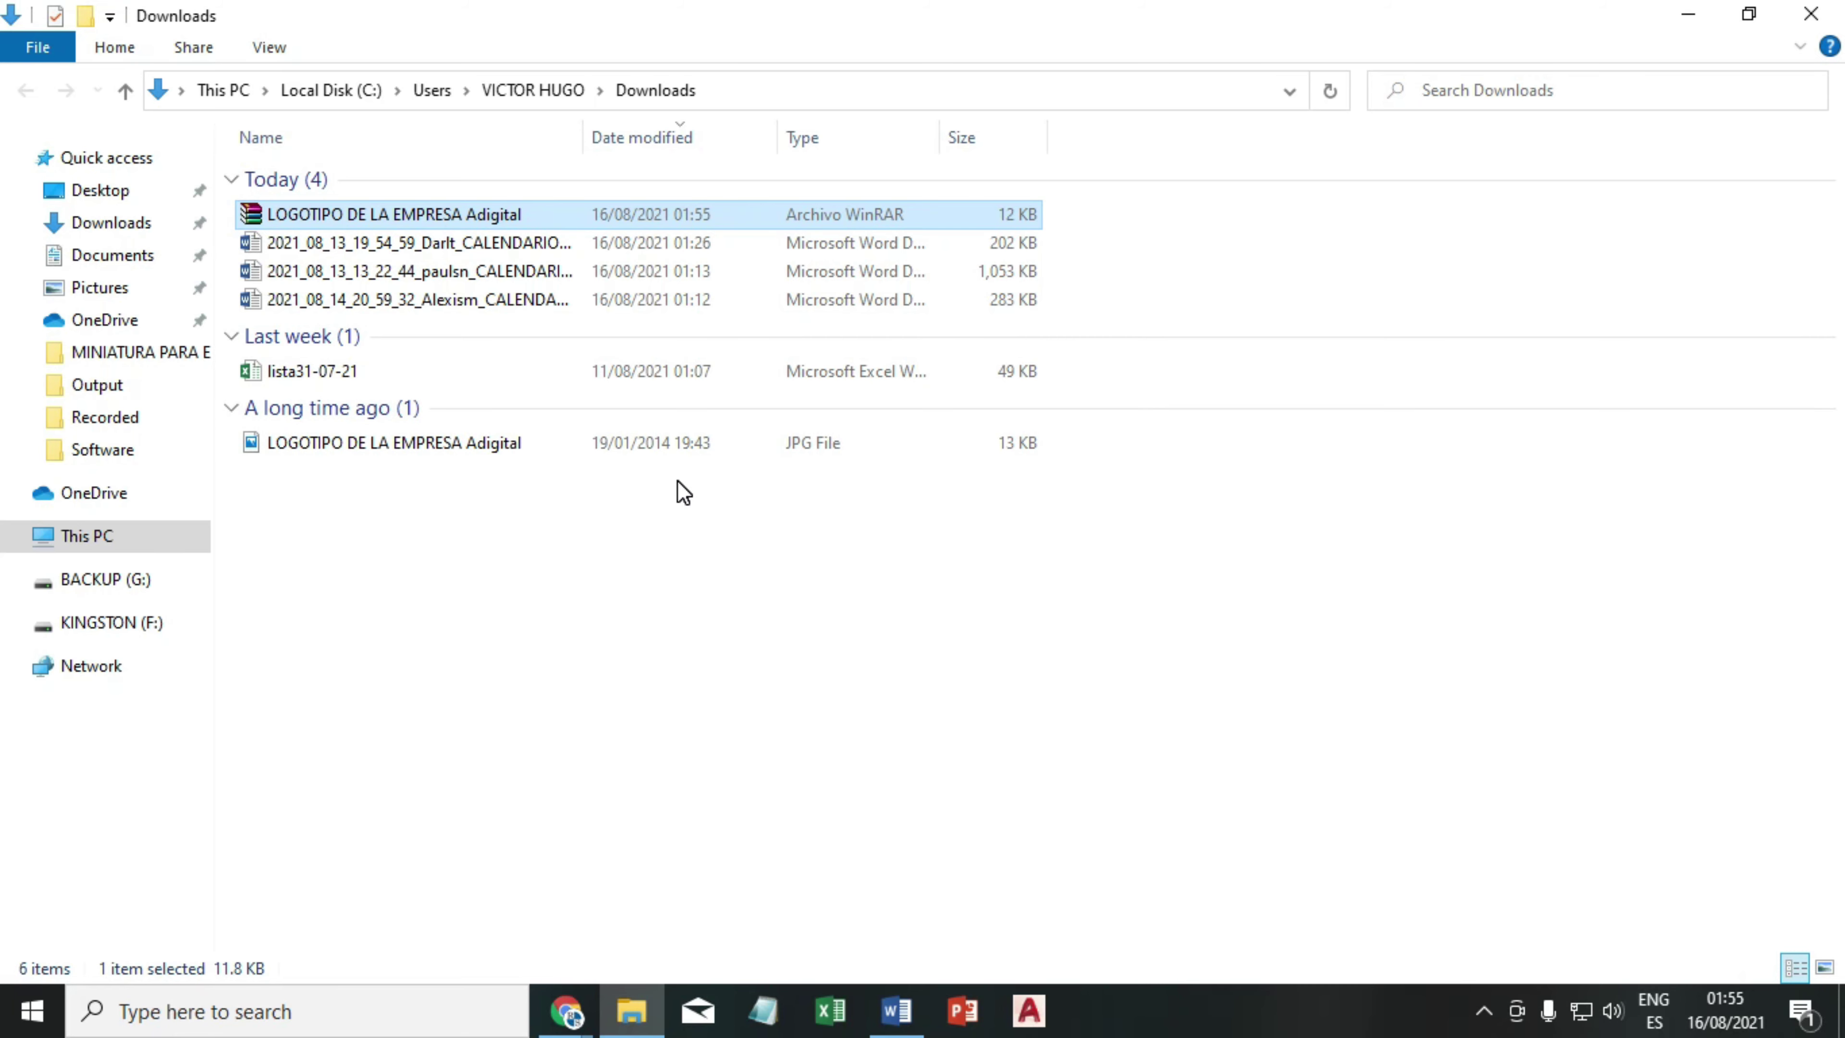
{"action": "left_click", "coordinate": [358, 457]}
{"action": "right_click", "coordinate": [355, 458]}
- Copy the logo image and paste it into the table's first cell
{"action": "left_click", "coordinate": [423, 820]}
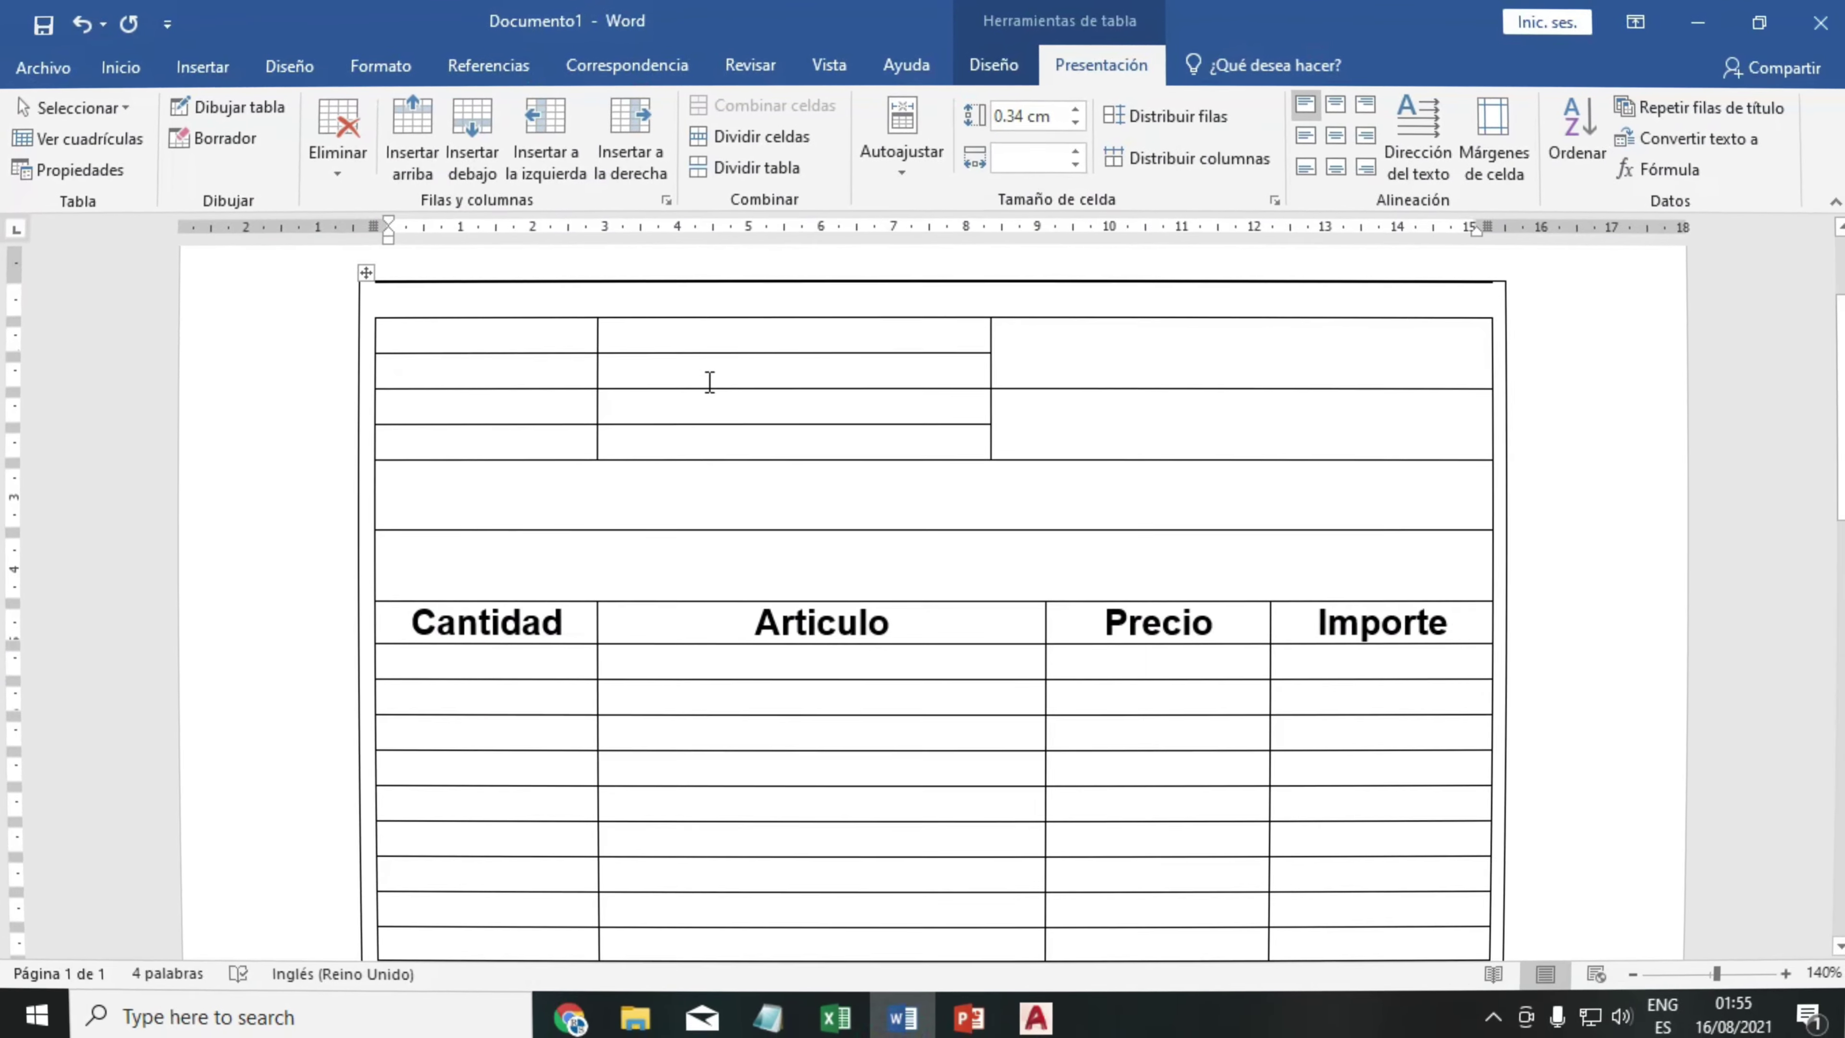
{"action": "left_click", "coordinate": [478, 346]}
{"action": "right_click", "coordinate": [478, 347]}
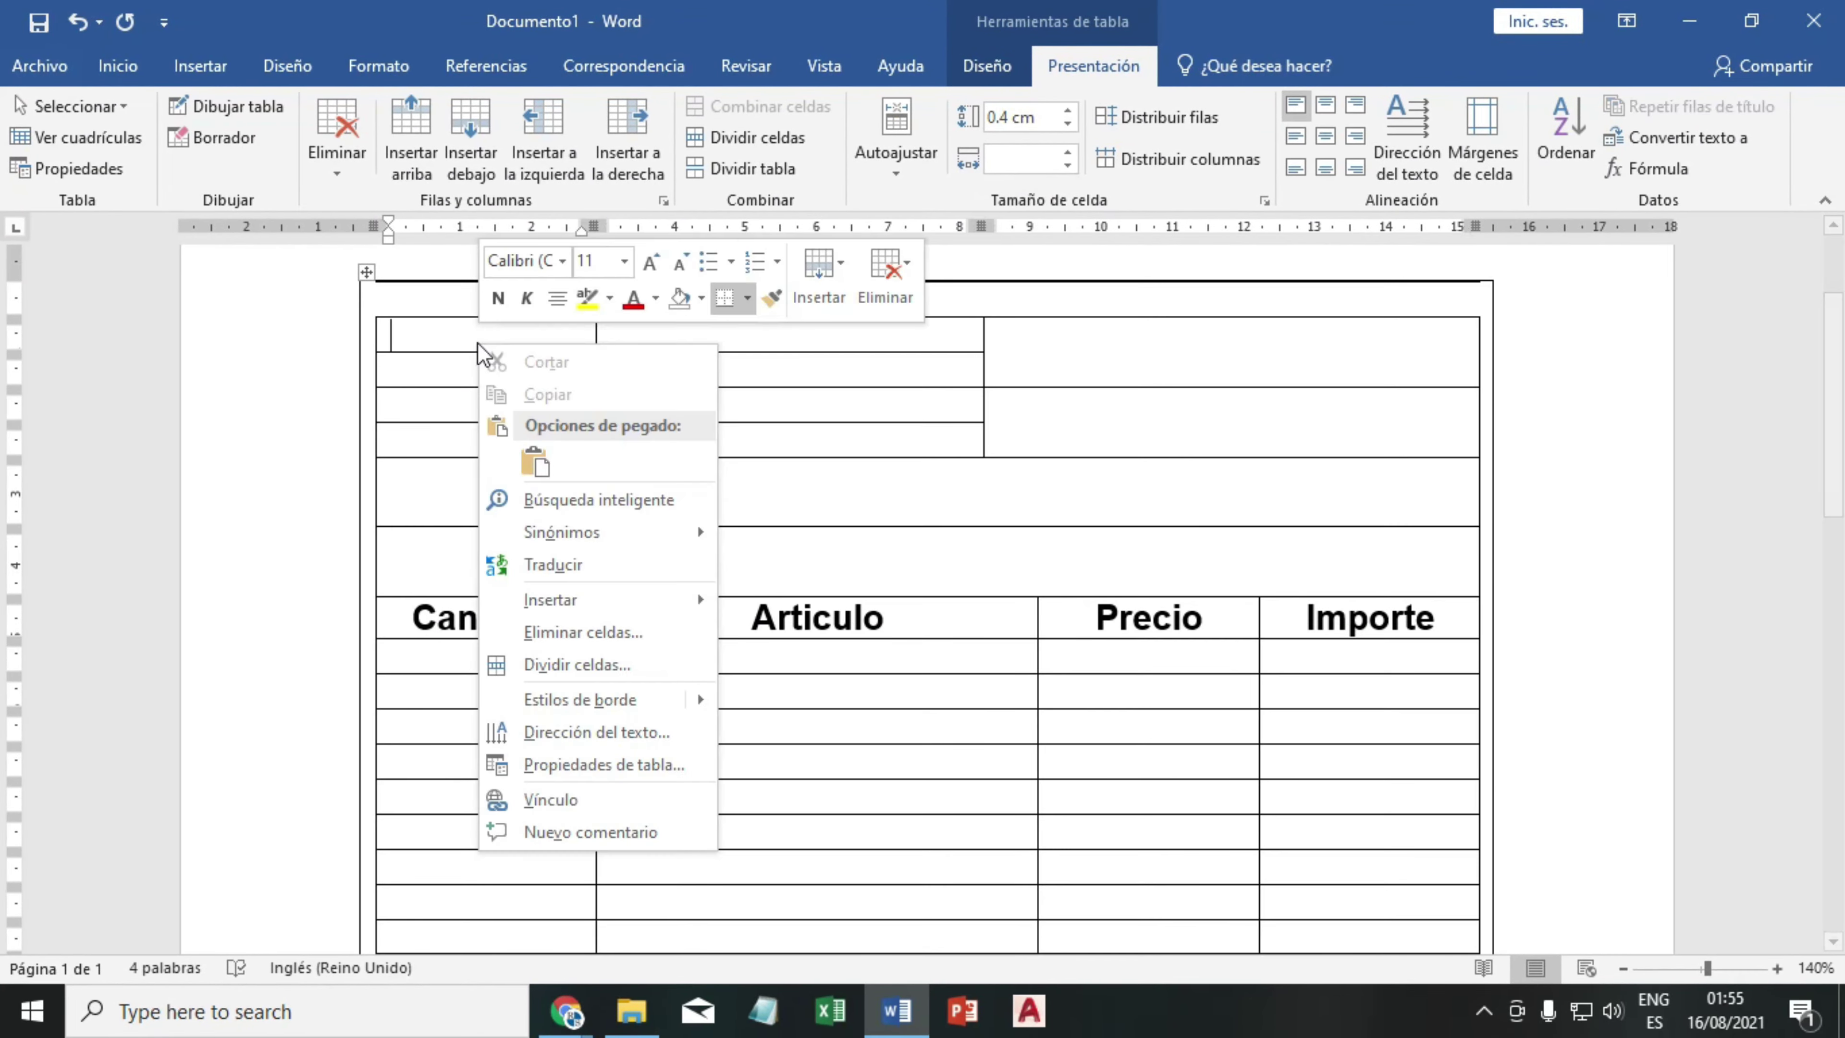
{"action": "left_click", "coordinate": [535, 462]}
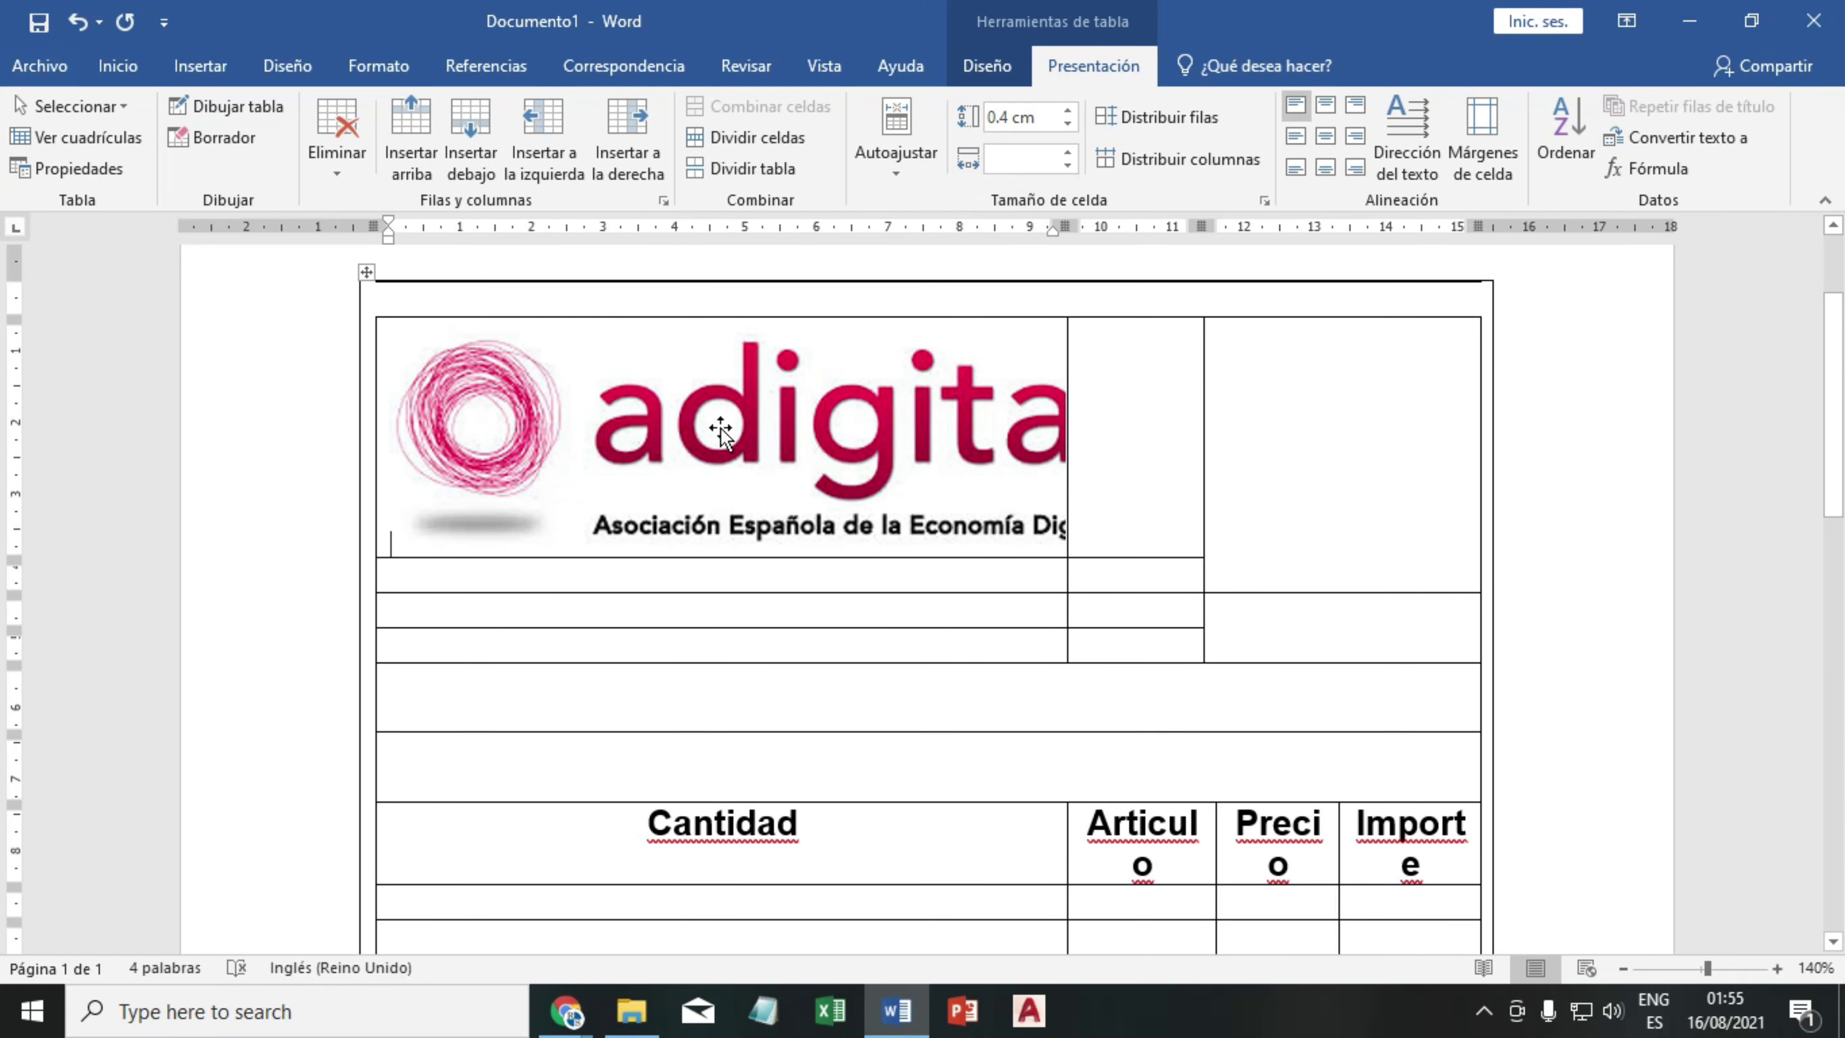
- Shrink the pasted logo by its corner handle to fit the top-left corner
{"action": "left_click", "coordinate": [721, 427]}
{"action": "mouse_move", "coordinate": [1136, 558]}
{"action": "left_mouse_down"}
{"action": "mouse_move", "coordinate": [974, 481]}
{"action": "mouse_move", "coordinate": [991, 486]}
{"action": "left_mouse_up"}
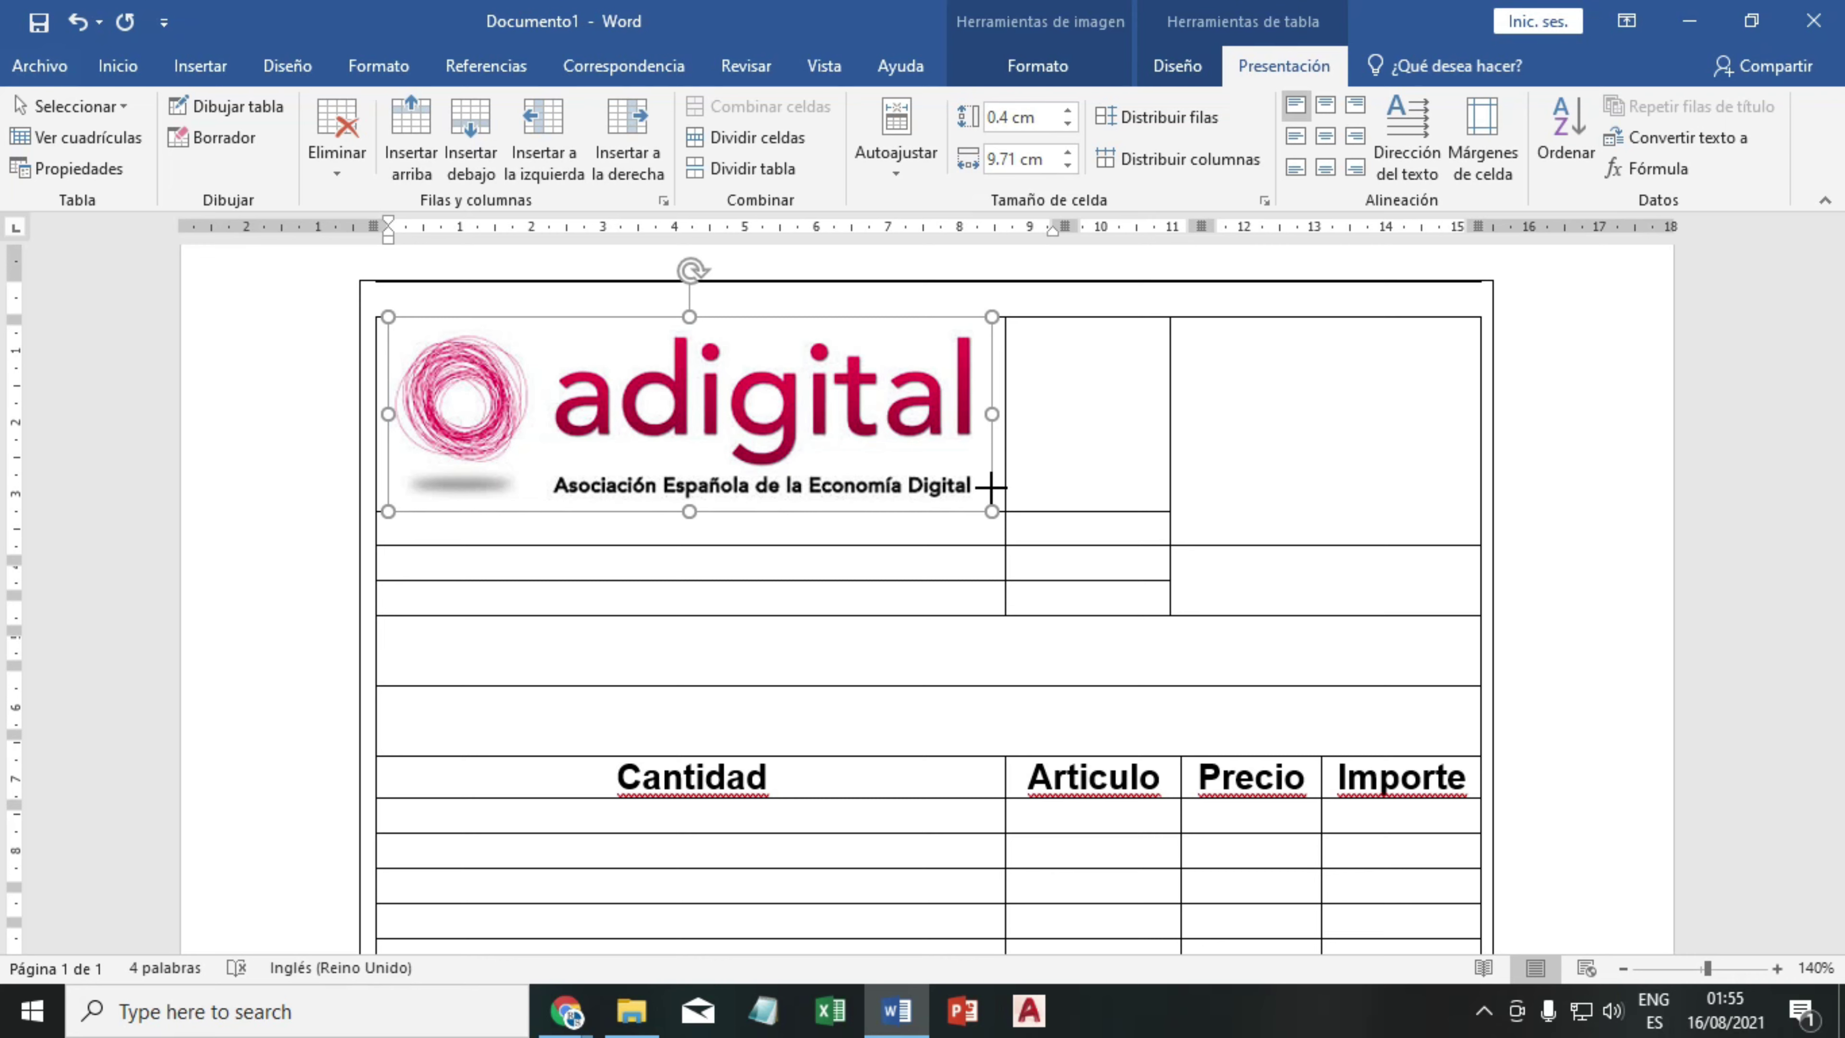
{"action": "mouse_move", "coordinate": [991, 485]}
{"action": "left_mouse_down"}
{"action": "mouse_move", "coordinate": [878, 466]}
{"action": "mouse_move", "coordinate": [775, 392]}
{"action": "mouse_move", "coordinate": [721, 404]}
{"action": "mouse_move", "coordinate": [474, 339]}
{"action": "left_mouse_up"}
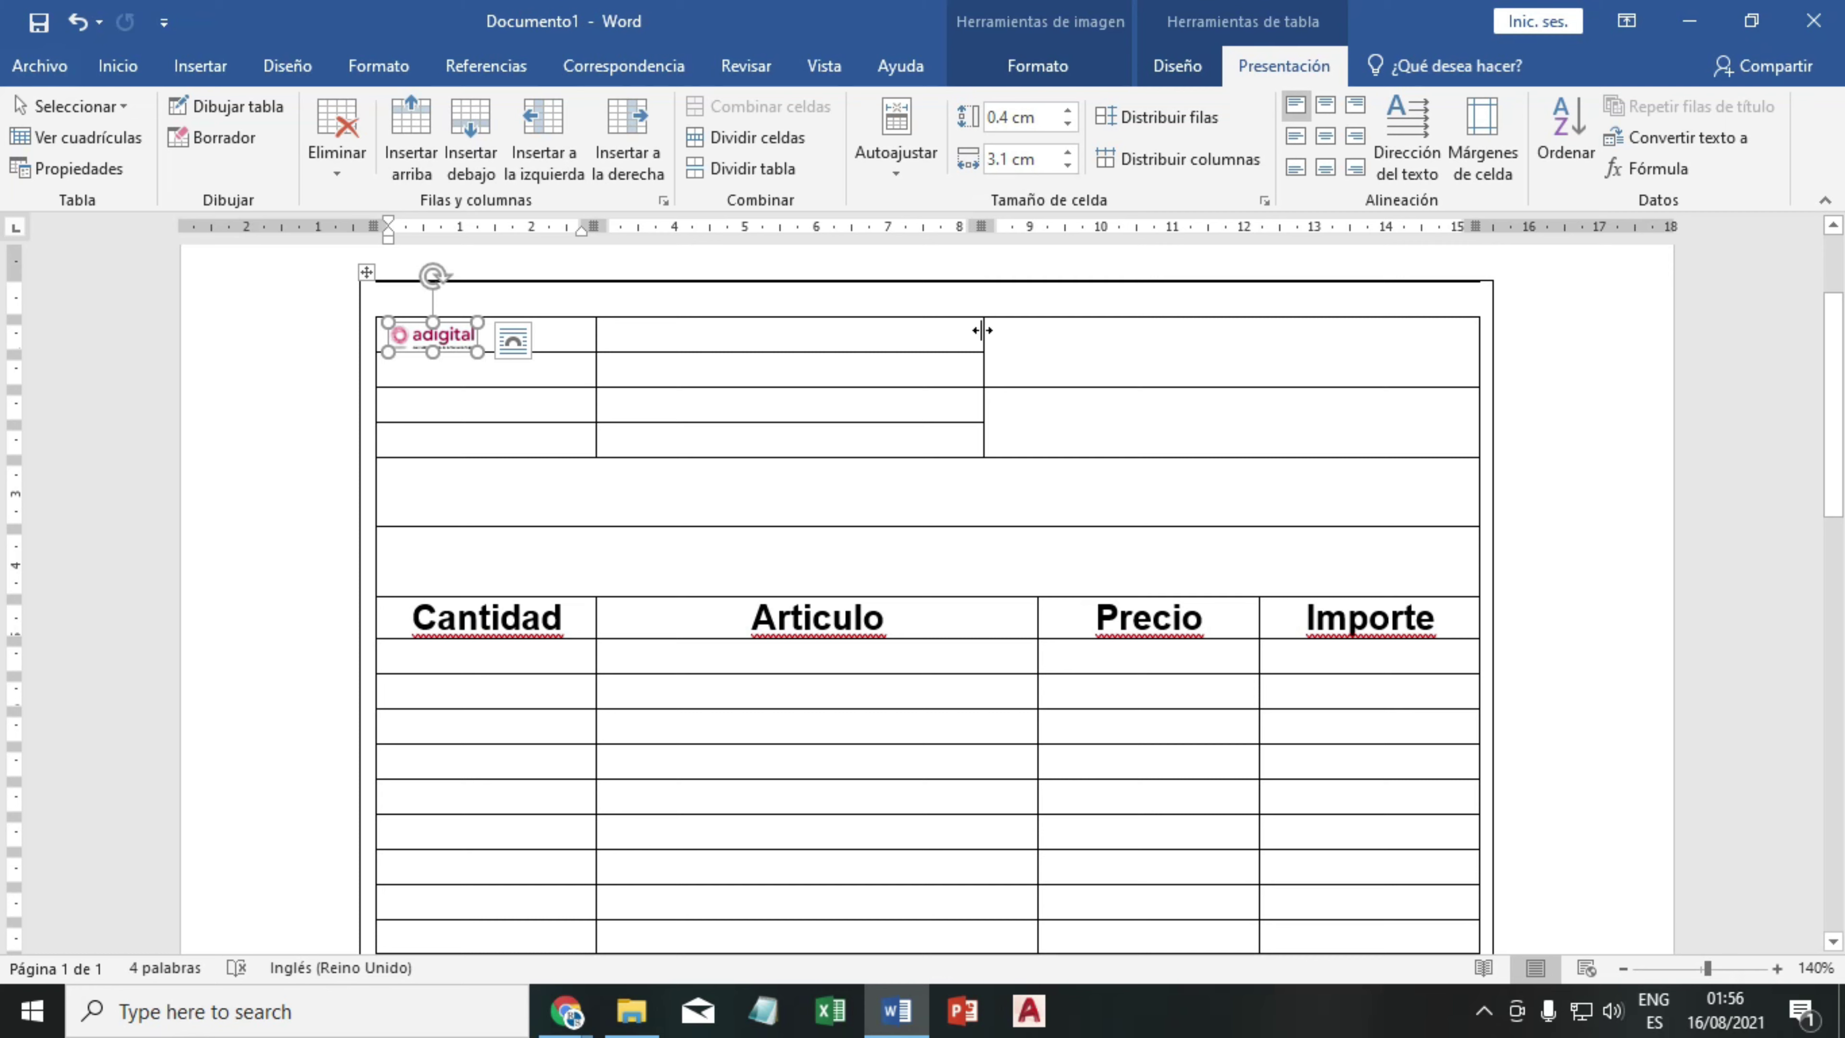
- Set the logo's text wrapping to Delante del texto (in front of text)
{"action": "left_click_drag", "start_coordinate": [984, 332], "coordinate": [1012, 338]}
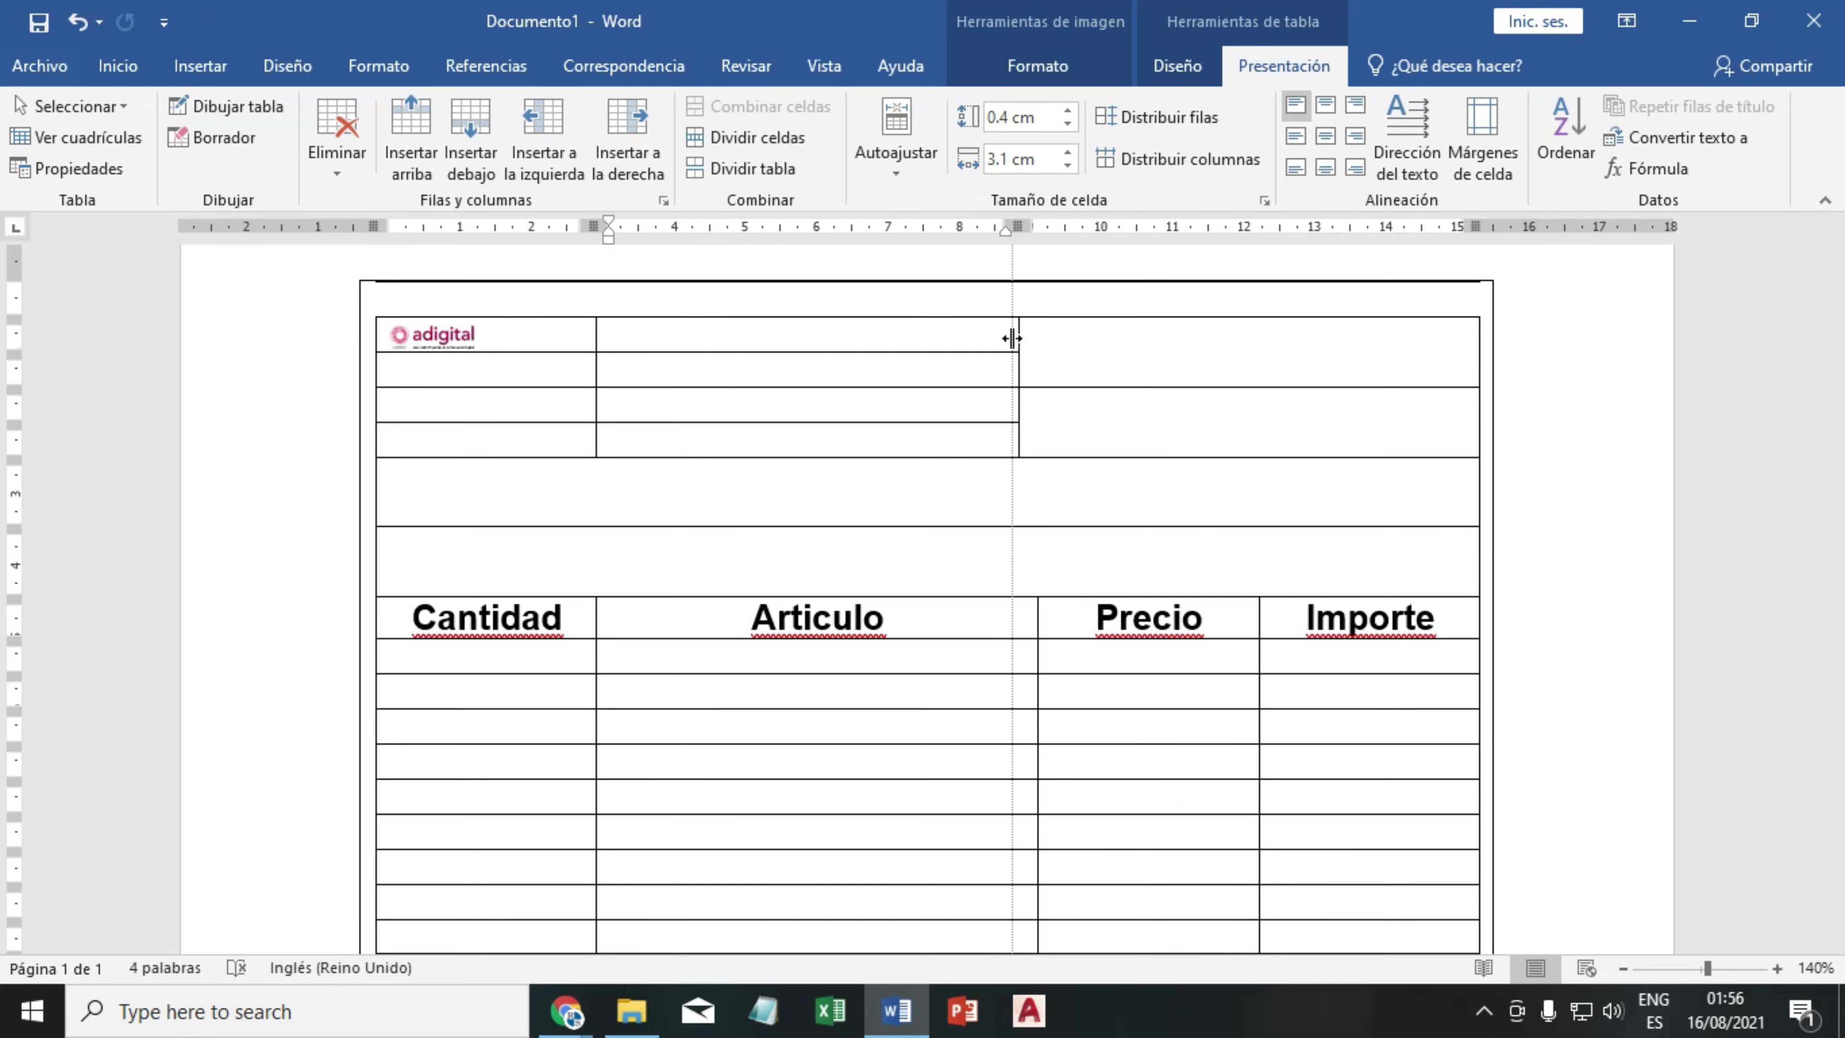
{"action": "key", "text": "ctrl+z"}
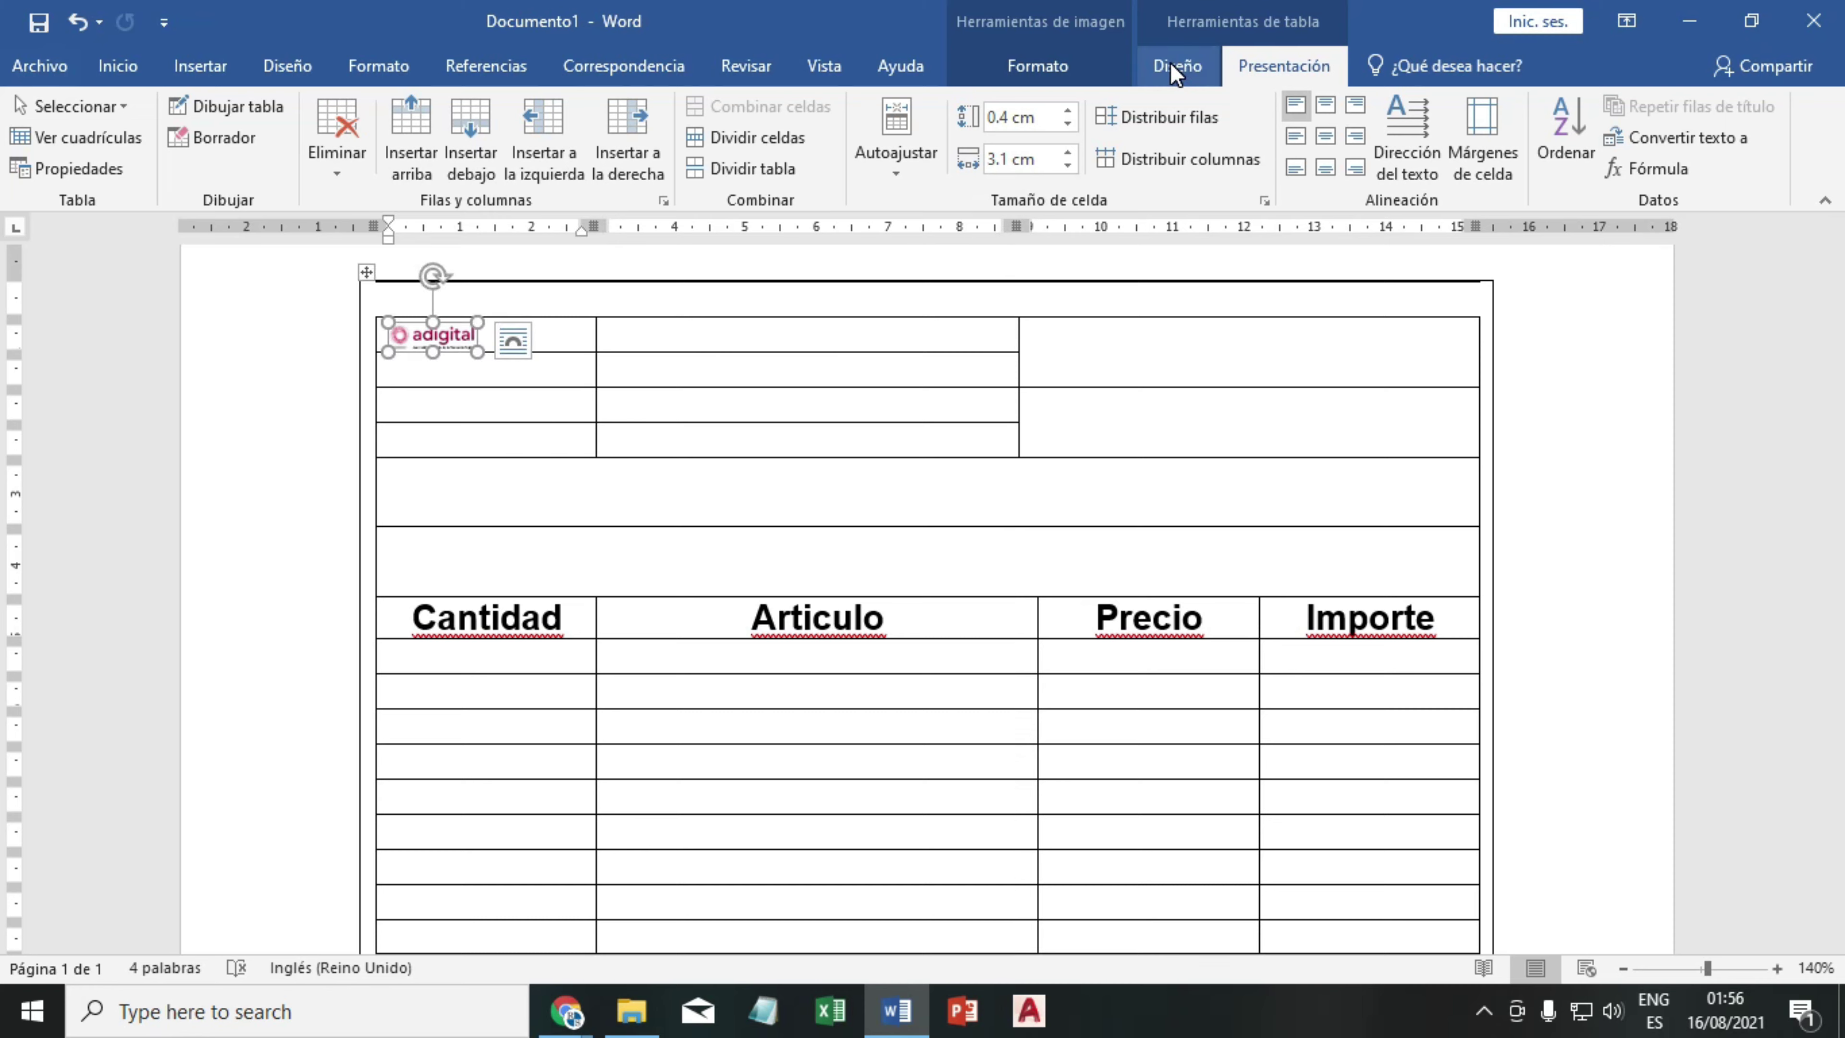
{"action": "left_click", "coordinate": [1072, 67]}
{"action": "left_click", "coordinate": [1258, 136]}
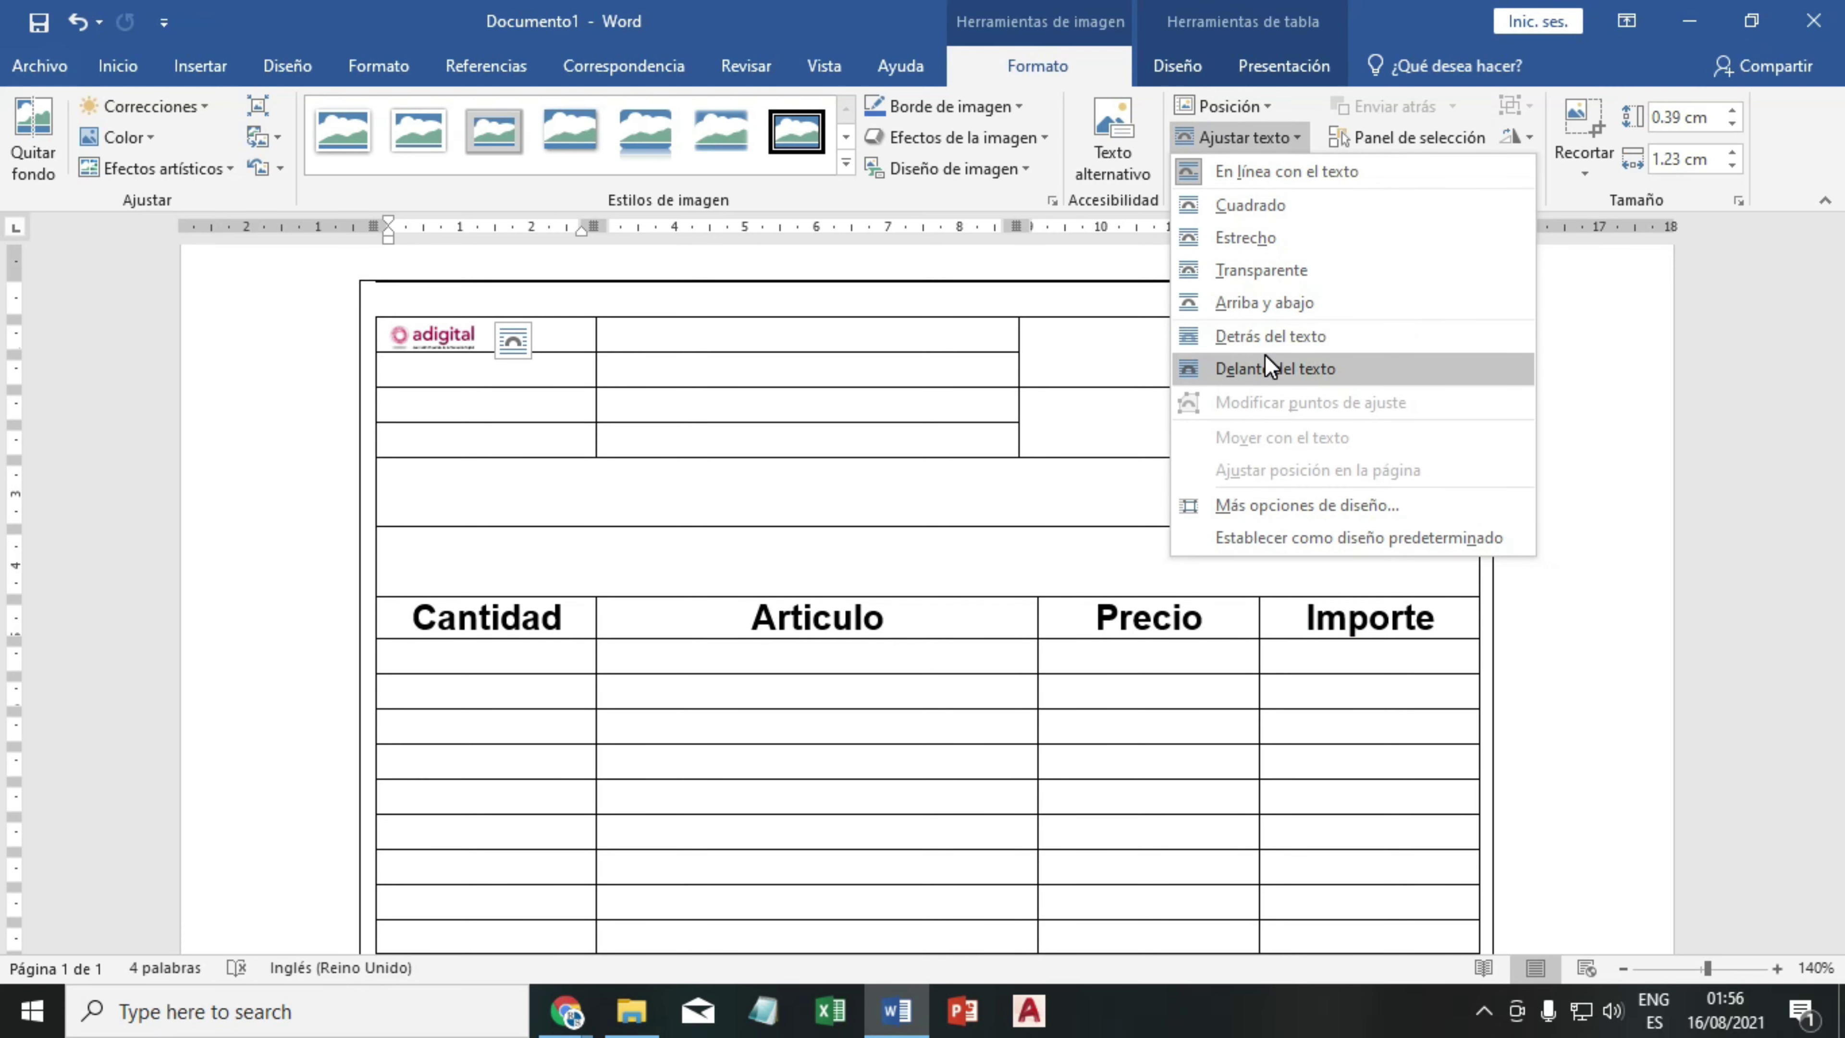
{"action": "left_click", "coordinate": [1268, 368]}
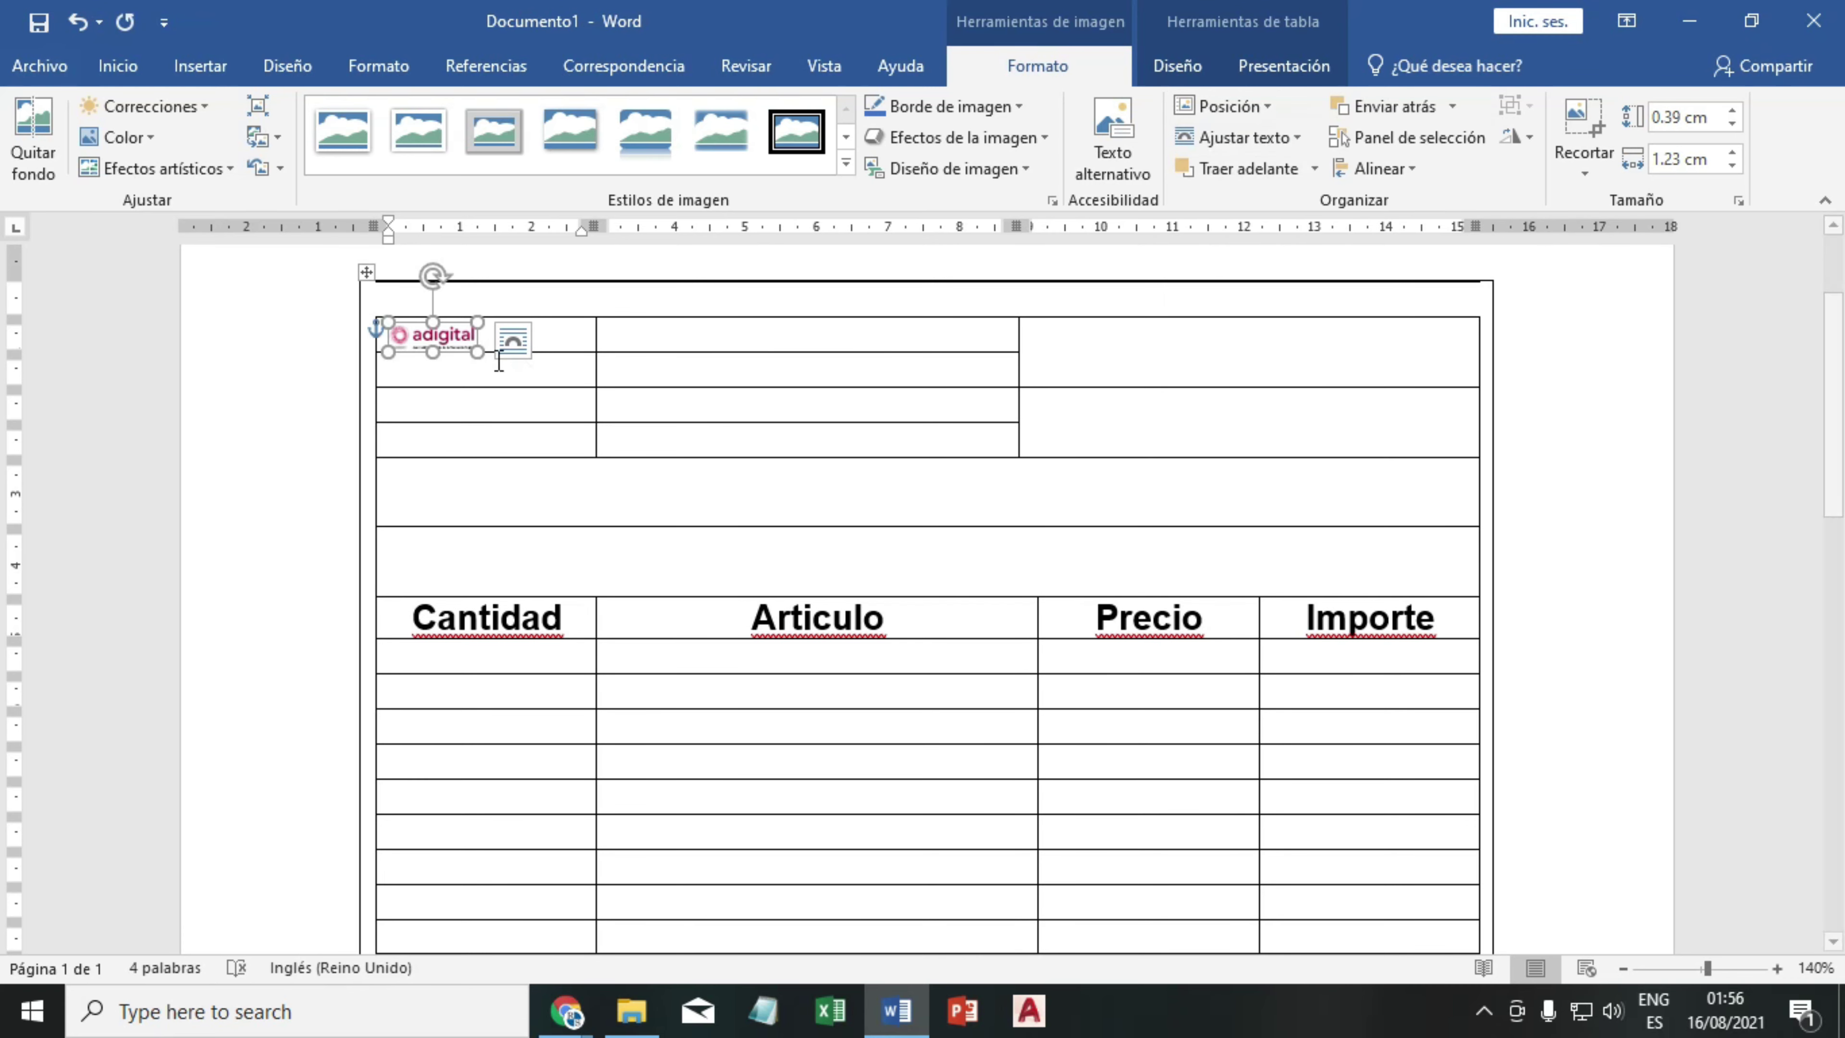
- Enlarge the logo and move the column divider up against it
{"action": "left_click_drag", "start_coordinate": [476, 350], "coordinate": [649, 454]}
{"action": "left_click_drag", "start_coordinate": [552, 398], "coordinate": [543, 398]}
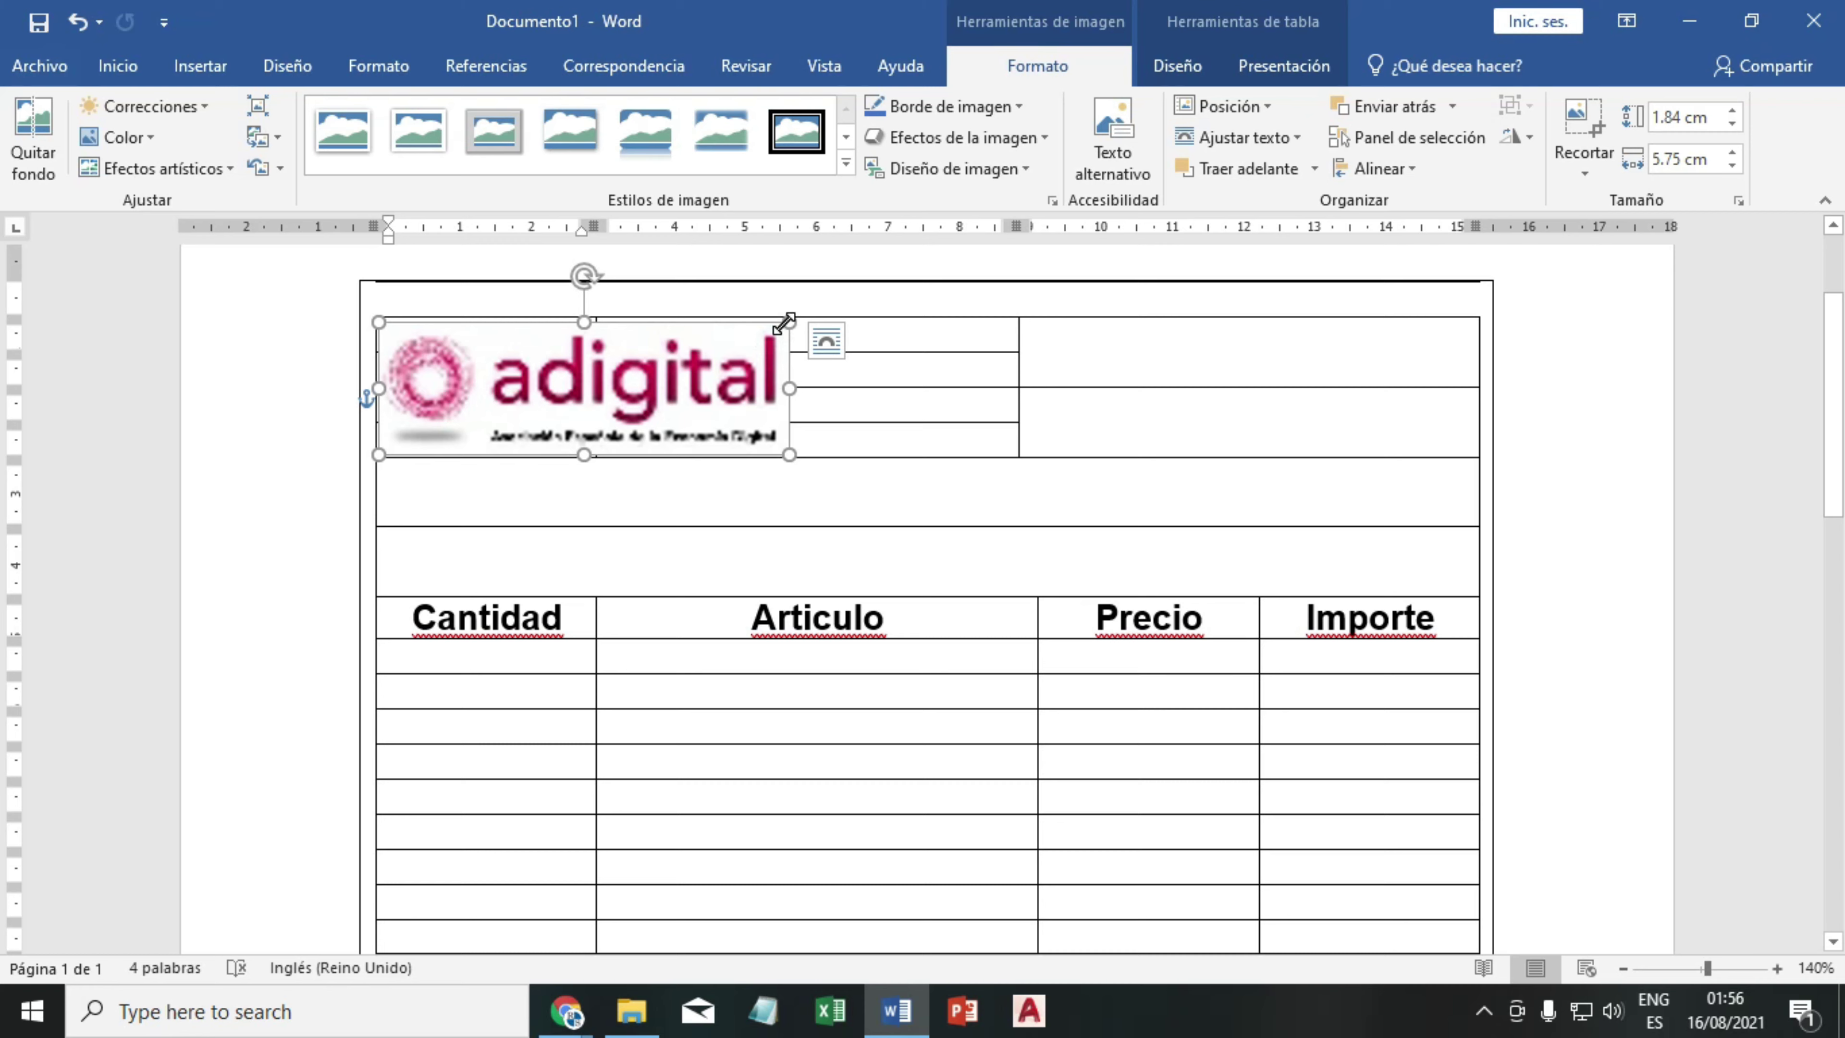
{"action": "left_click_drag", "start_coordinate": [785, 323], "coordinate": [805, 318]}
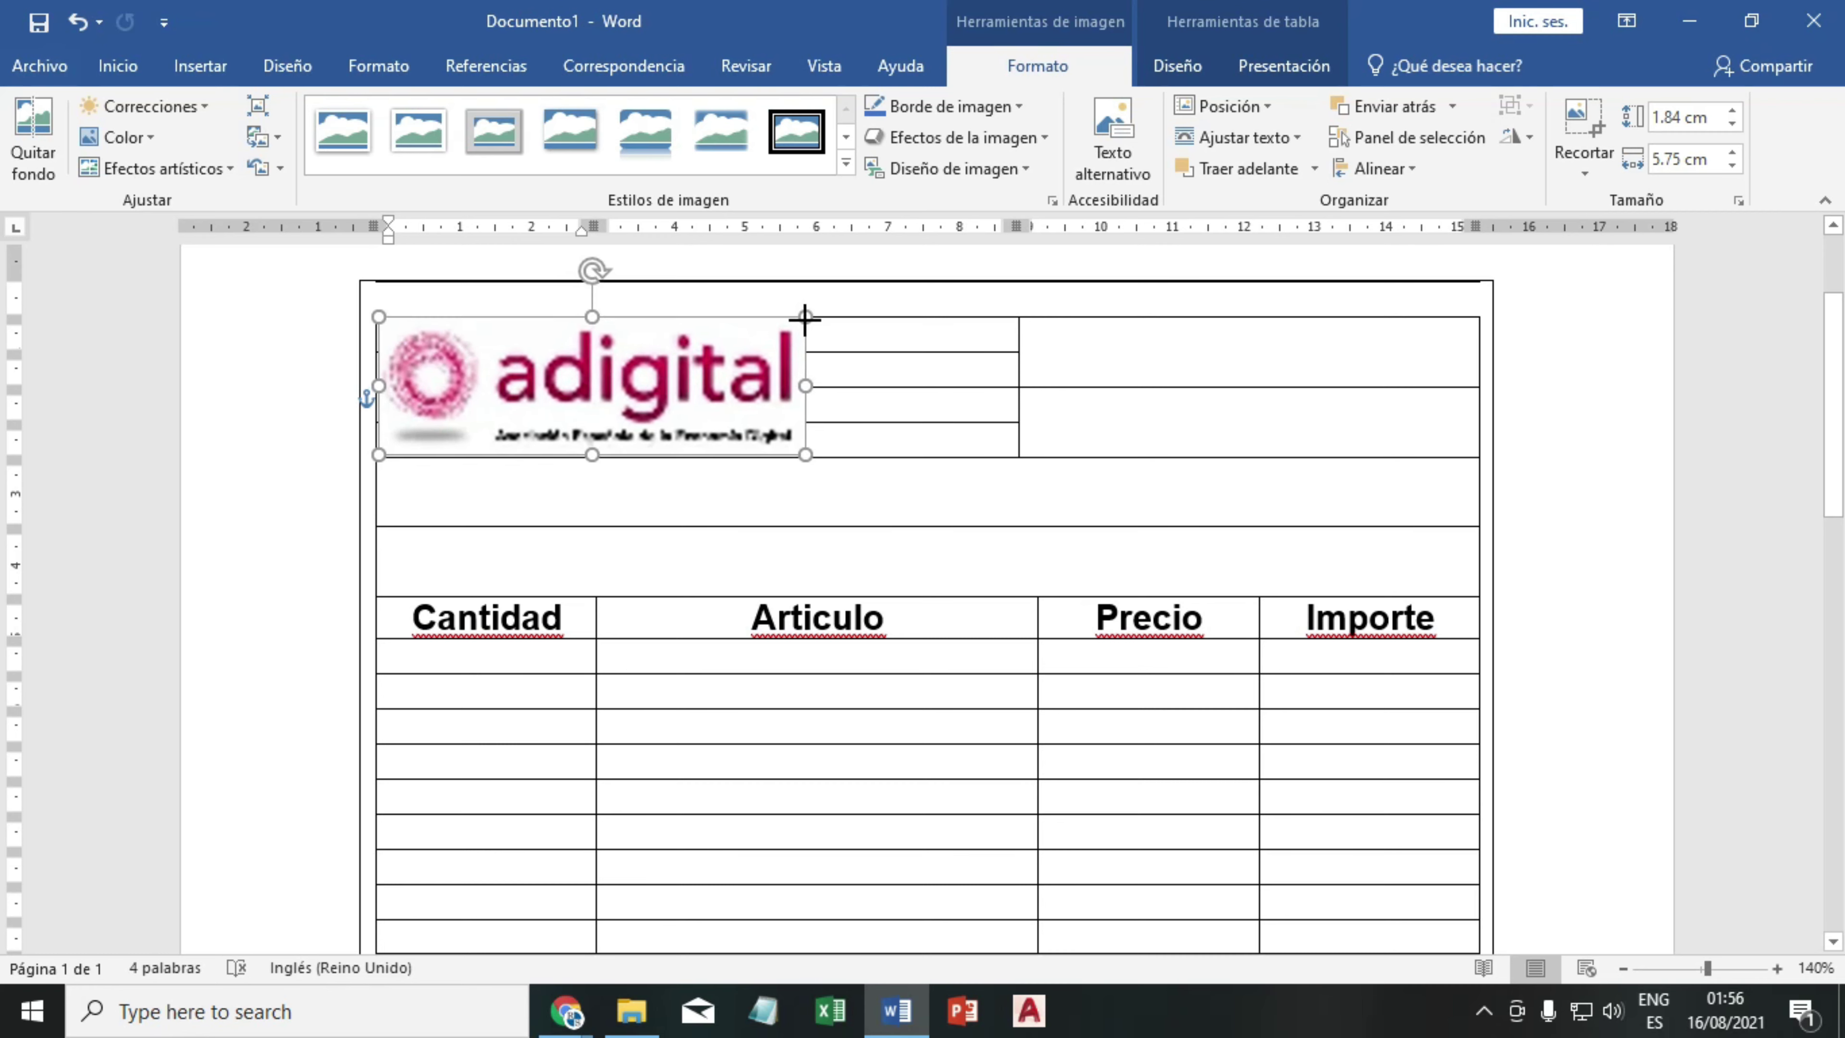
{"action": "mouse_move", "coordinate": [1017, 378]}
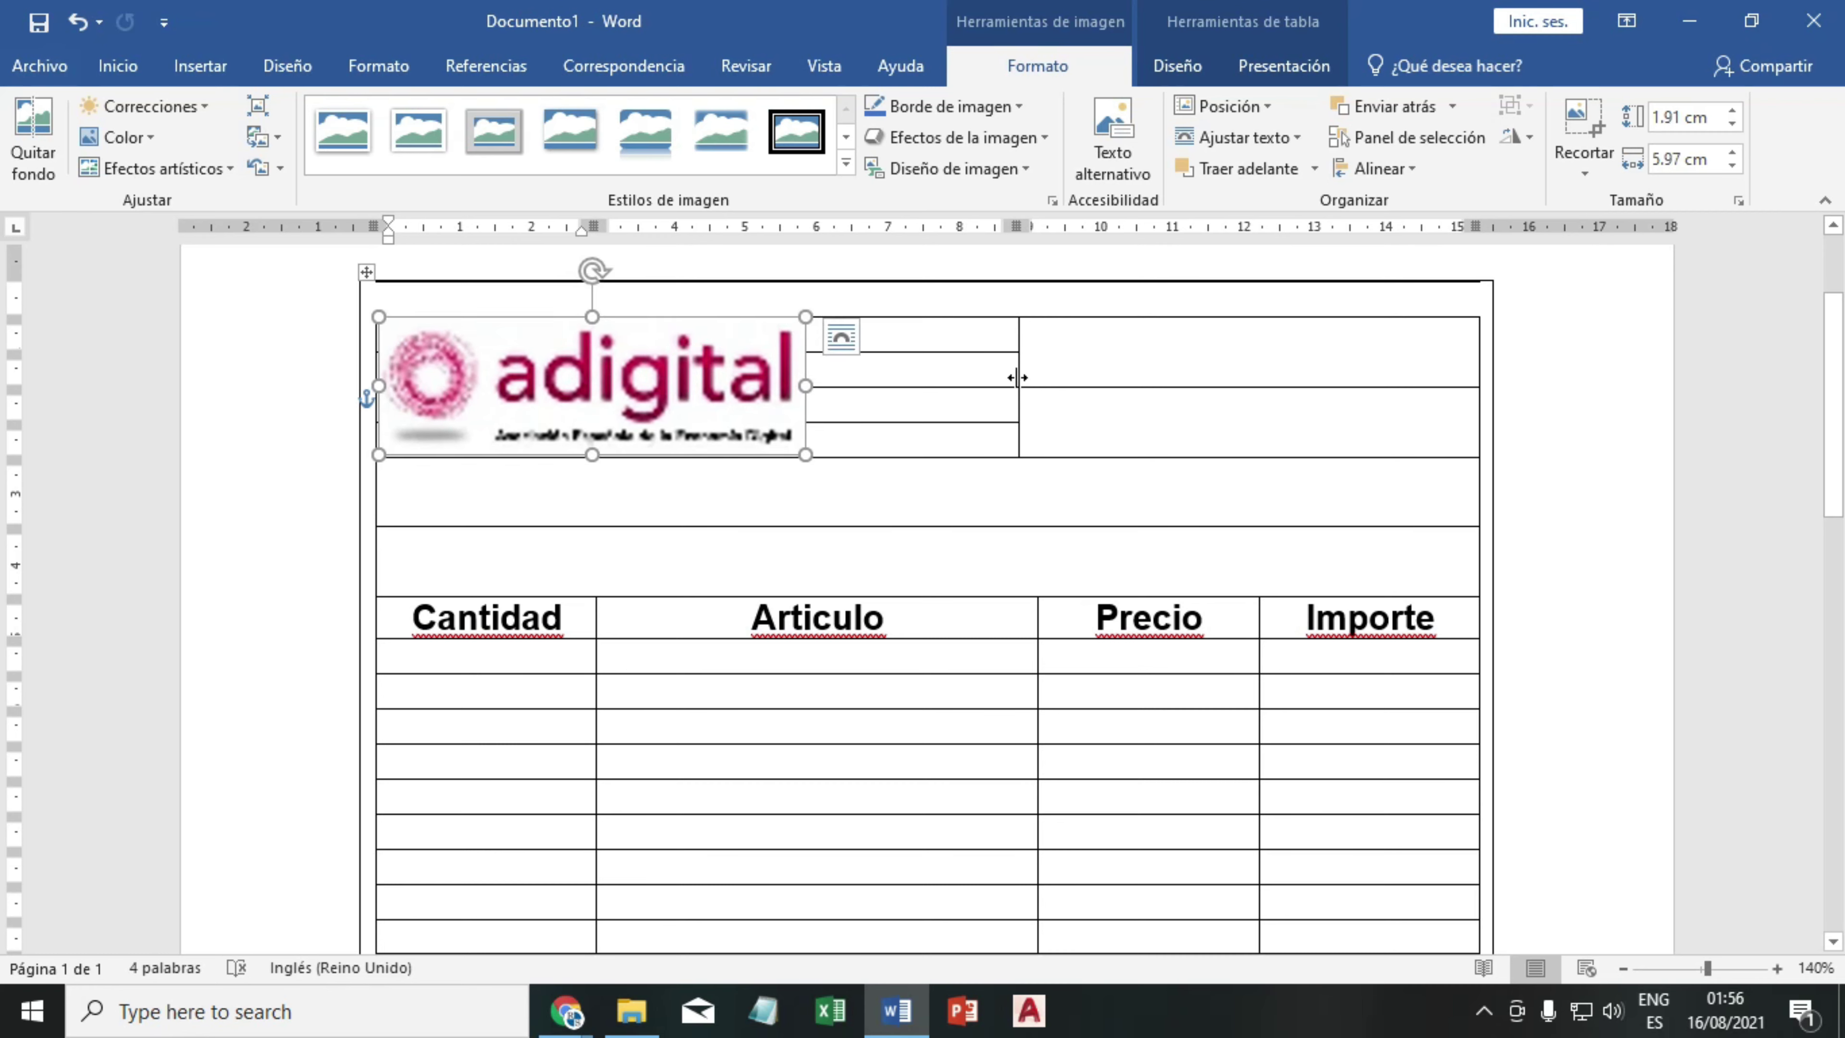
{"action": "mouse_move", "coordinate": [1017, 378]}
{"action": "left_mouse_down"}
{"action": "mouse_move", "coordinate": [805, 389]}
{"action": "mouse_move", "coordinate": [916, 404]}
{"action": "mouse_move", "coordinate": [794, 415]}
{"action": "mouse_move", "coordinate": [916, 430]}
{"action": "mouse_move", "coordinate": [800, 435]}
{"action": "left_mouse_up"}
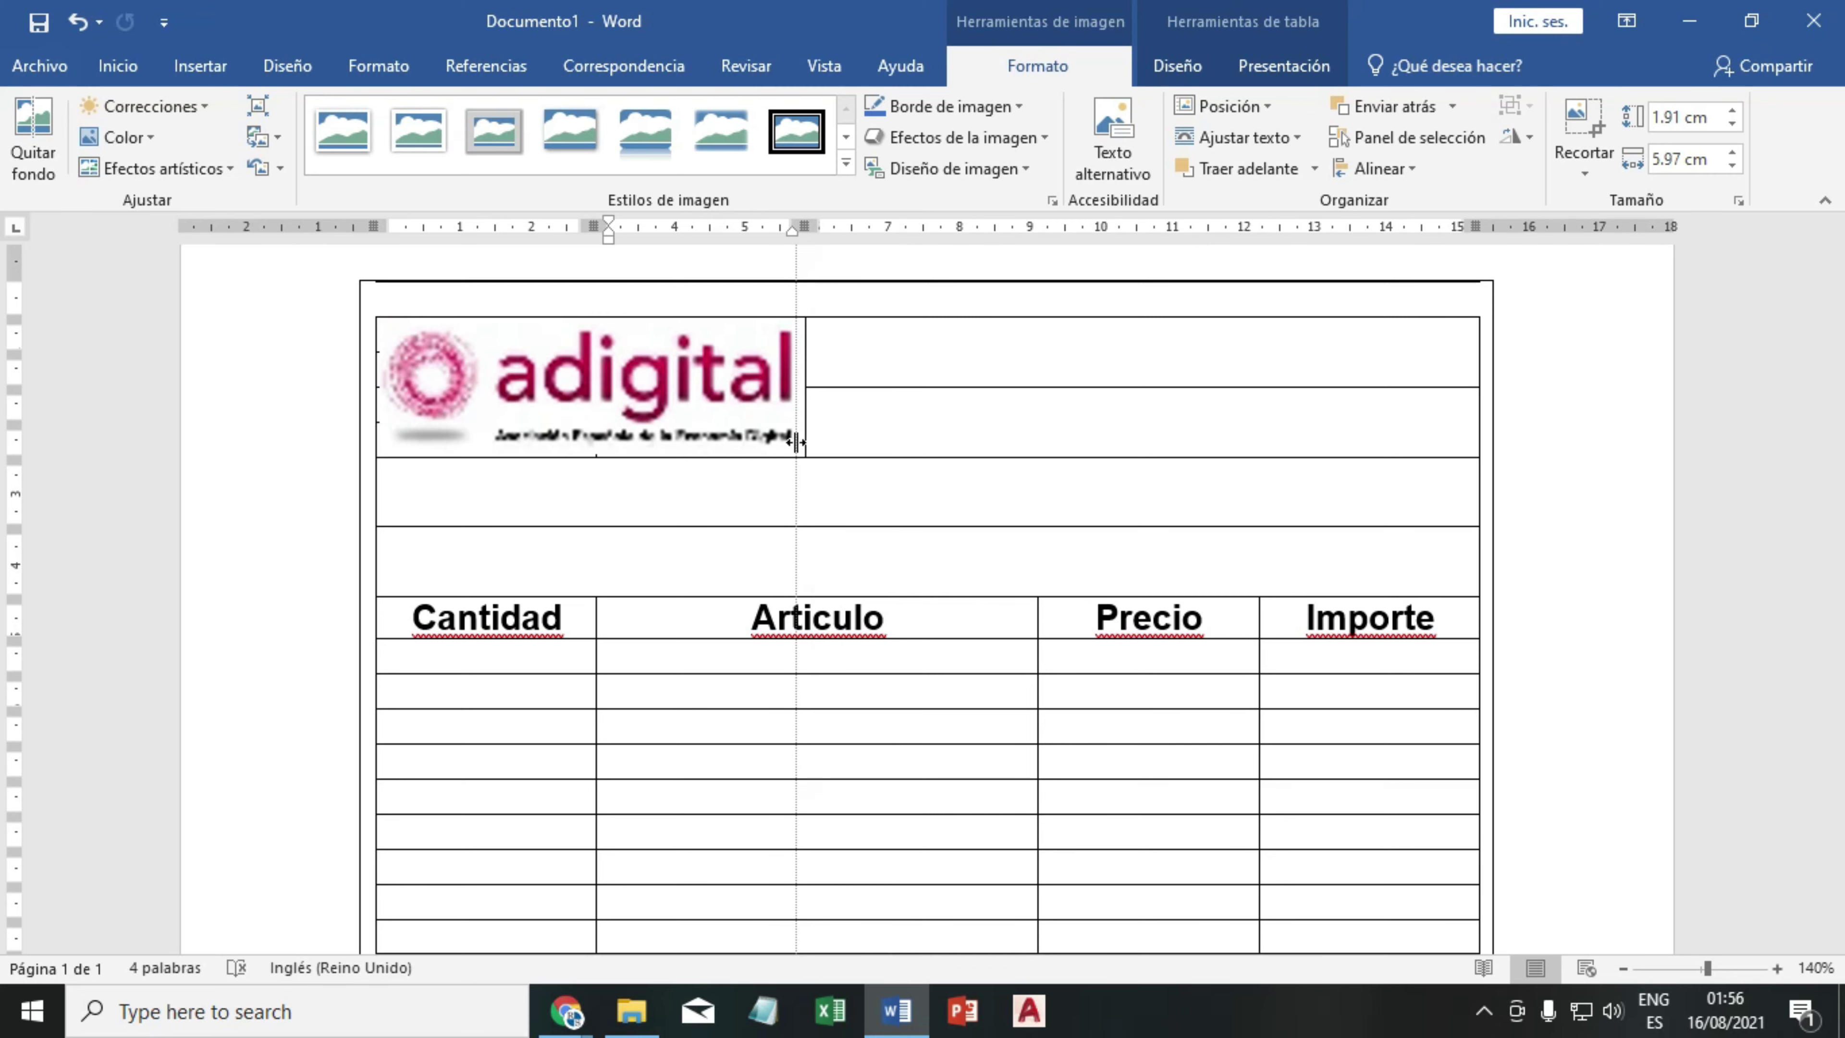
{"action": "left_click", "coordinate": [931, 434]}
{"action": "left_click", "coordinate": [803, 411]}
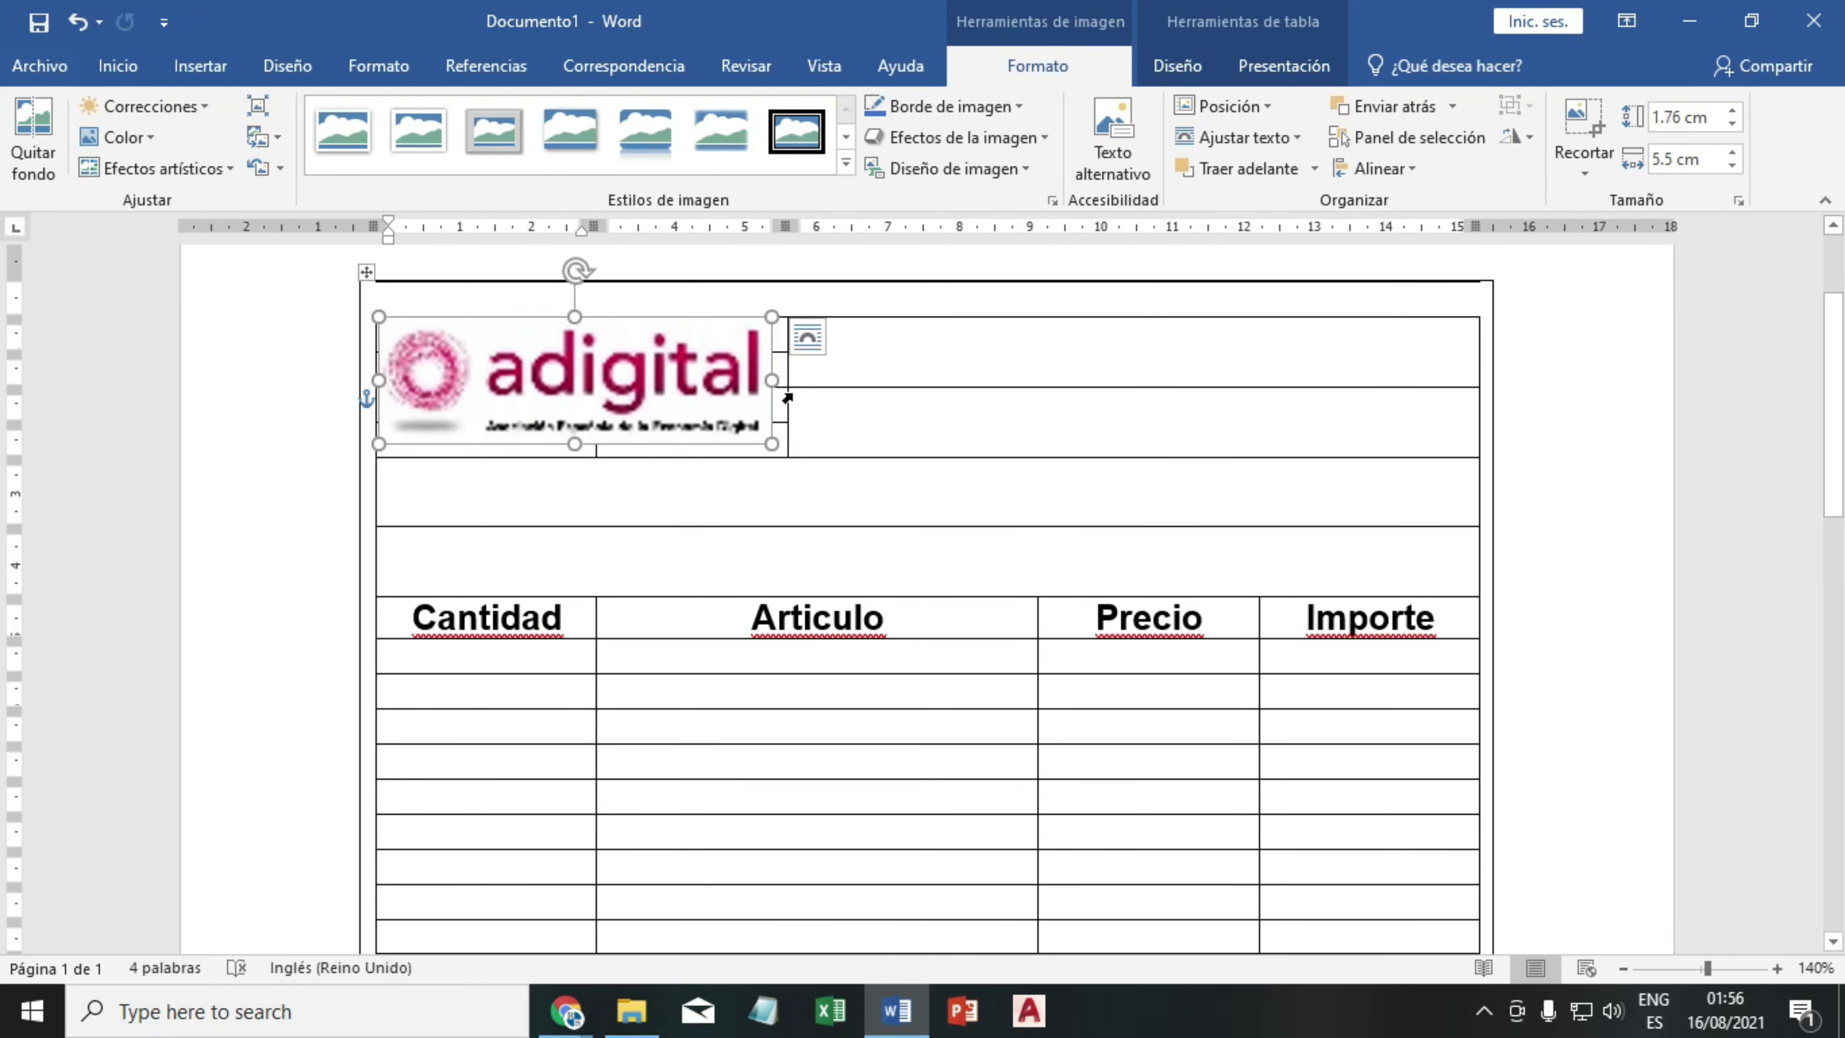
{"action": "left_click_drag", "start_coordinate": [792, 456], "coordinate": [841, 469]}
- Widen the logo to about 6 cm and push the column divider right to fit
{"action": "scroll", "coordinate": [762, 473], "scroll_direction": "up", "scroll_amount": 8}
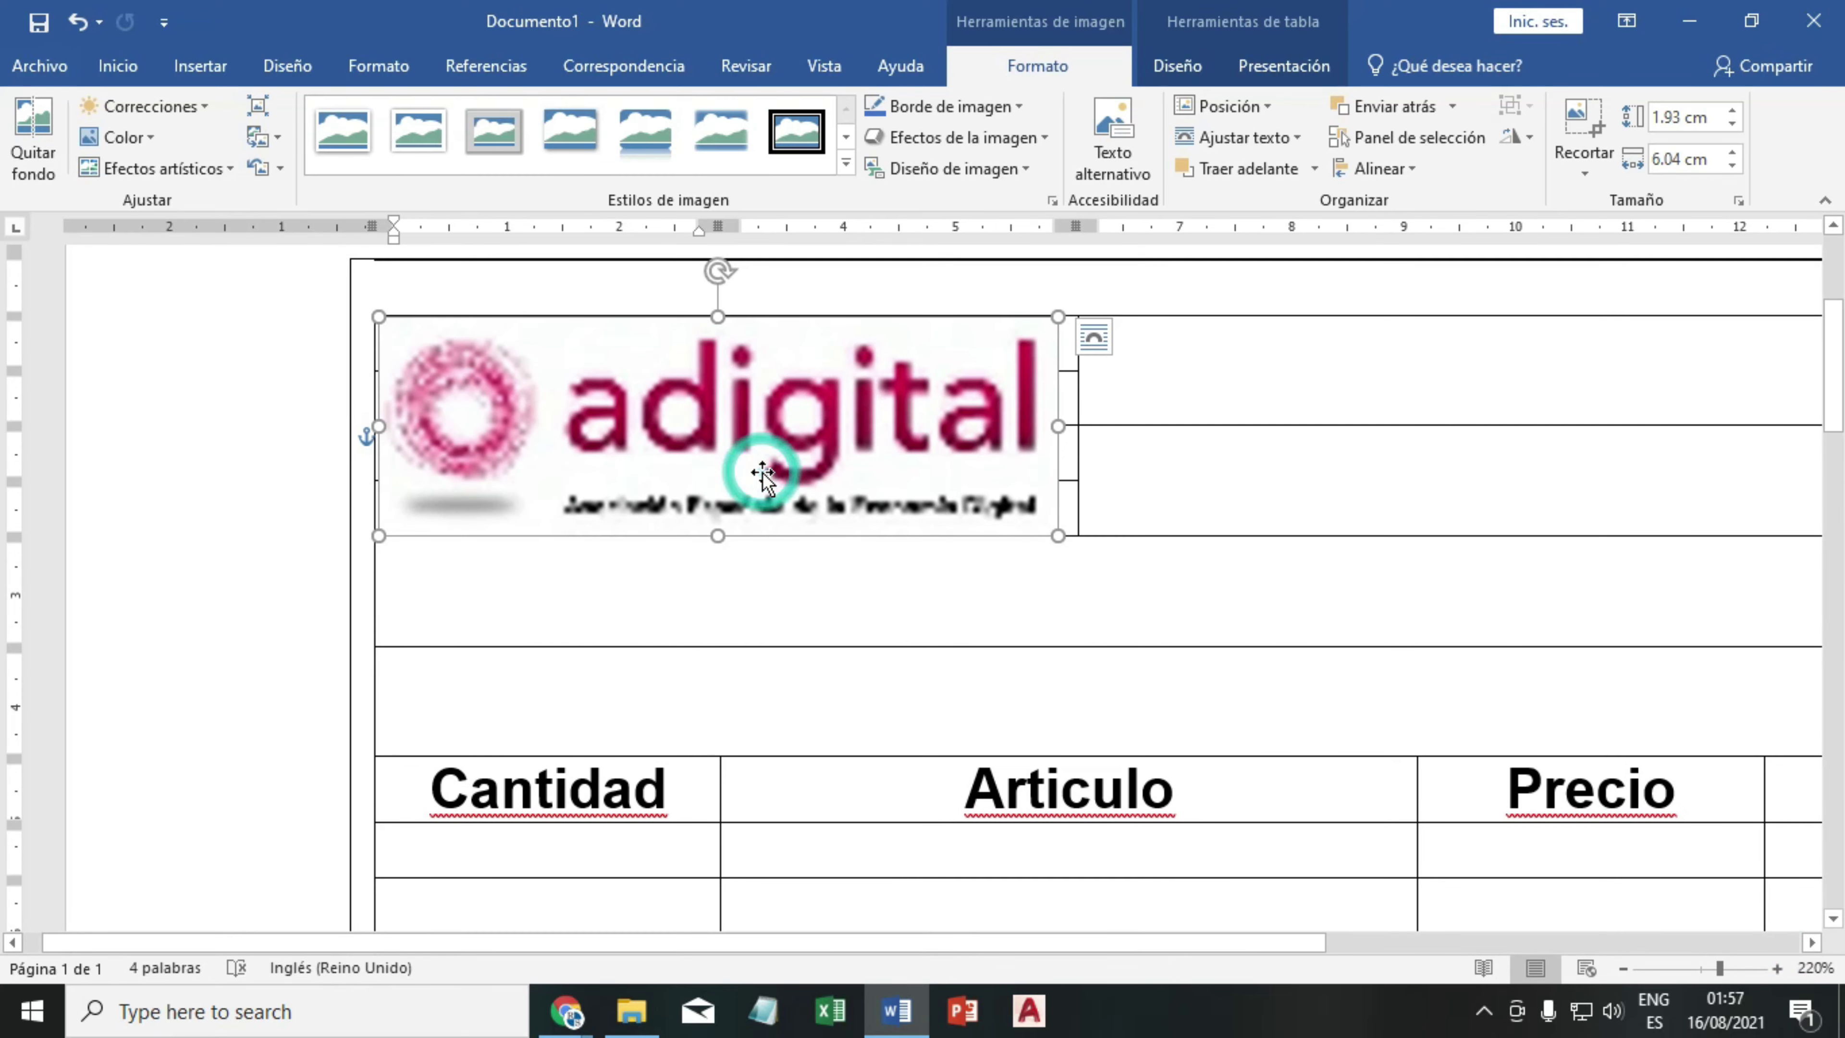
{"action": "left_click_drag", "start_coordinate": [1062, 410], "coordinate": [1079, 410]}
{"action": "left_click", "coordinate": [1133, 393]}
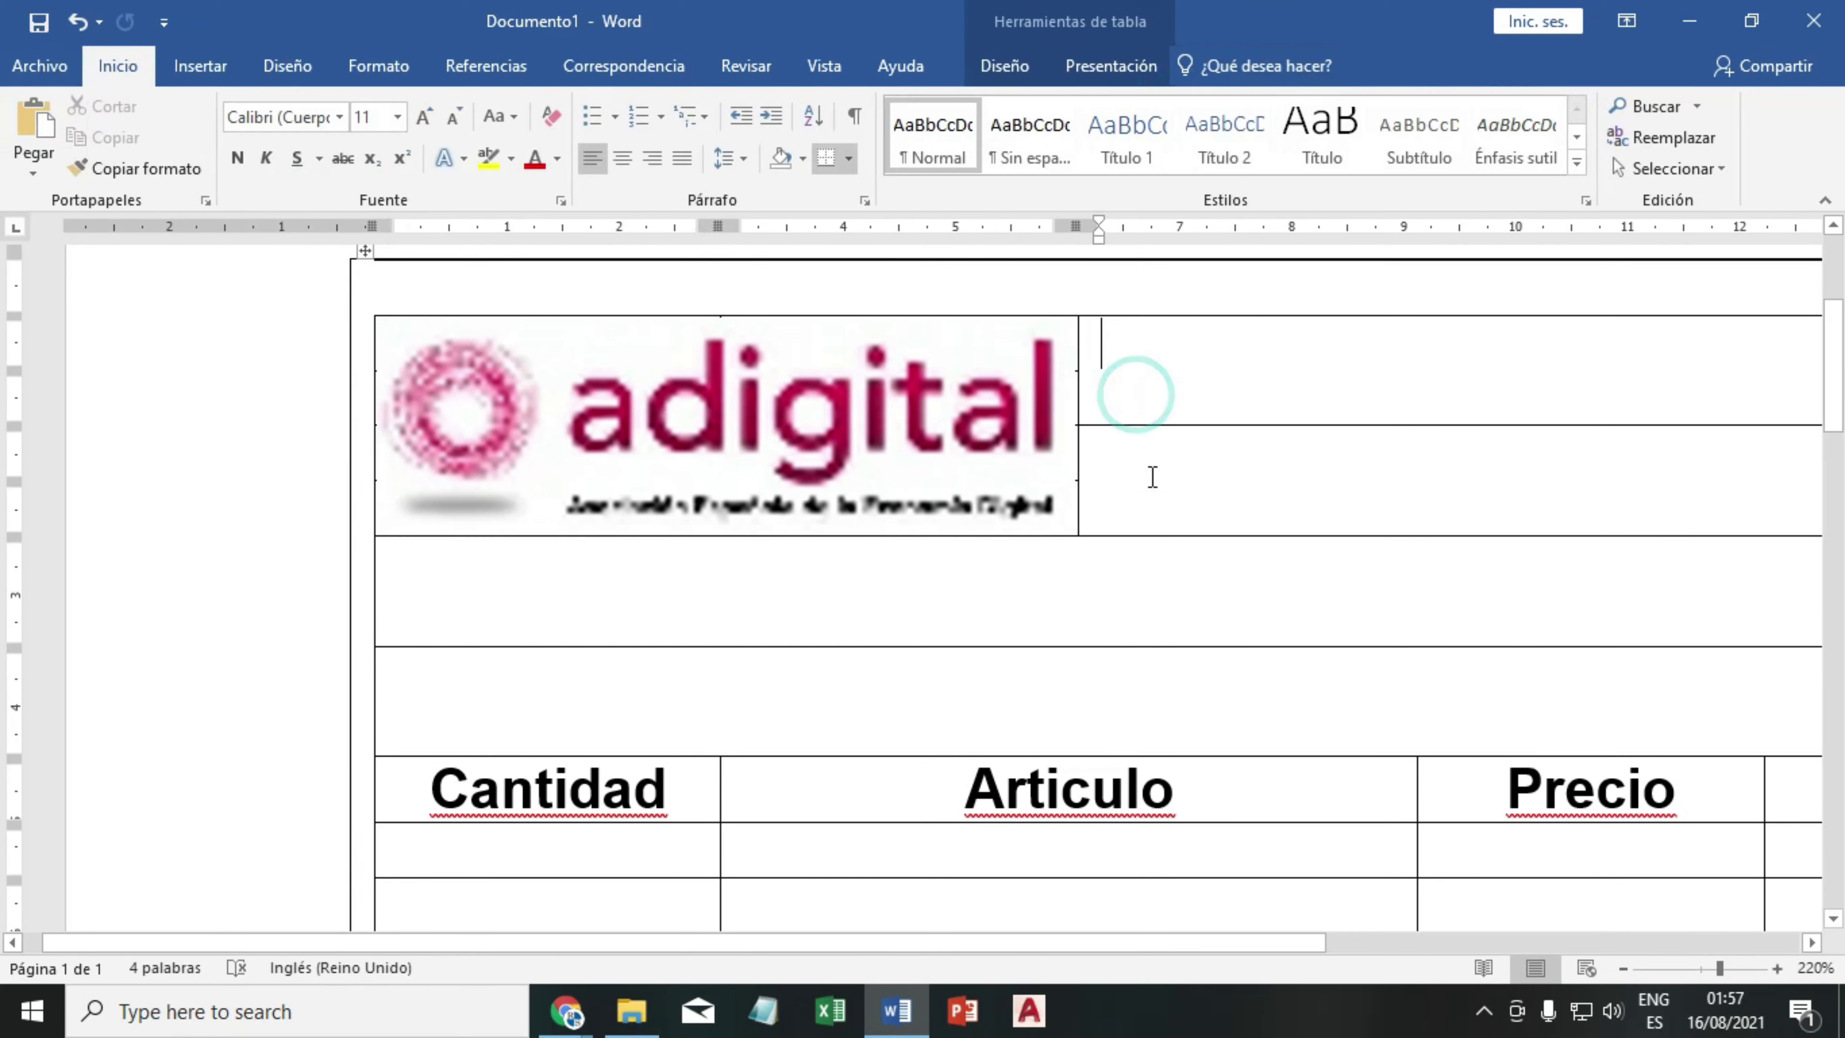
{"action": "left_click", "coordinate": [1079, 420]}
{"action": "left_click", "coordinate": [1157, 477]}
{"action": "left_click", "coordinate": [945, 437]}
- Zoom in to fine-tune the logo's position, then zoom back out to the whole table
{"action": "left_click", "coordinate": [1744, 968]}
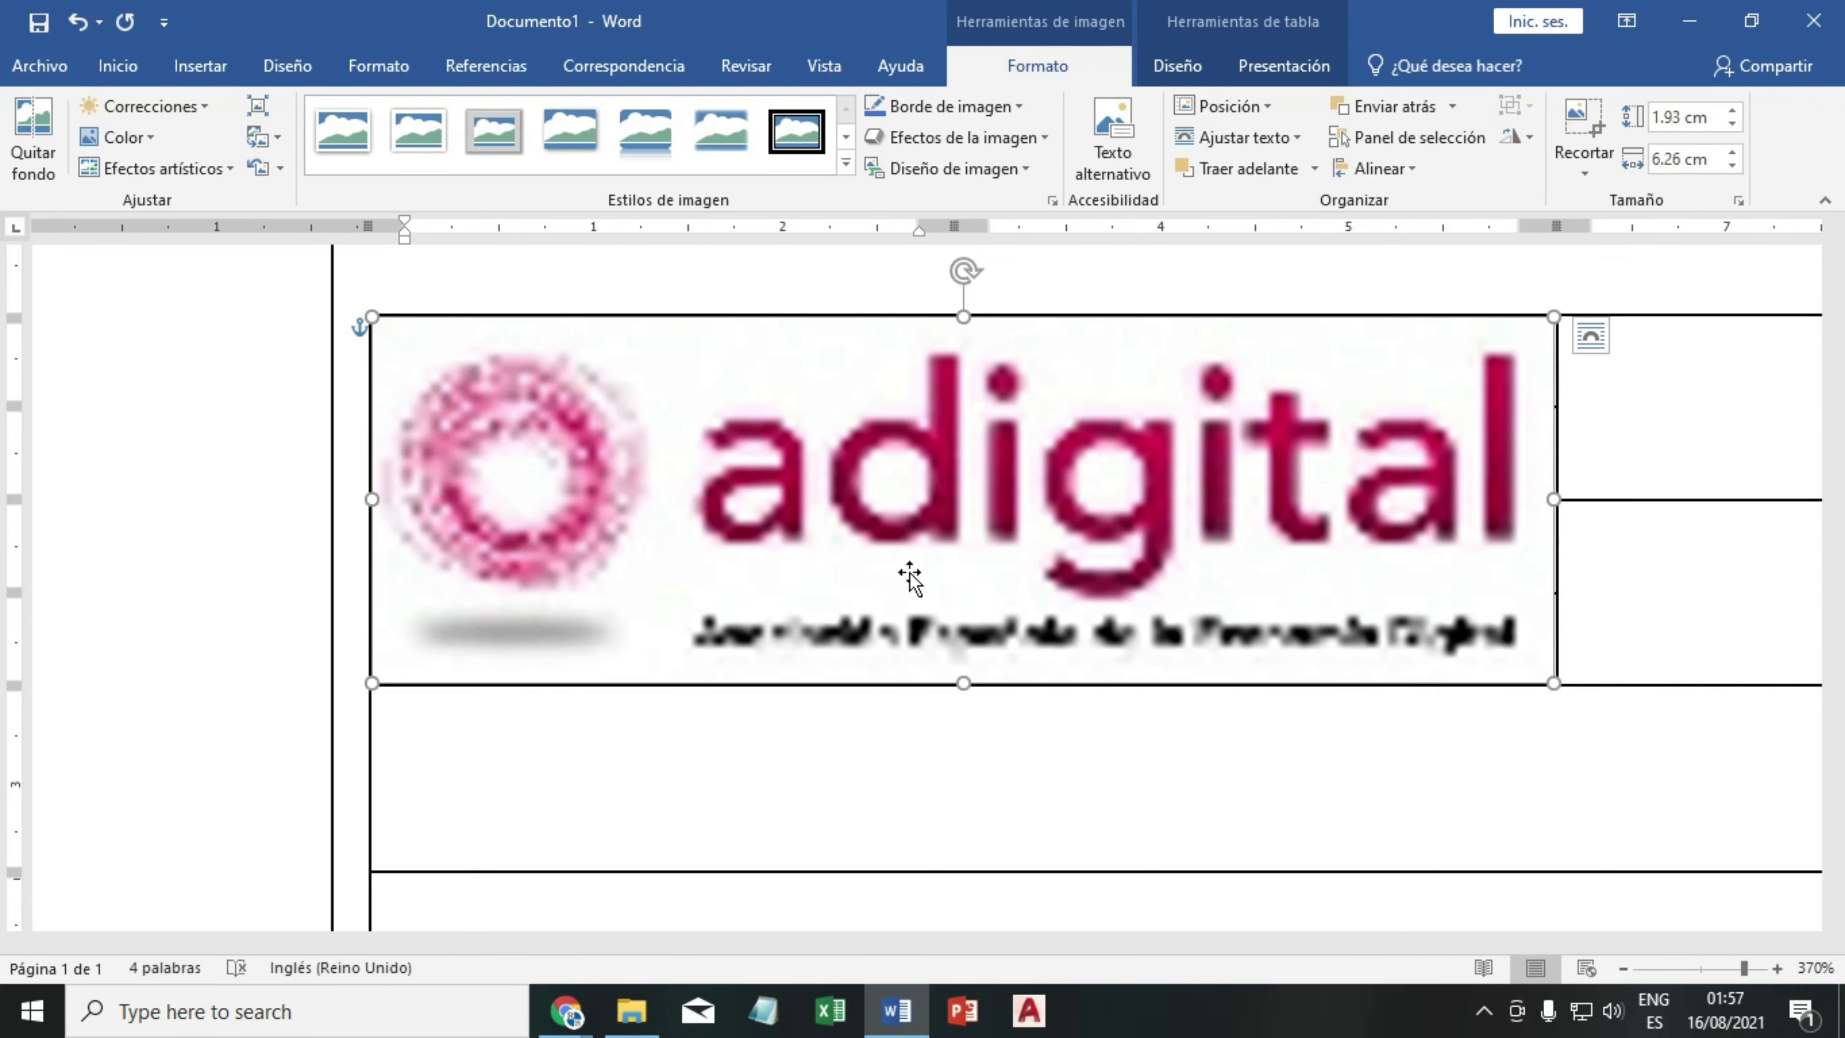
{"action": "left_click_drag", "start_coordinate": [909, 574], "coordinate": [1046, 609]}
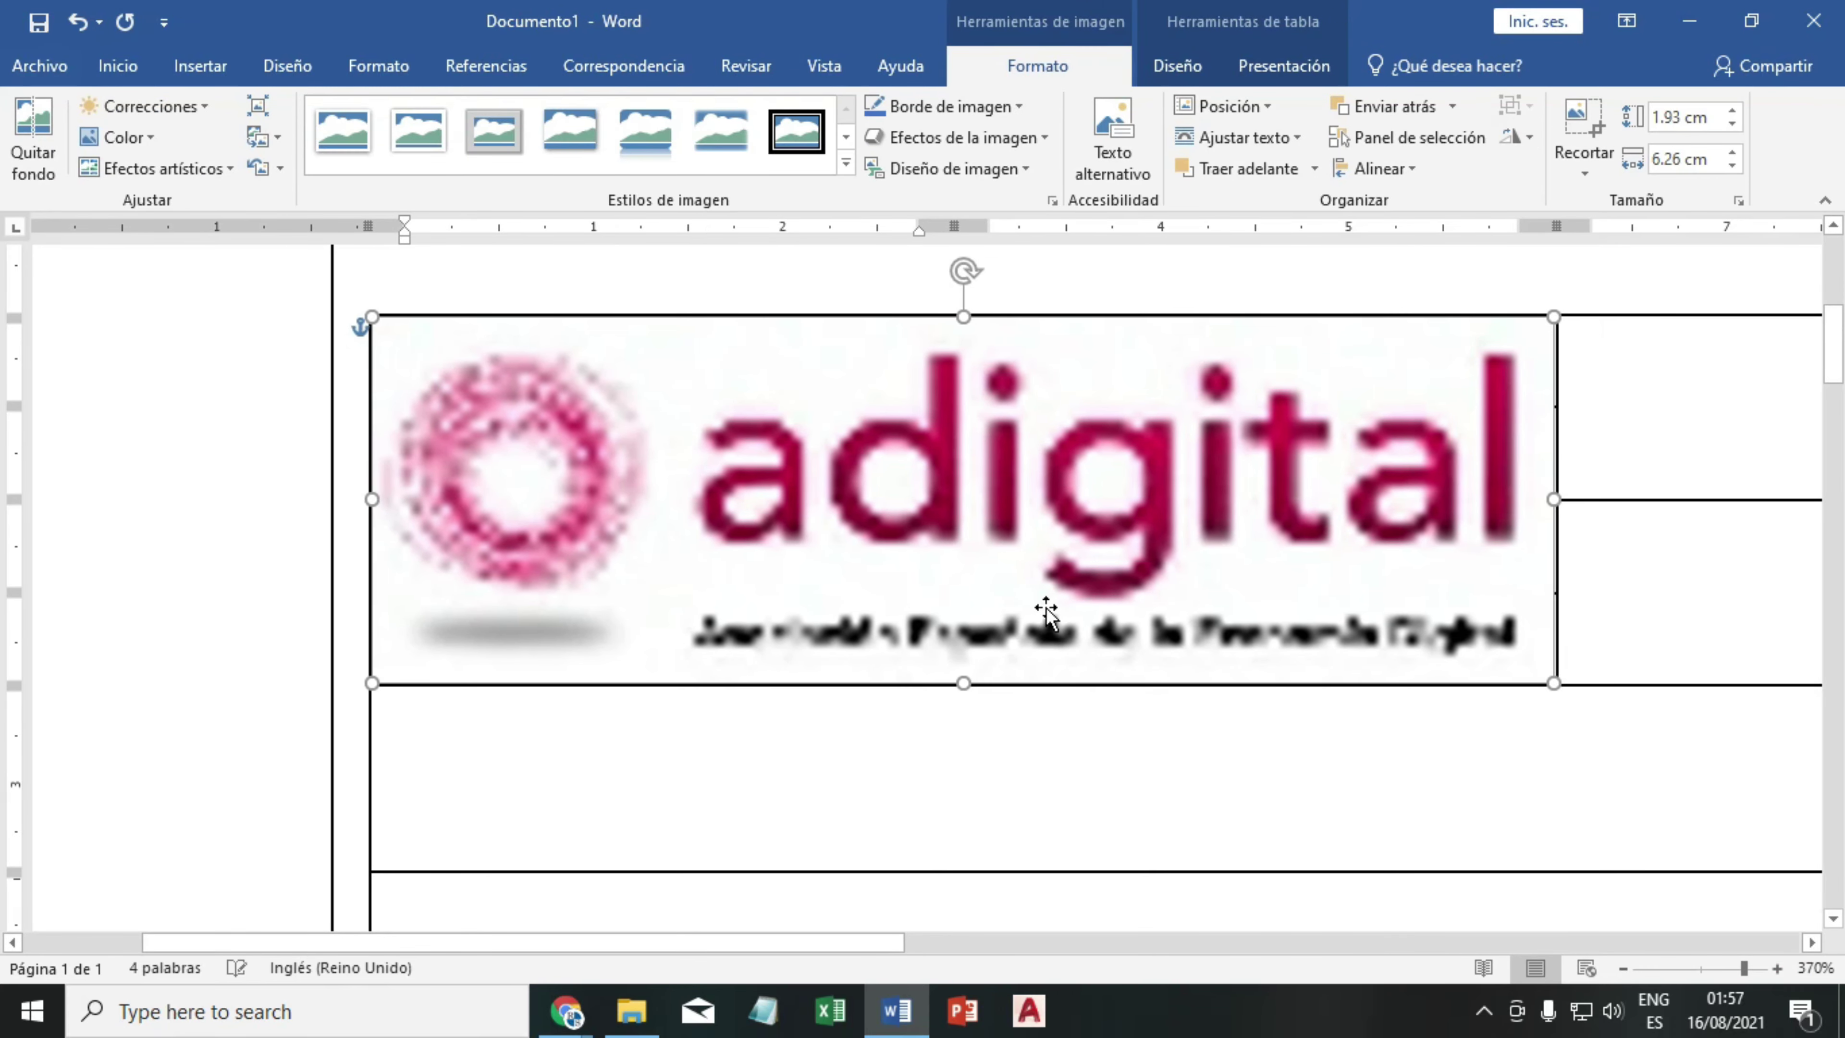
{"action": "left_click", "coordinate": [1686, 568]}
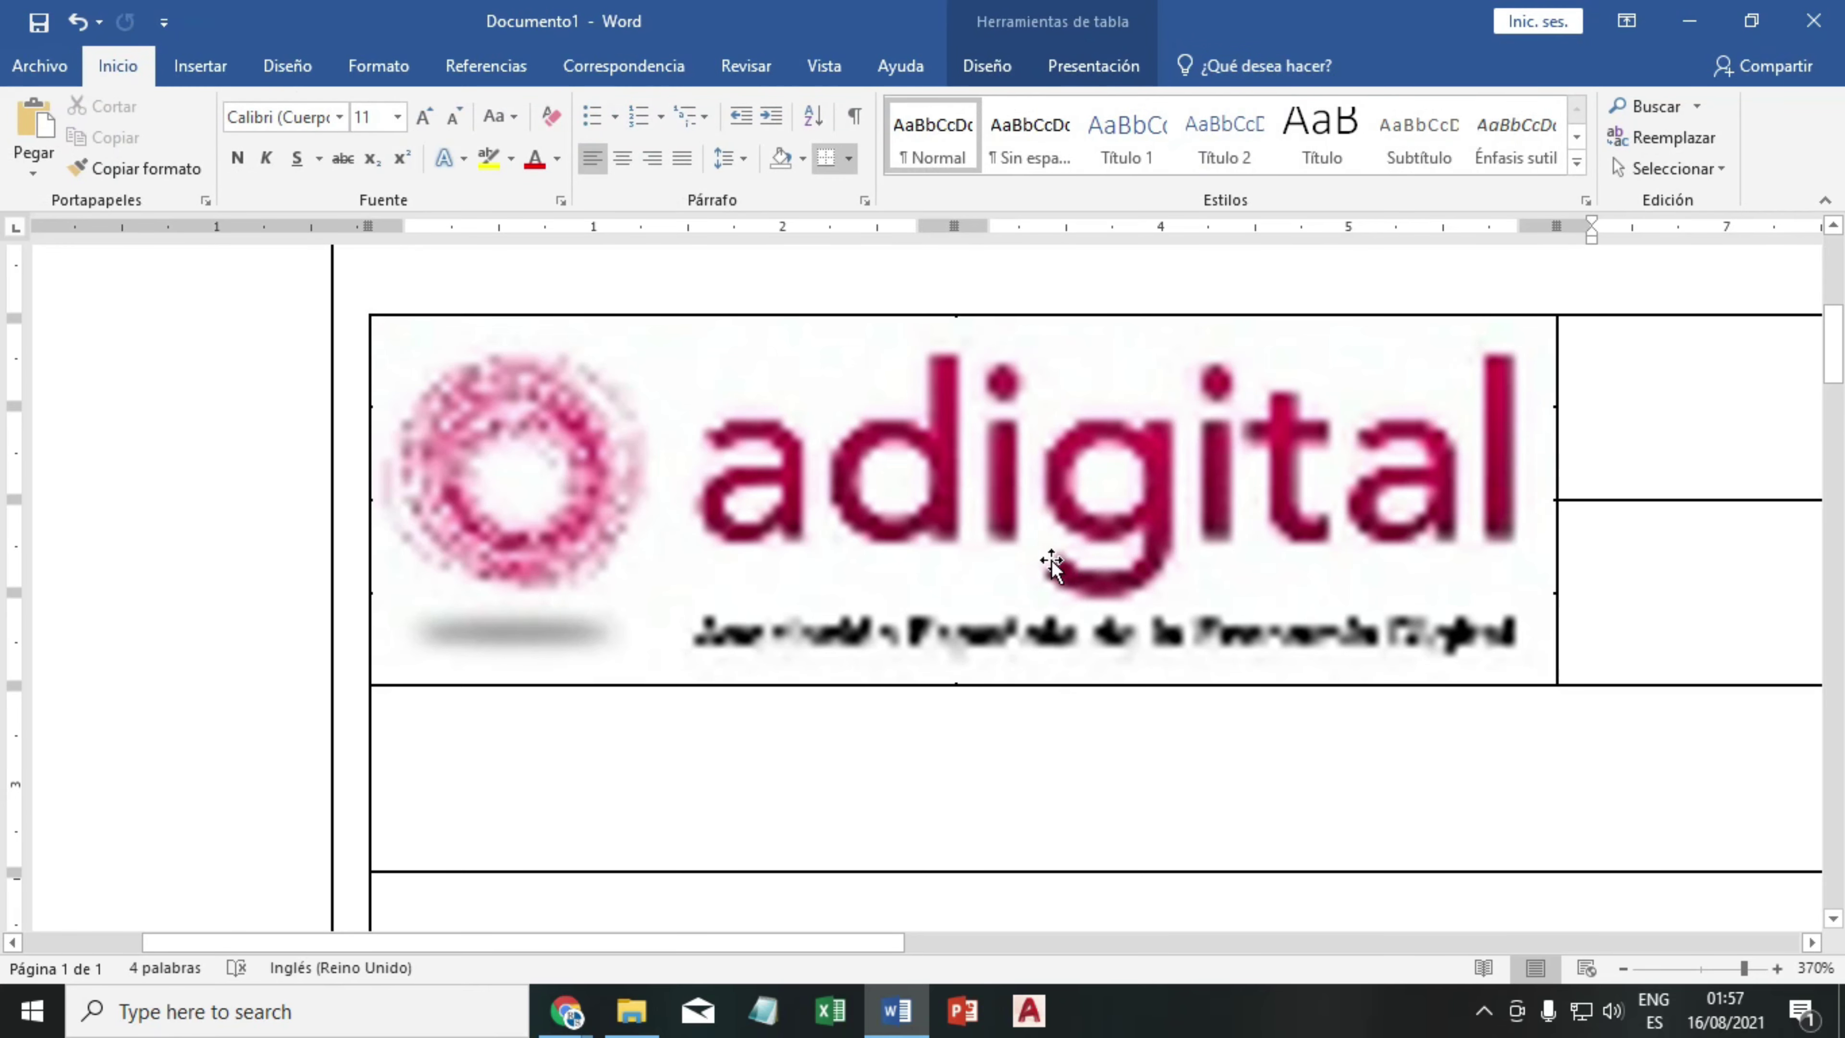
{"action": "left_click", "coordinate": [1628, 968]}
{"action": "left_click", "coordinate": [1627, 969]}
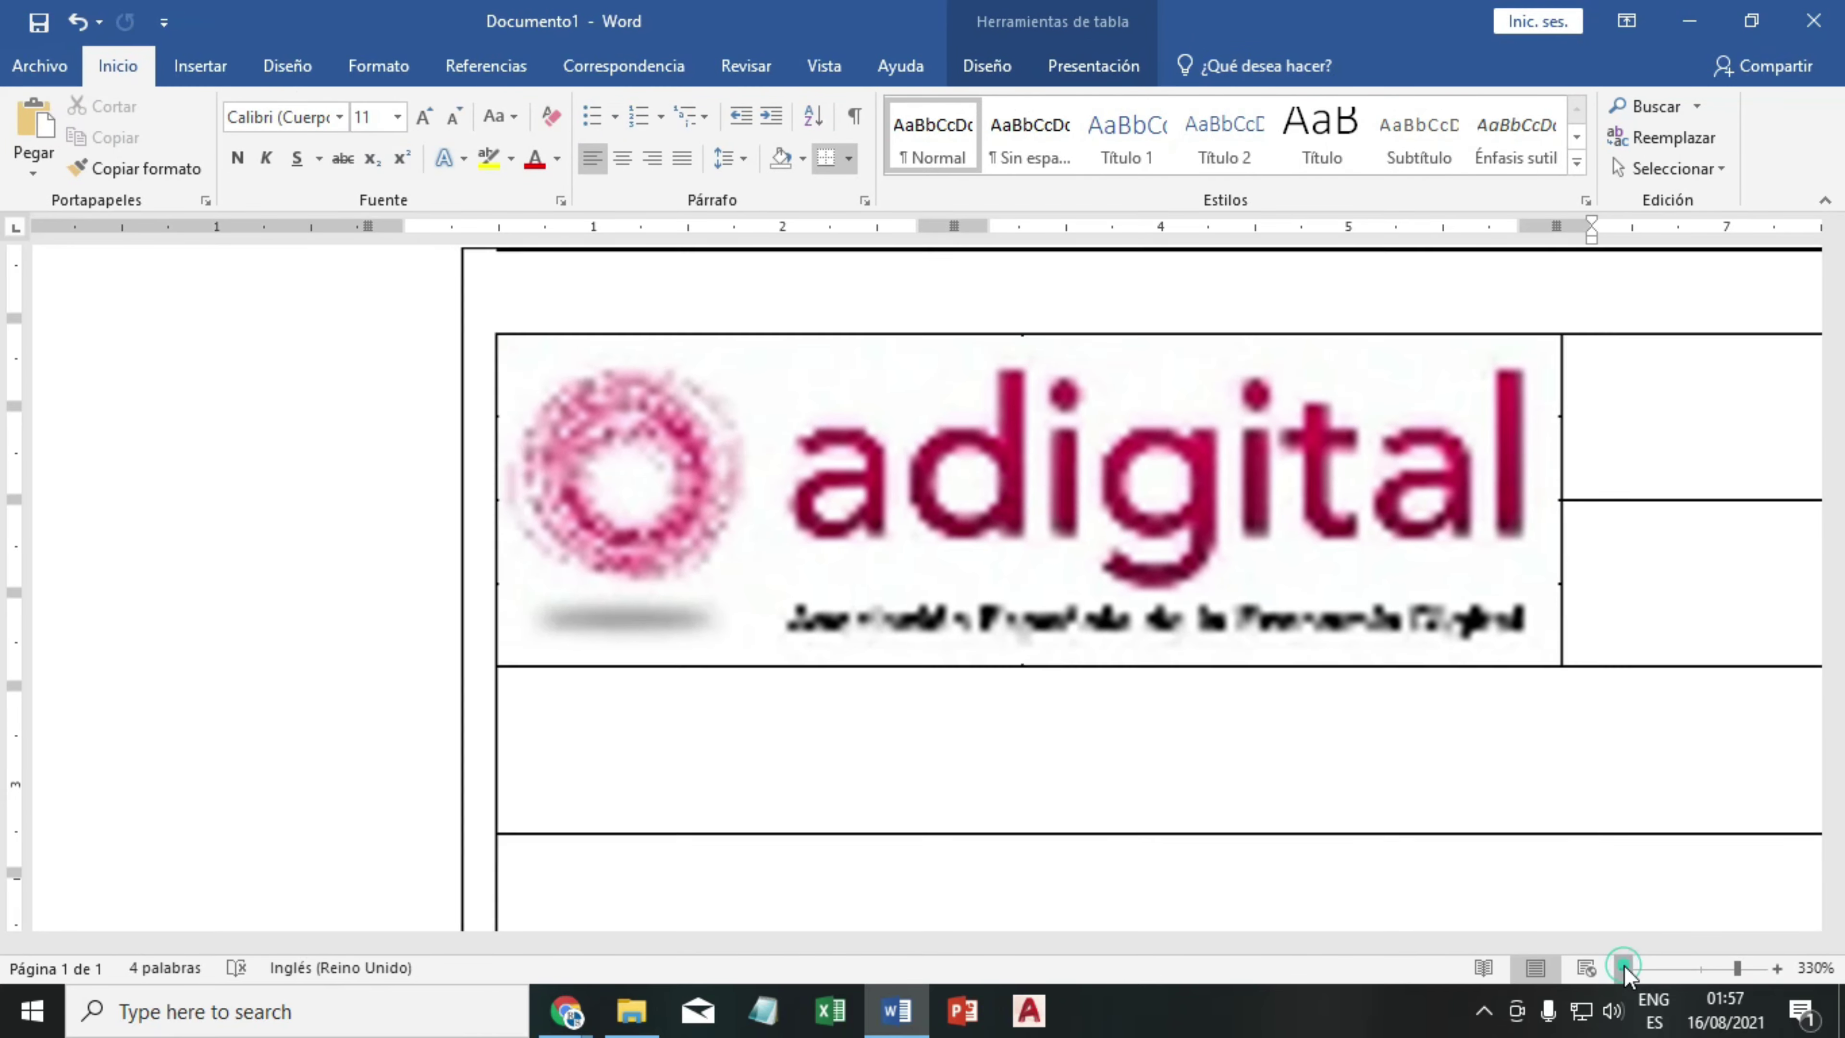
{"action": "left_click", "coordinate": [1627, 969]}
{"action": "left_click", "coordinate": [1625, 968]}
{"action": "left_click", "coordinate": [1624, 969]}
{"action": "left_click", "coordinate": [1624, 969]}
{"action": "left_click", "coordinate": [1624, 968]}
{"action": "left_click", "coordinate": [1624, 968]}
{"action": "left_click", "coordinate": [1624, 969]}
{"action": "left_click", "coordinate": [1625, 968]}
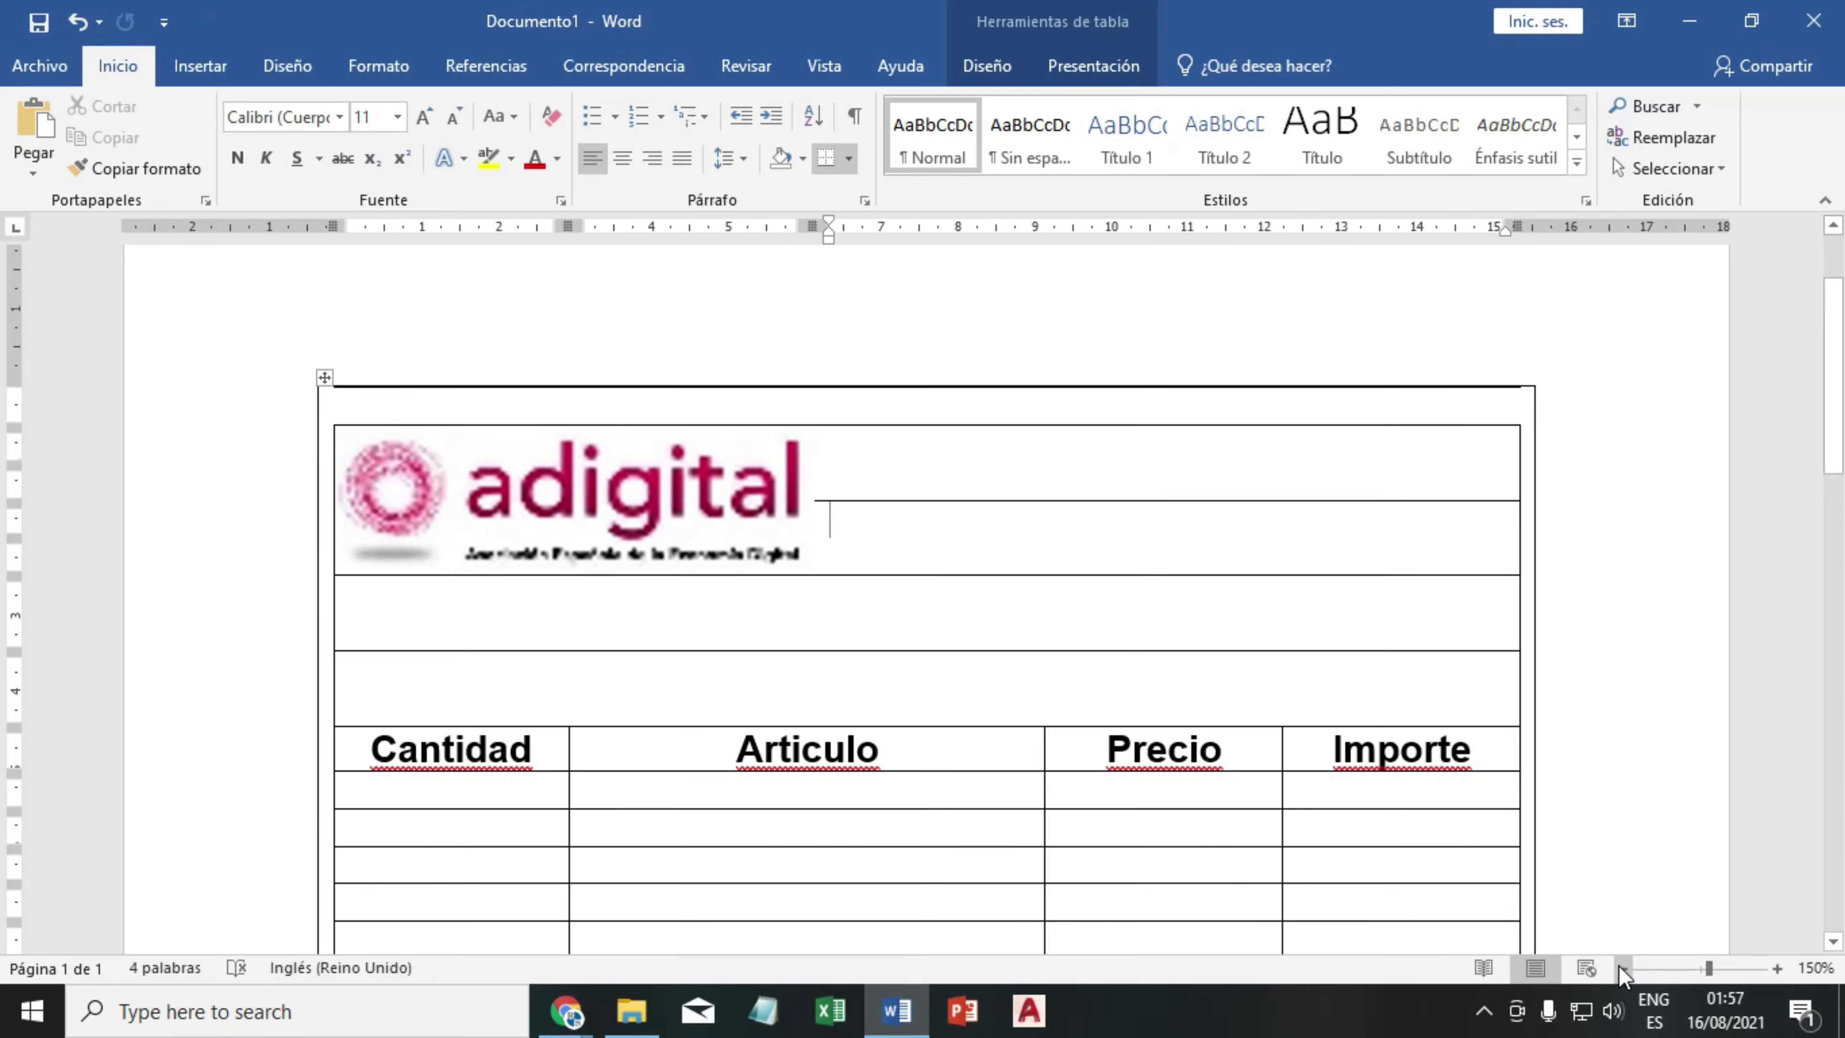
{"action": "left_click", "coordinate": [1616, 968]}
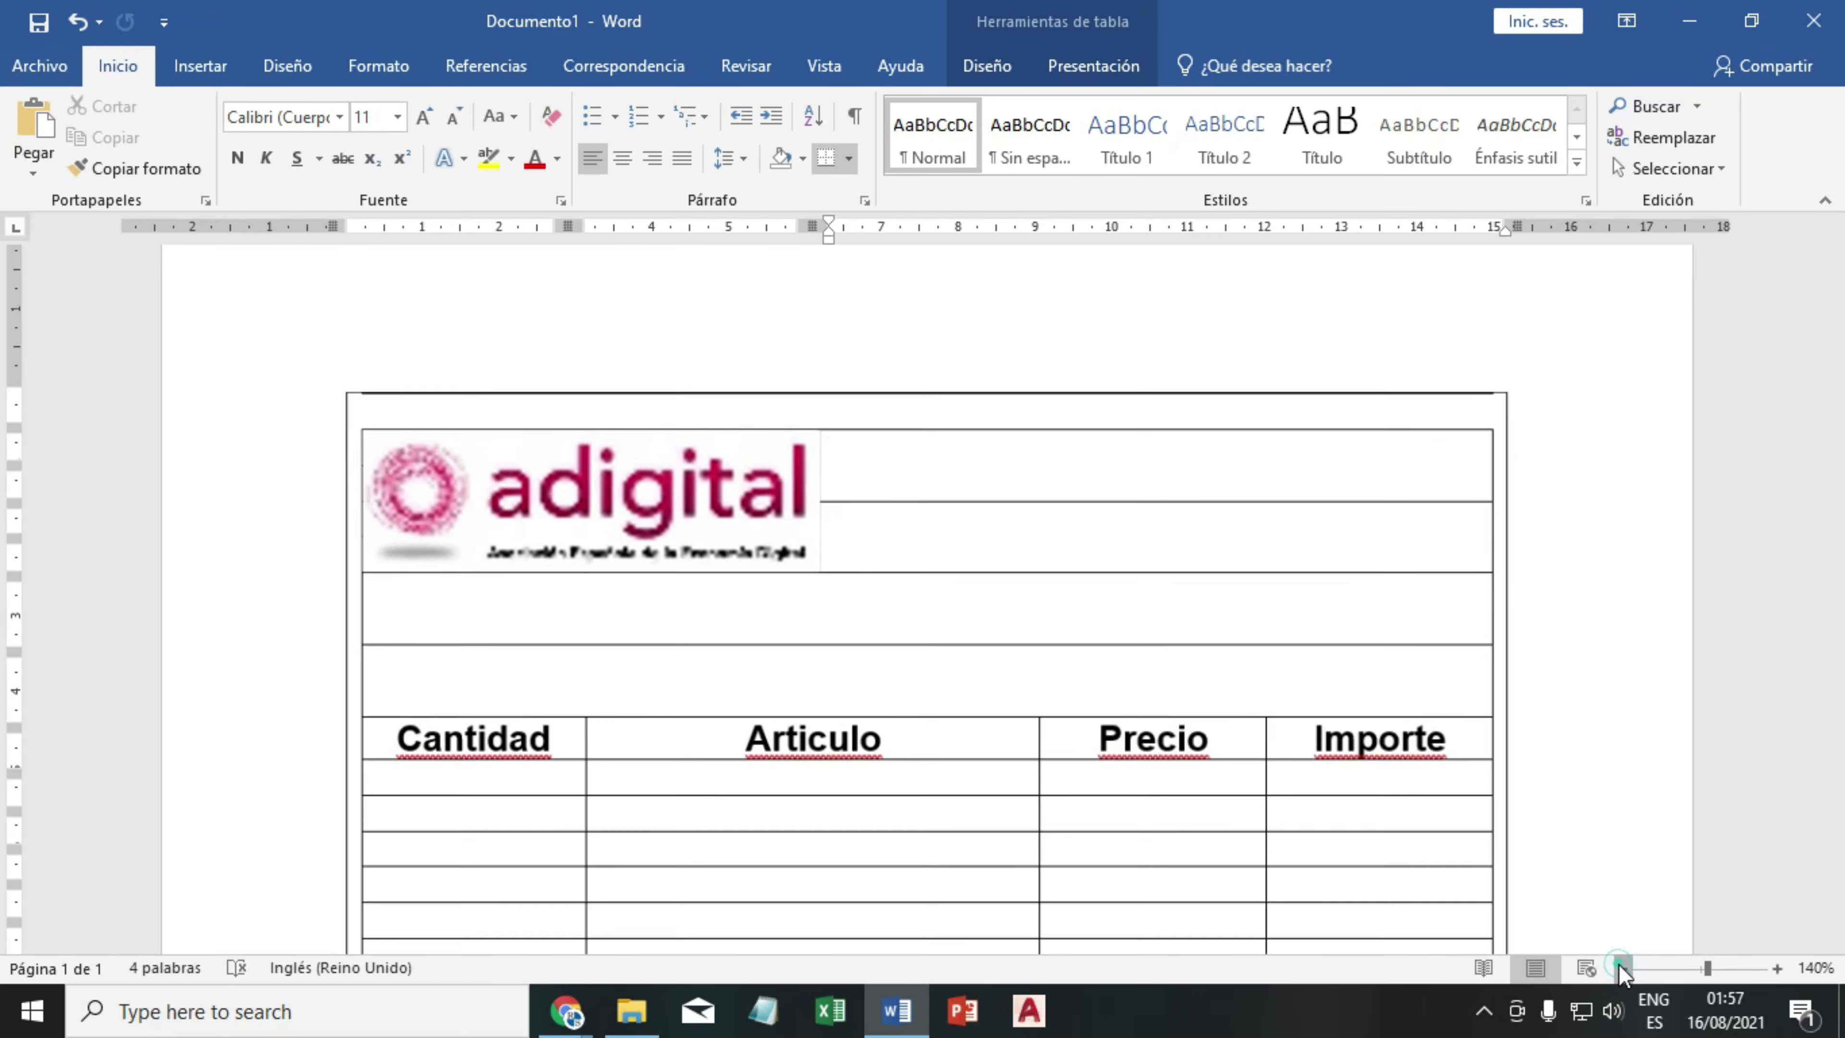
{"action": "left_click", "coordinate": [1616, 969]}
{"action": "left_click", "coordinate": [1616, 969]}
{"action": "left_click", "coordinate": [1615, 969]}
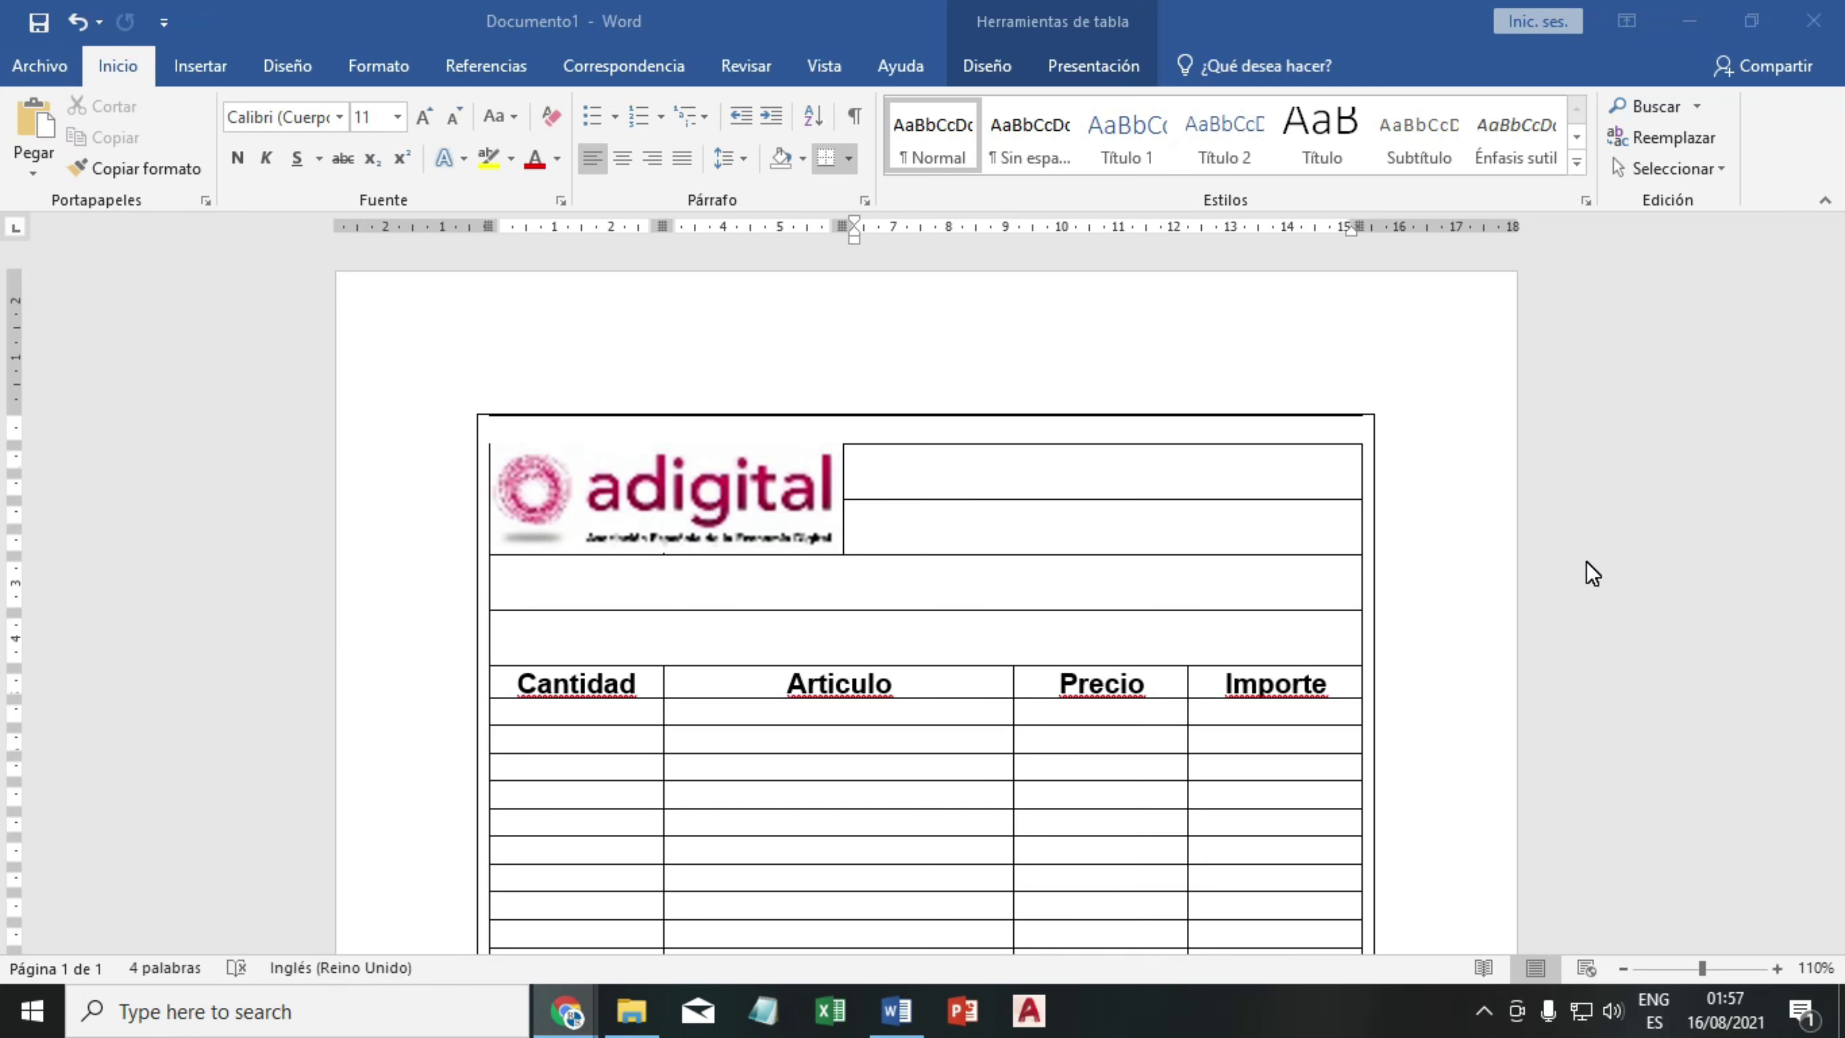
- Move the Cantidad/Articulo divider left in the header and align the rows below
{"action": "left_click", "coordinate": [665, 685]}
{"action": "left_click_drag", "start_coordinate": [661, 683], "coordinate": [646, 684]}
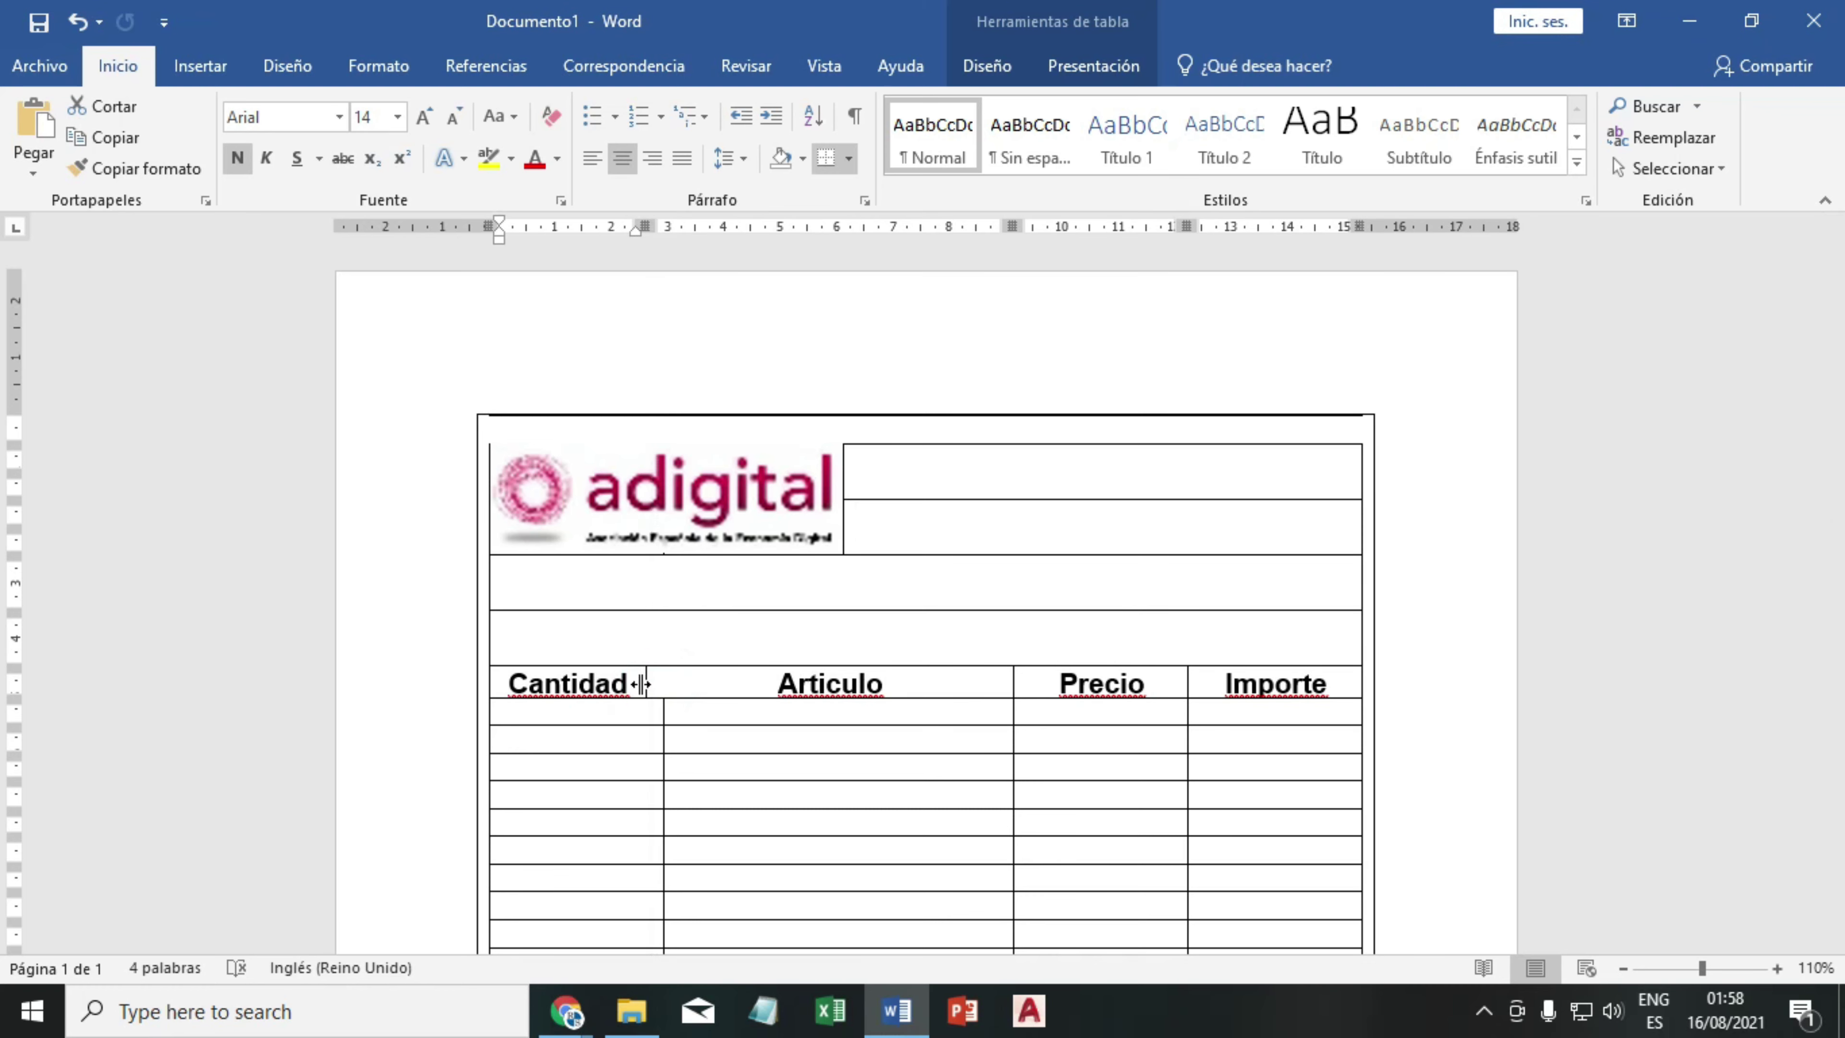
{"action": "left_click", "coordinate": [694, 713]}
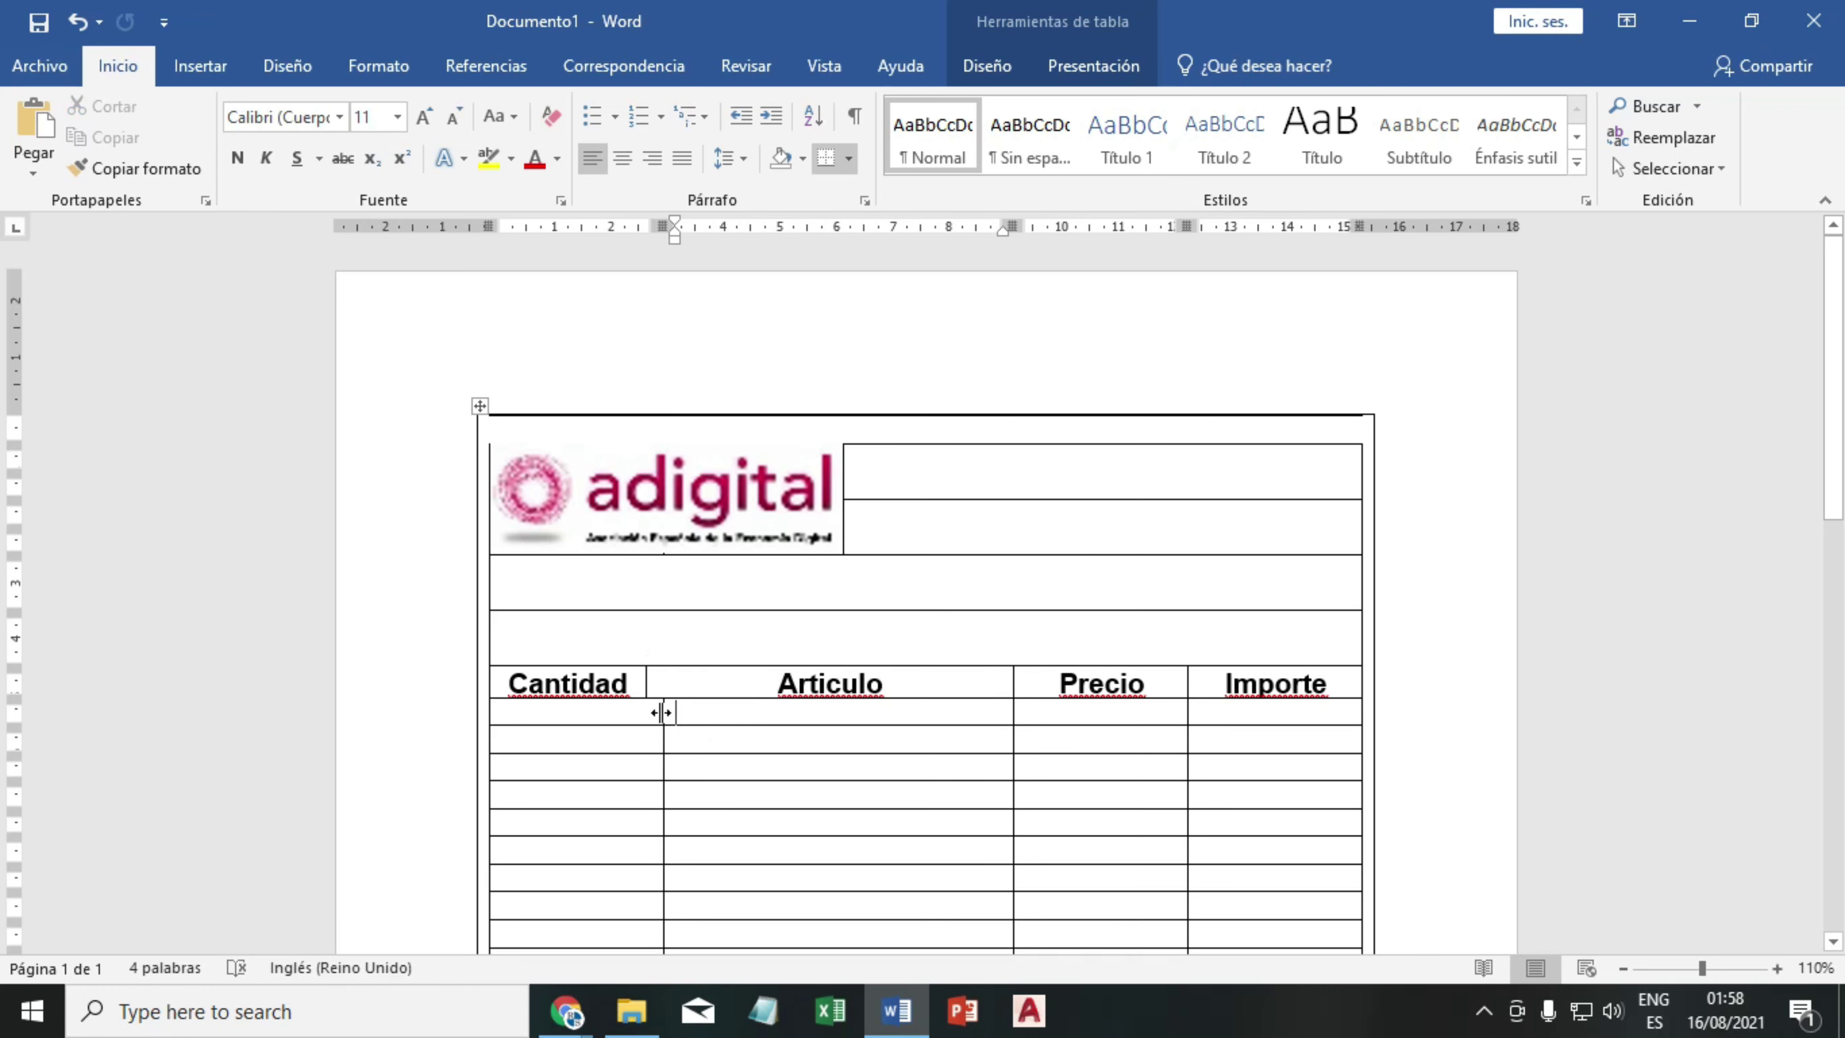
{"action": "left_click_drag", "start_coordinate": [662, 716], "coordinate": [645, 713]}
{"action": "left_click", "coordinate": [691, 724]}
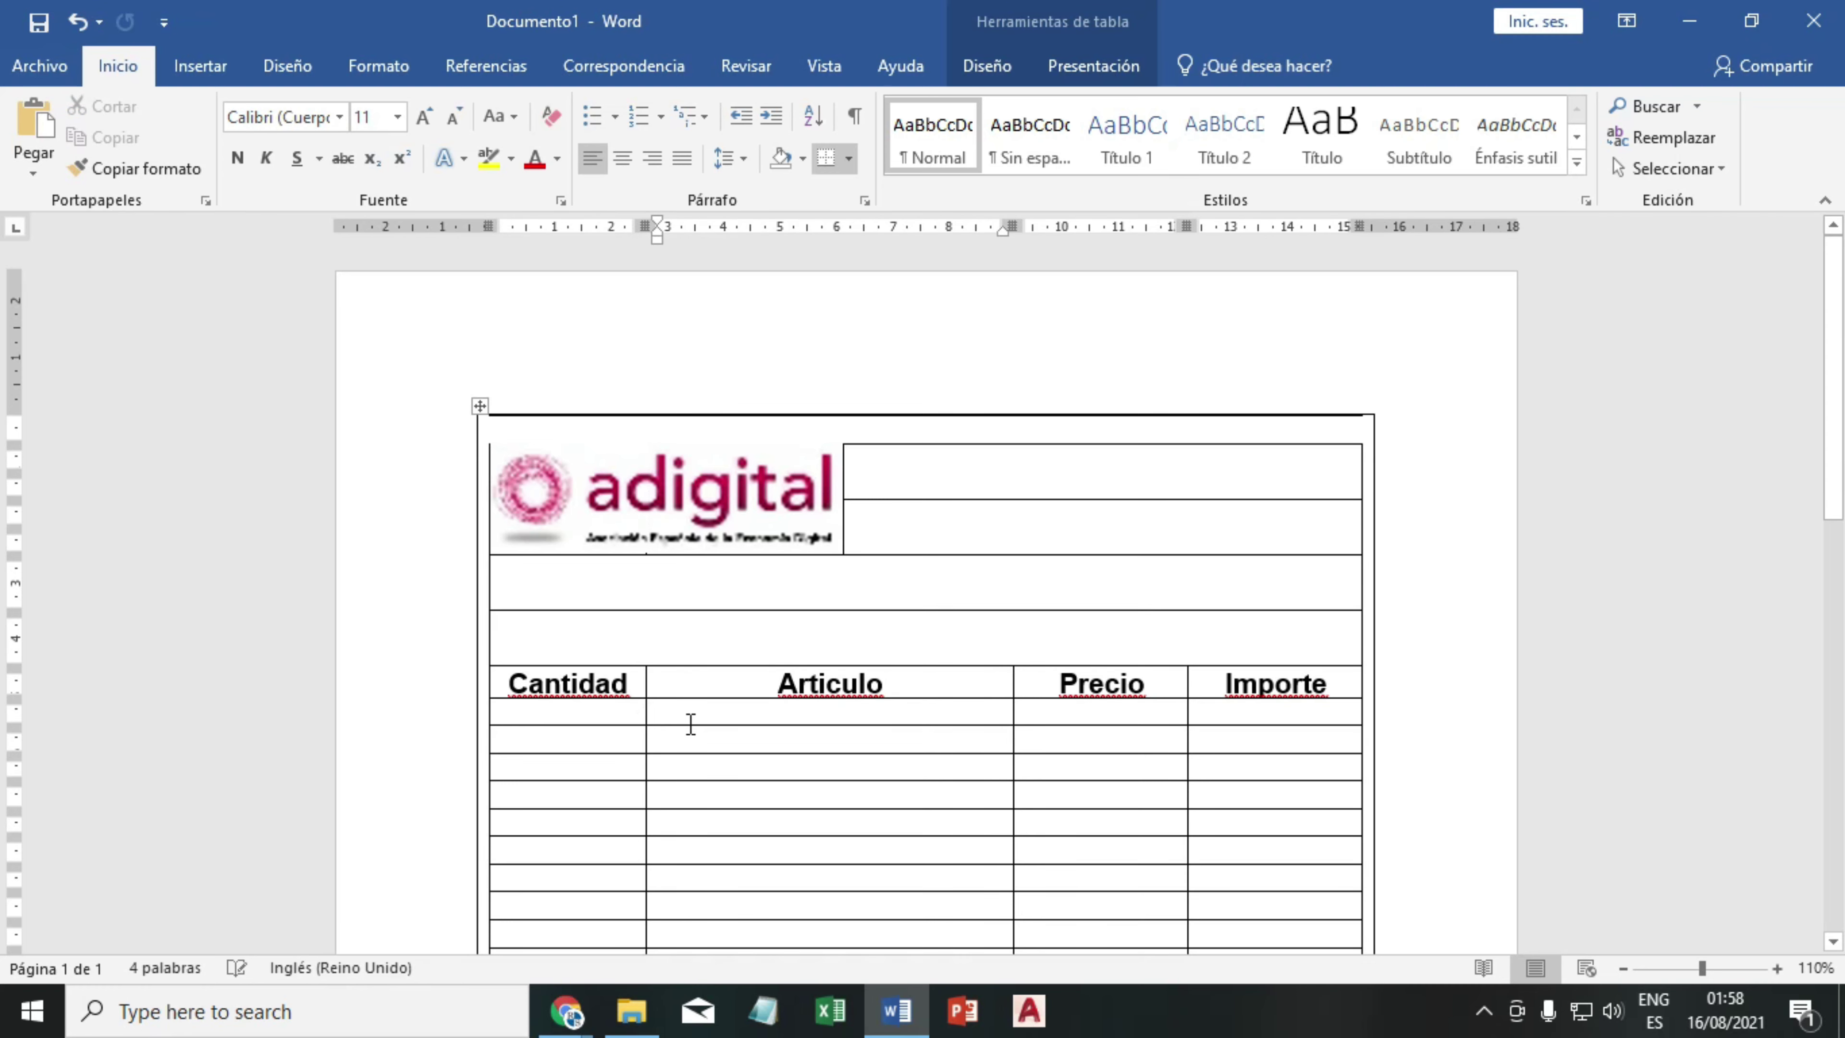
{"action": "left_click", "coordinate": [693, 723]}
- Widen the Articulo column and narrow Precio and Importe by shifting their dividers right
{"action": "left_click_drag", "start_coordinate": [1012, 683], "coordinate": [1031, 686]}
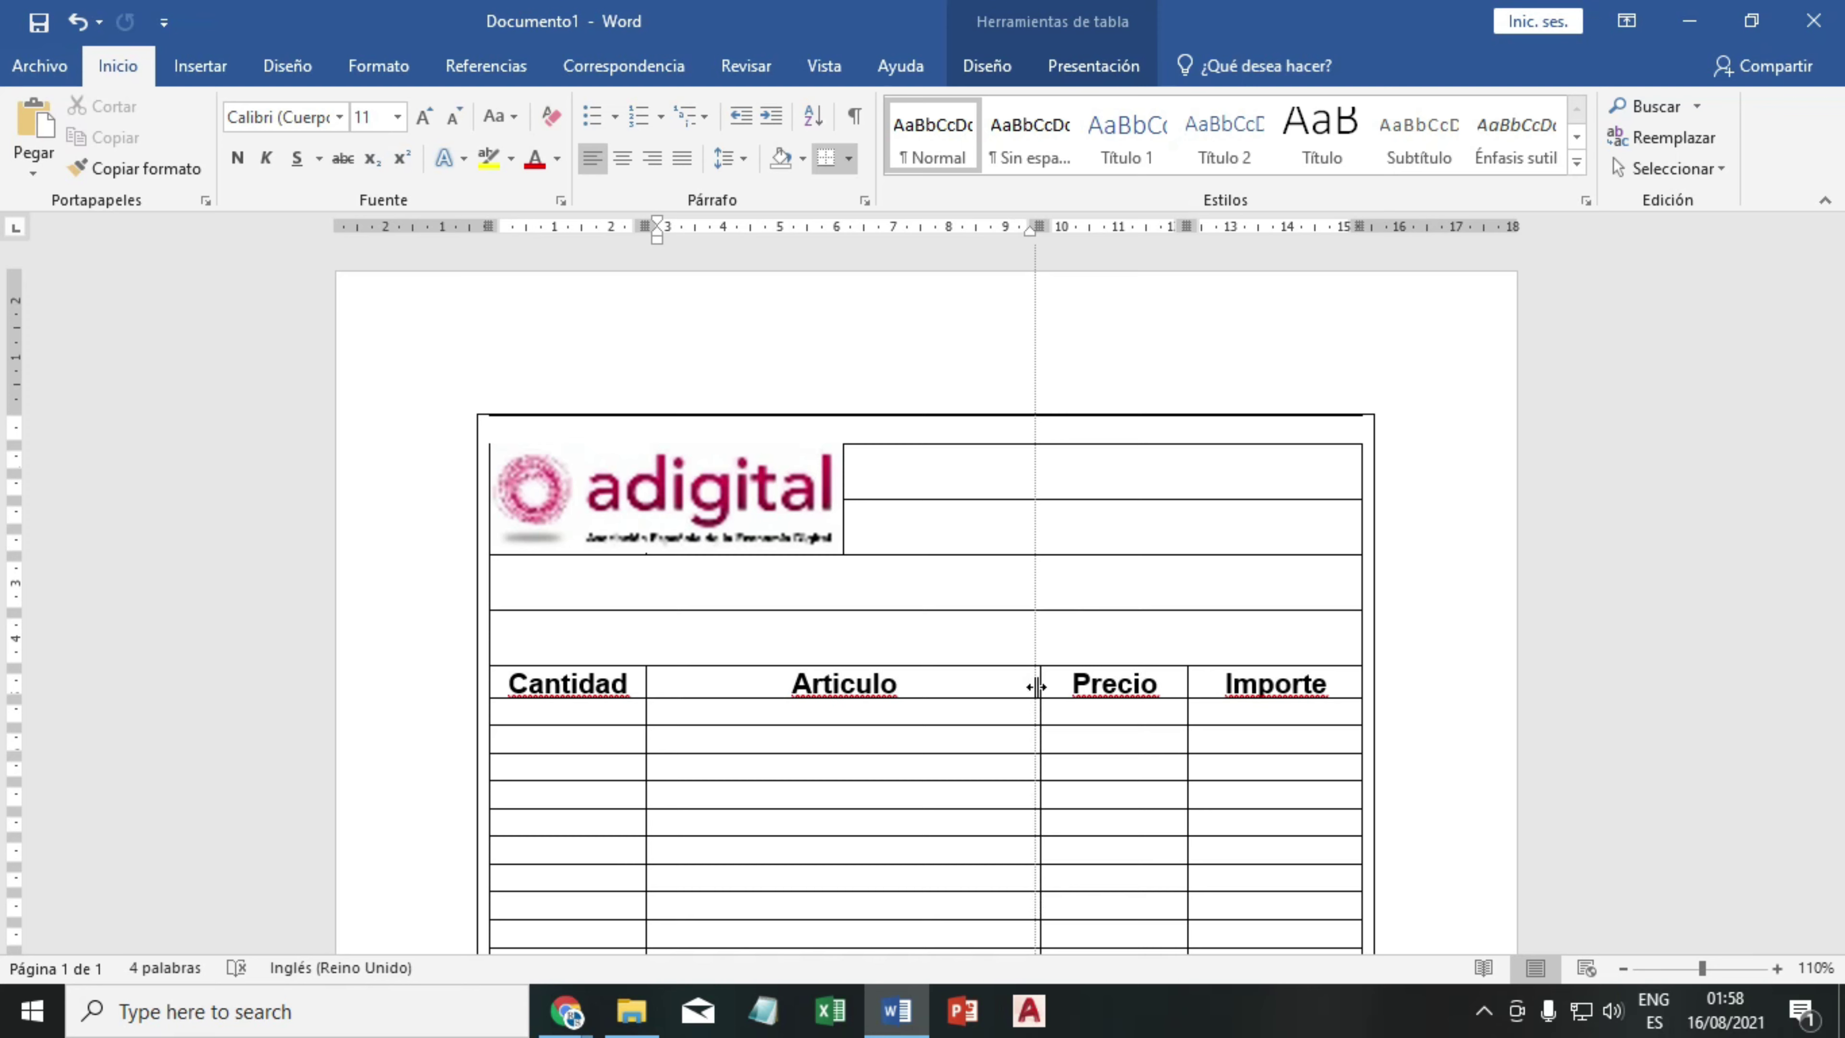
{"action": "left_click_drag", "start_coordinate": [1032, 687], "coordinate": [1040, 686]}
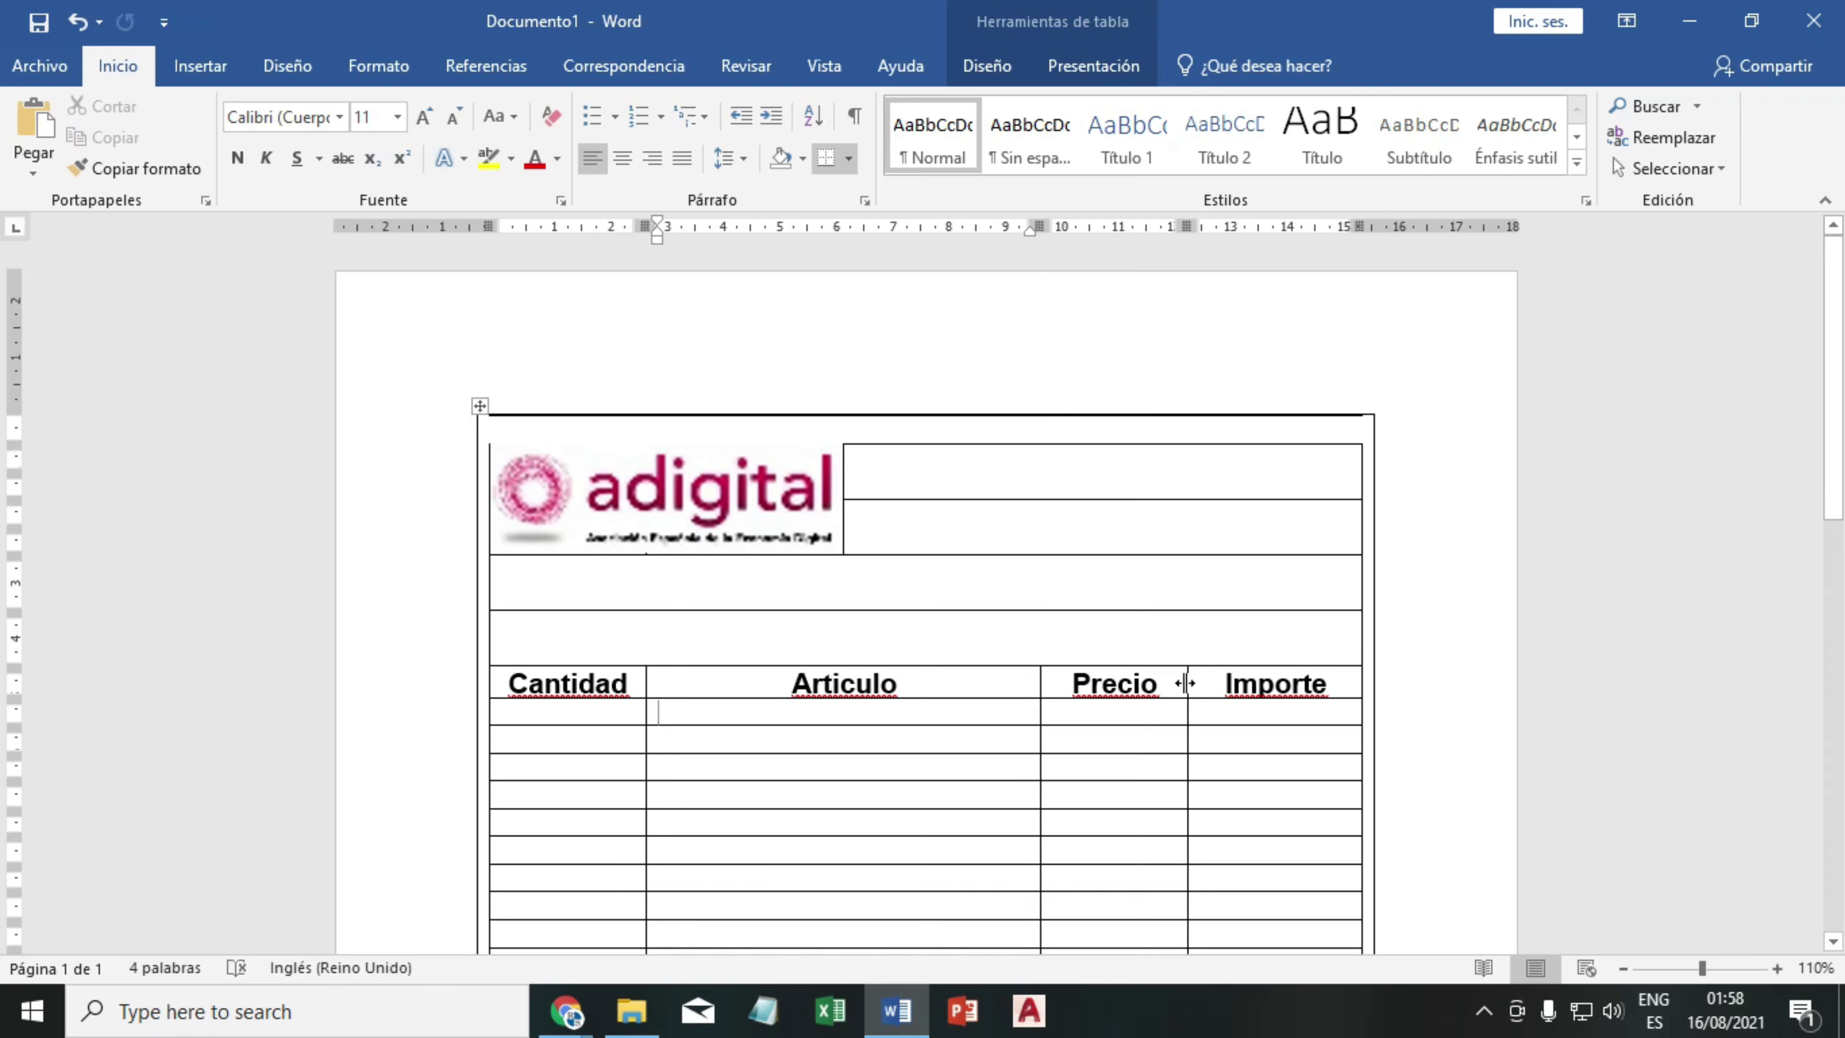
{"action": "left_click_drag", "start_coordinate": [1188, 684], "coordinate": [1210, 685]}
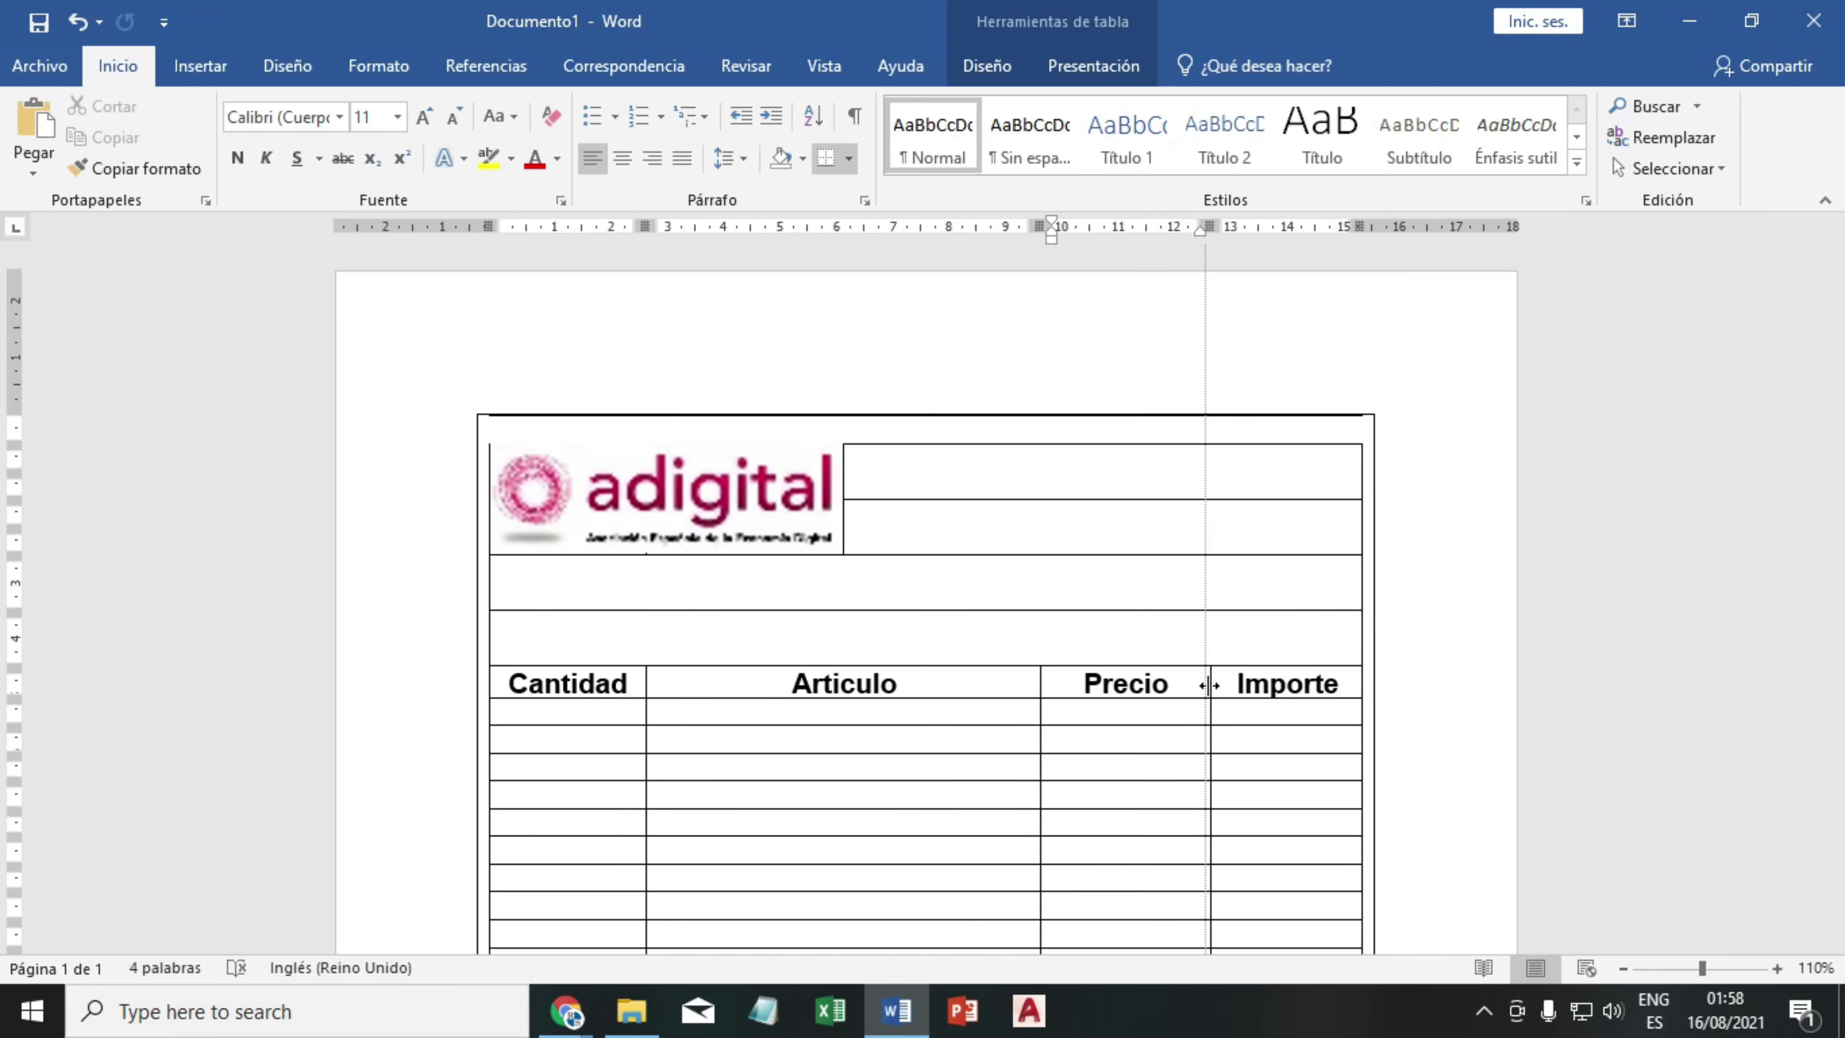
{"action": "left_click_drag", "start_coordinate": [1040, 688], "coordinate": [1055, 691]}
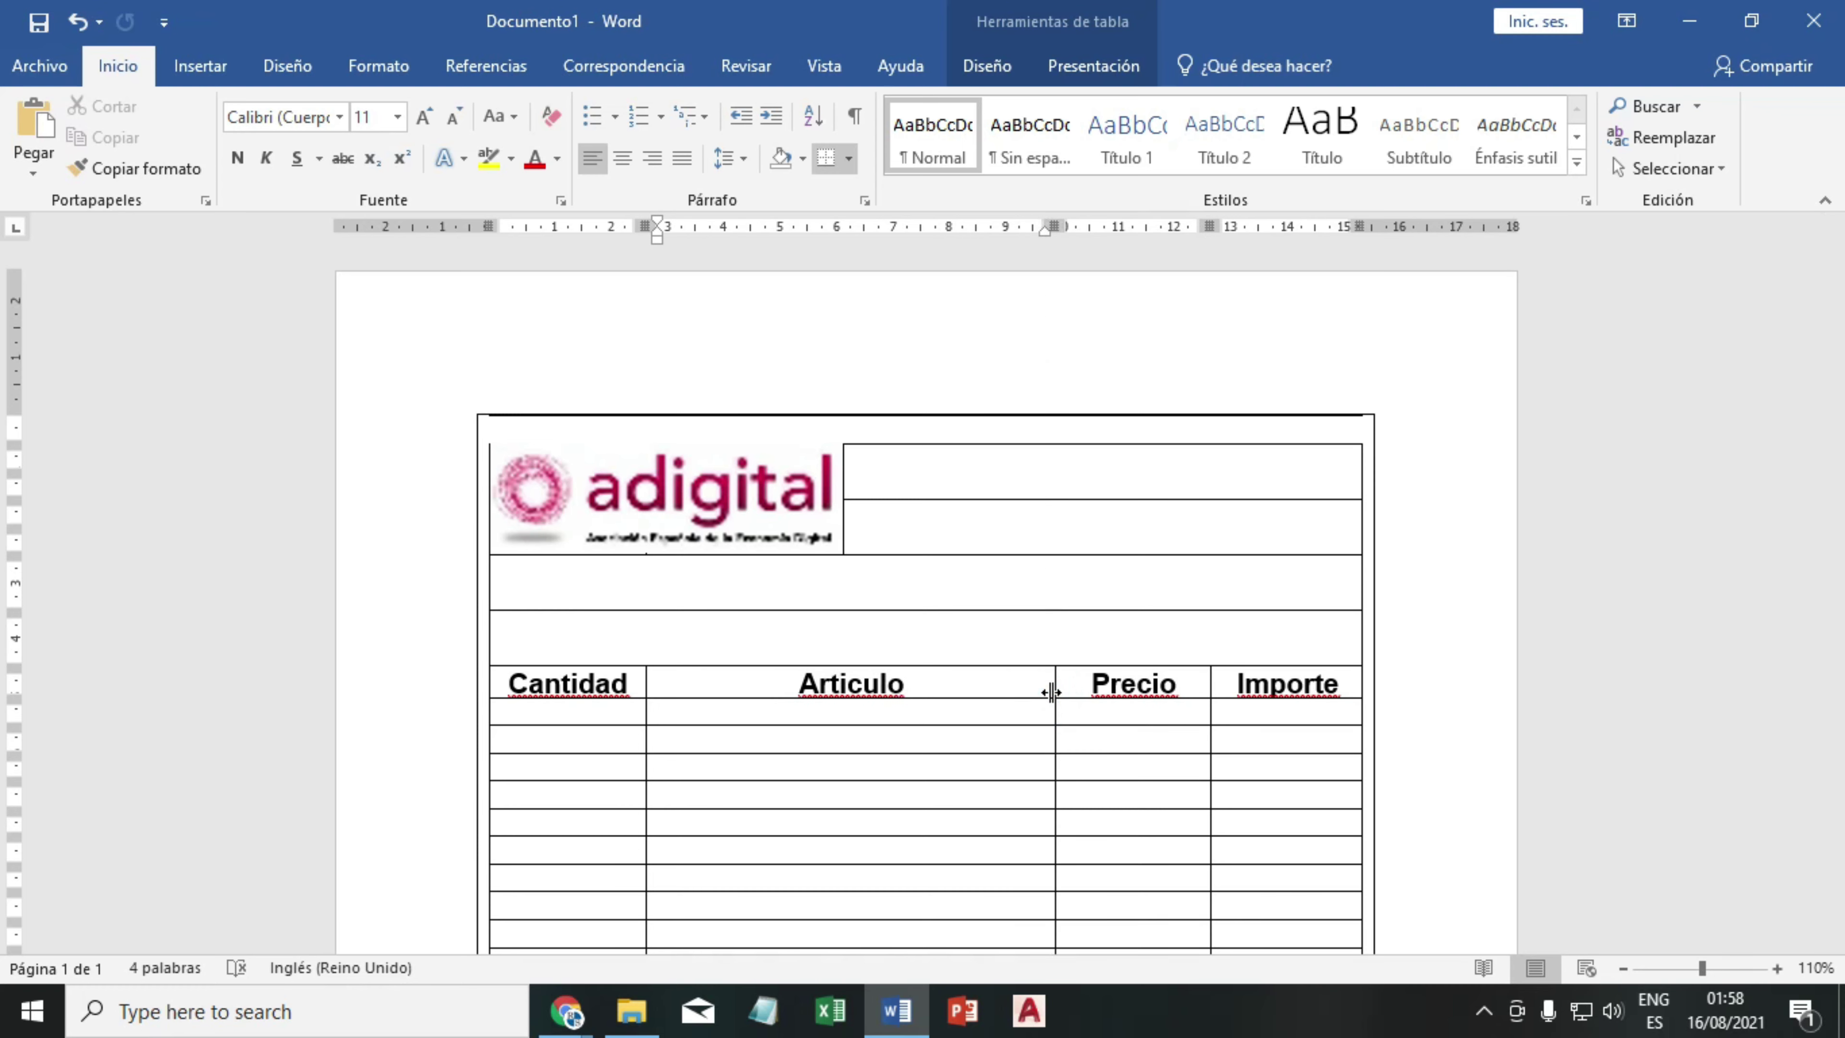
- Trim the logo's top edge slightly so it fits the cell
{"action": "left_click", "coordinate": [780, 458]}
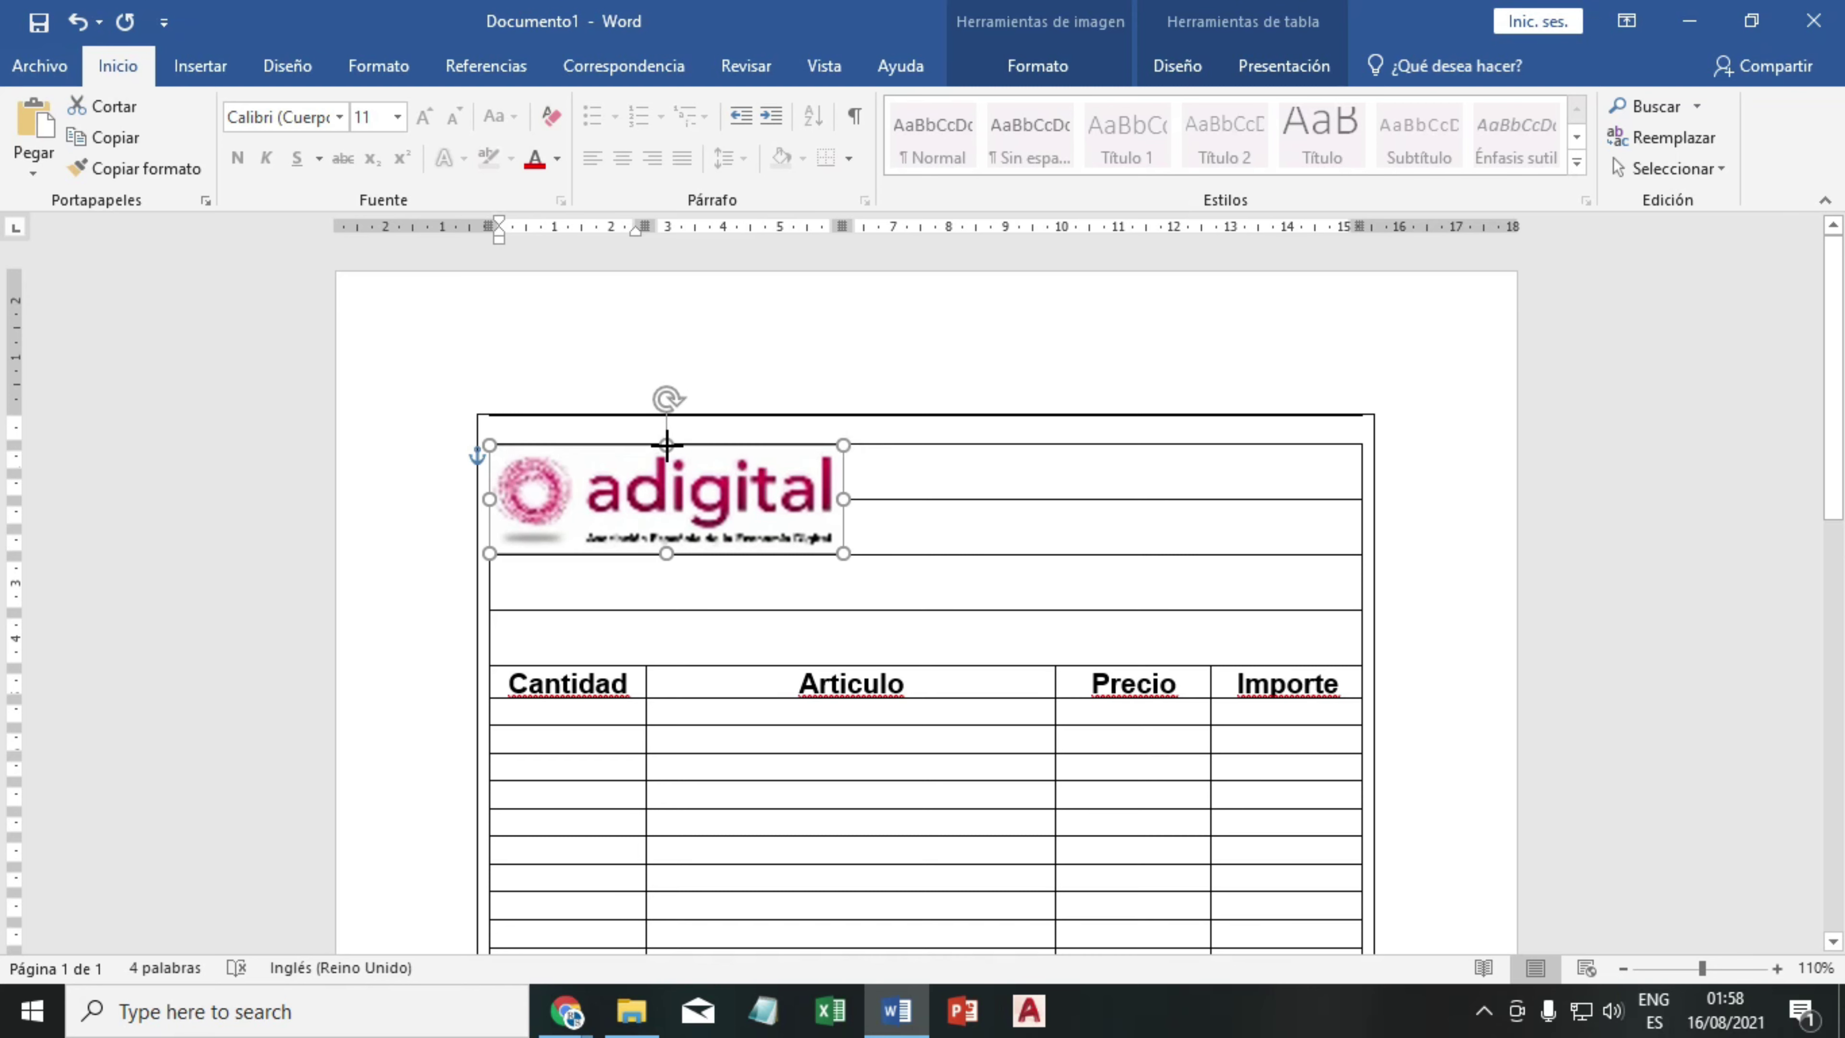
{"action": "left_click_drag", "start_coordinate": [668, 443], "coordinate": [668, 445]}
{"action": "left_click", "coordinate": [1089, 489]}
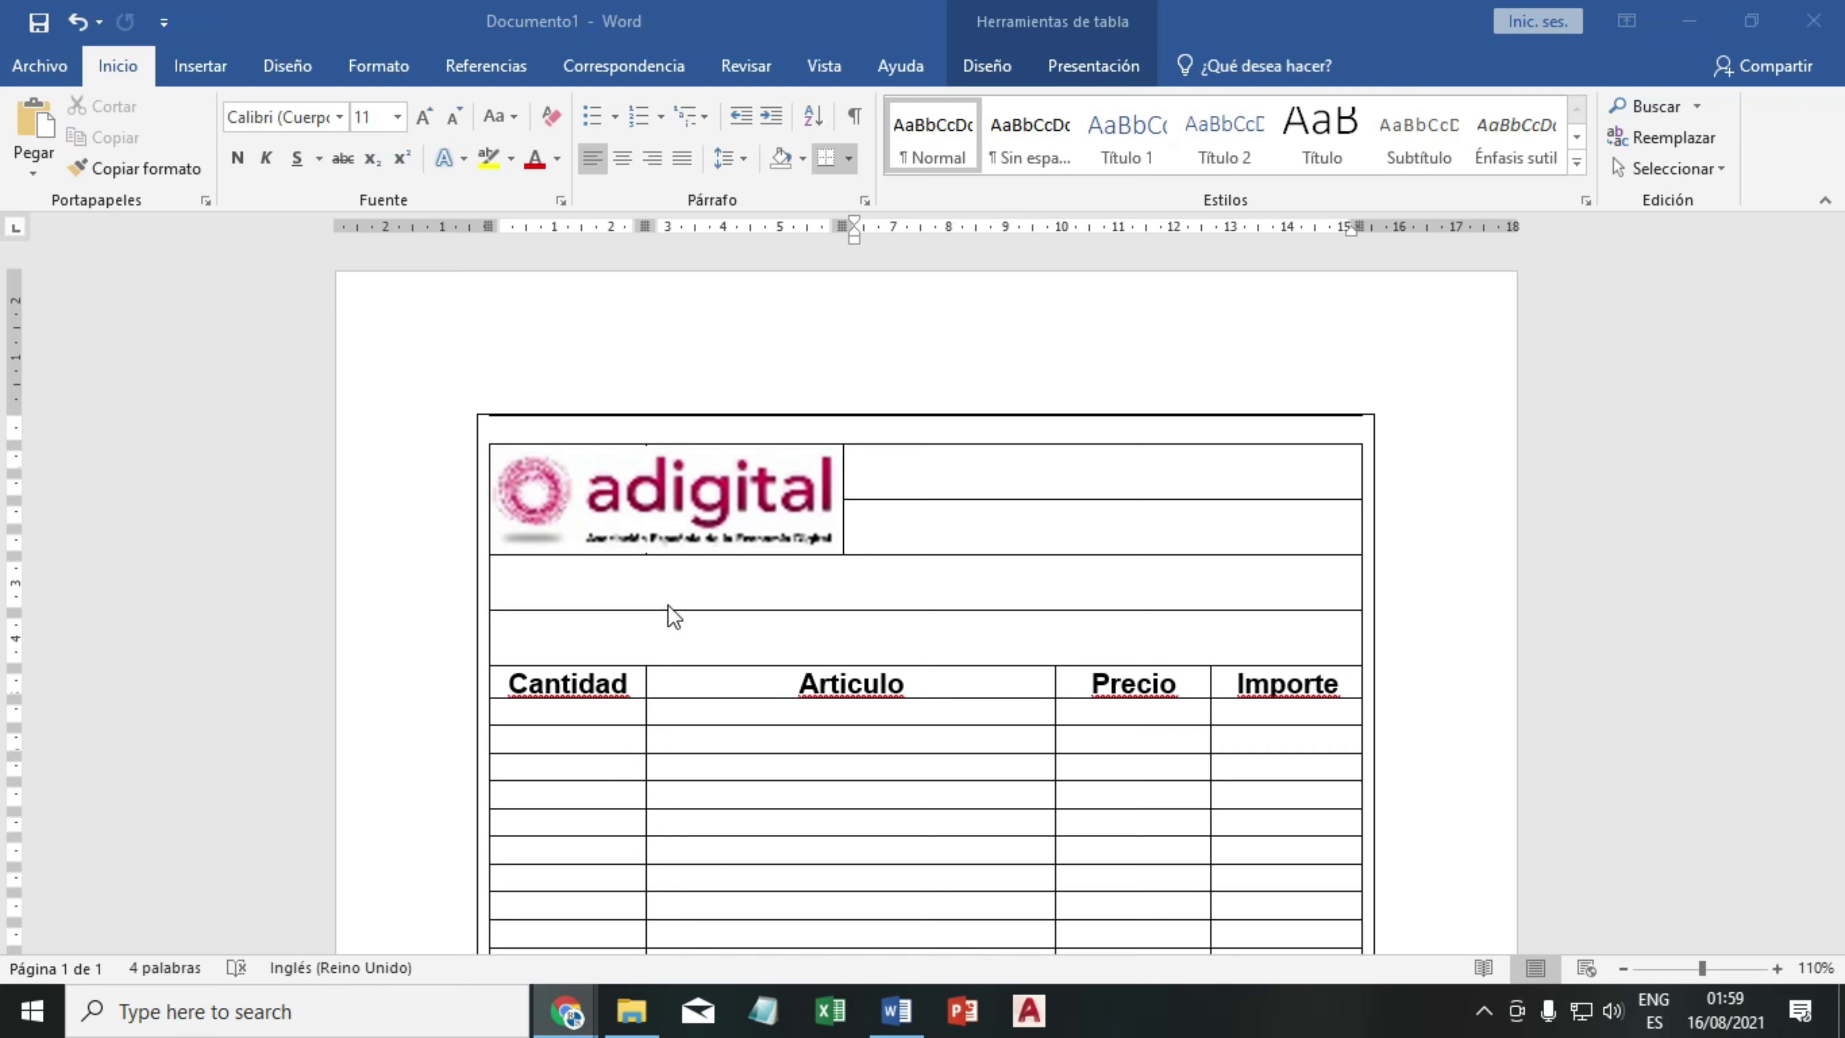
- Type 'Cliente:' followed by a long dotted line in the row below the logo
{"action": "left_click", "coordinate": [546, 586]}
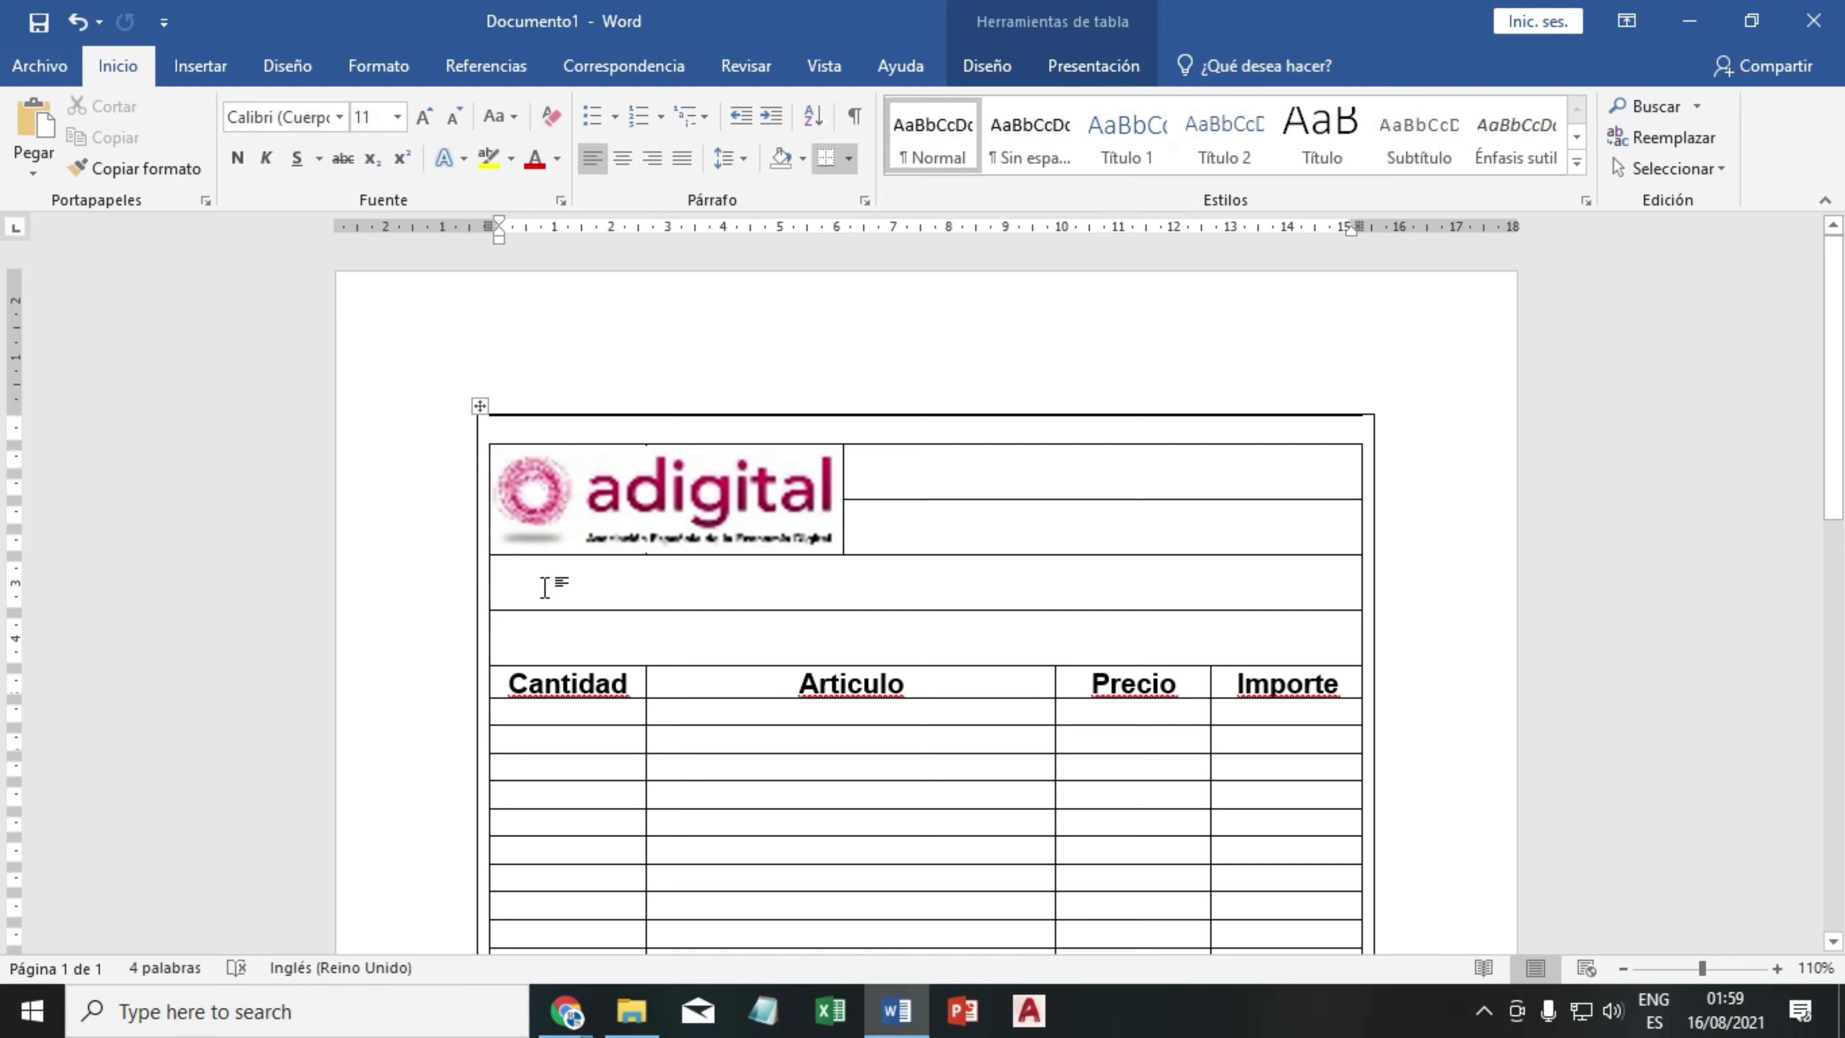
{"action": "key", "text": "ctrl+z"}
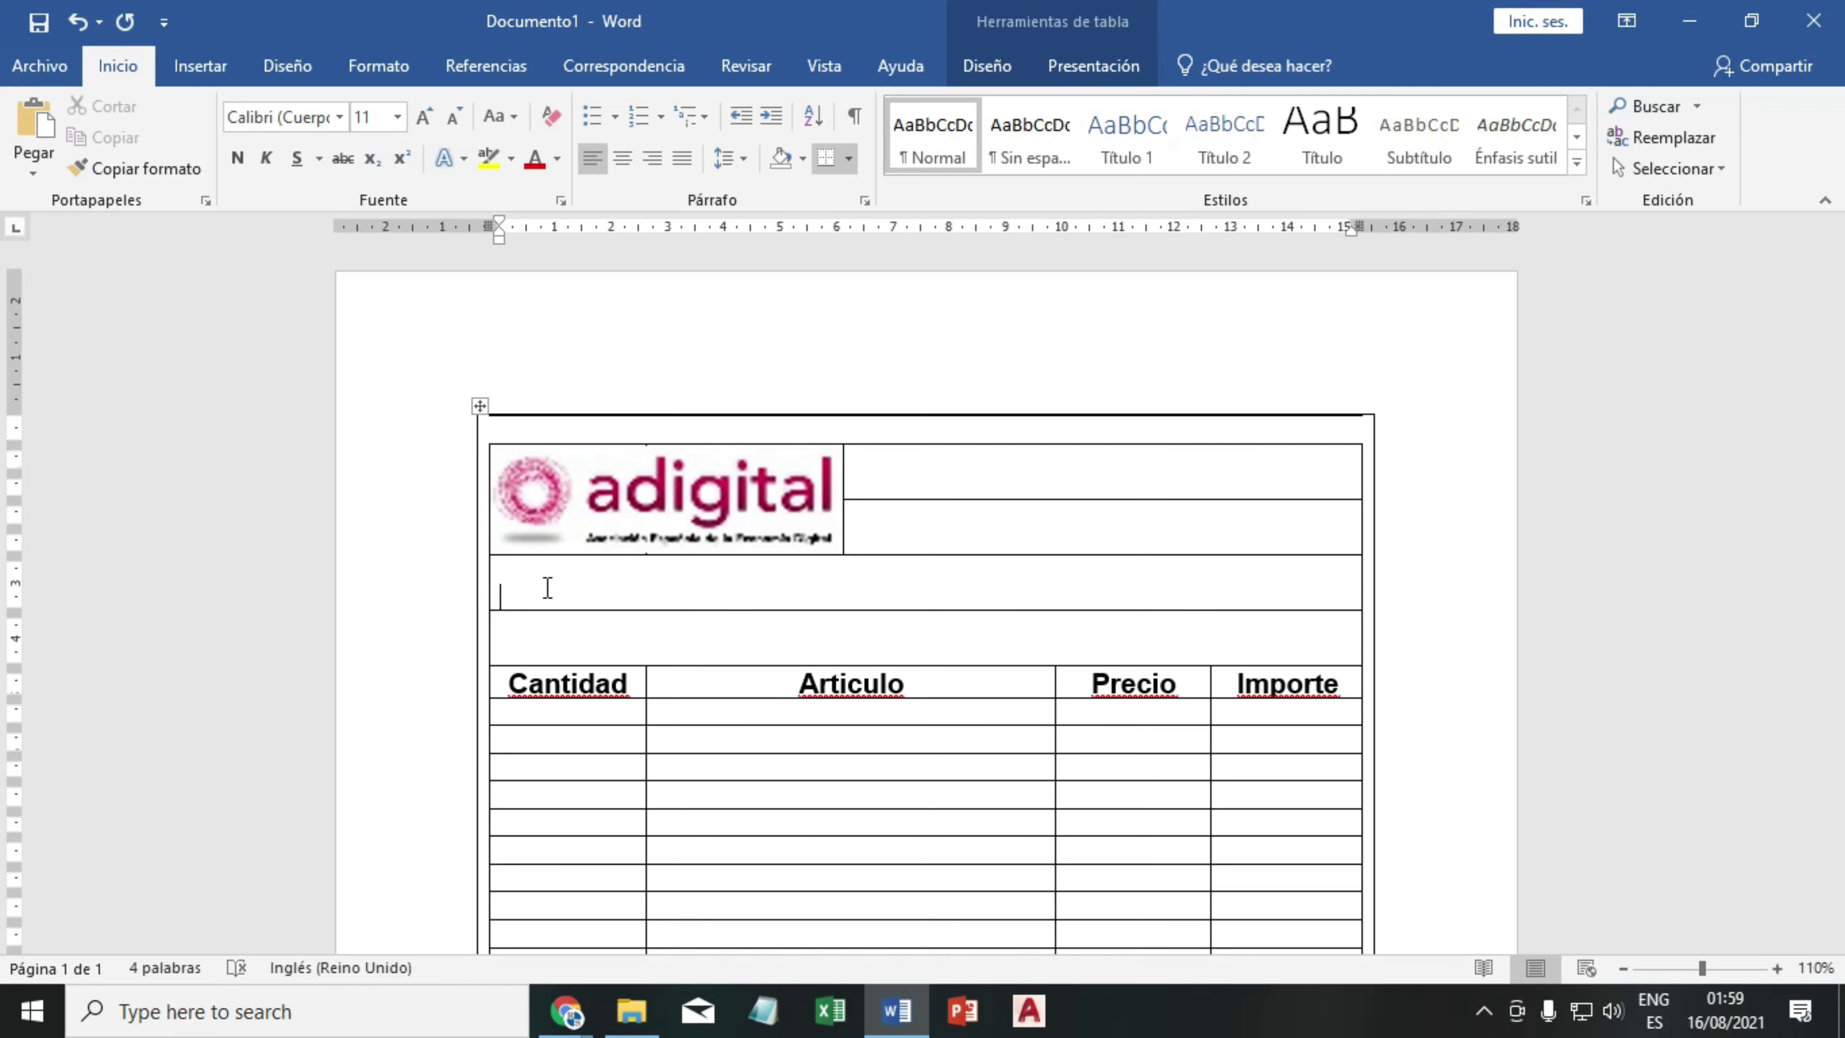
{"action": "type", "text": "C"}
{"action": "type", "text": "lien"}
{"action": "type", "text": "te:"}
{"action": "type", "text": " :"}
{"action": "key", "text": "BackSpace"}
{"action": "type", "text": ". . "}
{"action": "type", "text": ". . . . . . . . "}
{"action": "type", "text": ". . . . . . . ."}
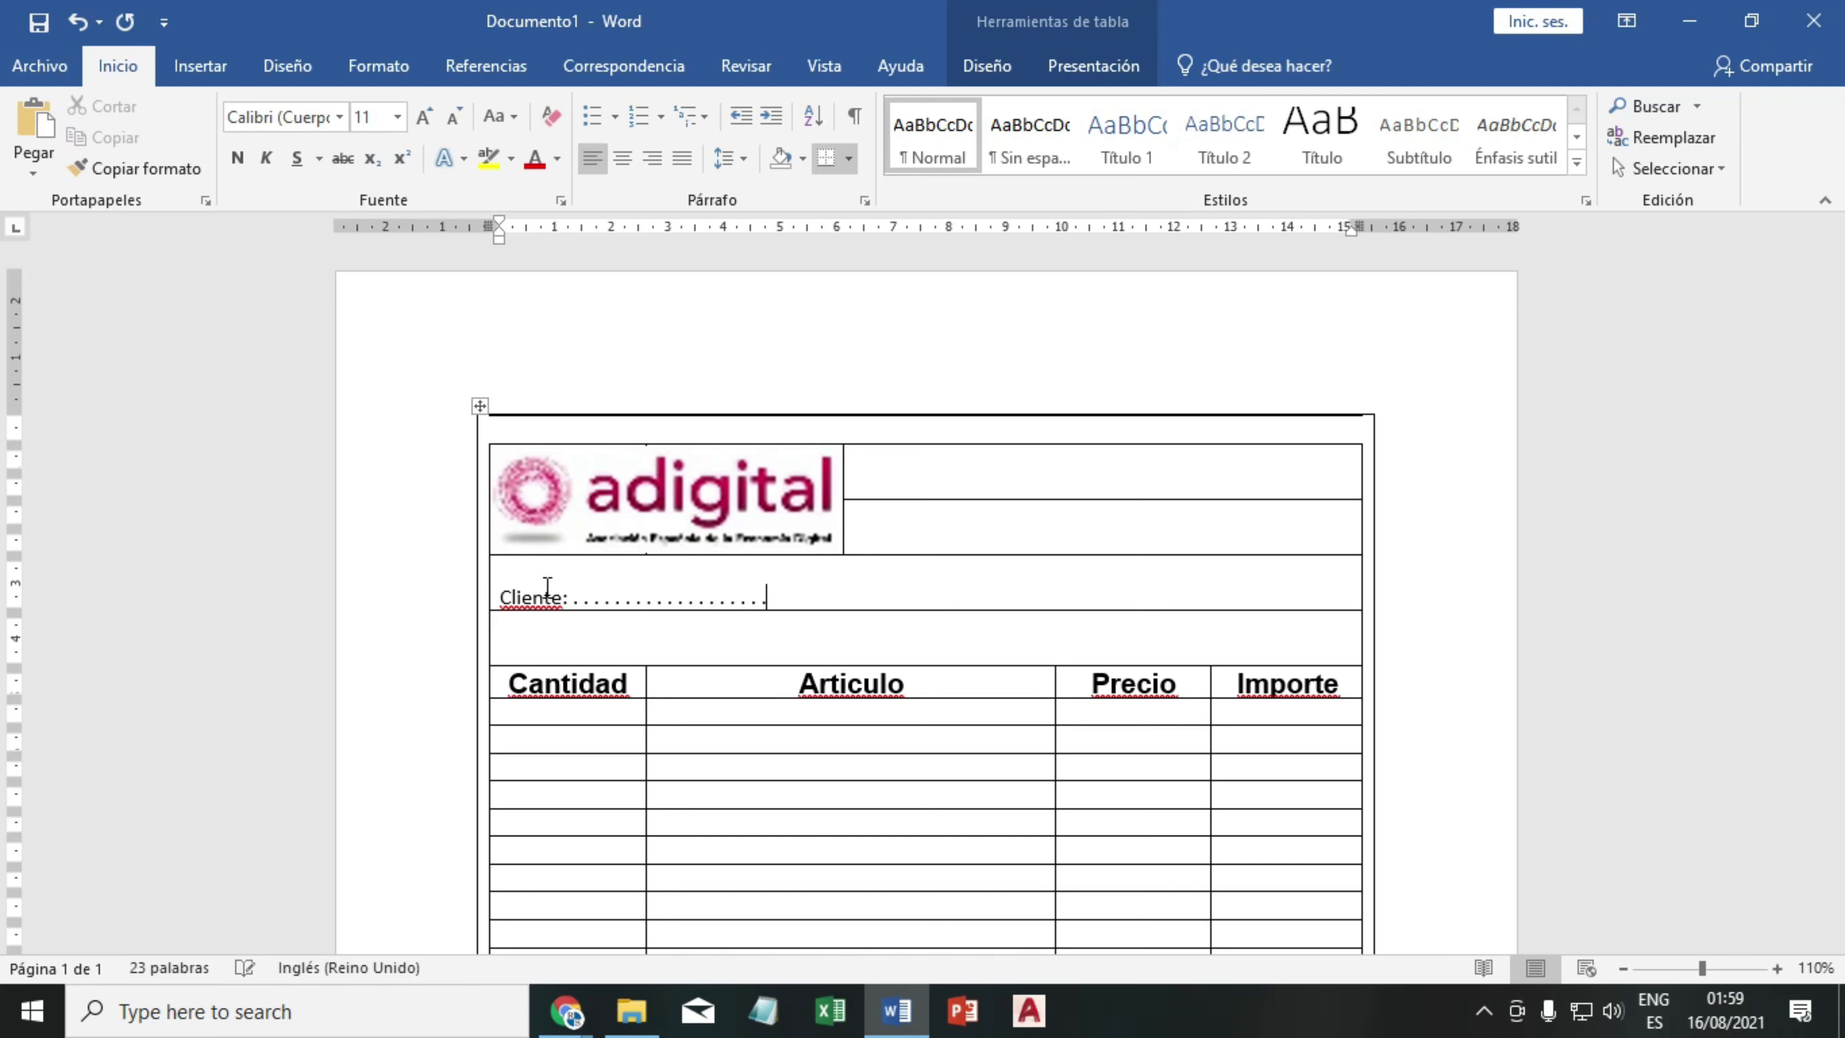
{"action": "type", "text": " . . . . . . . ."}
{"action": "type", "text": " . . . . . ."}
{"action": "type", "text": " . . . . . . . ."}
{"action": "type", "text": " . . . . . . . . . . . . . . . . . . . ."}
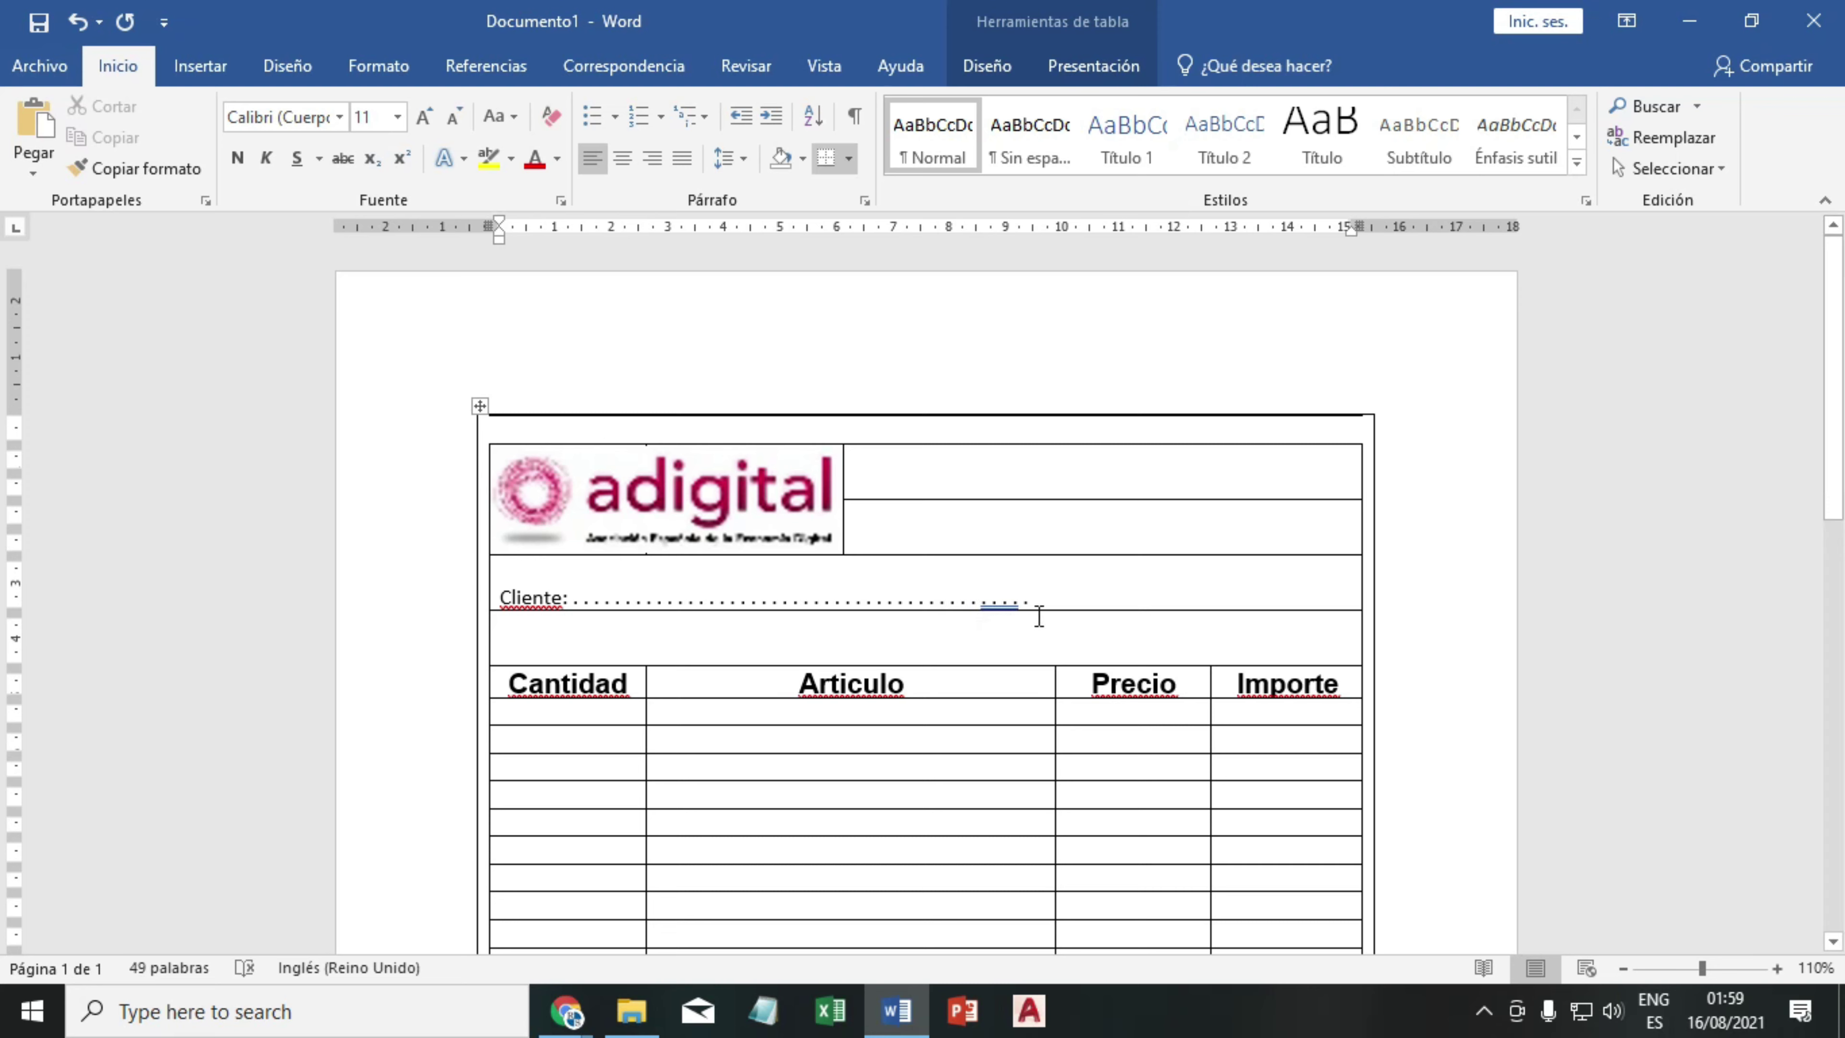
- Start the 'Direccion:' label in the next row and follow it with dots
{"action": "left_click", "coordinate": [589, 638]}
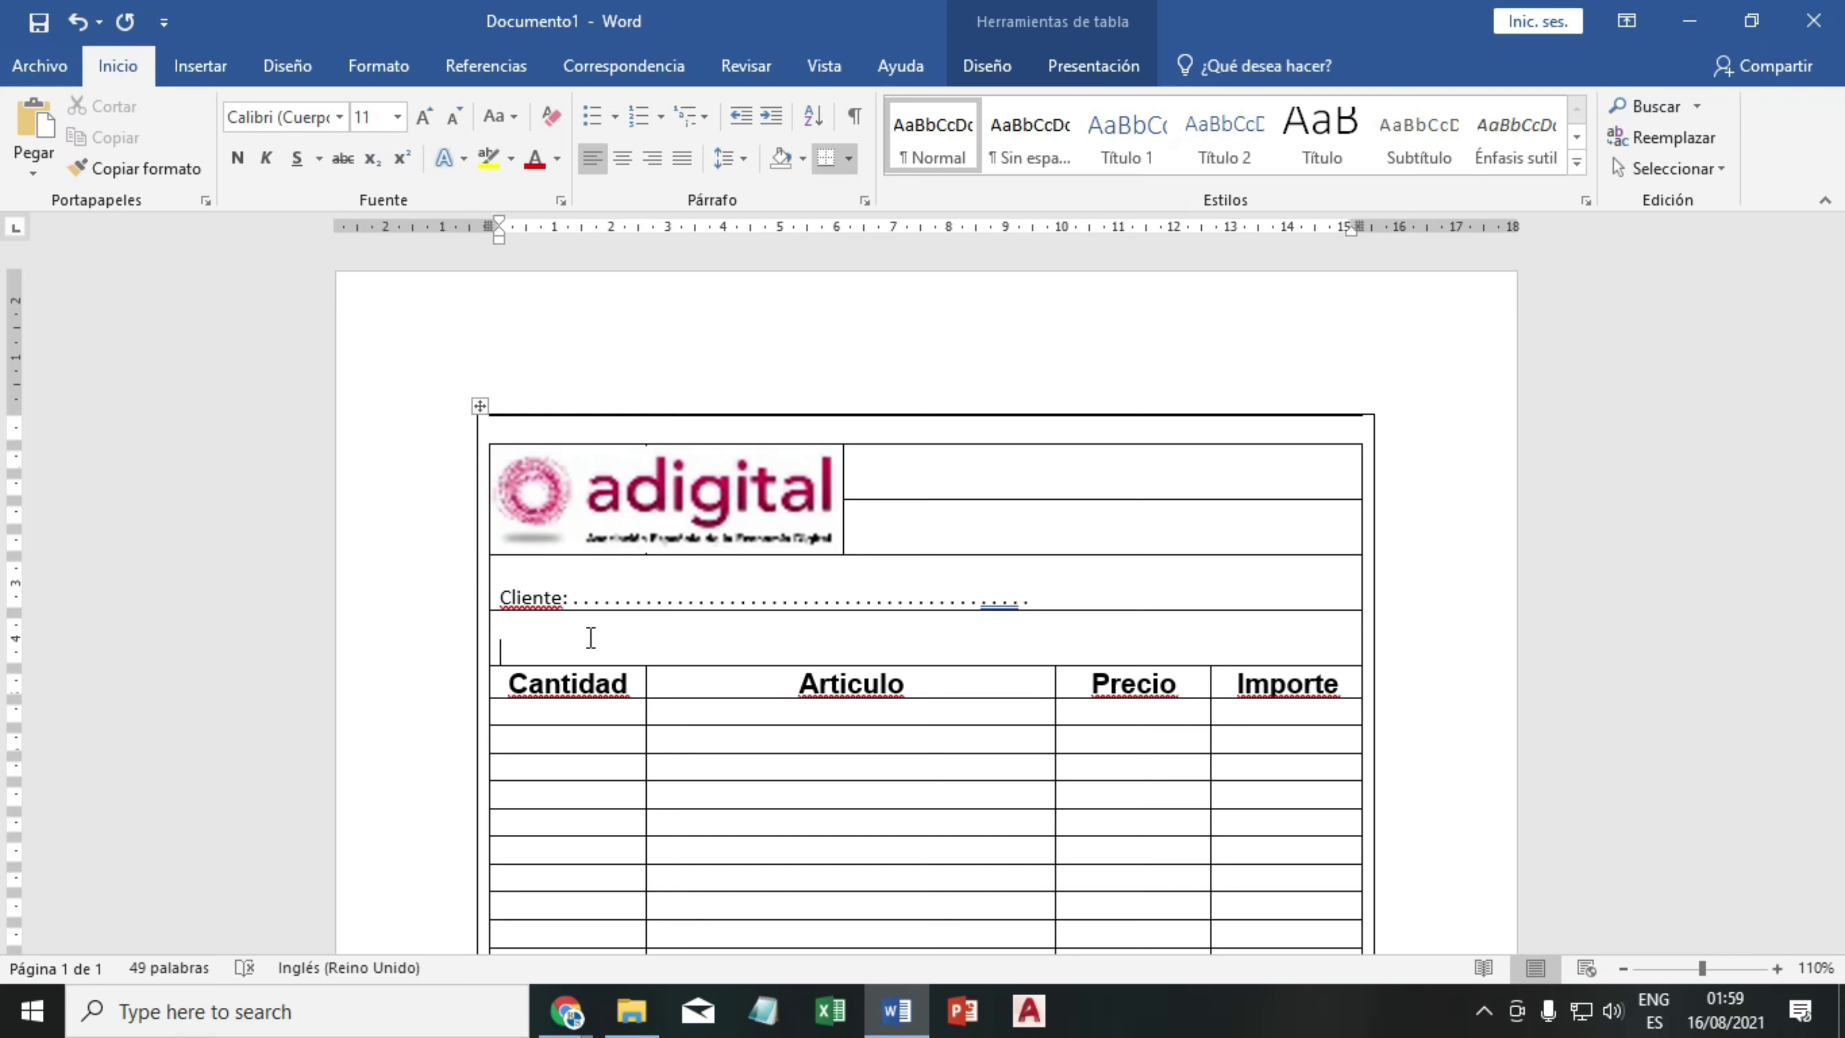
{"action": "type", "text": "Dir"}
{"action": "type", "text": "eccion:"}
{"action": "type", "text": ".."}
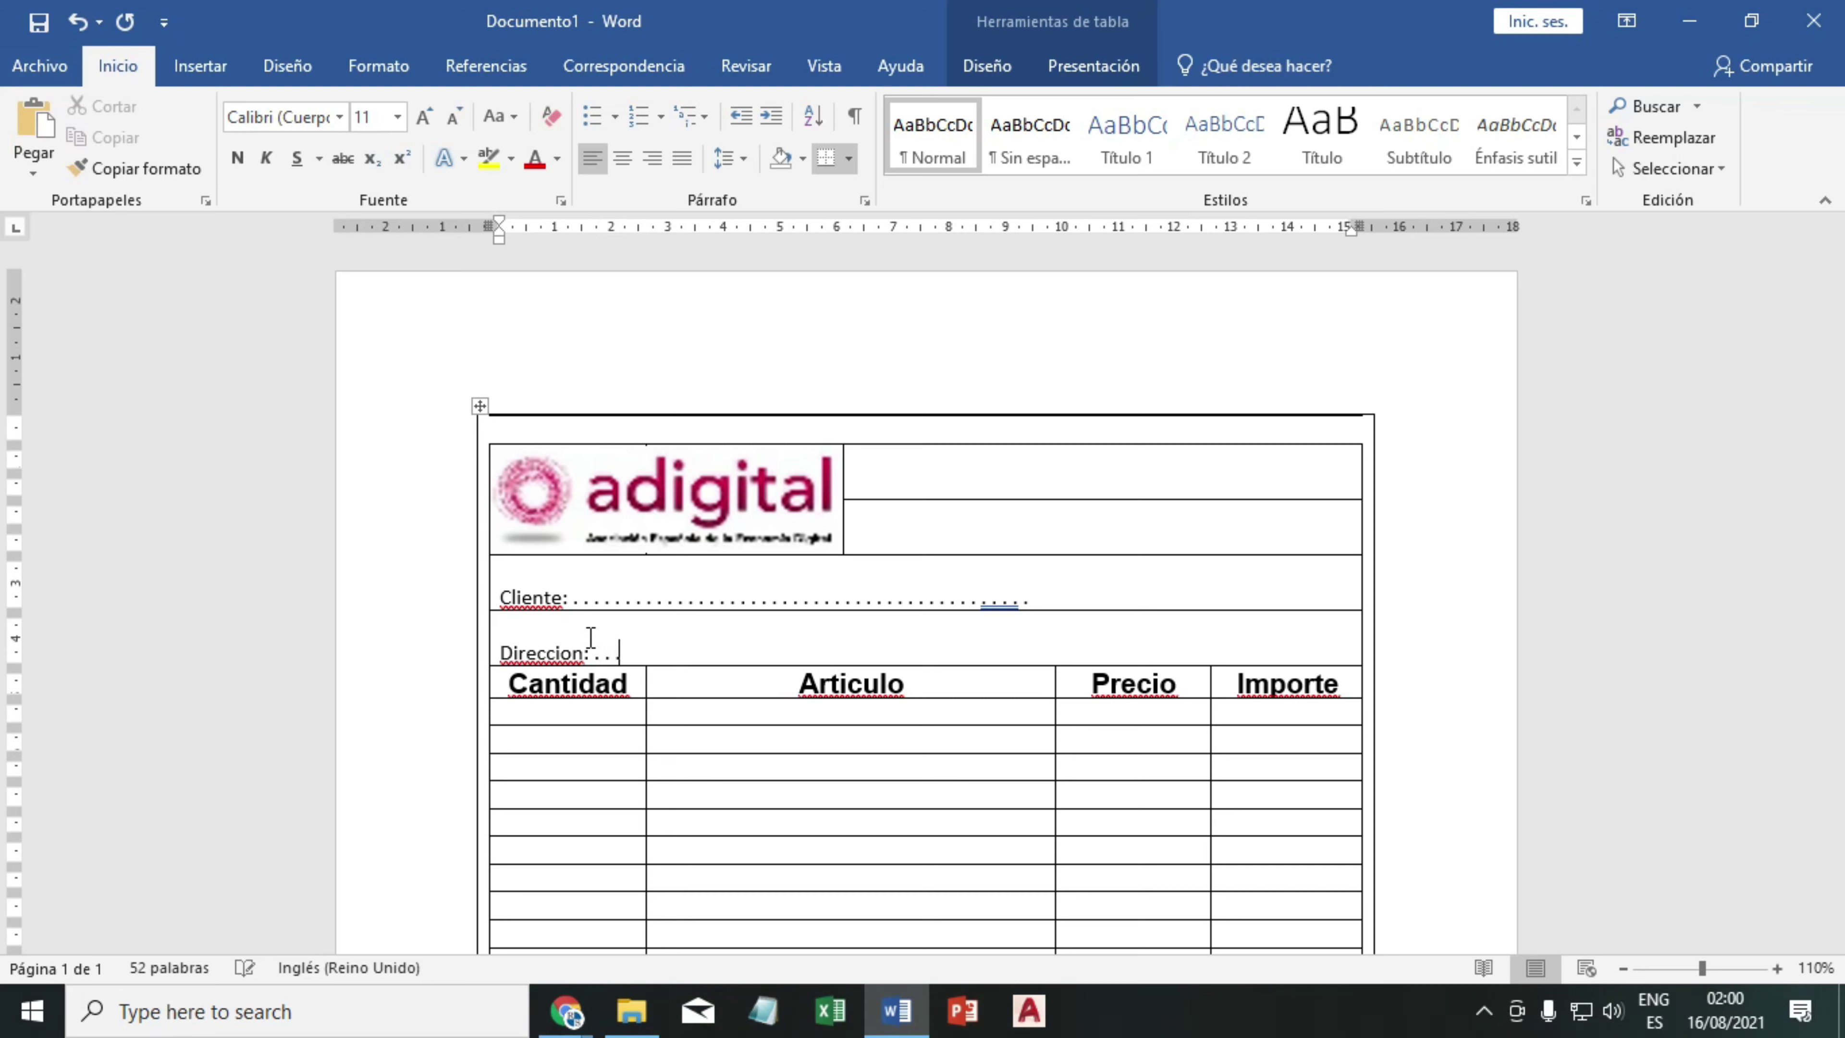
{"action": "type", "text": "......"}
{"action": "type", "text": "........"}
{"action": "type", "text": "......."}
{"action": "type", "text": "........"}
{"action": "type", "text": "......."}
{"action": "type", "text": "..."}
- Add a dotted 'Dni:' field after the Cliente line and a dotted 'Telefono:' field after Direccion
{"action": "left_click", "coordinate": [1073, 595]}
{"action": "type", "text": "Dni"}
{"action": "type", "text": ":"}
{"action": "type", "text": " ."}
{"action": "type", "text": " . . . . ."}
{"action": "type", "text": " . . . . . . . ."}
{"action": "type", "text": " . . . . ."}
{"action": "type", "text": " . . . ."}
{"action": "type", "text": " . . . . ."}
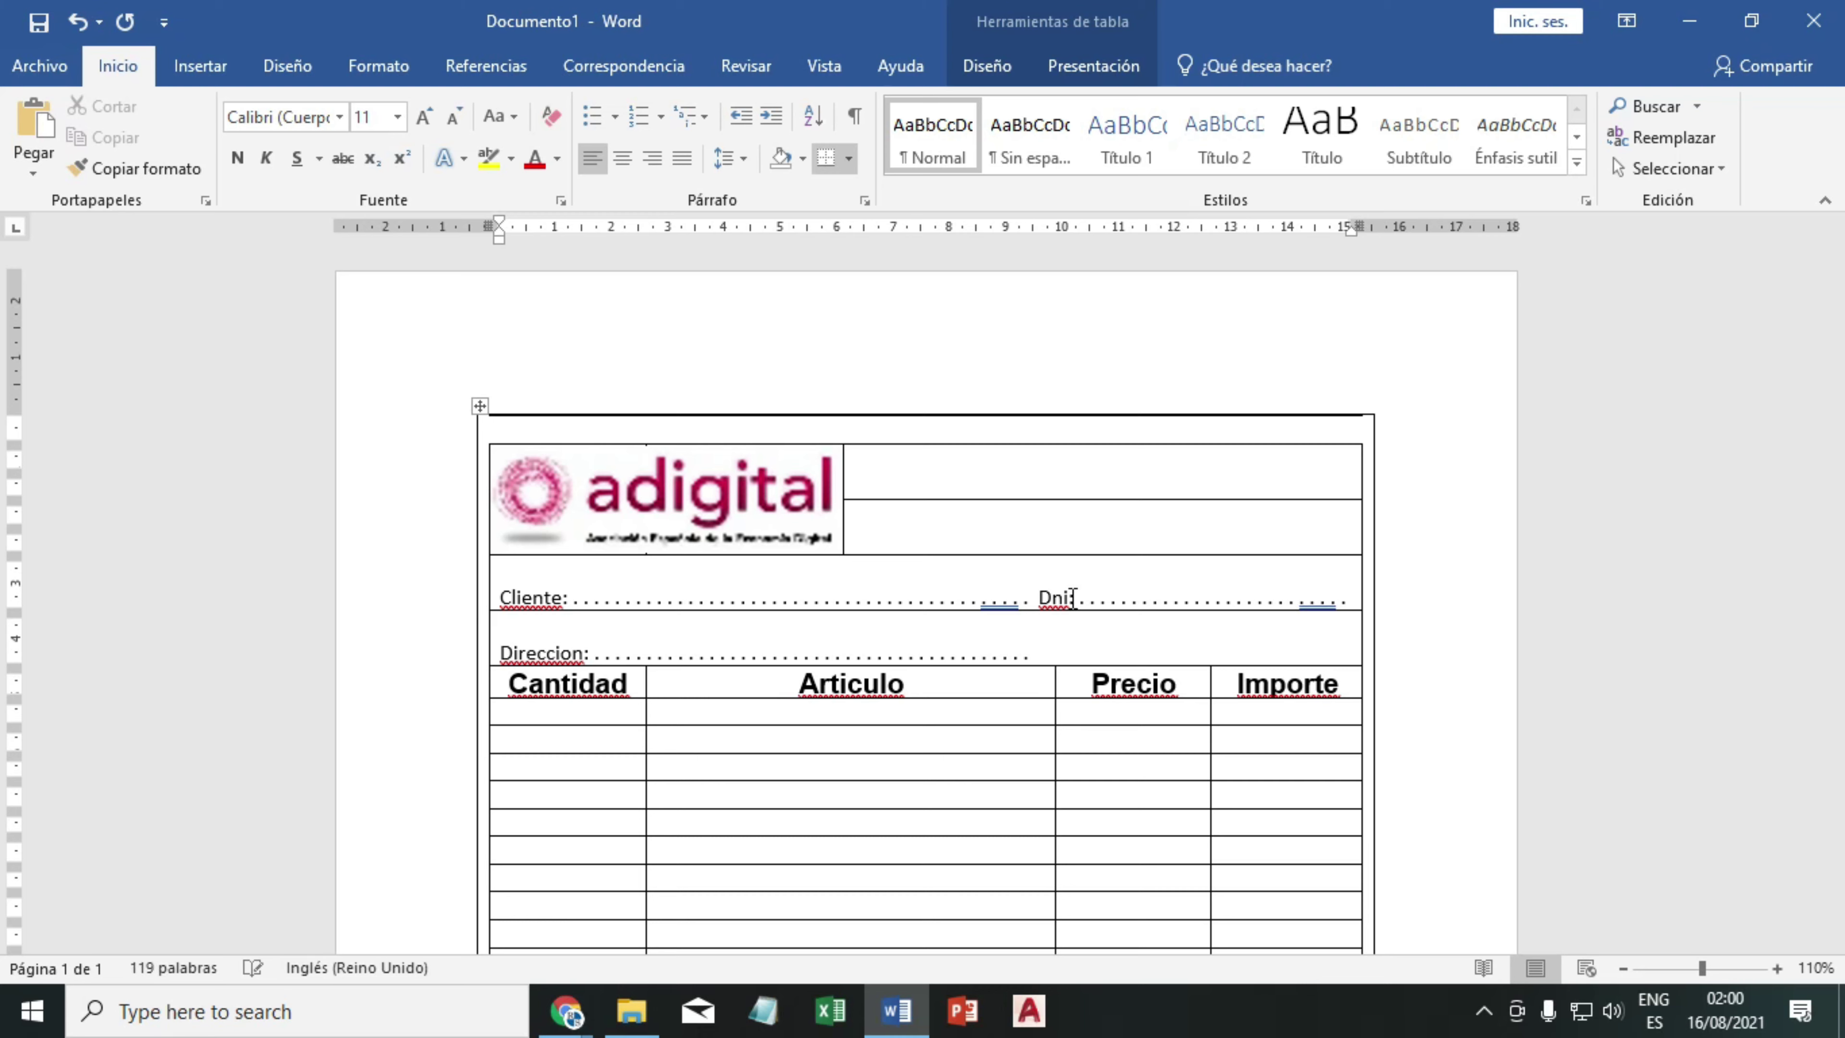
{"action": "left_click", "coordinate": [1047, 656]}
{"action": "type", "text": "elef"}
{"action": "type", "text": "ono"}
{"action": "type", "text": ": "}
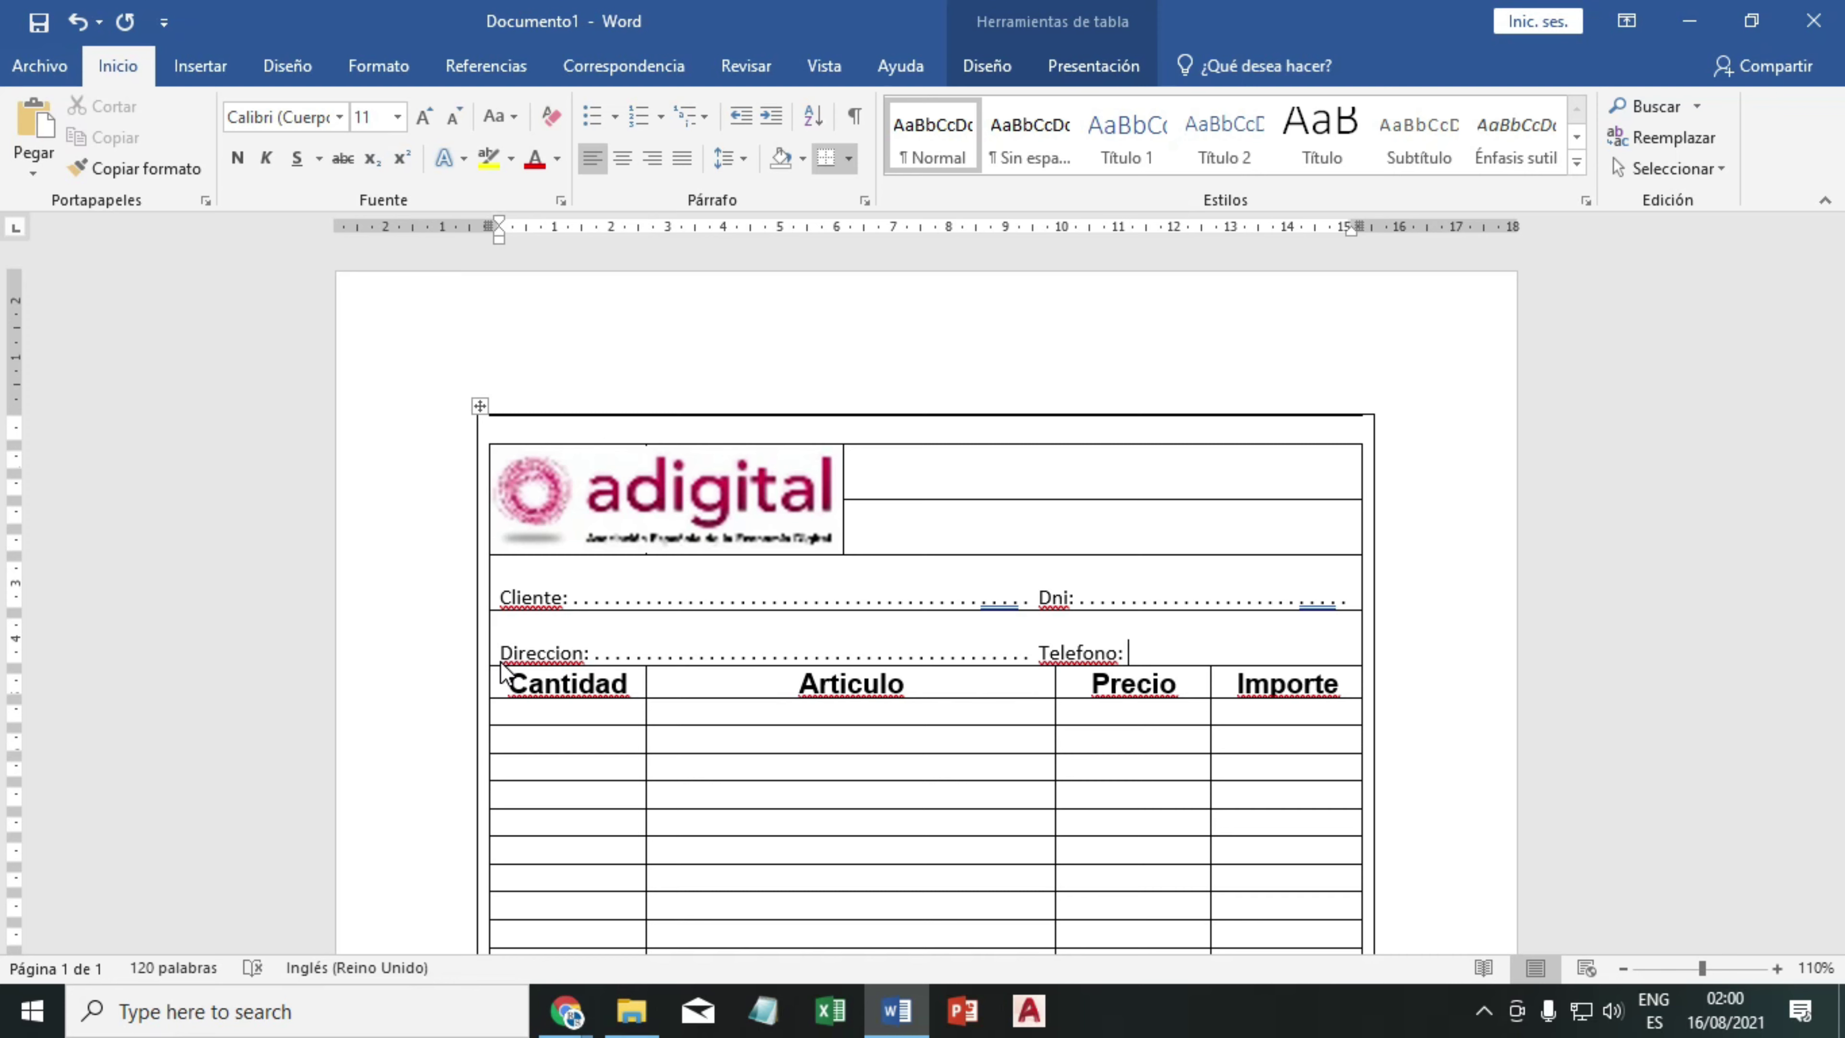
{"action": "type", "text": ". . "}
{"action": "type", "text": ". . . . . . . "}
{"action": "type", "text": ". . . . . . . . . "}
{"action": "type", "text": ". . . . ."}
{"action": "key", "text": "alt+Tab"}
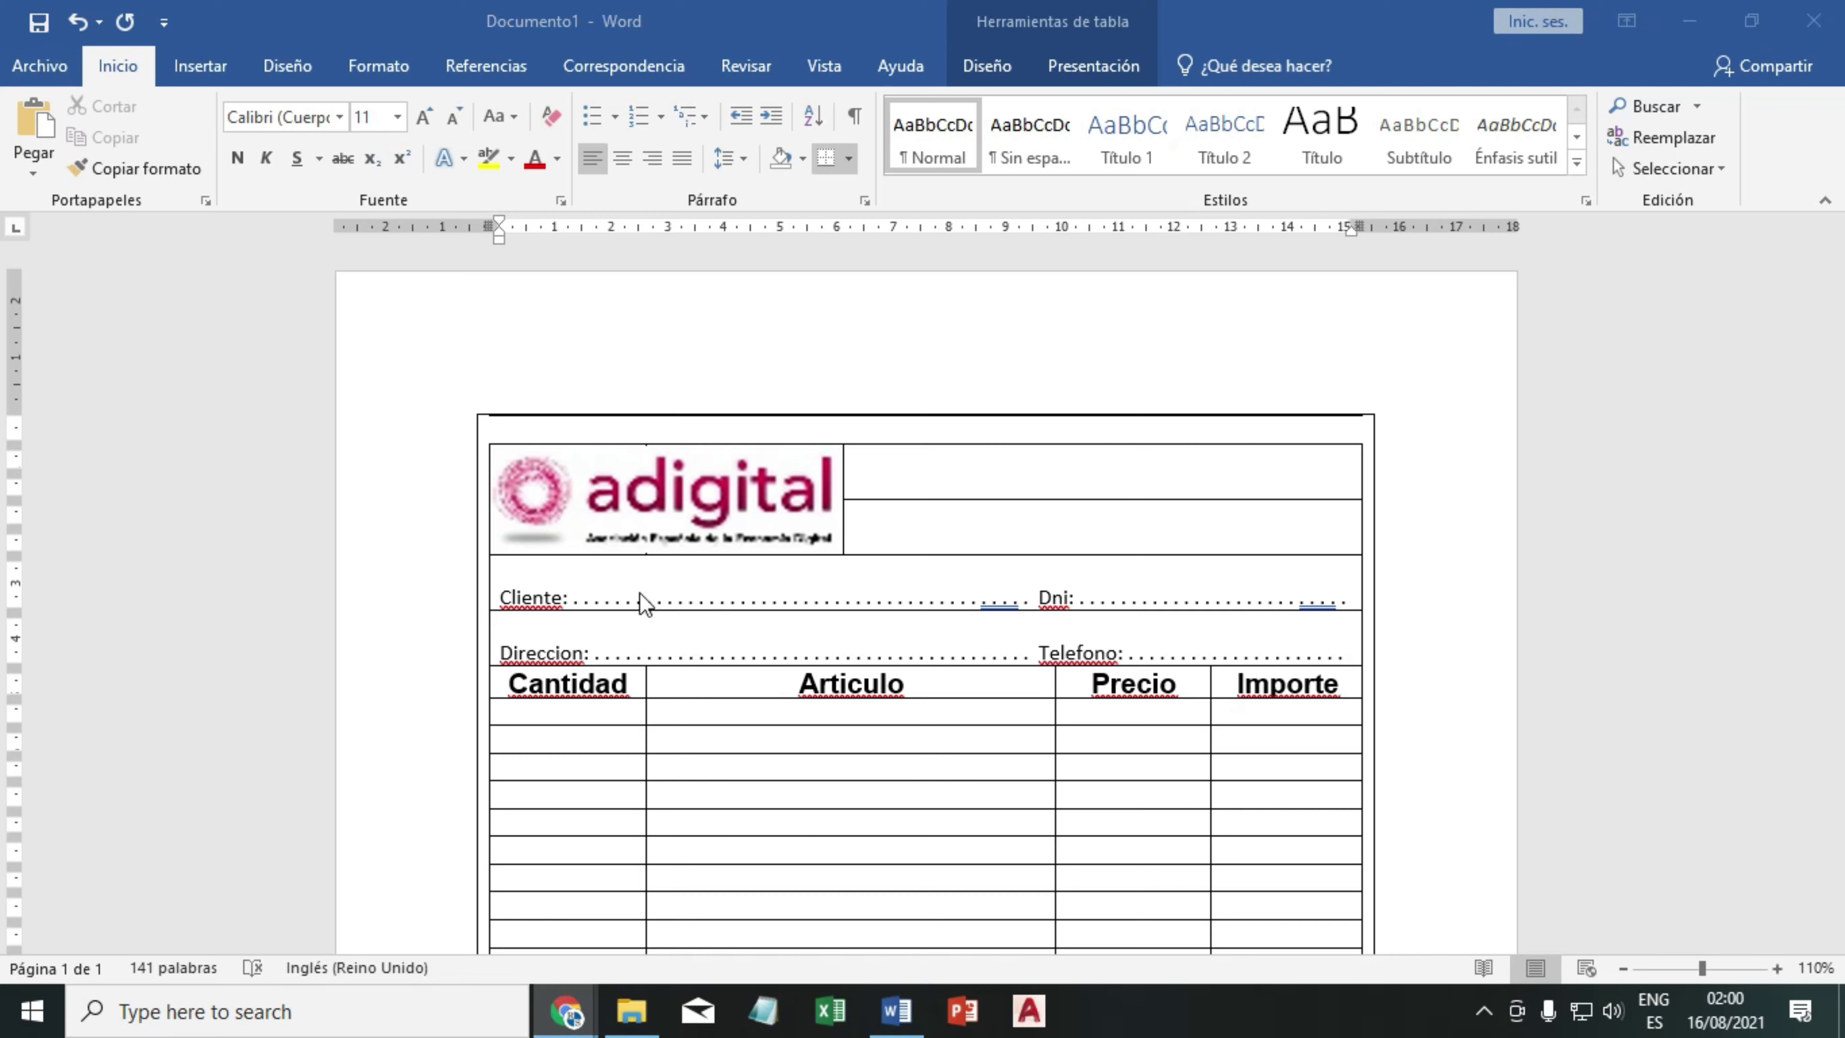
- Make the Cliente/Dni and Direccion/Telefono rows bold
{"action": "left_click", "coordinate": [508, 609]}
{"action": "left_click", "coordinate": [508, 609]}
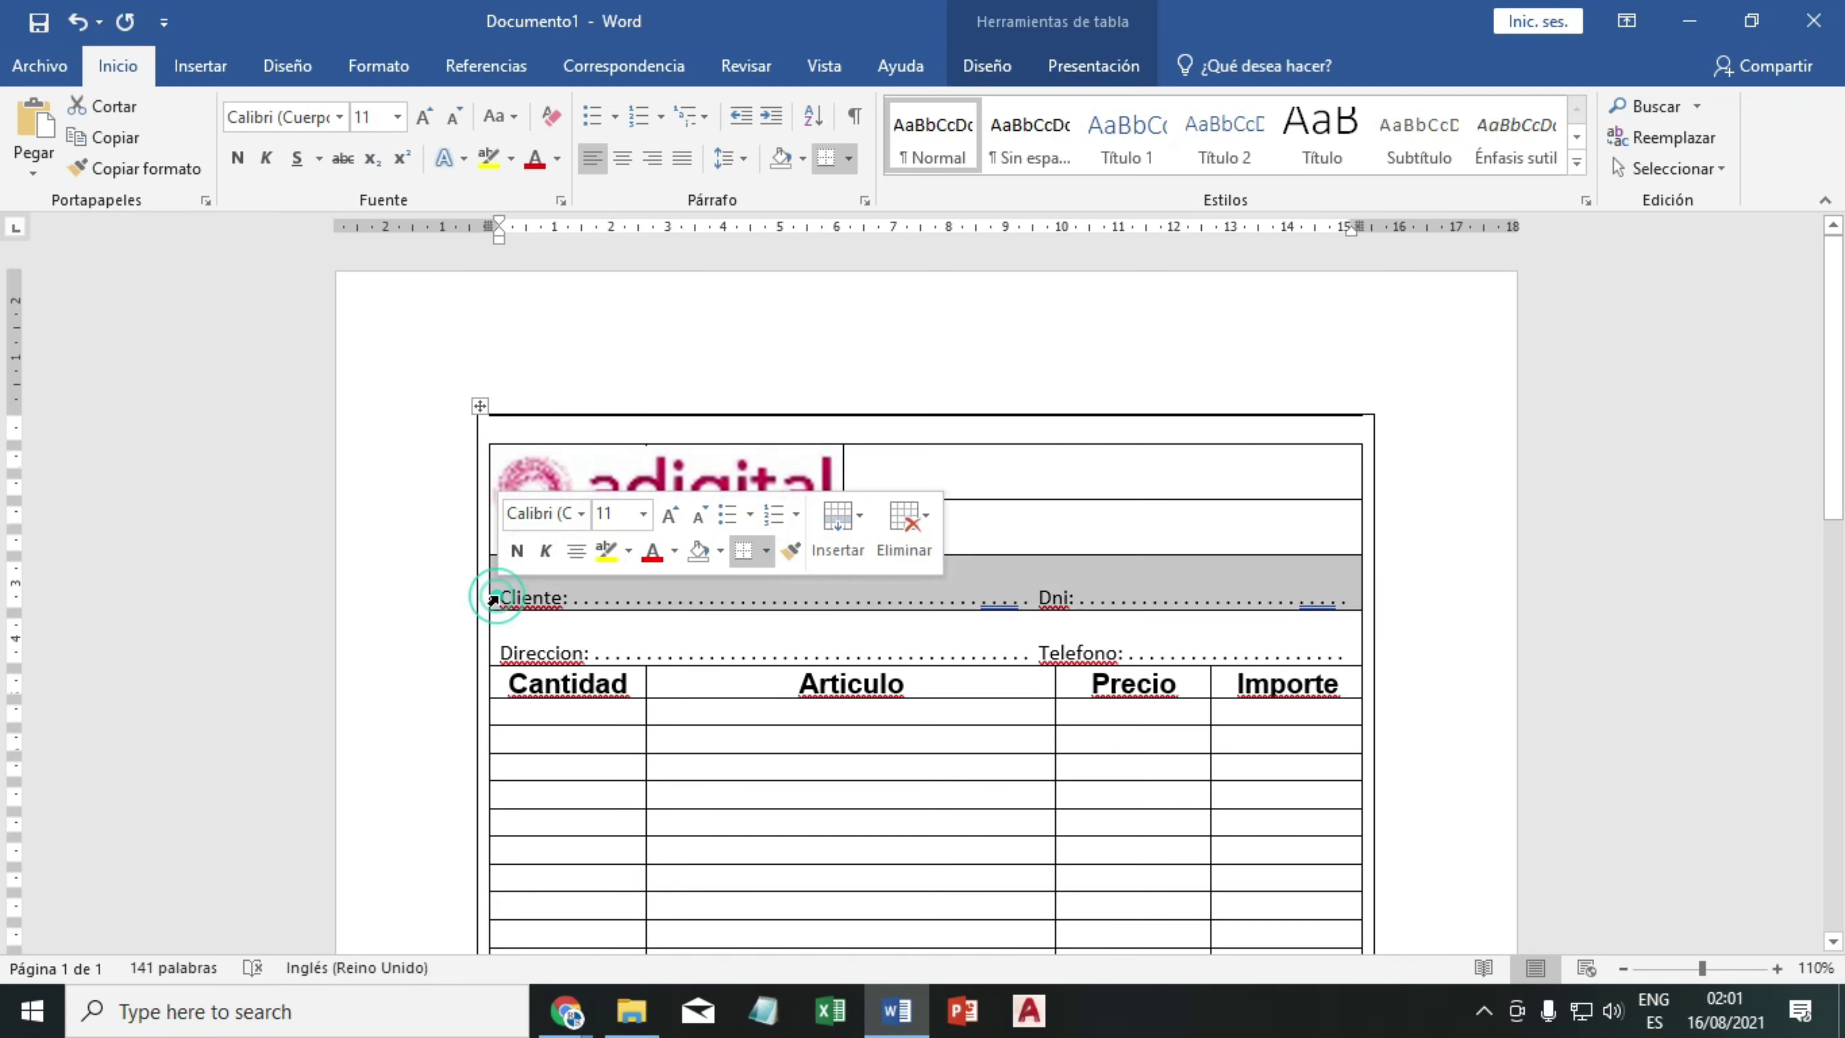
{"action": "left_click_drag", "start_coordinate": [508, 609], "coordinate": [1179, 647]}
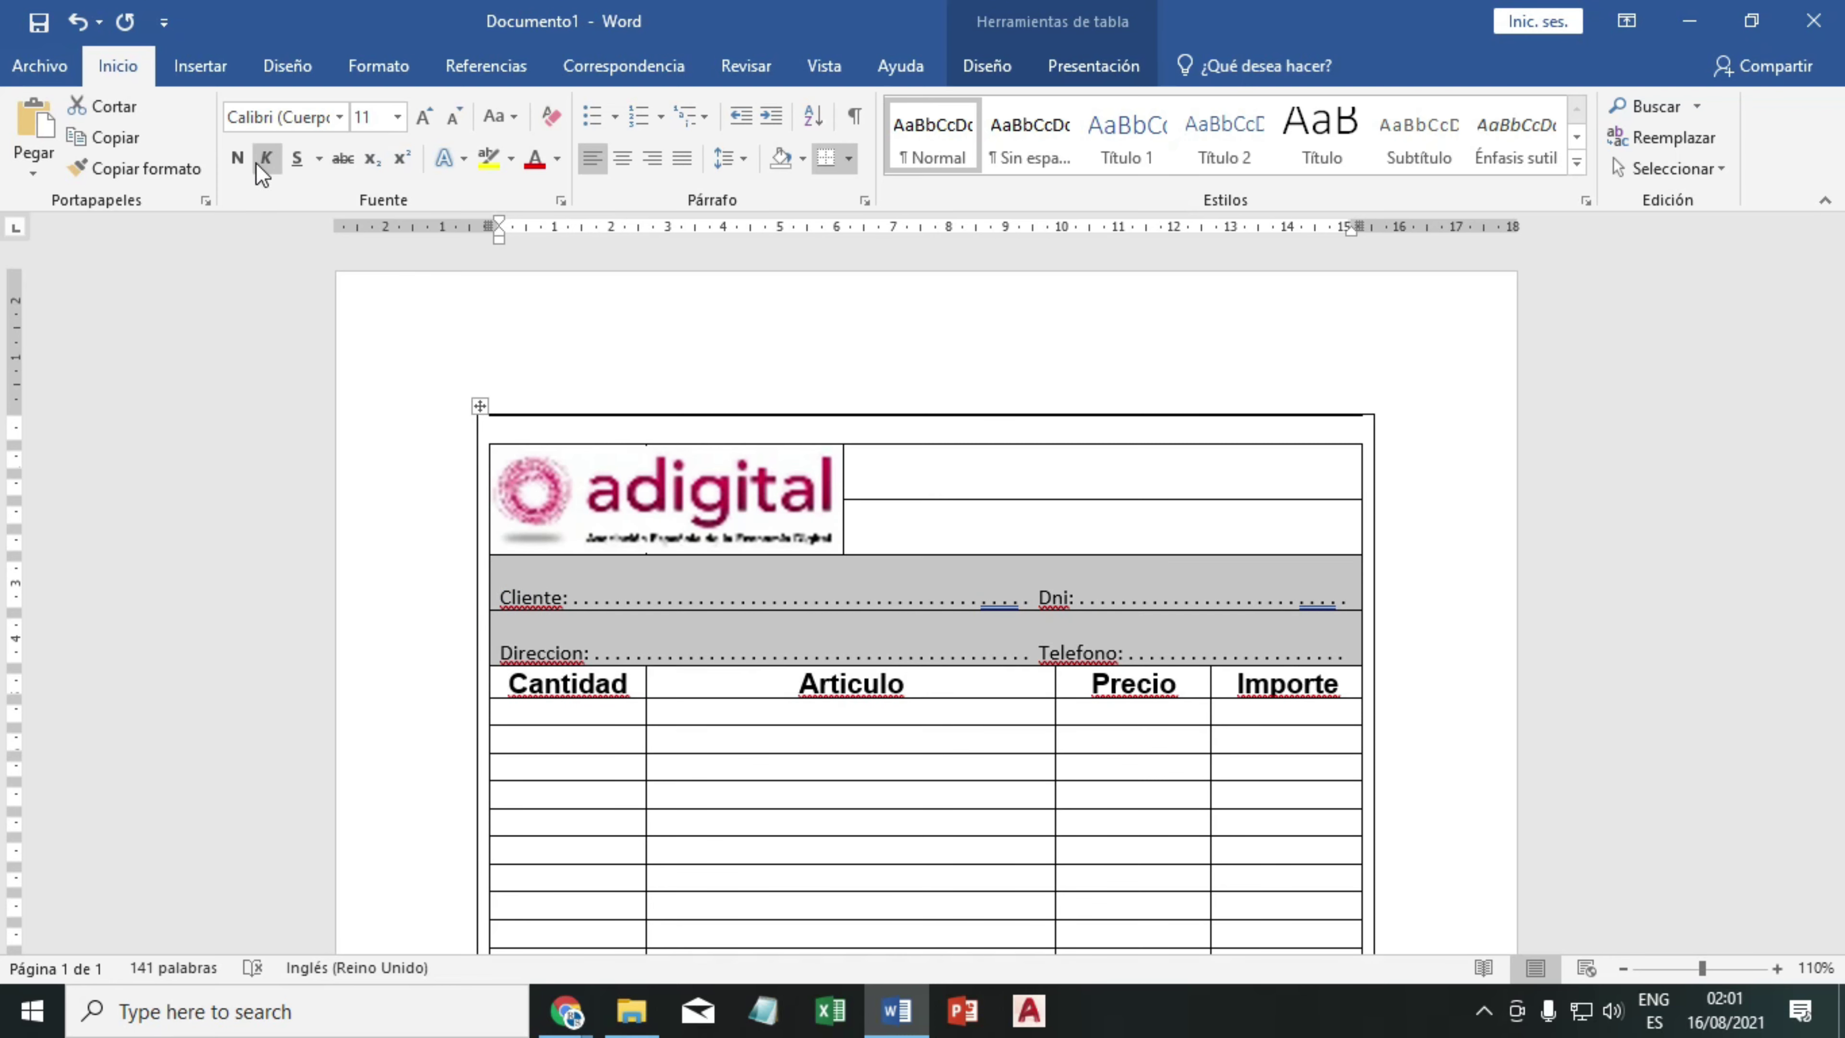
{"action": "left_click", "coordinate": [243, 157]}
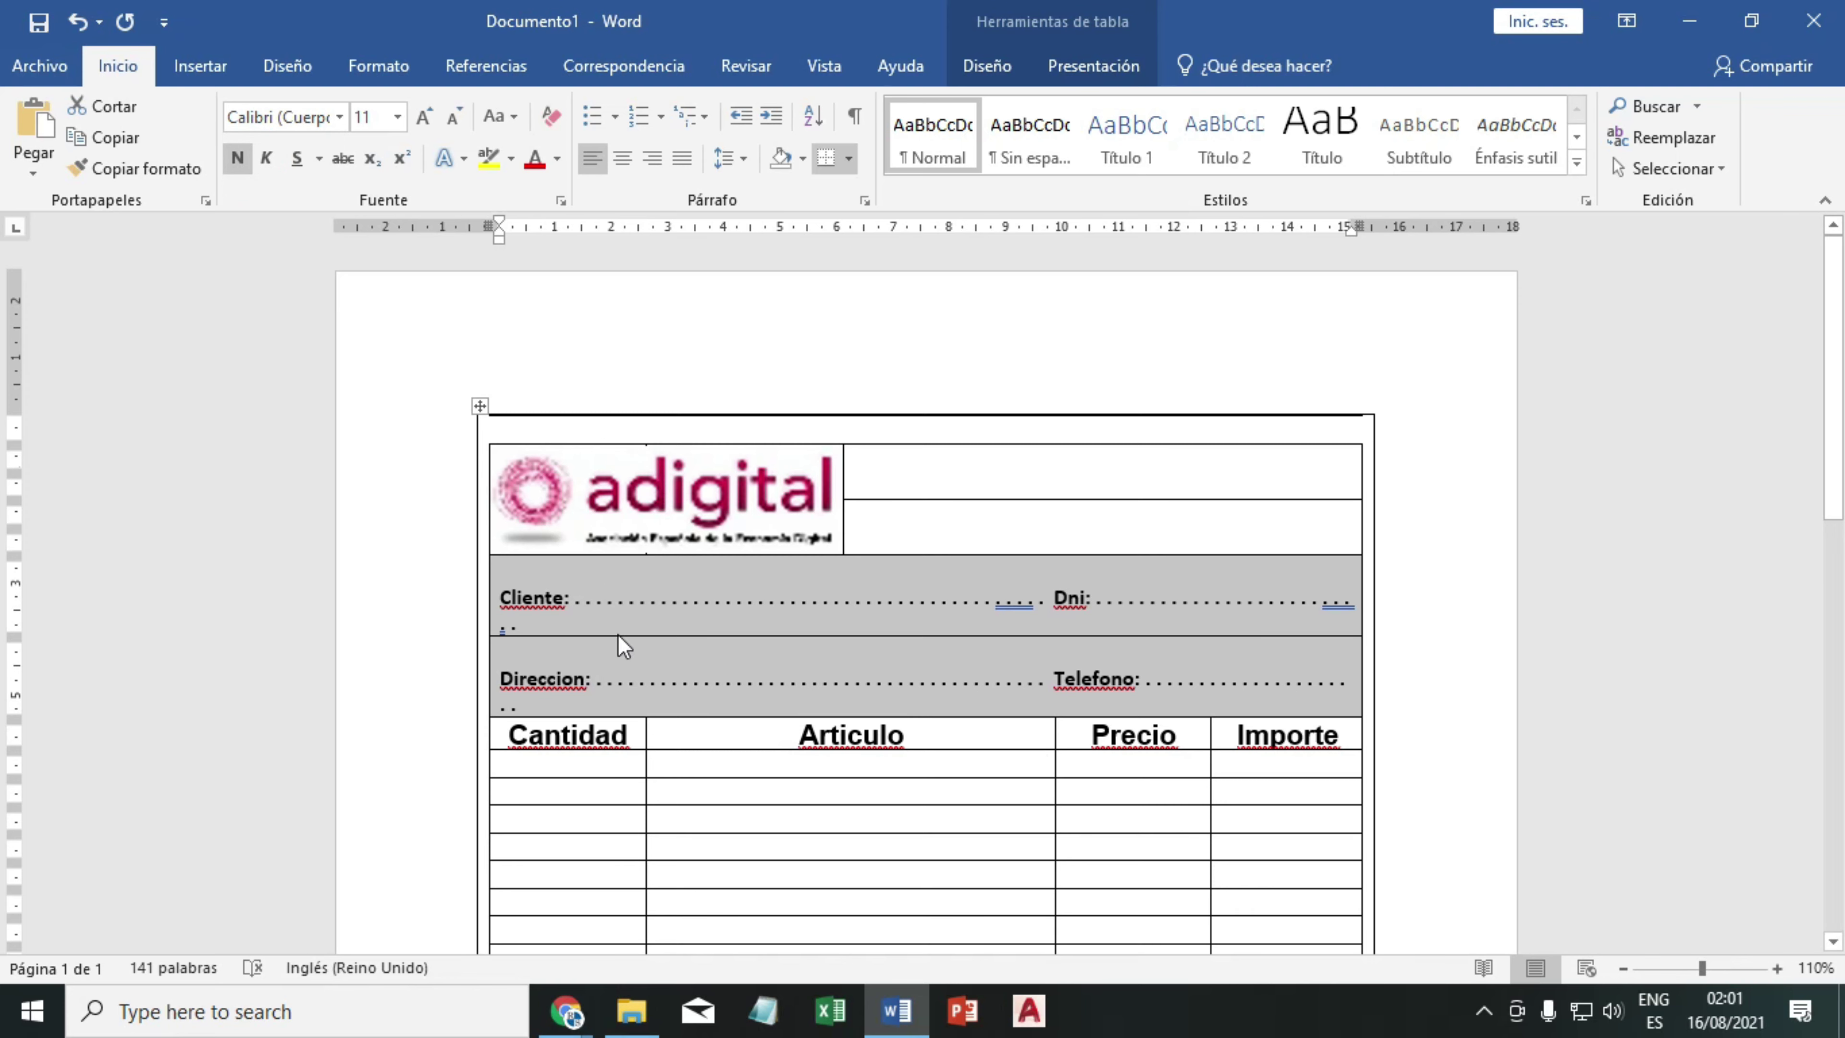
- Trim surplus dots from the Cliente, Direccion and Telefono lines so each fits on one line
{"action": "left_click", "coordinate": [909, 600]}
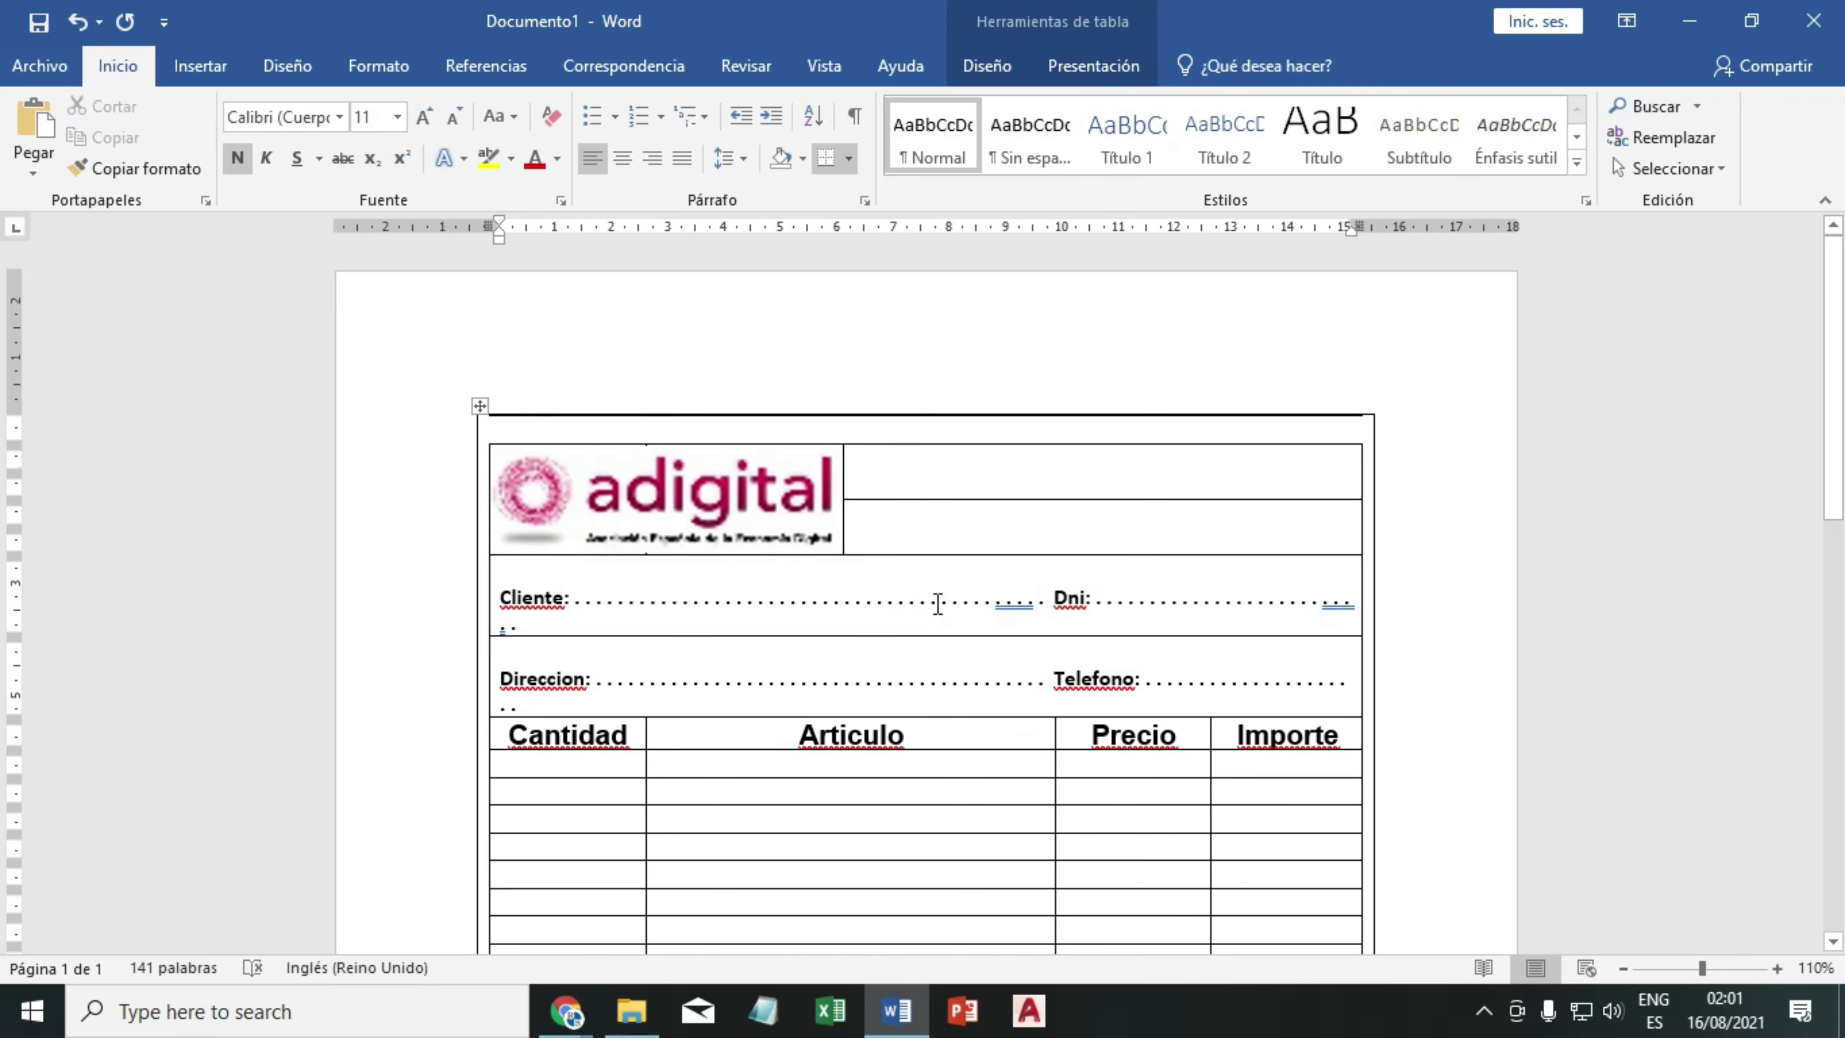
{"action": "key", "text": "BackSpace"}
{"action": "key", "text": "BackSpace"}
{"action": "key", "text": "BackSpace"}
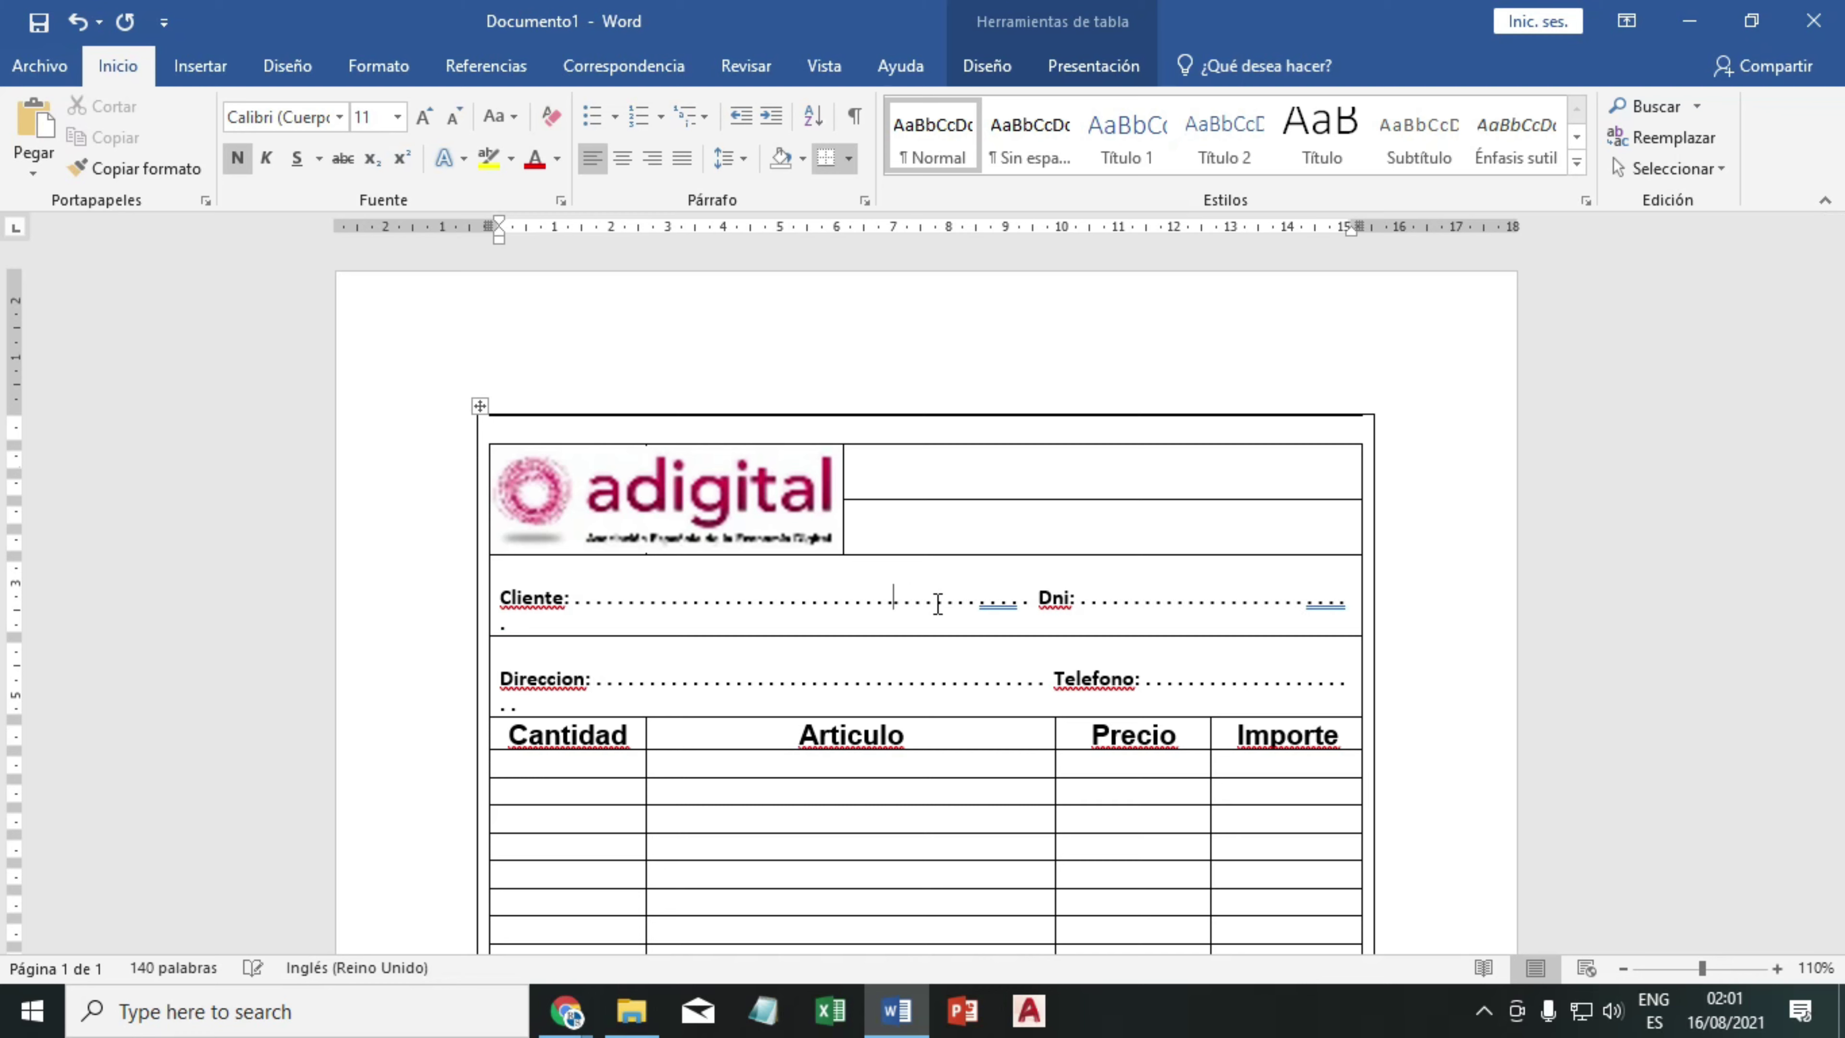
{"action": "key", "text": "BackSpace"}
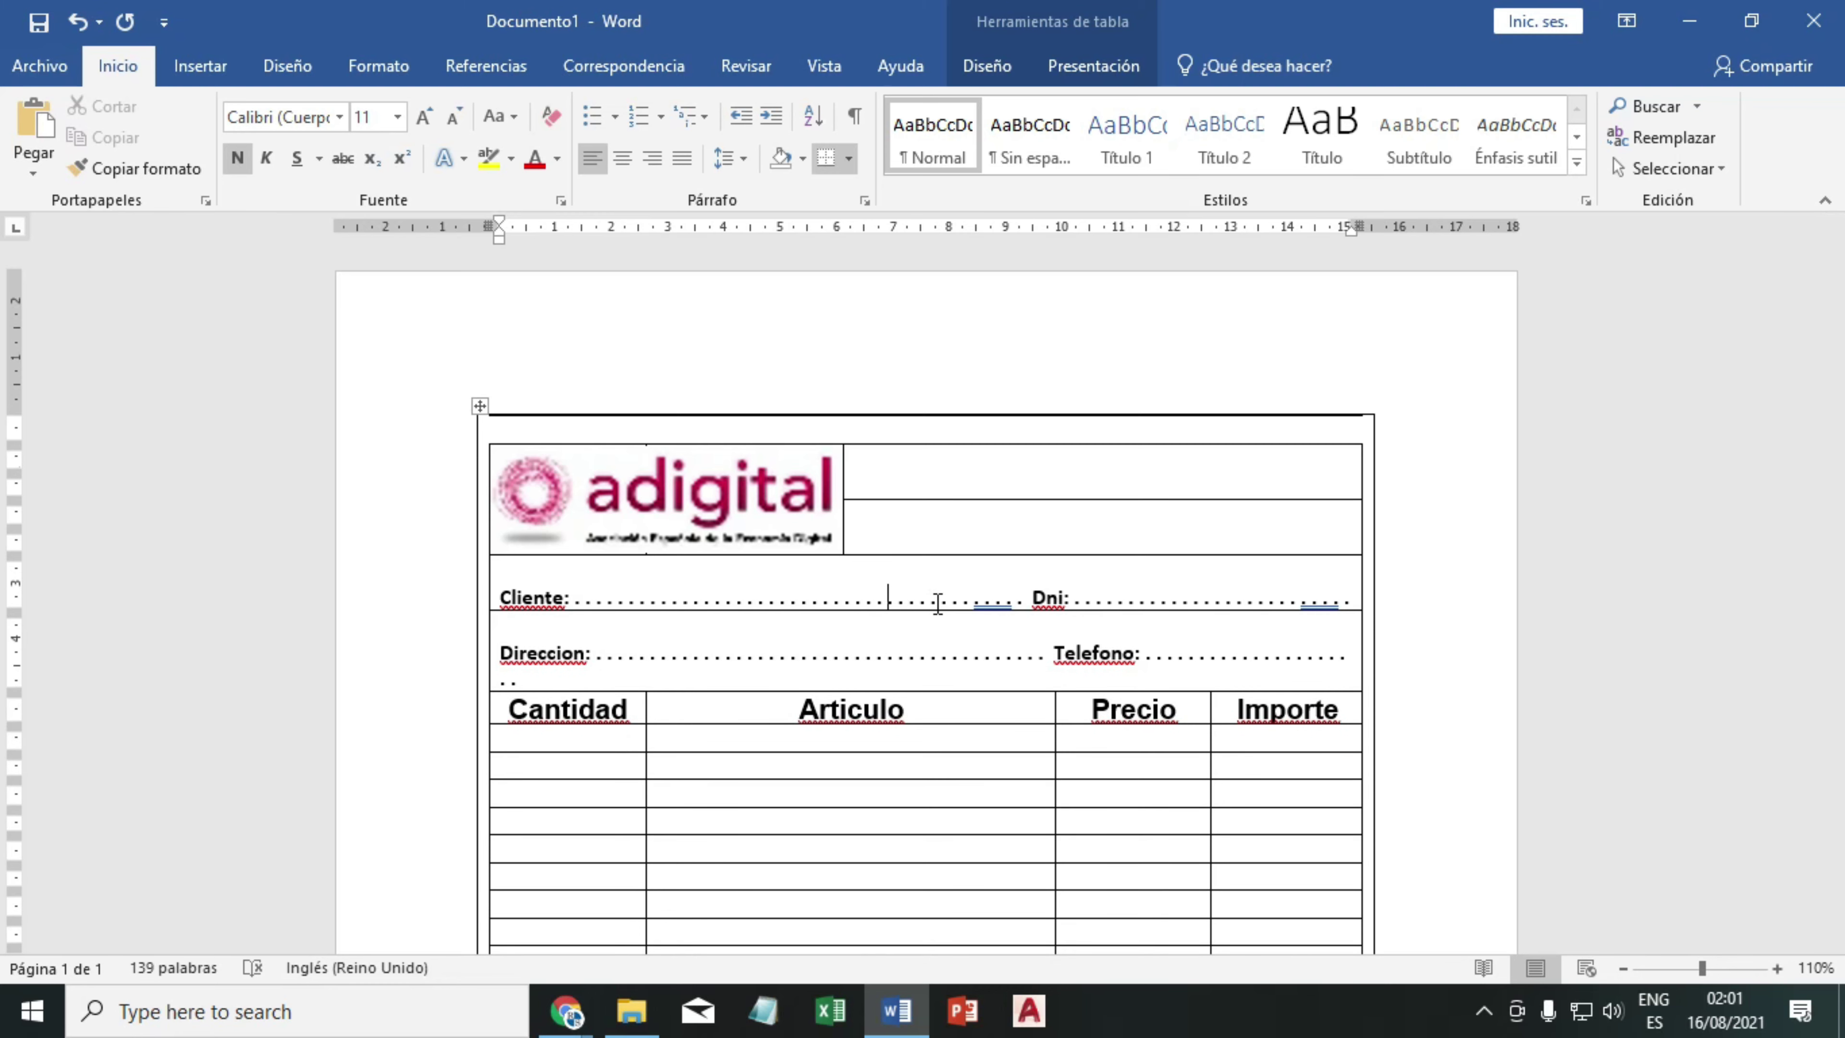
{"action": "left_click", "coordinate": [920, 653]}
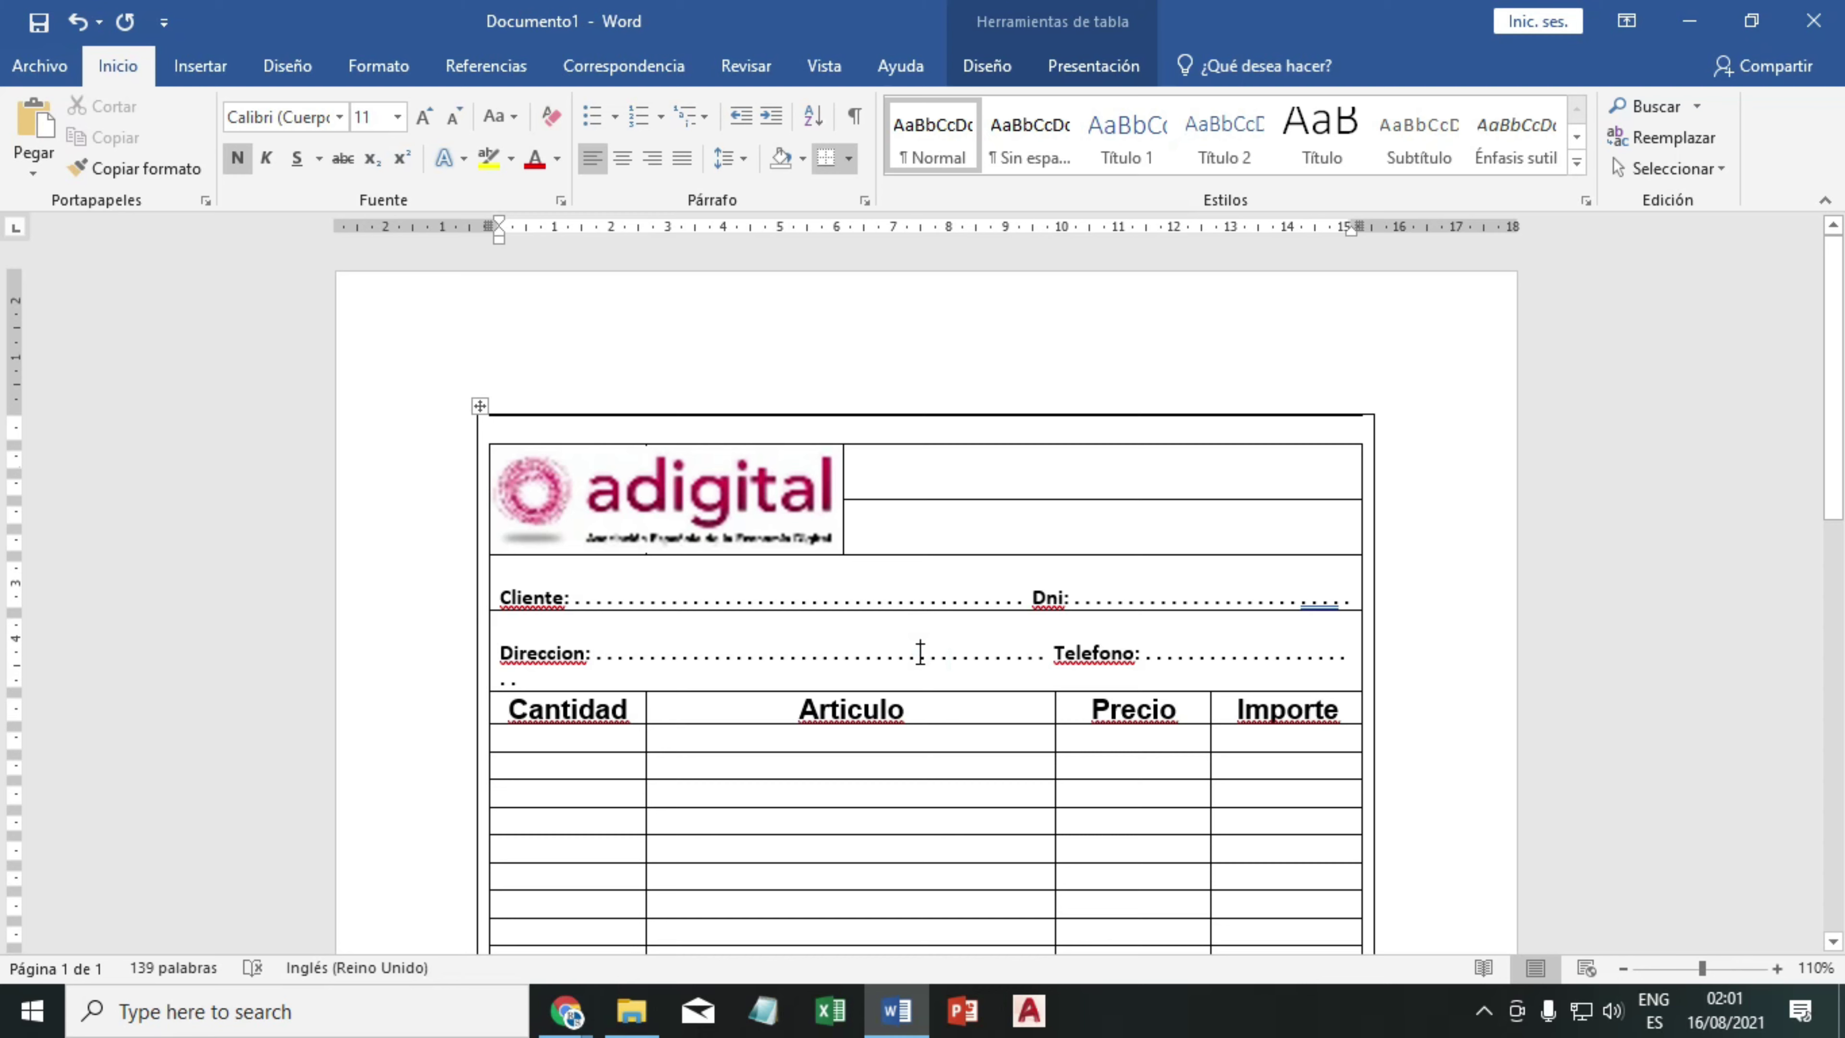
{"action": "key", "text": "BackSpace"}
{"action": "key", "text": "BackSpace"}
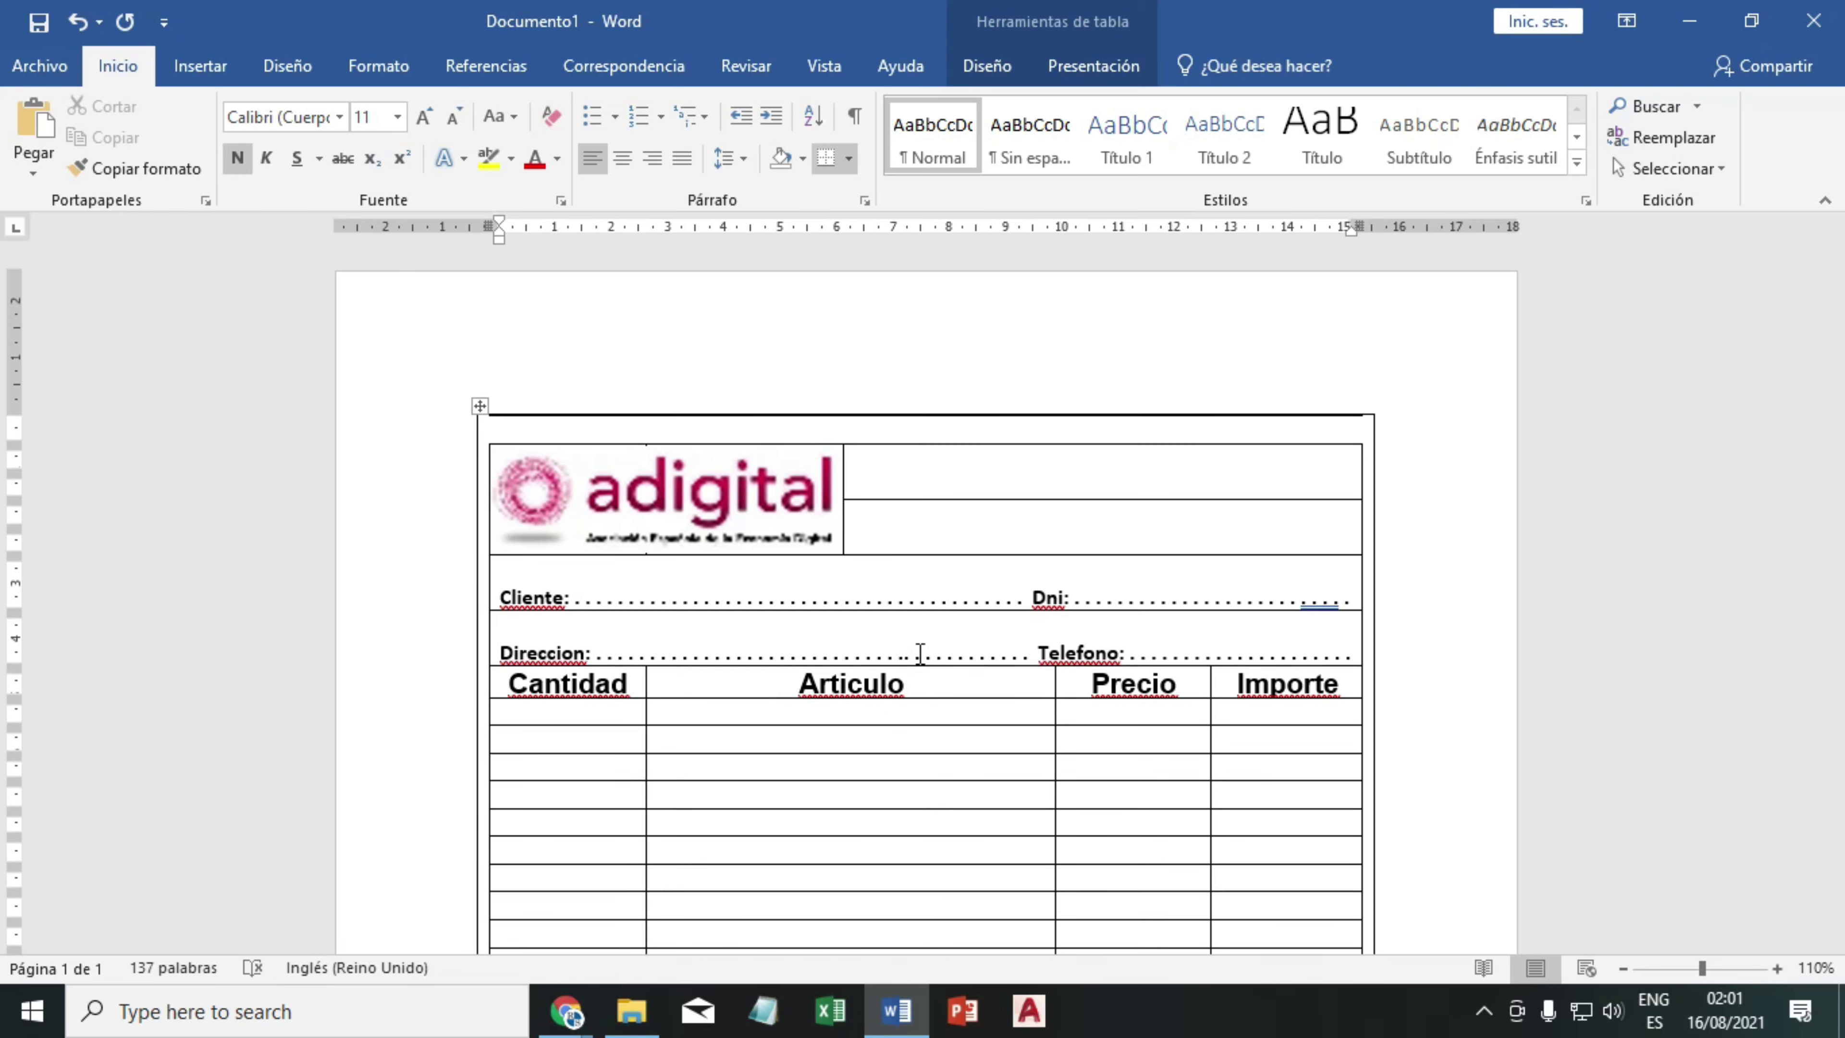
{"action": "key", "text": "BackSpace"}
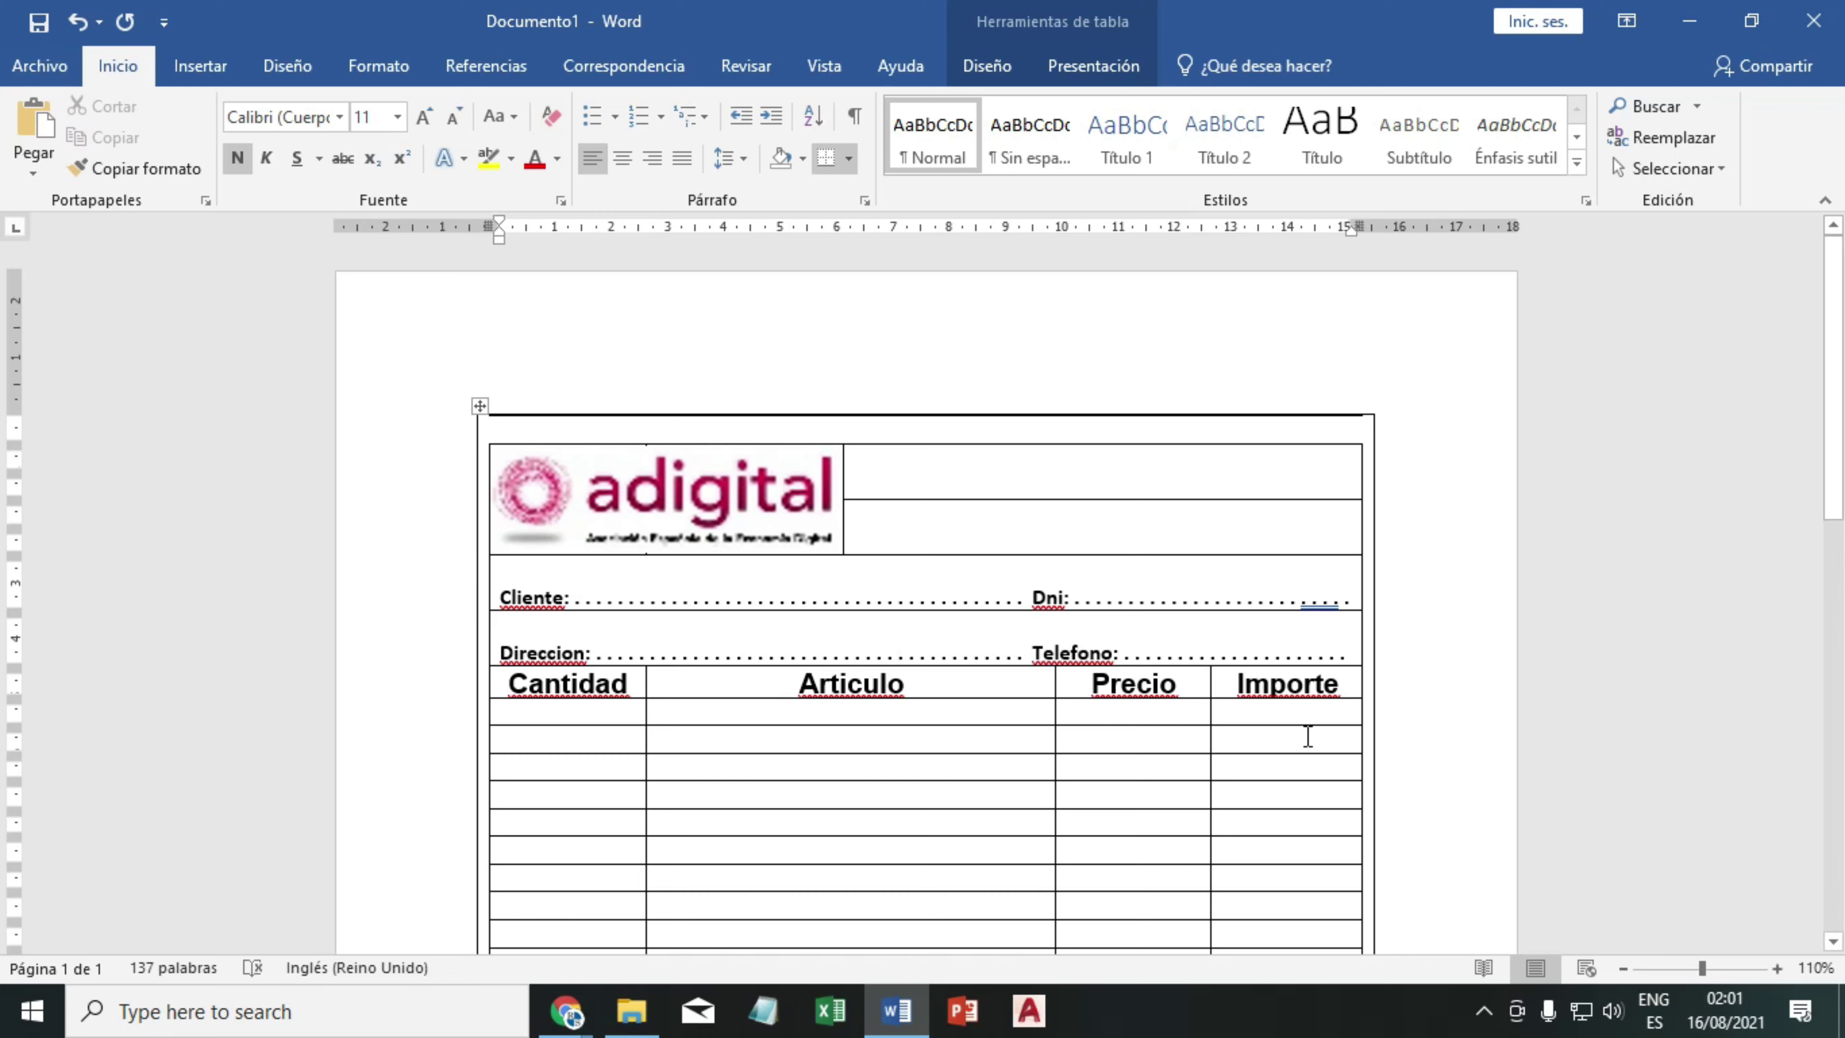
{"action": "left_click", "coordinate": [1309, 653]}
{"action": "type", "text": "."}
{"action": "key", "text": "BackSpace"}
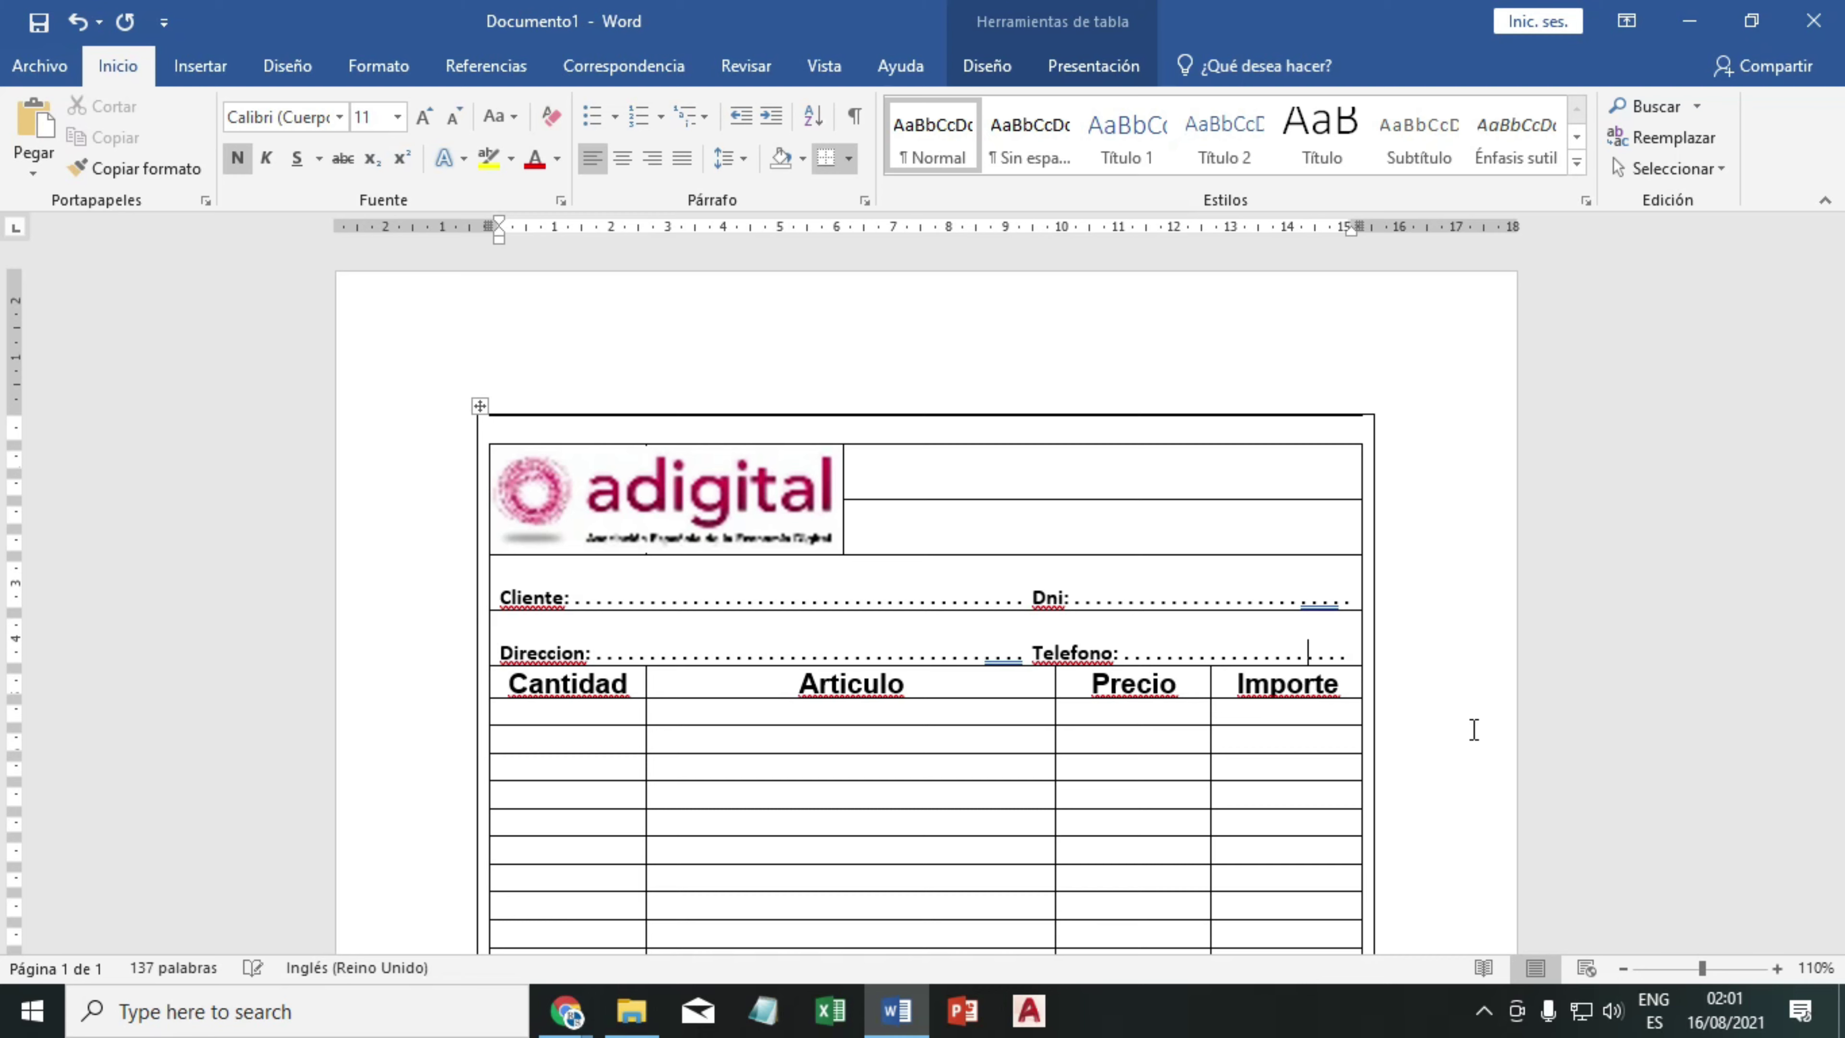
{"action": "type", "text": "."}
{"action": "type", "text": "."}
{"action": "key", "text": "BackSpace"}
- Accept the spelling suggestions on the Direccion and Dni dotted runs
{"action": "right_click", "coordinate": [1009, 661]}
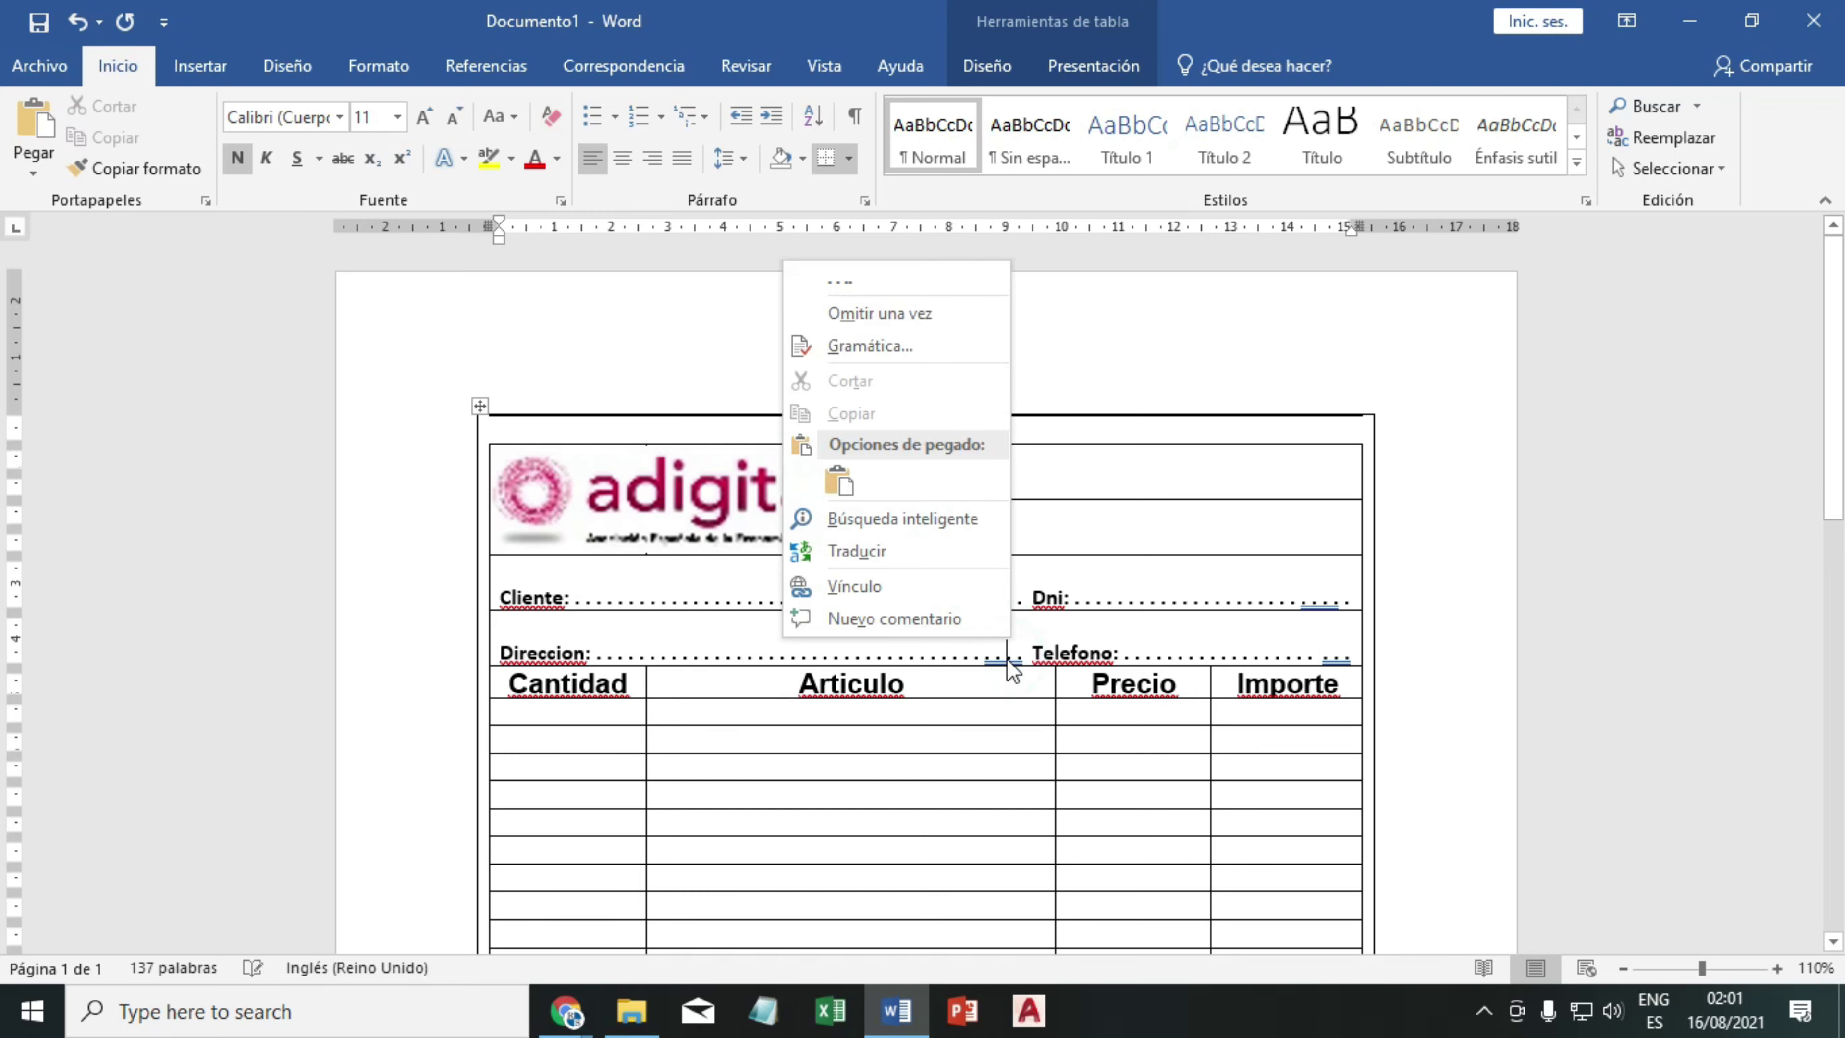
{"action": "left_click", "coordinate": [899, 283]}
{"action": "right_click", "coordinate": [1327, 658]}
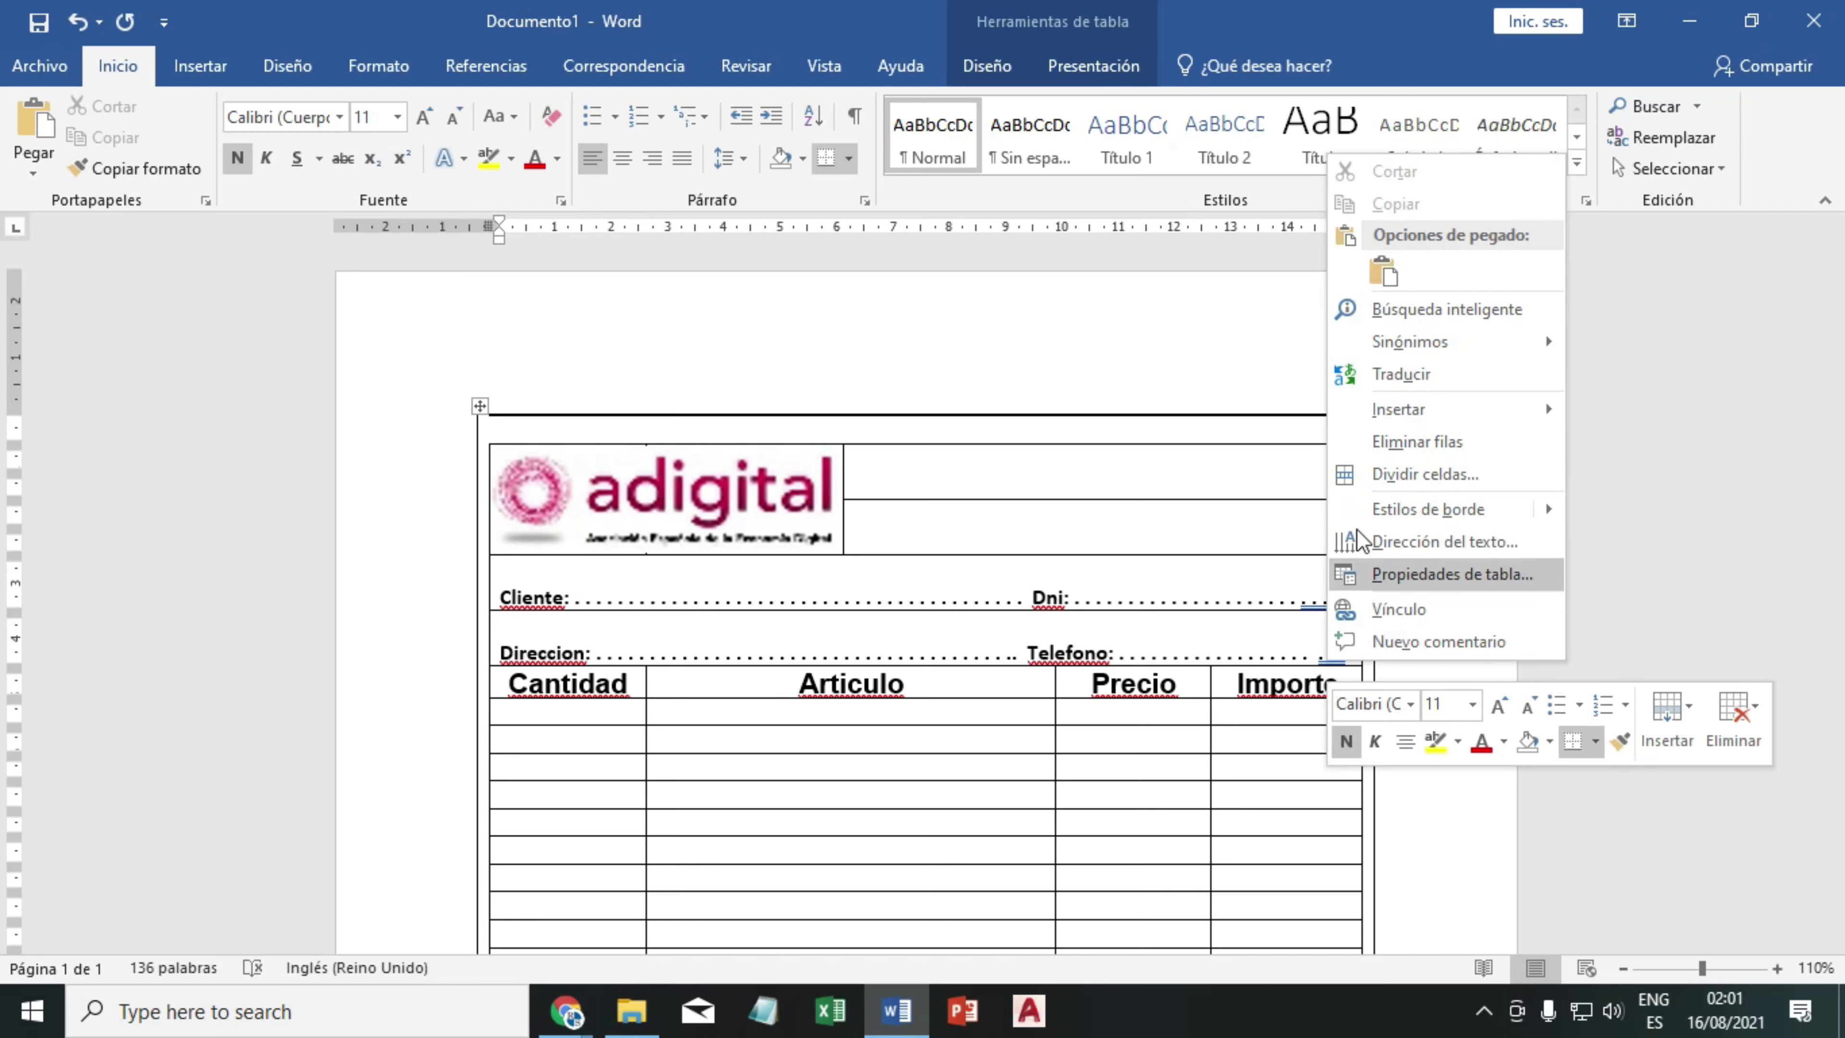
{"action": "left_click", "coordinate": [1298, 608]}
{"action": "right_click", "coordinate": [1304, 607]}
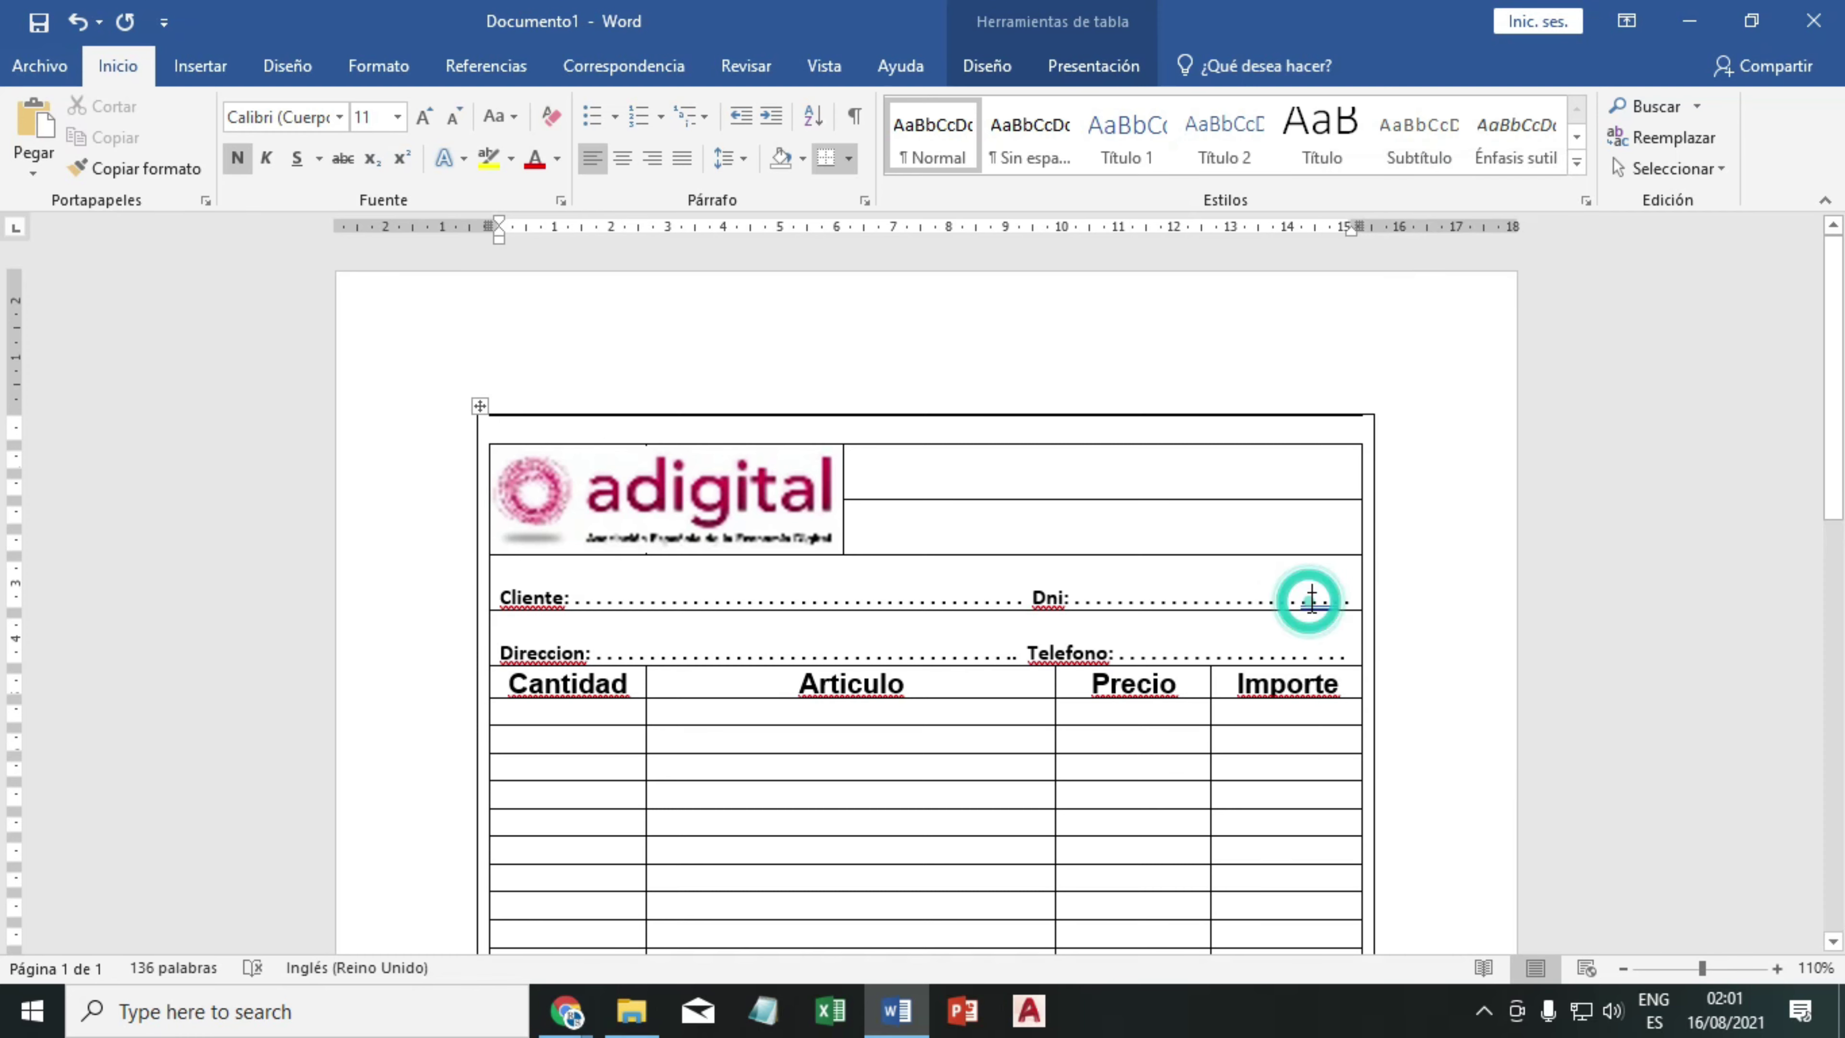
{"action": "left_click", "coordinate": [1141, 226]}
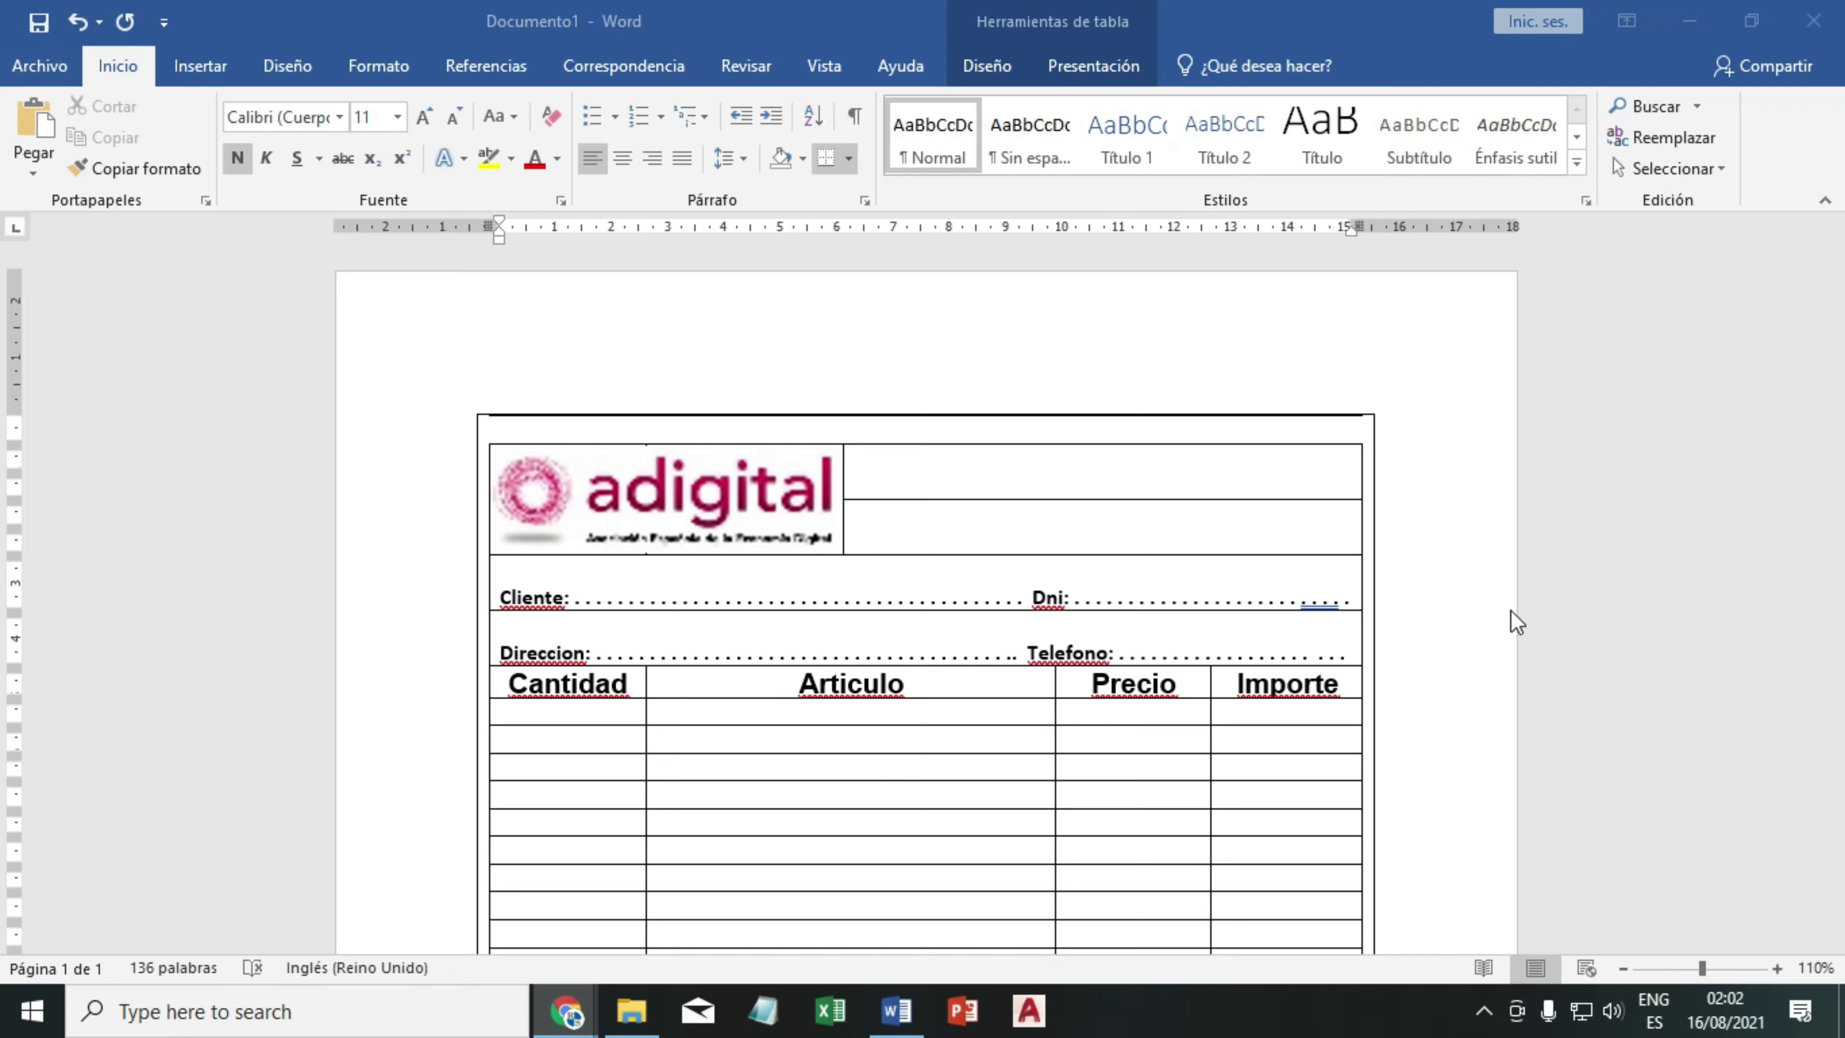
- Centre the lower-right header cell and type the dotted date line '... de ... del 202'
{"action": "left_click", "coordinate": [1083, 528]}
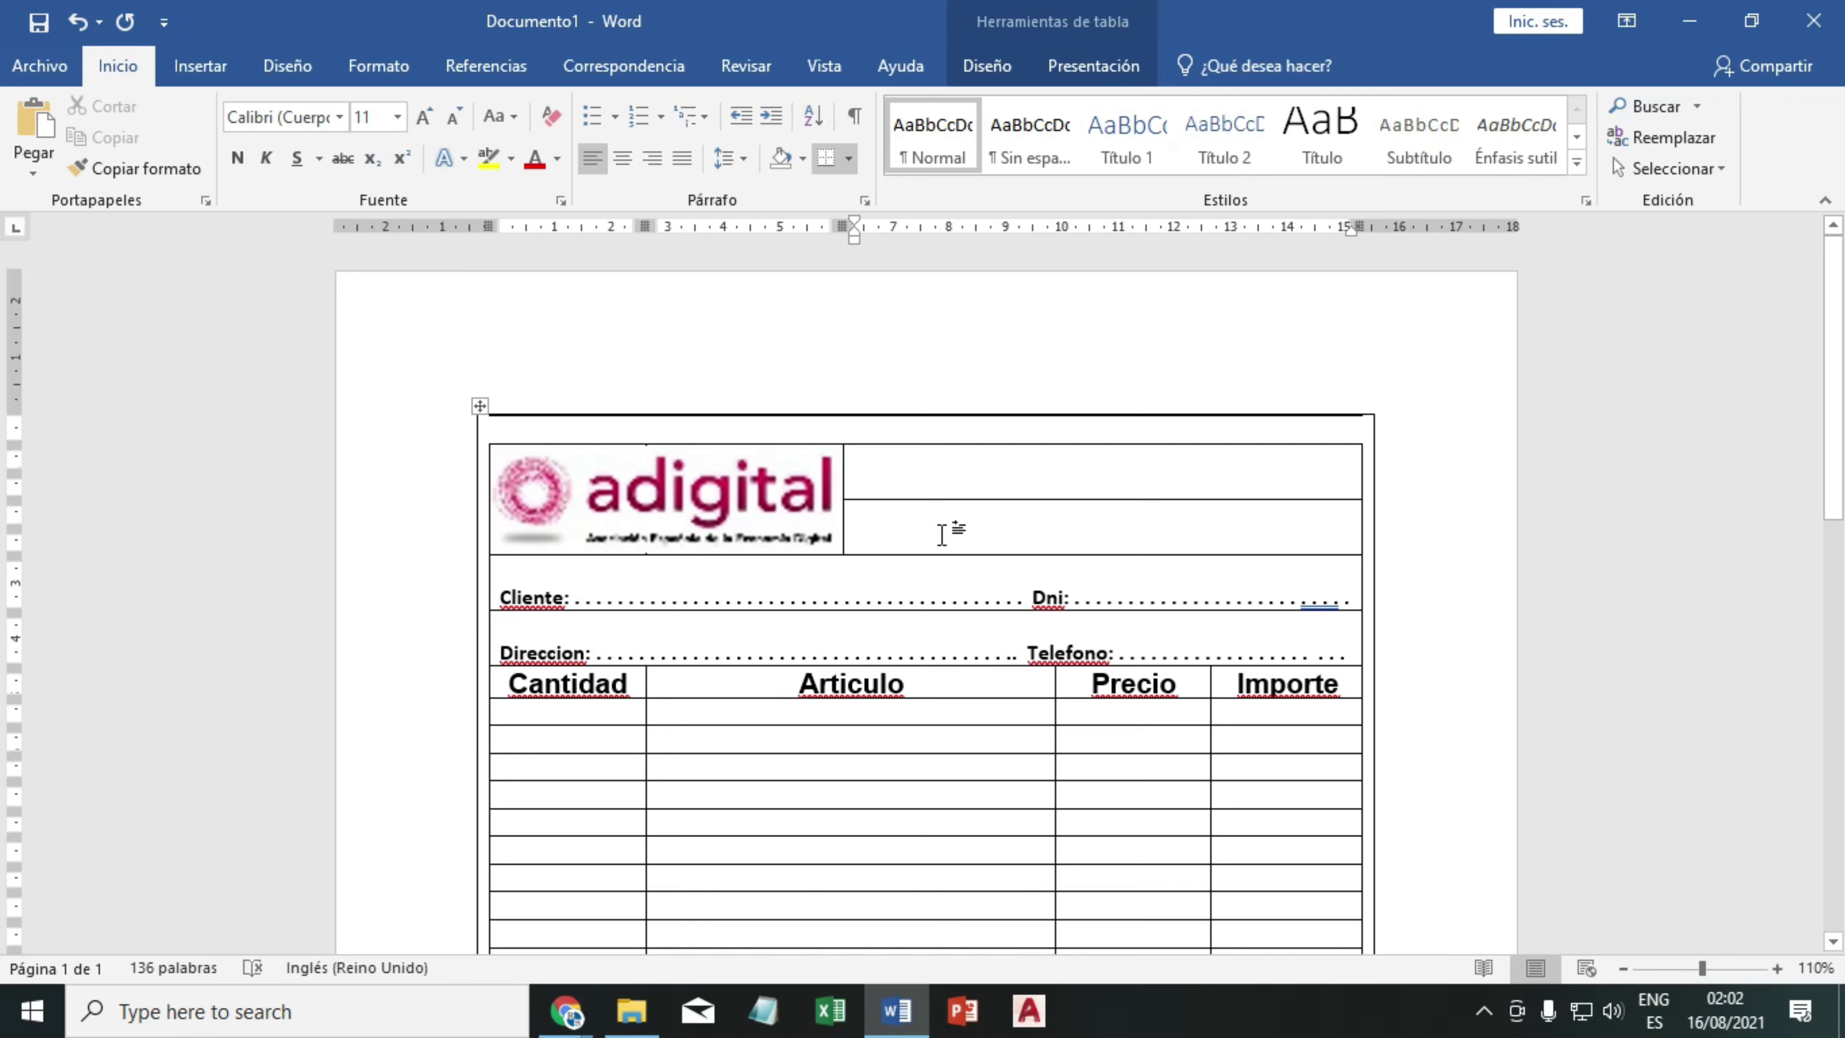
{"action": "left_click", "coordinate": [1089, 67]}
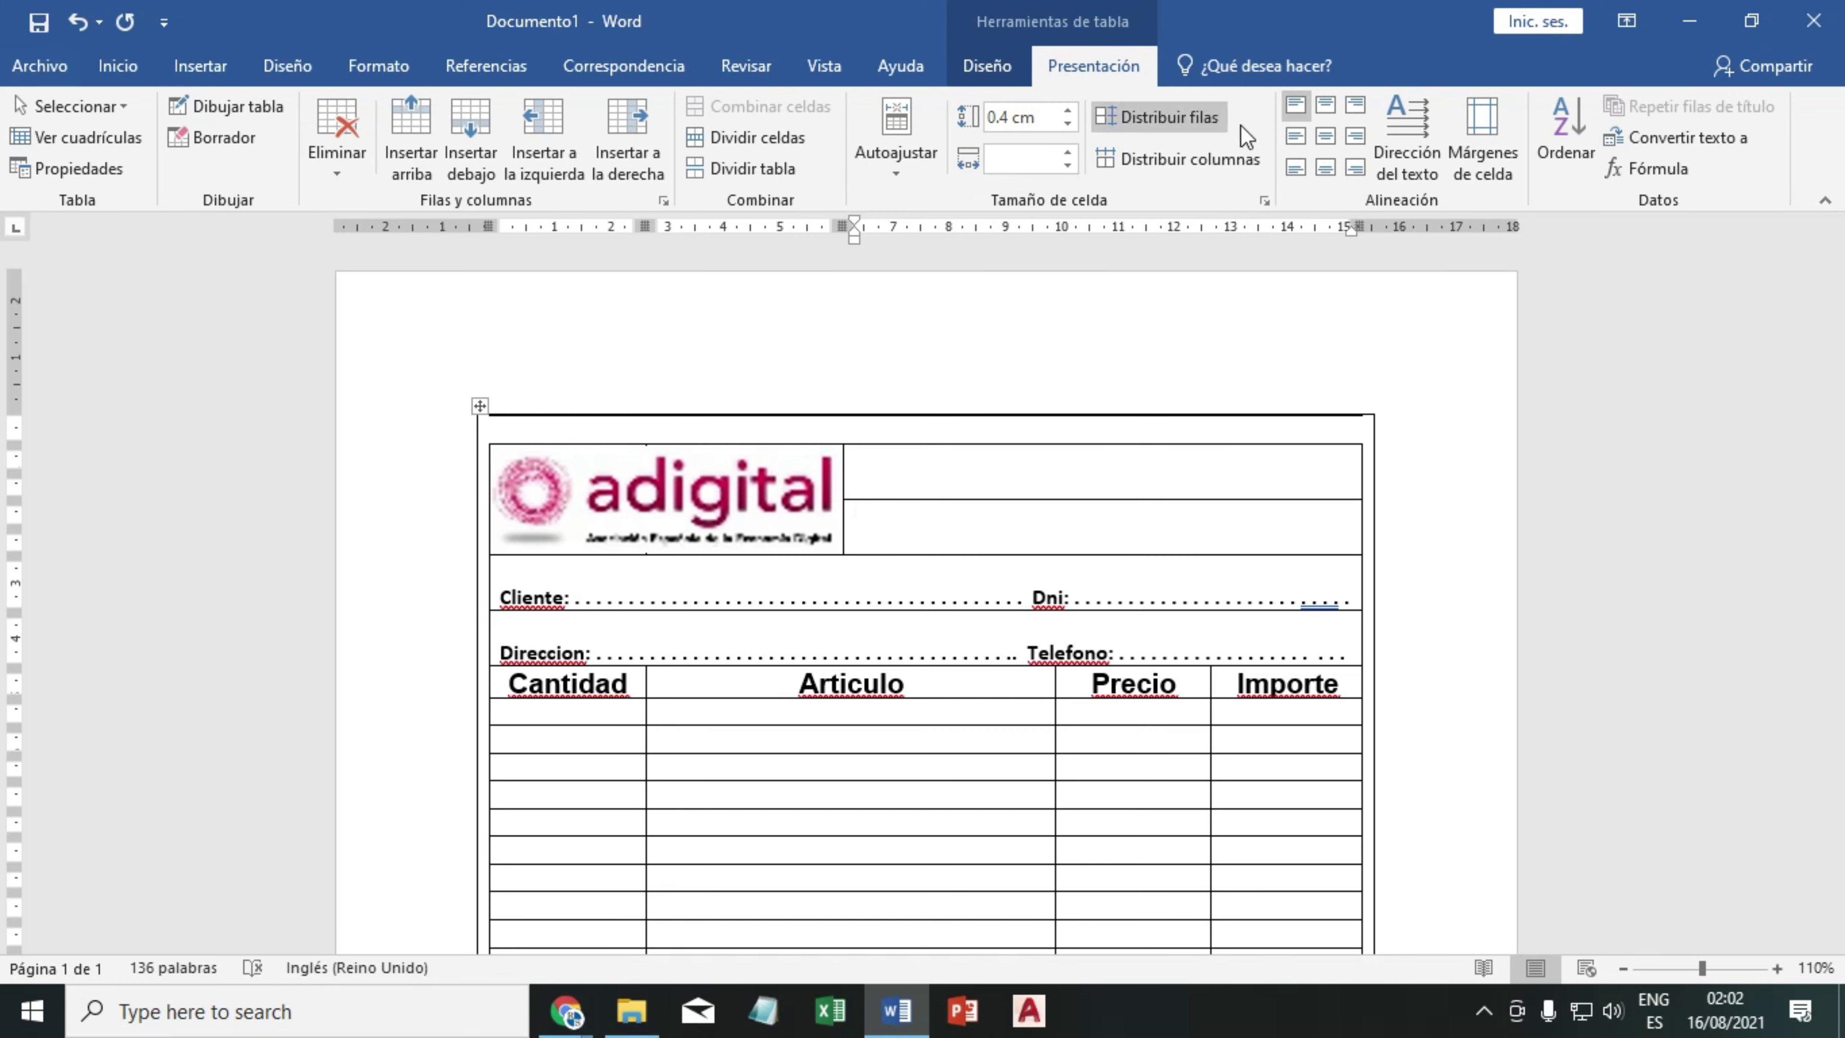
{"action": "left_click", "coordinate": [1325, 136]}
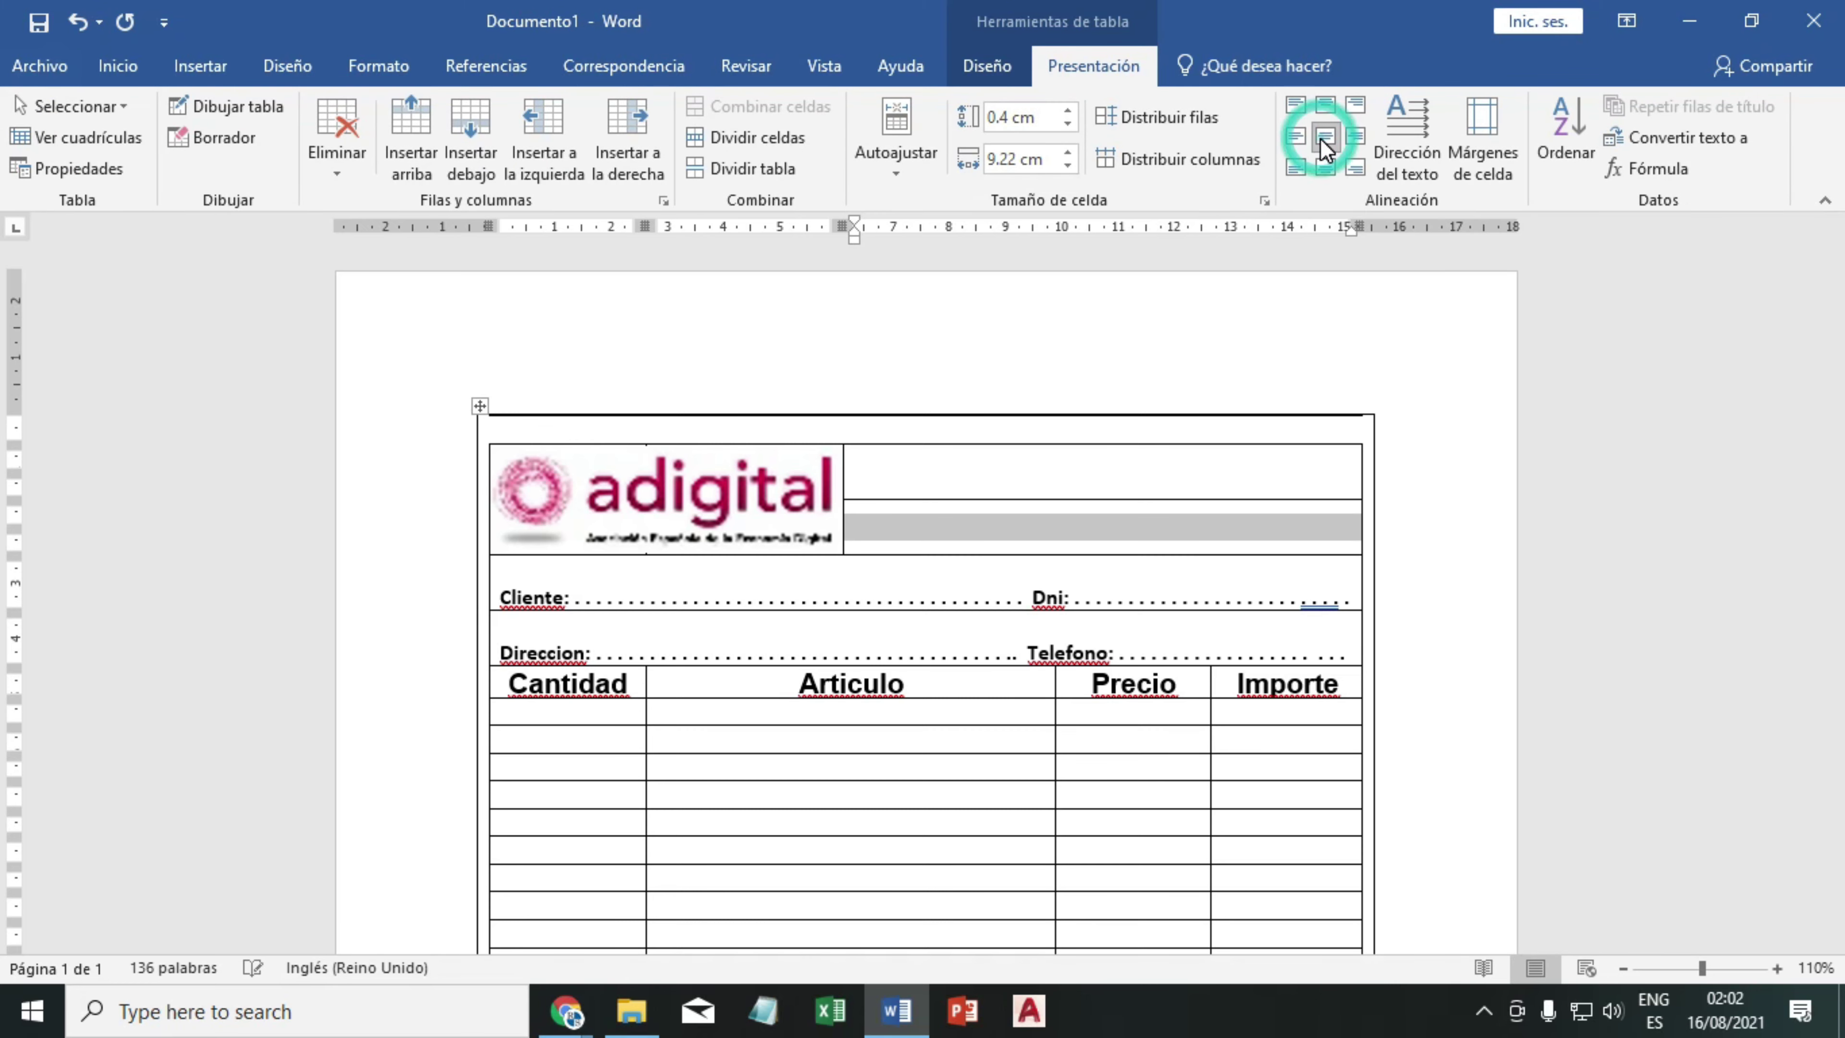
{"action": "left_click", "coordinate": [890, 532]}
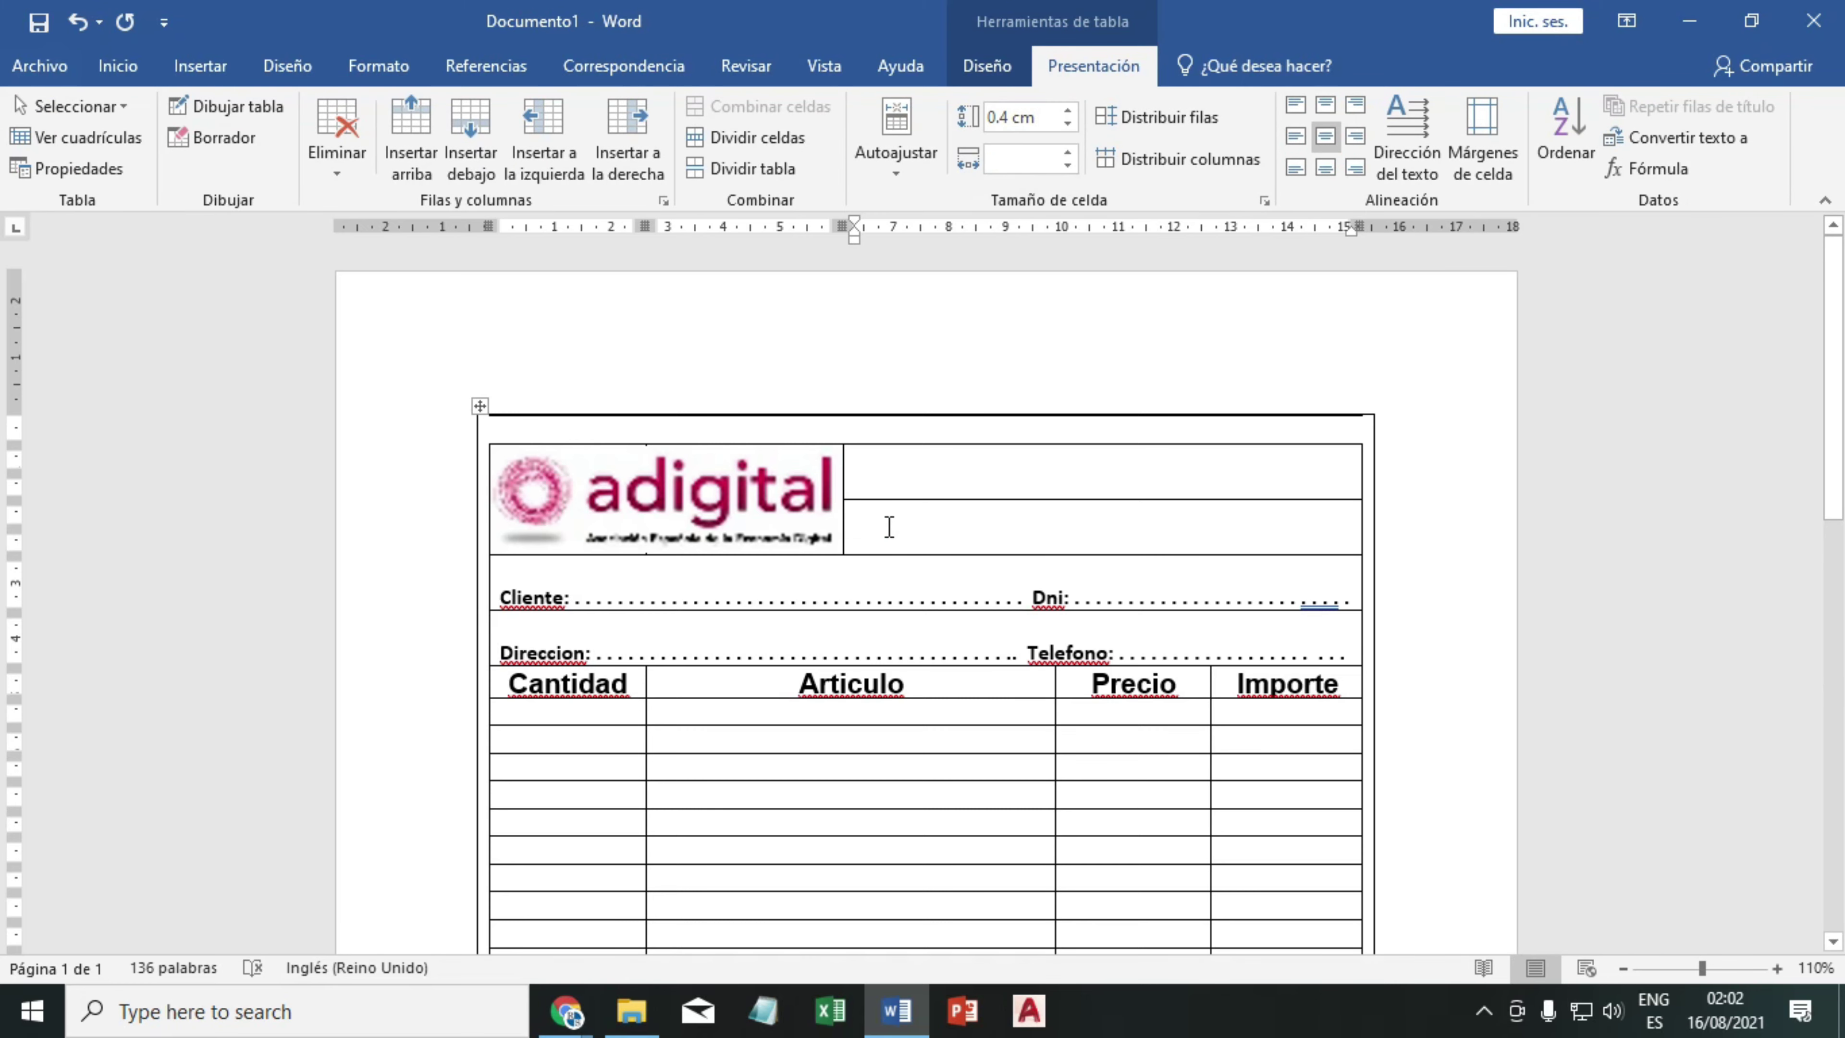
{"action": "type", "text": ". . . . . . . . ."}
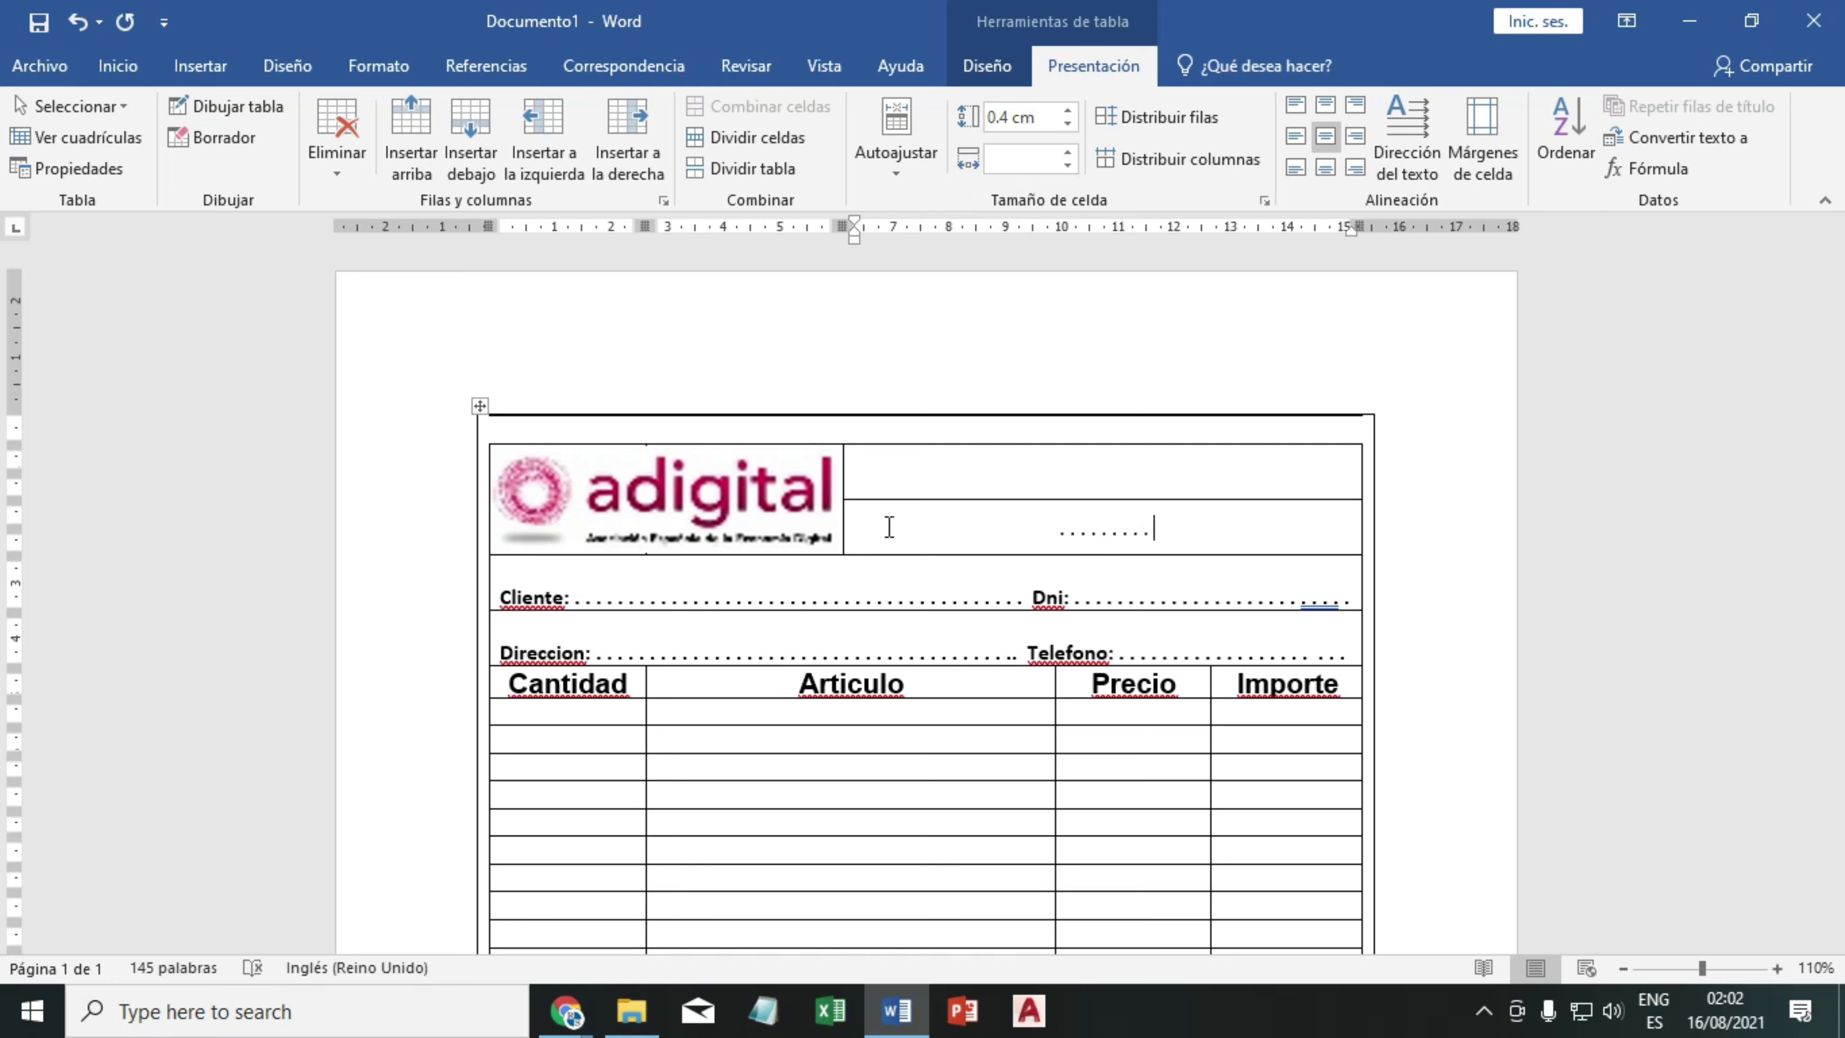
{"action": "type", "text": " de . . . . . "}
{"action": "type", "text": ". . . . . . . . . . .. . ."}
{"action": "type", "text": " del "}
{"action": "type", "text": ". . . . .. 20"}
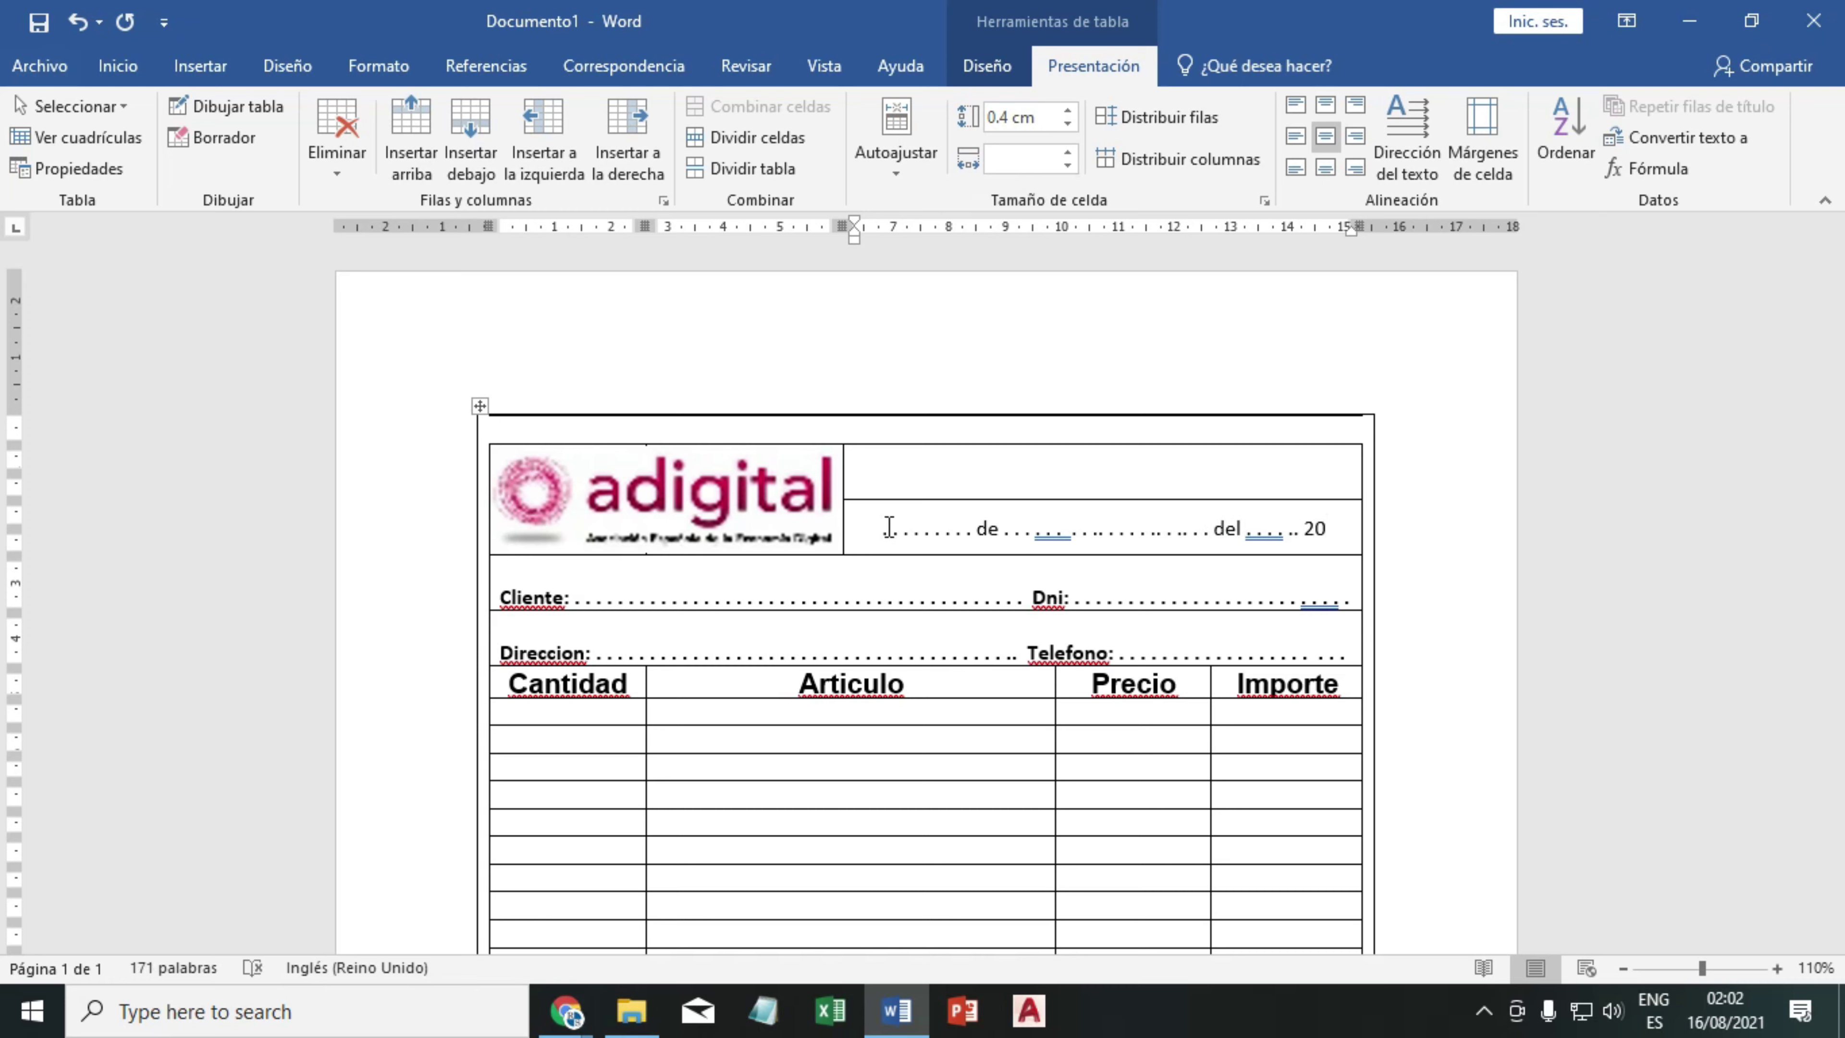
{"action": "type", "text": "2"}
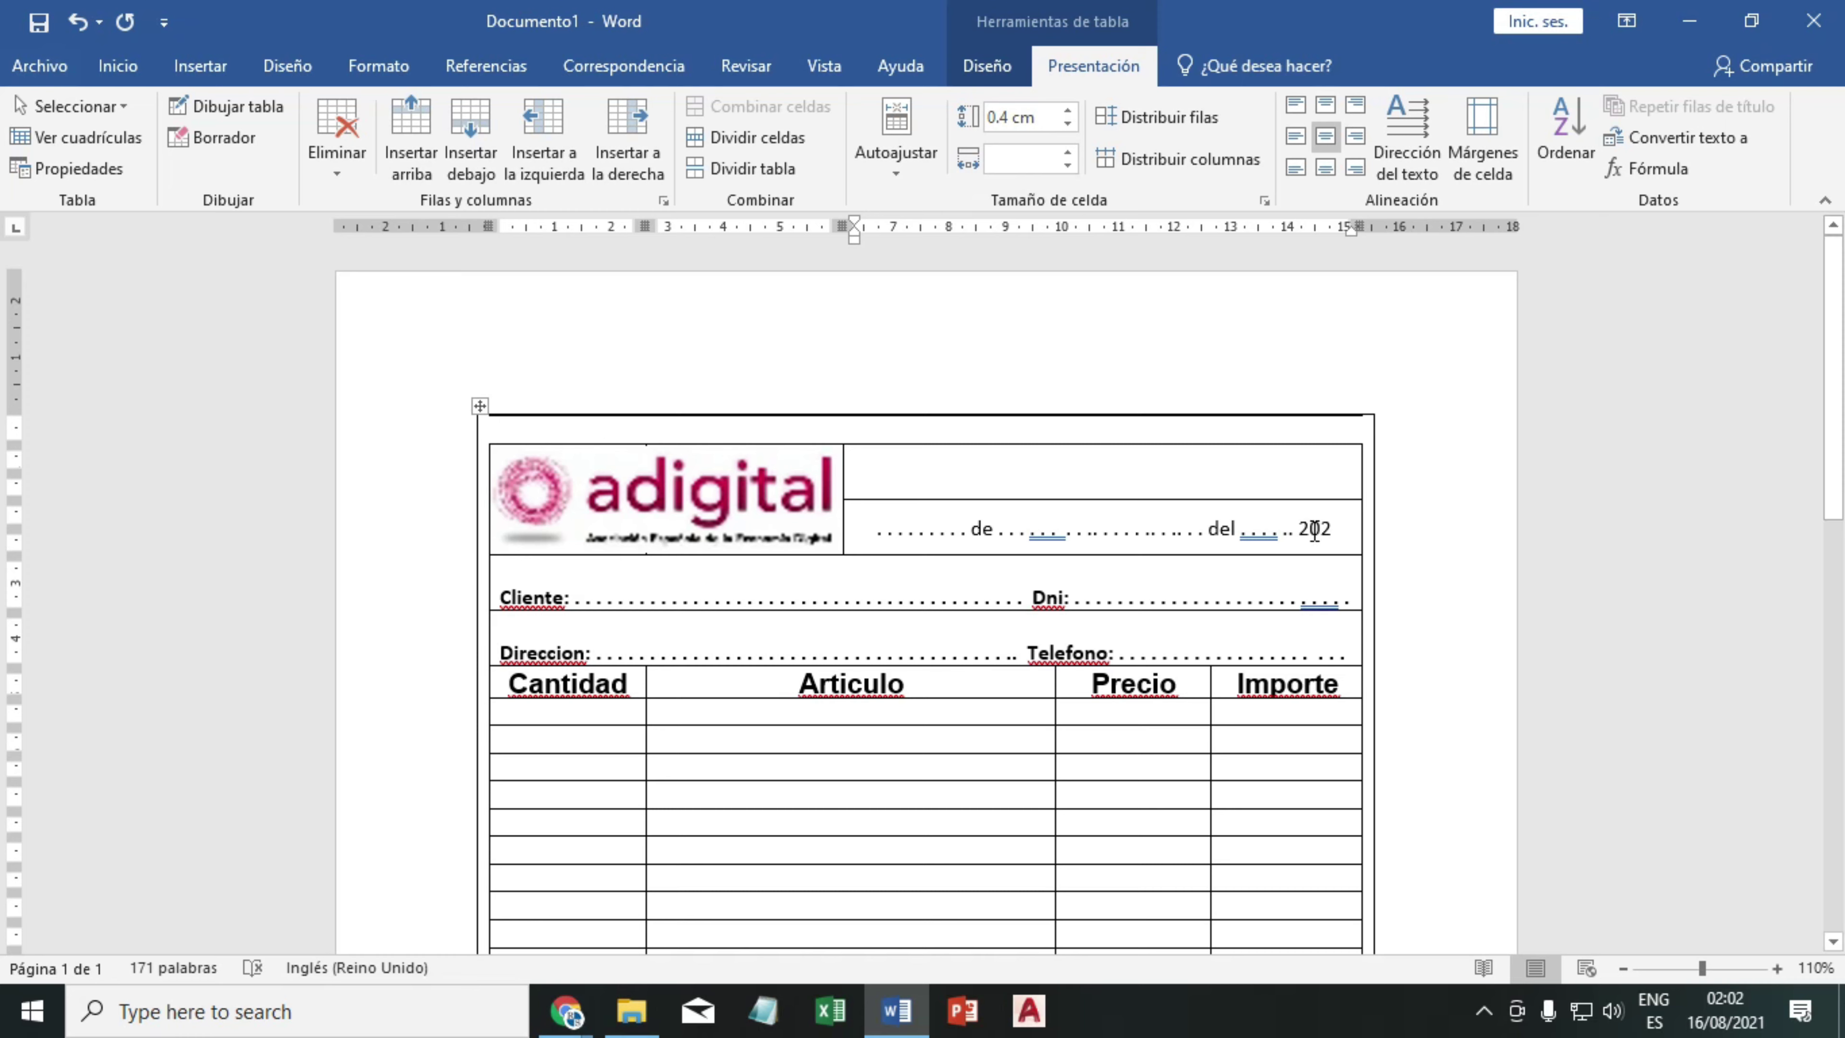
- Adjust the date line's dots, removing those before 202 and adding more after 'de'
{"action": "left_click", "coordinate": [1295, 527]}
{"action": "key", "text": "BackSpace"}
{"action": "key", "text": "BackSpace"}
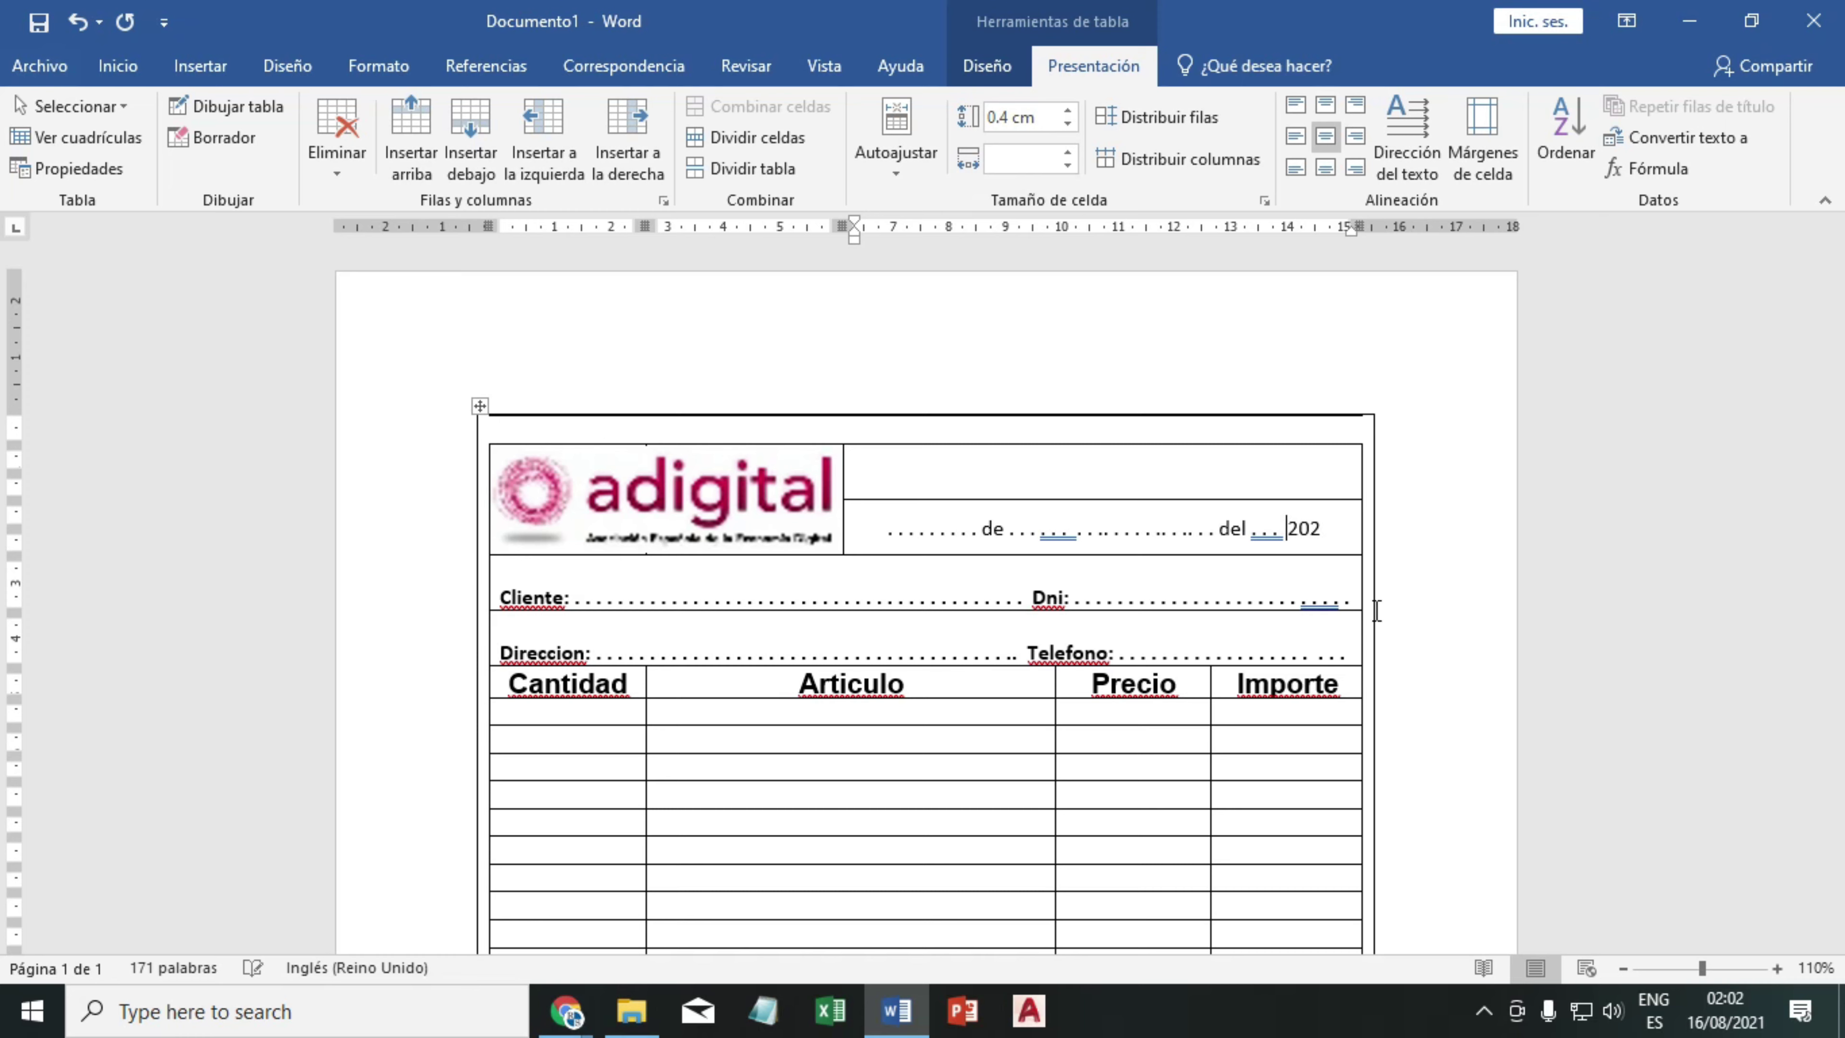
{"action": "key", "text": "BackSpace"}
{"action": "key", "text": "BackSpace"}
{"action": "key", "text": "BackSpace"}
{"action": "key", "text": "BackSpace"}
{"action": "key", "text": "BackSpace"}
{"action": "key", "text": "BackSpace"}
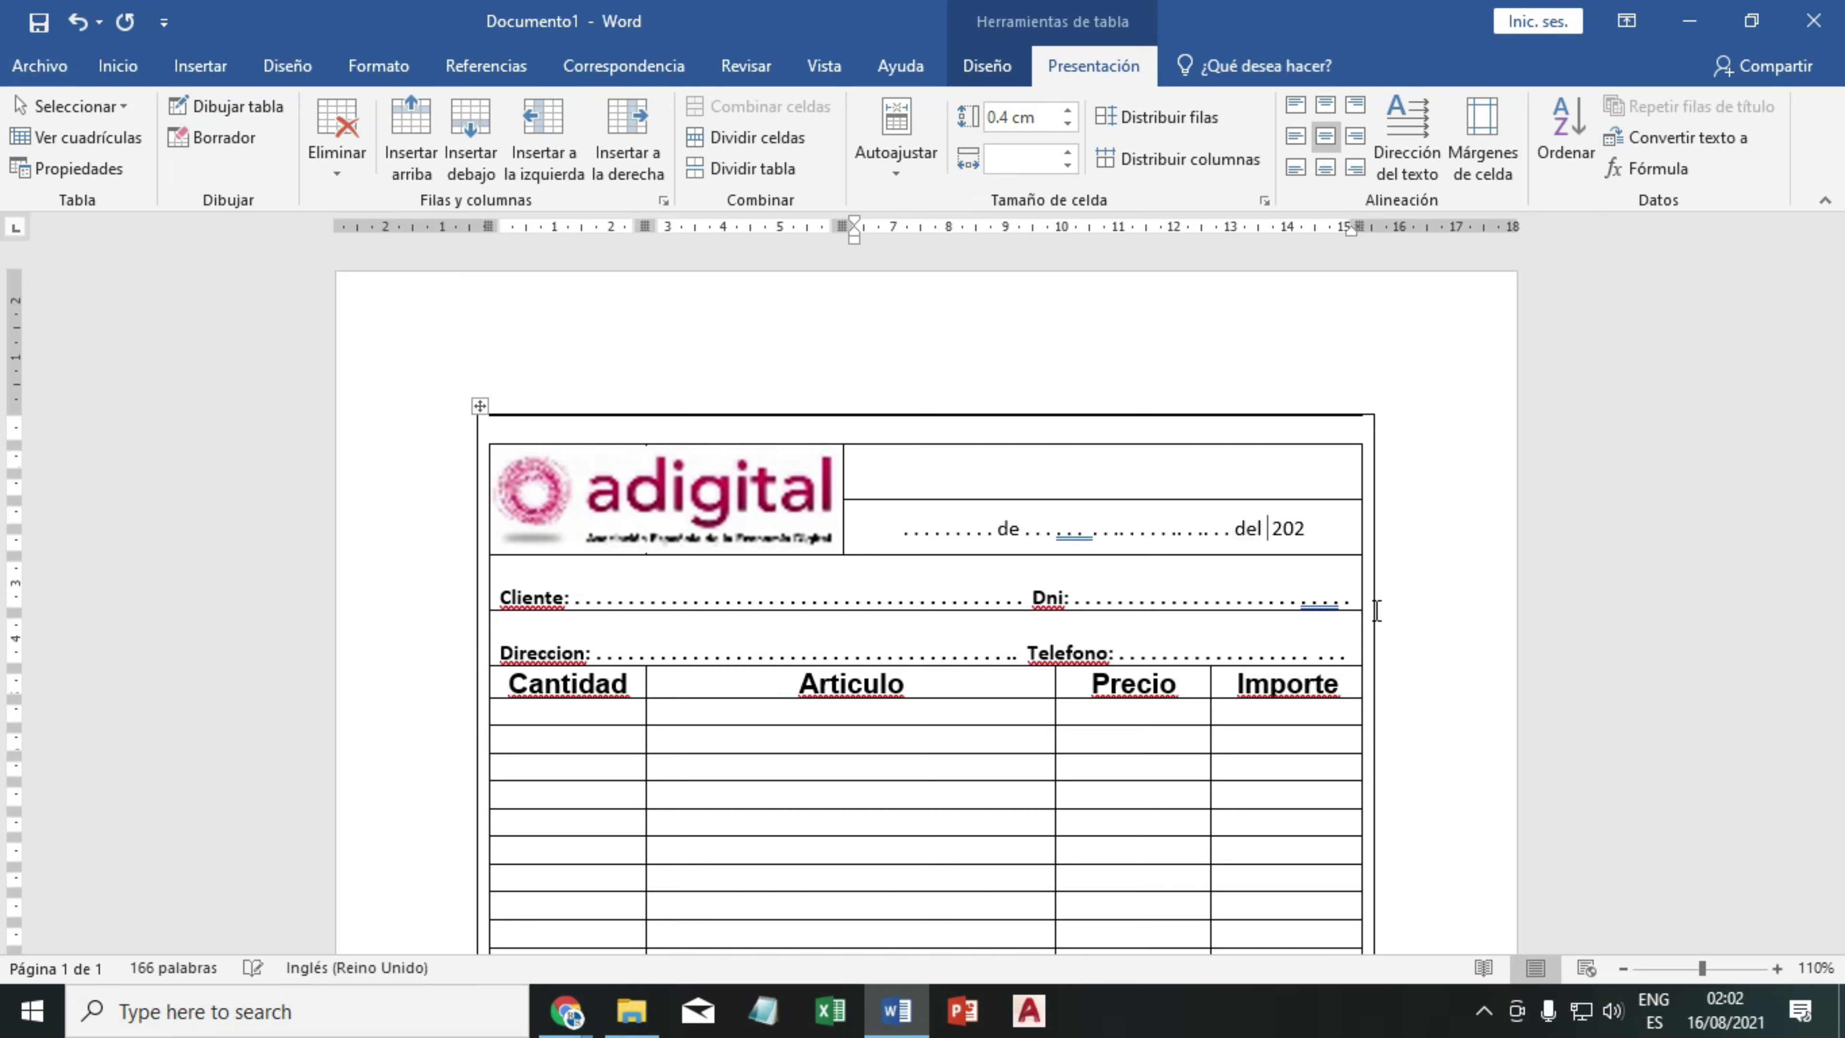
{"action": "key", "text": "BackSpace"}
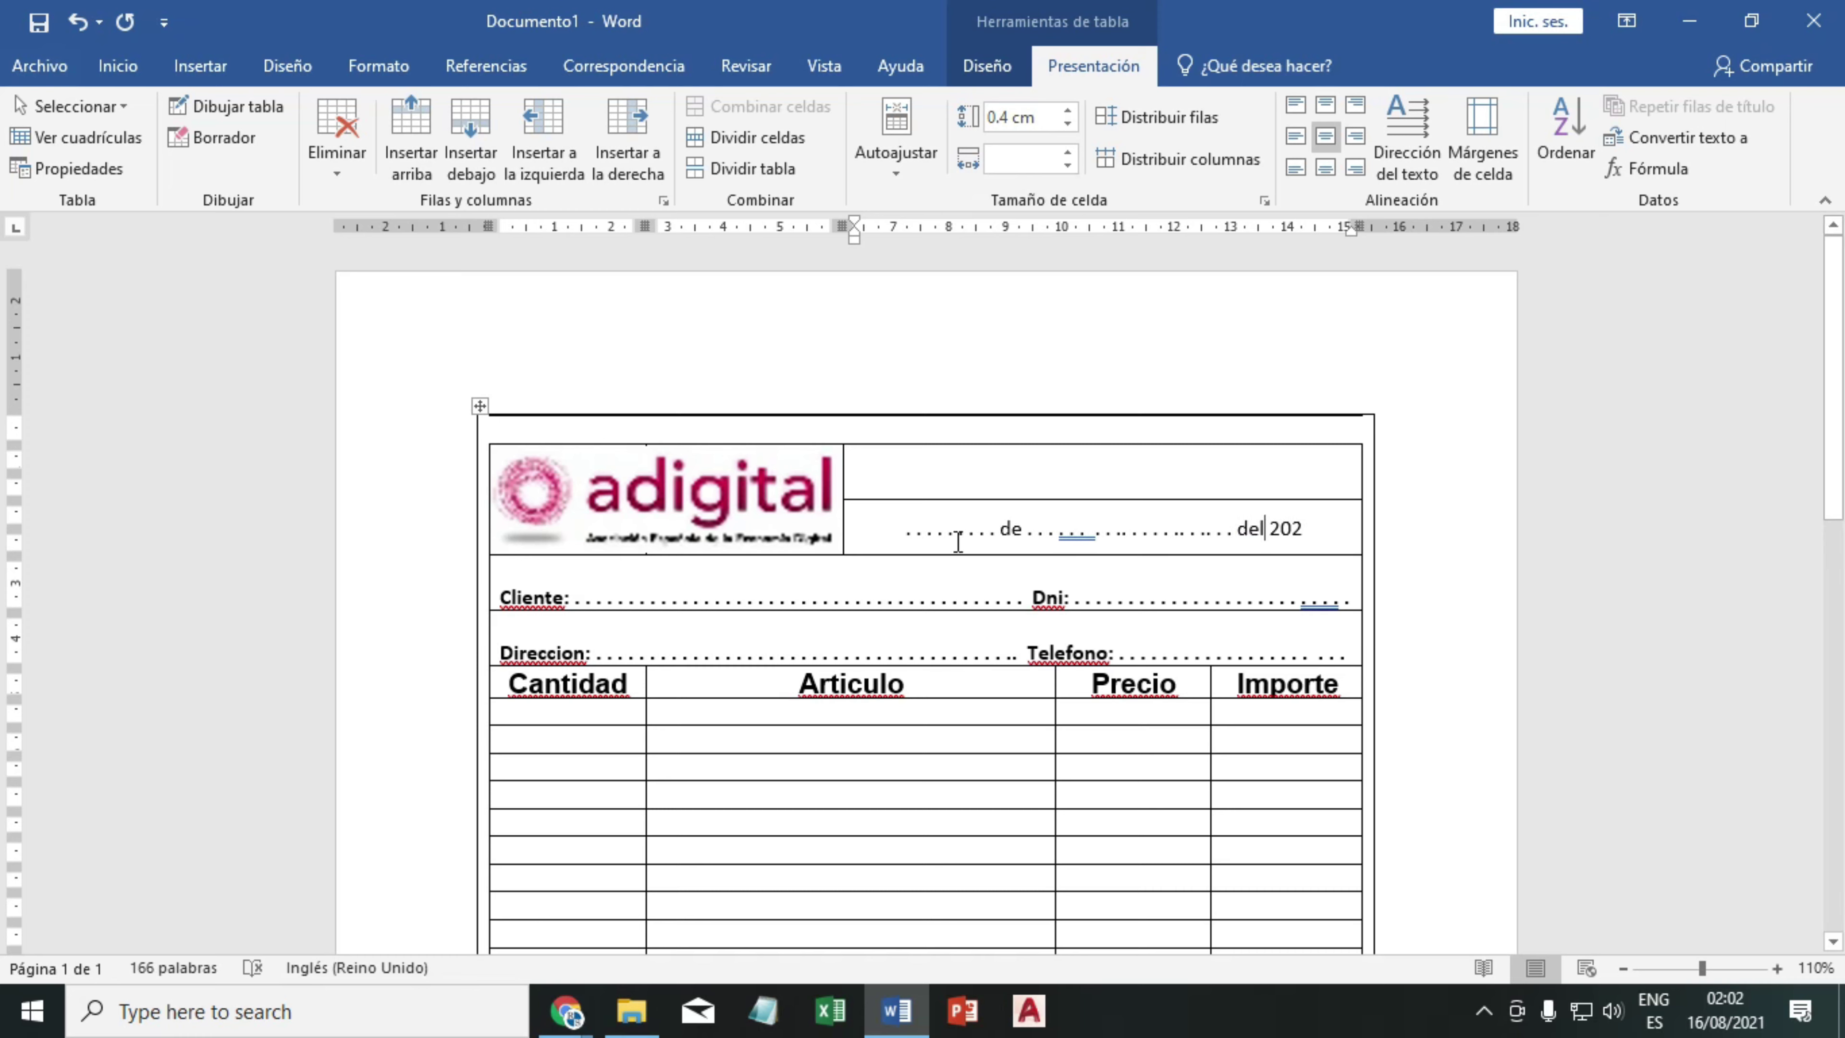
{"action": "left_click", "coordinate": [1063, 529]}
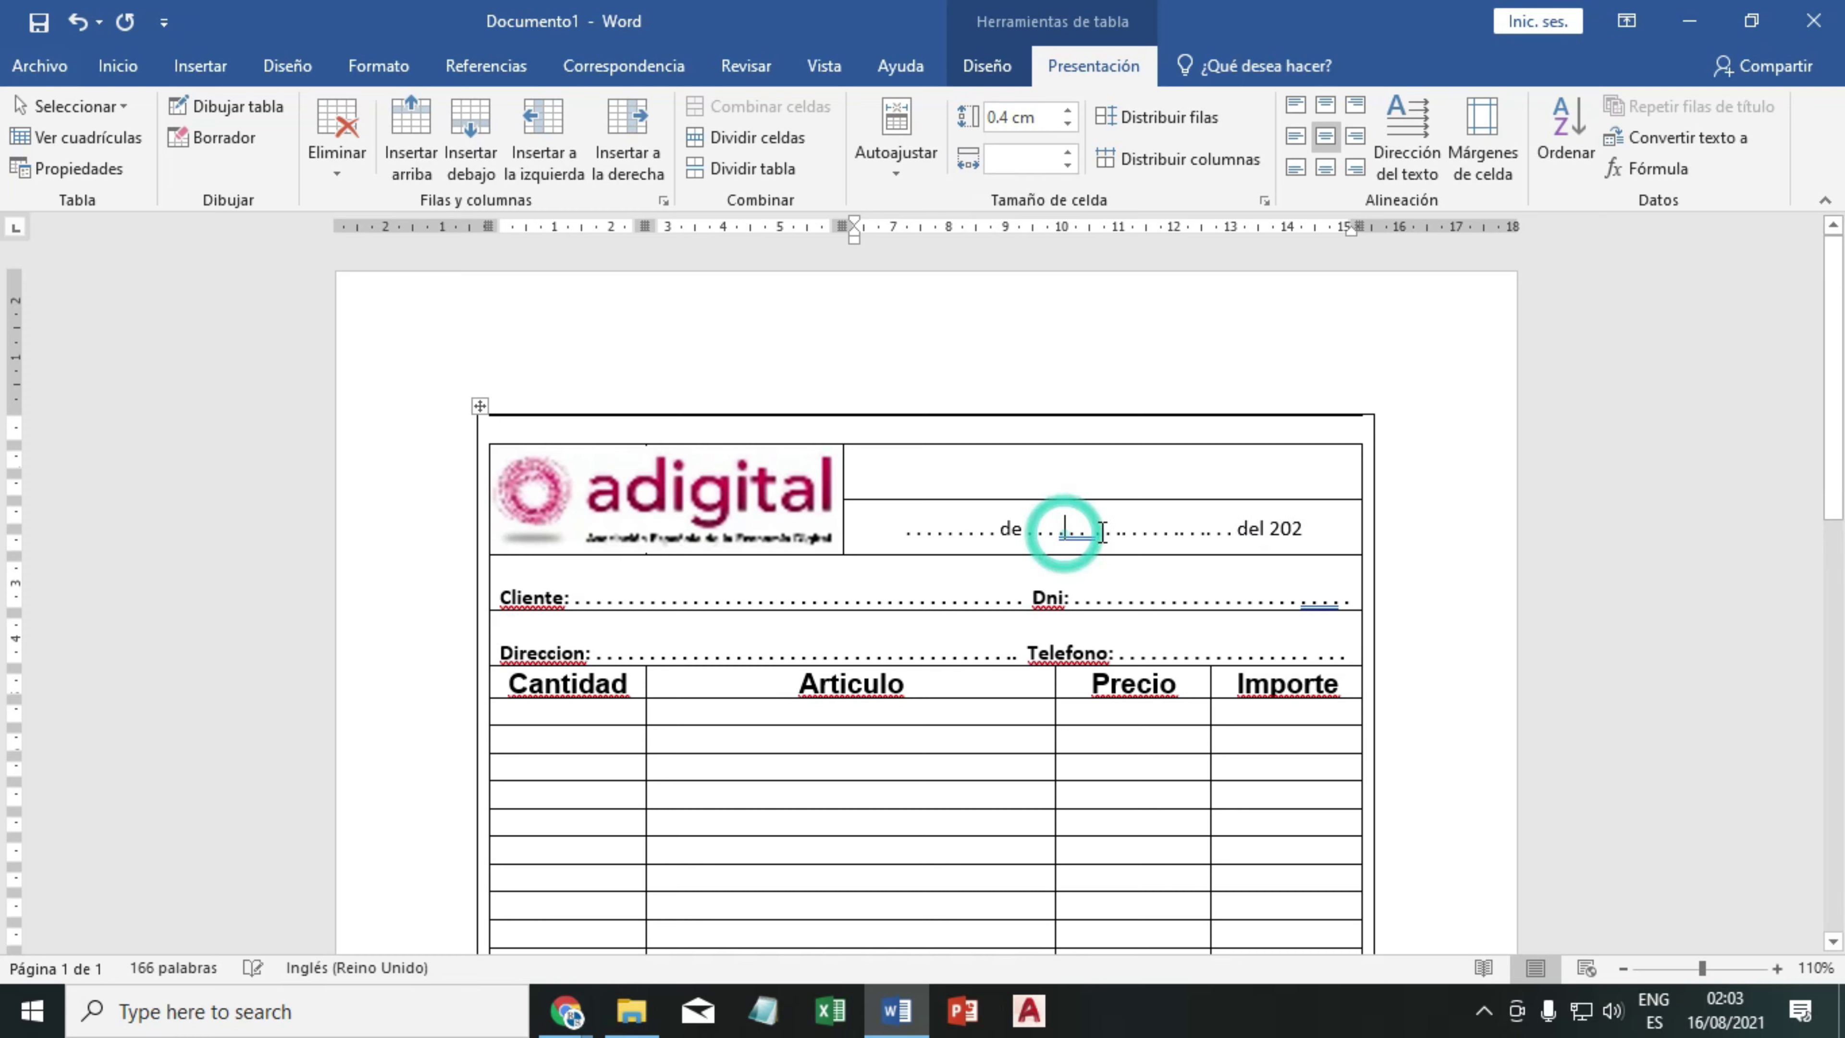
{"action": "type", "text": ". . "}
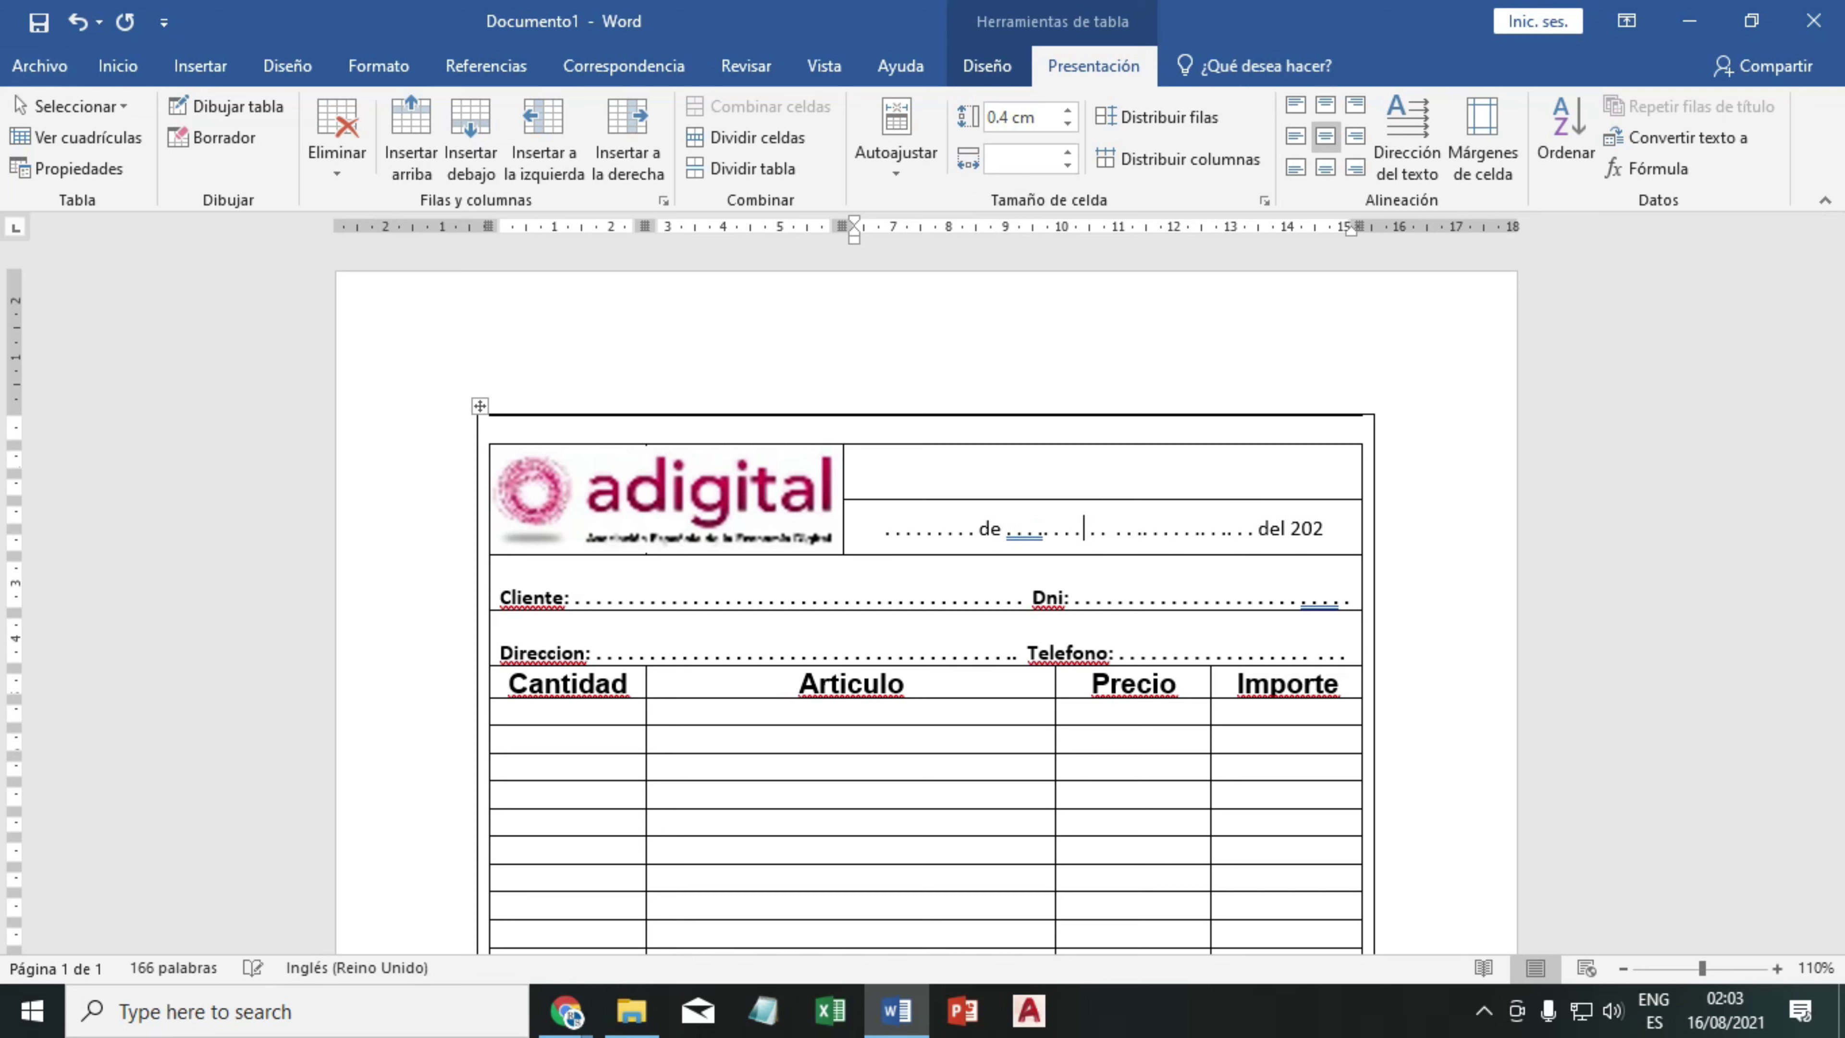
{"action": "type", "text": ". . ."}
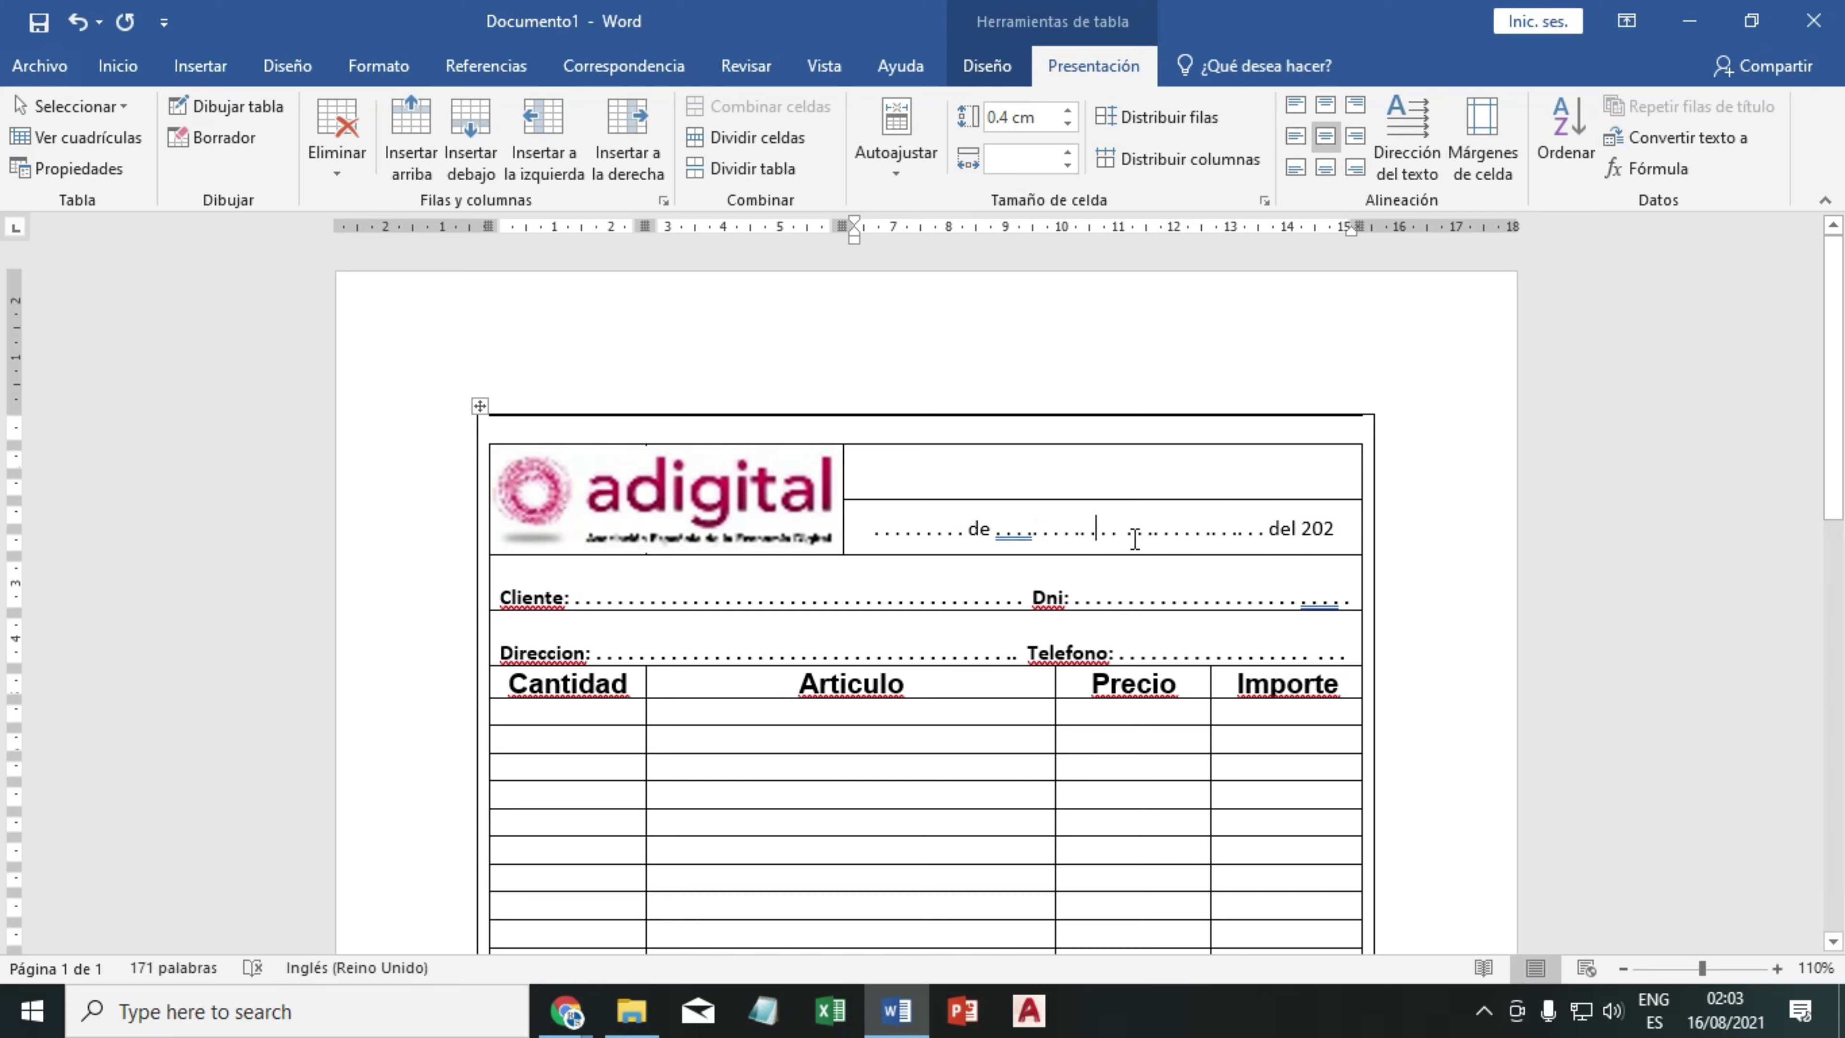
{"action": "left_click", "coordinate": [961, 465]}
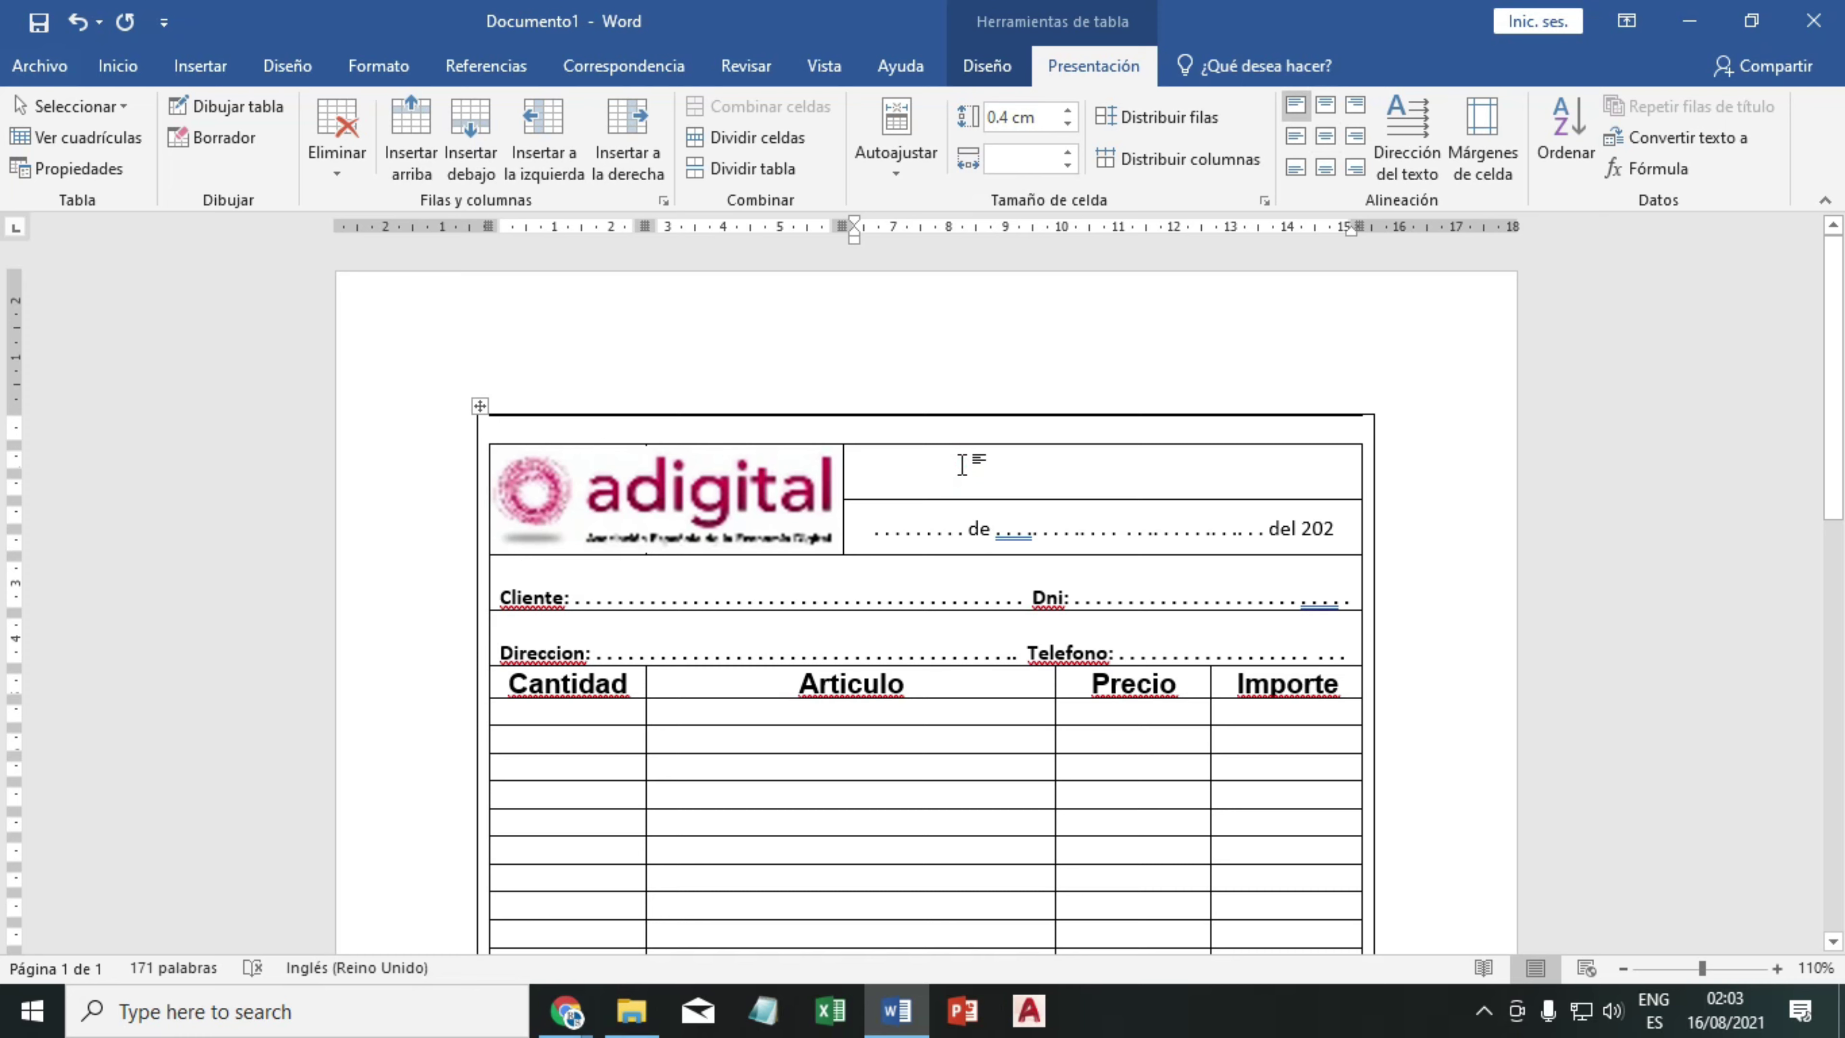
- Enter 'BOLETA Nª' with a long dotted line in the top-right cell, bottom-aligned
{"action": "type", "text": "BOLETA"}
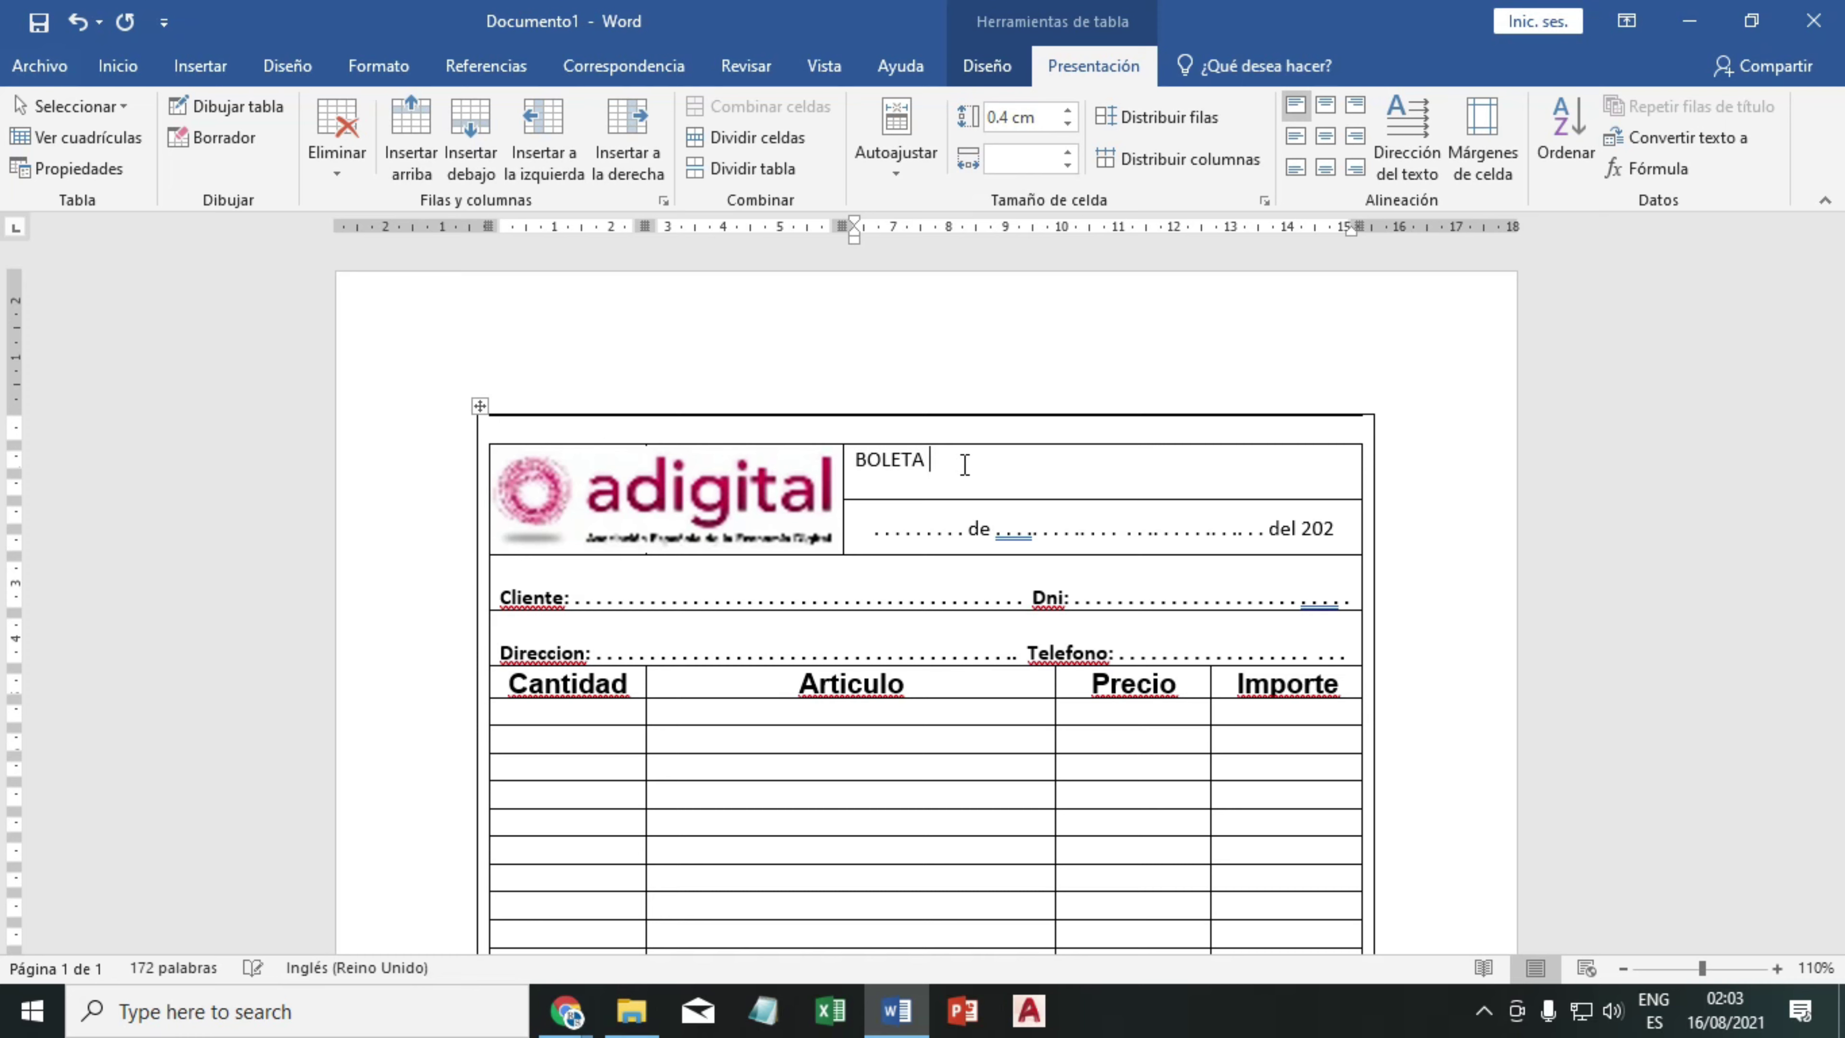
{"action": "type", "text": "Nª"}
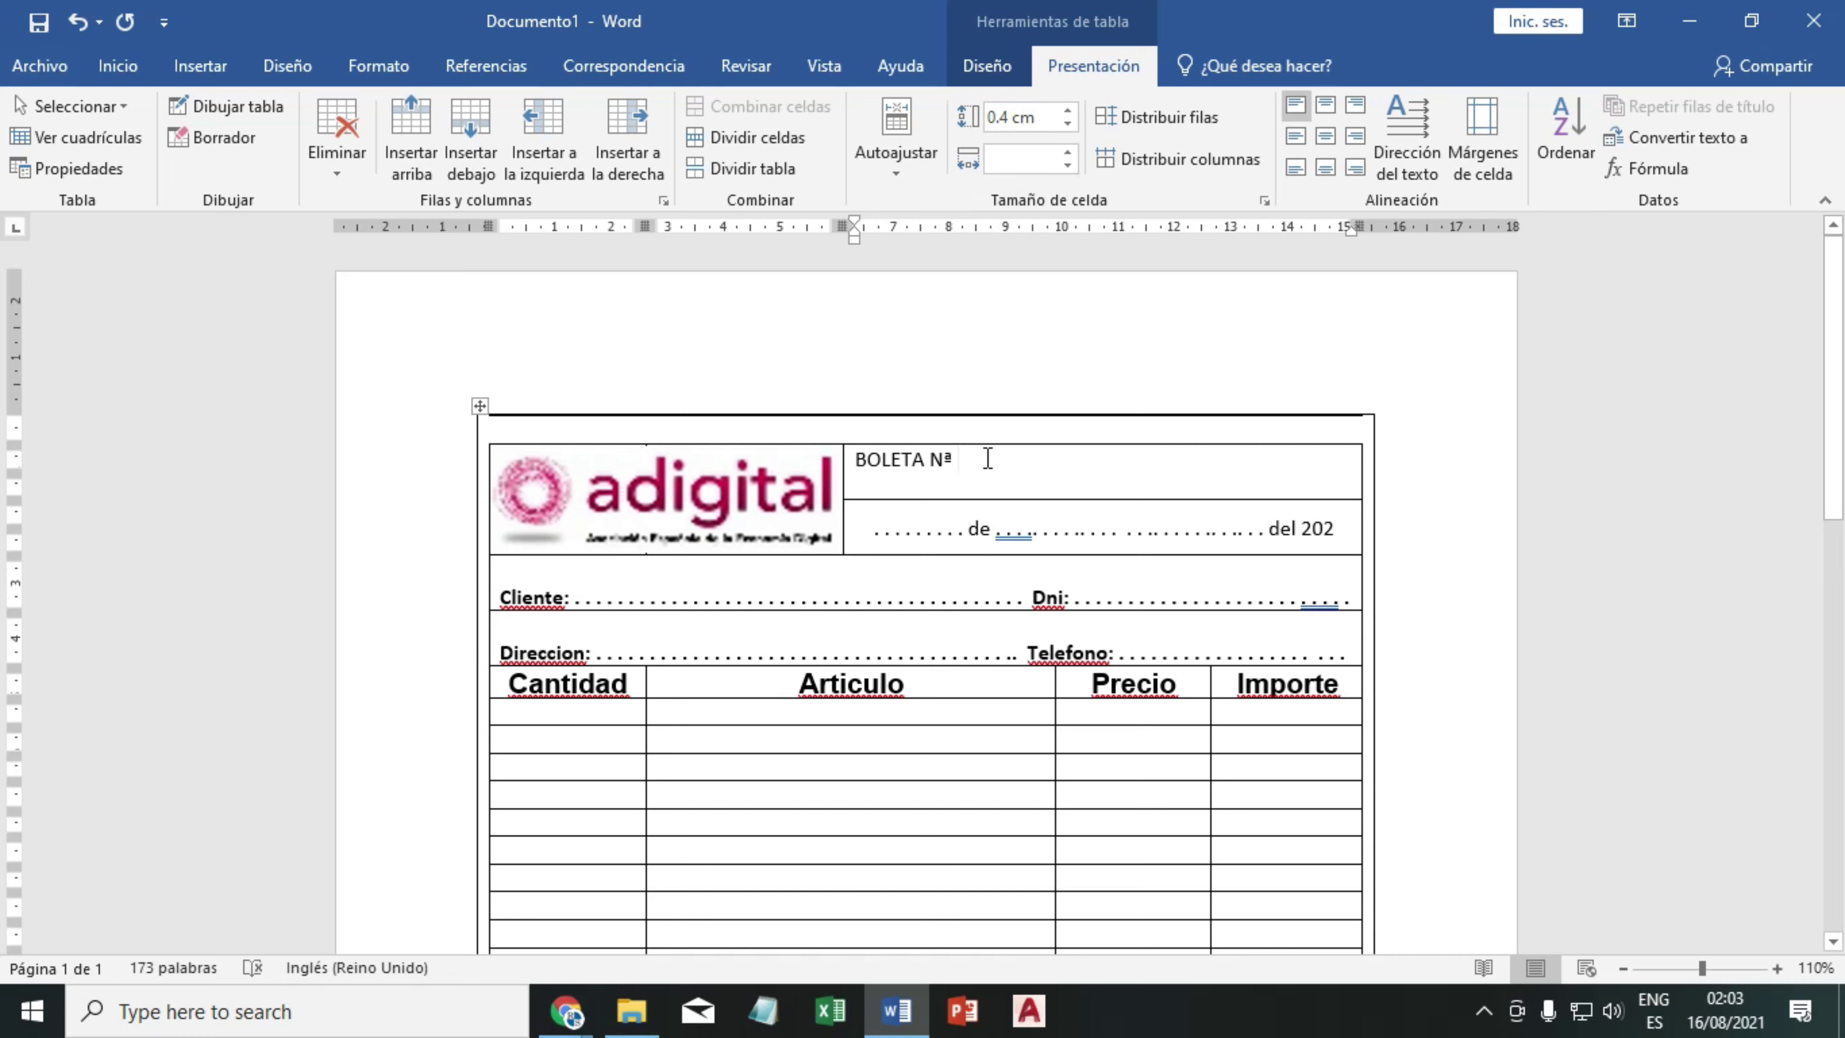
{"action": "type", "text": ". . . . . "}
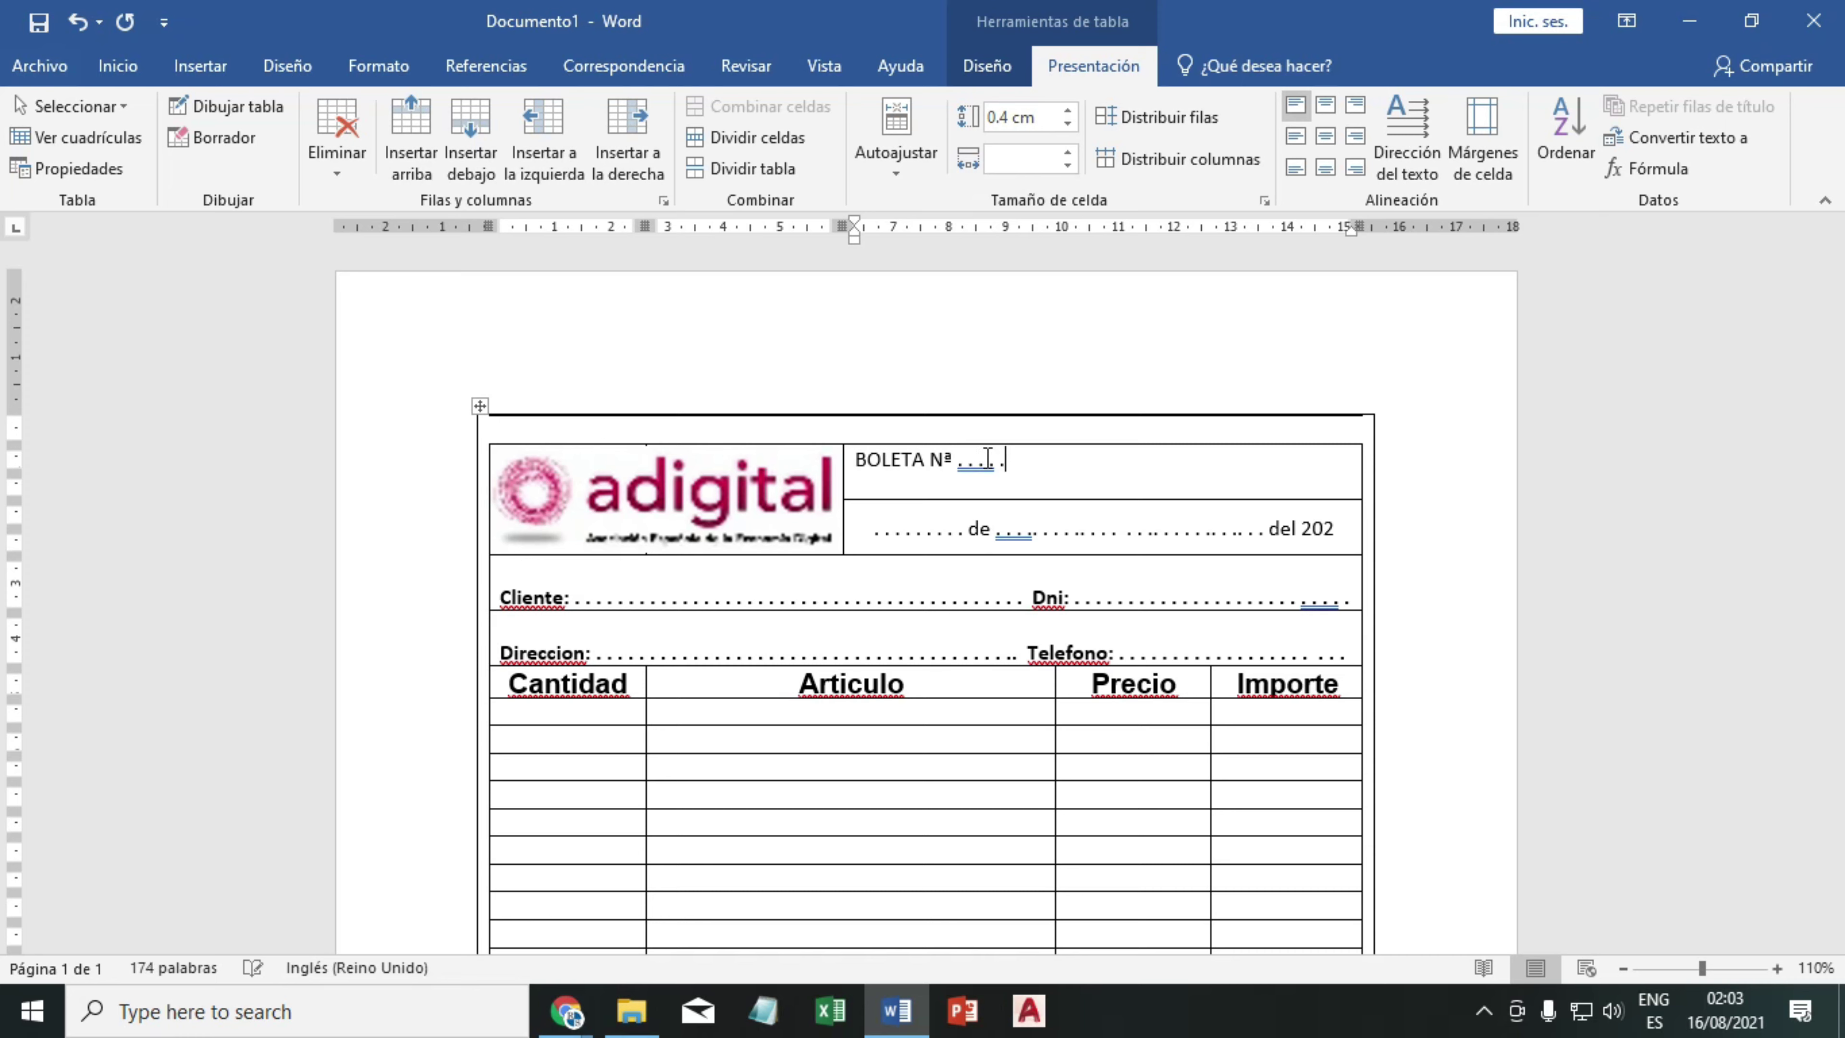
{"action": "type", "text": ". . . . . . . . . . ."}
{"action": "type", "text": " . . .  . . . . . ."}
{"action": "type", "text": " . . . . . . . ."}
{"action": "type", "text": " . . . . . . ."}
{"action": "left_click", "coordinate": [1296, 168]}
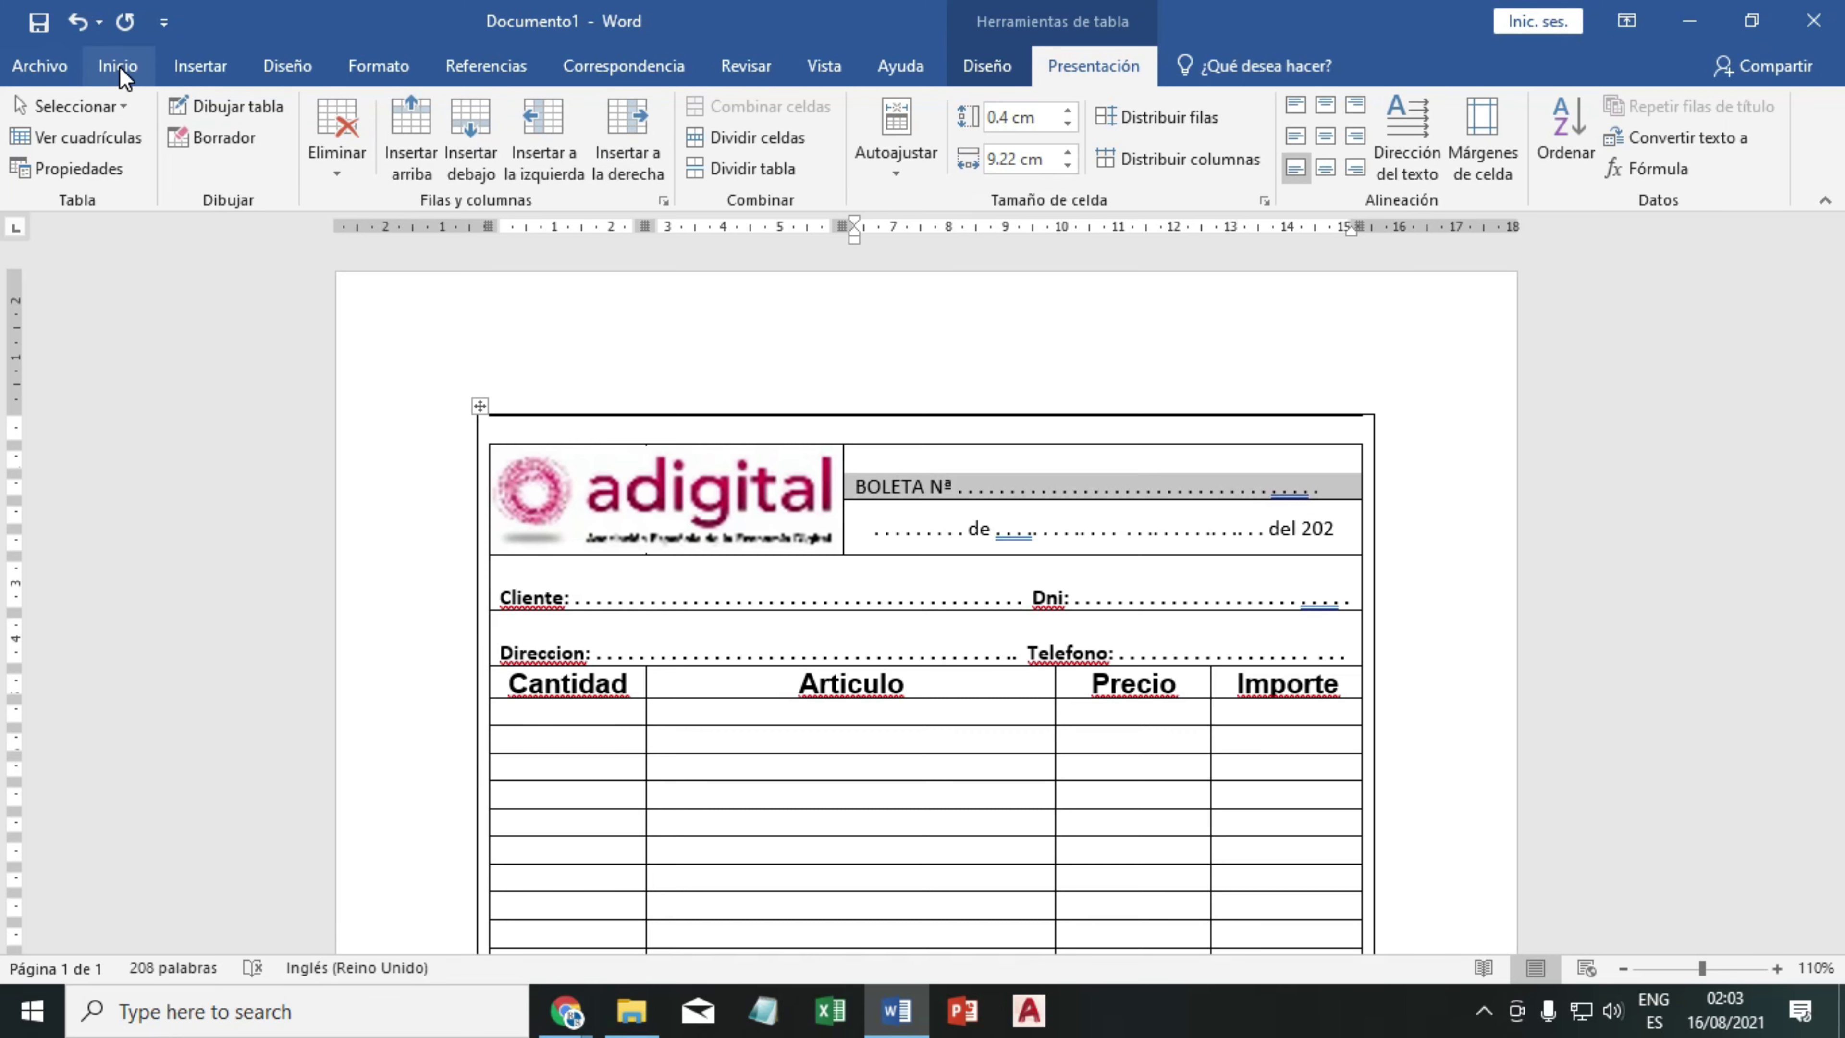
- Enlarge the BOLETA heading text and delete extra dots from its line
{"action": "left_click", "coordinate": [120, 68]}
{"action": "left_click", "coordinate": [423, 117]}
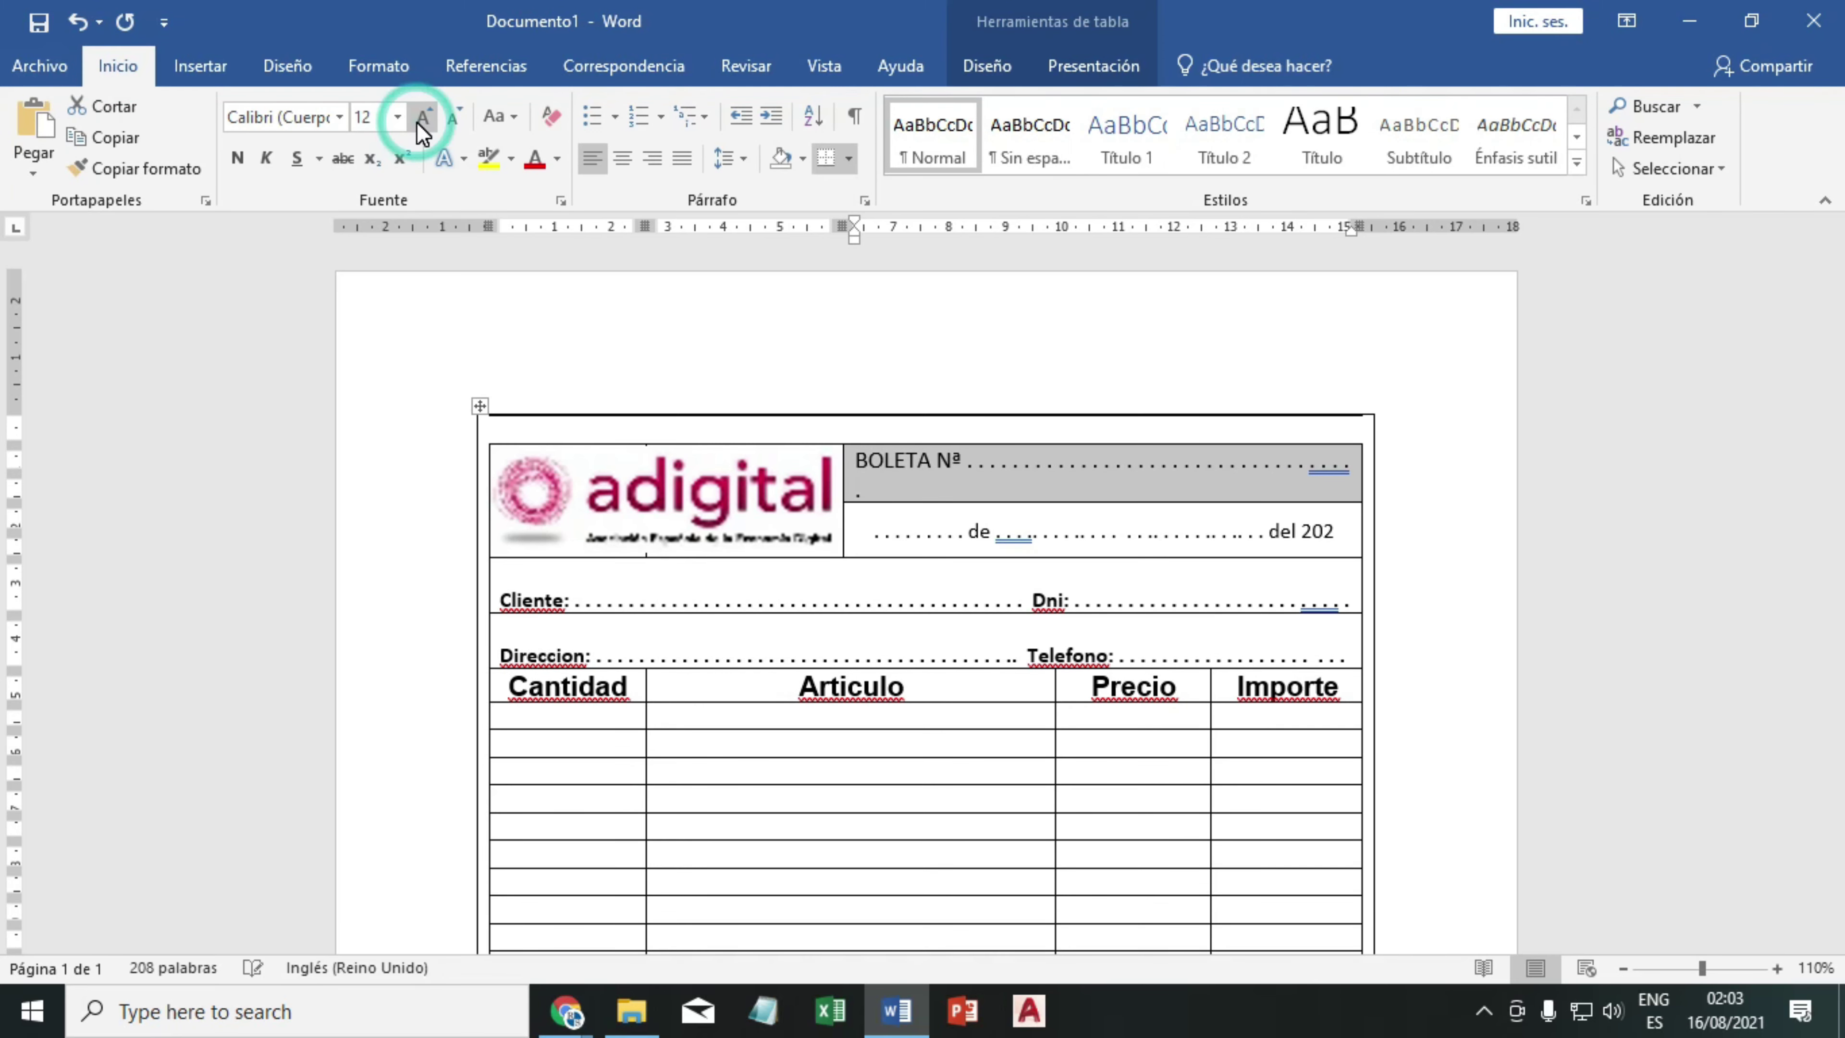
{"action": "left_click", "coordinate": [423, 117]}
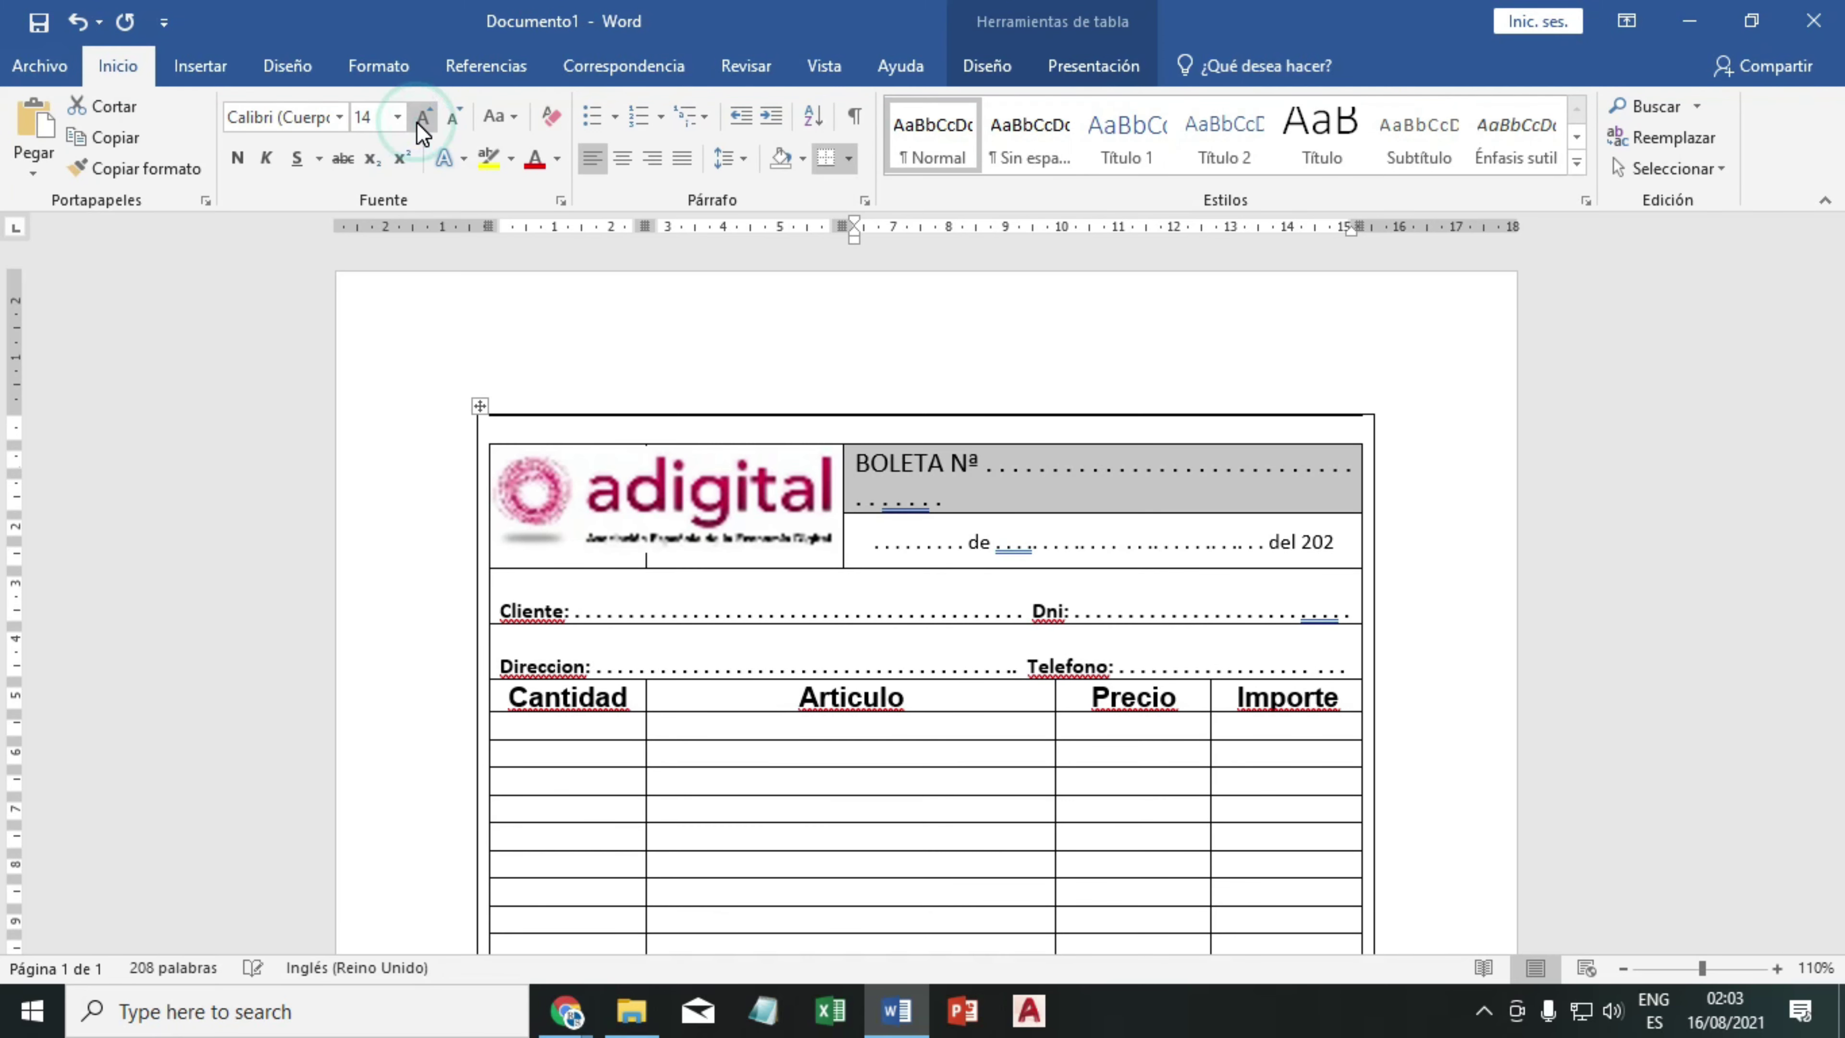
{"action": "left_click", "coordinate": [993, 471]}
{"action": "key", "text": "Delete"}
{"action": "key", "text": "Delete"}
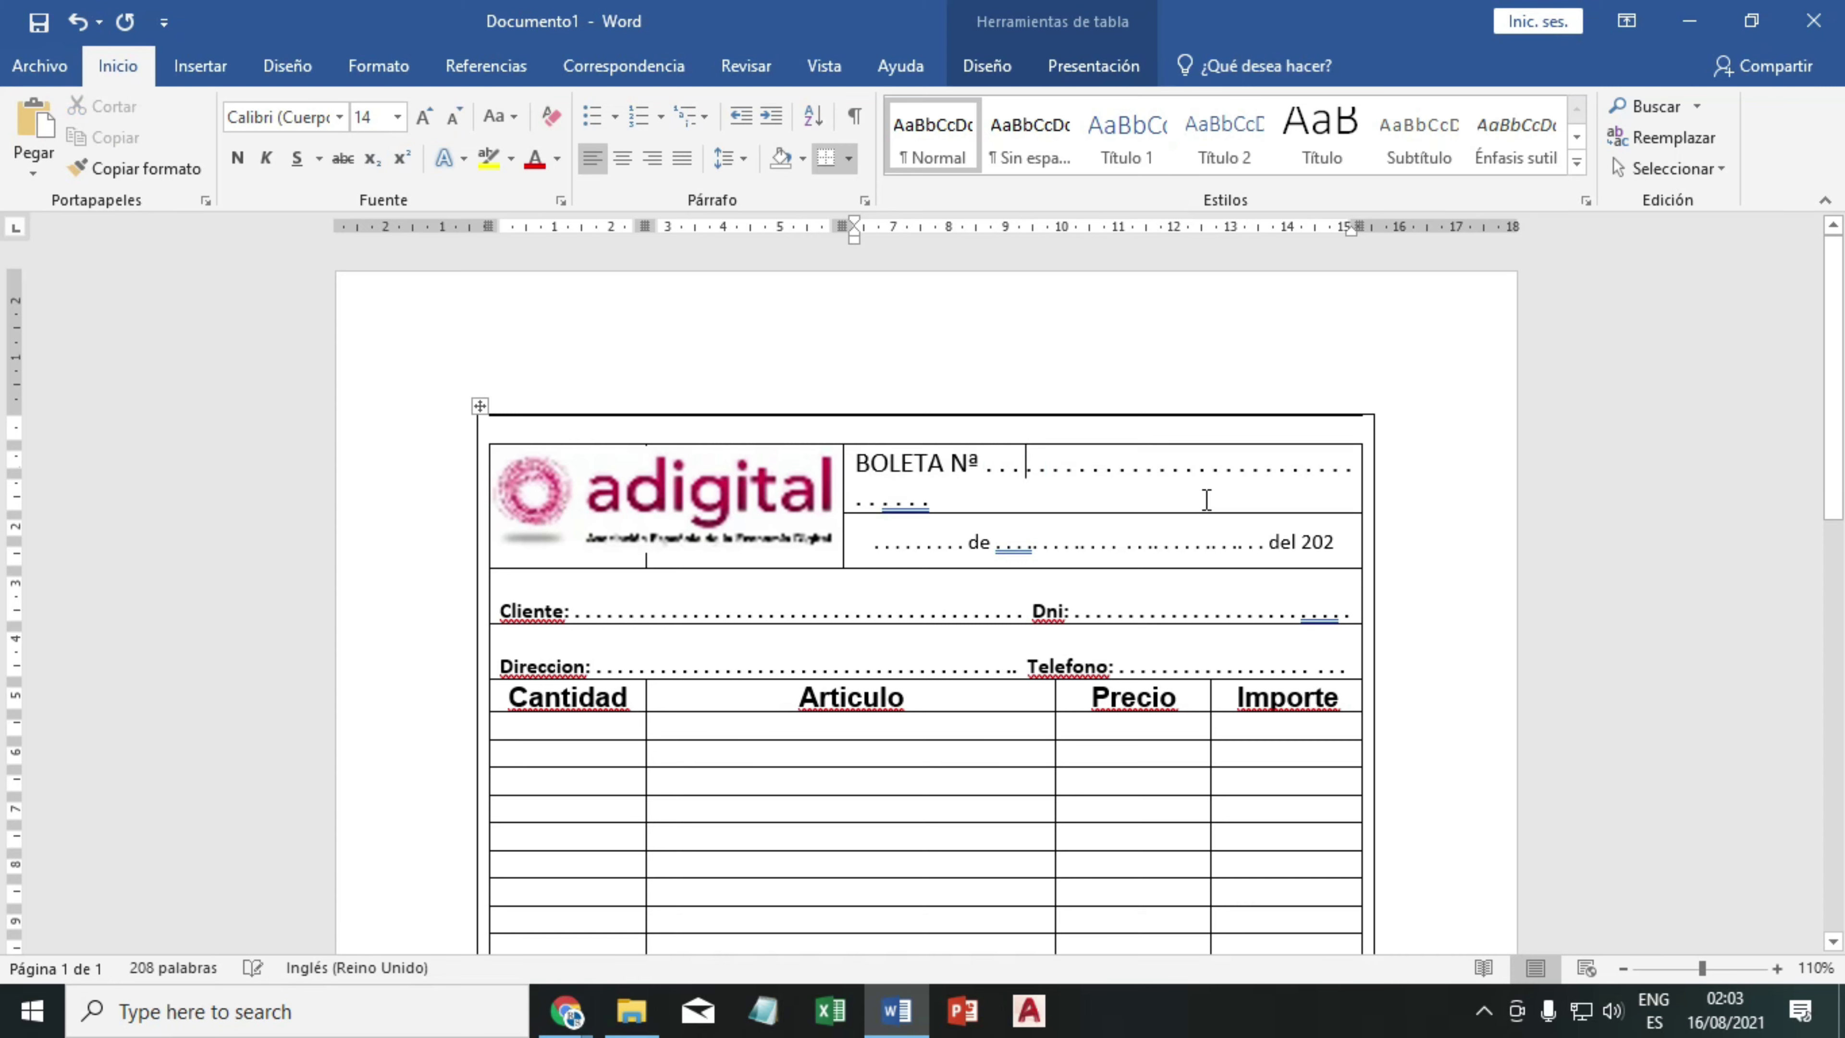
{"action": "key", "text": "Delete"}
{"action": "key", "text": "Delete"}
{"action": "key", "text": "Delete"}
{"action": "key", "text": "Delete"}
{"action": "key", "text": "Delete"}
{"action": "key", "text": "Delete"}
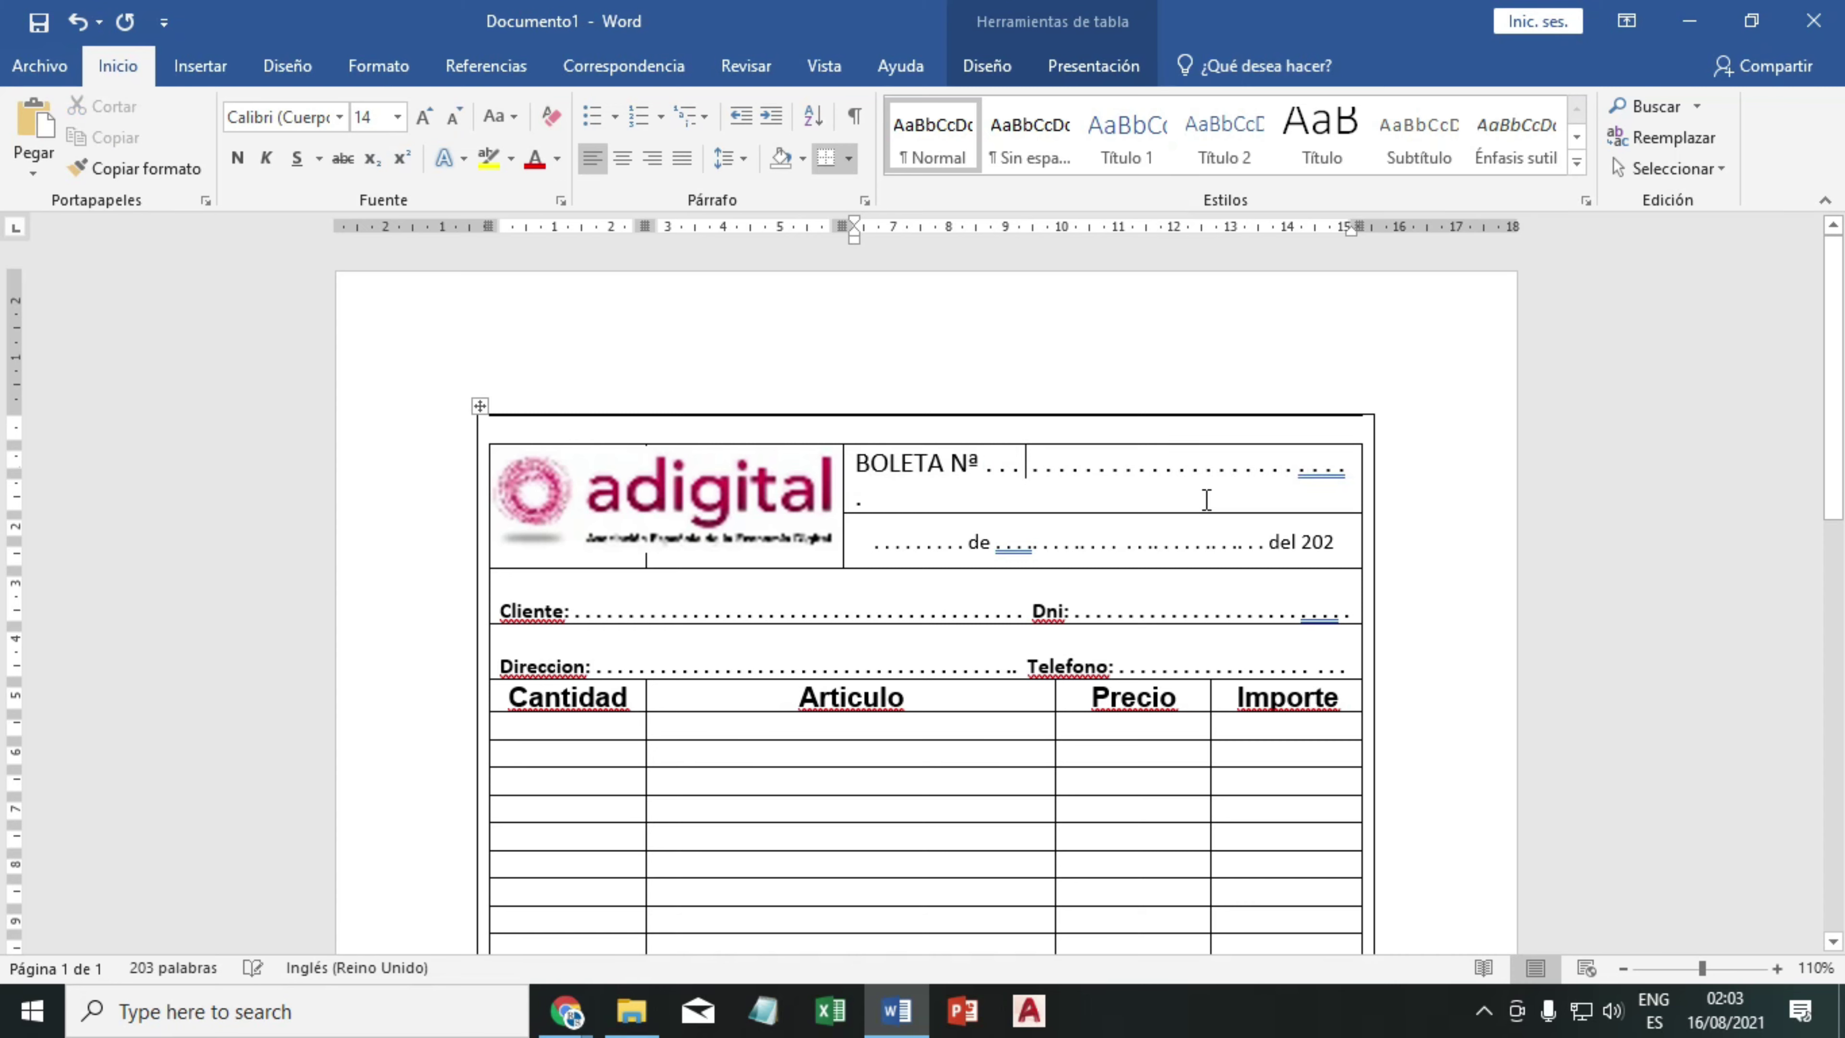
{"action": "key", "text": "Delete"}
{"action": "key", "text": "Delete"}
{"action": "key", "text": "Delete"}
{"action": "key", "text": "Delete"}
{"action": "key", "text": "Delete"}
{"action": "key", "text": "Delete"}
{"action": "key", "text": "Delete"}
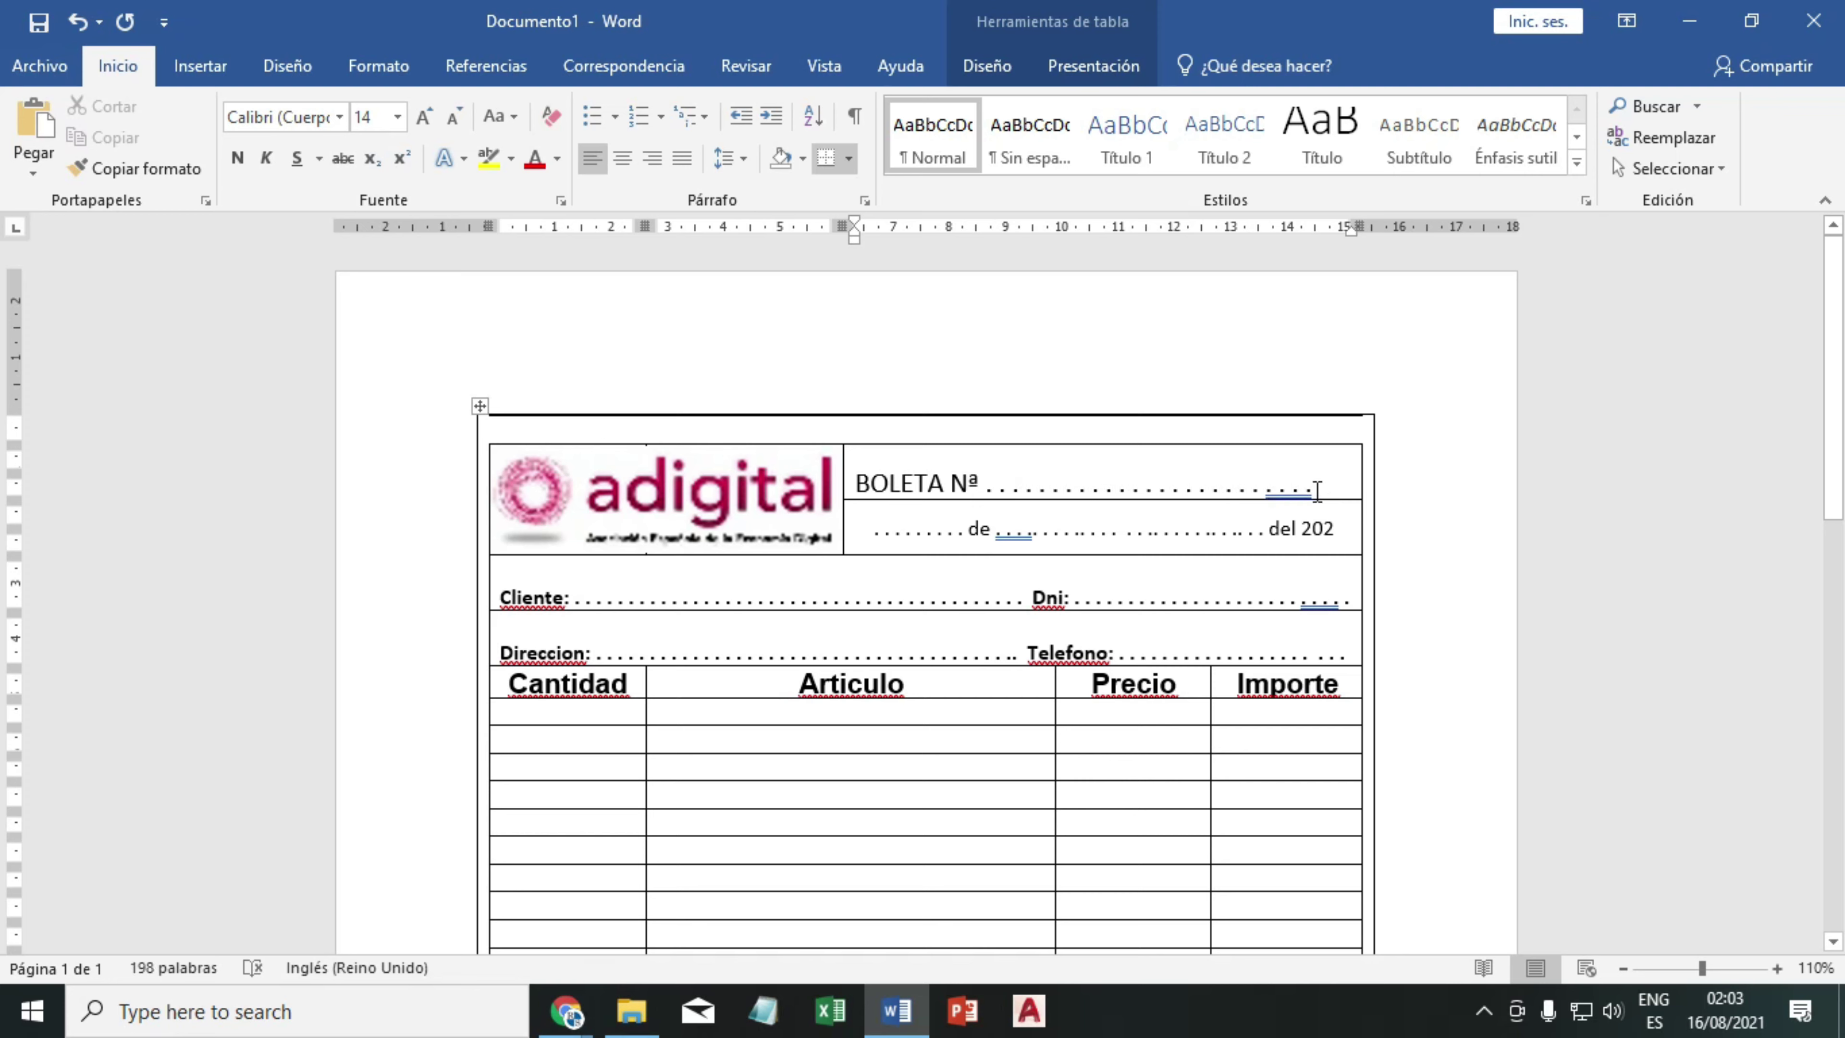
{"action": "key", "text": "Delete"}
{"action": "key", "text": "Delete"}
{"action": "key", "text": "Delete"}
{"action": "key", "text": "Delete"}
{"action": "key", "text": "Delete"}
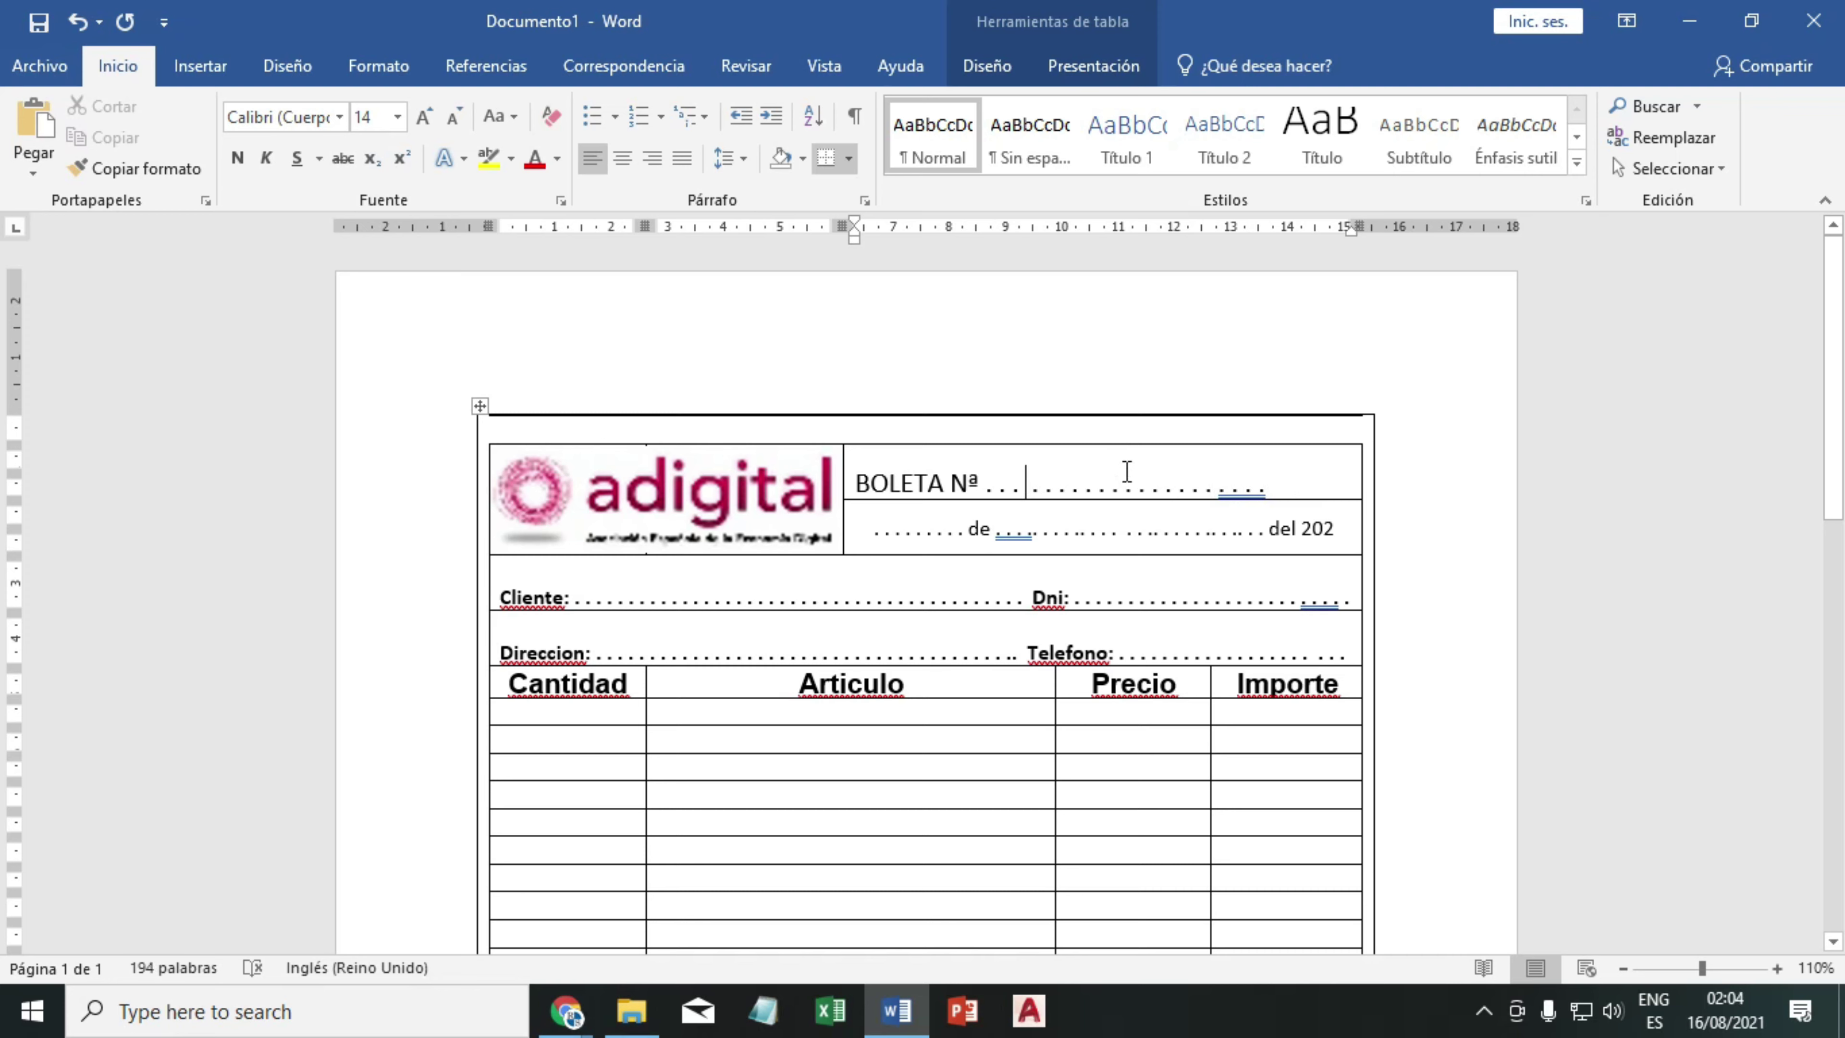
- Format the BOLETA Nª line as bold Arial, size 16
{"action": "left_click_drag", "start_coordinate": [1325, 492], "coordinate": [917, 504]}
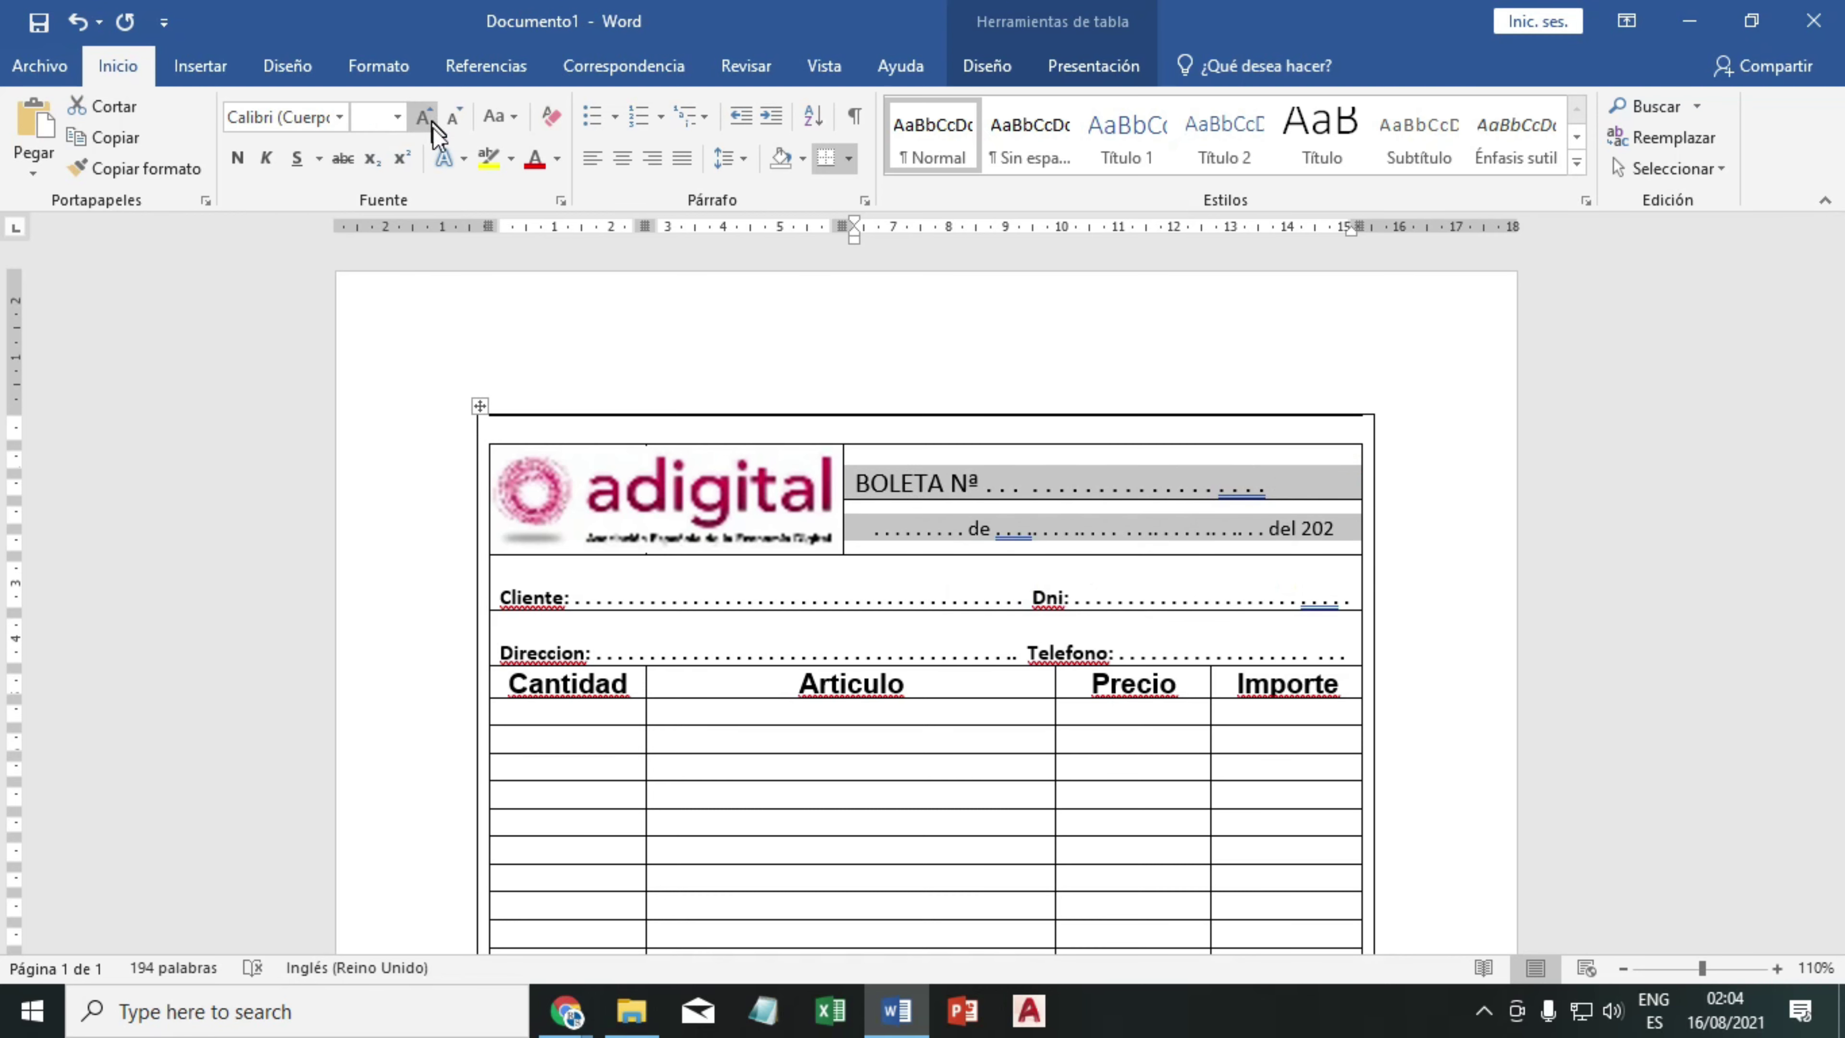
{"action": "triple_click", "coordinate": [1072, 488]}
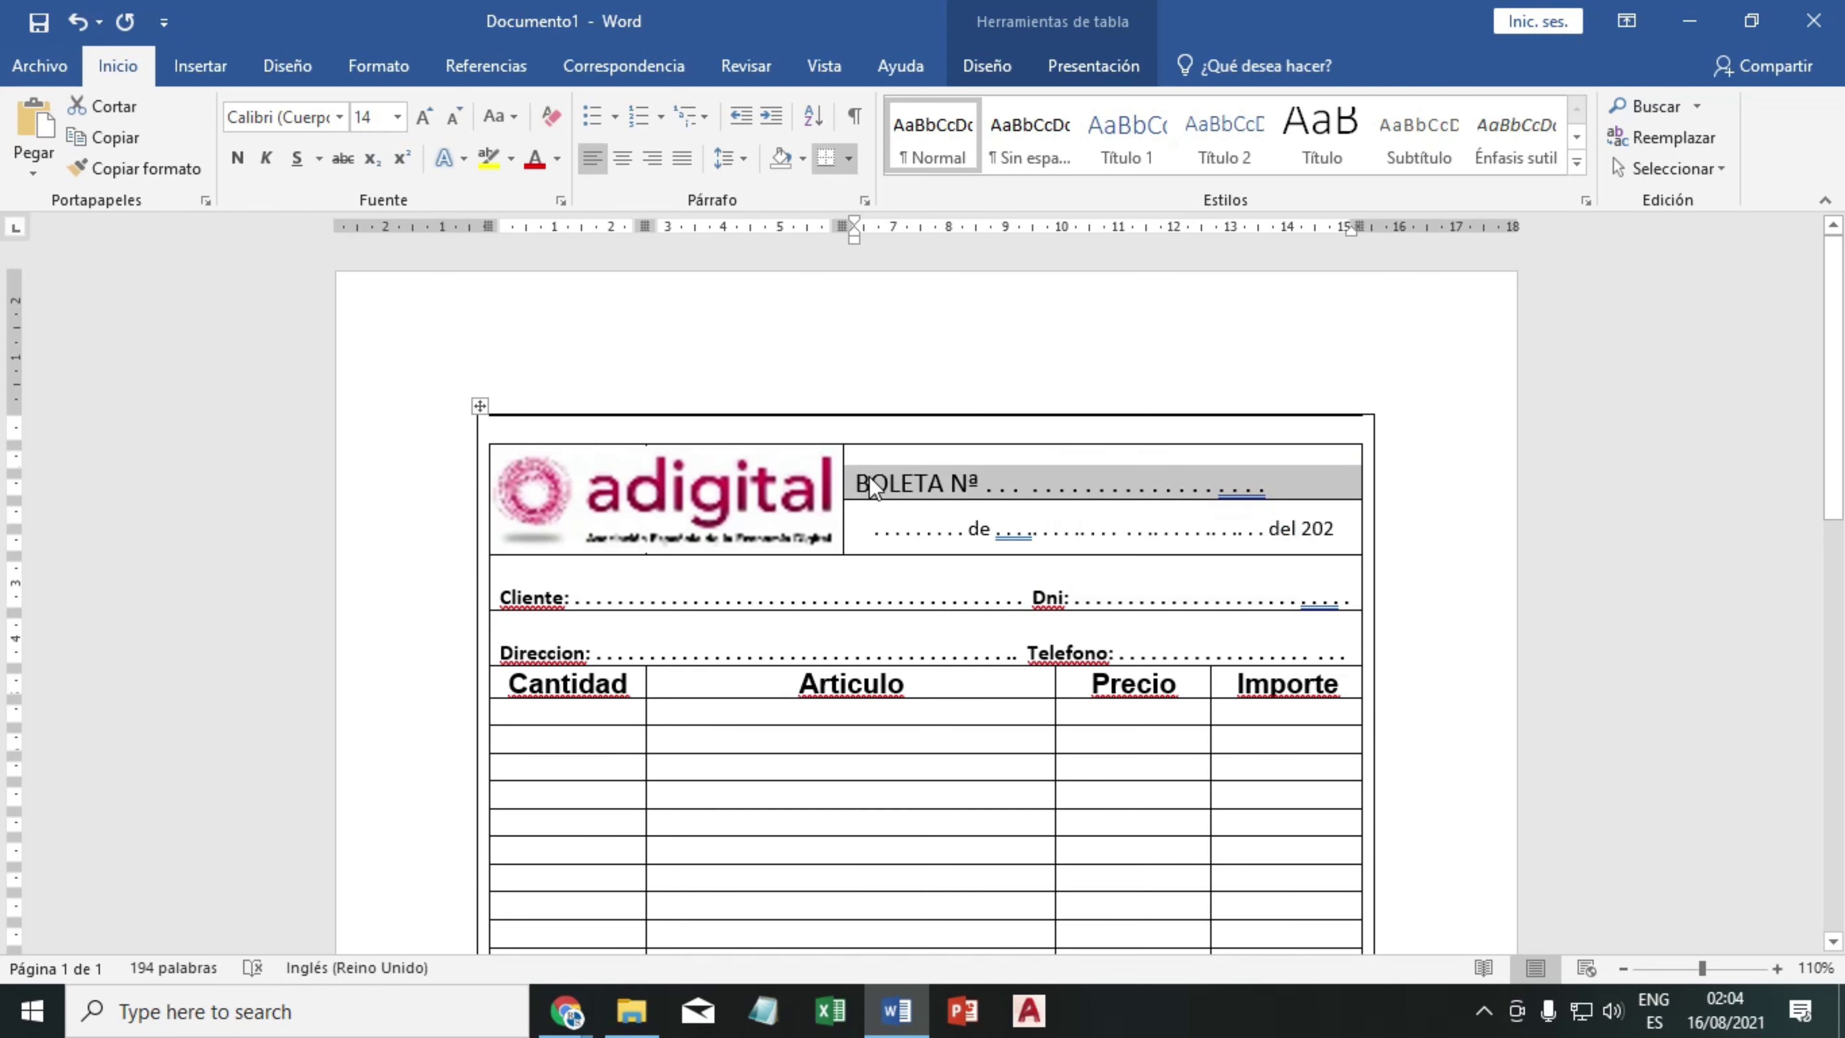
{"action": "left_click", "coordinate": [426, 117]}
{"action": "left_click", "coordinate": [428, 114]}
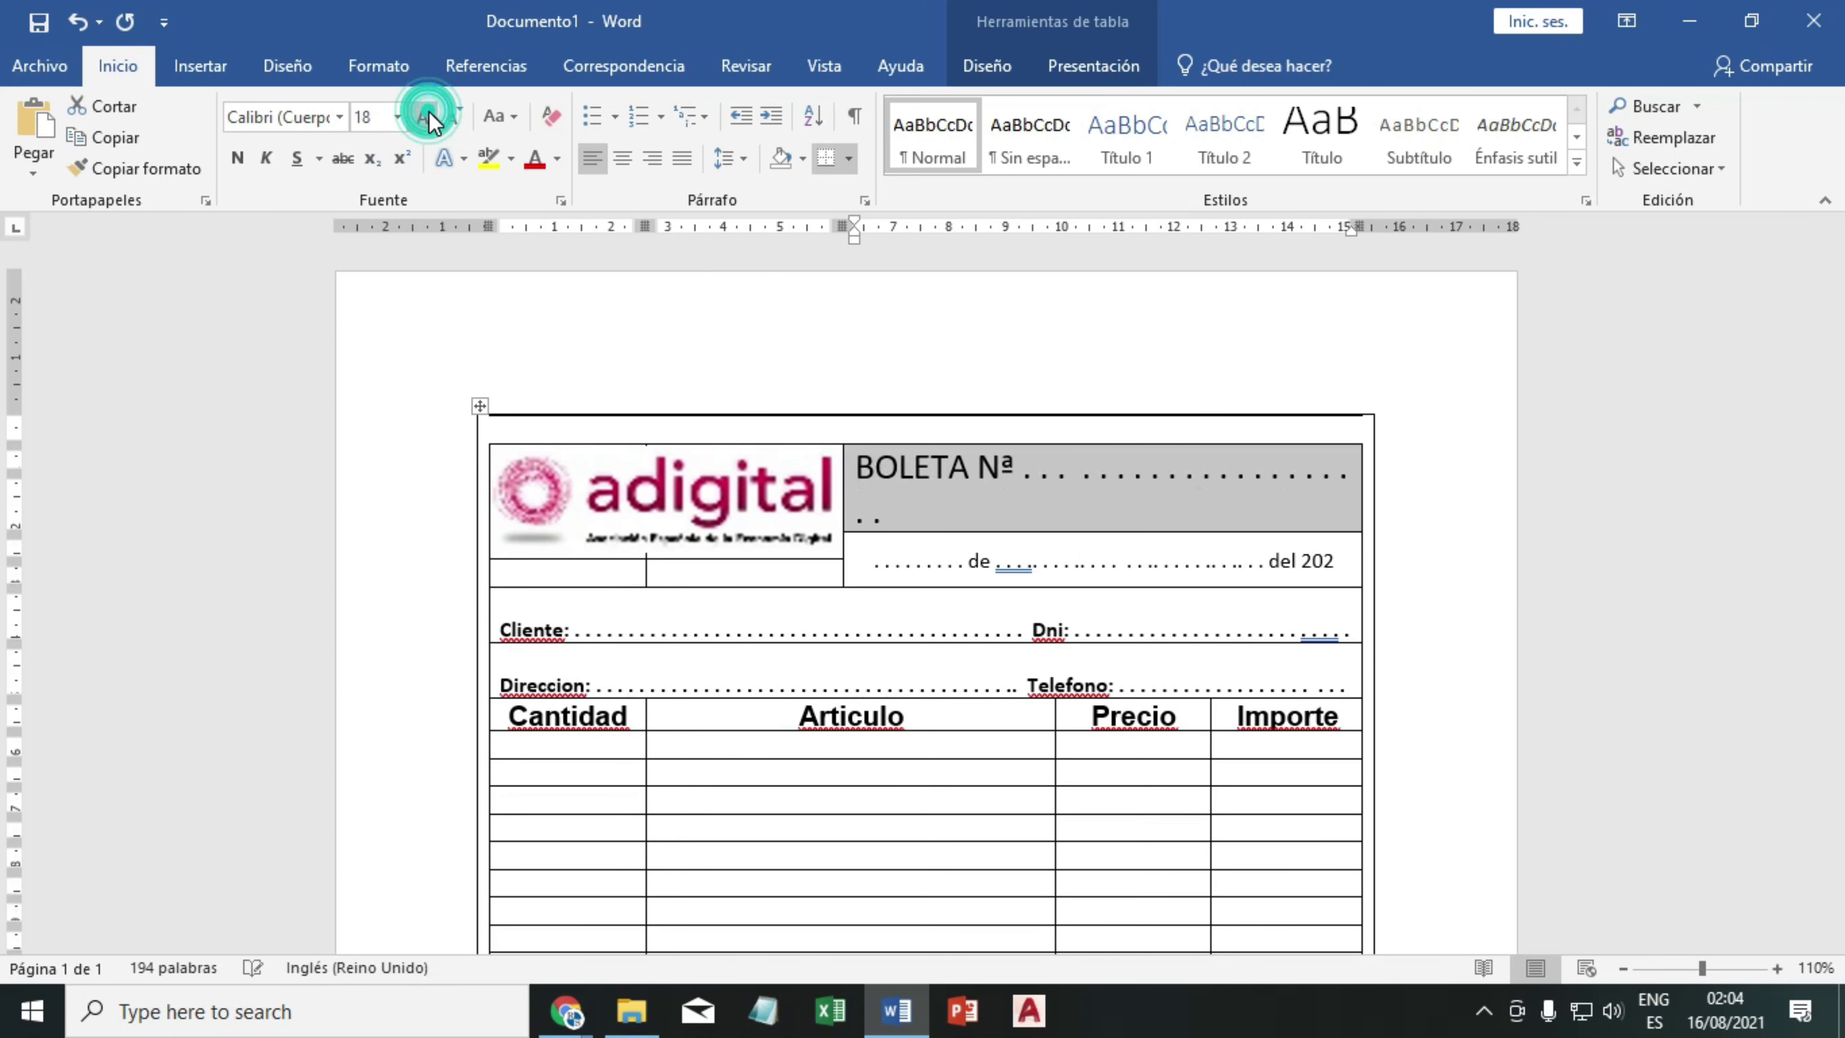
{"action": "left_click", "coordinate": [450, 118]}
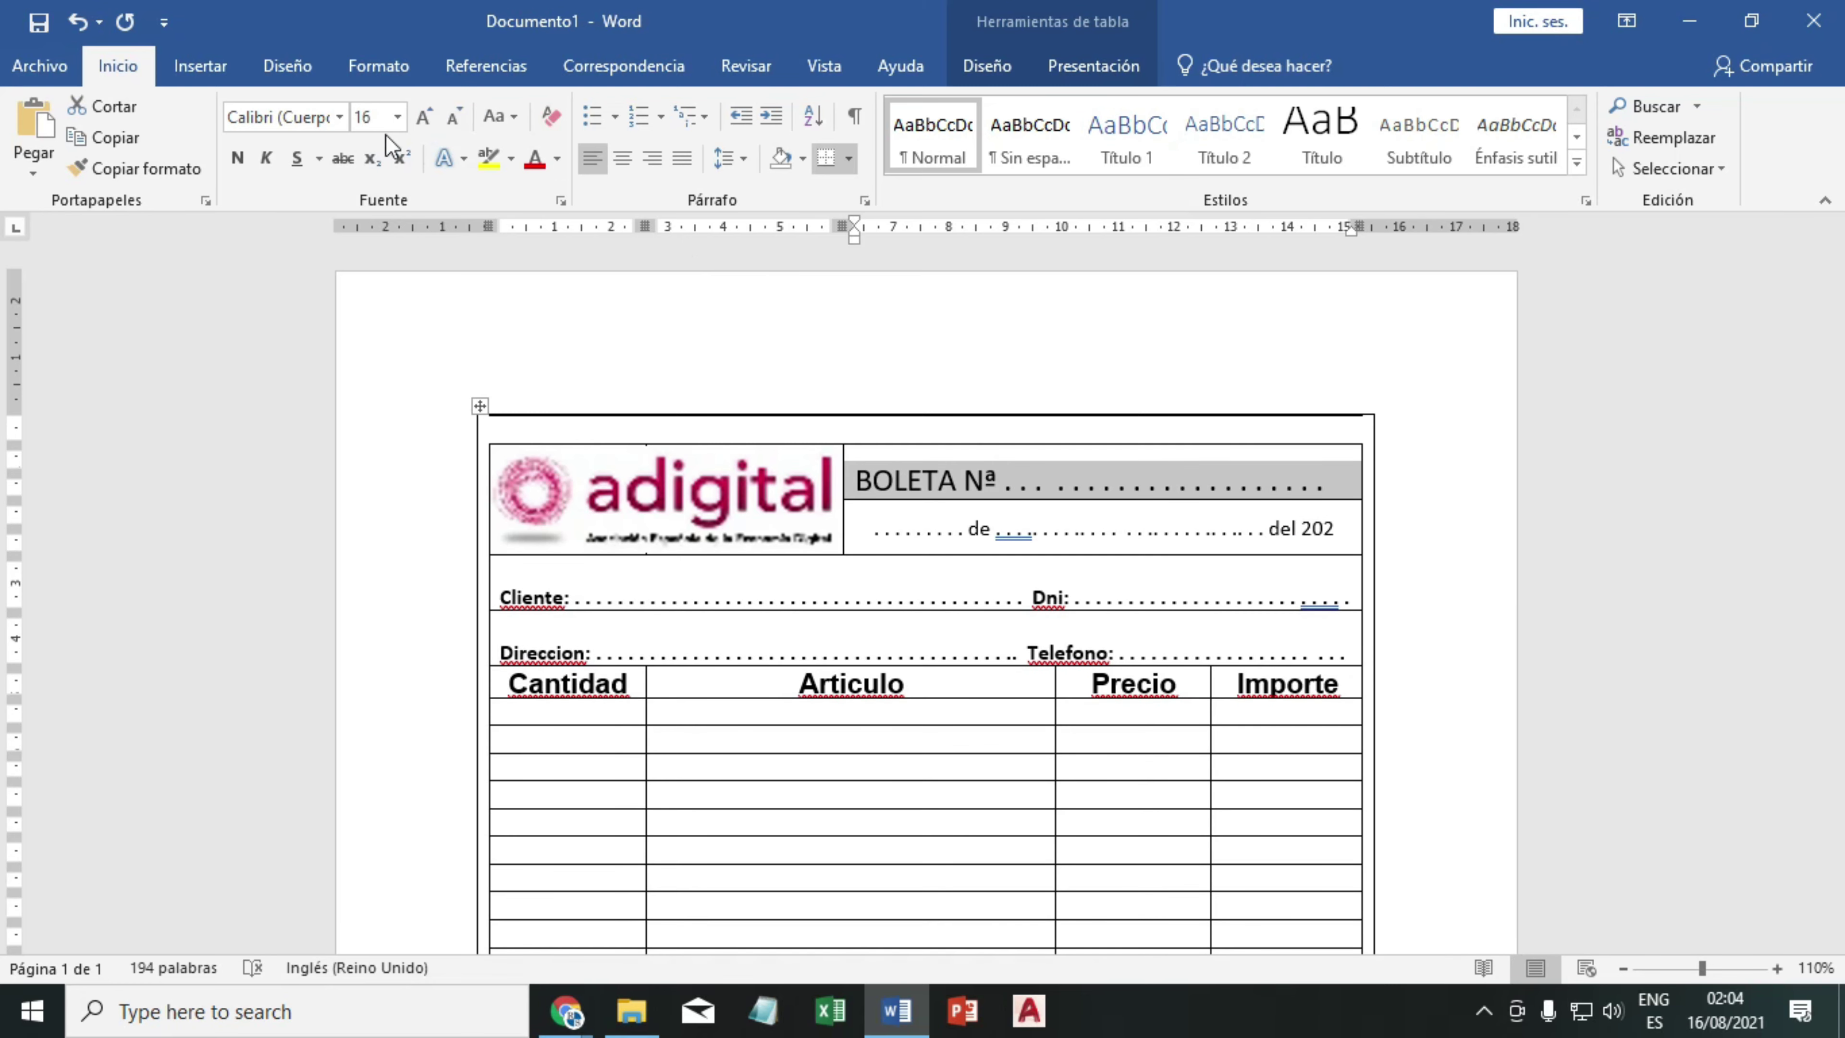
{"action": "left_click", "coordinate": [236, 158]}
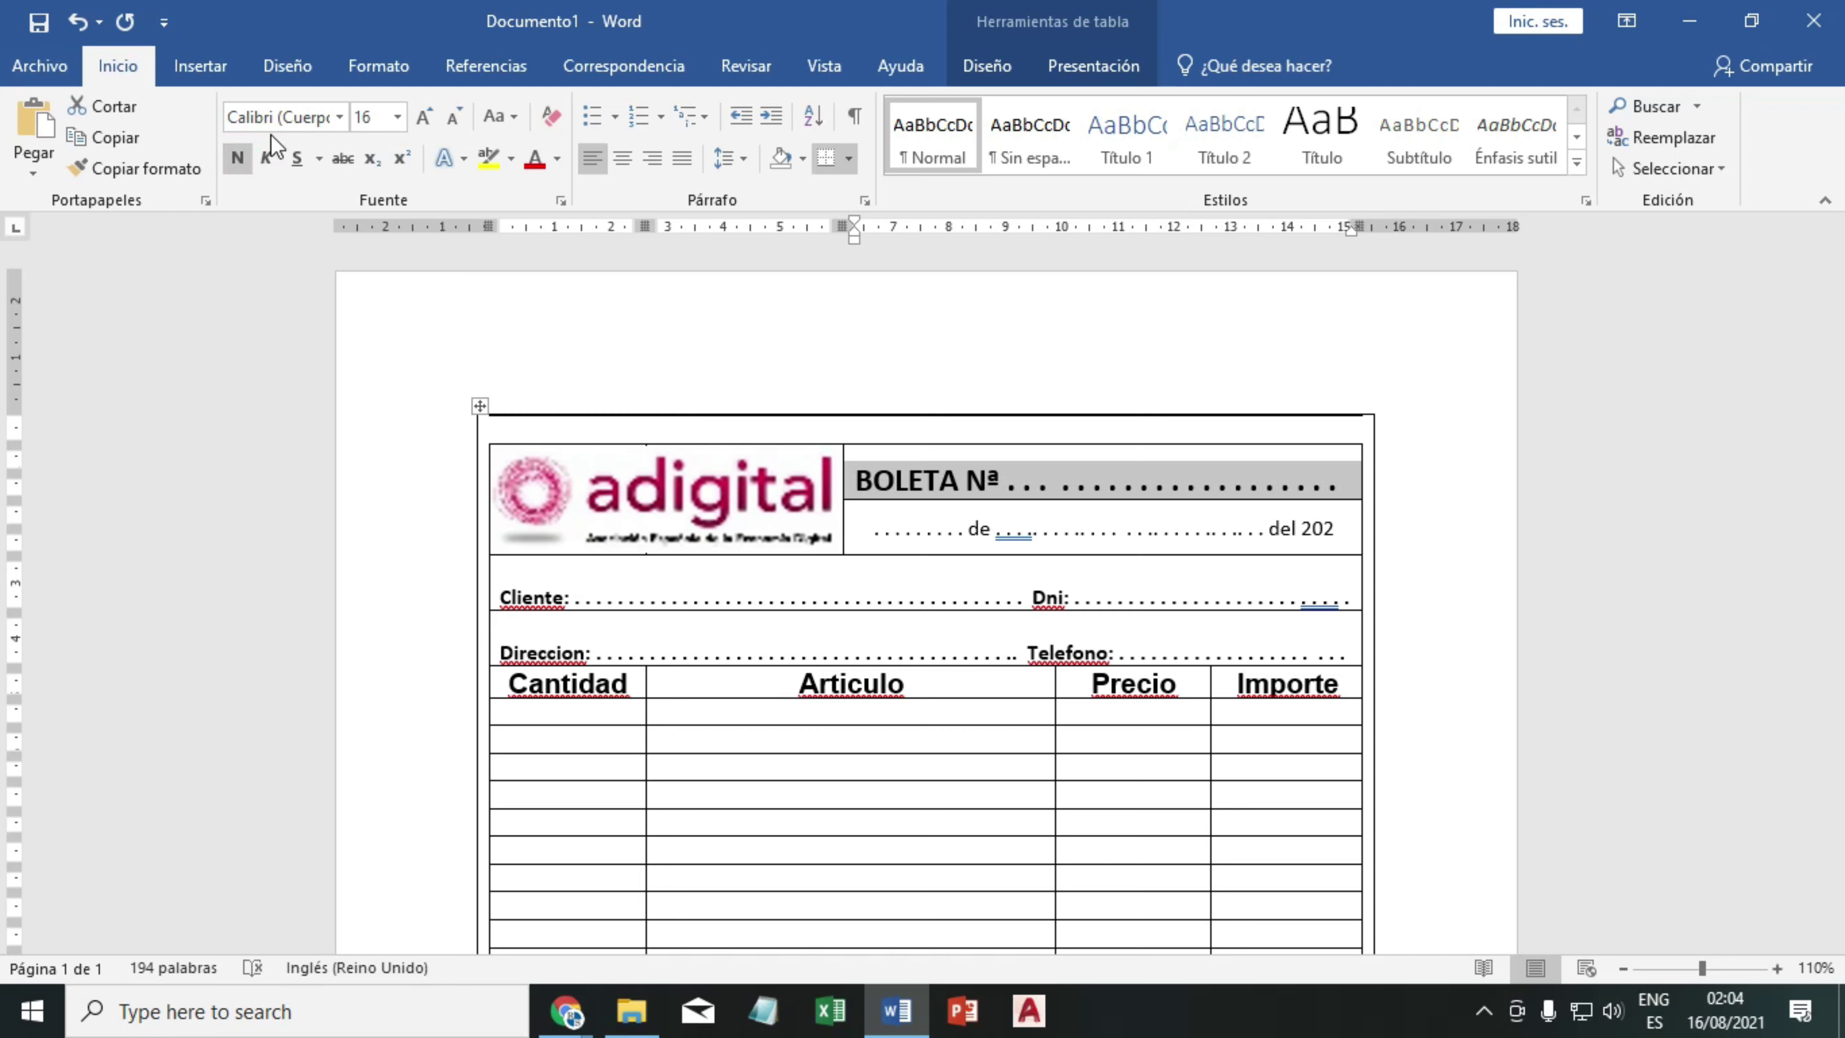
{"action": "left_click", "coordinate": [268, 118]}
{"action": "type", "text": "Arial"}
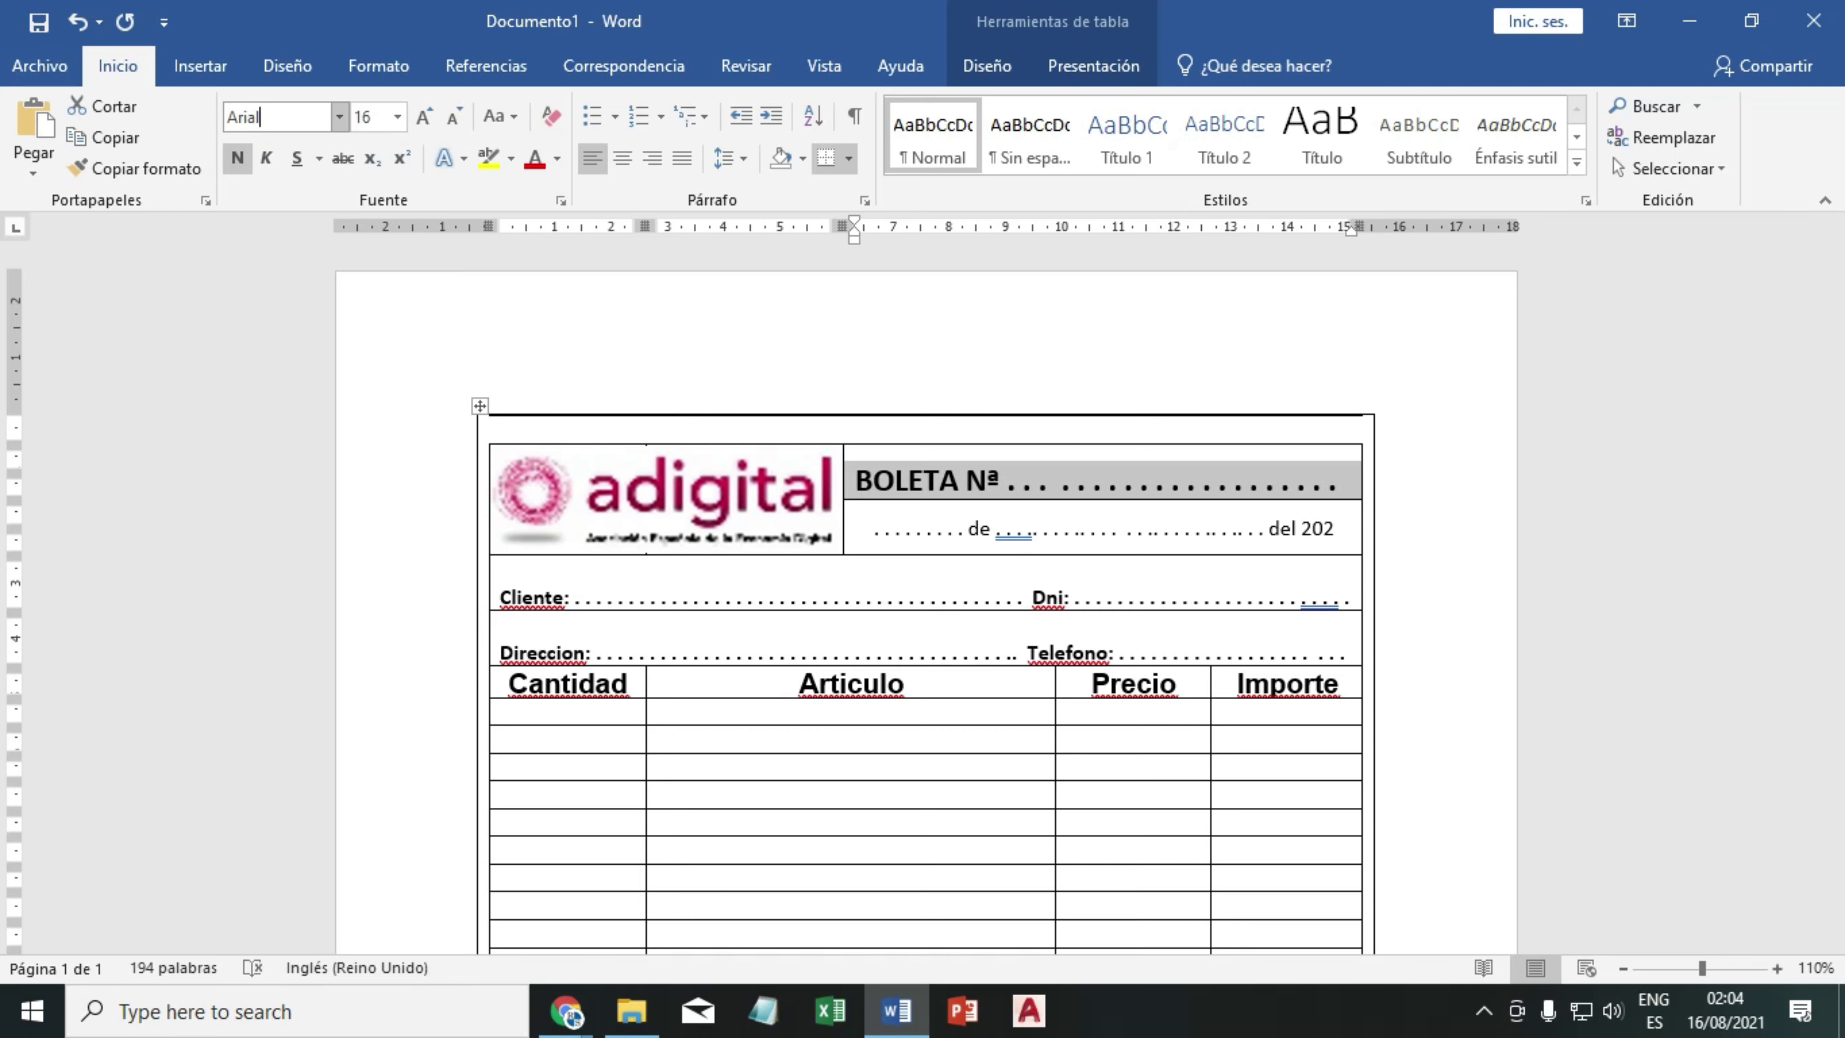
{"action": "key", "text": "Return"}
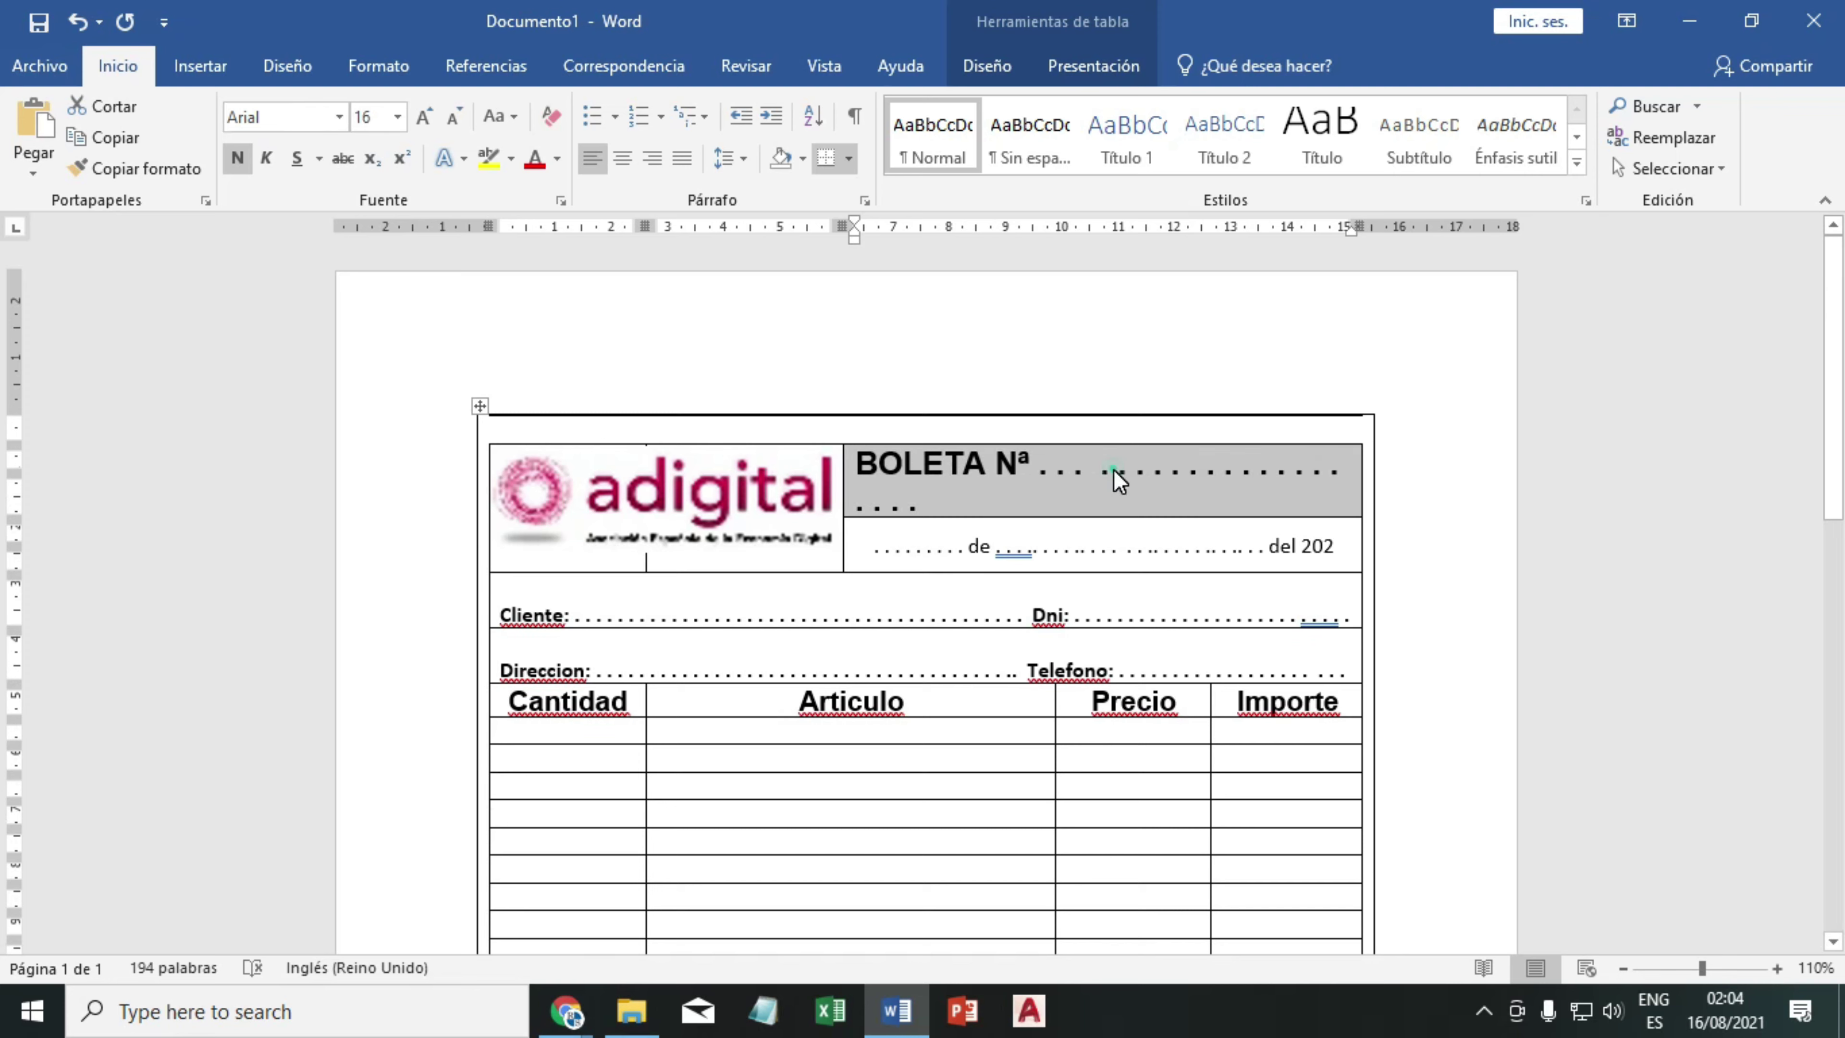
- Remove the wrapped dots so the BOLETA heading fits on one line
{"action": "left_click", "coordinate": [1114, 471]}
{"action": "key", "text": "BackSpace"}
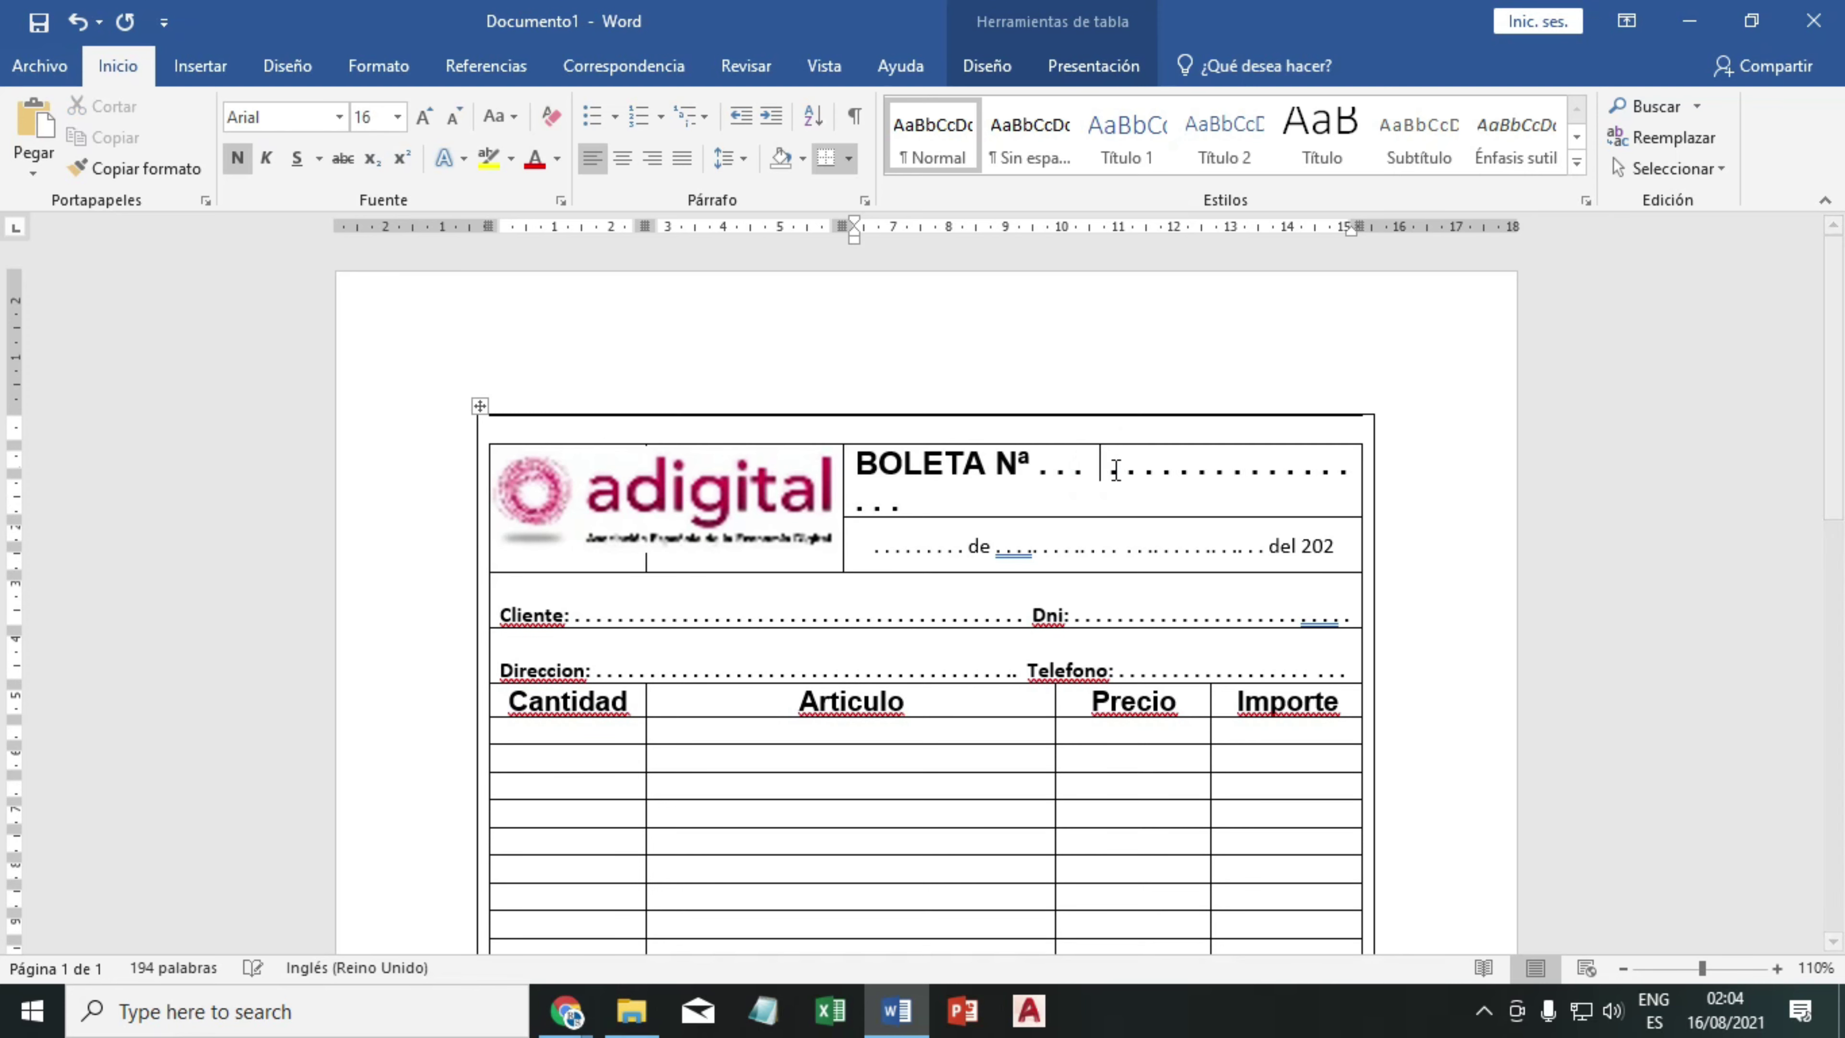
{"action": "key", "text": "BackSpace"}
{"action": "key", "text": "BackSpace"}
{"action": "left_click", "coordinate": [1114, 471]}
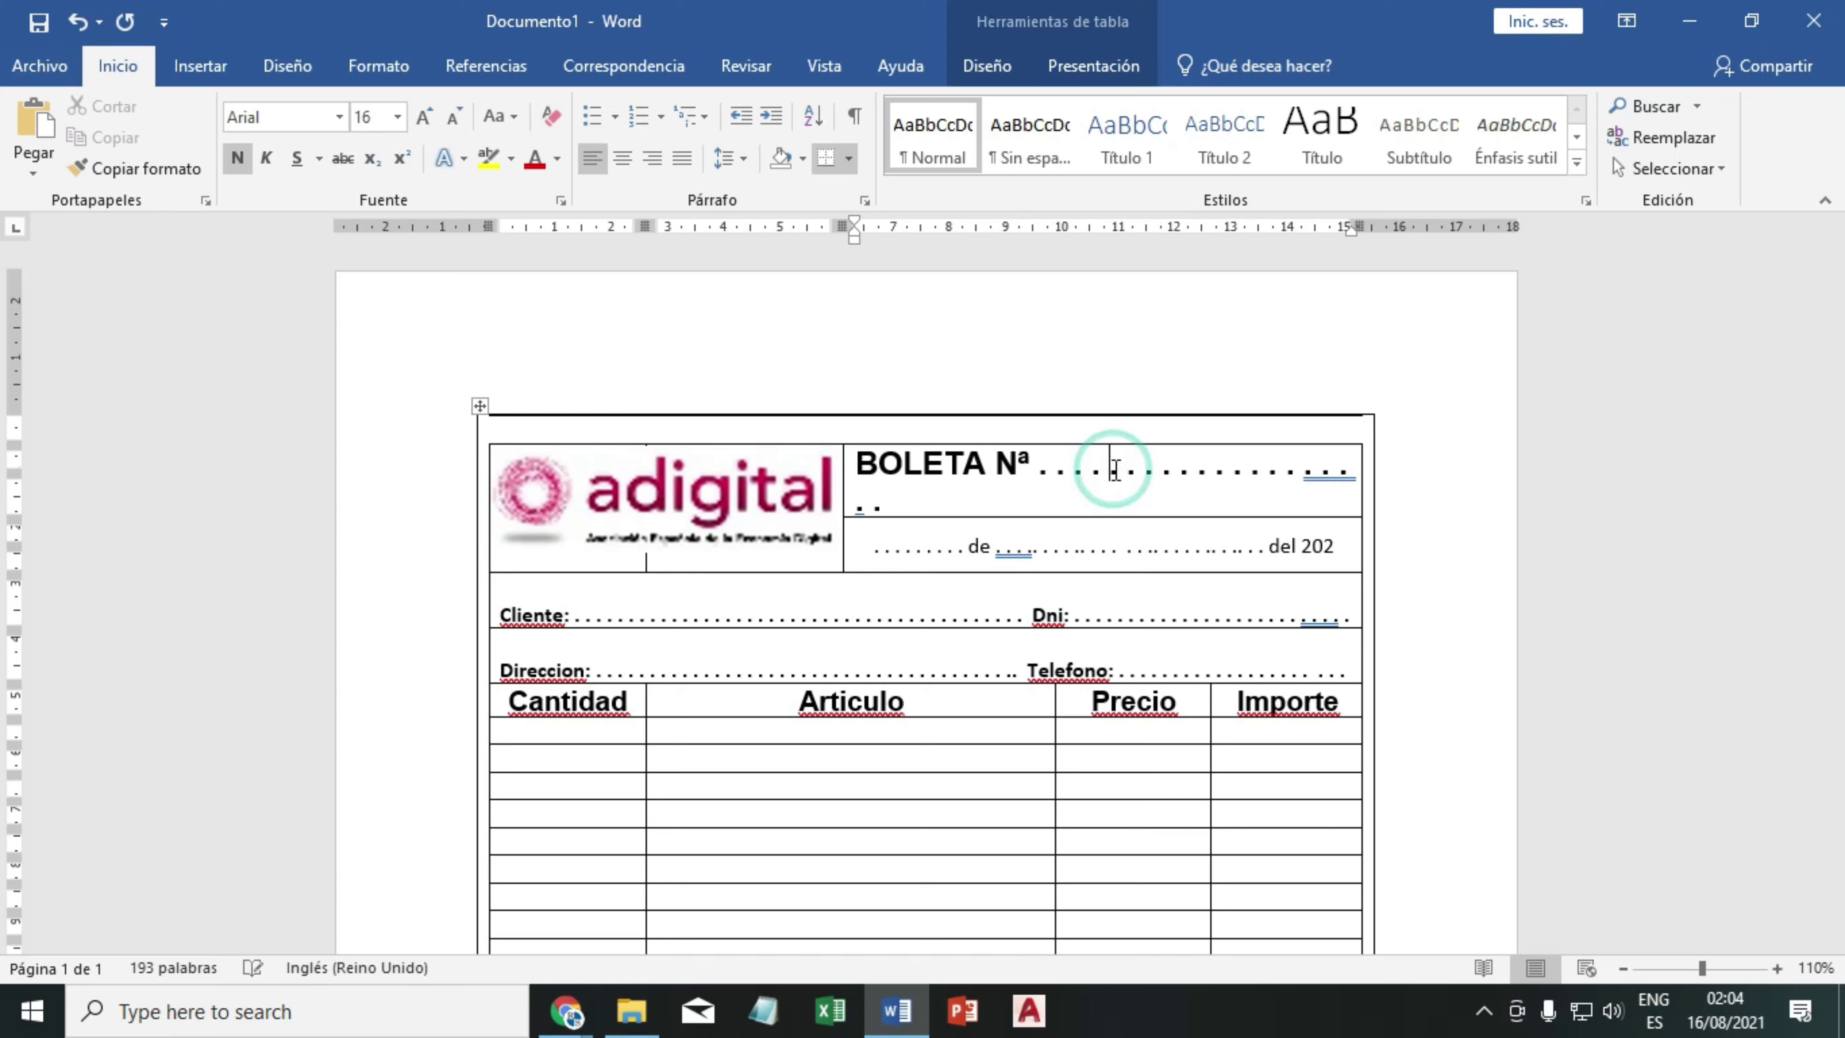
{"action": "left_click", "coordinate": [923, 508]}
{"action": "key", "text": "BackSpace"}
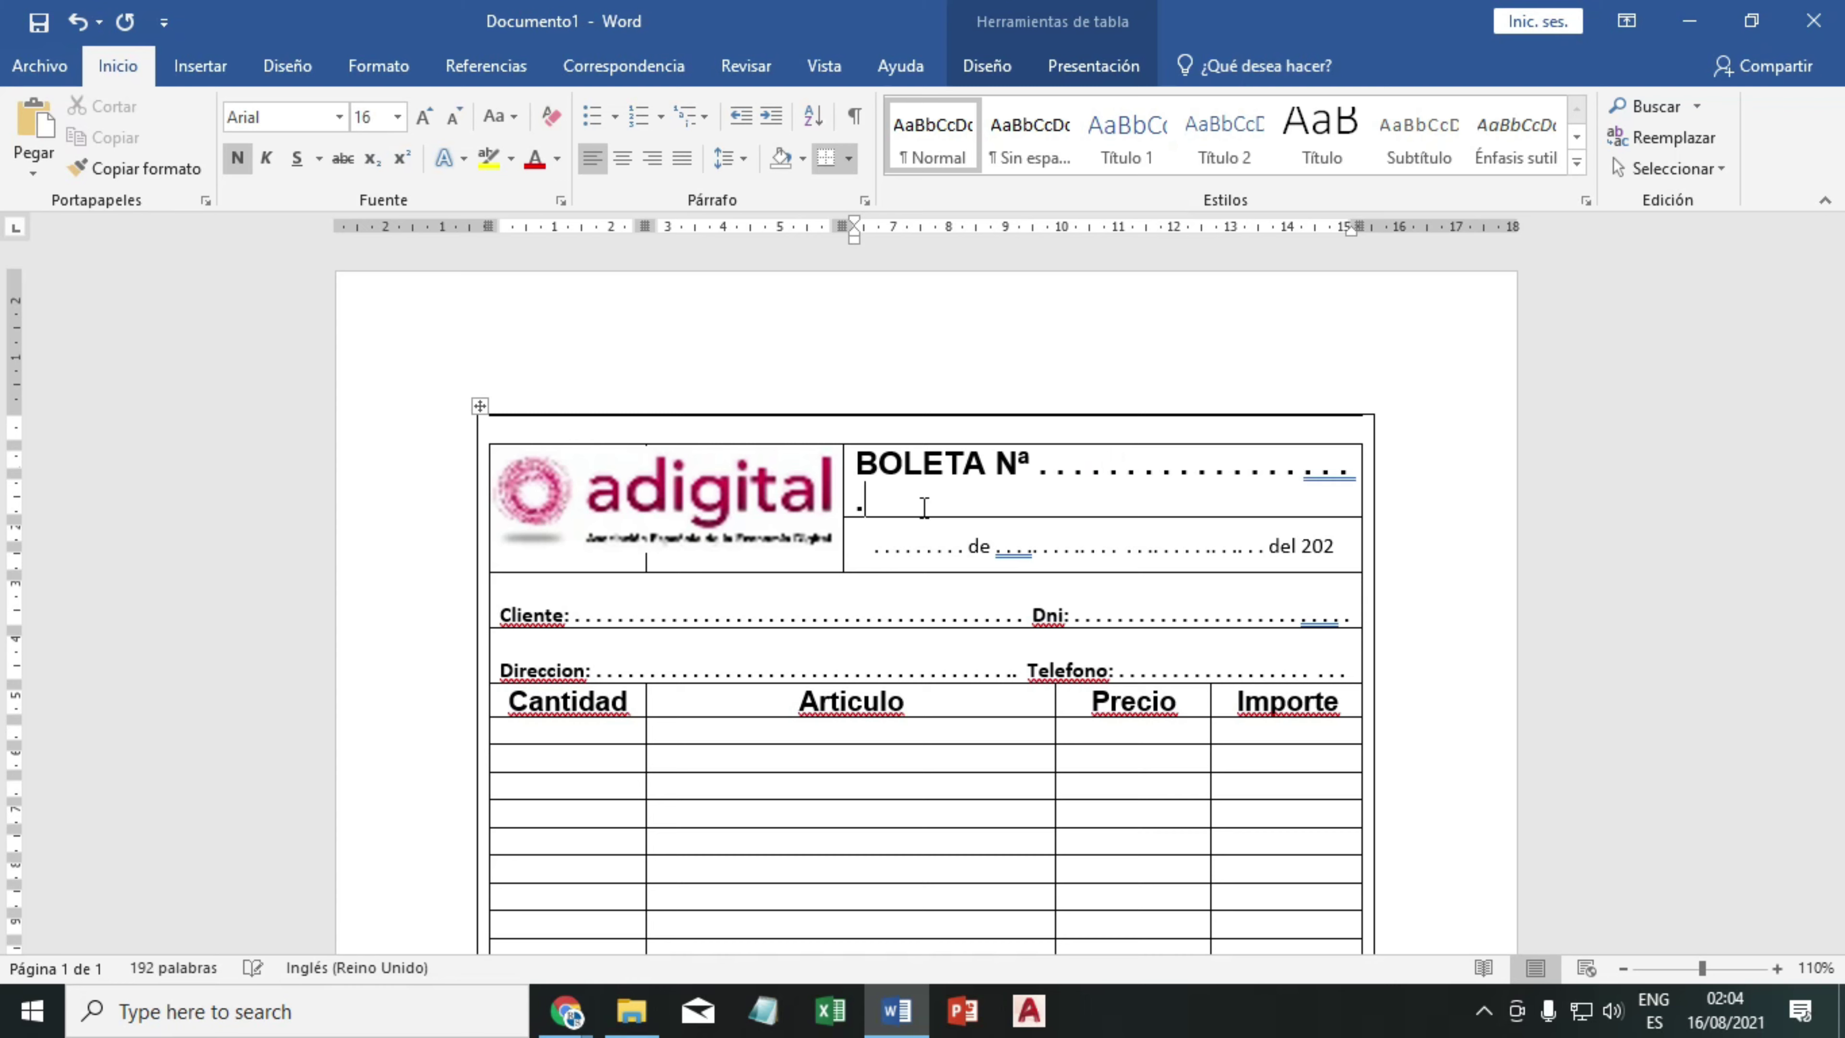
{"action": "key", "text": "BackSpace"}
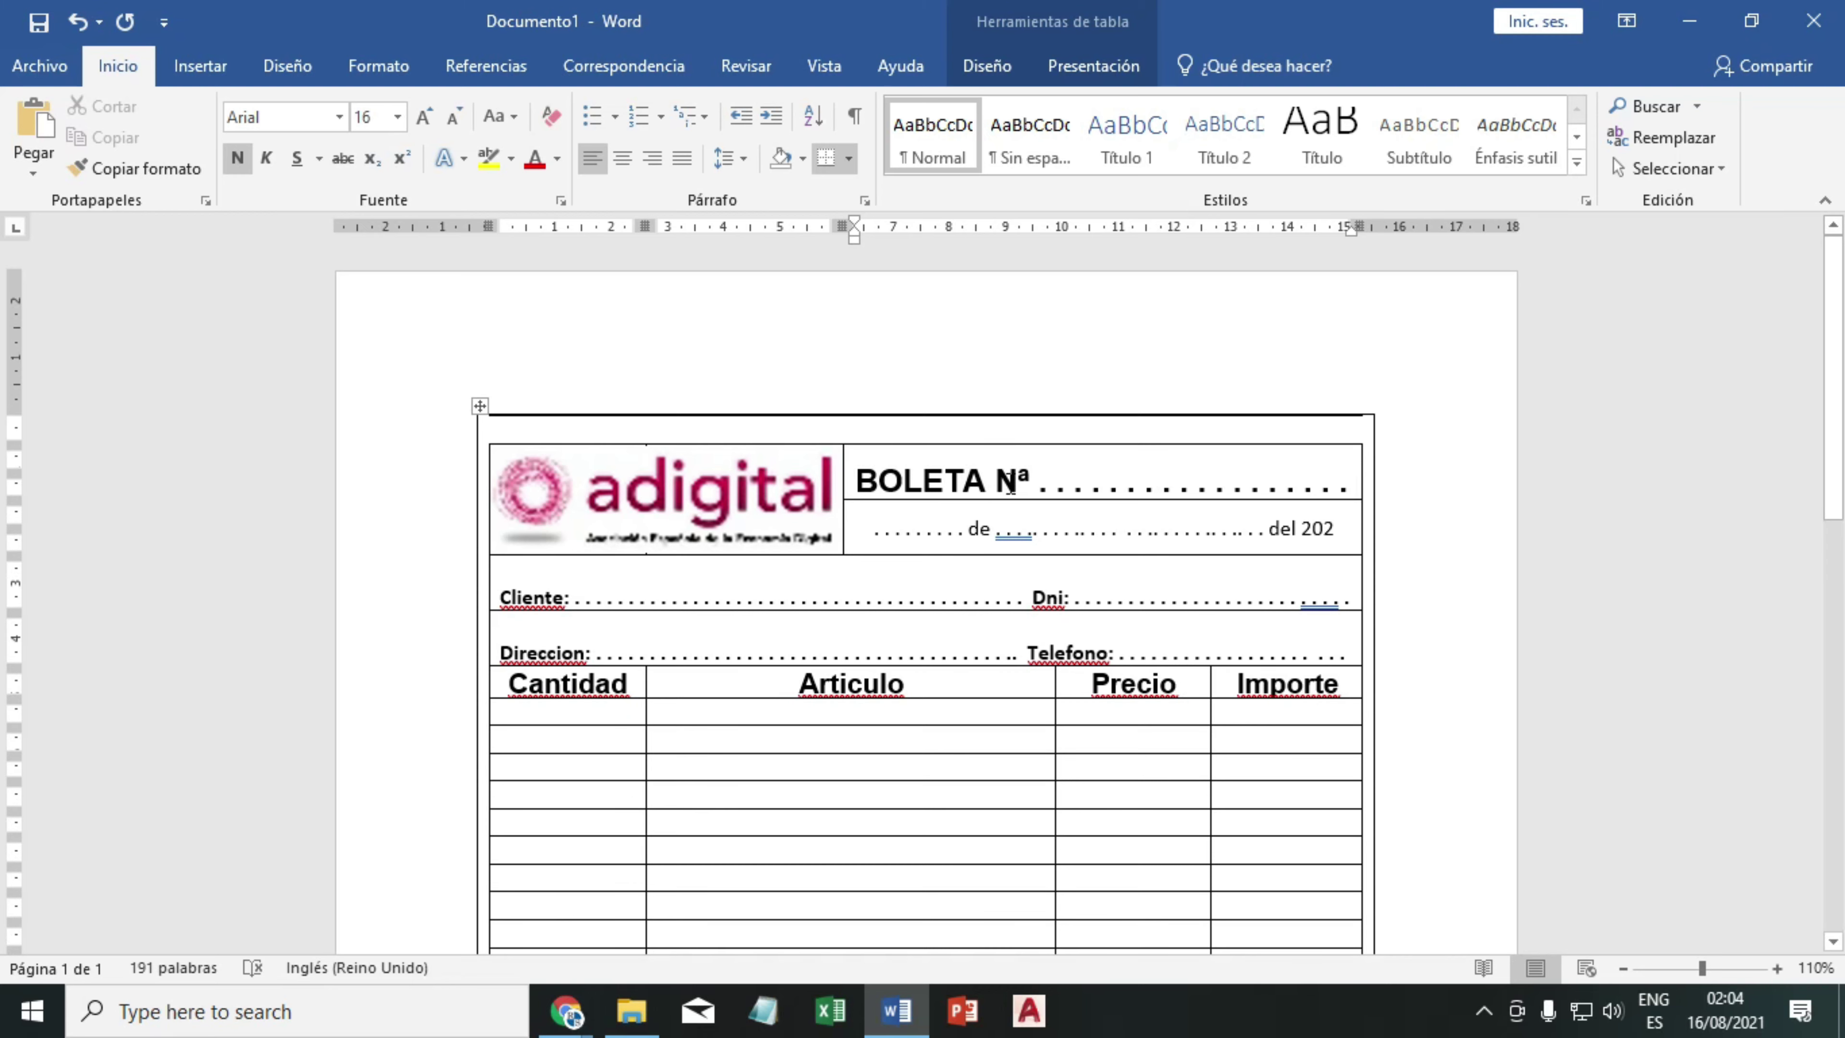
- Replace the ª after 'N' with º so the heading reads 'BOLETA Nº'
{"action": "left_click", "coordinate": [1031, 474]}
{"action": "left_click", "coordinate": [1031, 473]}
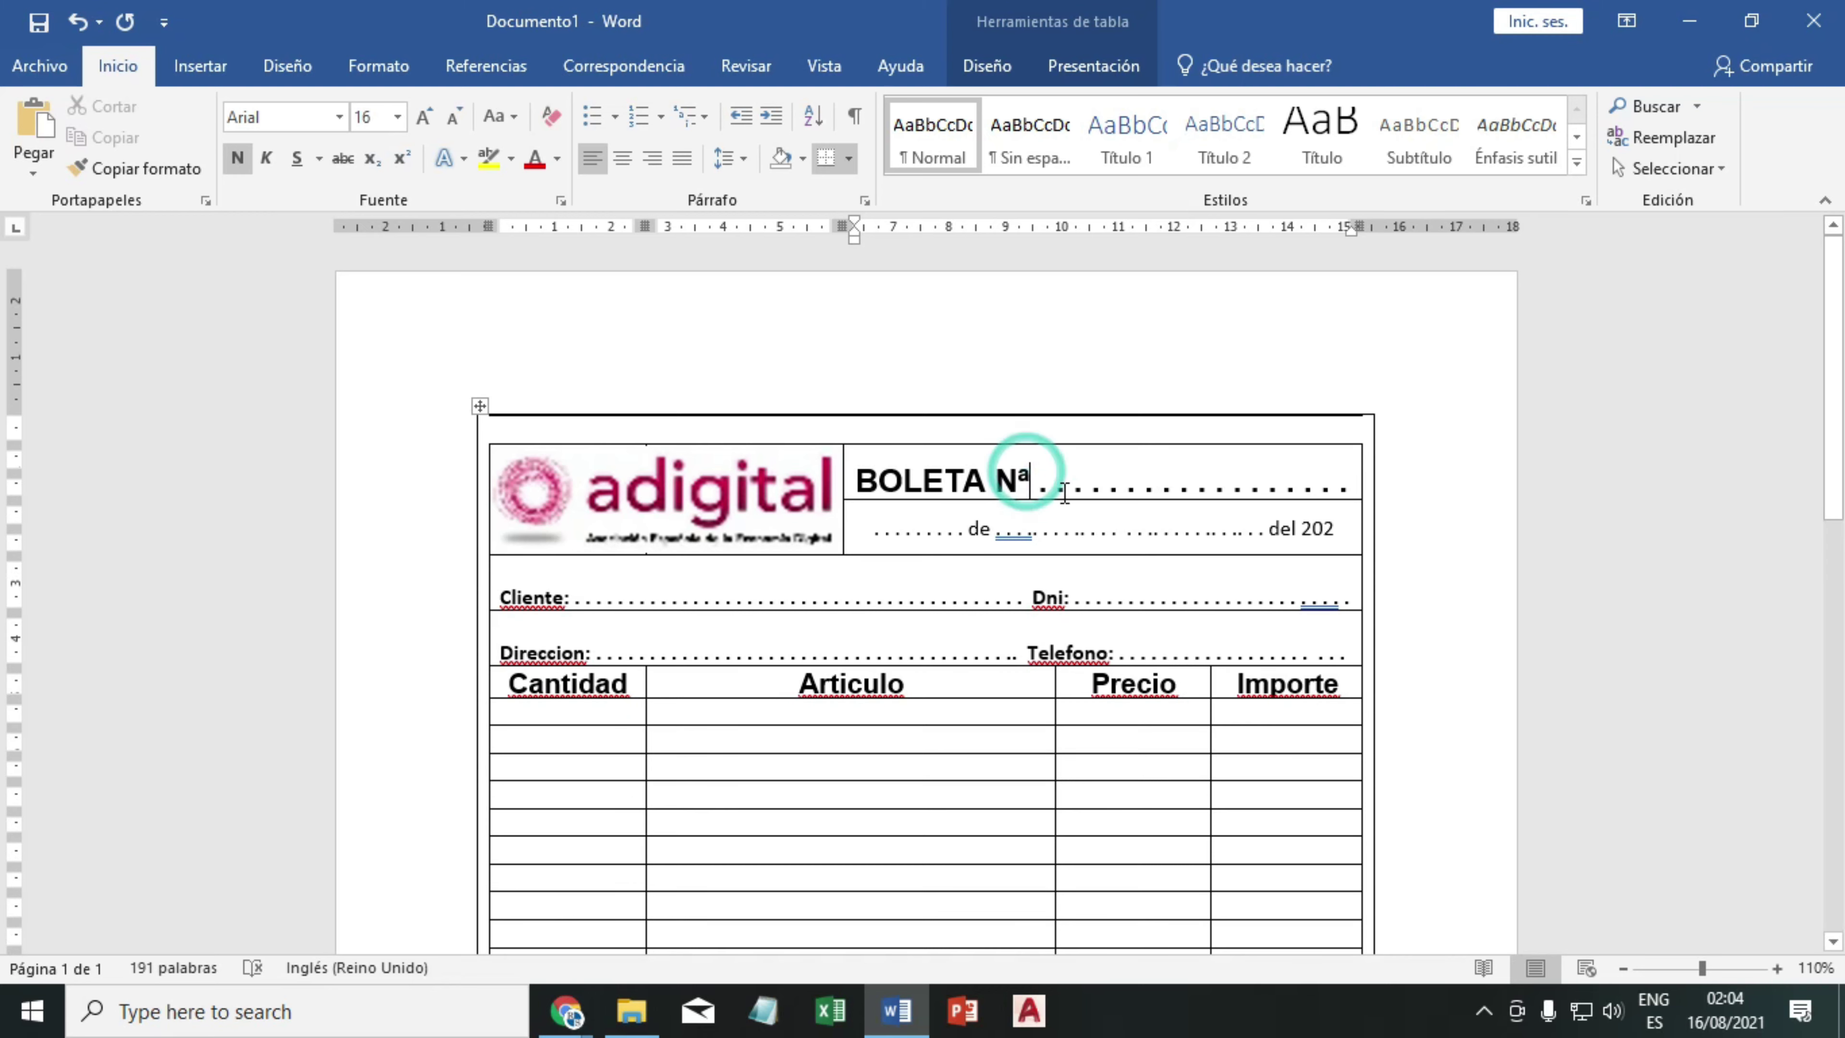
{"action": "key", "text": "BackSpace"}
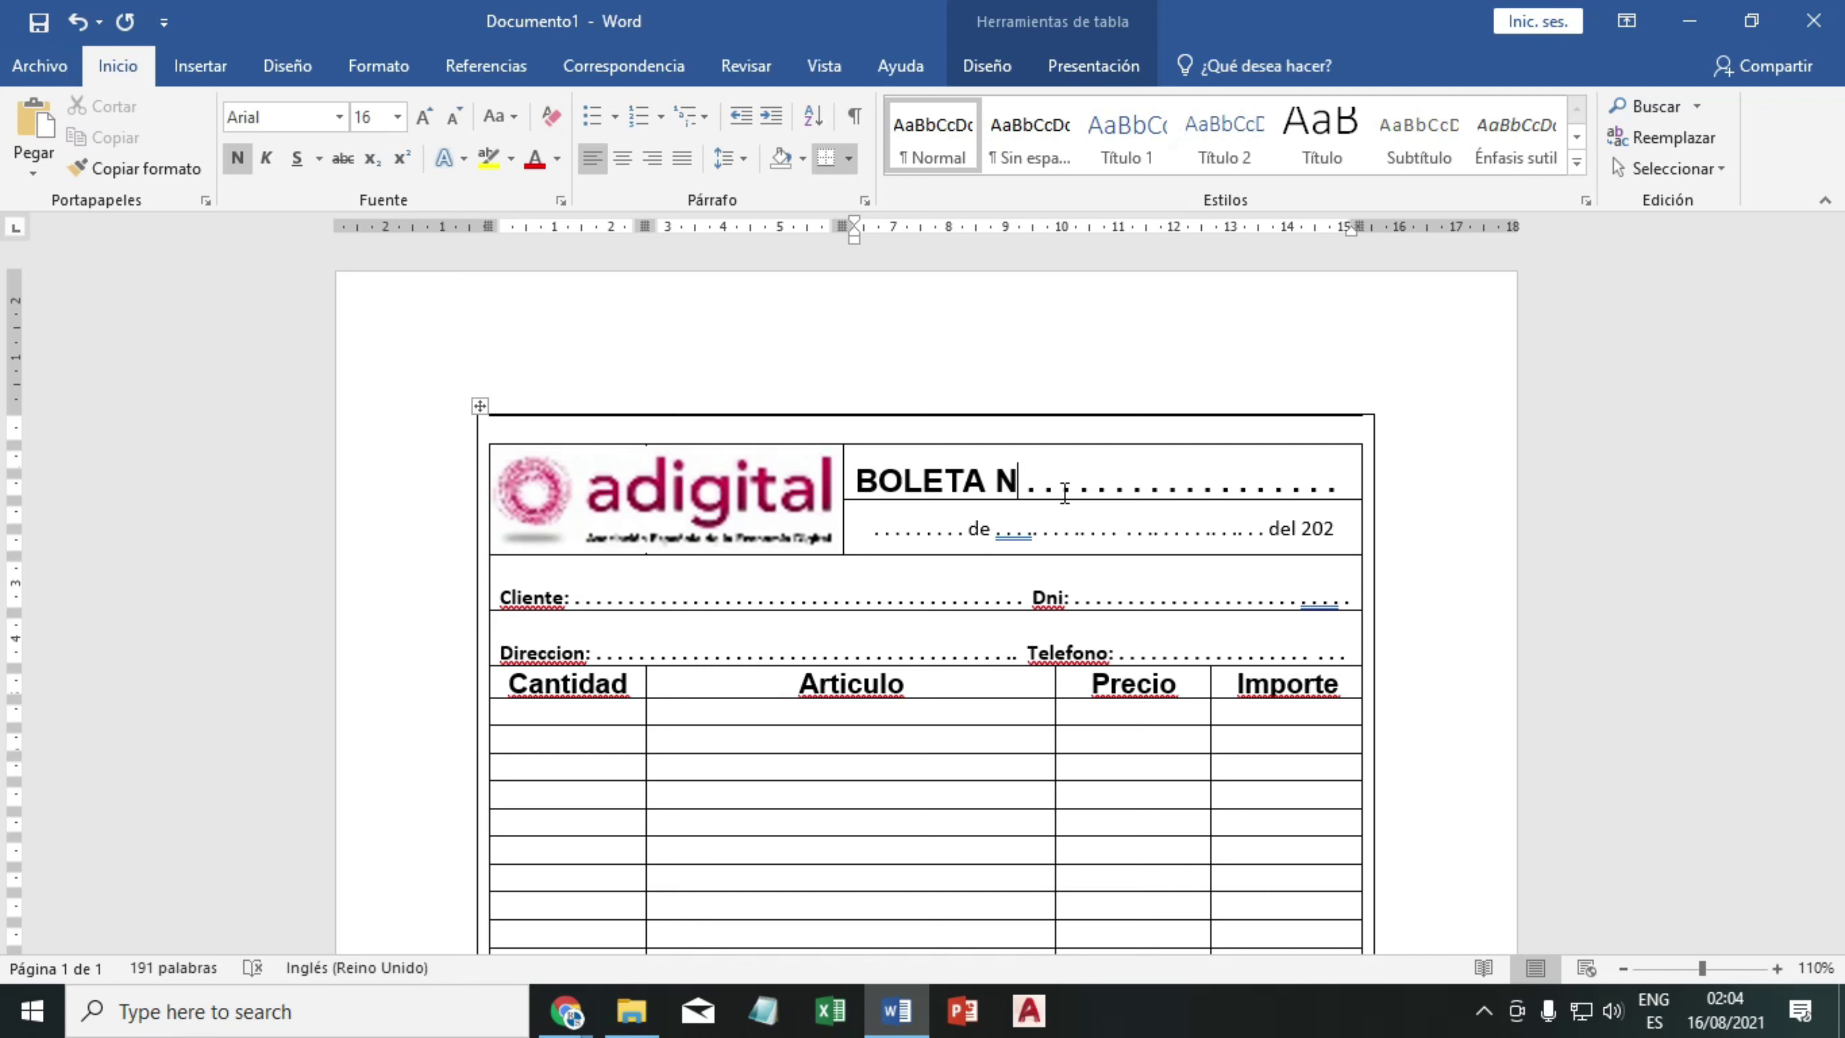
{"action": "type", "text": "º"}
{"action": "key", "text": "alt+Tab"}
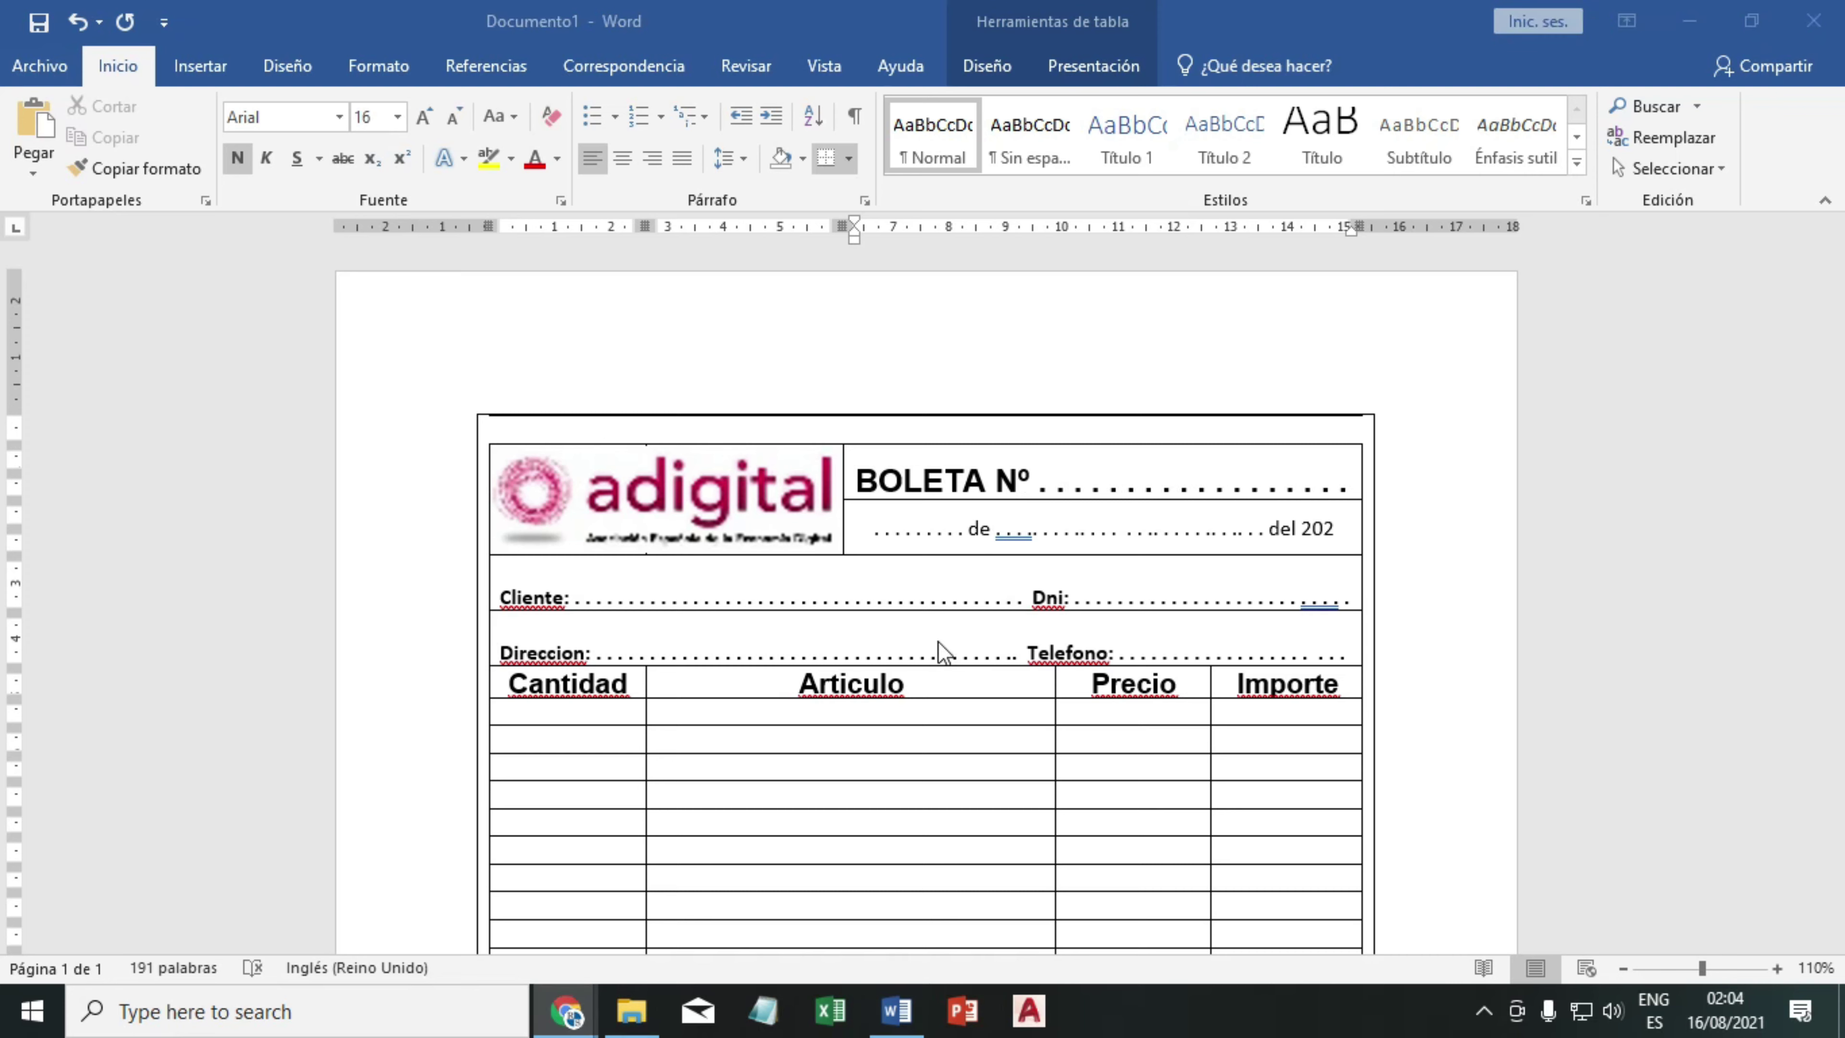
- Return to the invoice table and show the Spanish and United Kingdom keyboard input choices
{"action": "scroll", "coordinate": [1008, 602], "scroll_direction": "down", "scroll_amount": 2}
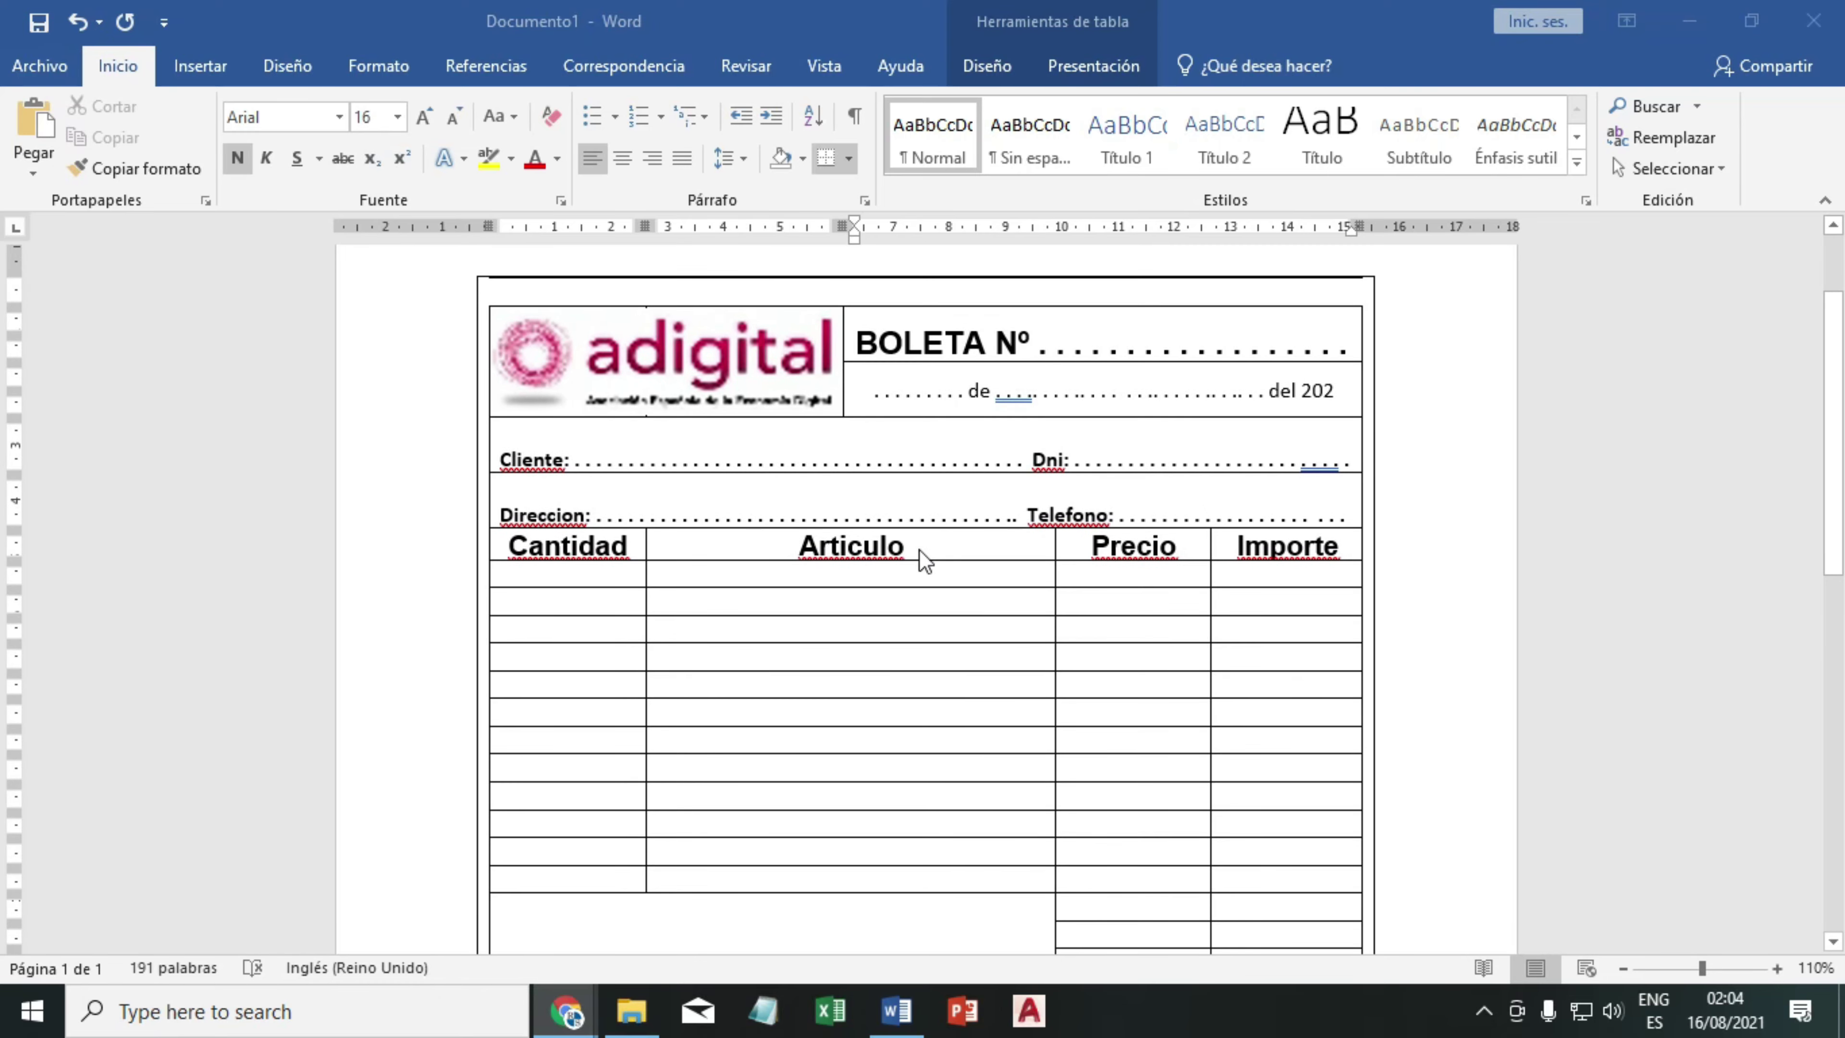
{"action": "left_click", "coordinate": [1057, 518]}
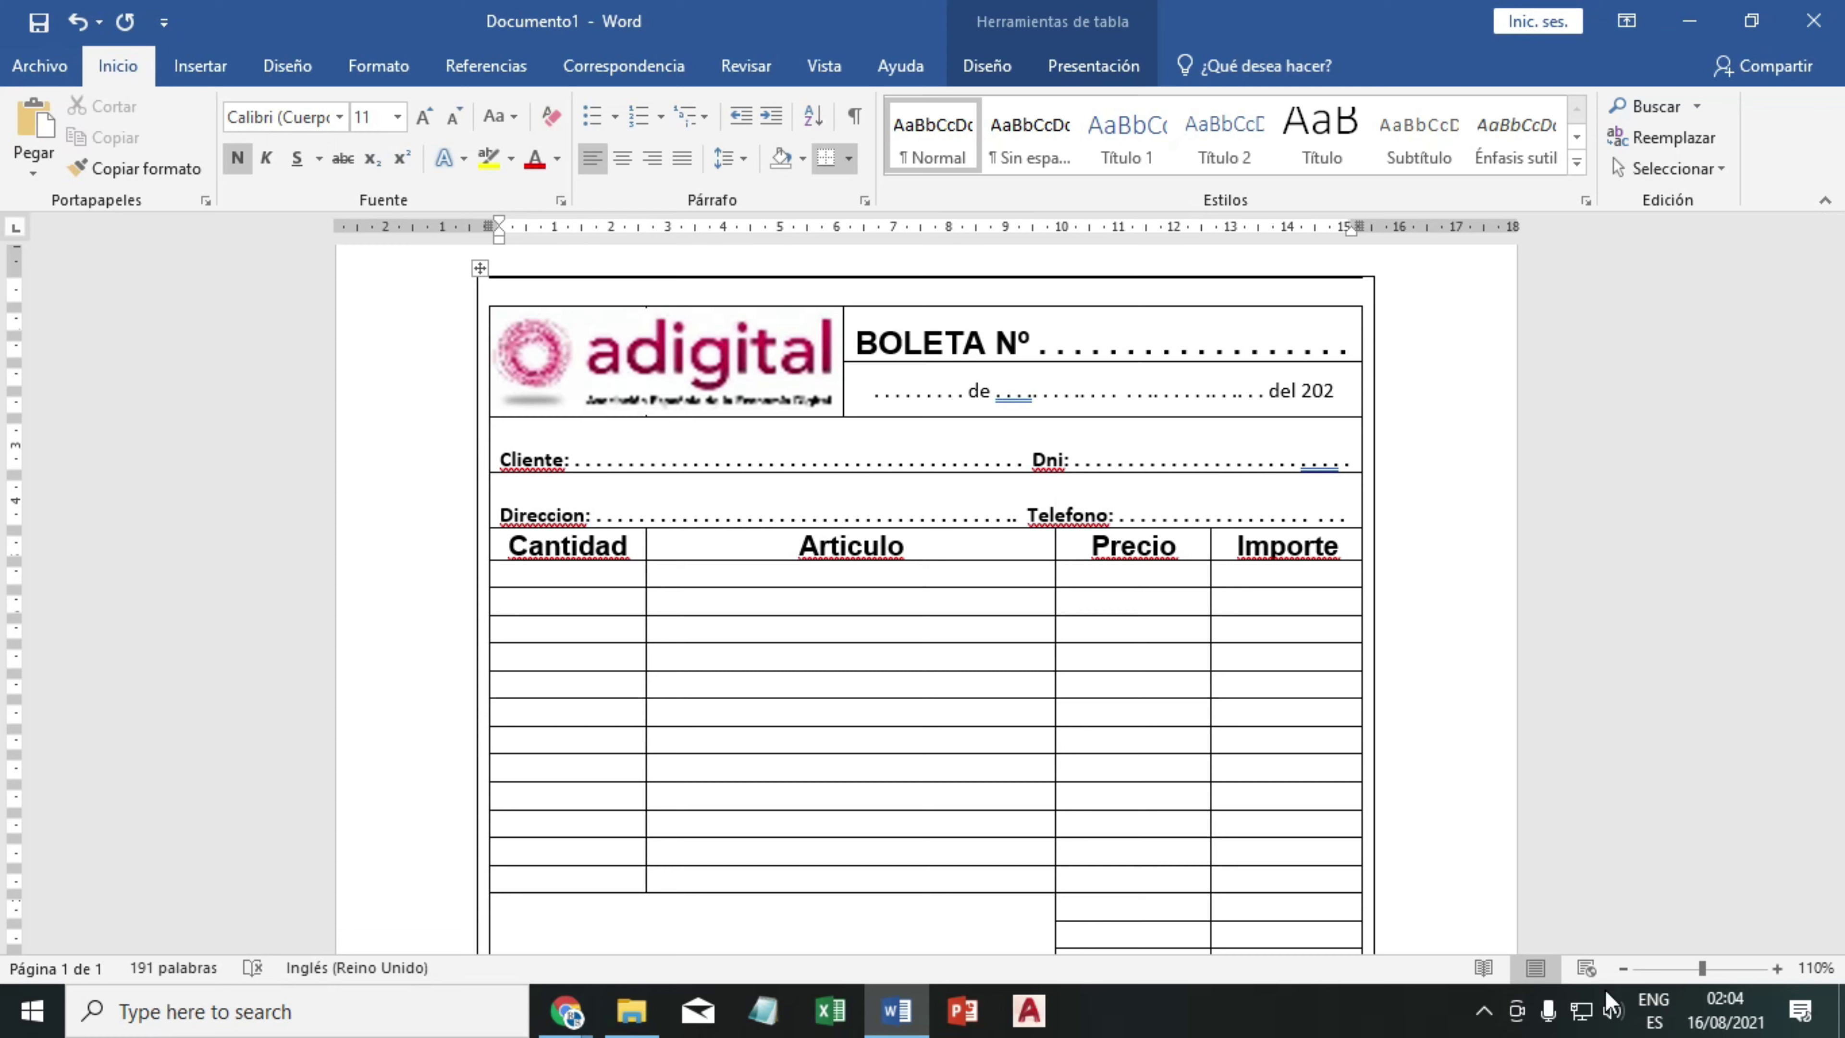
{"action": "left_click", "coordinate": [1654, 1011]}
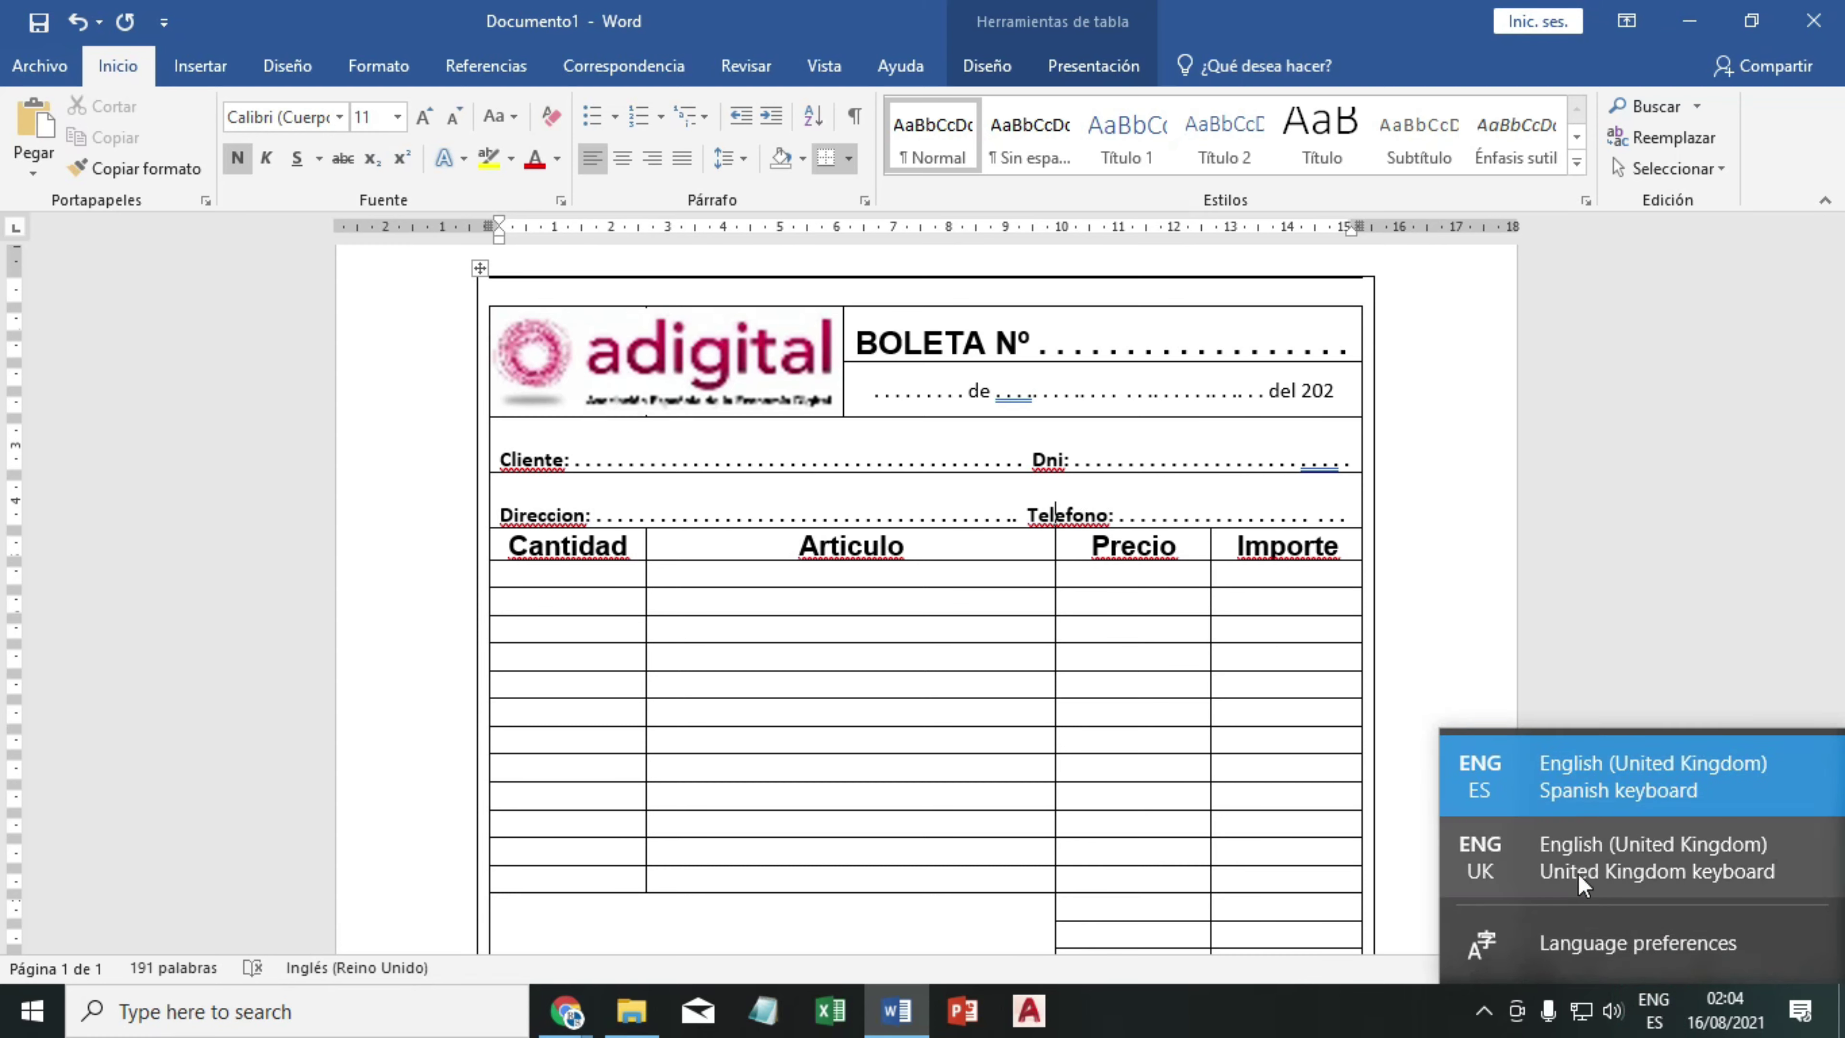
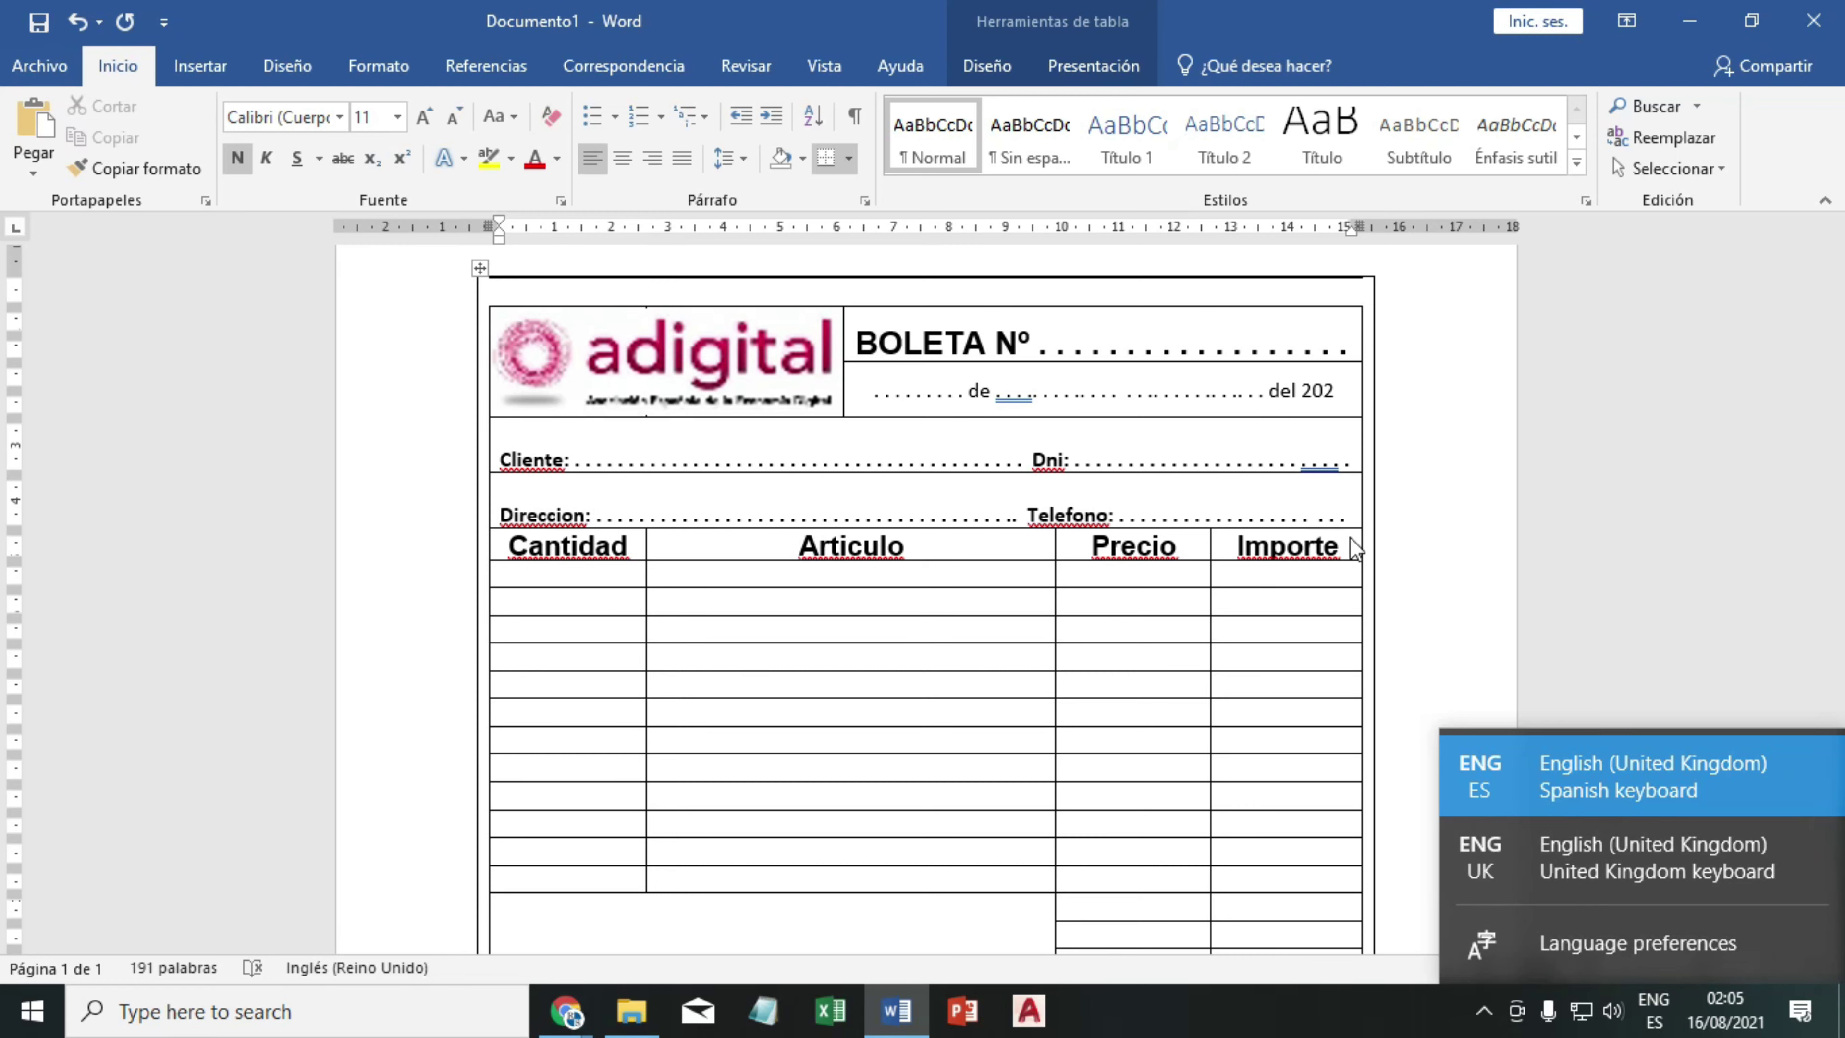
- Select the Cliente and Direccion rows and enlarge their text to 12 point
{"action": "left_click", "coordinate": [1648, 540]}
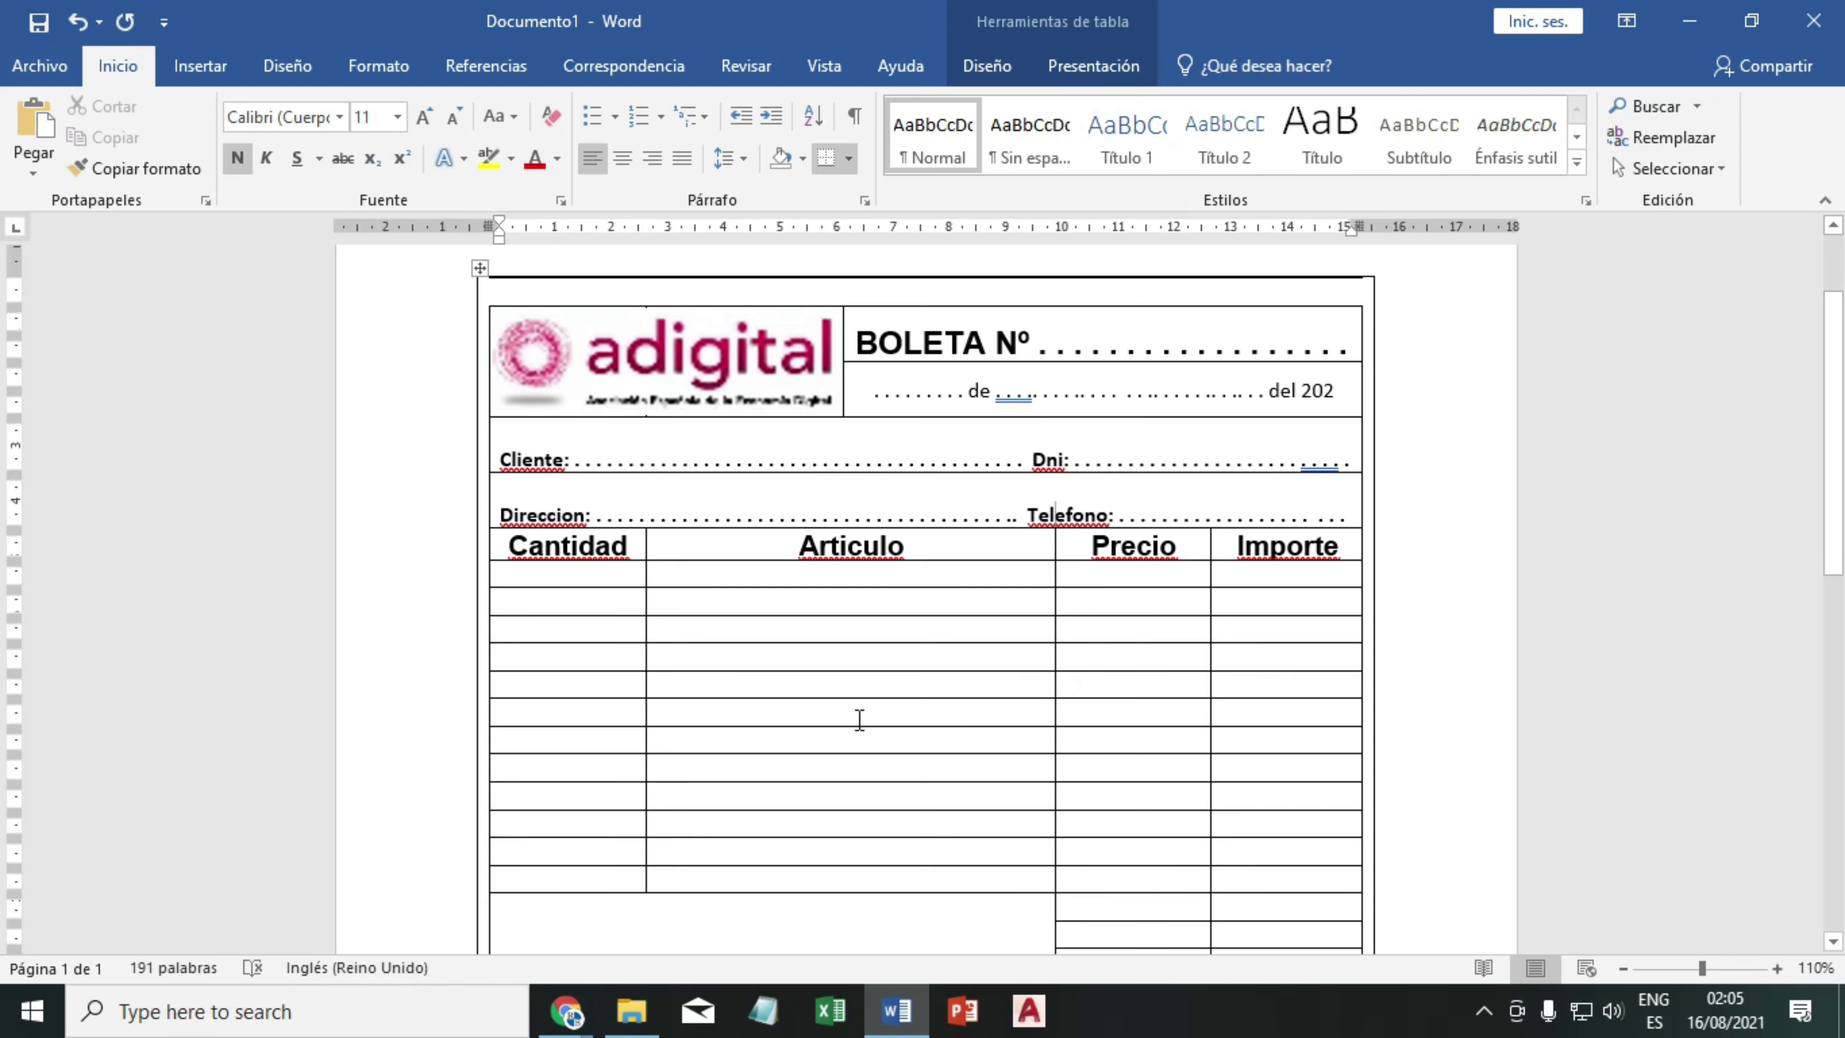
{"action": "scroll", "coordinate": [859, 720], "scroll_direction": "down", "scroll_amount": 3}
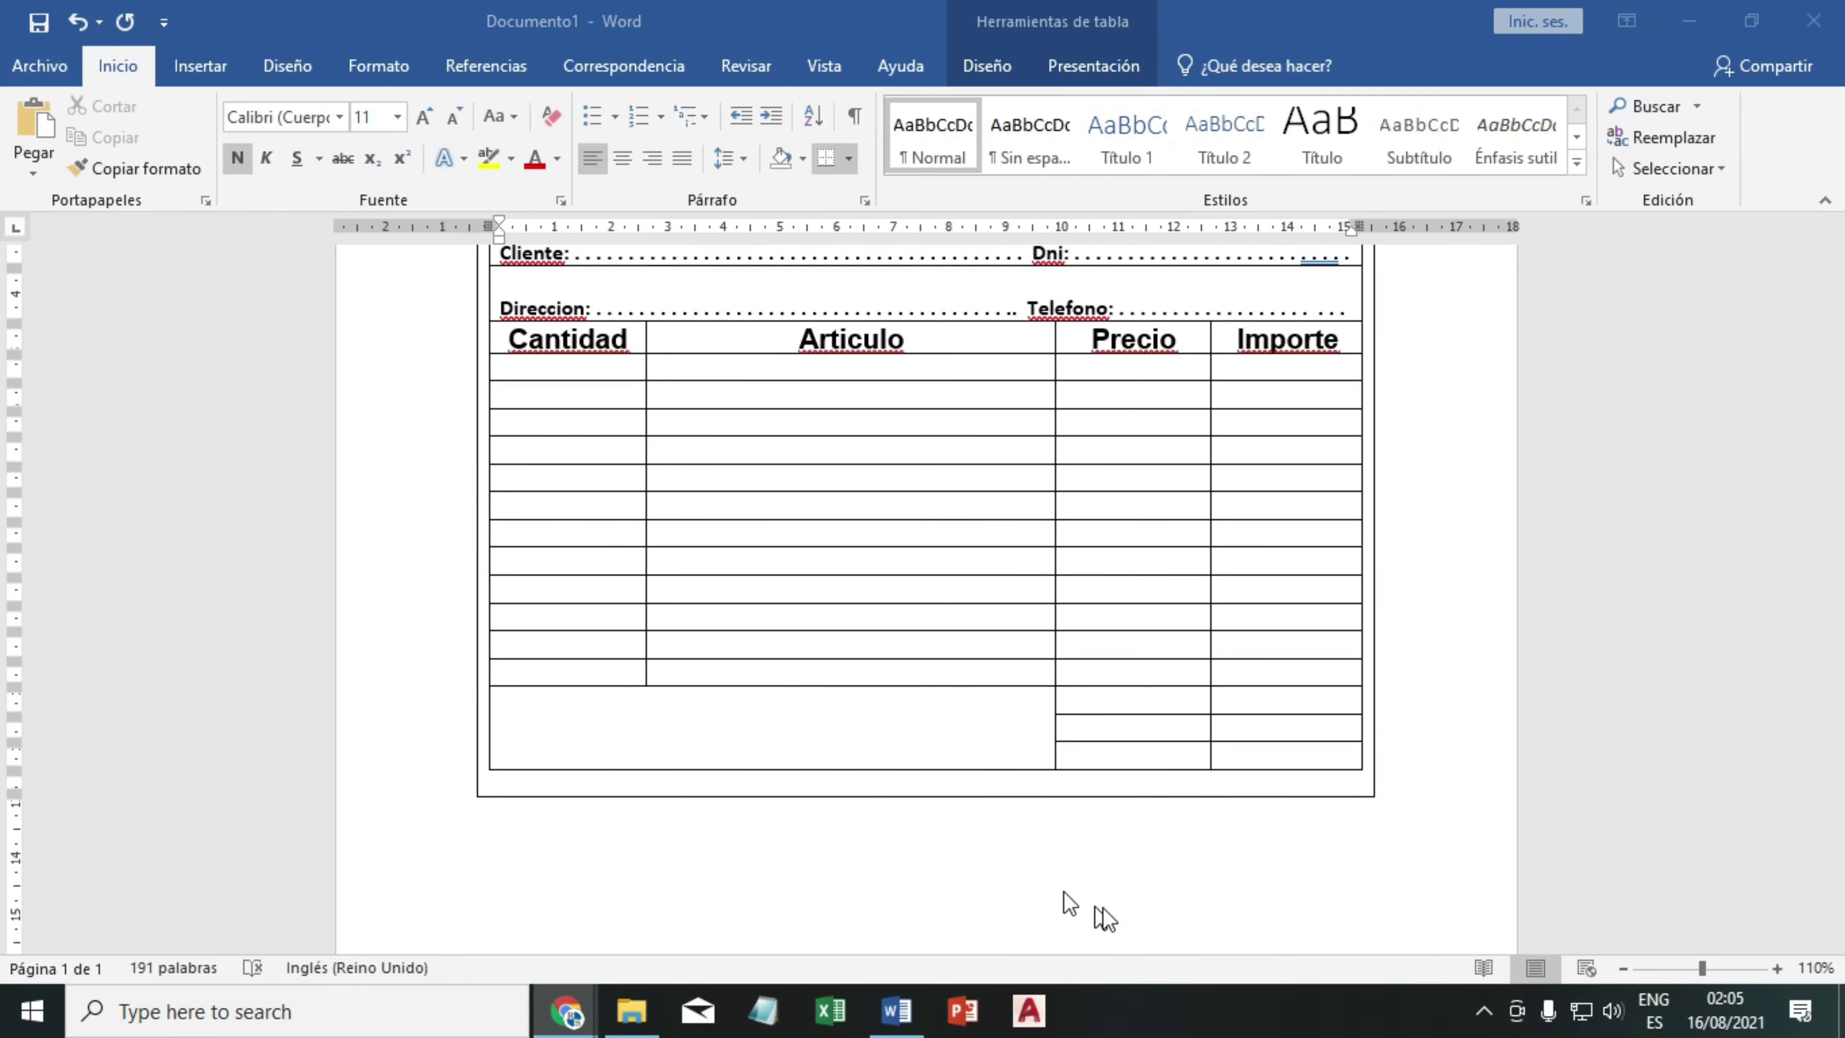
{"action": "scroll", "coordinate": [809, 452], "scroll_direction": "up", "scroll_amount": 3}
{"action": "left_click", "coordinate": [808, 453]}
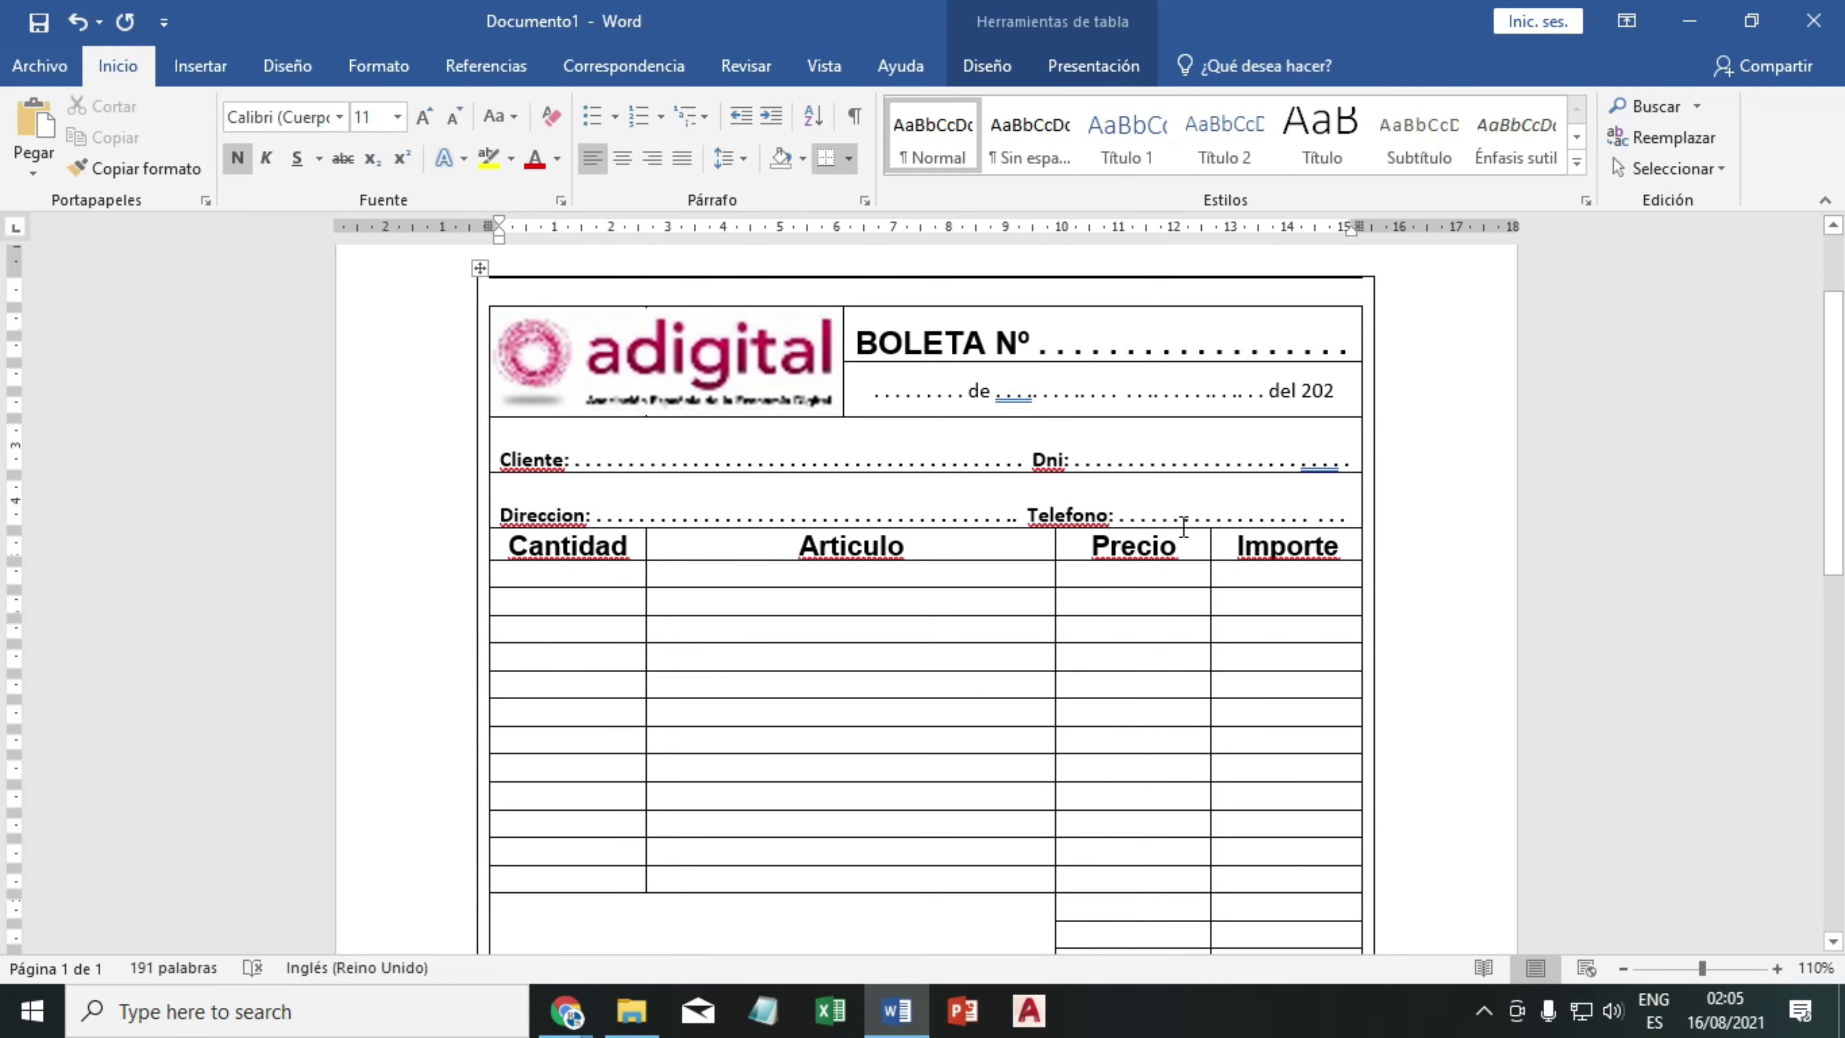
{"action": "left_click_drag", "start_coordinate": [1349, 524], "coordinate": [501, 451]}
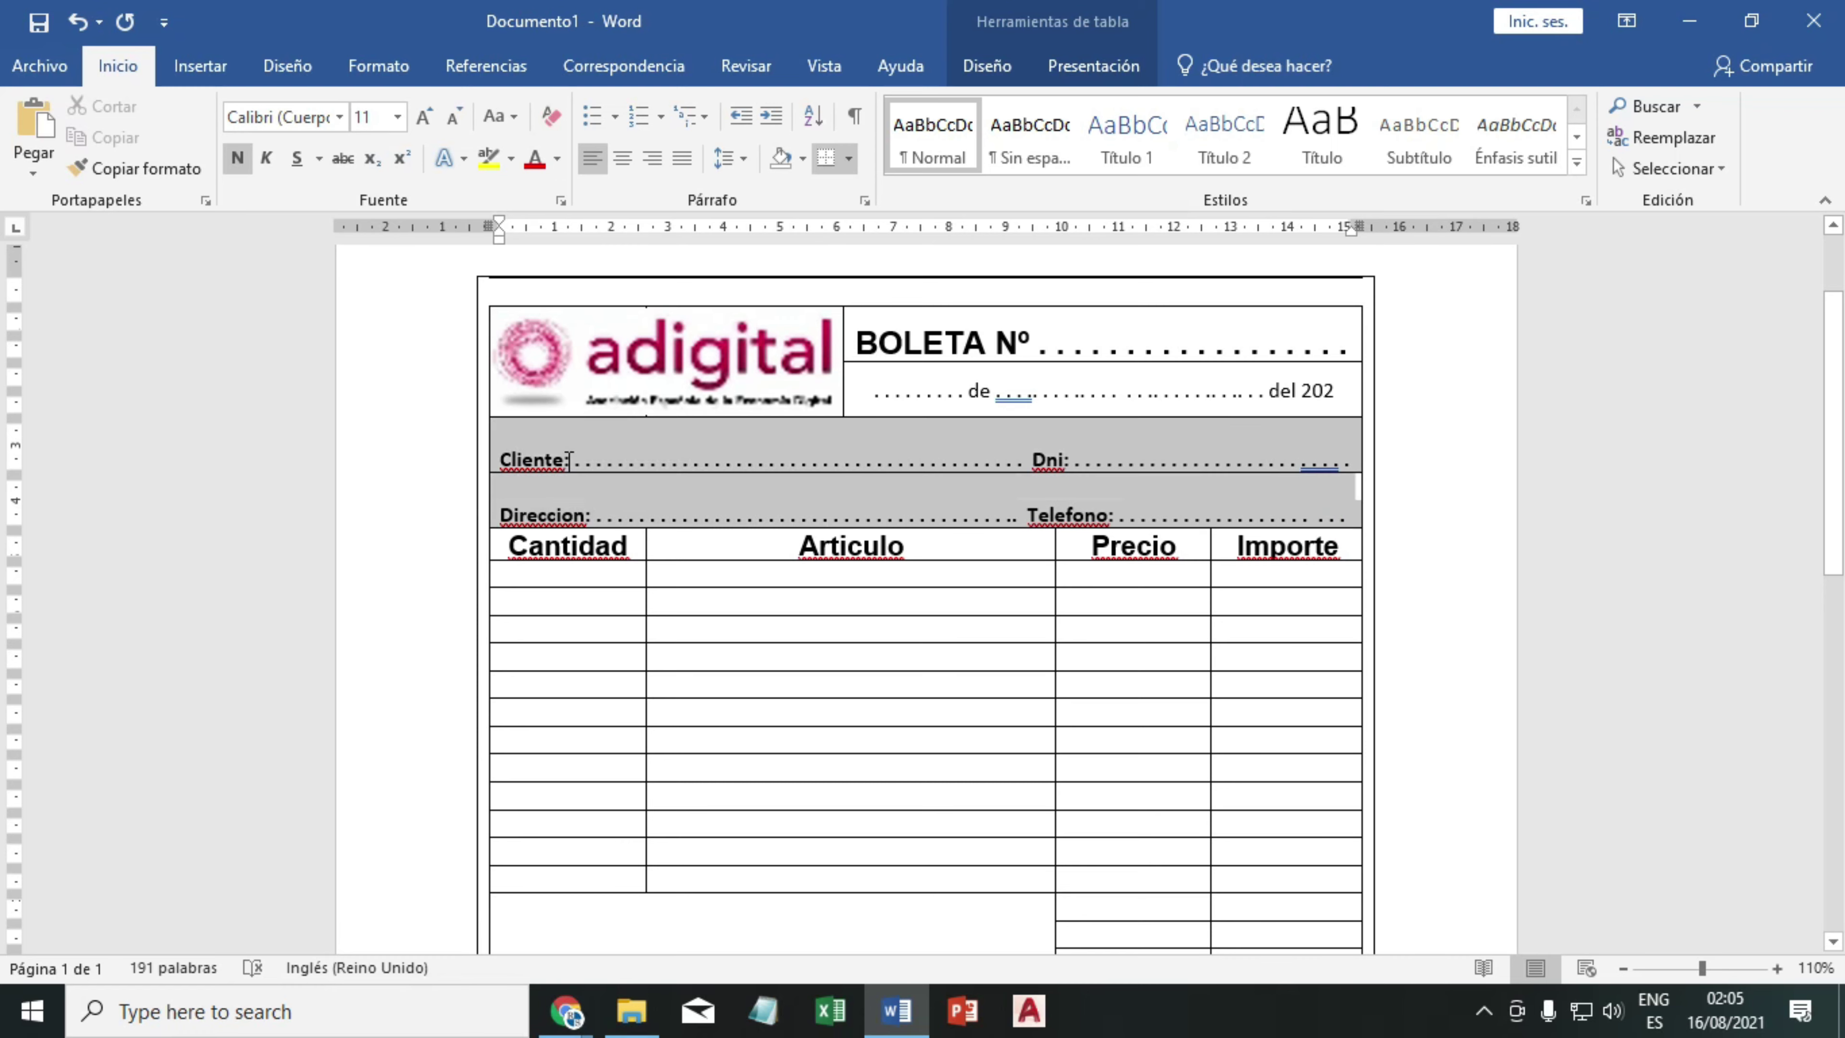
{"action": "left_click", "coordinate": [426, 118]}
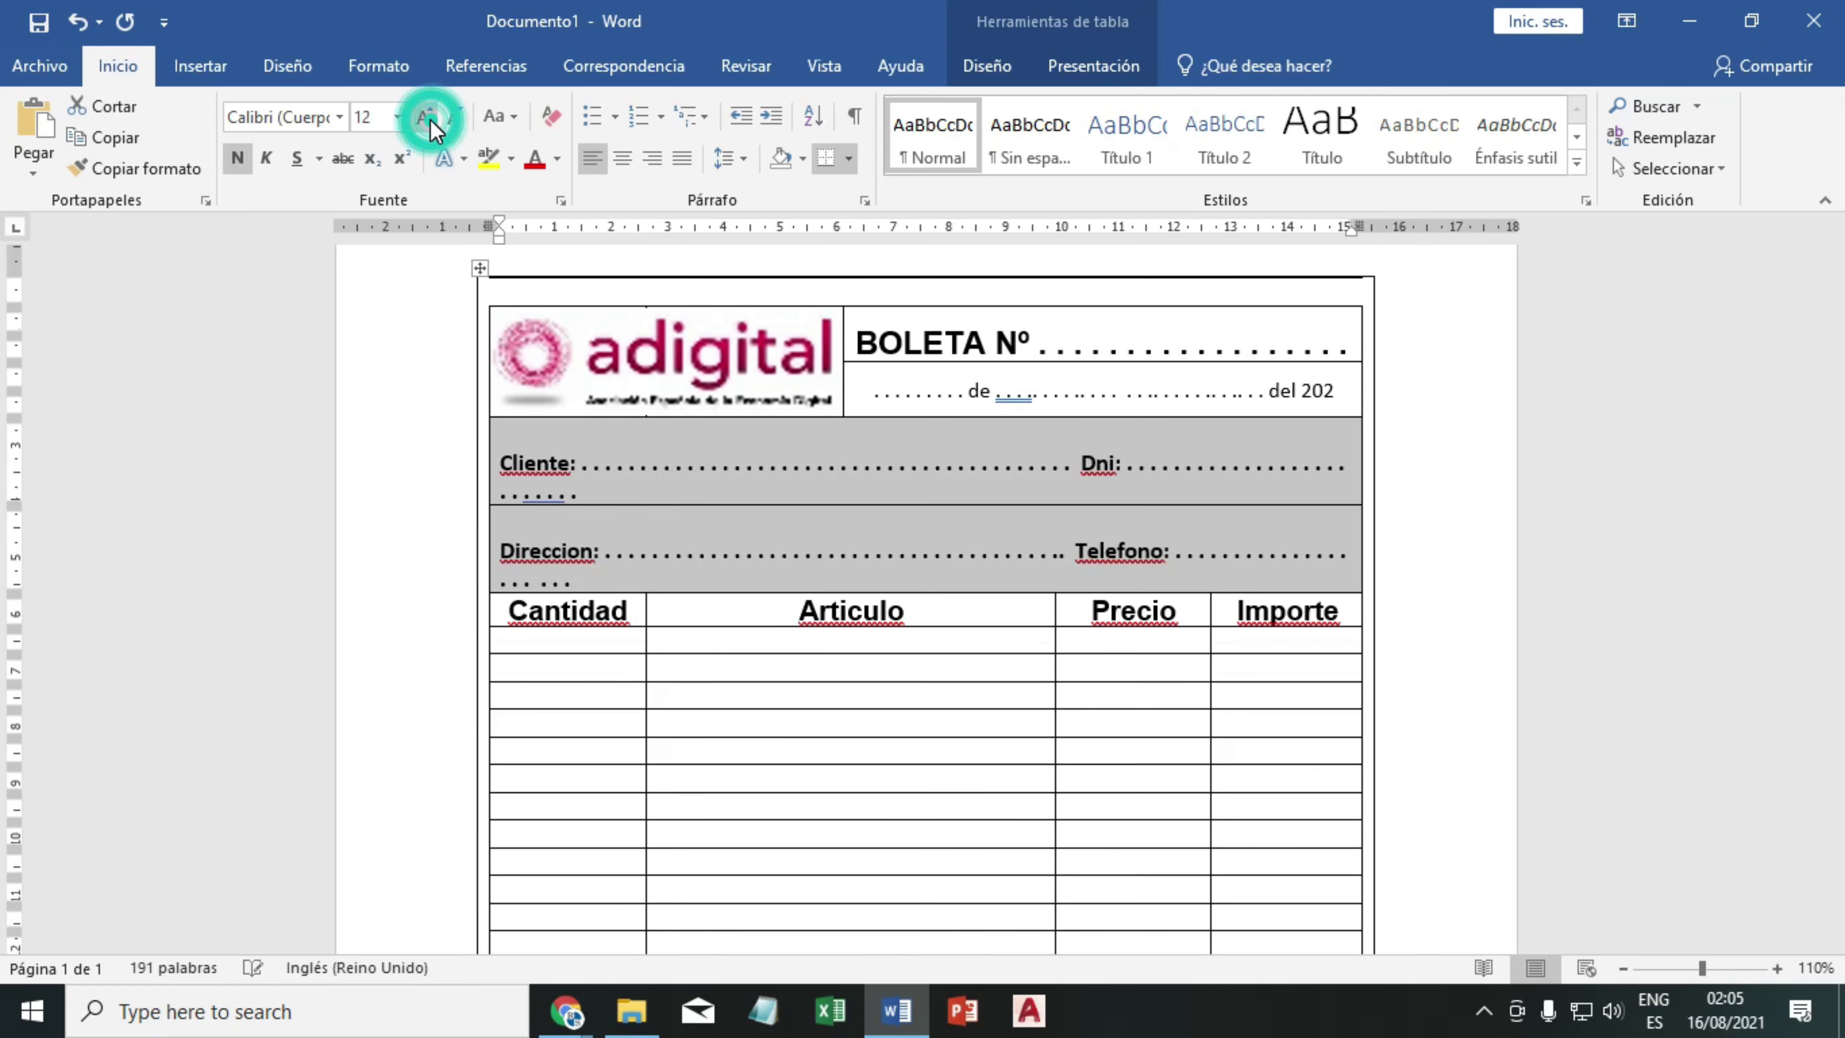
- Set the selected rows to Arial, keep Bold on, and grow the size to 16 point
{"action": "left_click", "coordinate": [259, 116]}
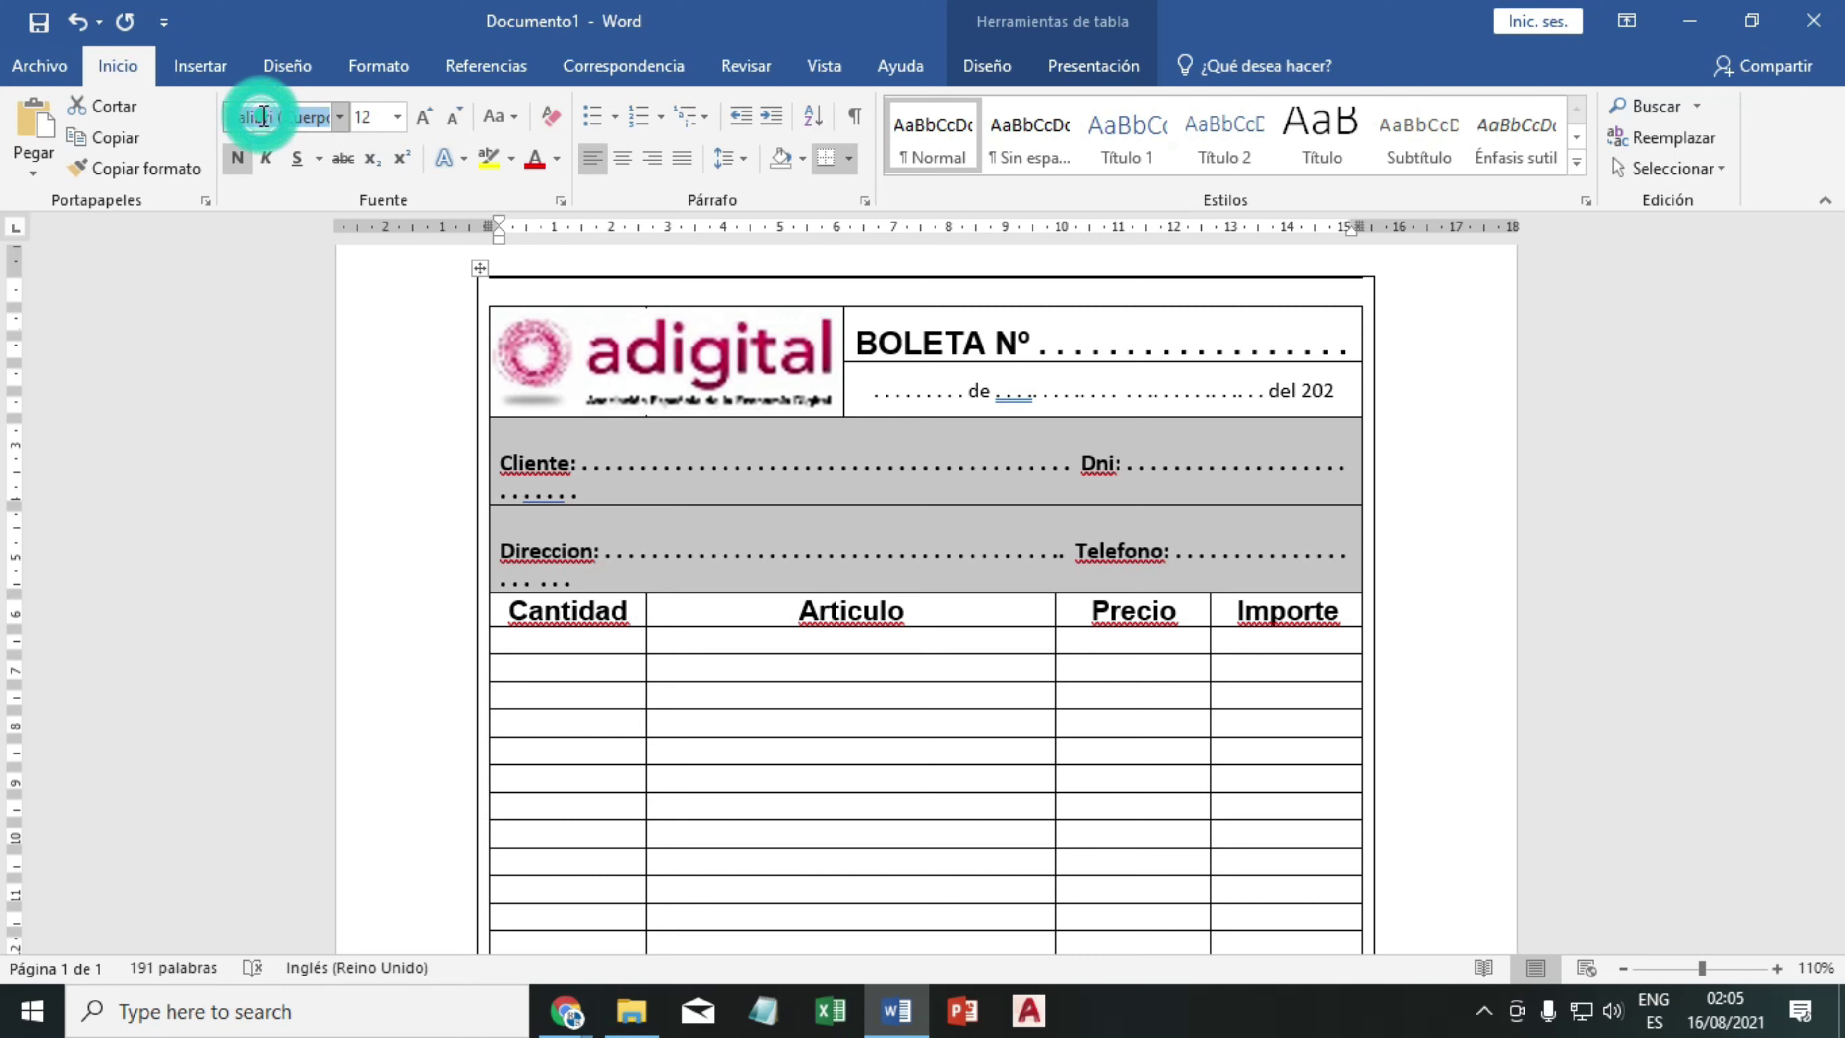
{"action": "type", "text": "Arial"}
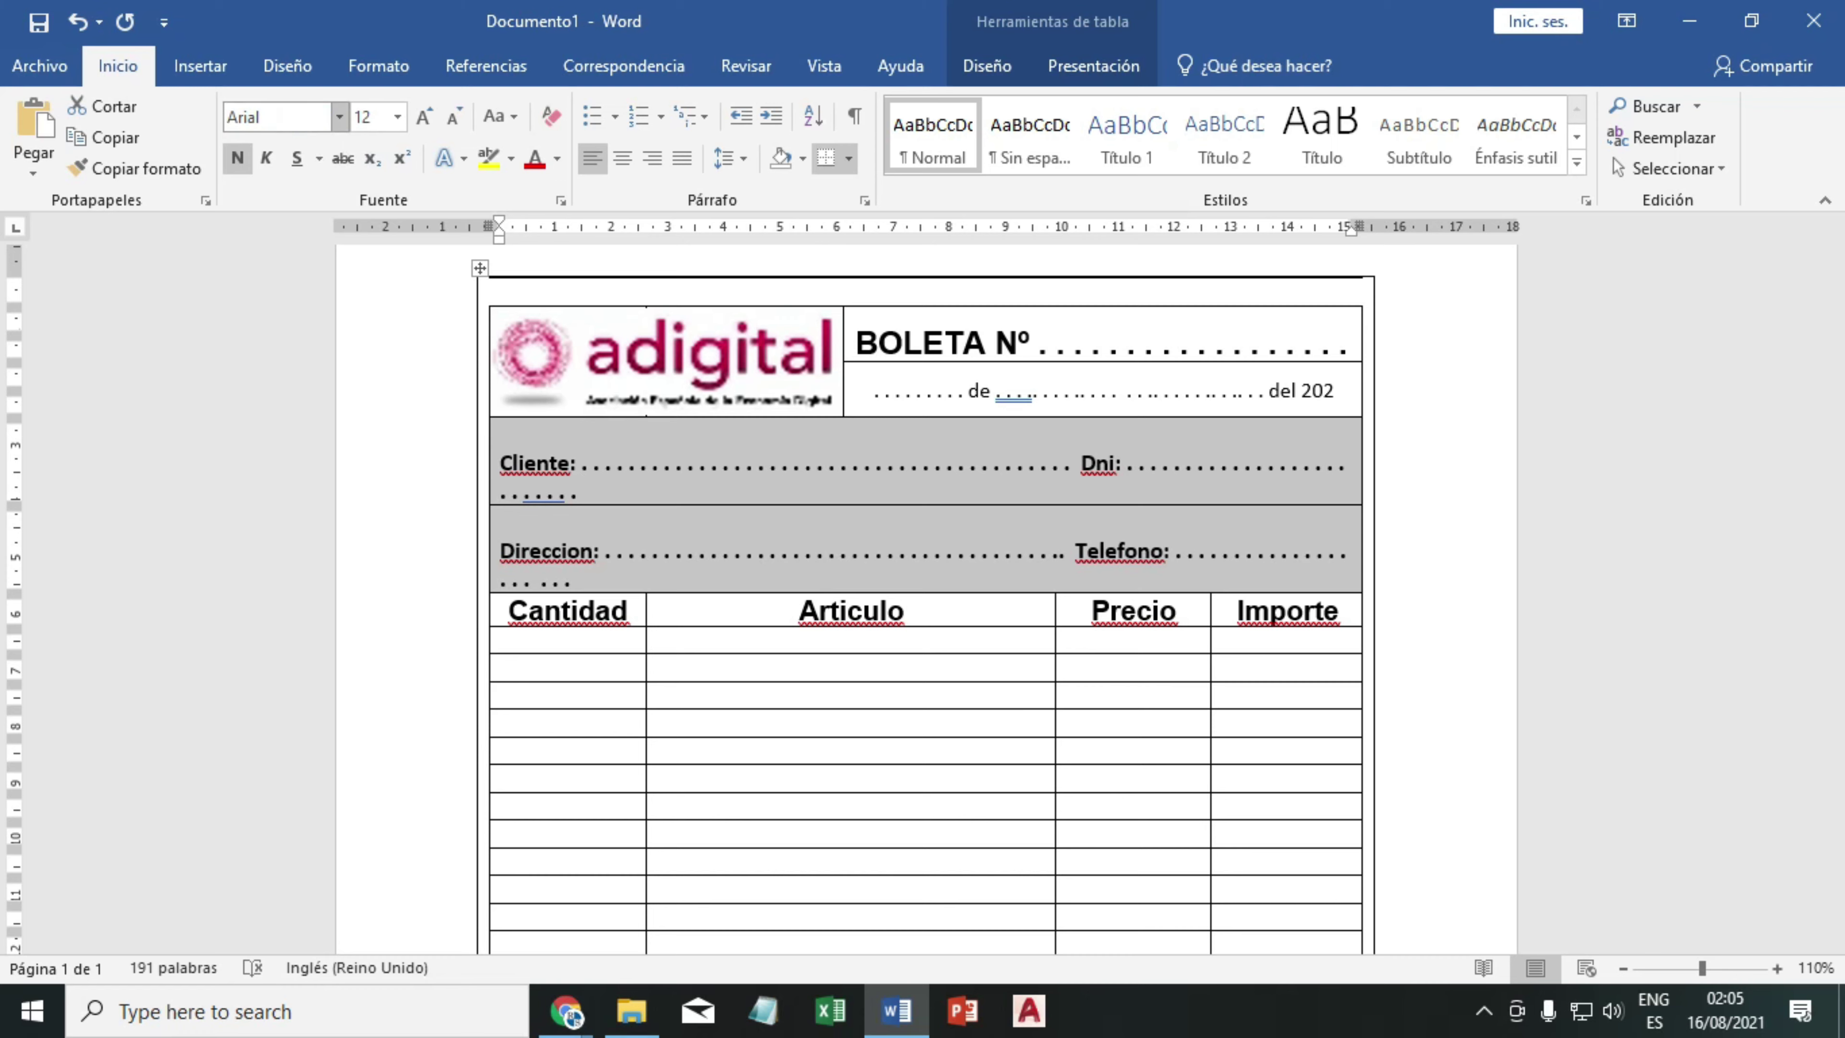
{"action": "key", "text": "Return"}
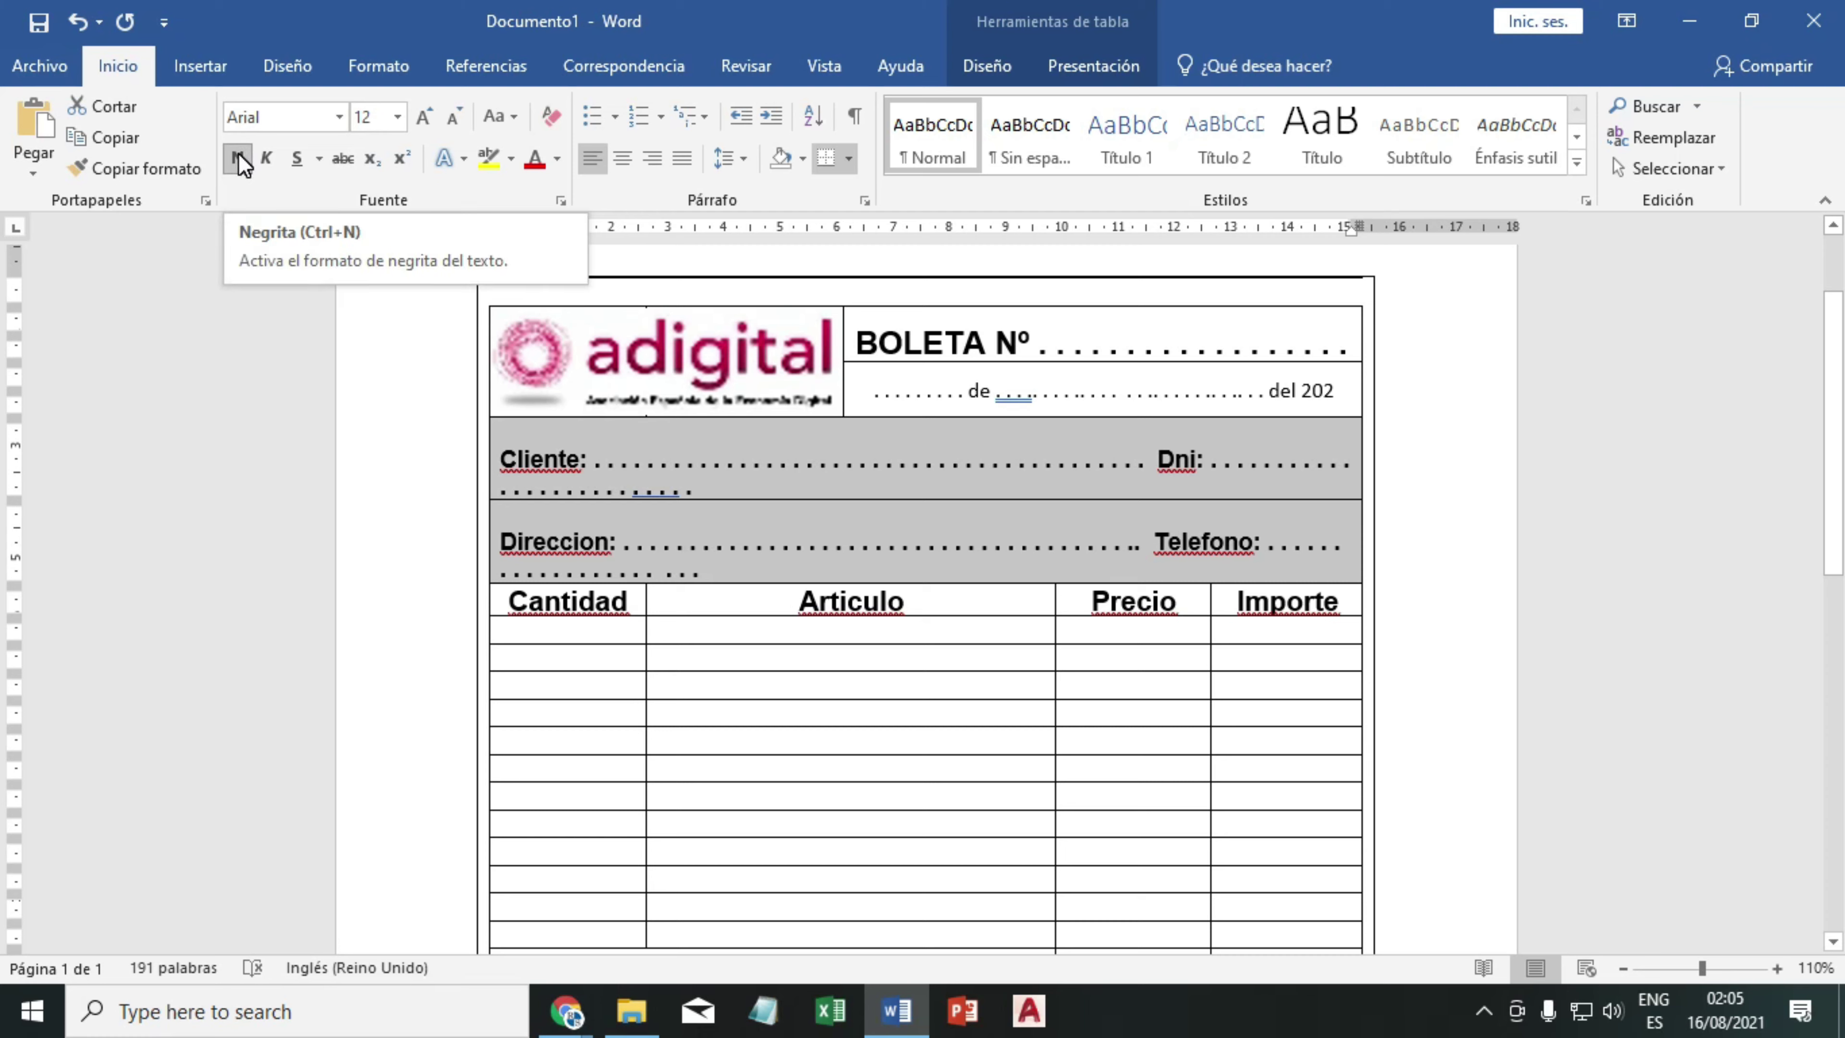
{"action": "left_click", "coordinate": [240, 158]}
{"action": "left_click", "coordinate": [240, 158]}
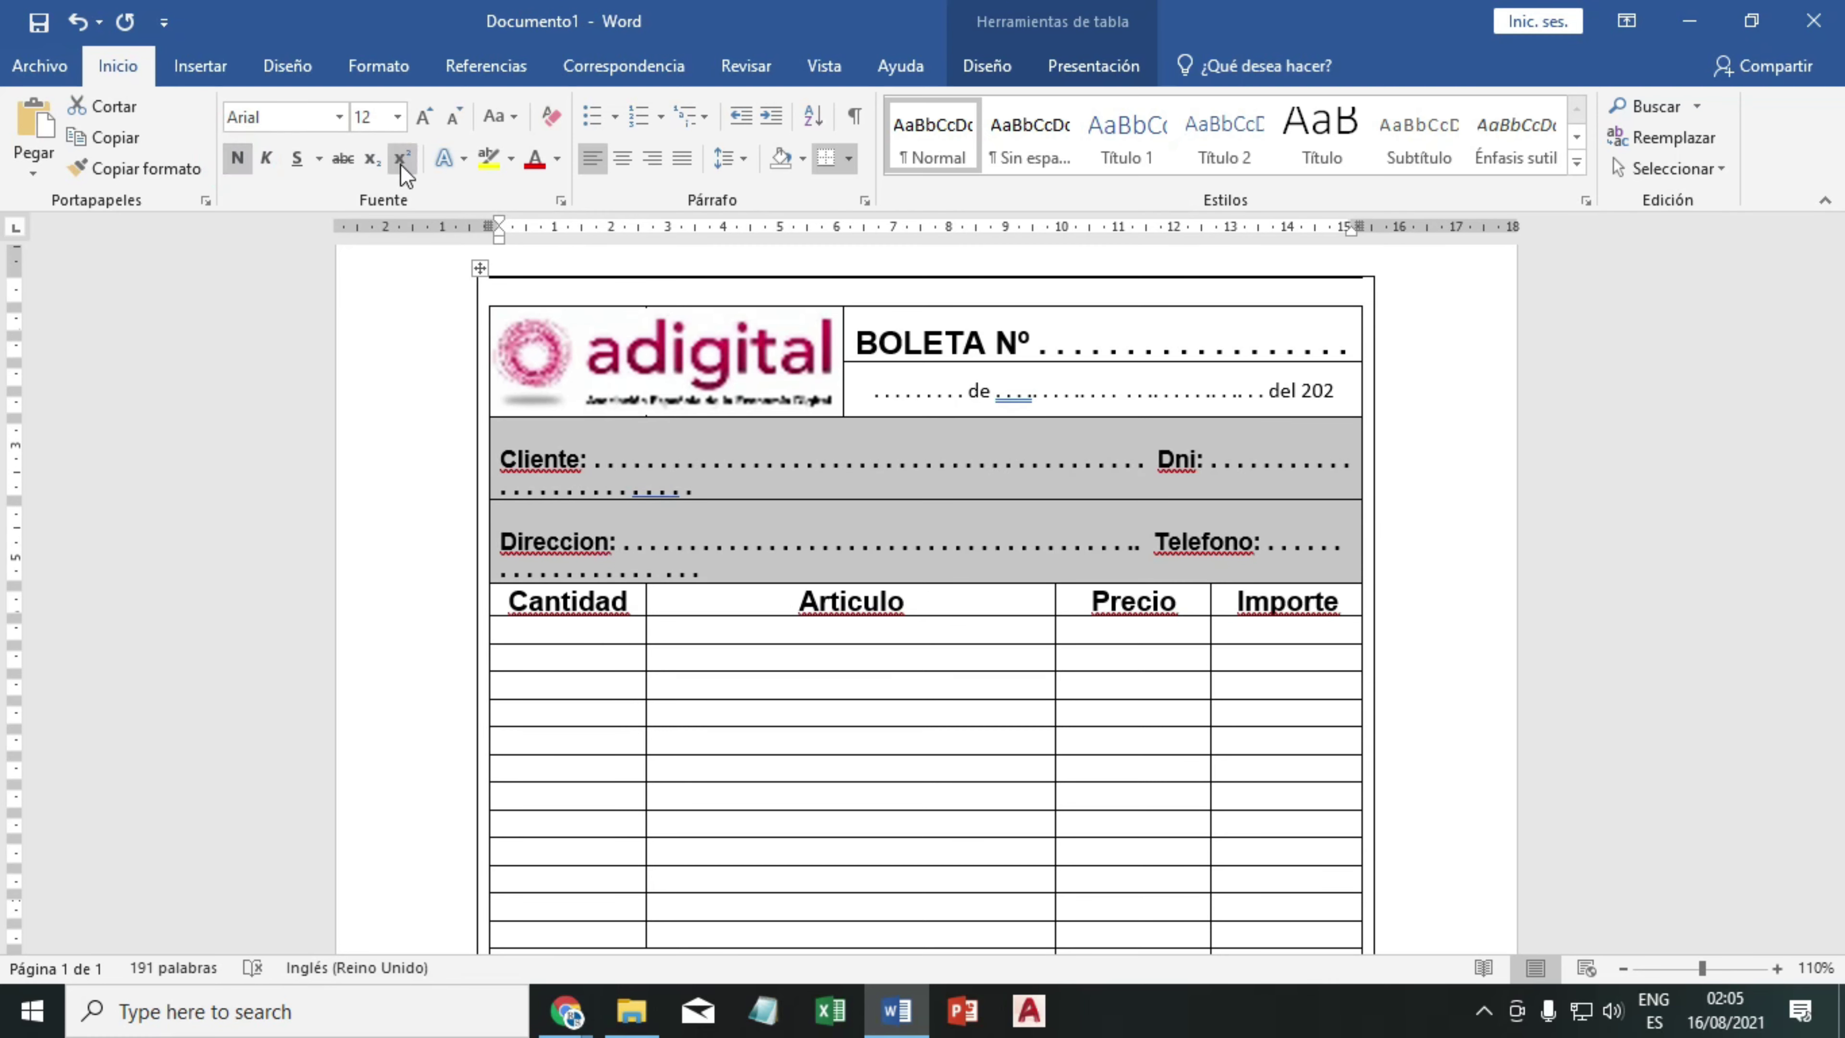
{"action": "left_click", "coordinate": [424, 119]}
{"action": "left_click", "coordinate": [423, 119]}
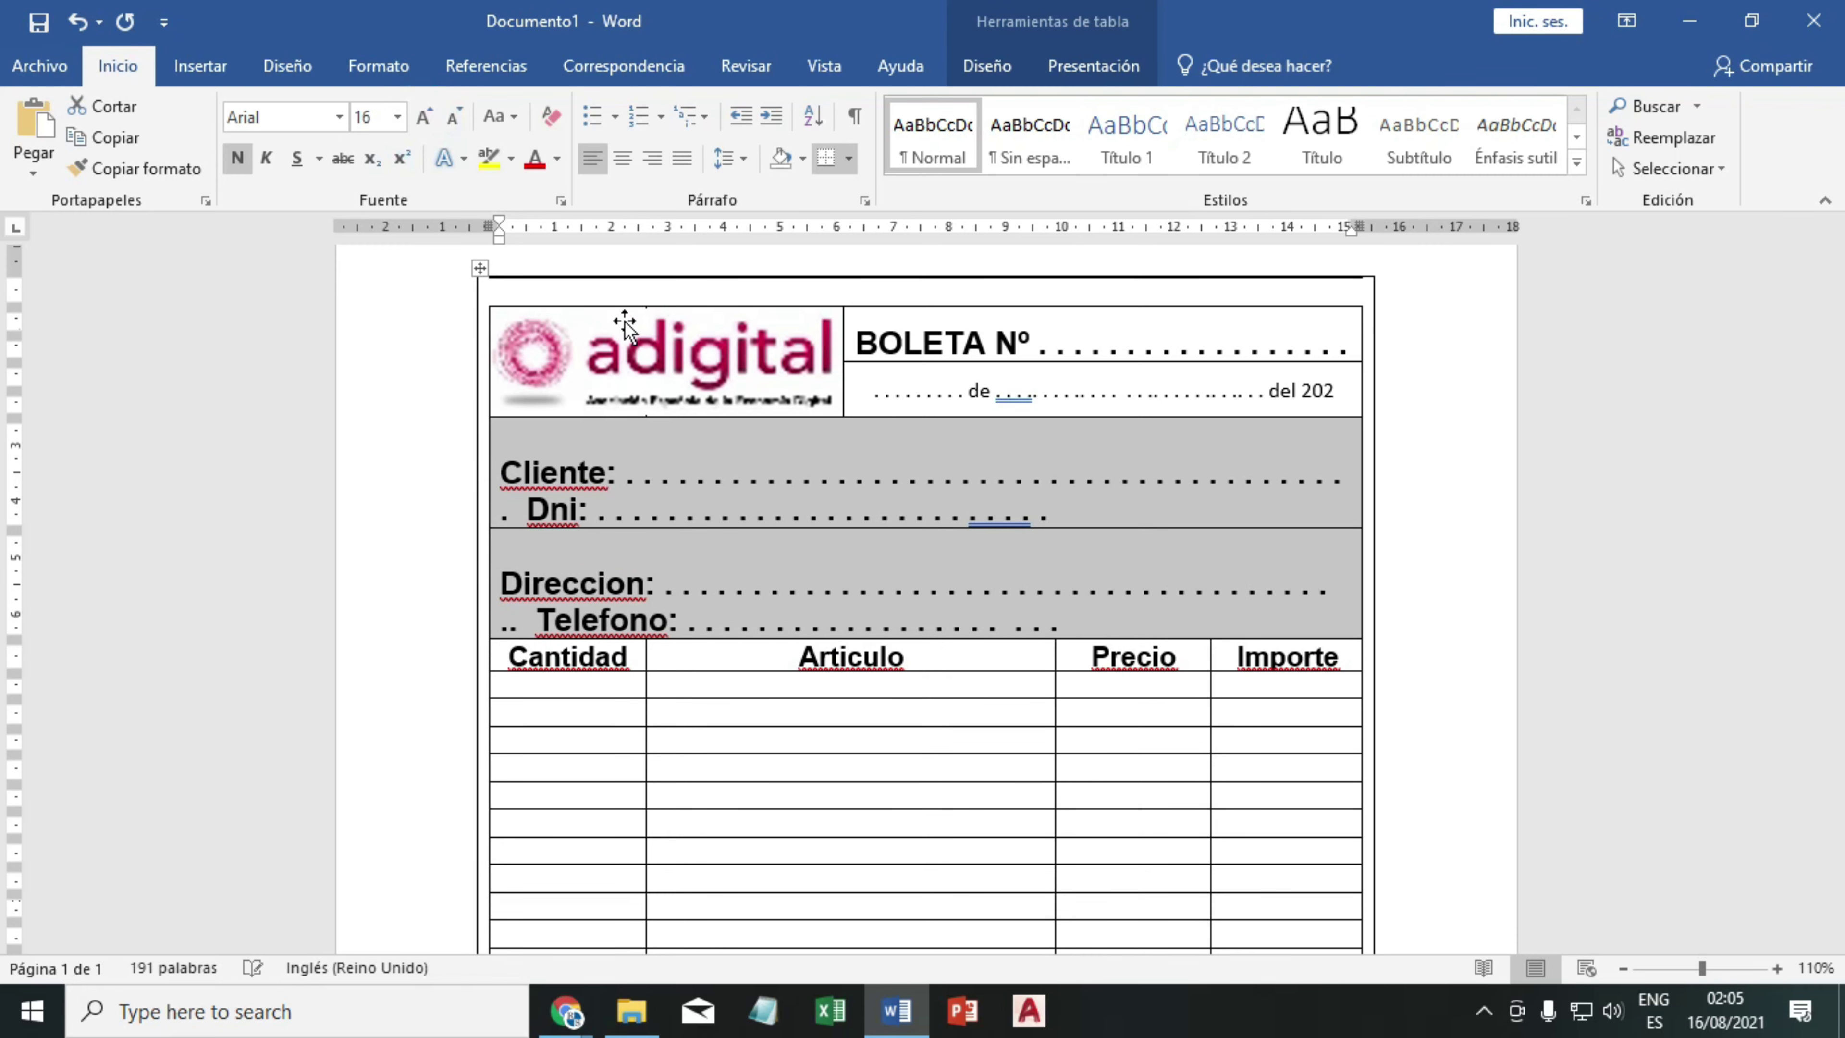
{"action": "left_click", "coordinate": [758, 476]}
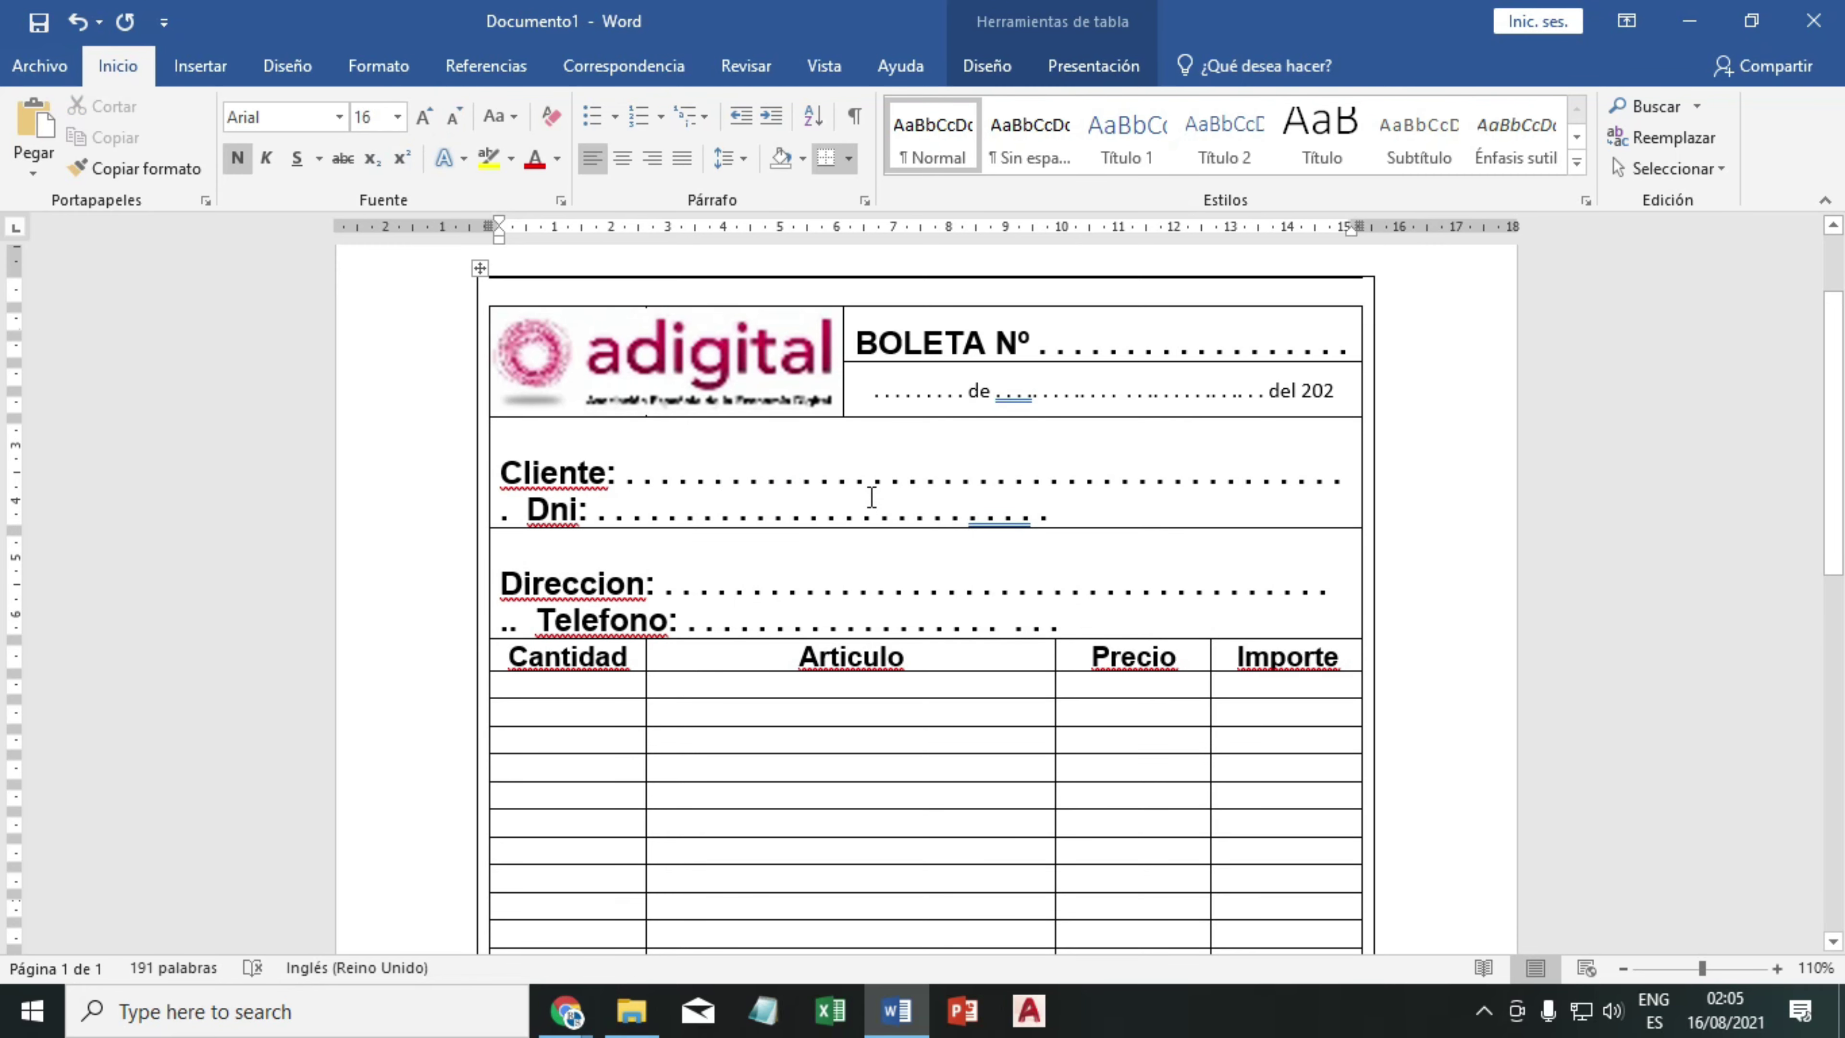
- Delete surplus dots after Cliente so Dni moves up onto the same line
{"action": "key", "text": "Delete"}
{"action": "key", "text": "Delete"}
{"action": "key", "text": "Delete"}
{"action": "key", "text": "Delete"}
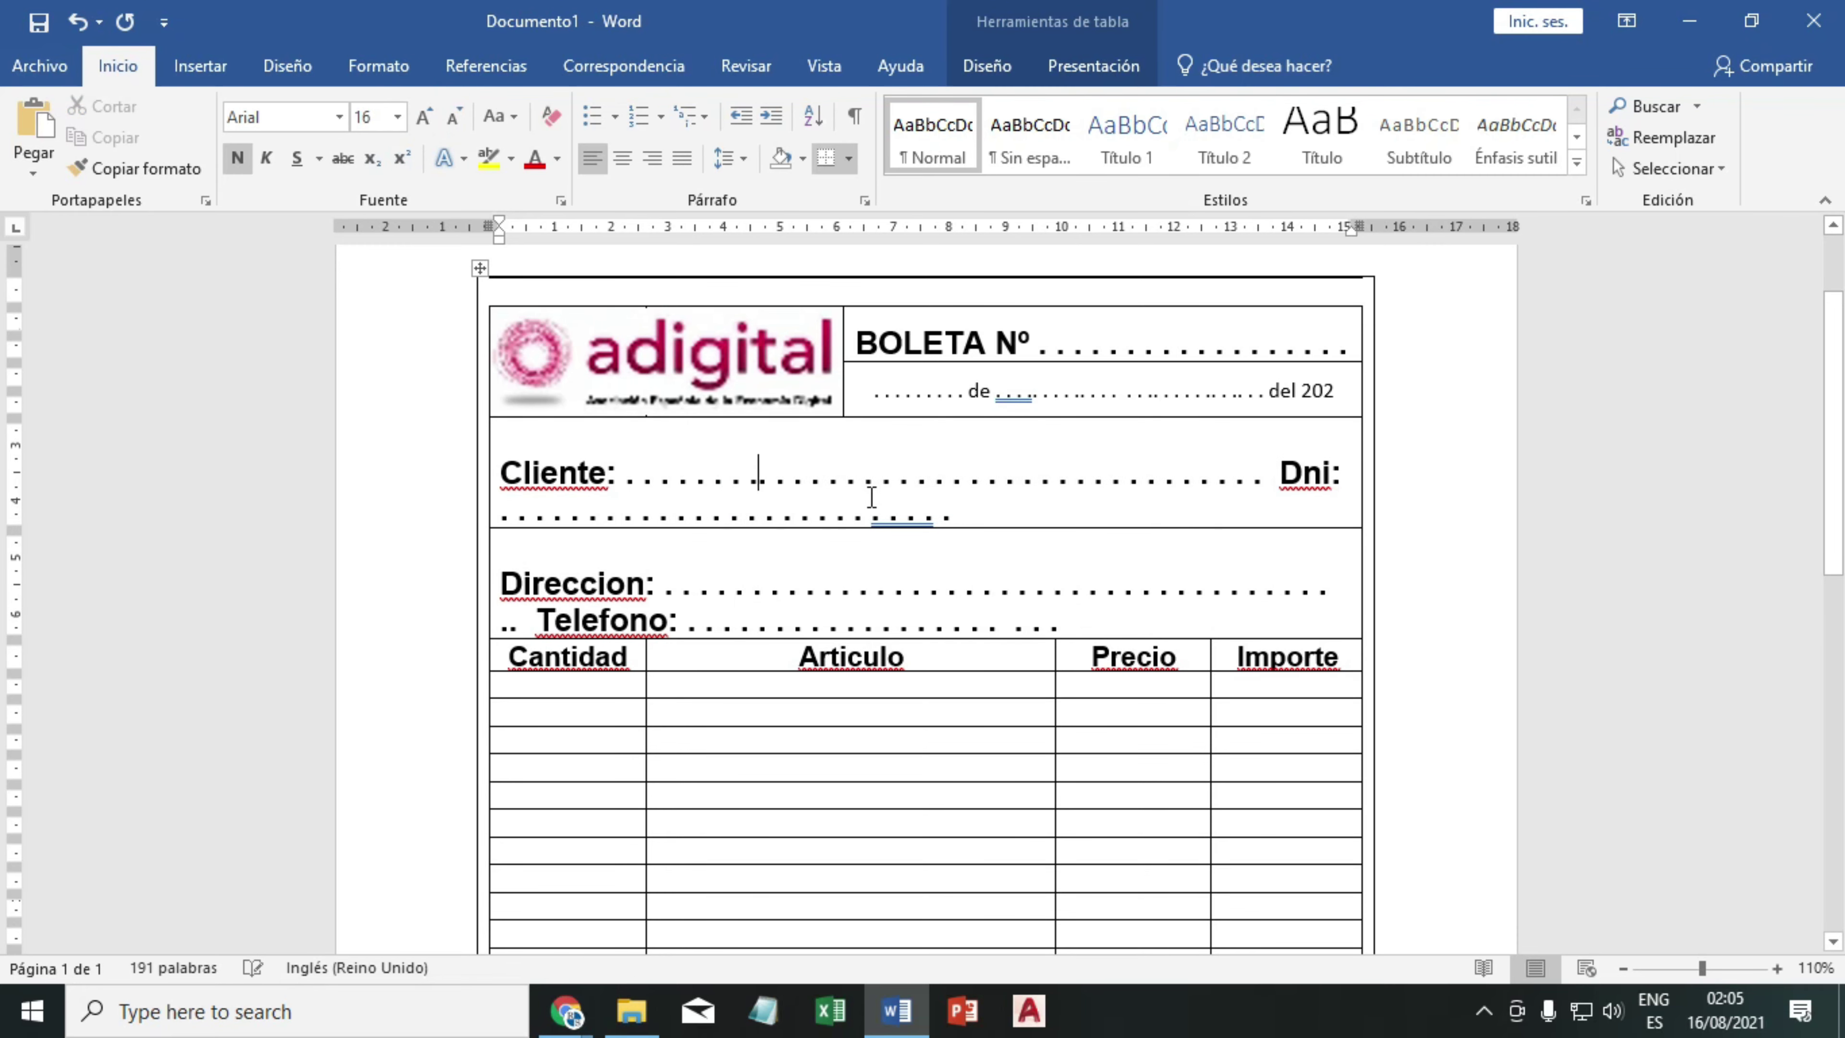
{"action": "key", "text": "Delete"}
{"action": "key", "text": "Delete"}
{"action": "key", "text": "Delete"}
{"action": "key", "text": "Delete"}
{"action": "key", "text": "Delete"}
{"action": "key", "text": "Delete"}
{"action": "key", "text": "Delete"}
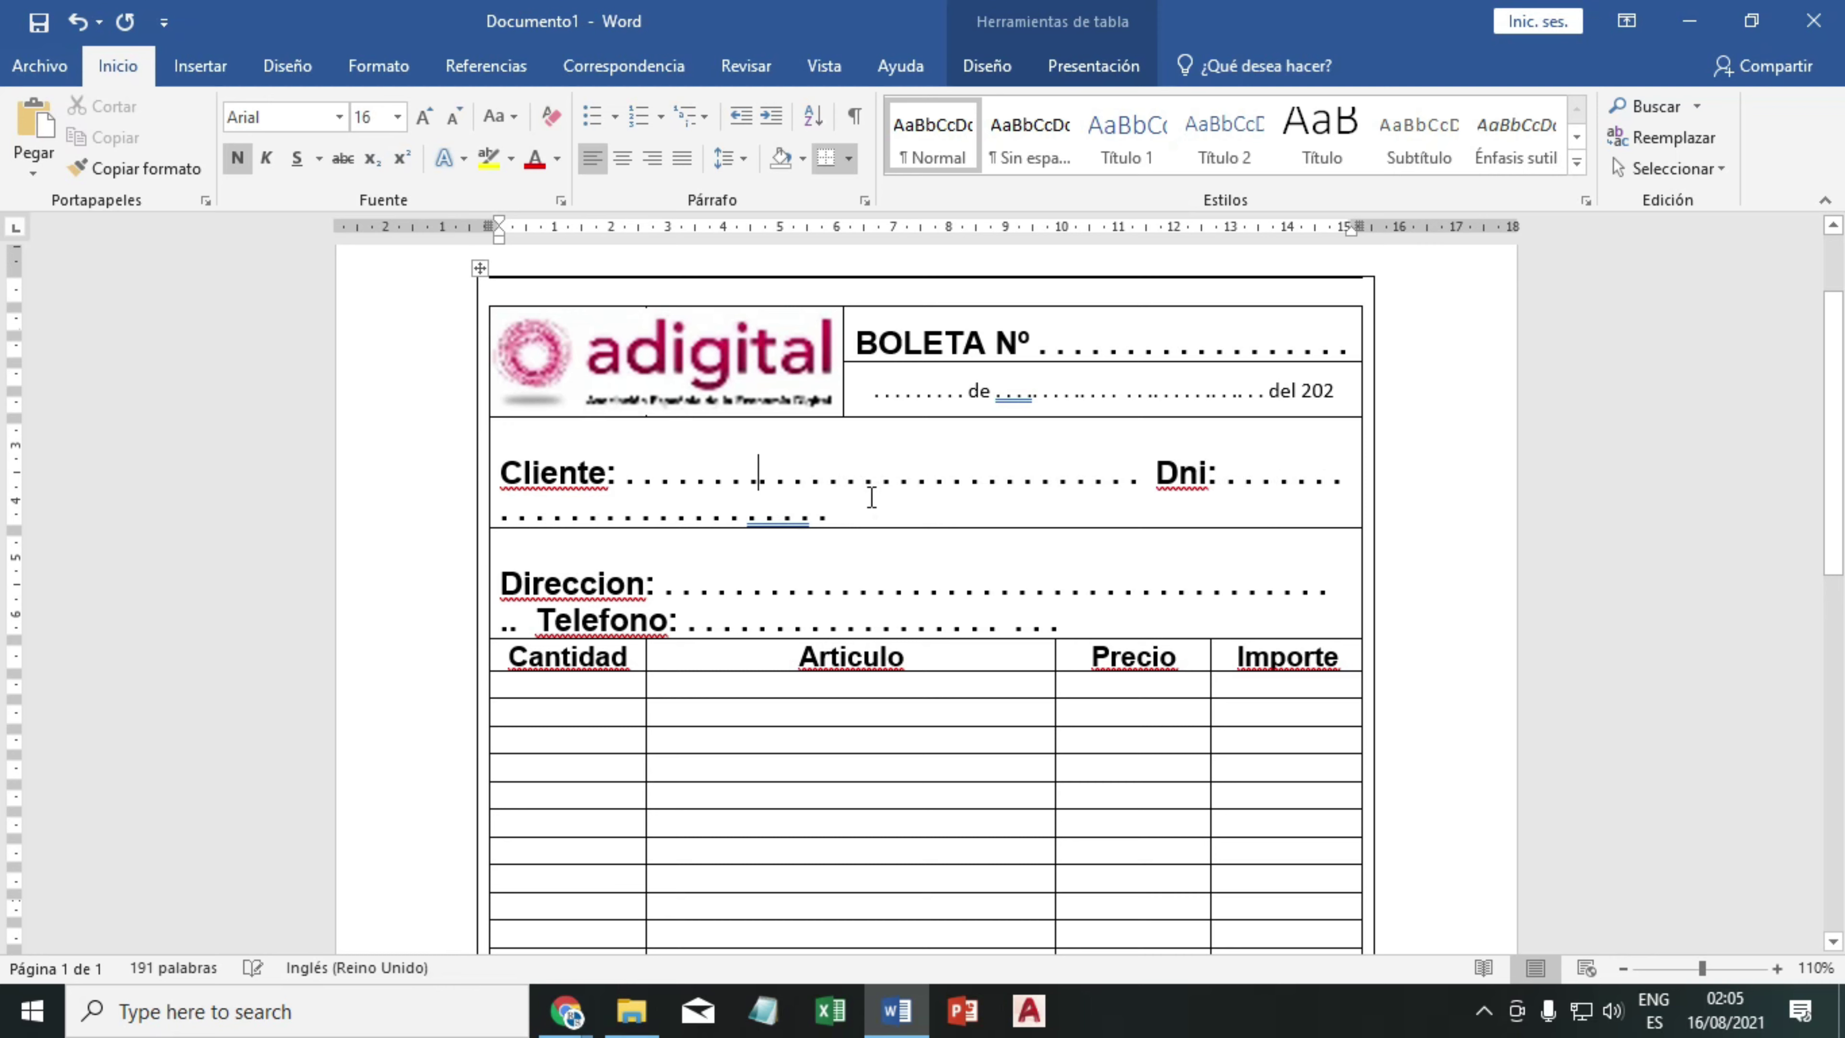
{"action": "key", "text": "Delete"}
{"action": "key", "text": "Delete"}
{"action": "key", "text": "Delete"}
{"action": "key", "text": "Delete"}
{"action": "key", "text": "Delete"}
{"action": "key", "text": "Delete"}
{"action": "key", "text": "Delete"}
{"action": "key", "text": "Delete"}
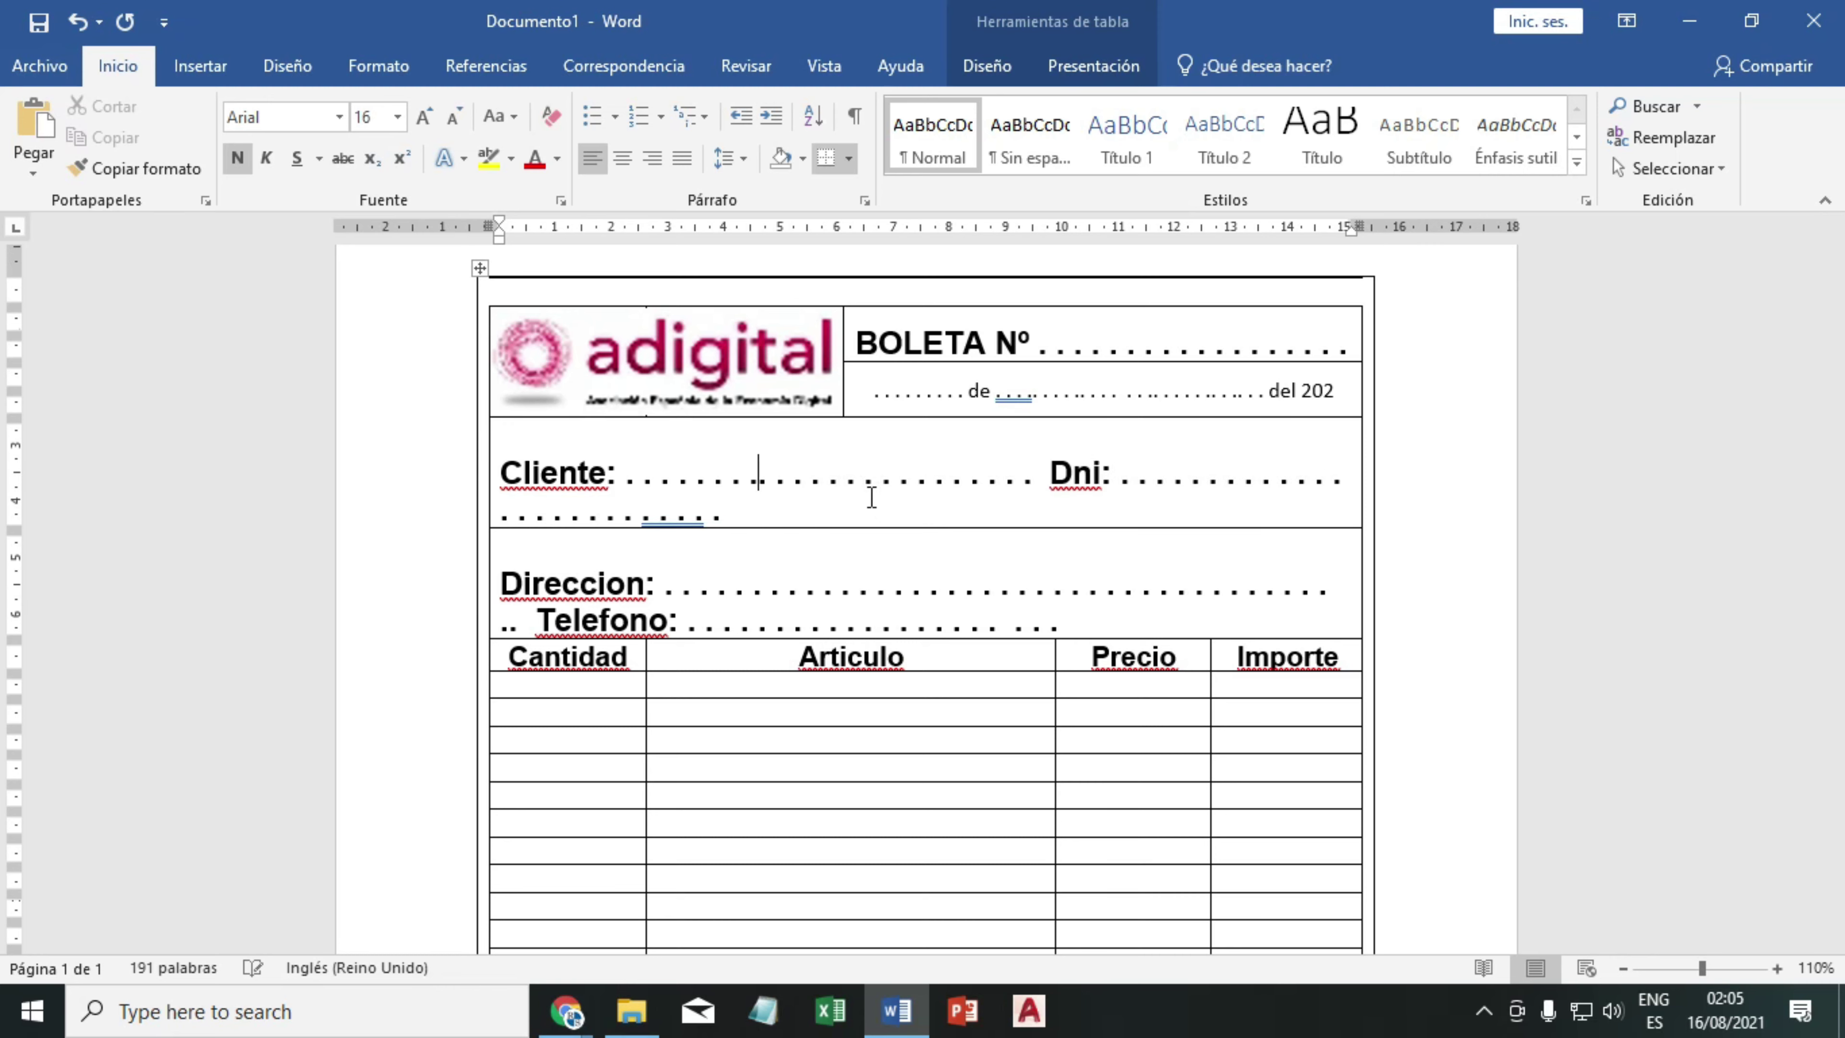
{"action": "key", "text": "Delete"}
{"action": "key", "text": "Delete"}
{"action": "key", "text": "Delete"}
{"action": "key", "text": "Delete"}
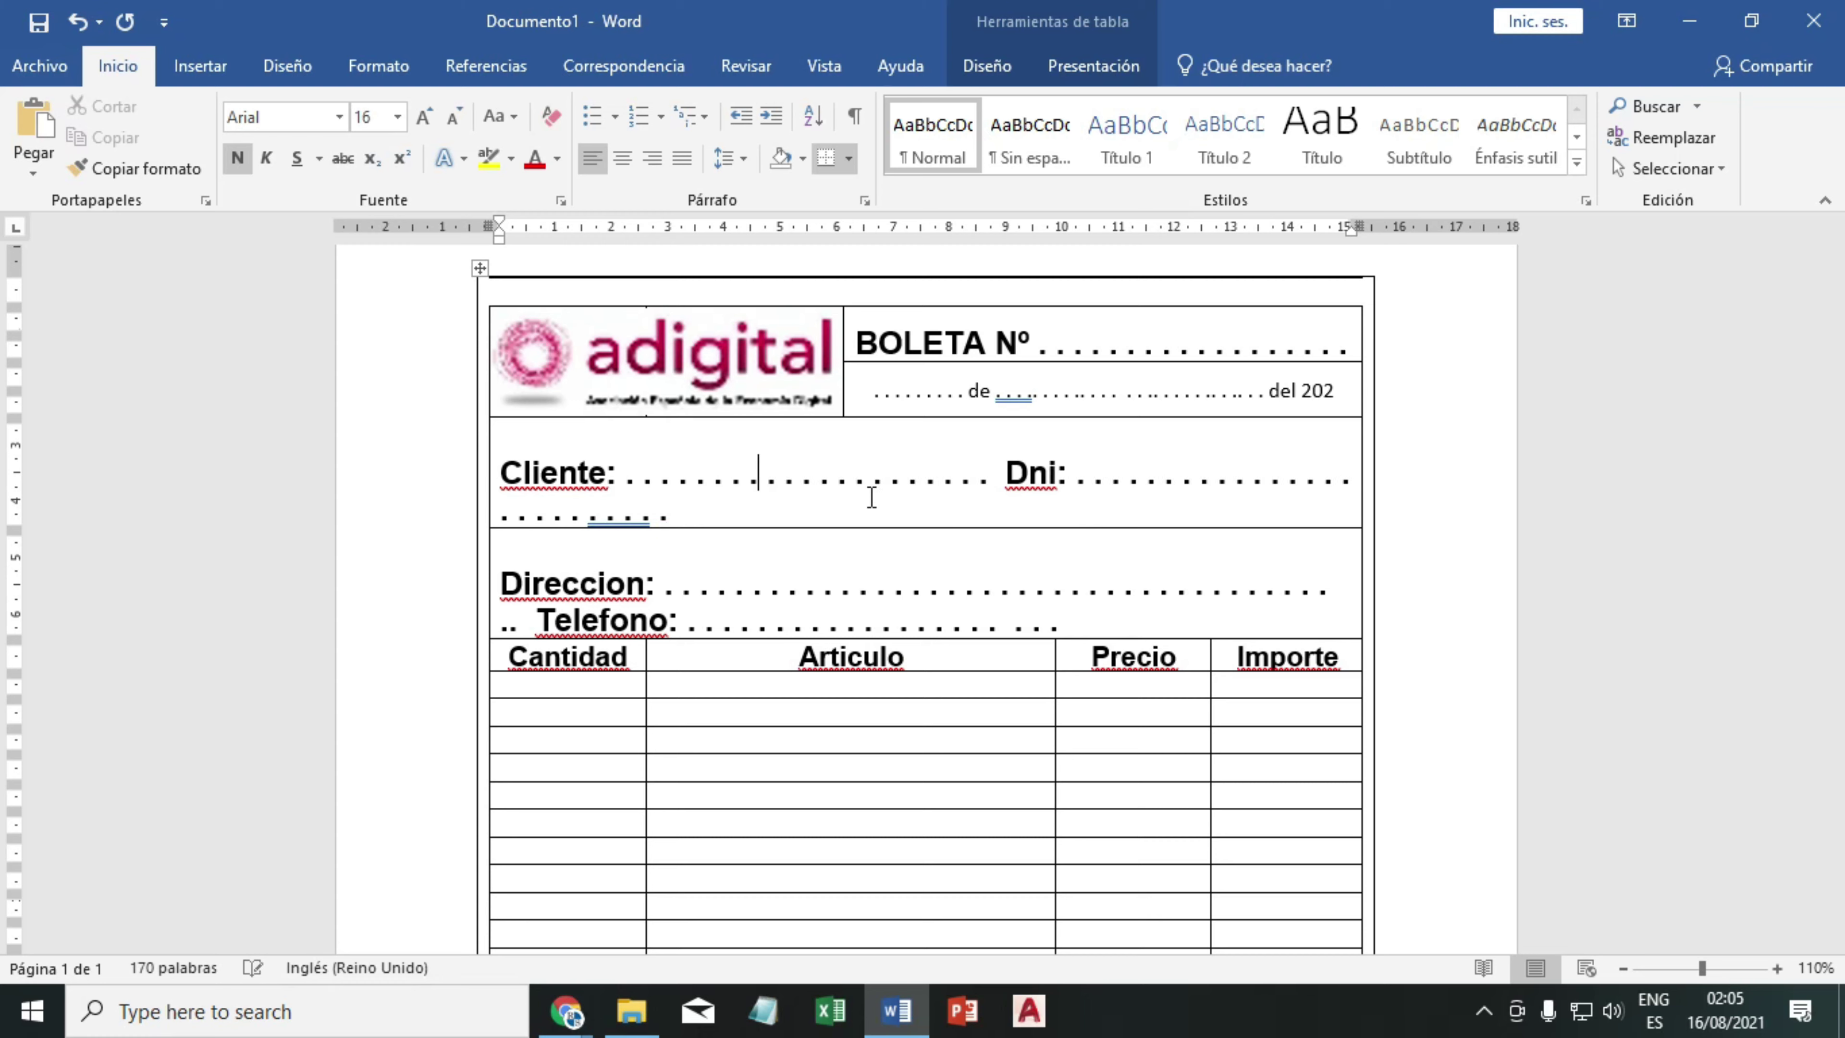
{"action": "key", "text": "Delete"}
{"action": "key", "text": "Delete"}
{"action": "key", "text": "Delete"}
{"action": "key", "text": "Delete"}
{"action": "key", "text": "Delete"}
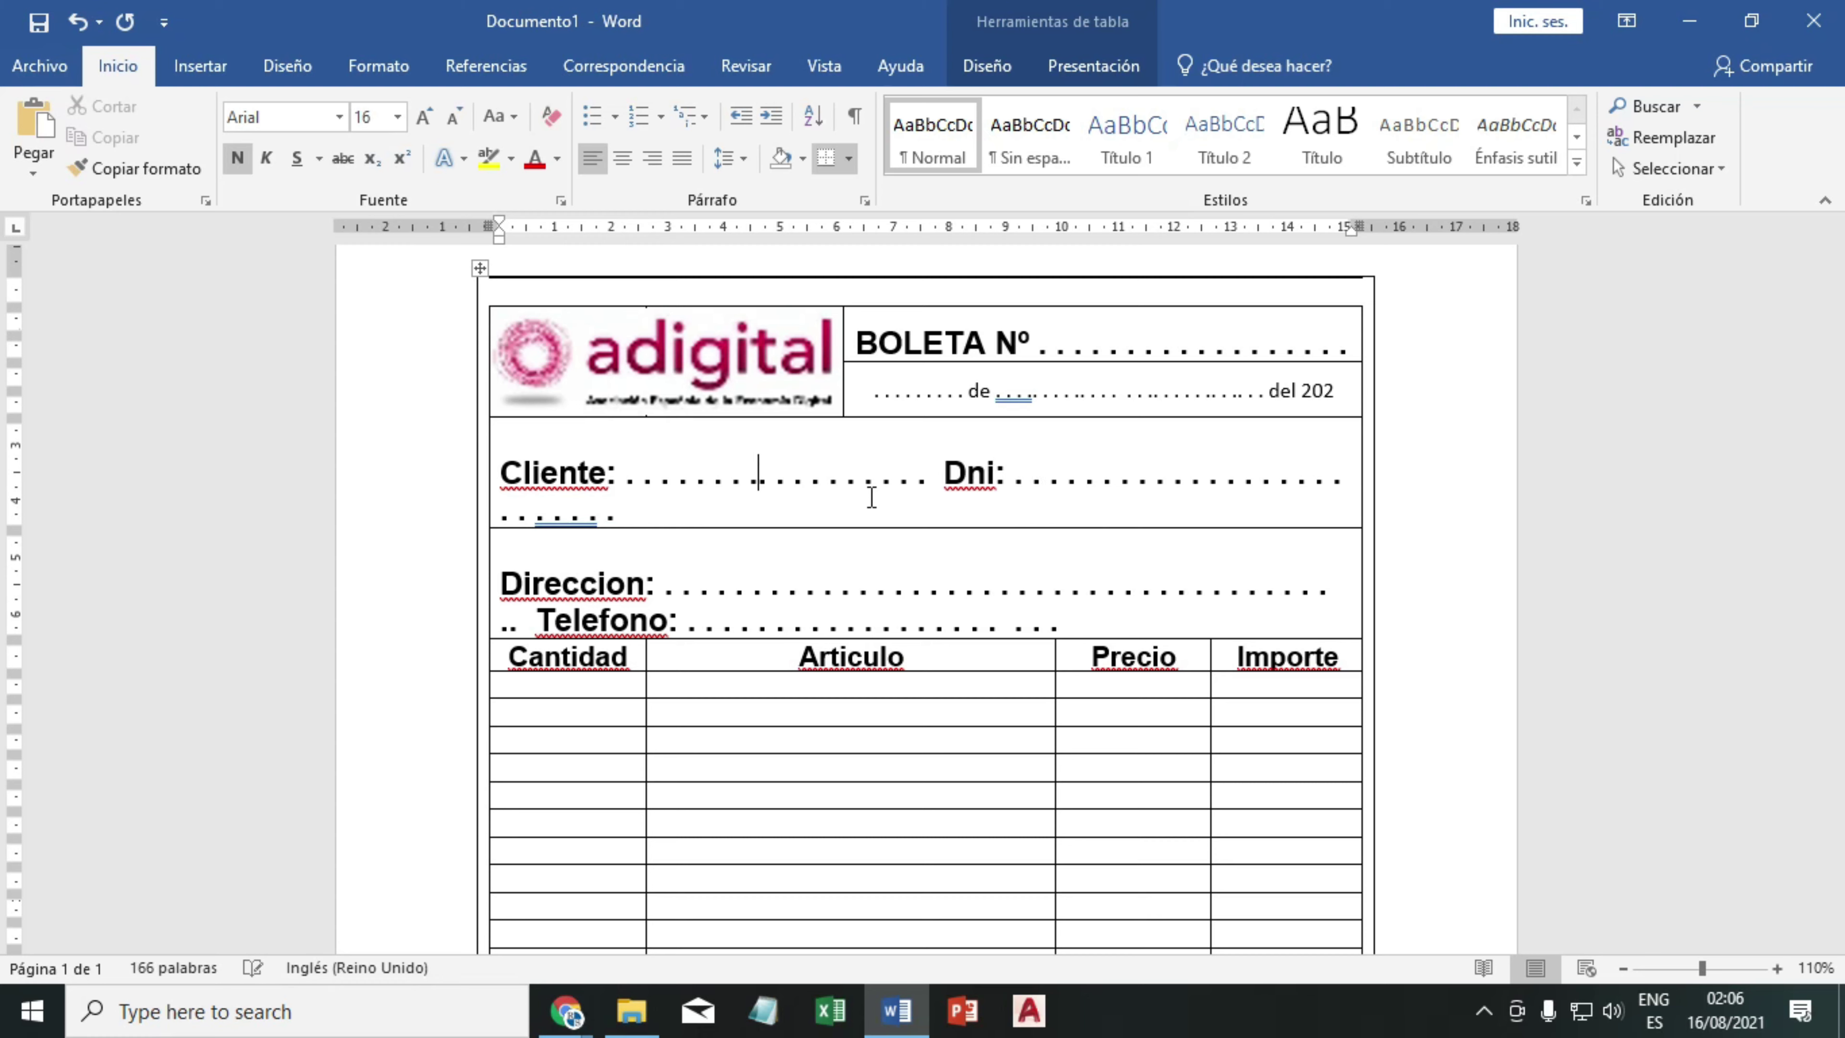
- Shrink the Cliente/Dni row to 14 point and paint its formatting onto the Direccion/Telefono lines
{"action": "left_click_drag", "start_coordinate": [647, 519], "coordinate": [513, 473]}
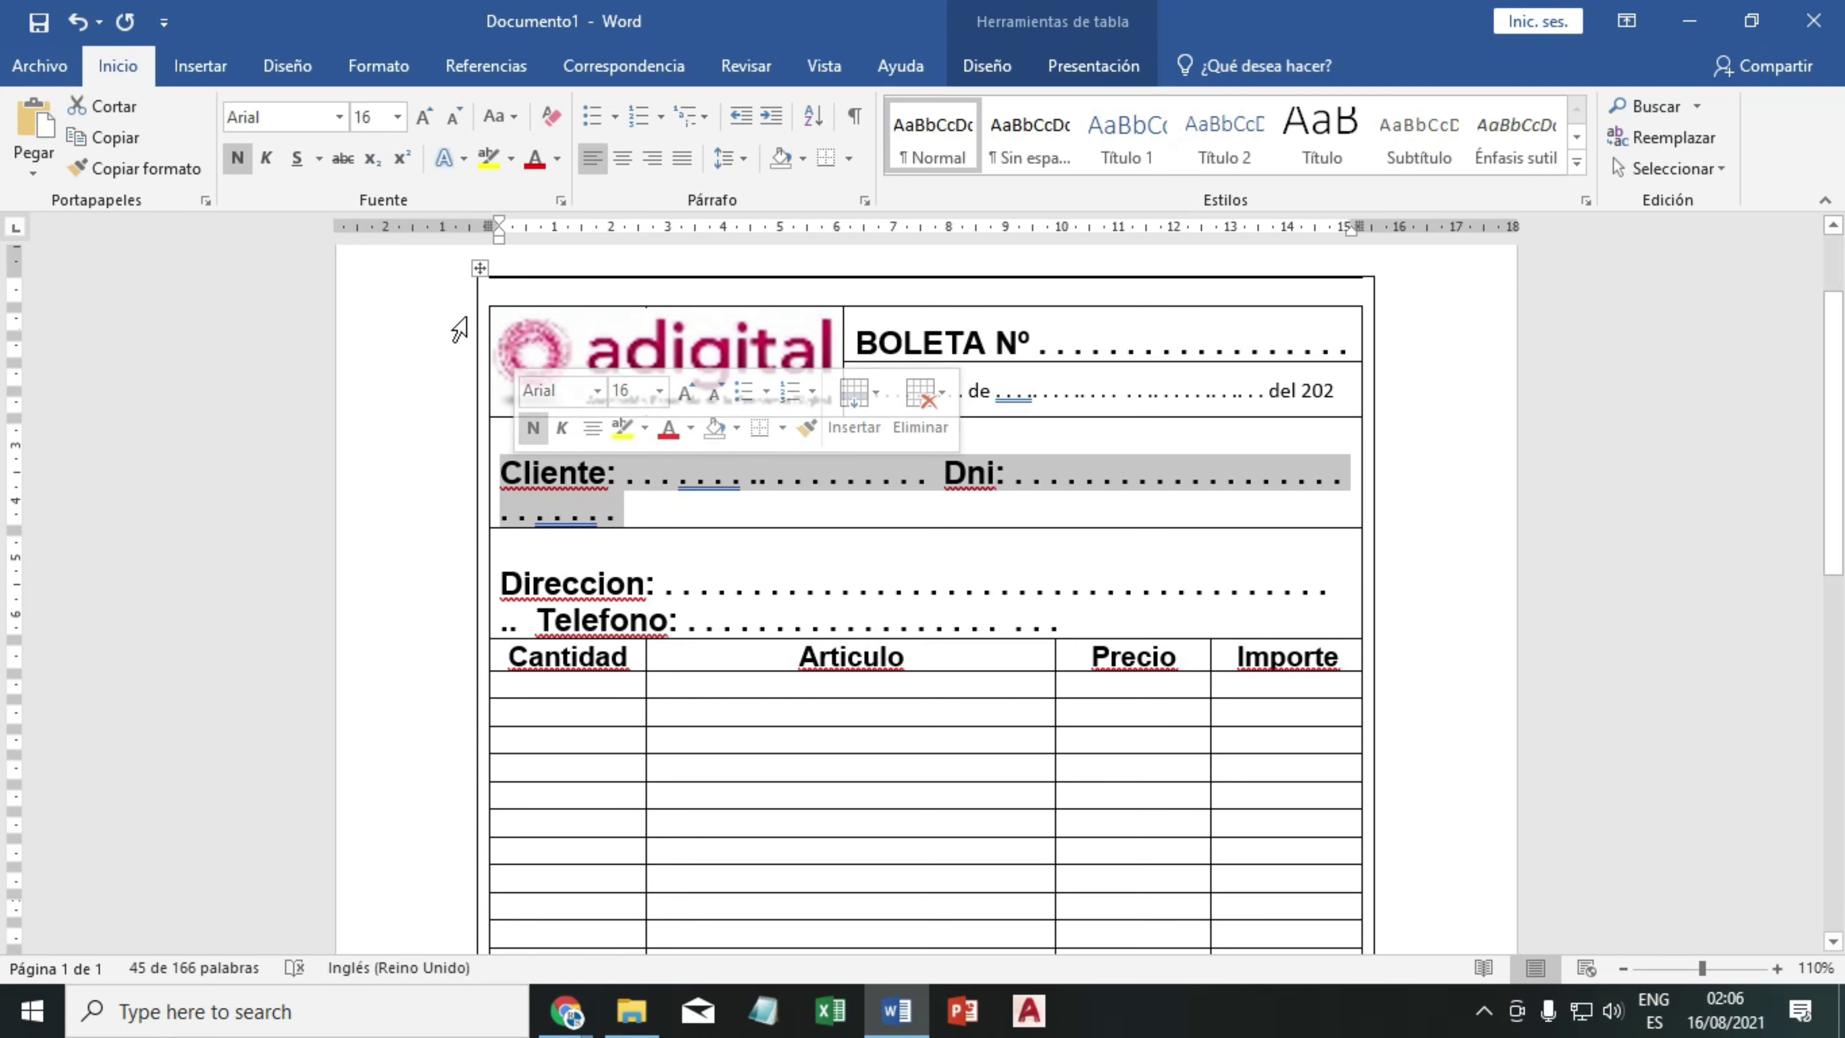
{"action": "left_click", "coordinate": [454, 127]}
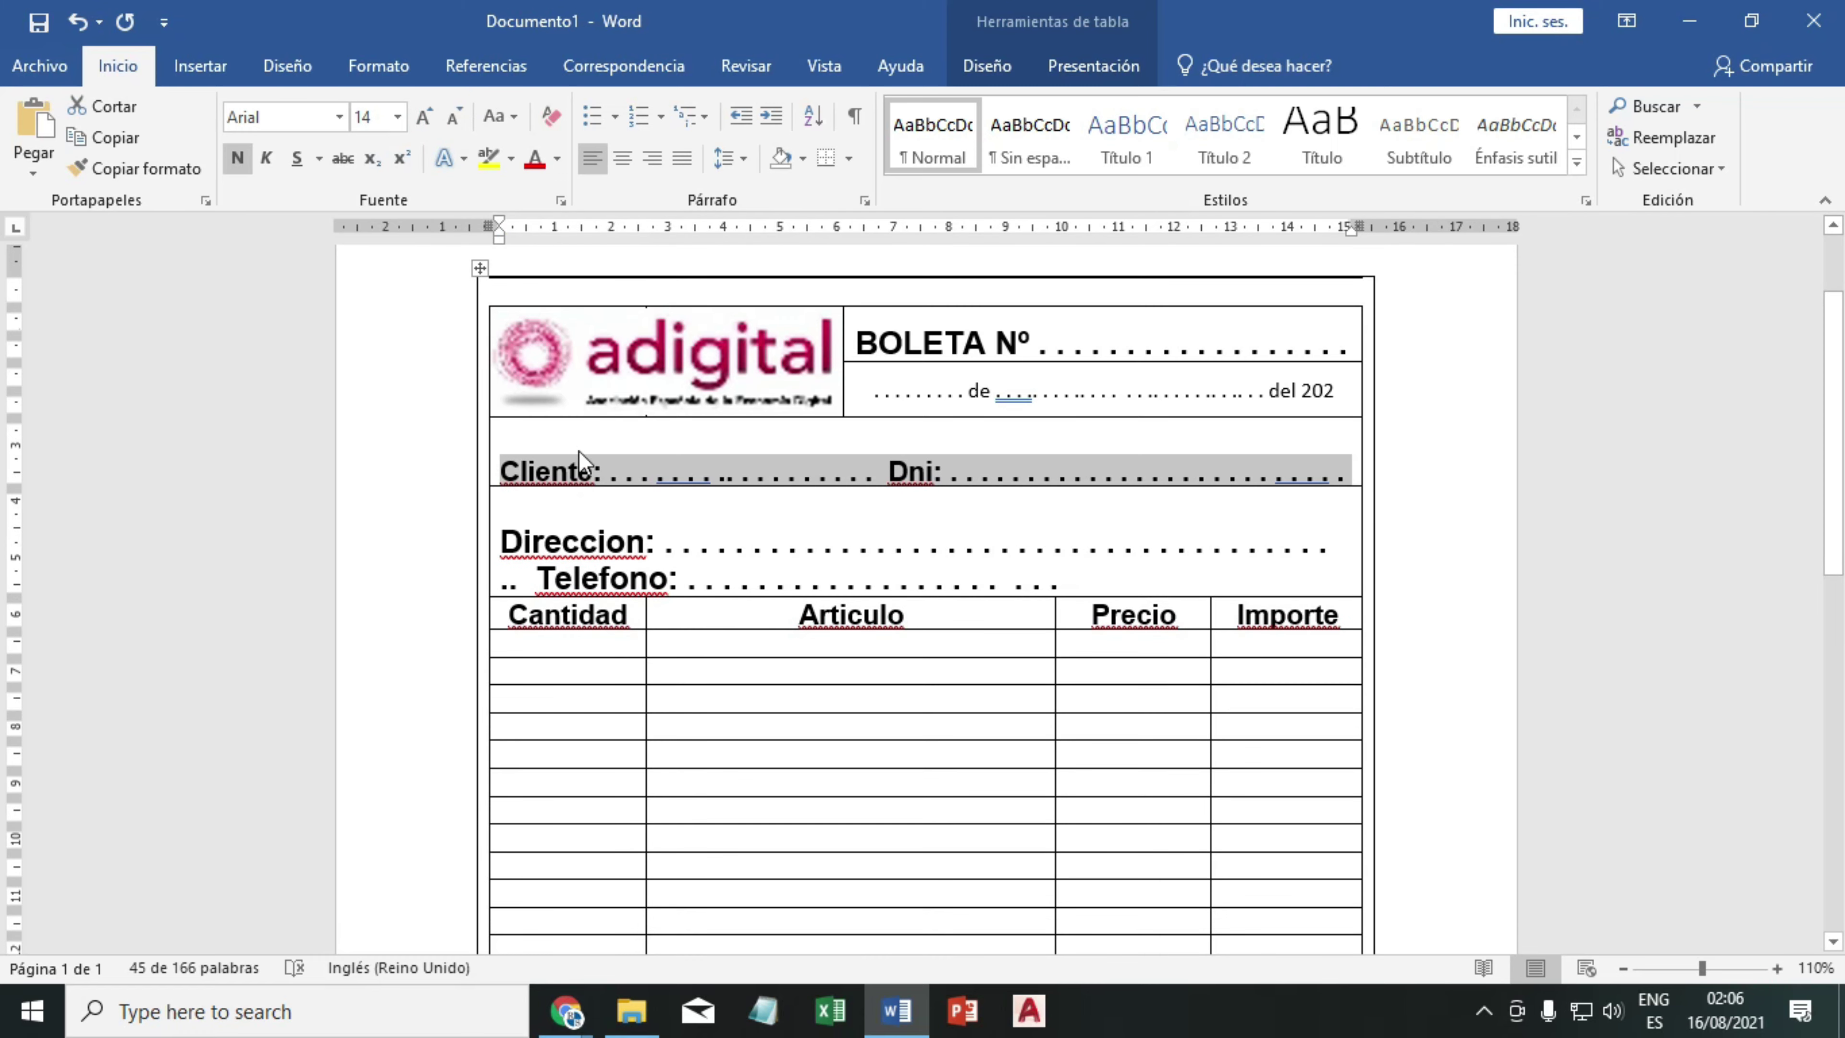
{"action": "left_click", "coordinate": [135, 167]}
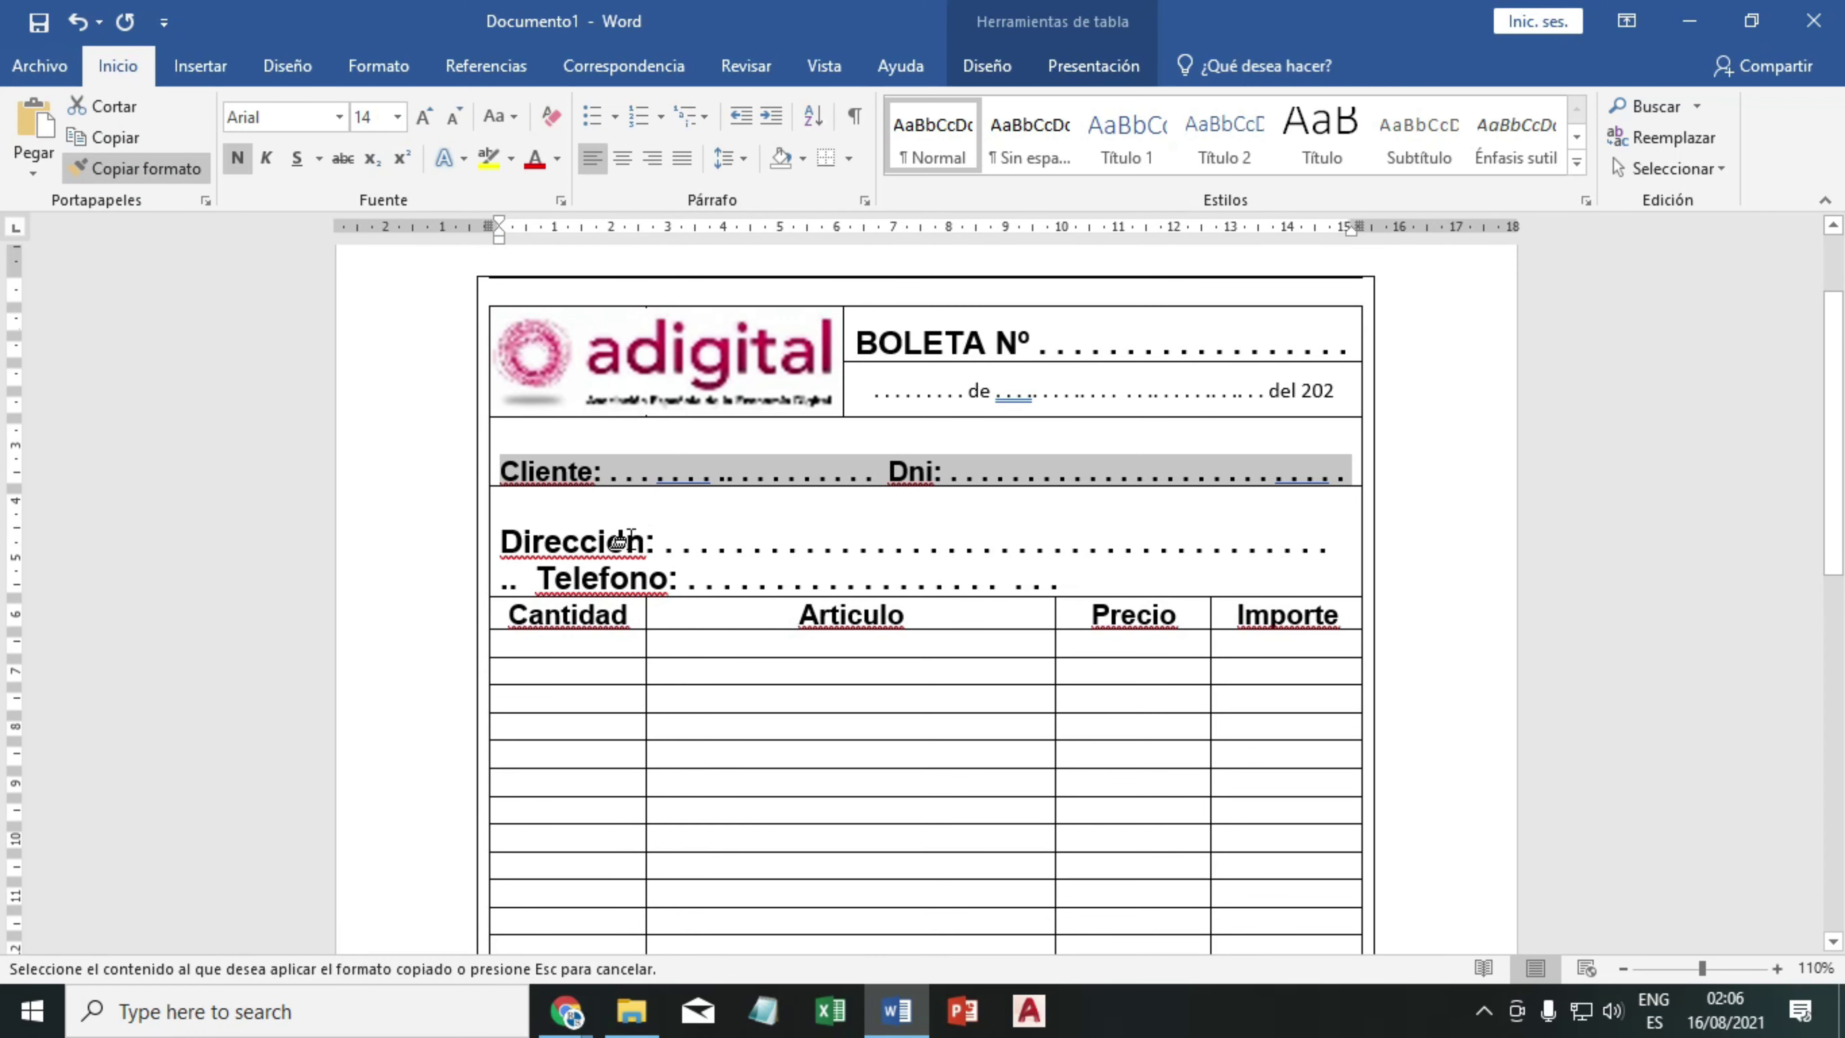
{"action": "left_click_drag", "start_coordinate": [501, 539], "coordinate": [1095, 590]}
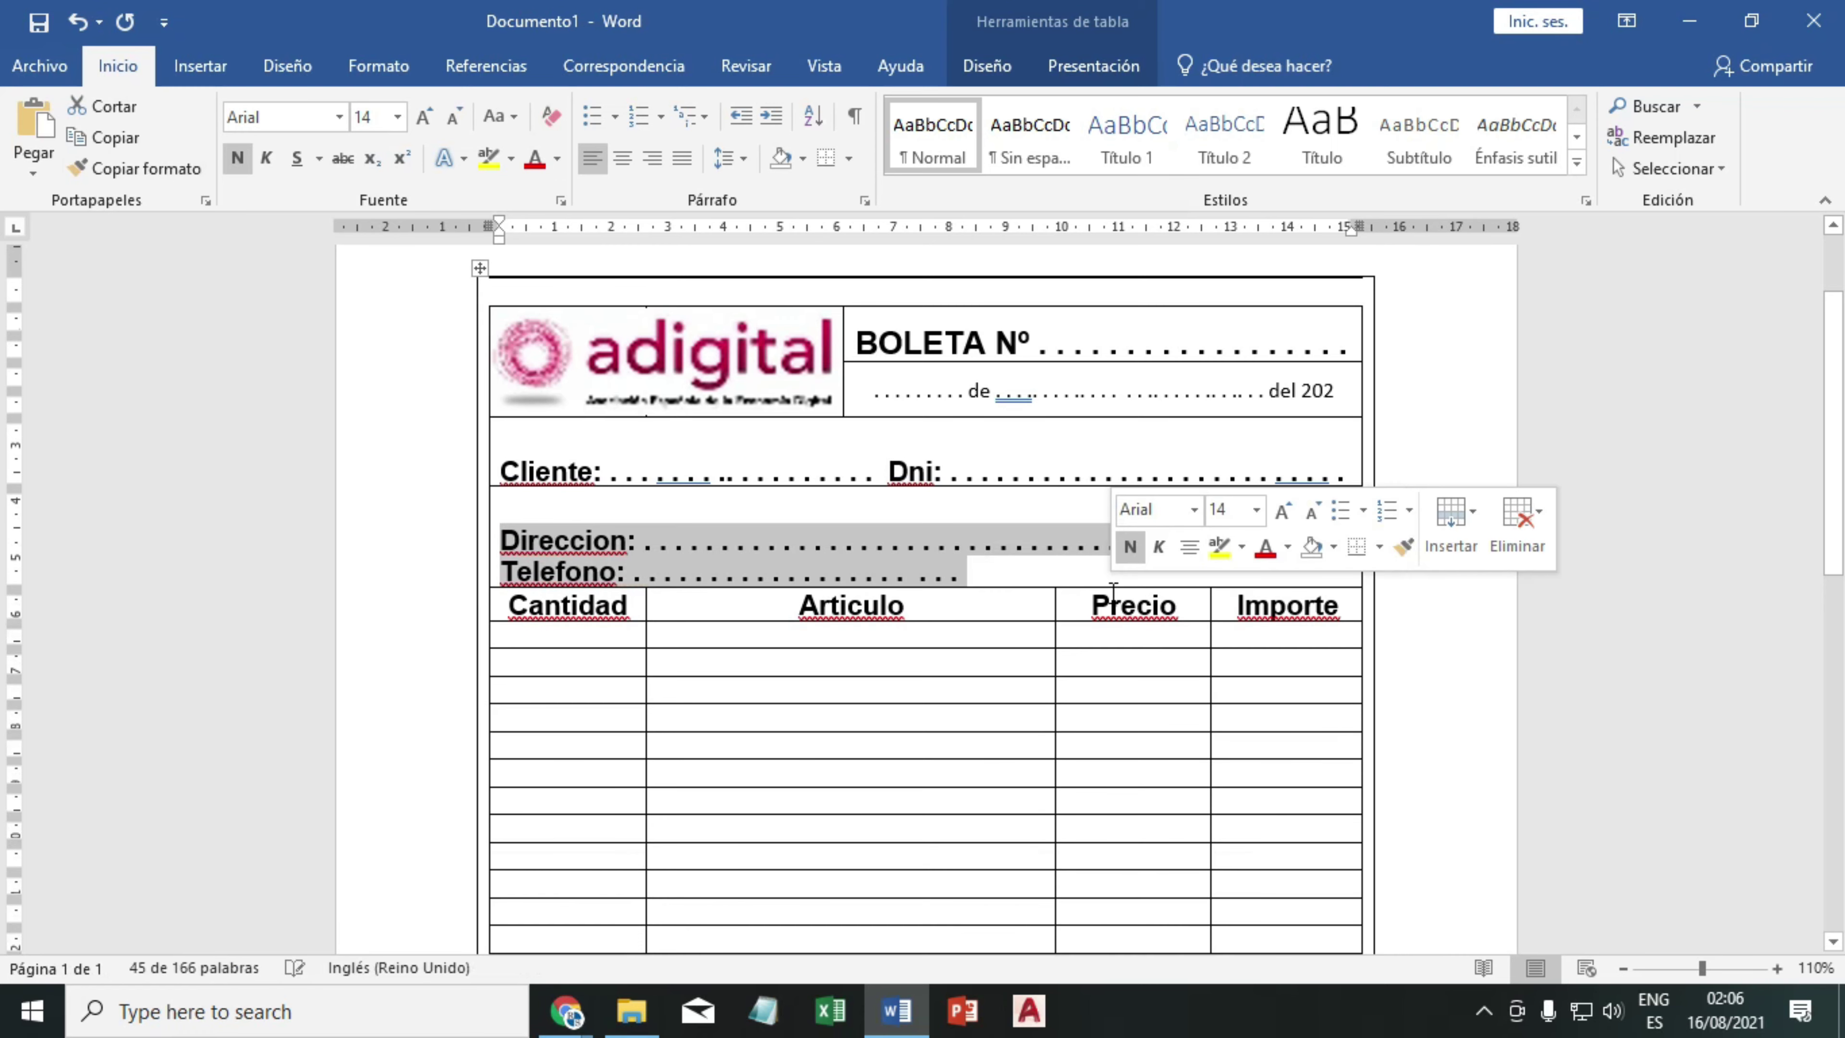
- Trim the Direccion dots so Telefono fits on one line, removing the wrapped overflow dots
{"action": "left_click", "coordinate": [717, 553]}
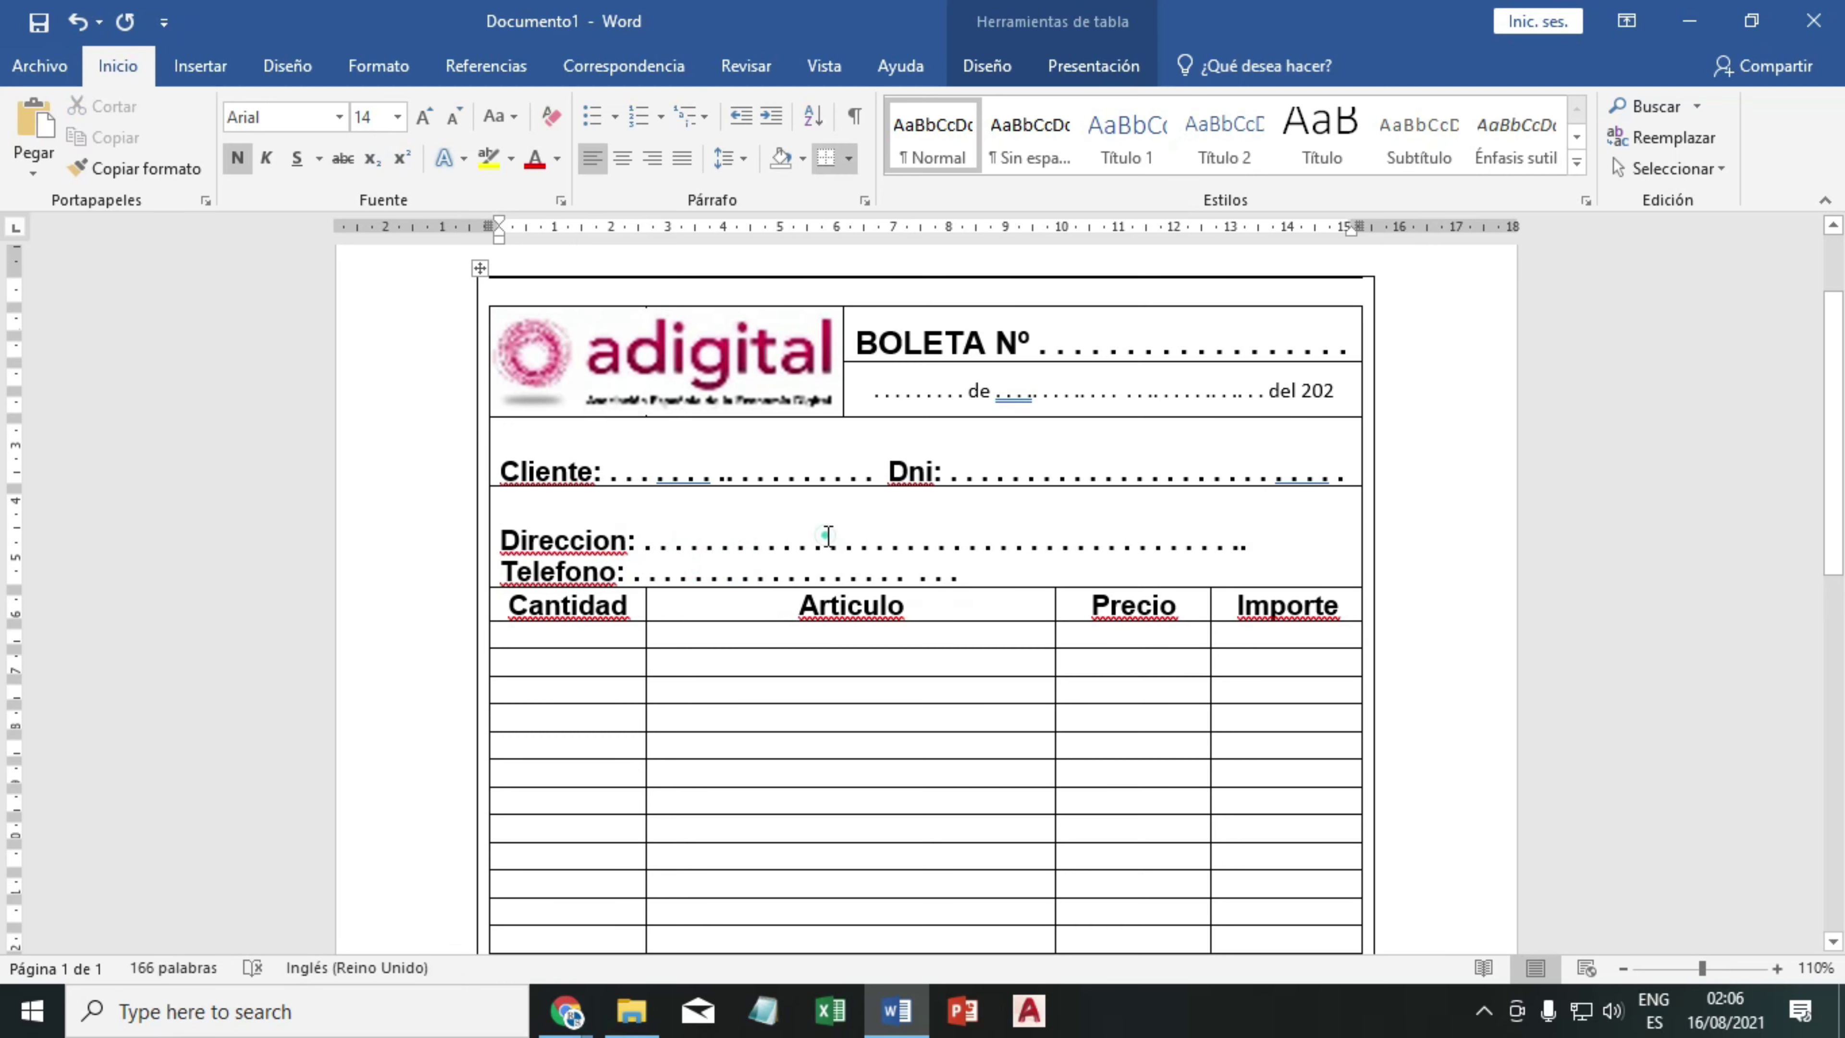
{"action": "left_click", "coordinate": [827, 535]}
{"action": "key", "text": "Delete"}
{"action": "key", "text": "Delete"}
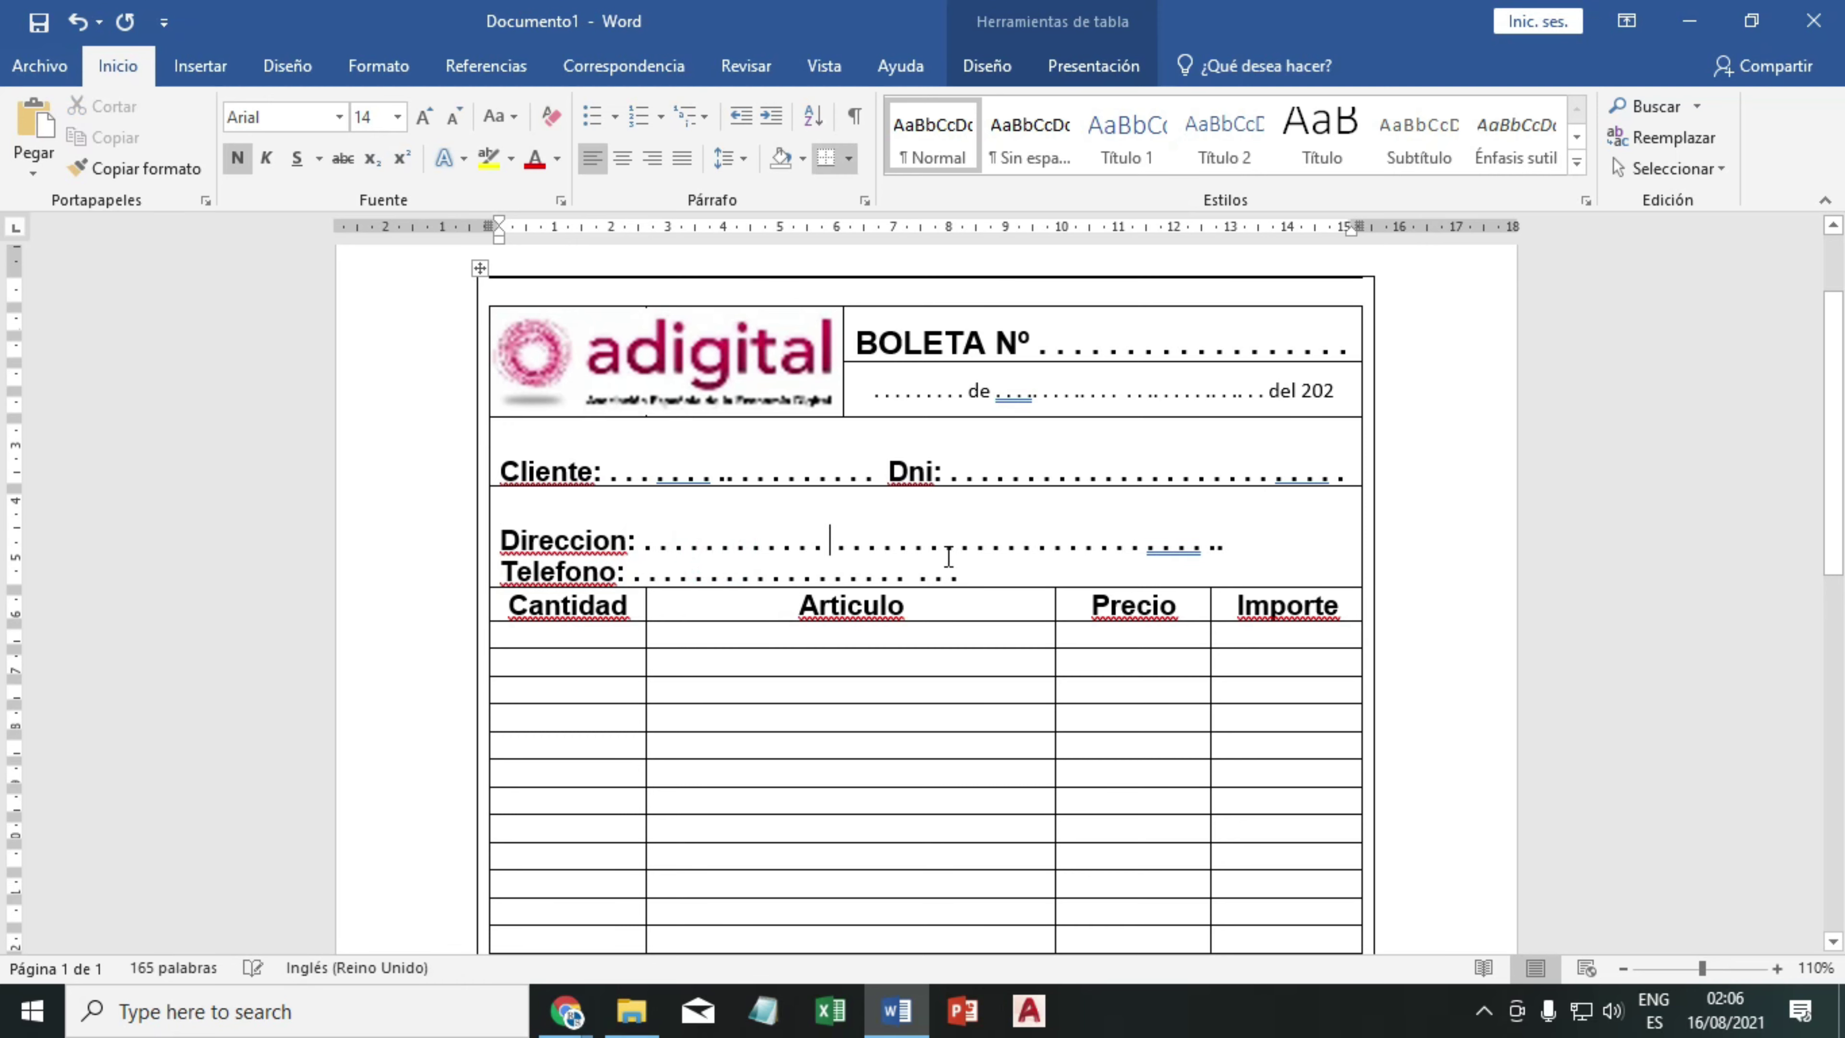
{"action": "key", "text": "Delete"}
{"action": "key", "text": "Delete"}
{"action": "key", "text": "Delete"}
{"action": "key", "text": "Delete"}
{"action": "key", "text": "Delete"}
{"action": "key", "text": "Delete"}
{"action": "key", "text": "Delete"}
{"action": "key", "text": "Delete"}
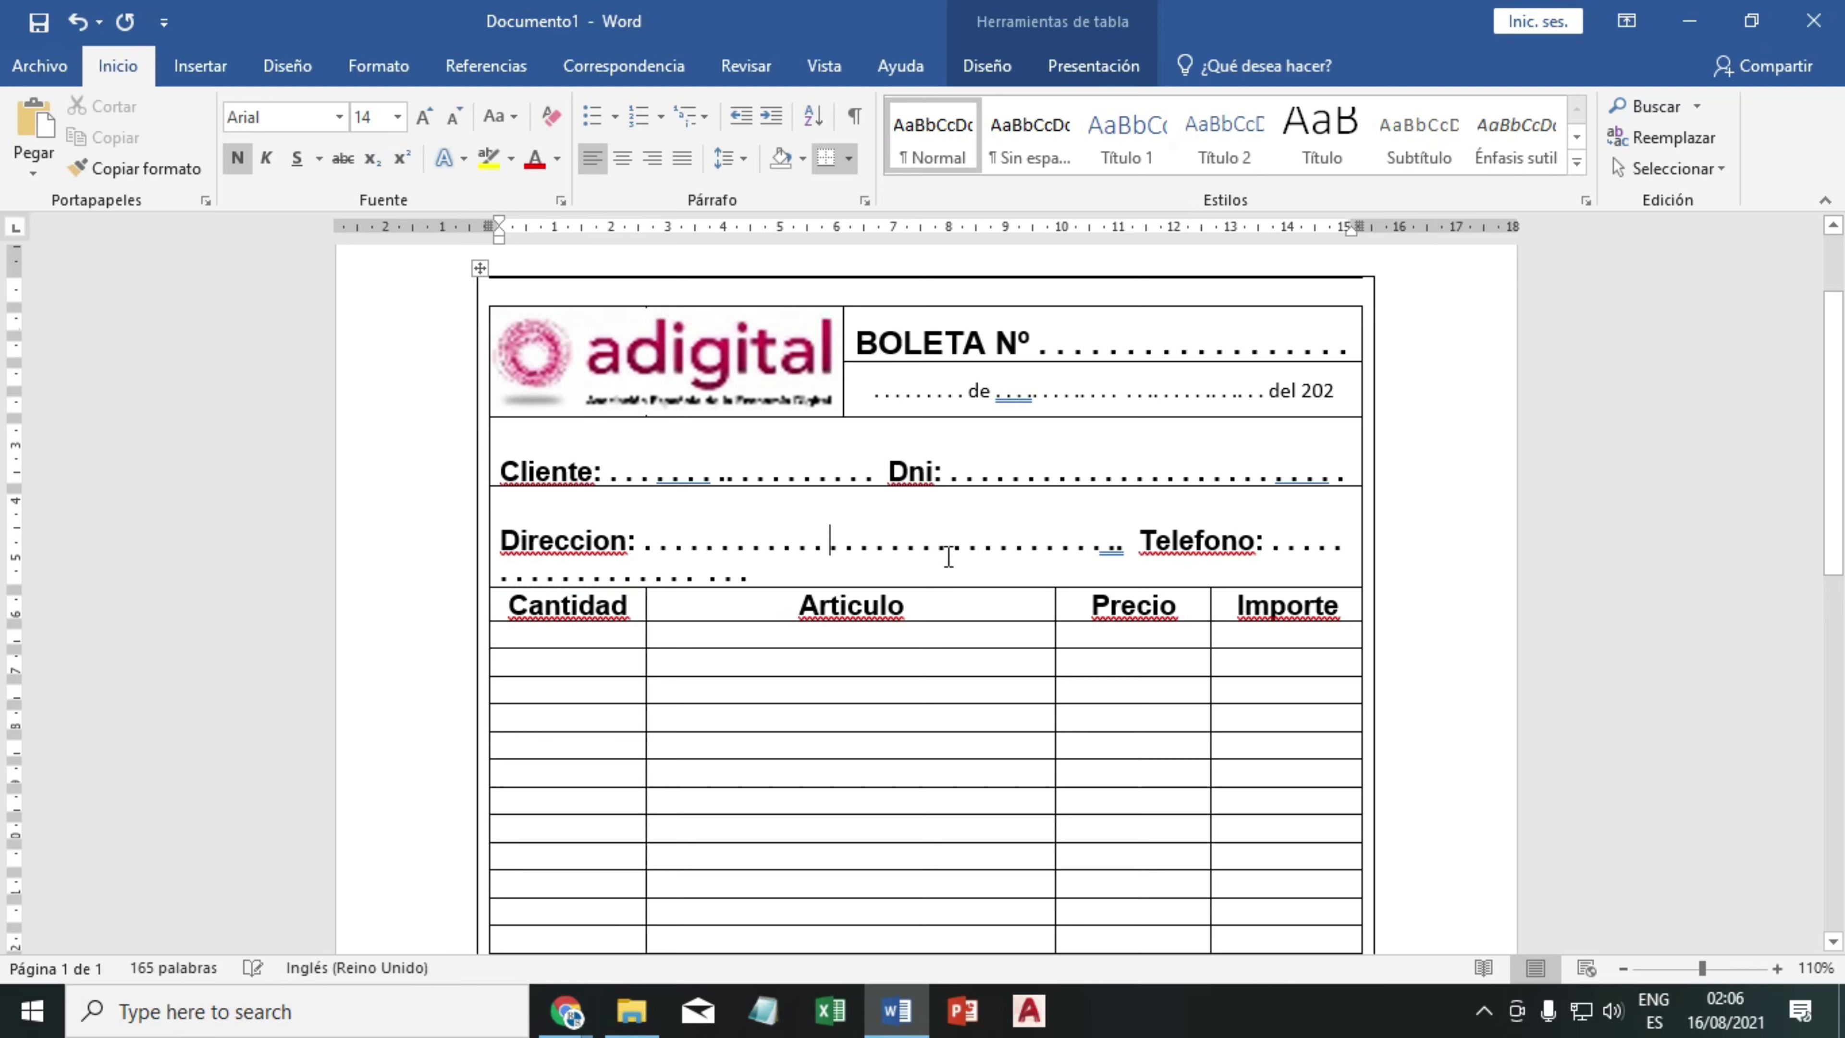
{"action": "key", "text": "Delete"}
{"action": "key", "text": "Delete"}
{"action": "key", "text": "Delete"}
{"action": "key", "text": "Delete"}
{"action": "key", "text": "Delete"}
{"action": "key", "text": "Delete"}
{"action": "key", "text": "Delete"}
{"action": "key", "text": "Delete"}
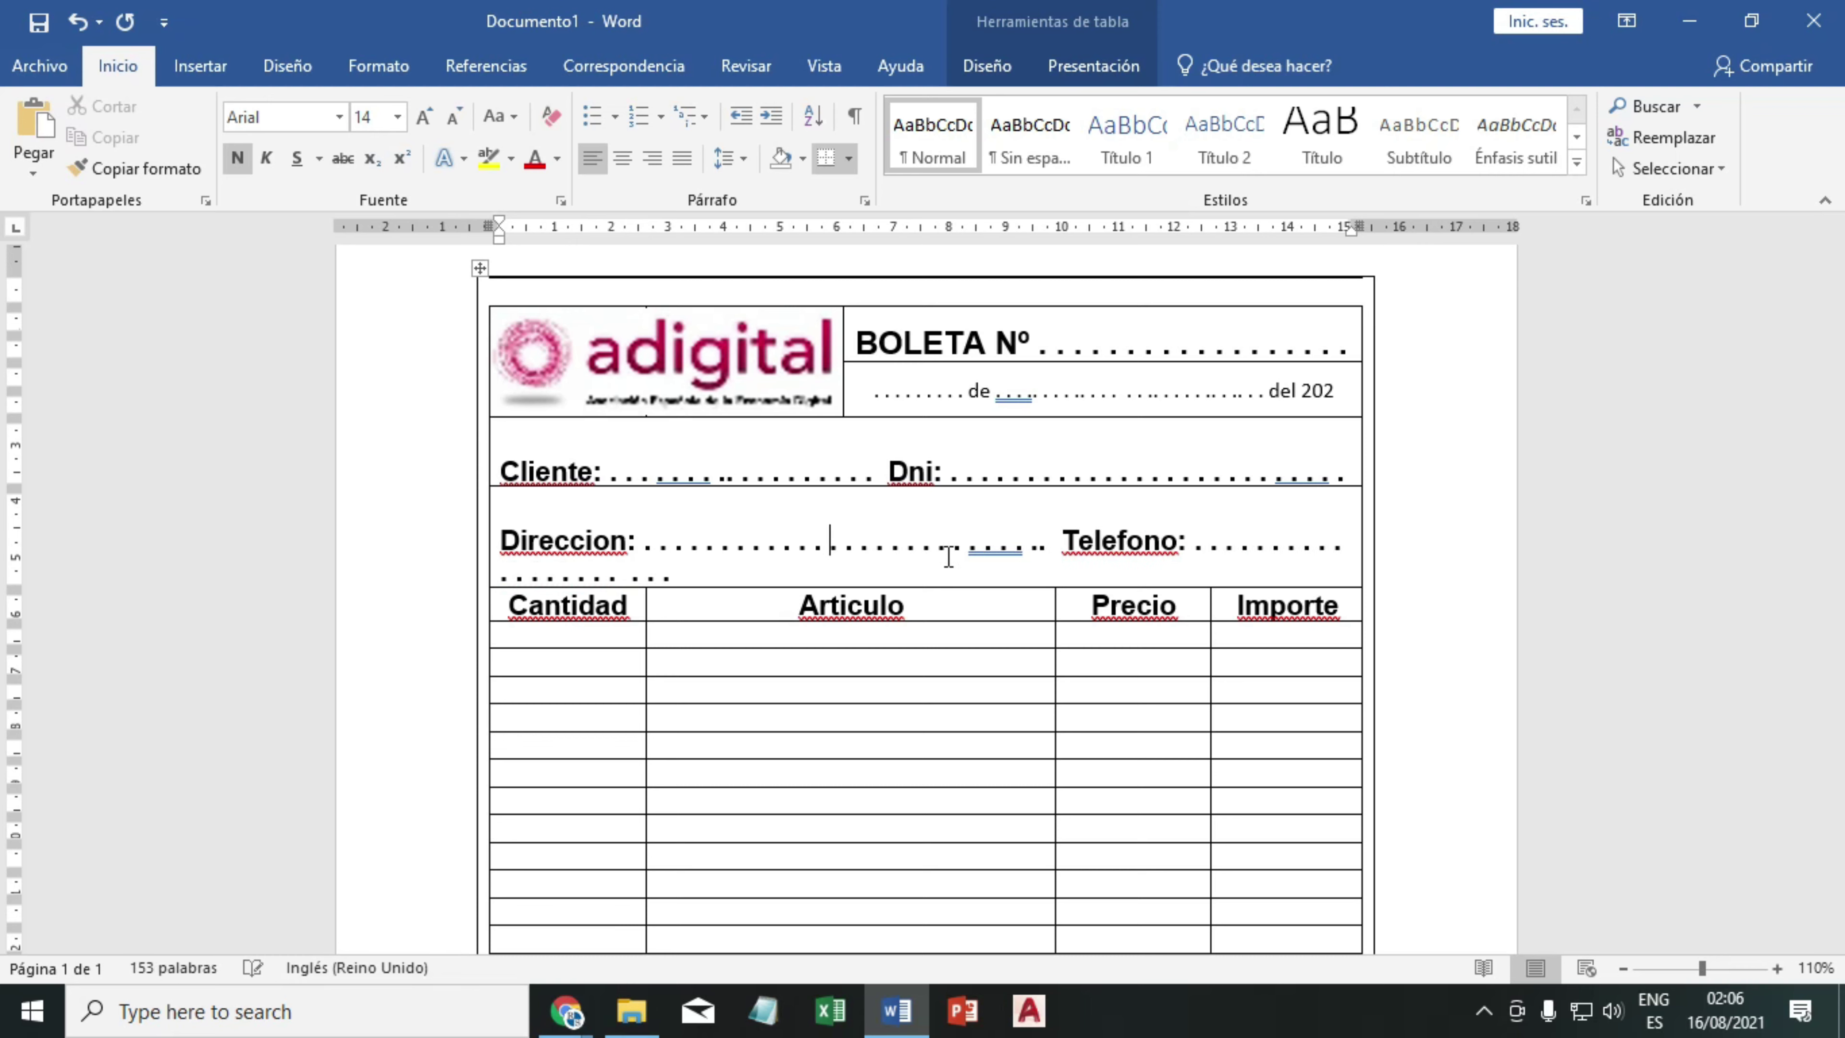
{"action": "key", "text": "Delete"}
{"action": "key", "text": "Delete"}
{"action": "key", "text": "Delete"}
{"action": "key", "text": "Delete"}
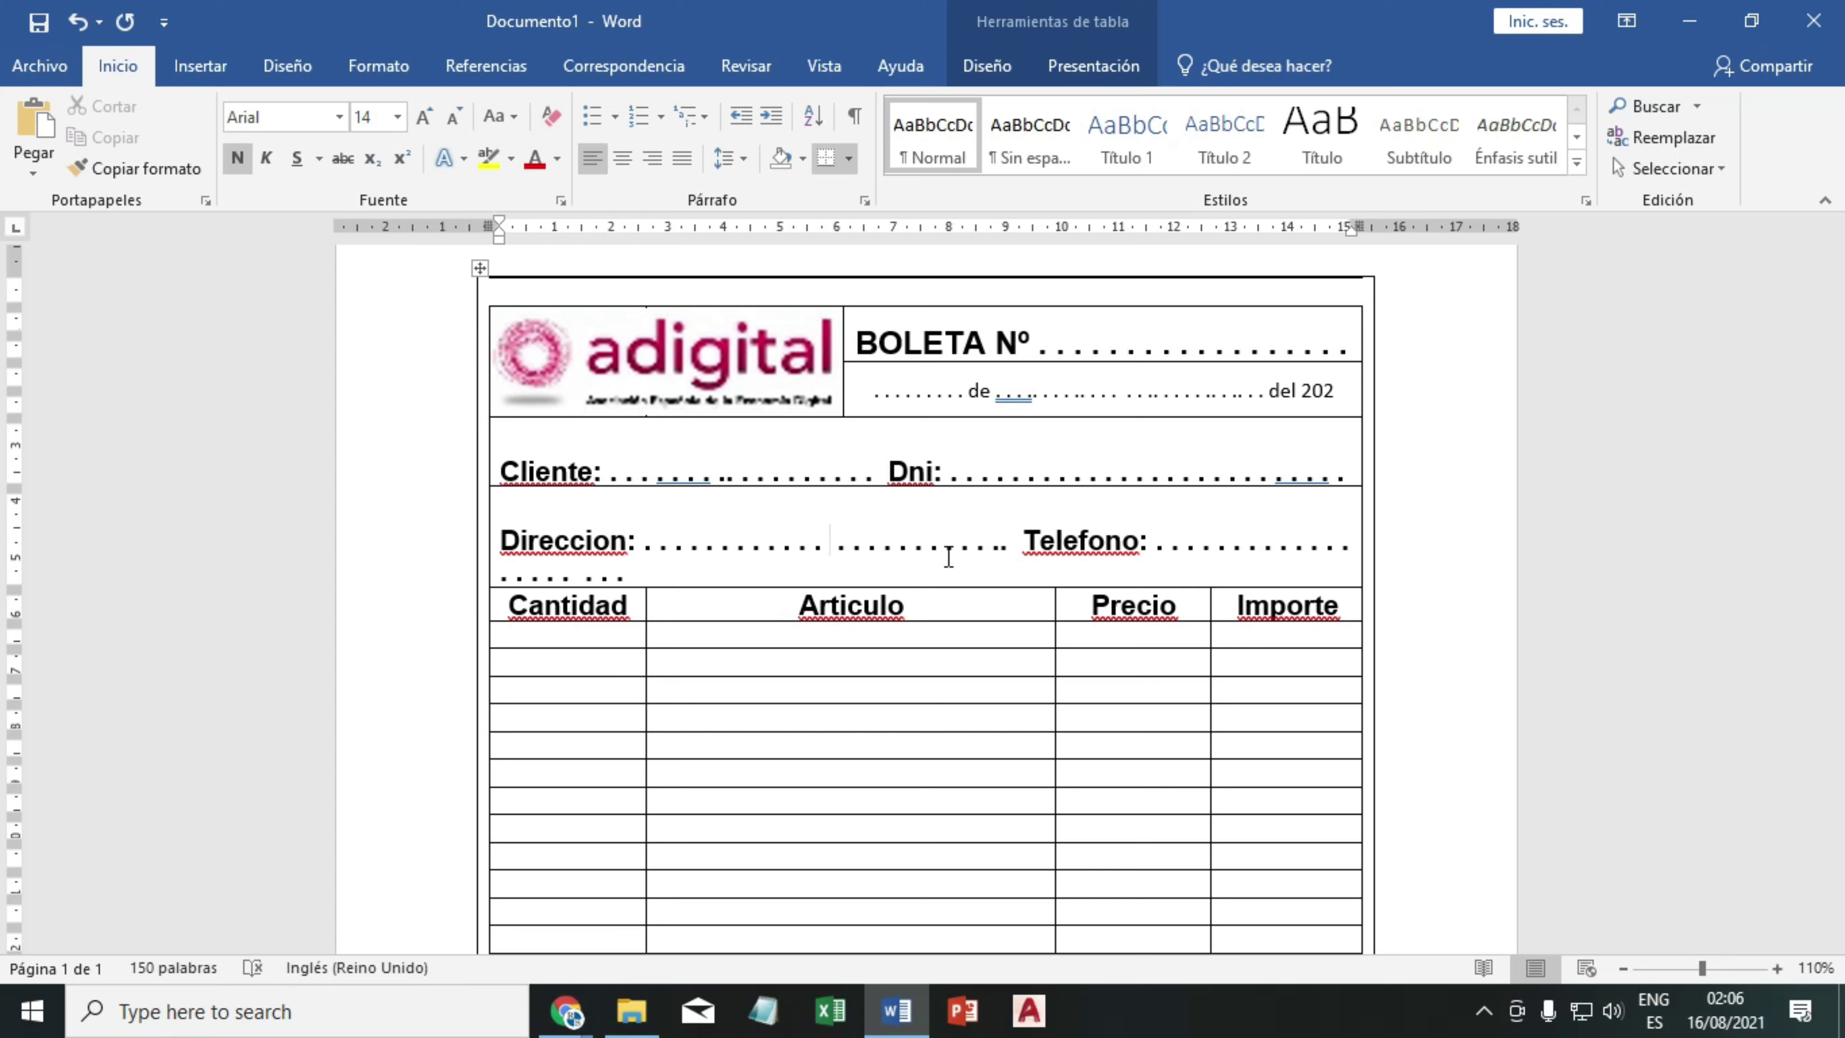
{"action": "left_click", "coordinate": [633, 578]}
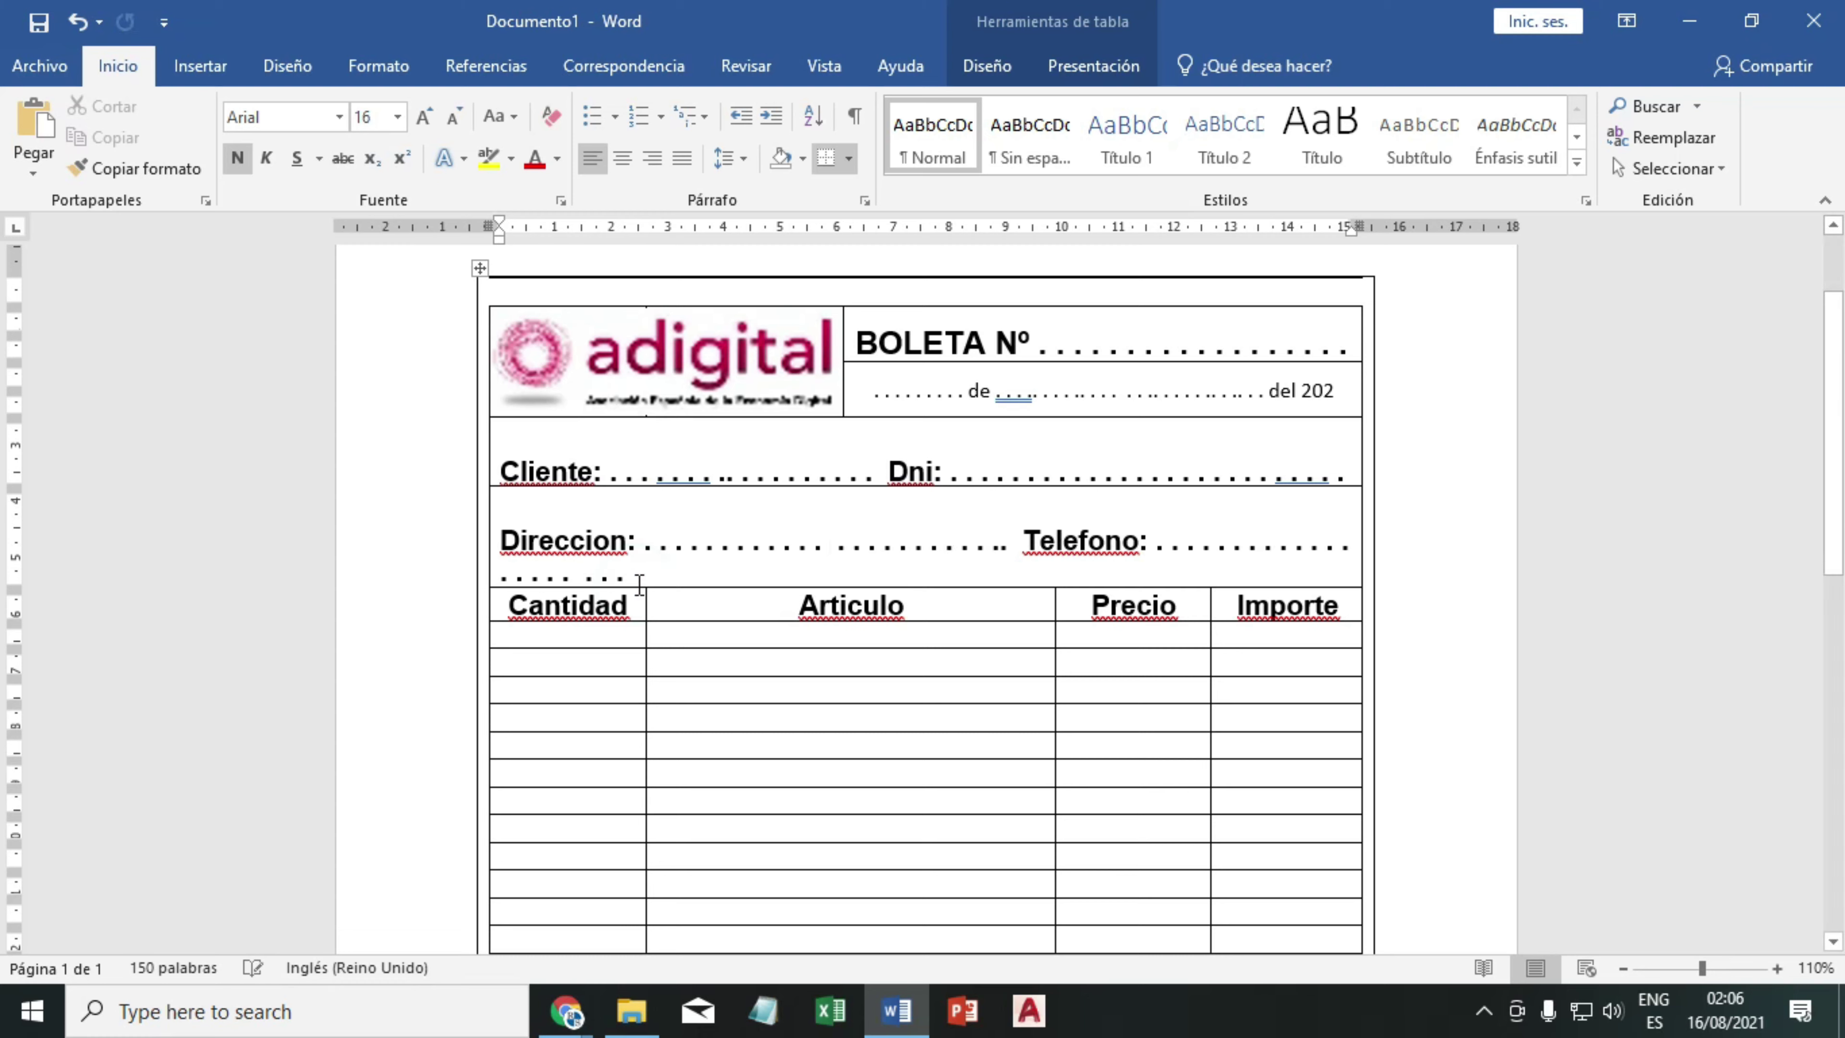
{"action": "key", "text": "BackSpace"}
{"action": "key", "text": "BackSpace"}
{"action": "key", "text": "BackSpace"}
{"action": "key", "text": "BackSpace"}
{"action": "key", "text": "BackSpace"}
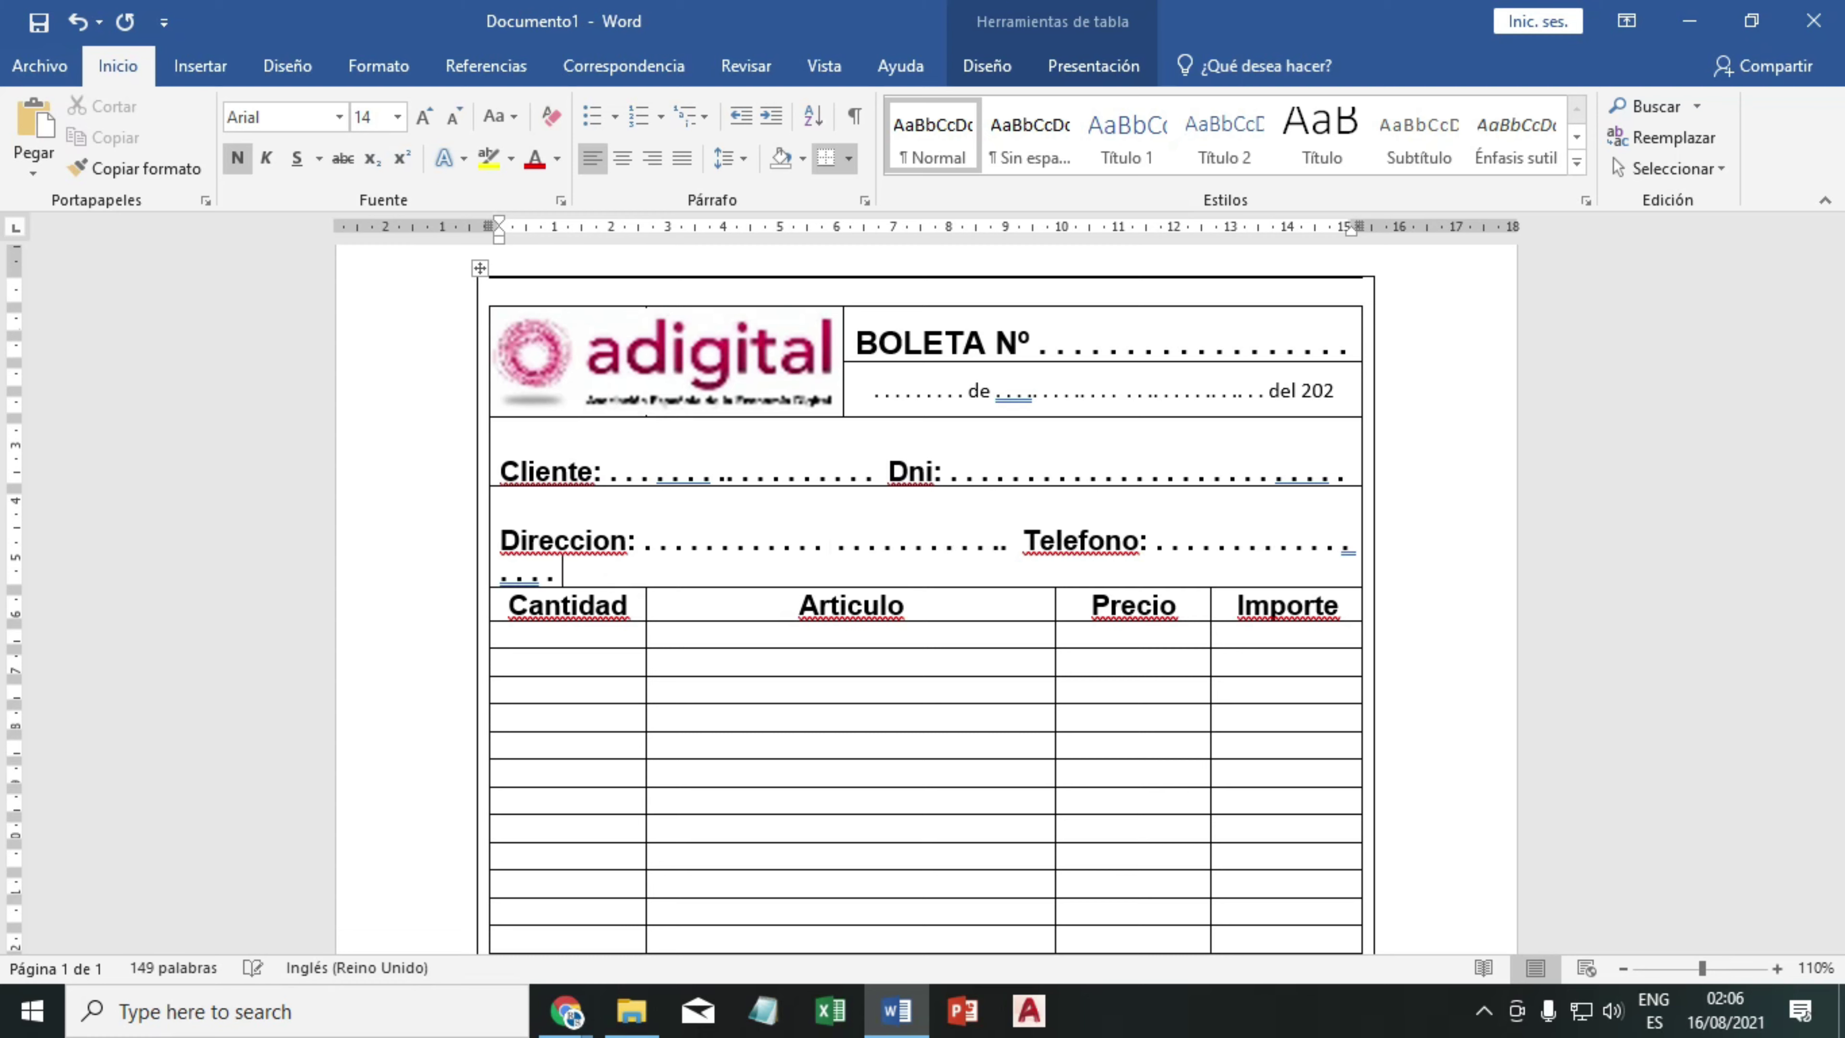
{"action": "key", "text": "BackSpace"}
{"action": "key", "text": "BackSpace"}
{"action": "key", "text": "BackSpace"}
{"action": "key", "text": "BackSpace"}
{"action": "key", "text": "BackSpace"}
{"action": "key", "text": "BackSpace"}
{"action": "key", "text": "BackSpace"}
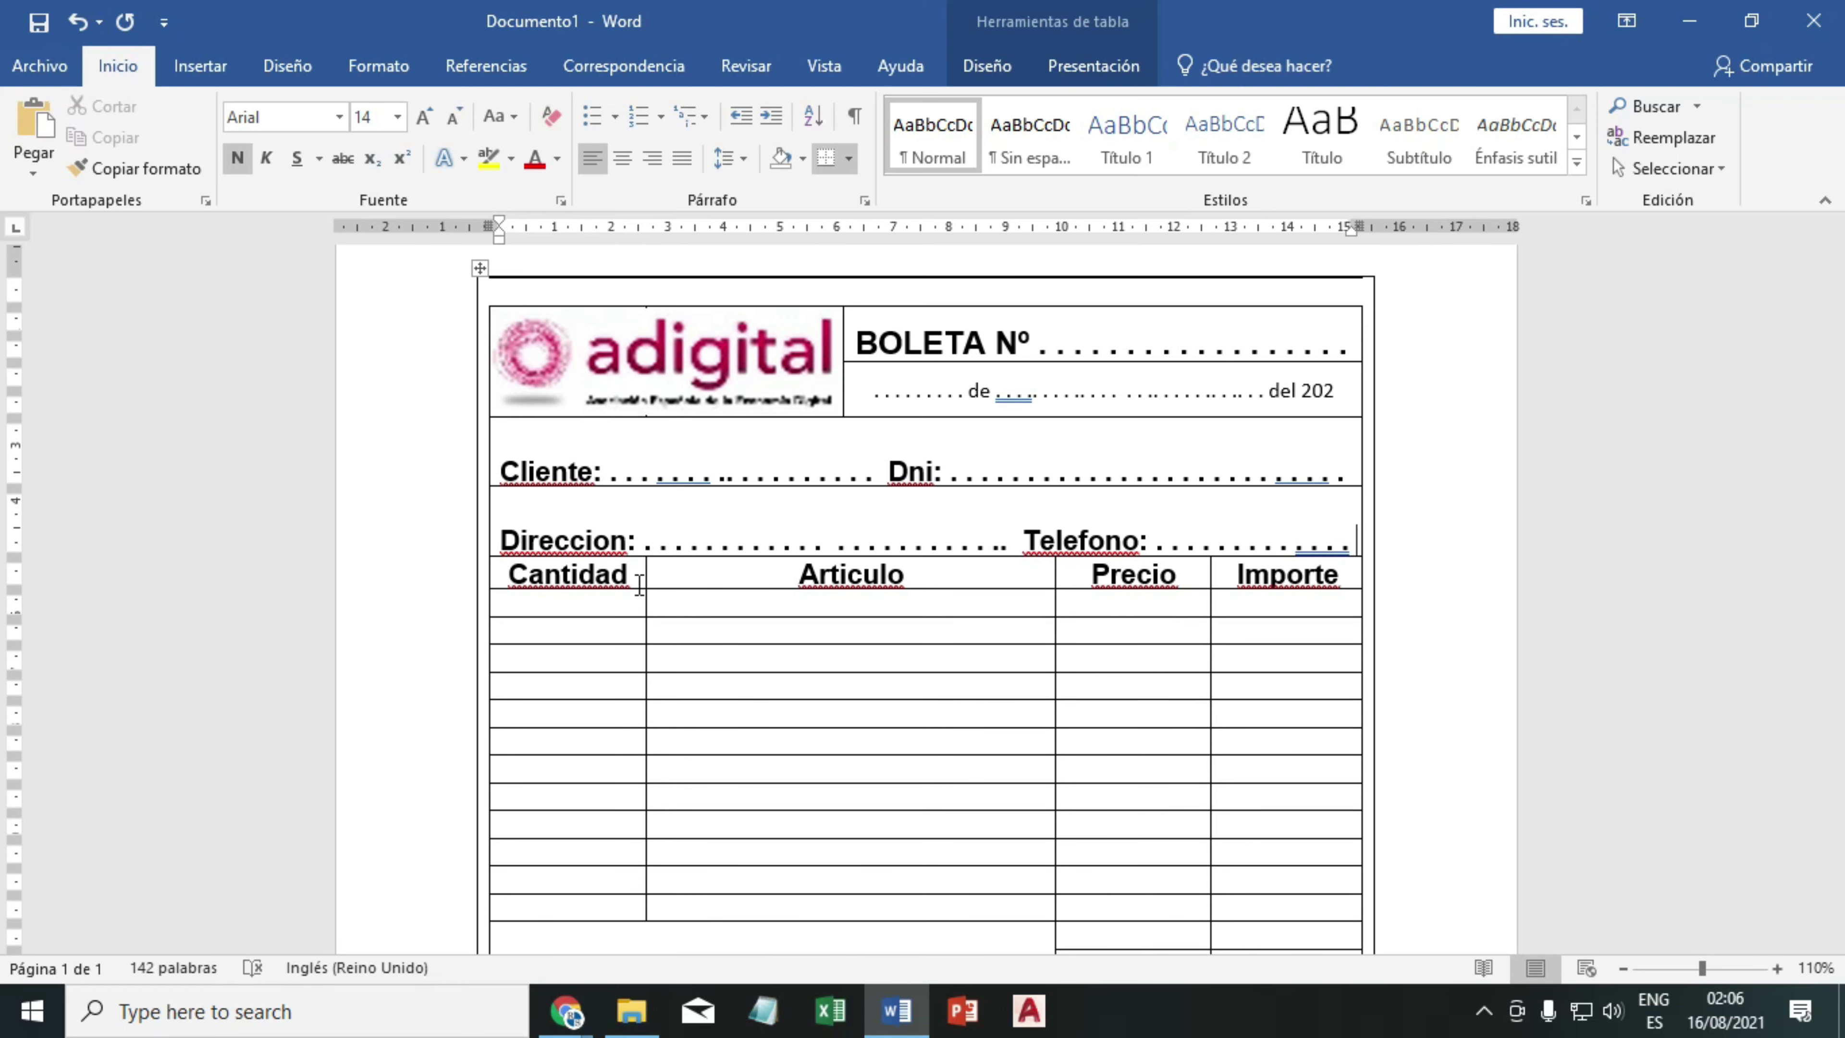
- Lengthen the Cliente dotted leader and delete the Dni dots wrapping below the line
{"action": "left_click", "coordinate": [863, 478]}
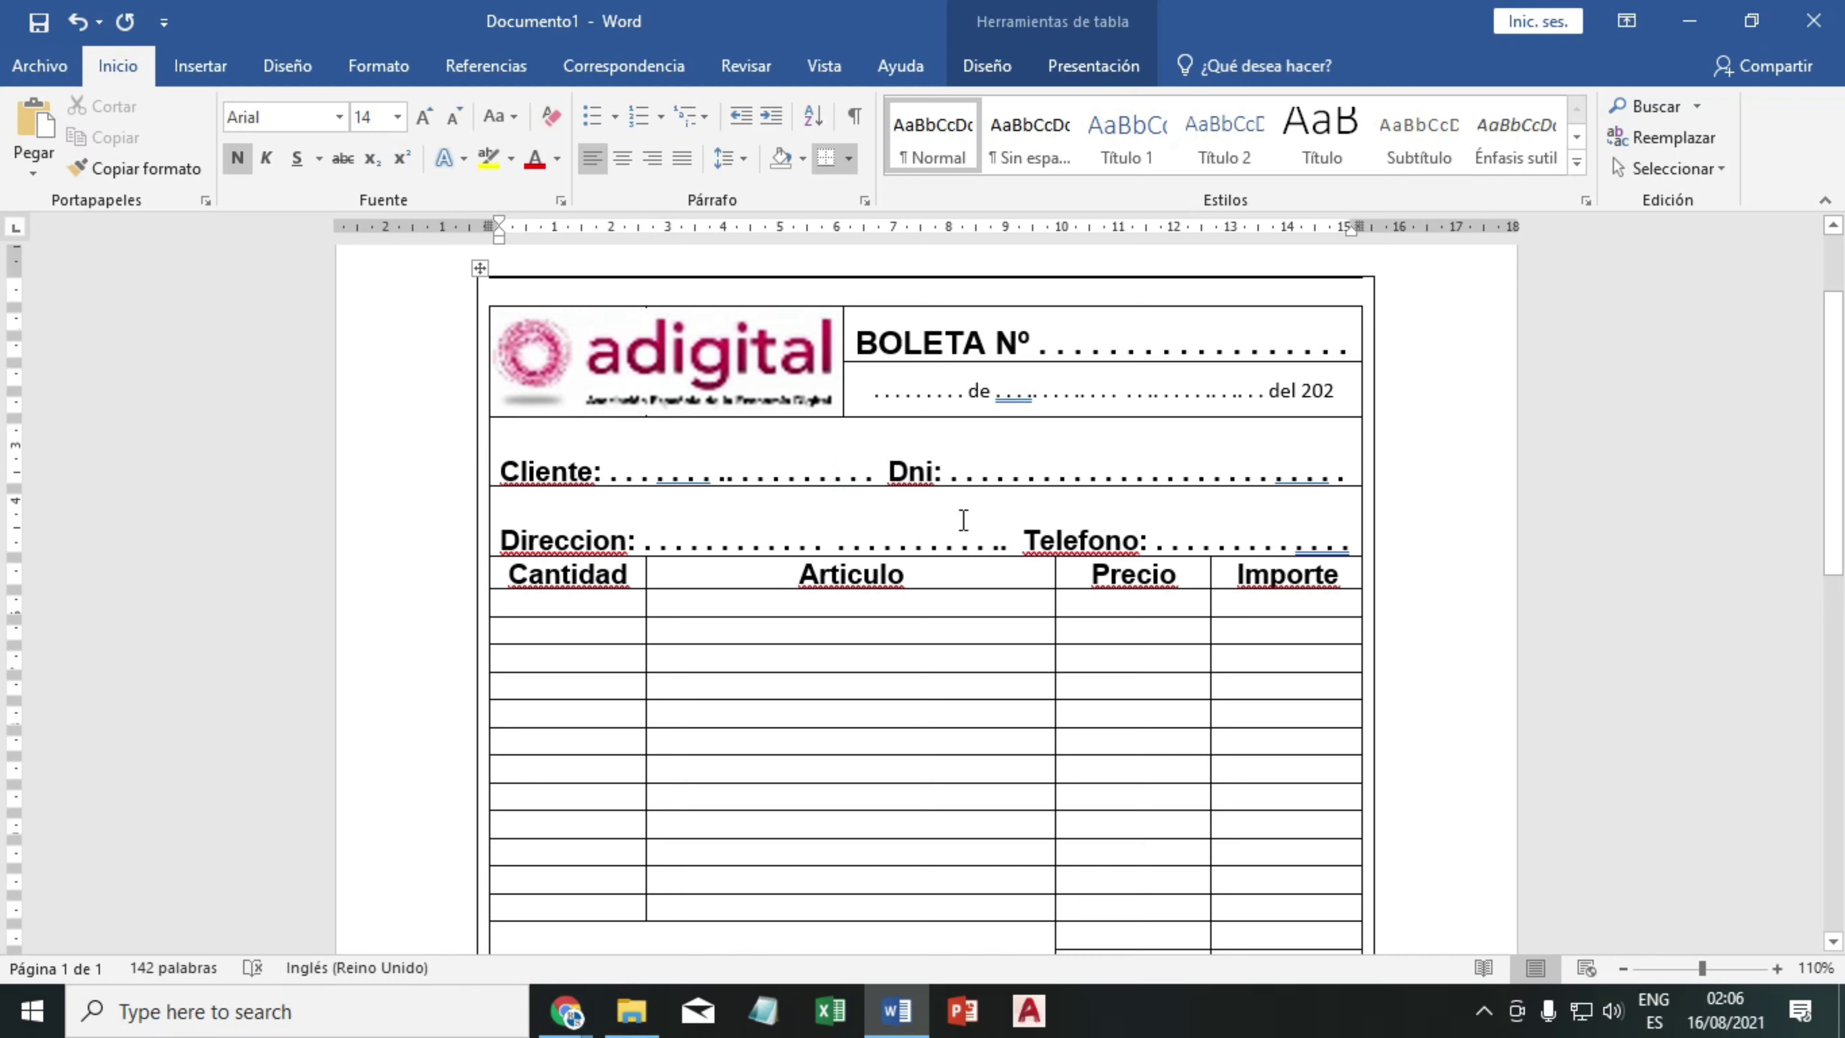
{"action": "key", "text": "Right"}
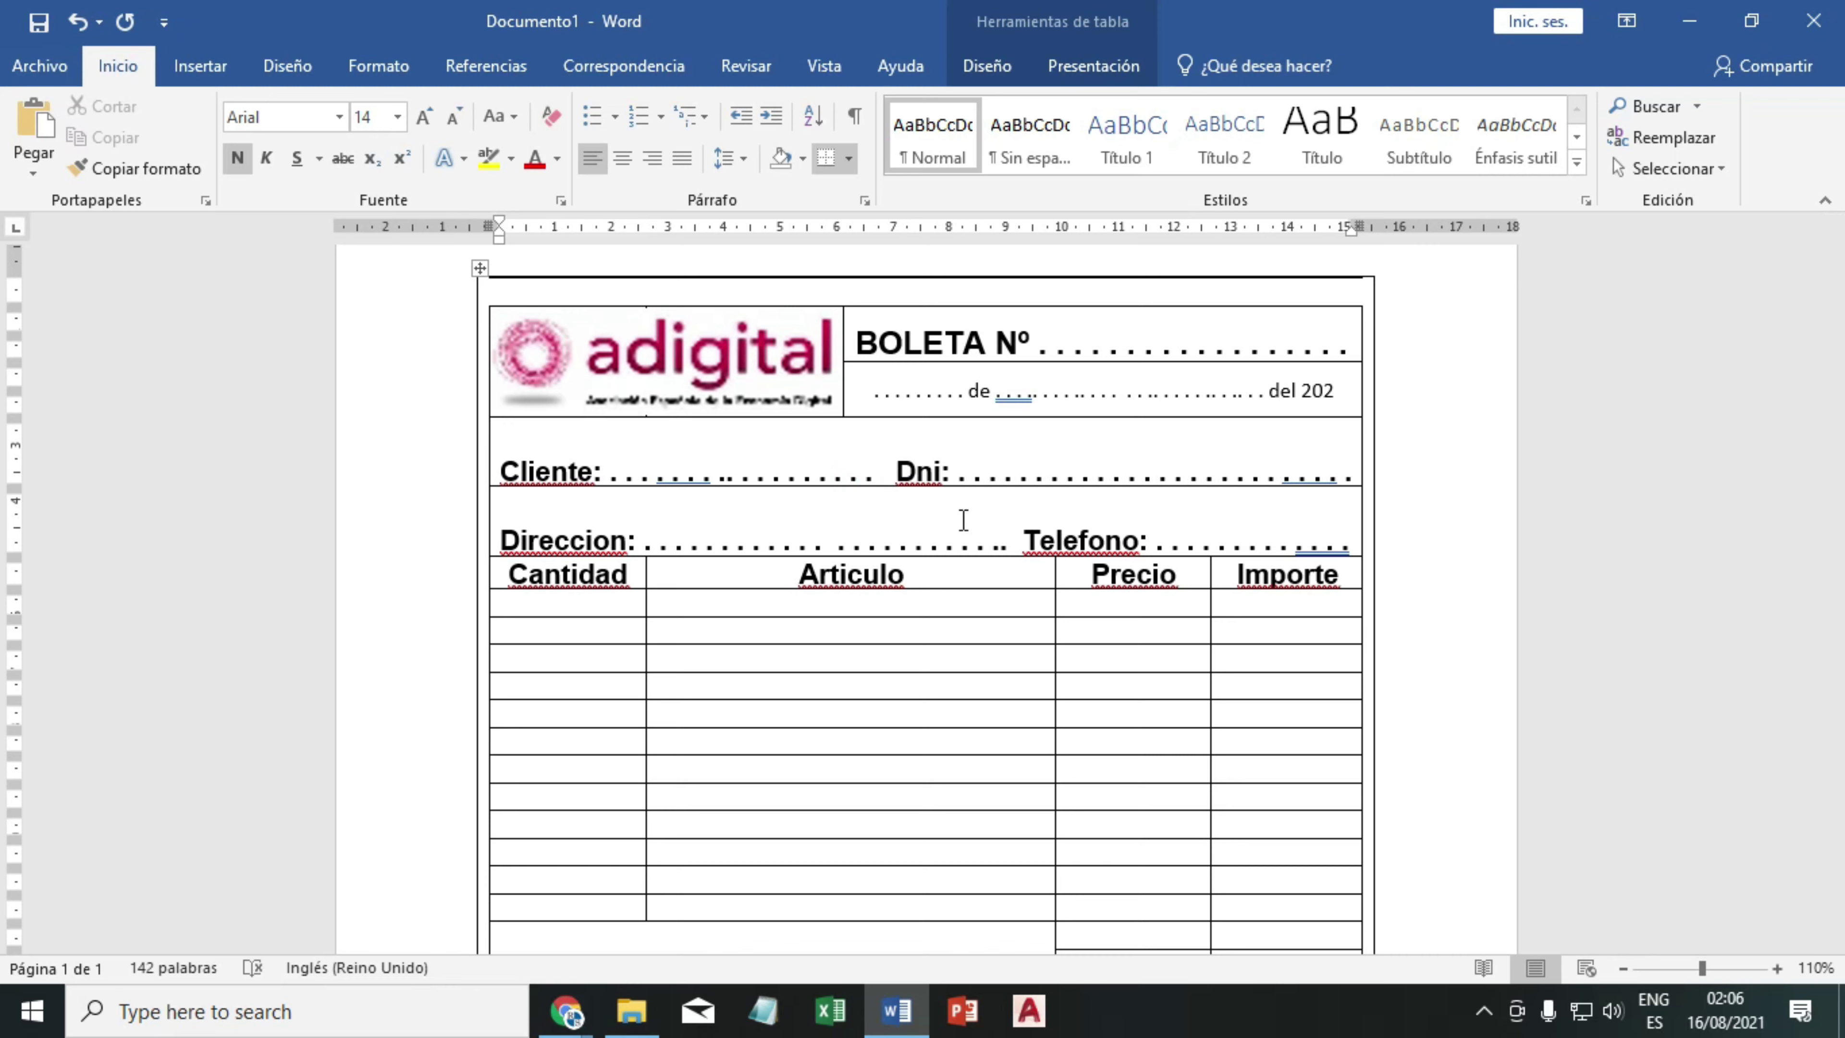
{"action": "type", "text": ". . . . . "}
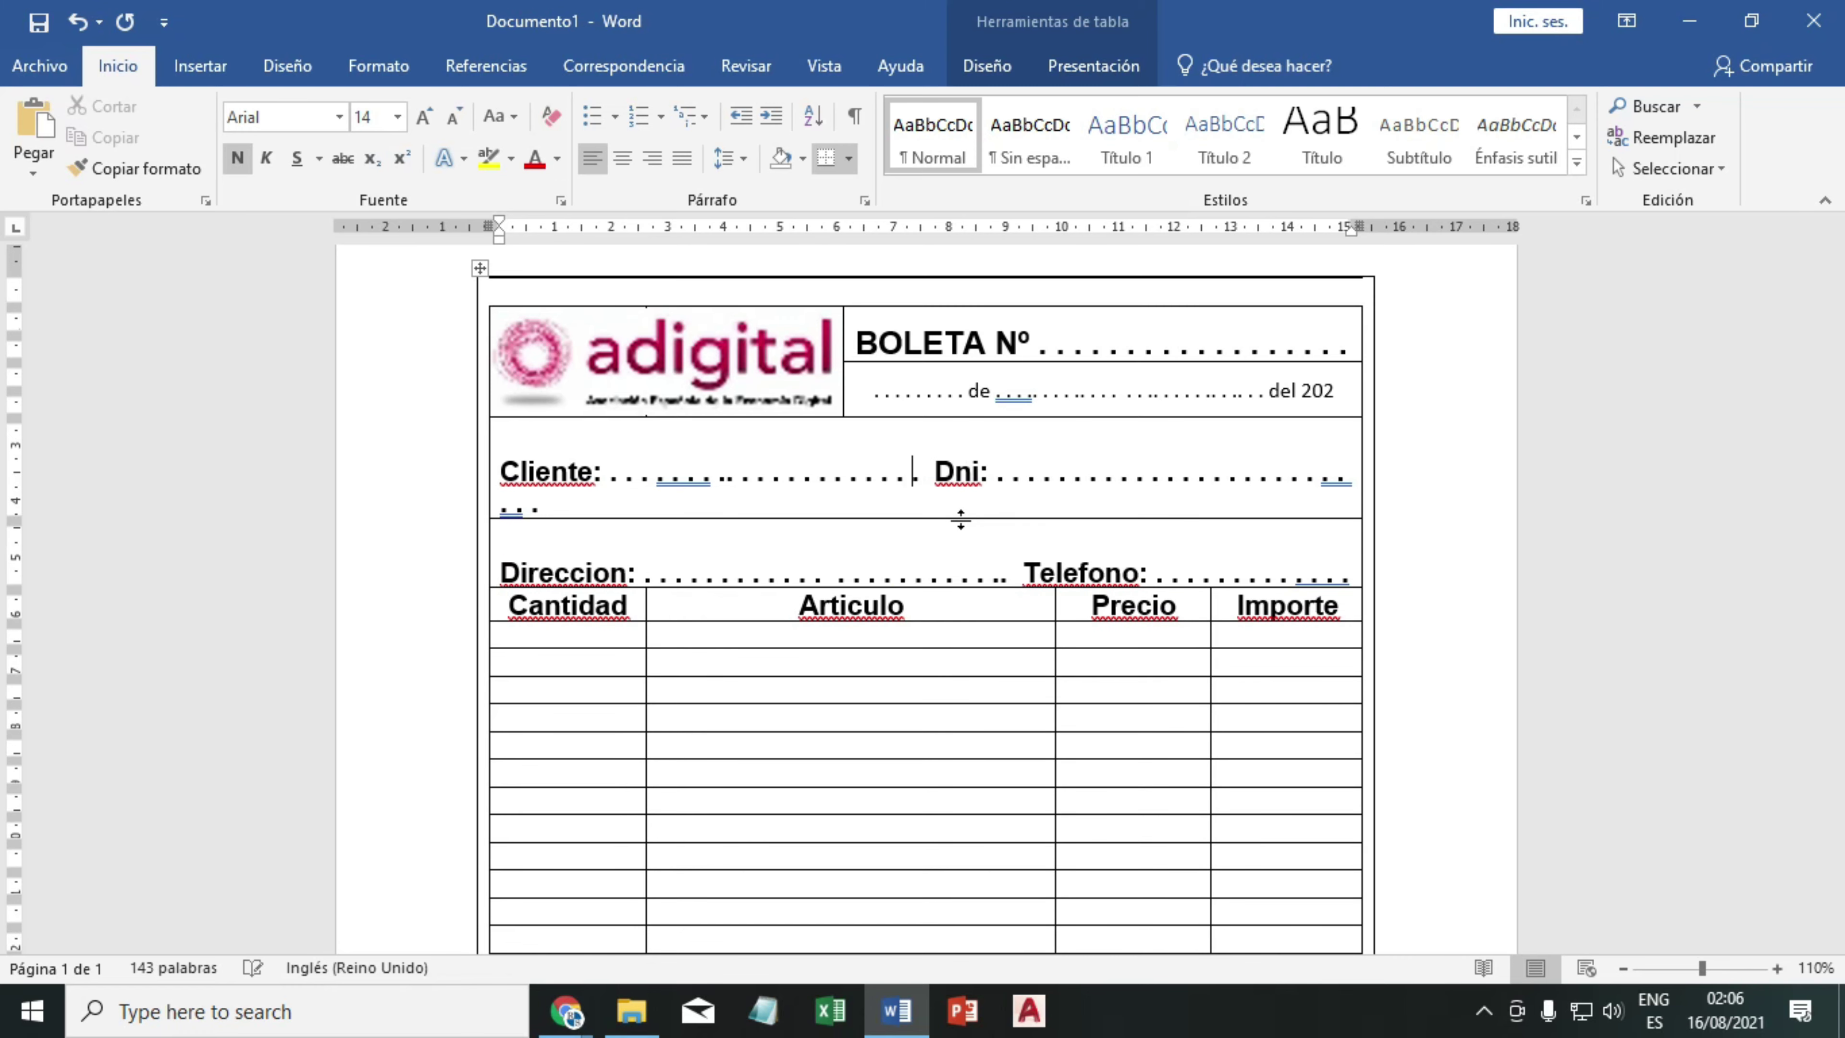
{"action": "type", "text": ". . "}
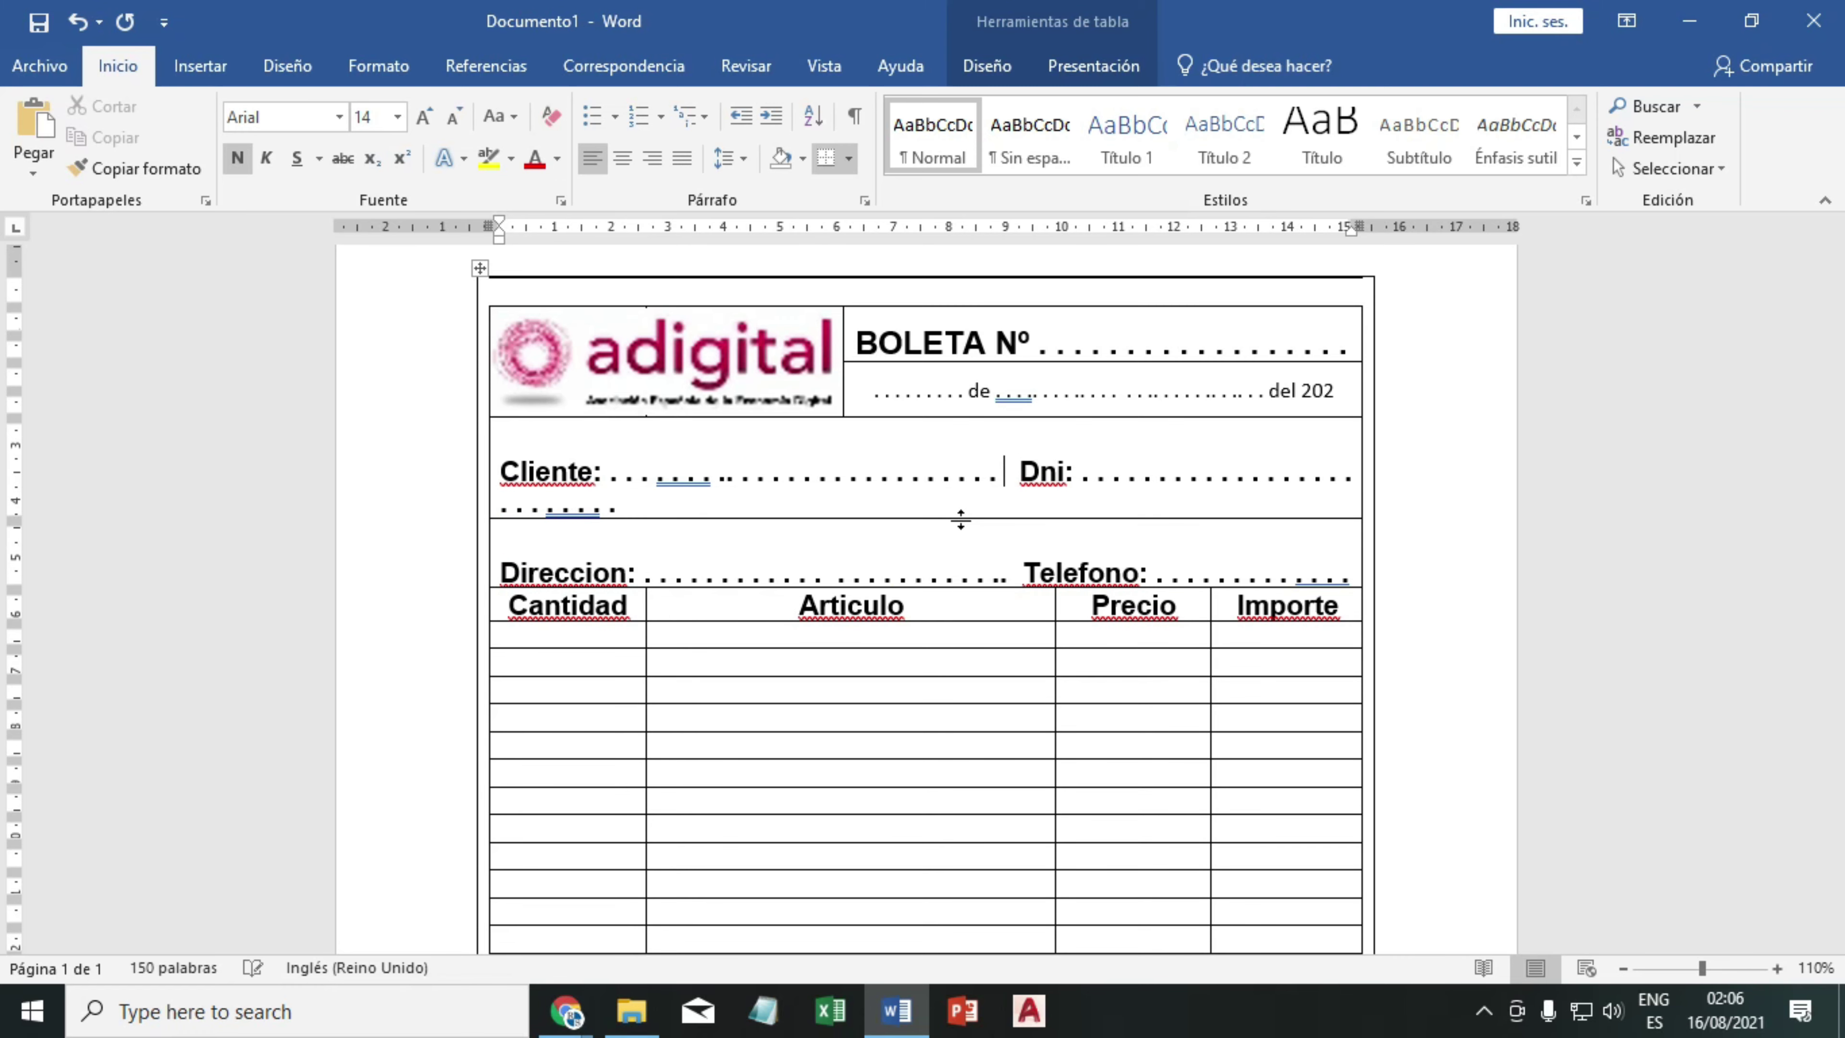
{"action": "type", "text": ". ."}
{"action": "key", "text": "BackSpace"}
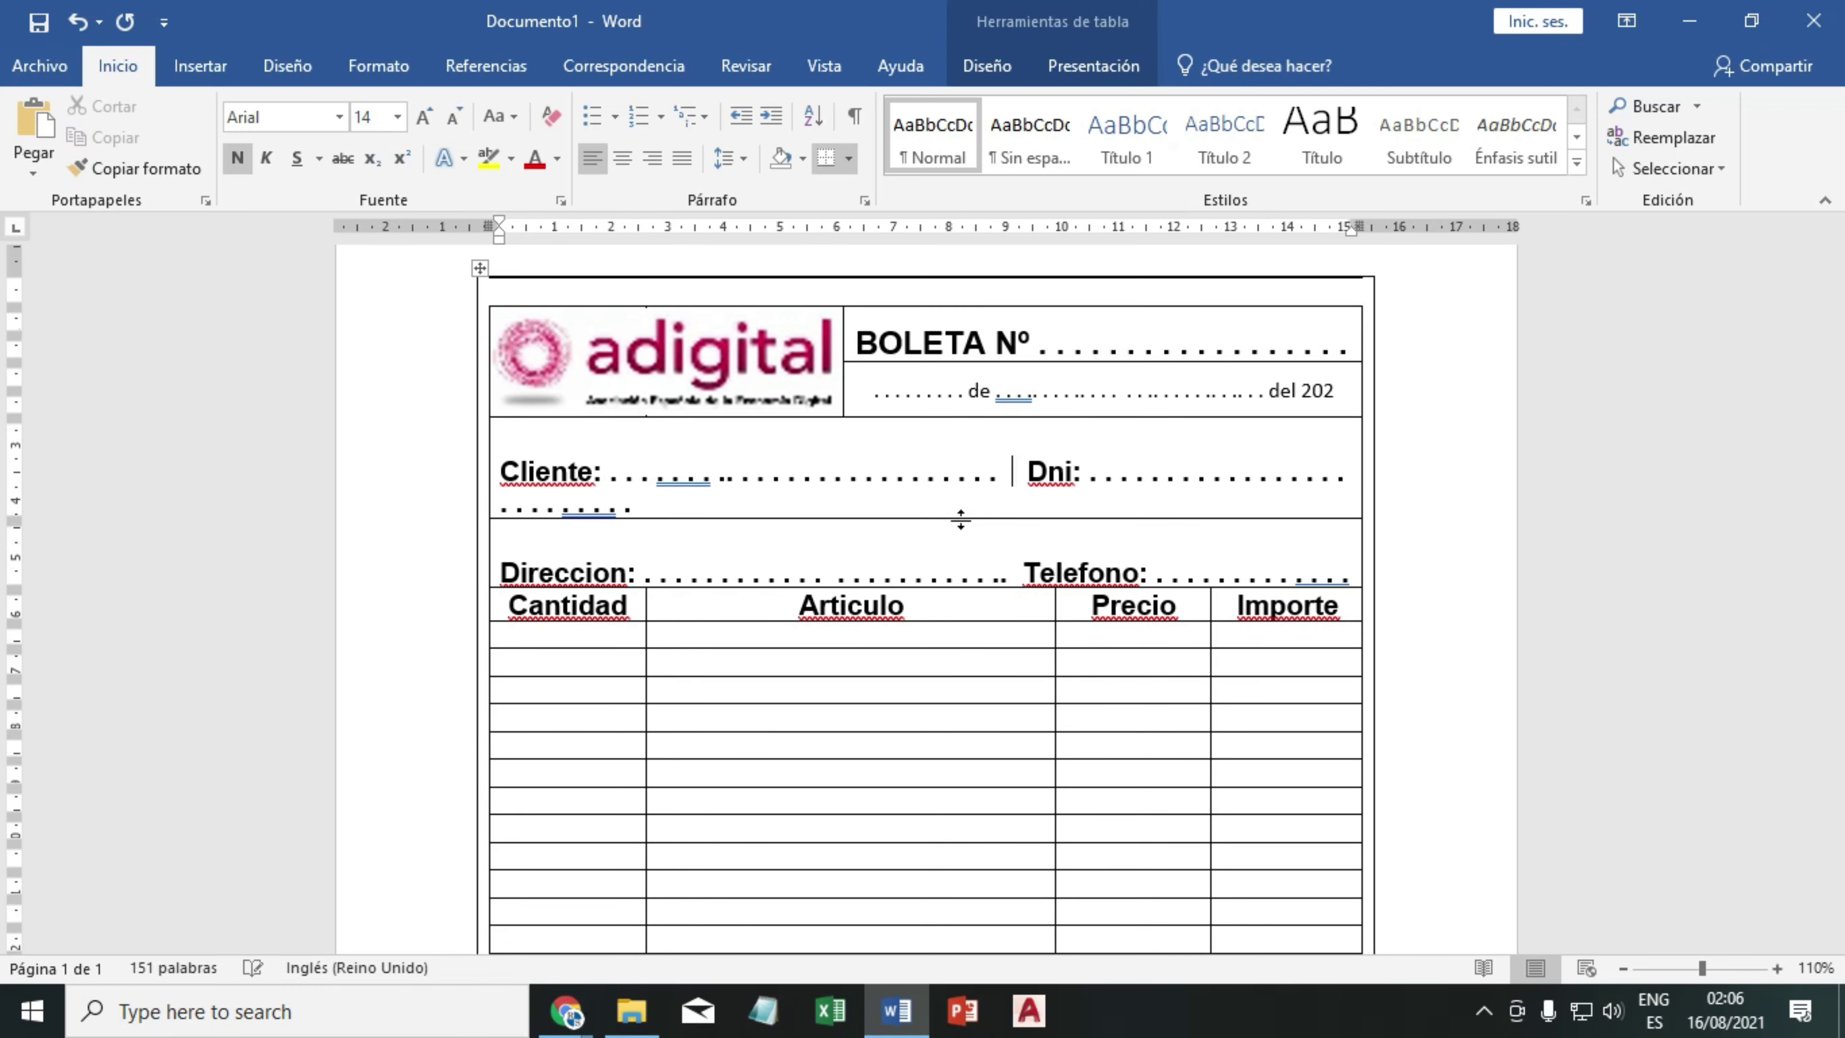
{"action": "type", "text": "."}
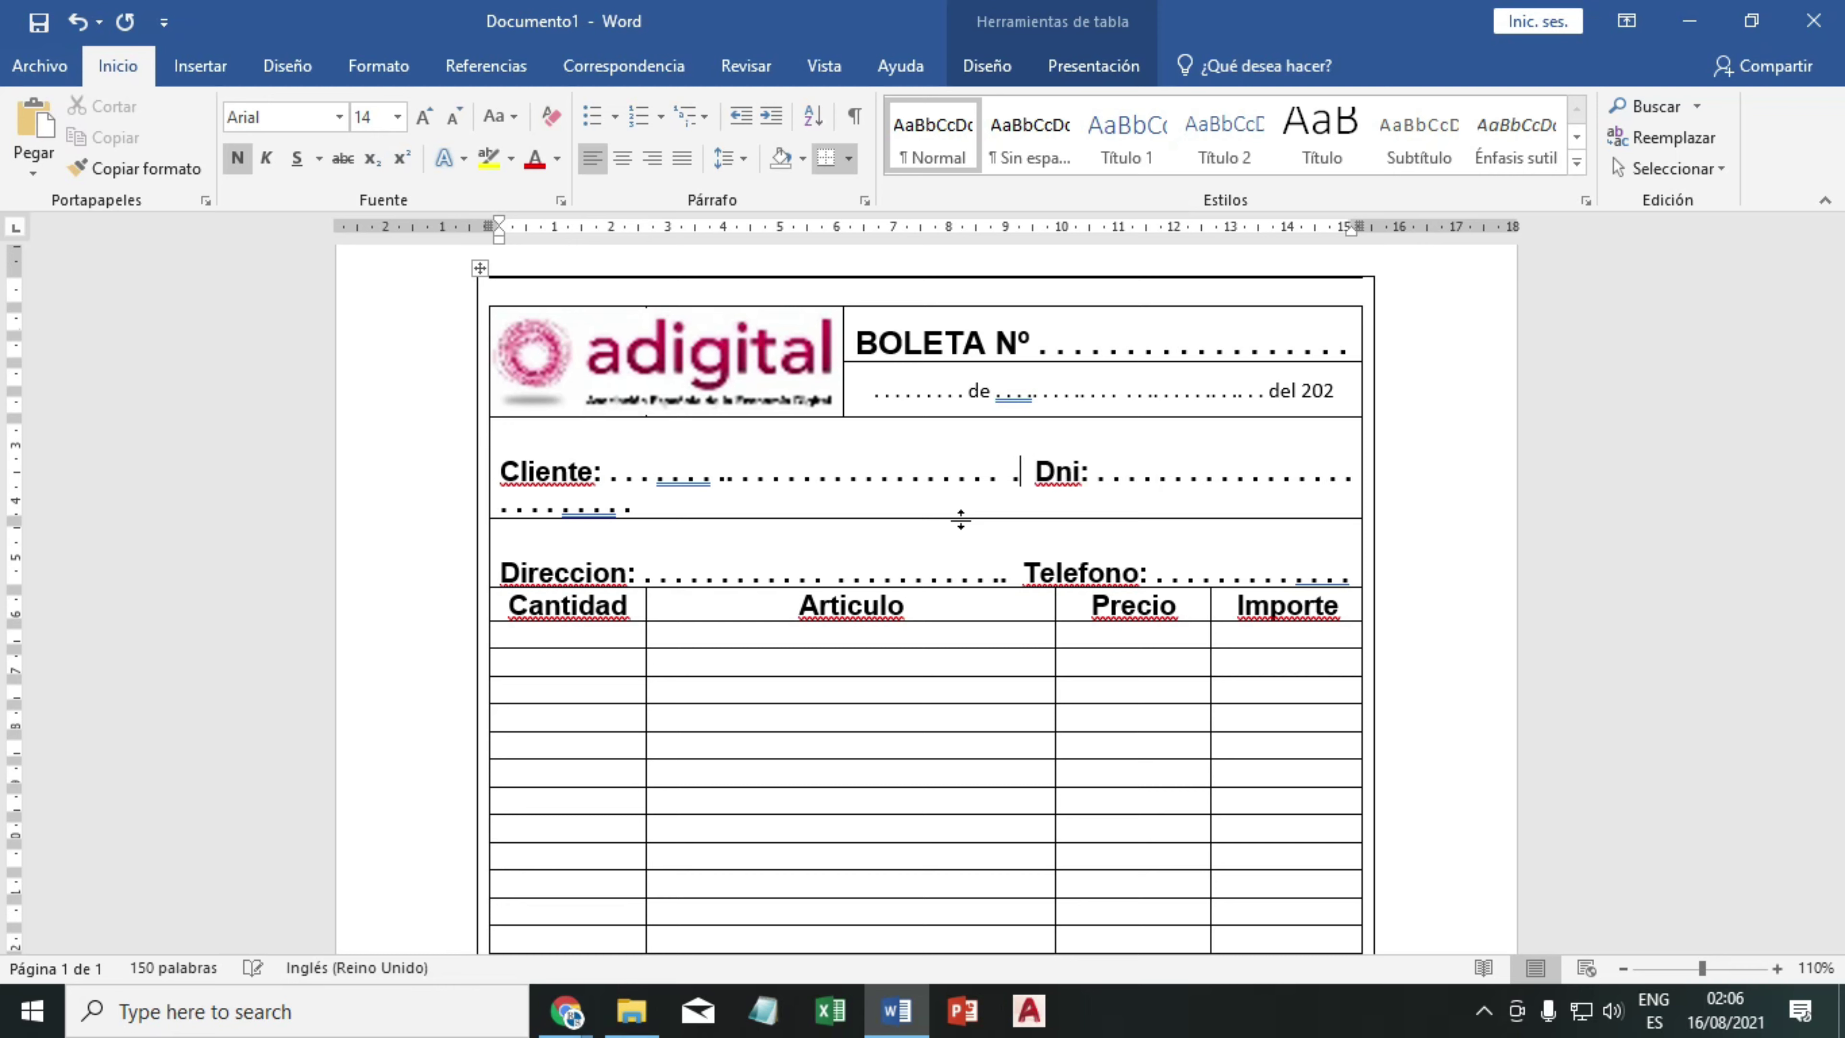
{"action": "key", "text": "Left"}
{"action": "key", "text": "Delete"}
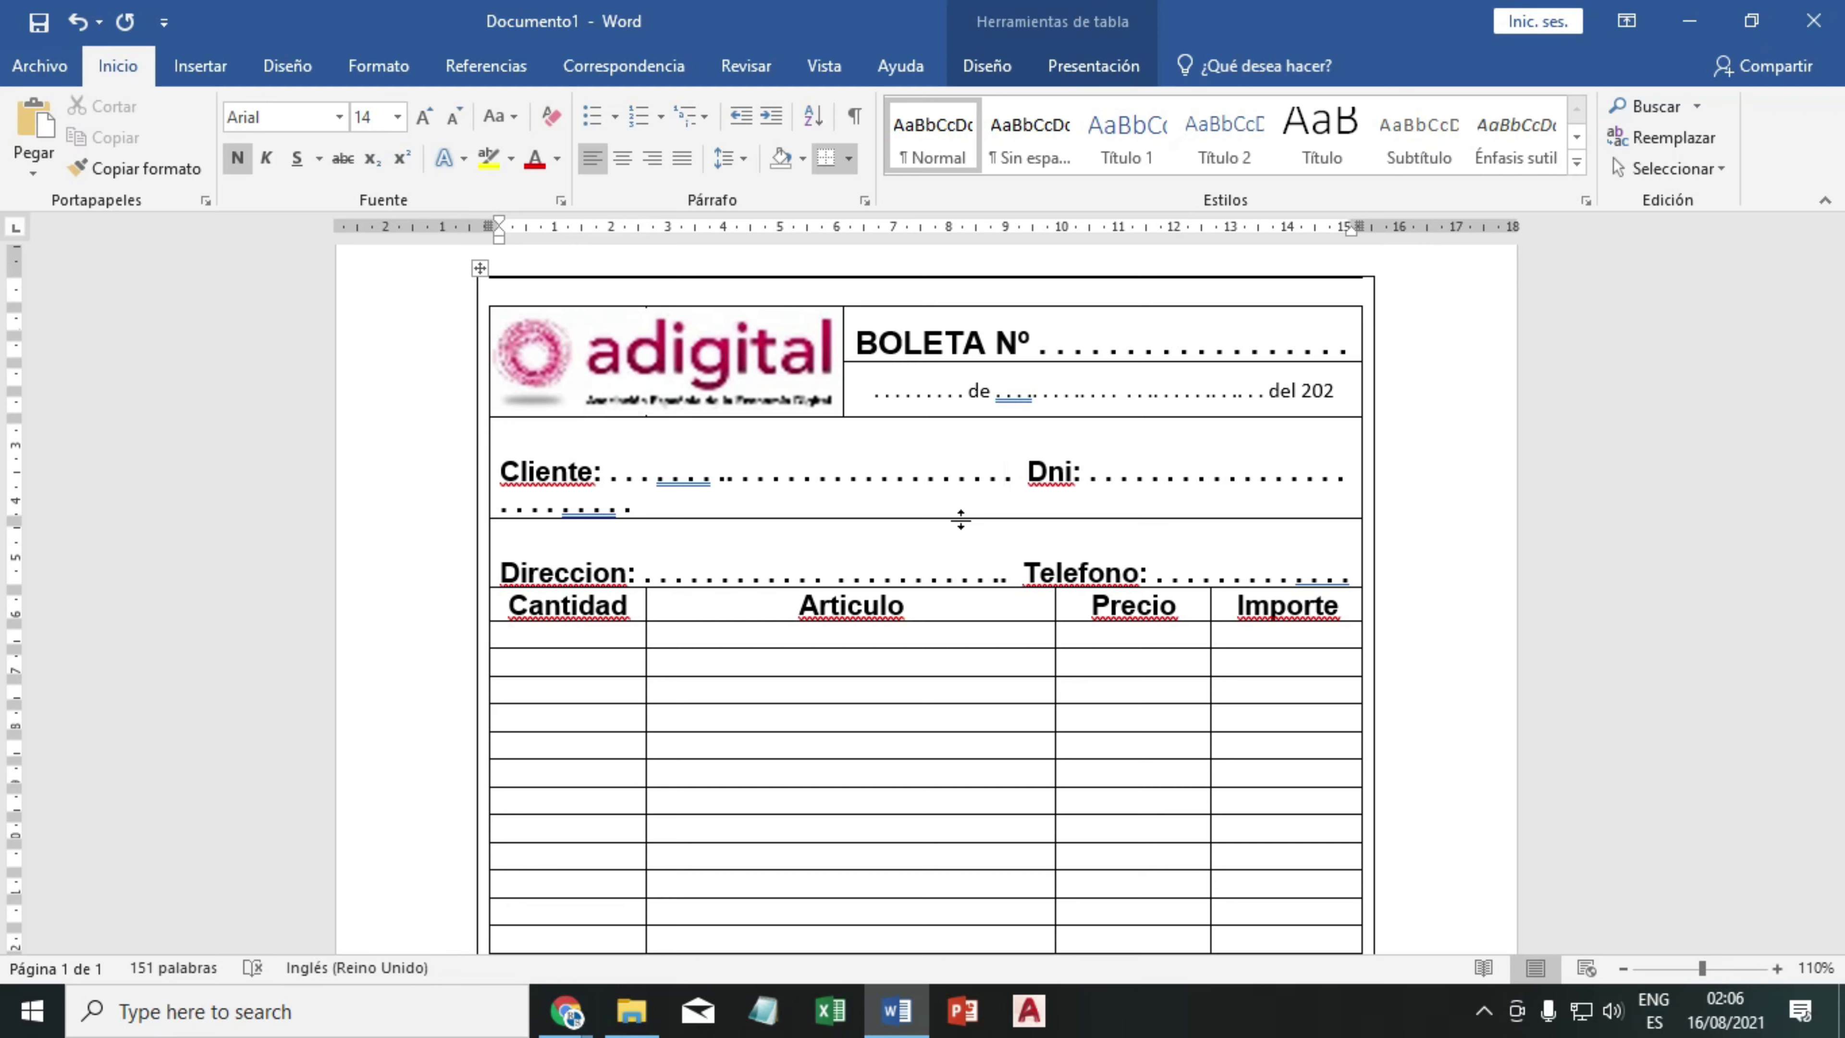
{"action": "left_click", "coordinate": [649, 507]}
{"action": "key", "text": "BackSpace"}
{"action": "key", "text": "BackSpace"}
{"action": "key", "text": "BackSpace"}
{"action": "key", "text": "BackSpace"}
{"action": "key", "text": "BackSpace"}
{"action": "key", "text": "BackSpace"}
{"action": "key", "text": "BackSpace"}
{"action": "key", "text": "BackSpace"}
{"action": "key", "text": "BackSpace"}
{"action": "key", "text": "BackSpace"}
{"action": "key", "text": "BackSpace"}
{"action": "key", "text": "BackSpace"}
{"action": "key", "text": "BackSpace"}
{"action": "key", "text": "BackSpace"}
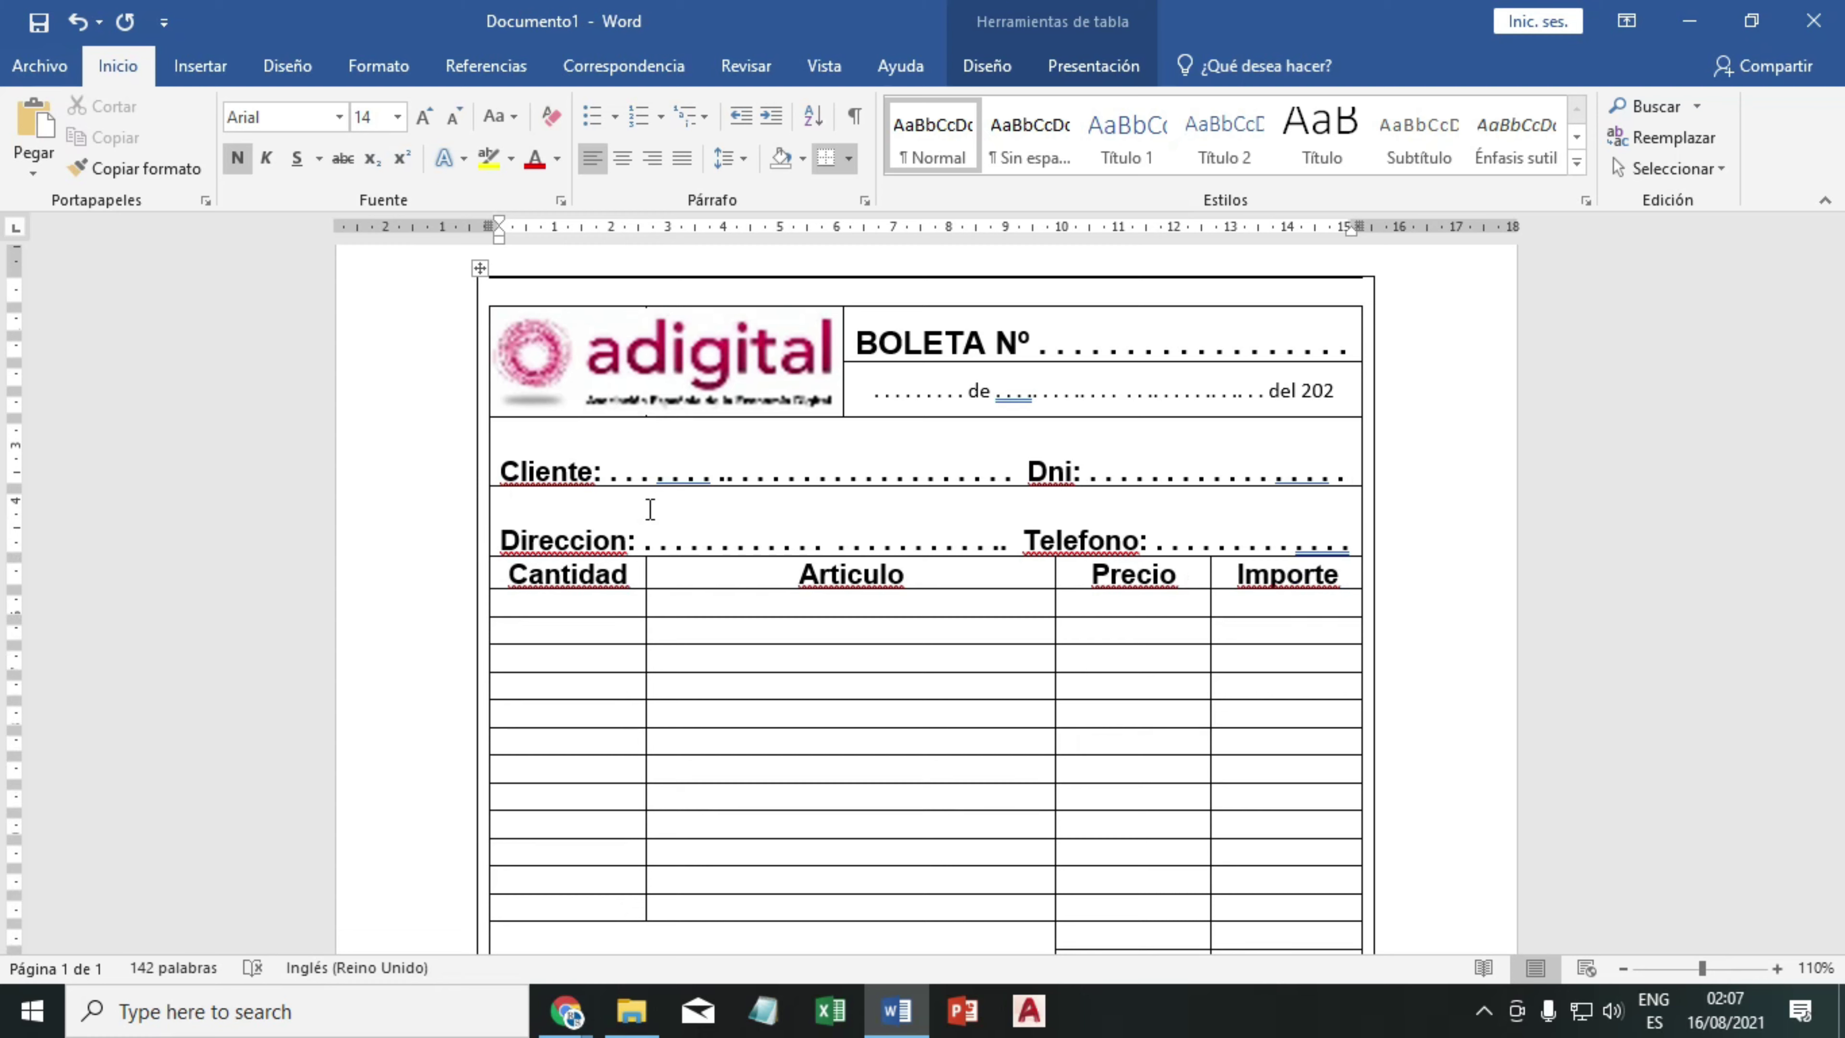
- Format the 'de … del 202' date row as bold Arial 12 point
{"action": "left_click", "coordinate": [1347, 392]}
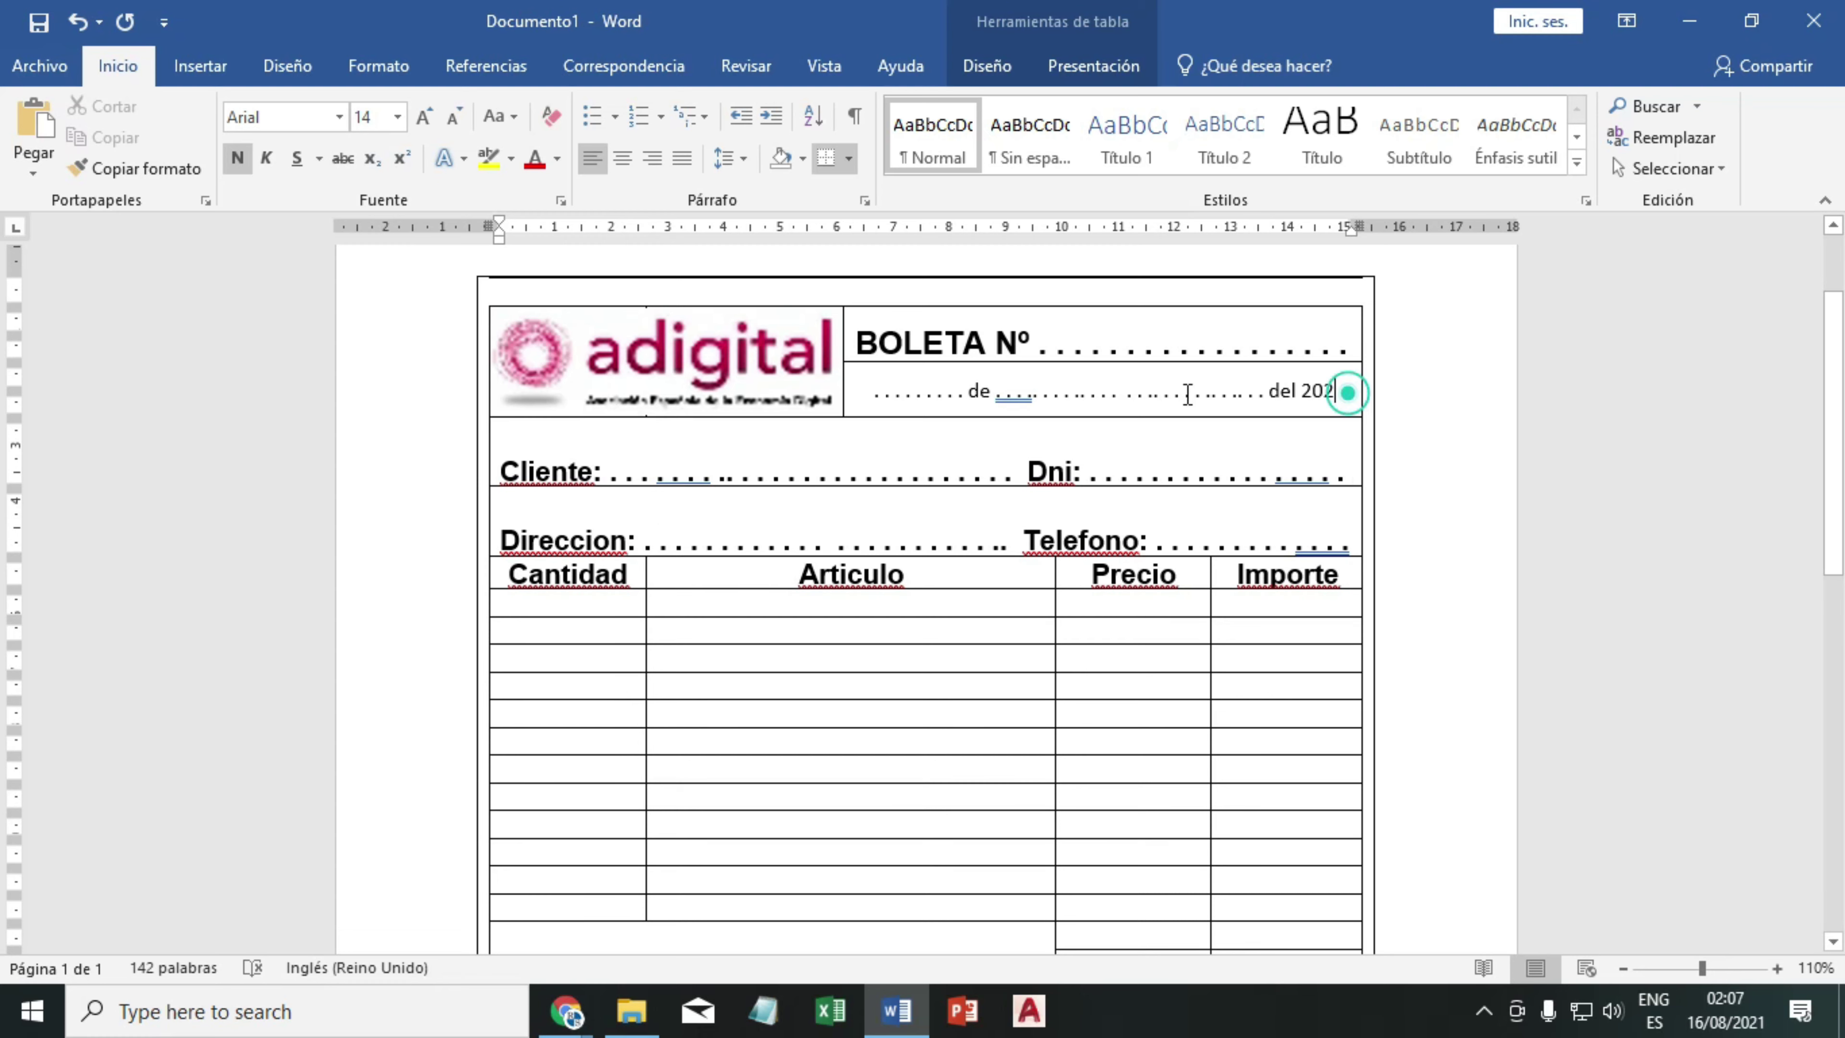
{"action": "left_click_drag", "start_coordinate": [1187, 395], "coordinate": [849, 393]}
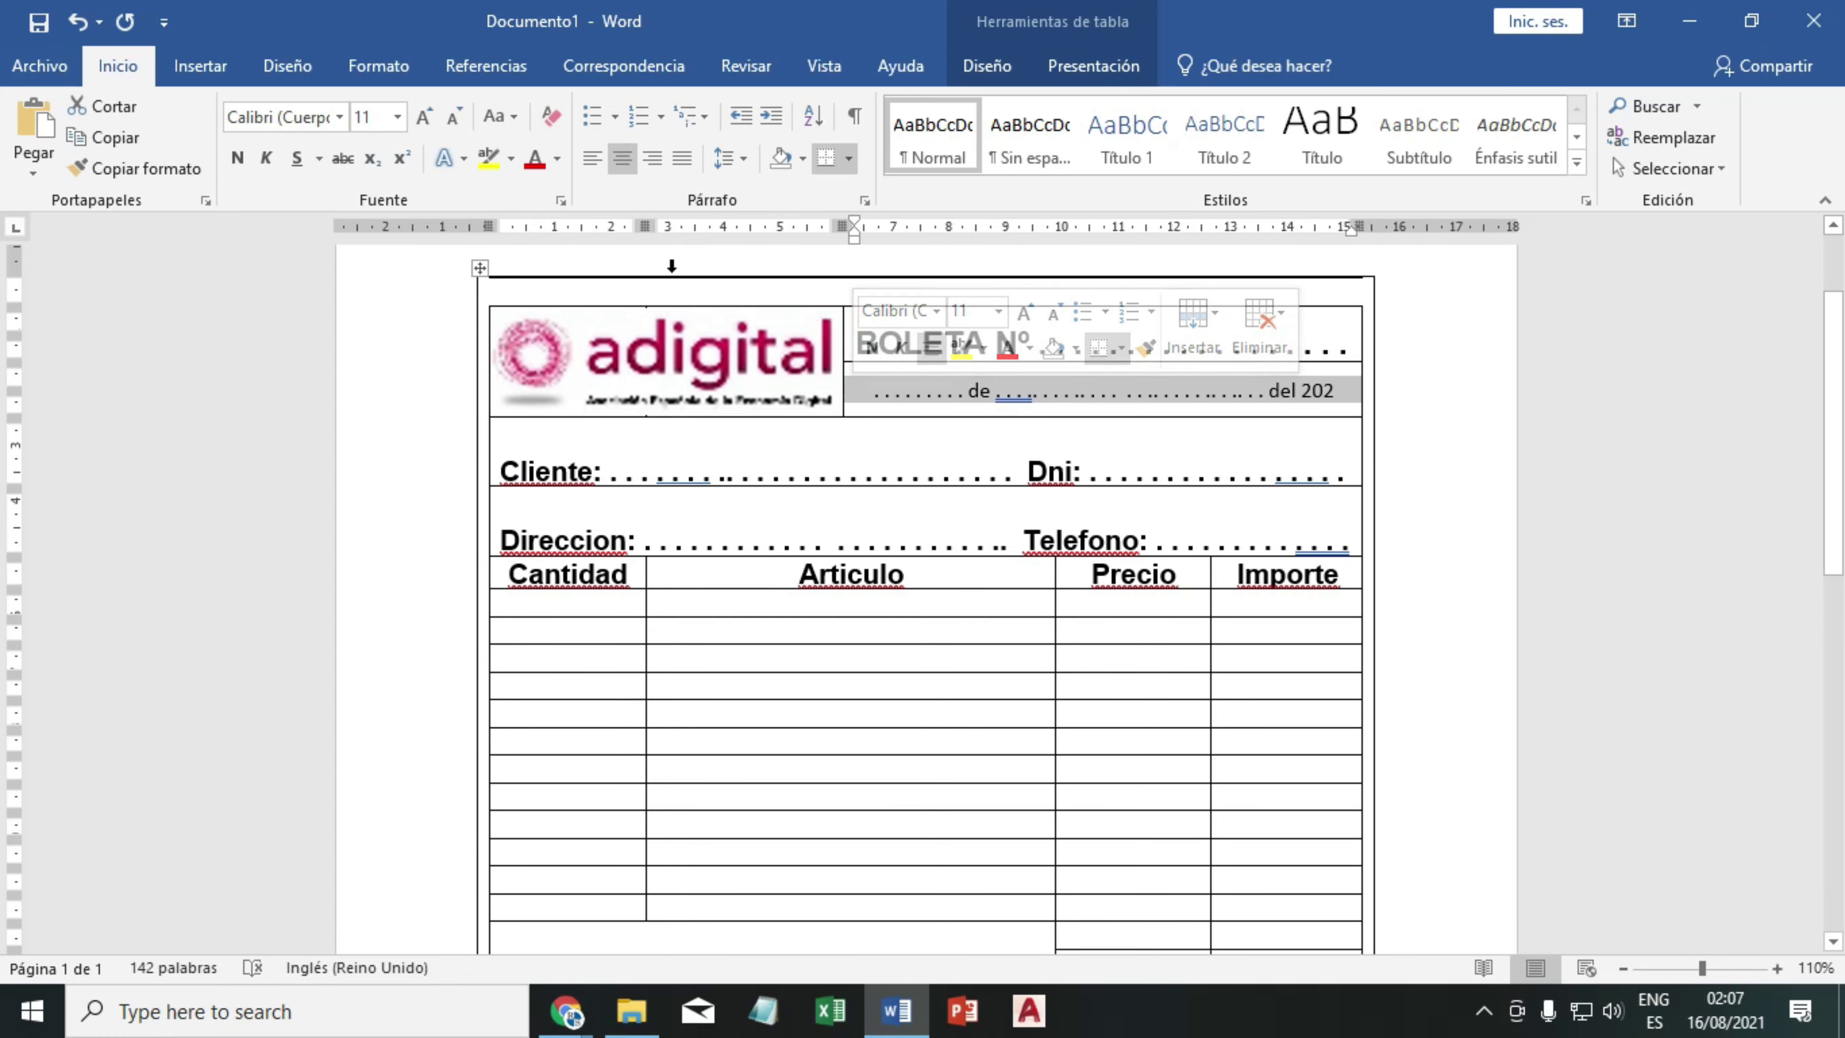
{"action": "left_click", "coordinate": [423, 116]}
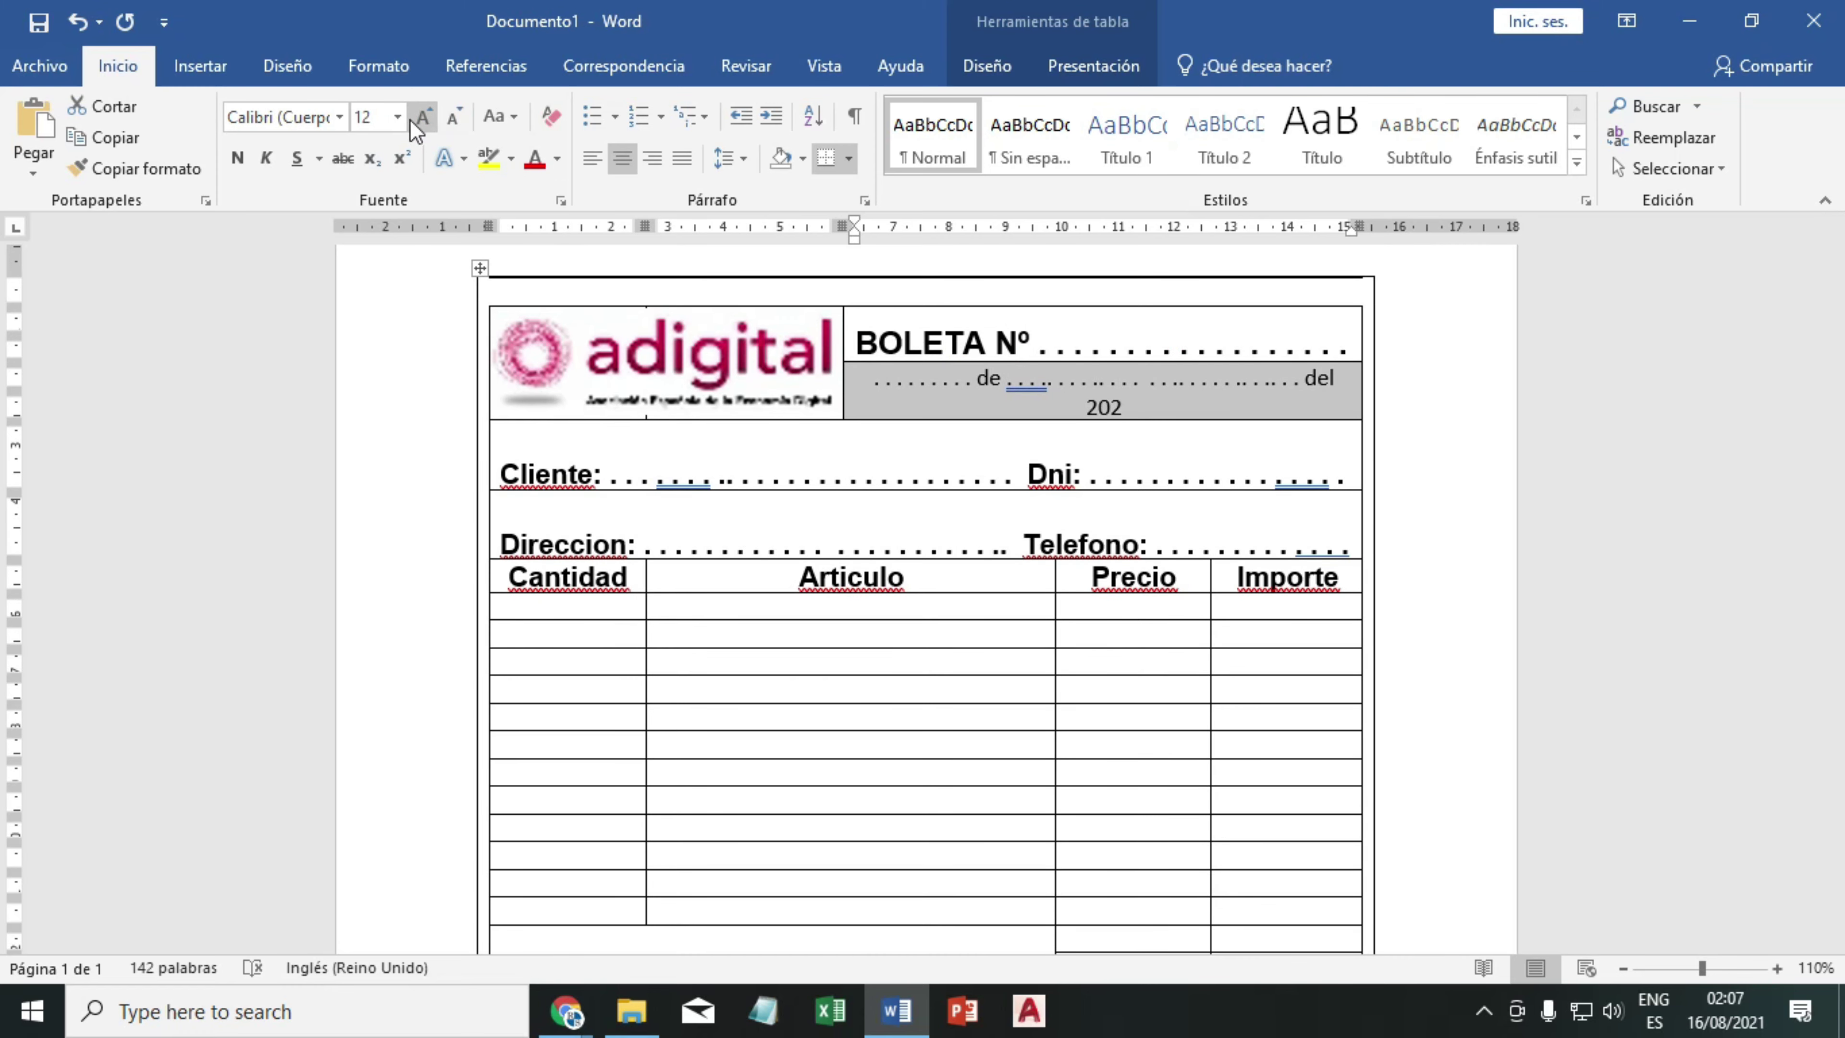
{"action": "left_click", "coordinate": [237, 157]}
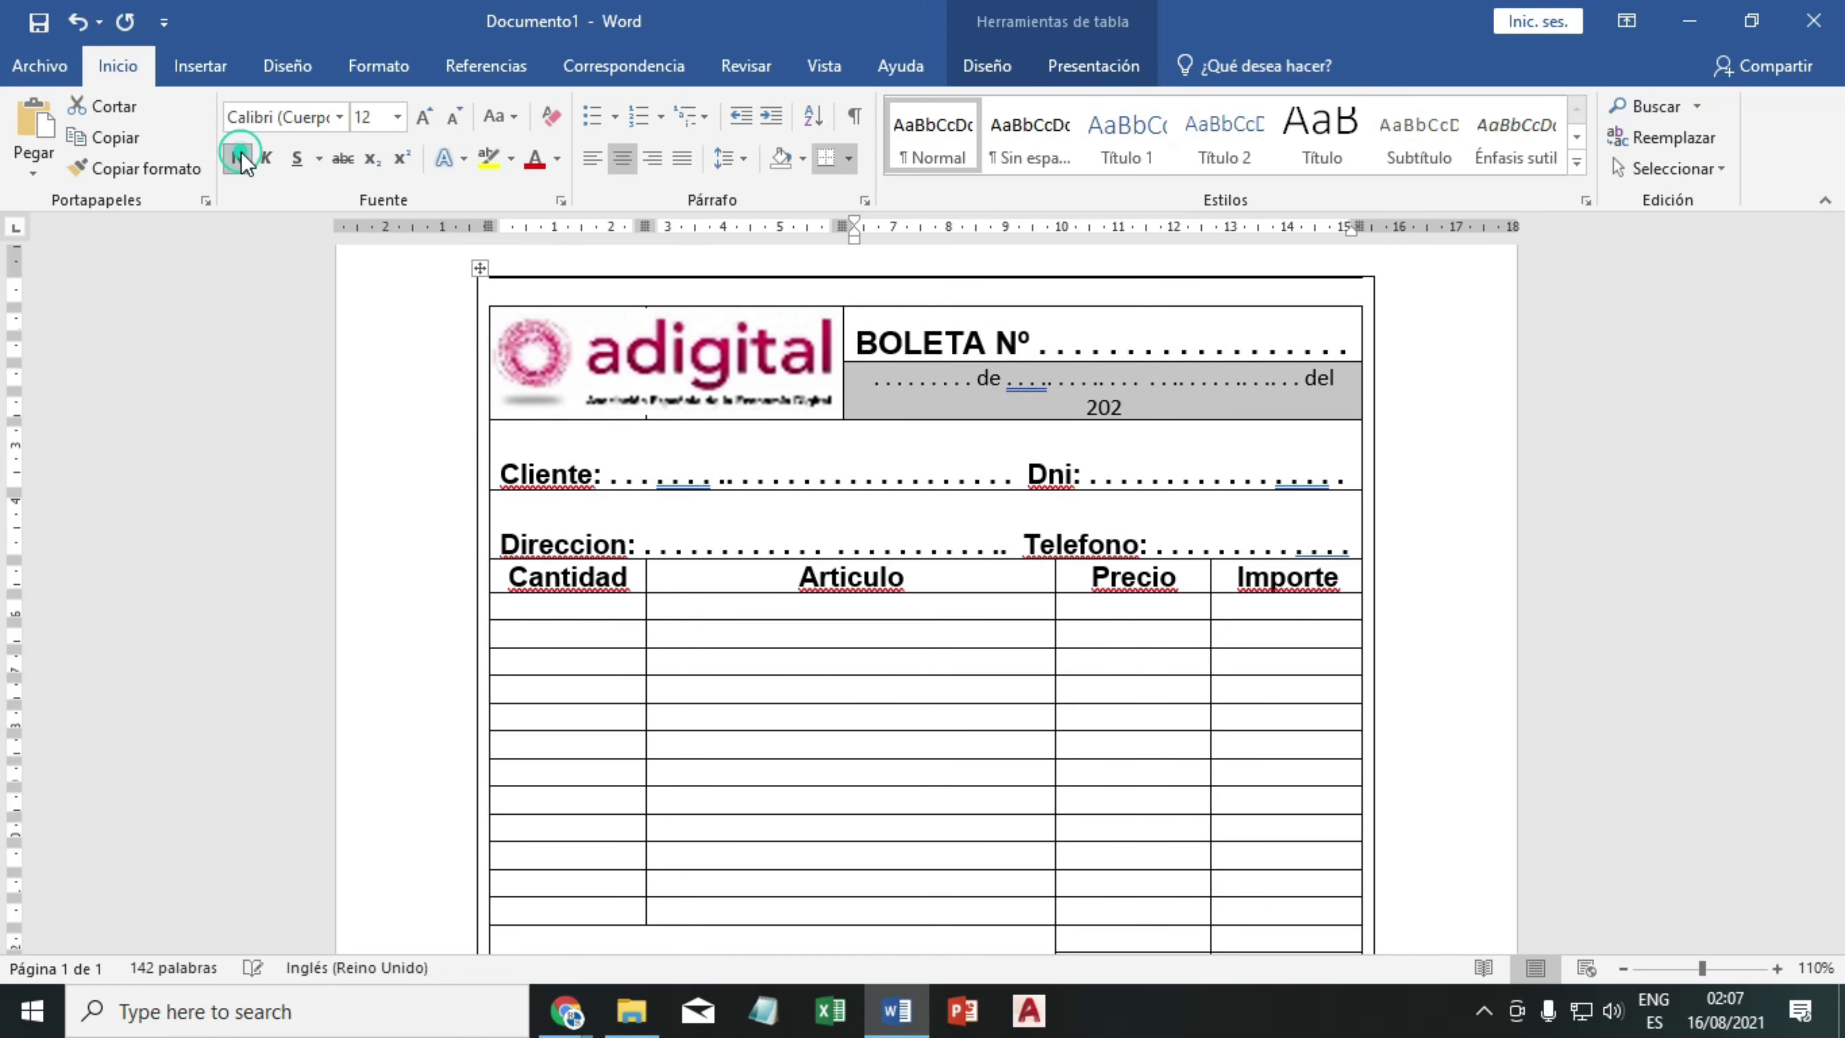
{"action": "left_click", "coordinate": [284, 119]}
{"action": "type", "text": "Arial"}
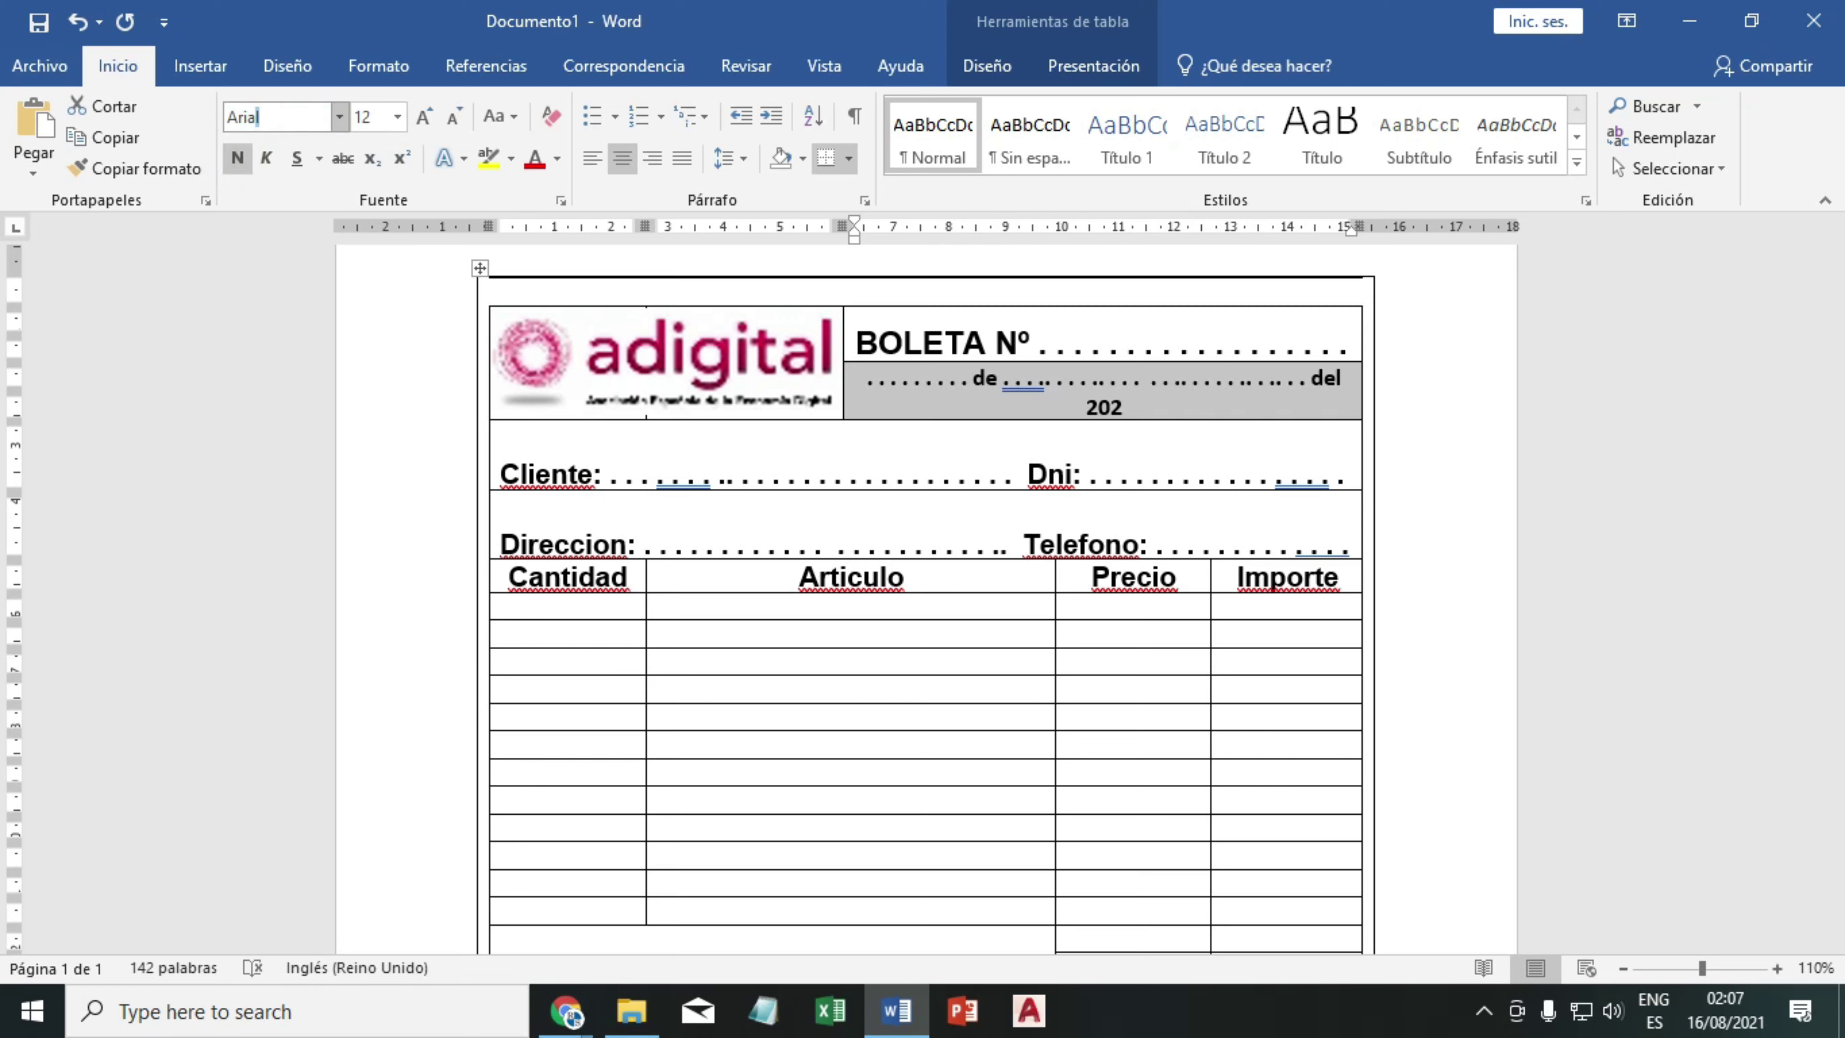
{"action": "key", "text": "Return"}
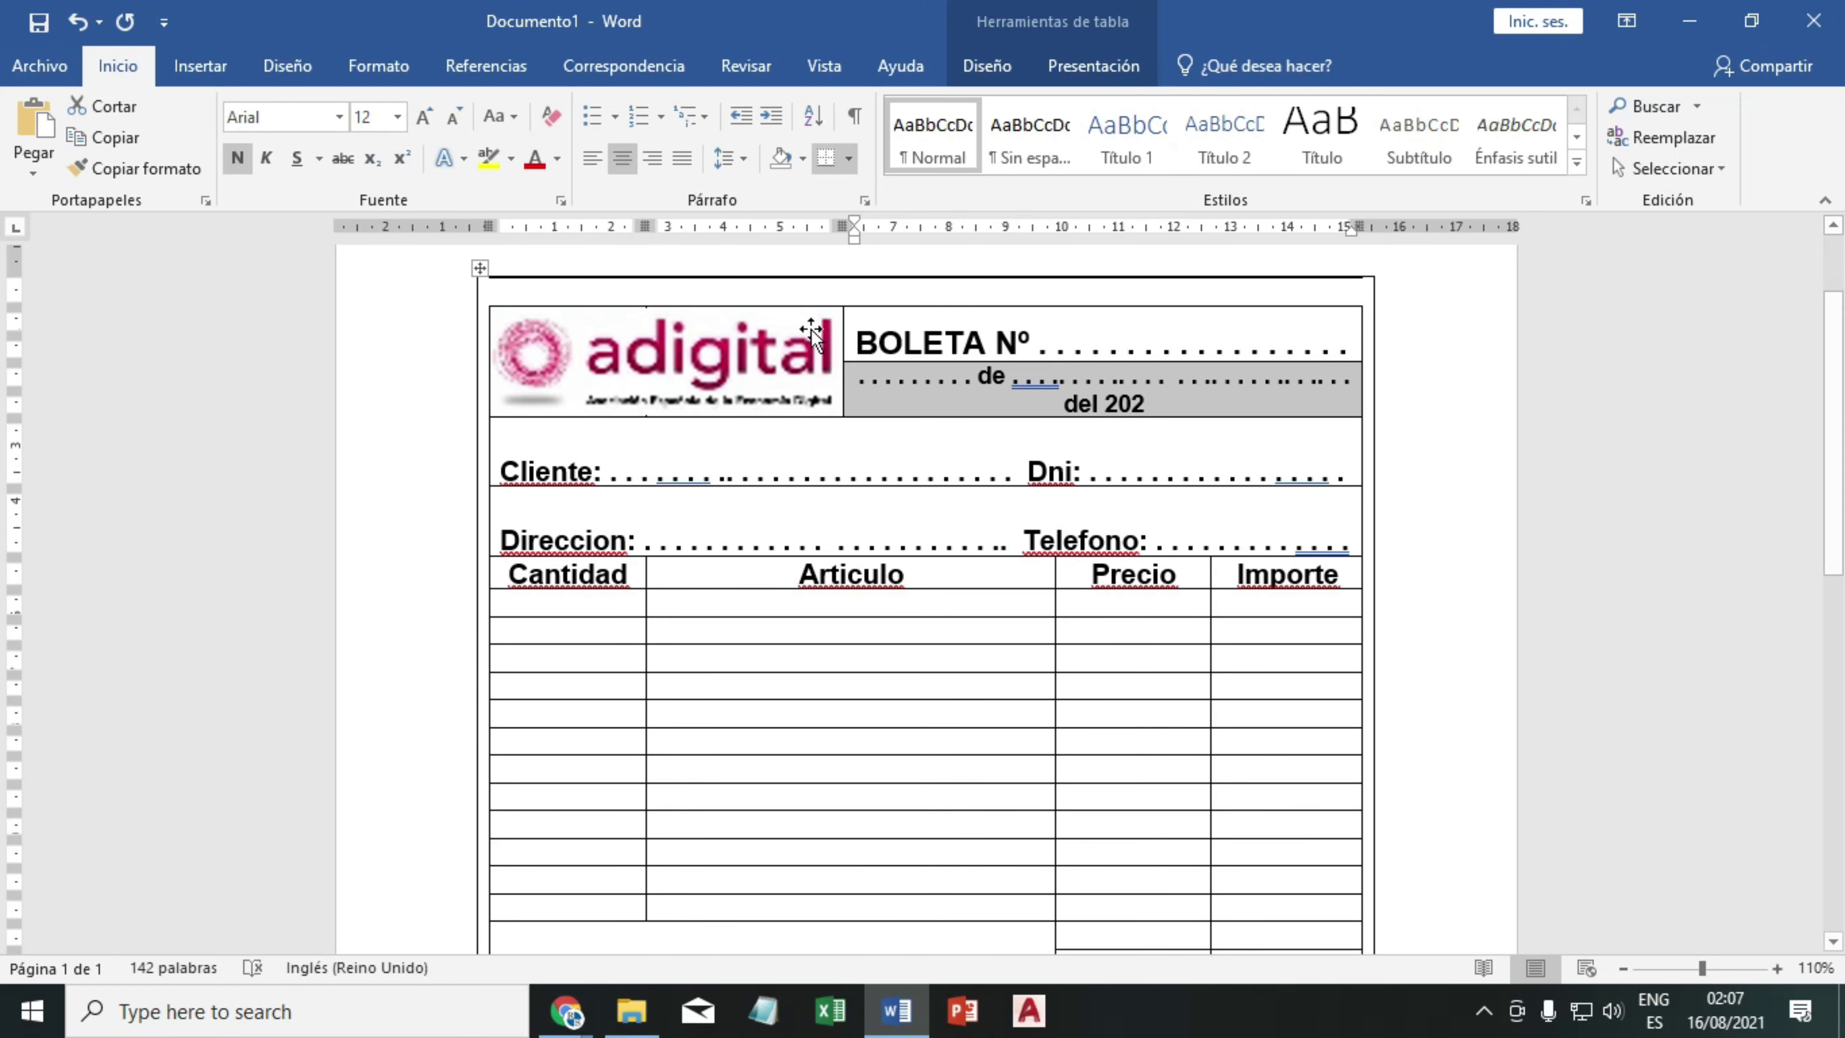
- Delete dots around 'de' so 'del 202' rejoins the date line
{"action": "left_click", "coordinate": [935, 381]}
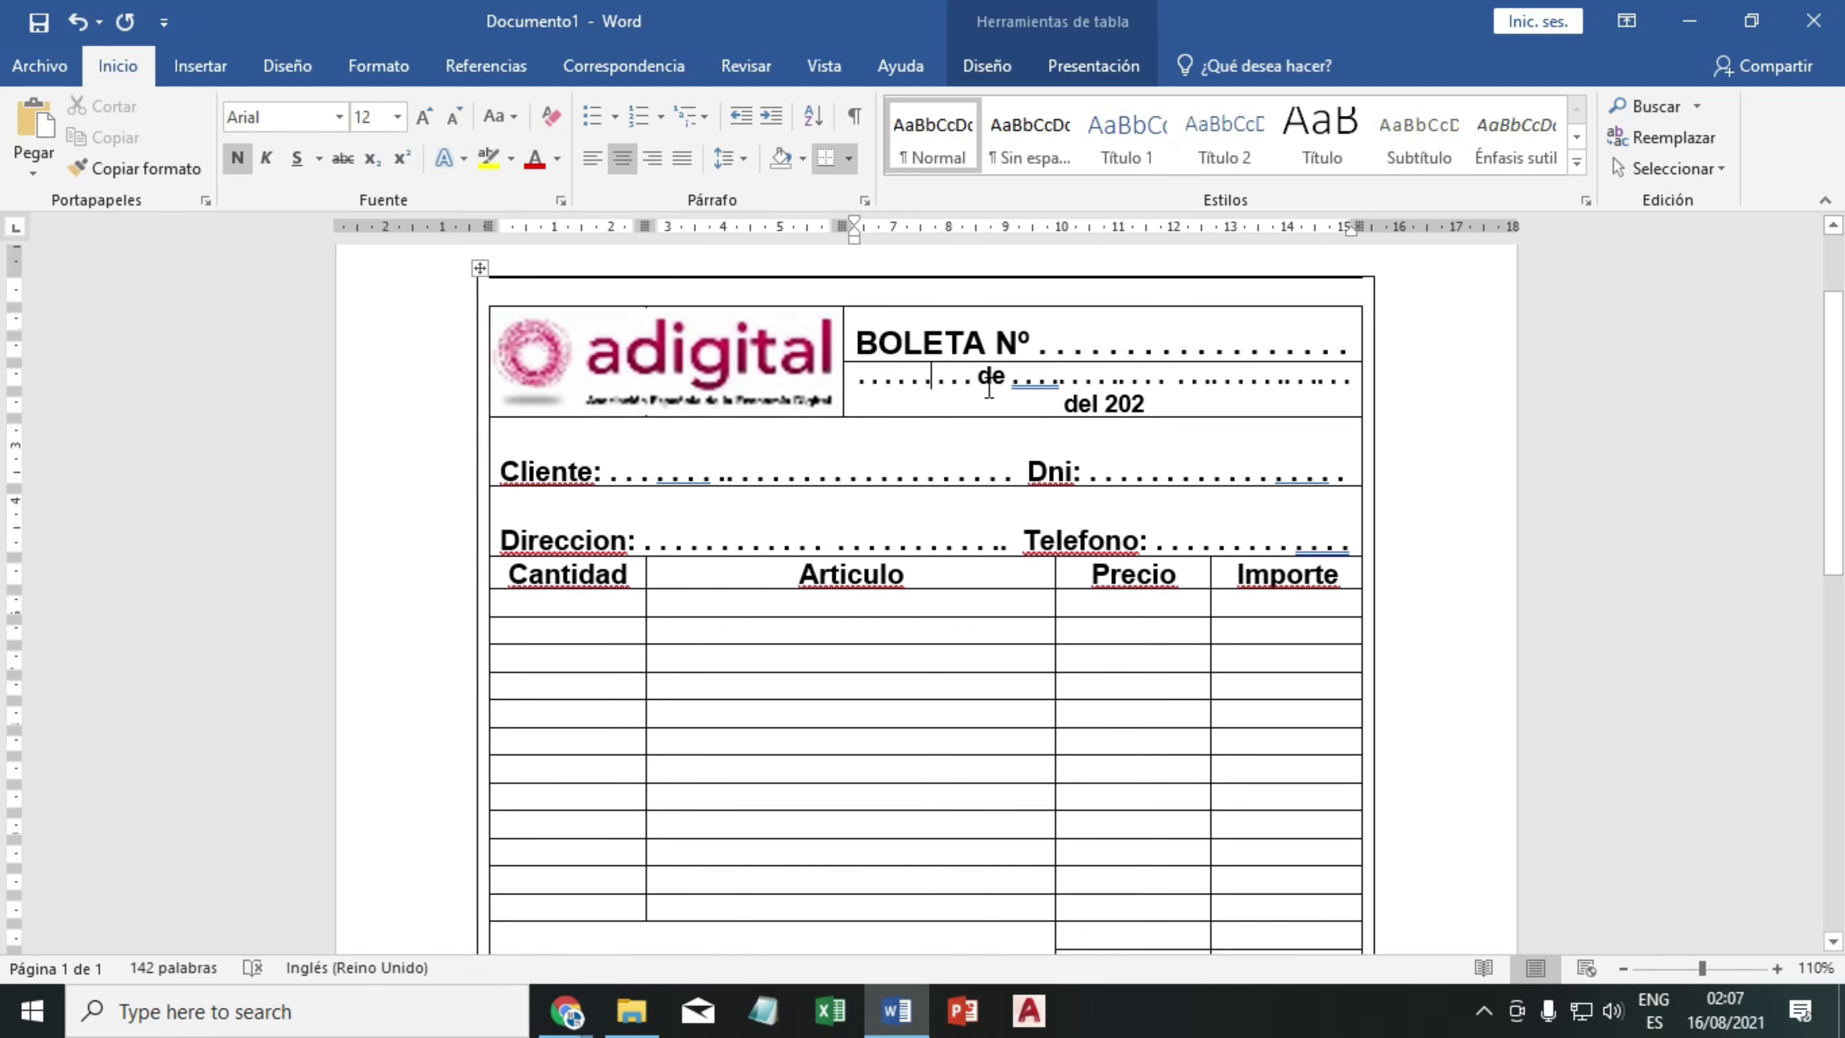
{"action": "key", "text": "BackSpace"}
{"action": "key", "text": "BackSpace"}
{"action": "key", "text": "BackSpace"}
{"action": "key", "text": "BackSpace"}
{"action": "key", "text": "BackSpace"}
{"action": "key", "text": "BackSpace"}
{"action": "key", "text": "BackSpace"}
{"action": "key", "text": "BackSpace"}
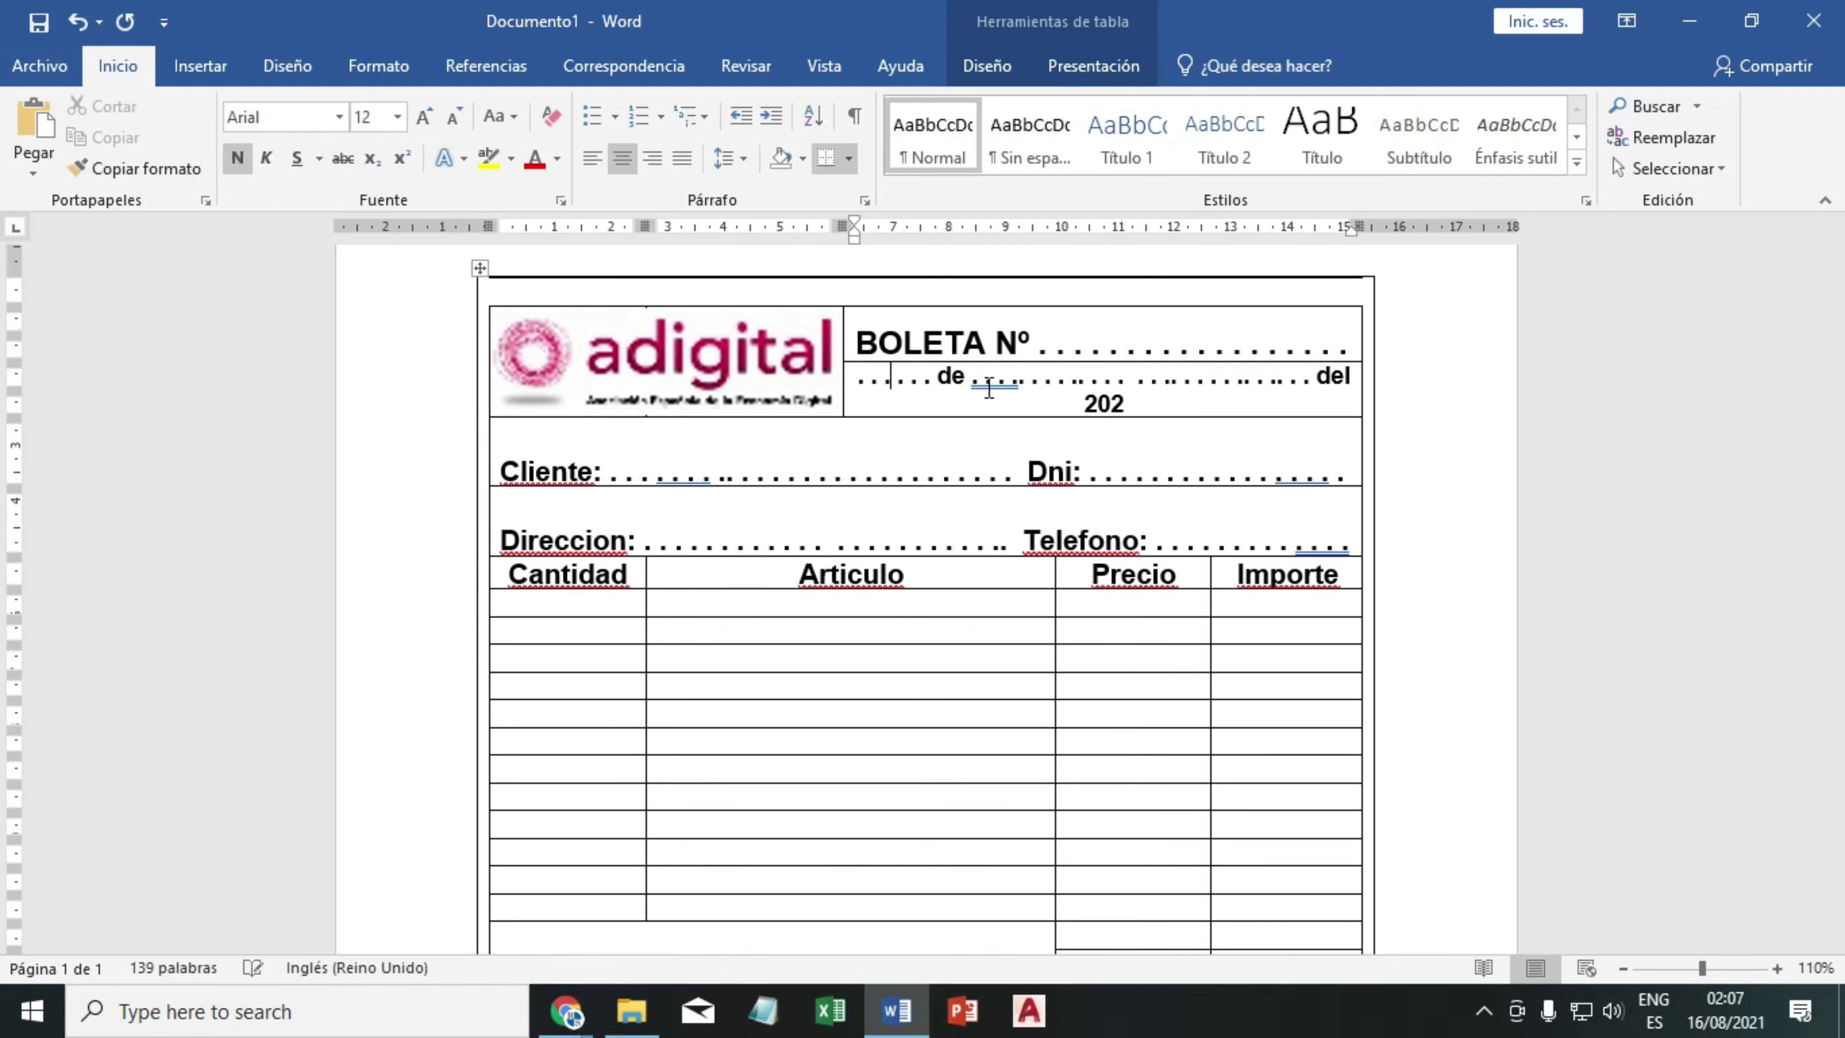
{"action": "key", "text": "BackSpace"}
{"action": "key", "text": "BackSpace"}
{"action": "key", "text": "BackSpace"}
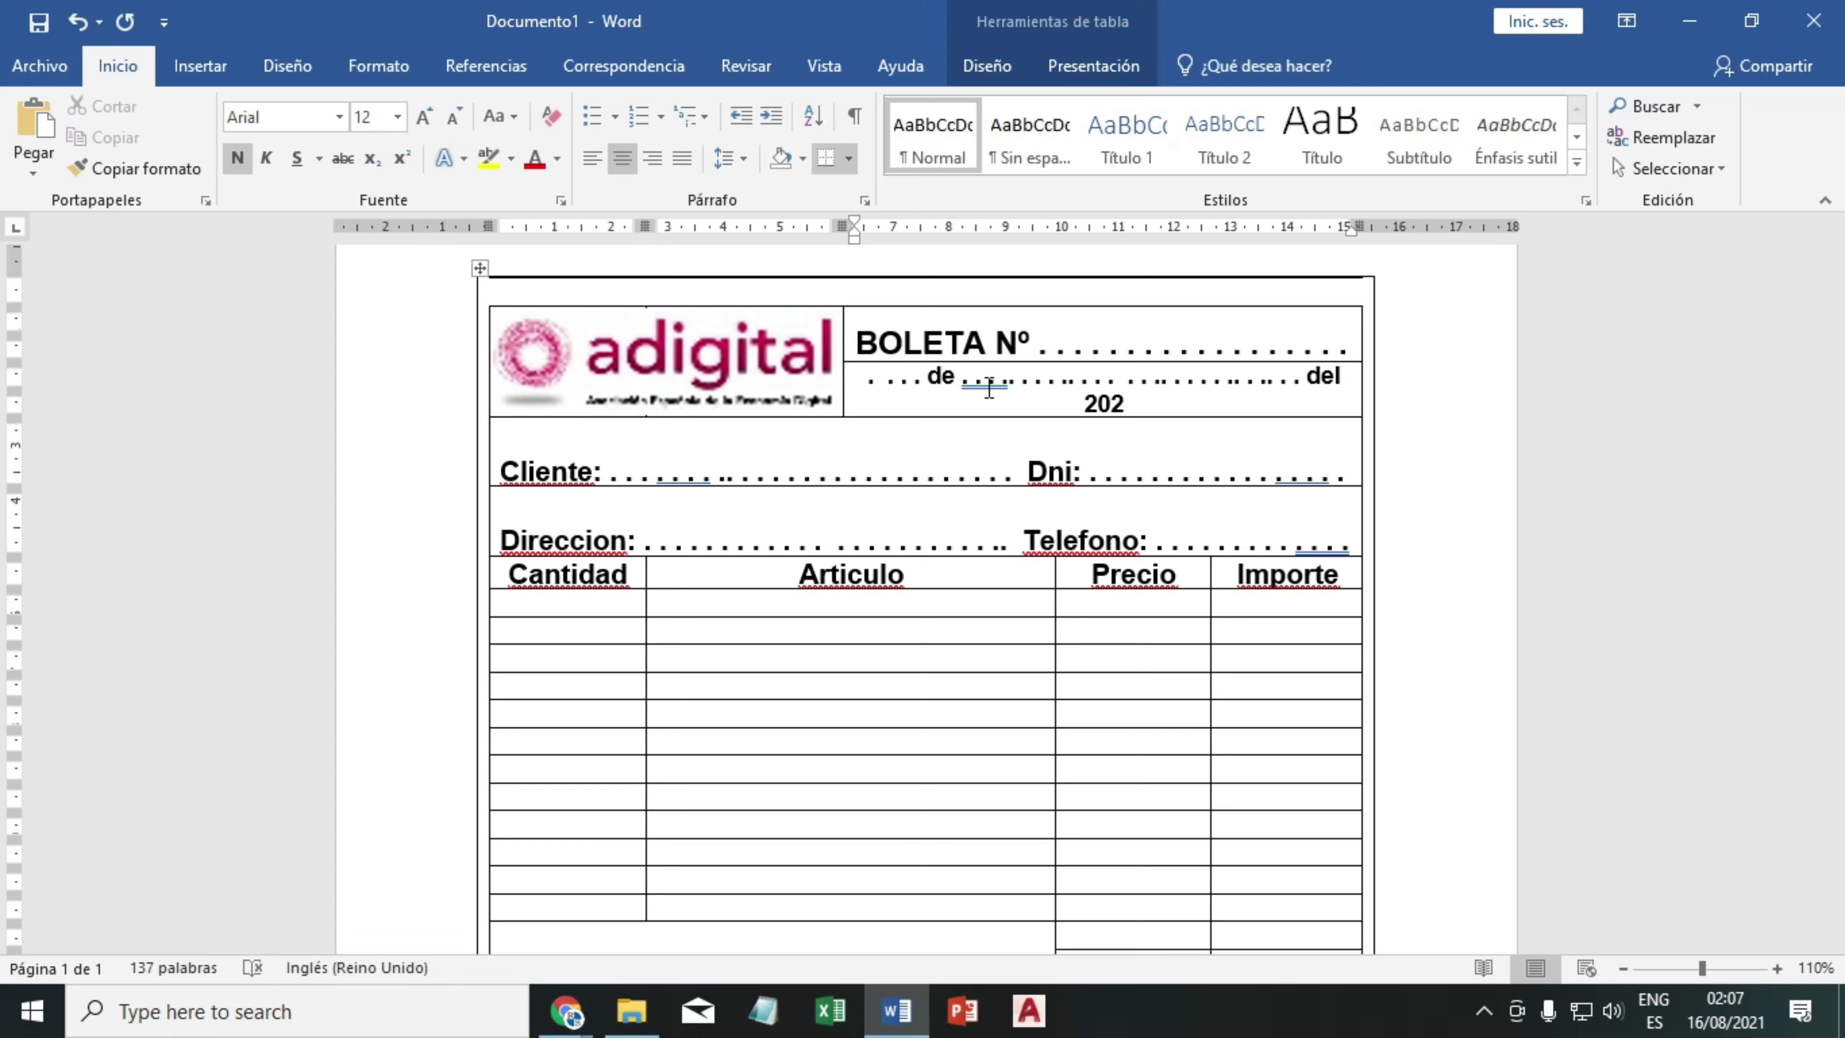
{"action": "key", "text": "BackSpace"}
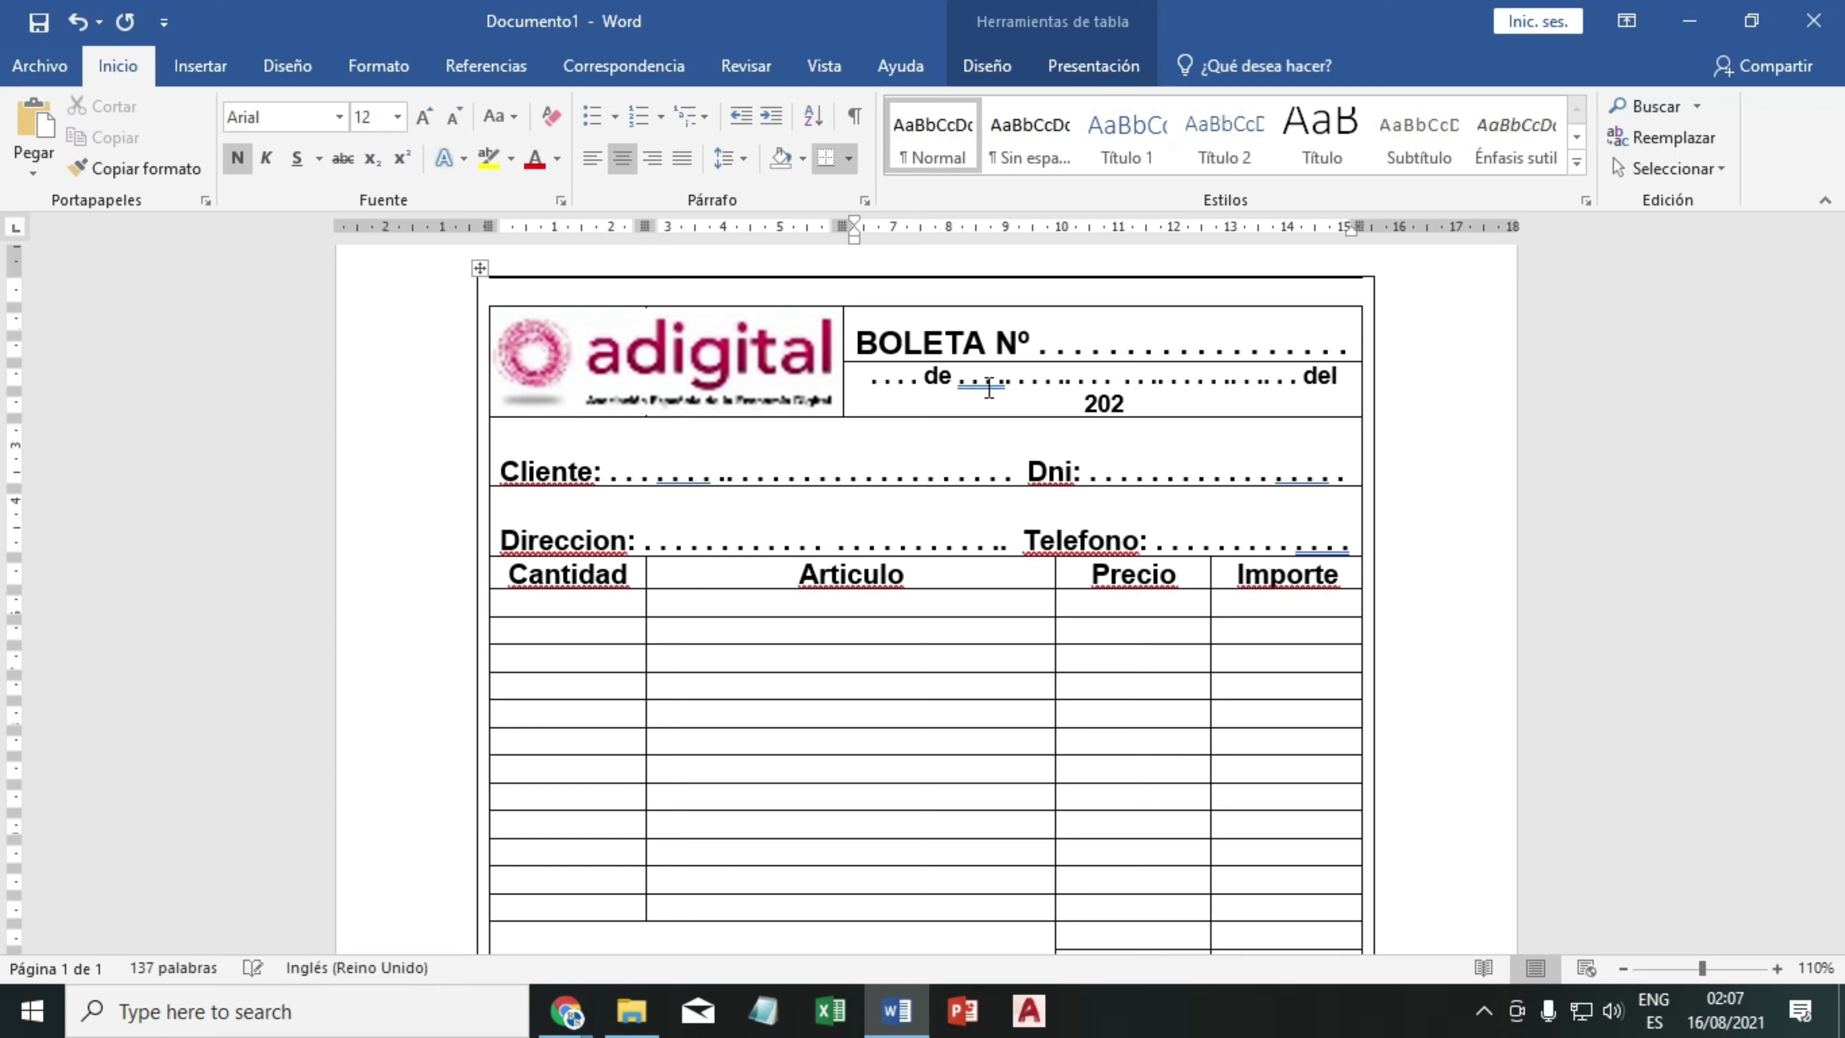
{"action": "left_click", "coordinate": [1031, 378]}
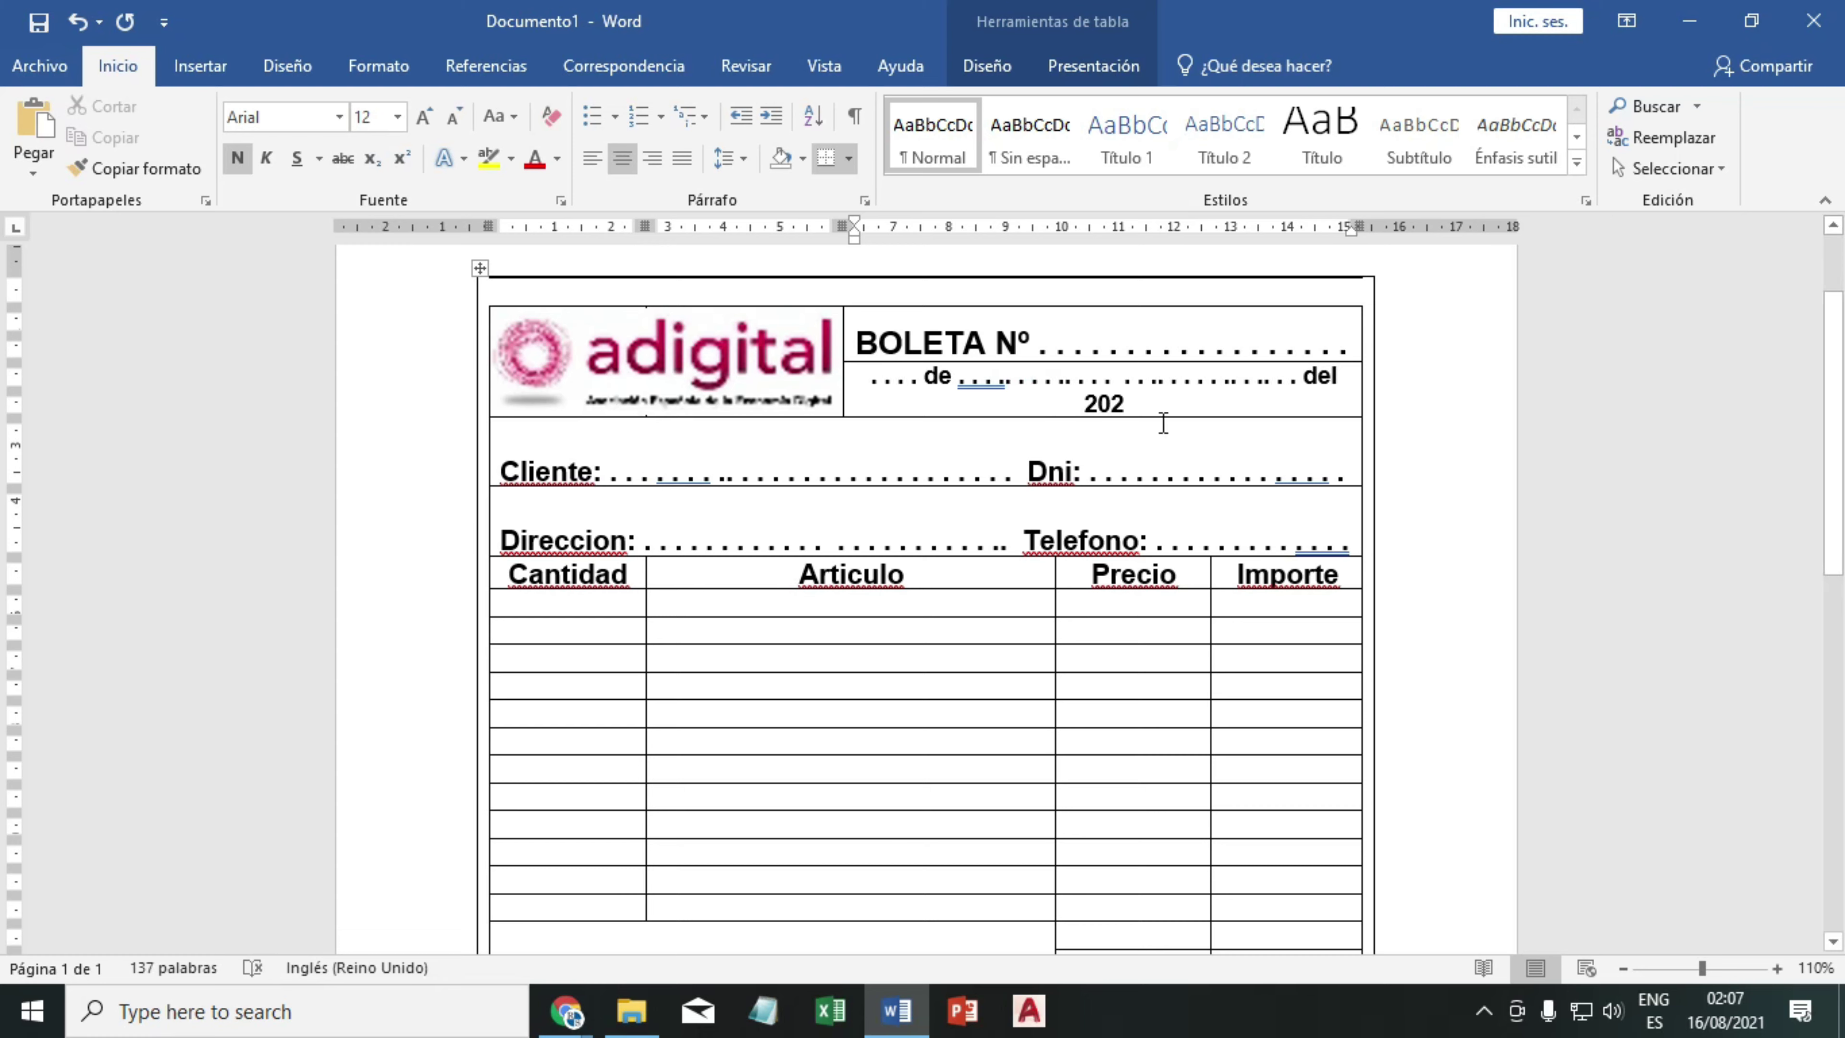
{"action": "key", "text": "Delete"}
{"action": "key", "text": "Delete"}
{"action": "key", "text": "Delete"}
{"action": "key", "text": "Delete"}
{"action": "key", "text": "Delete"}
{"action": "key", "text": "Delete"}
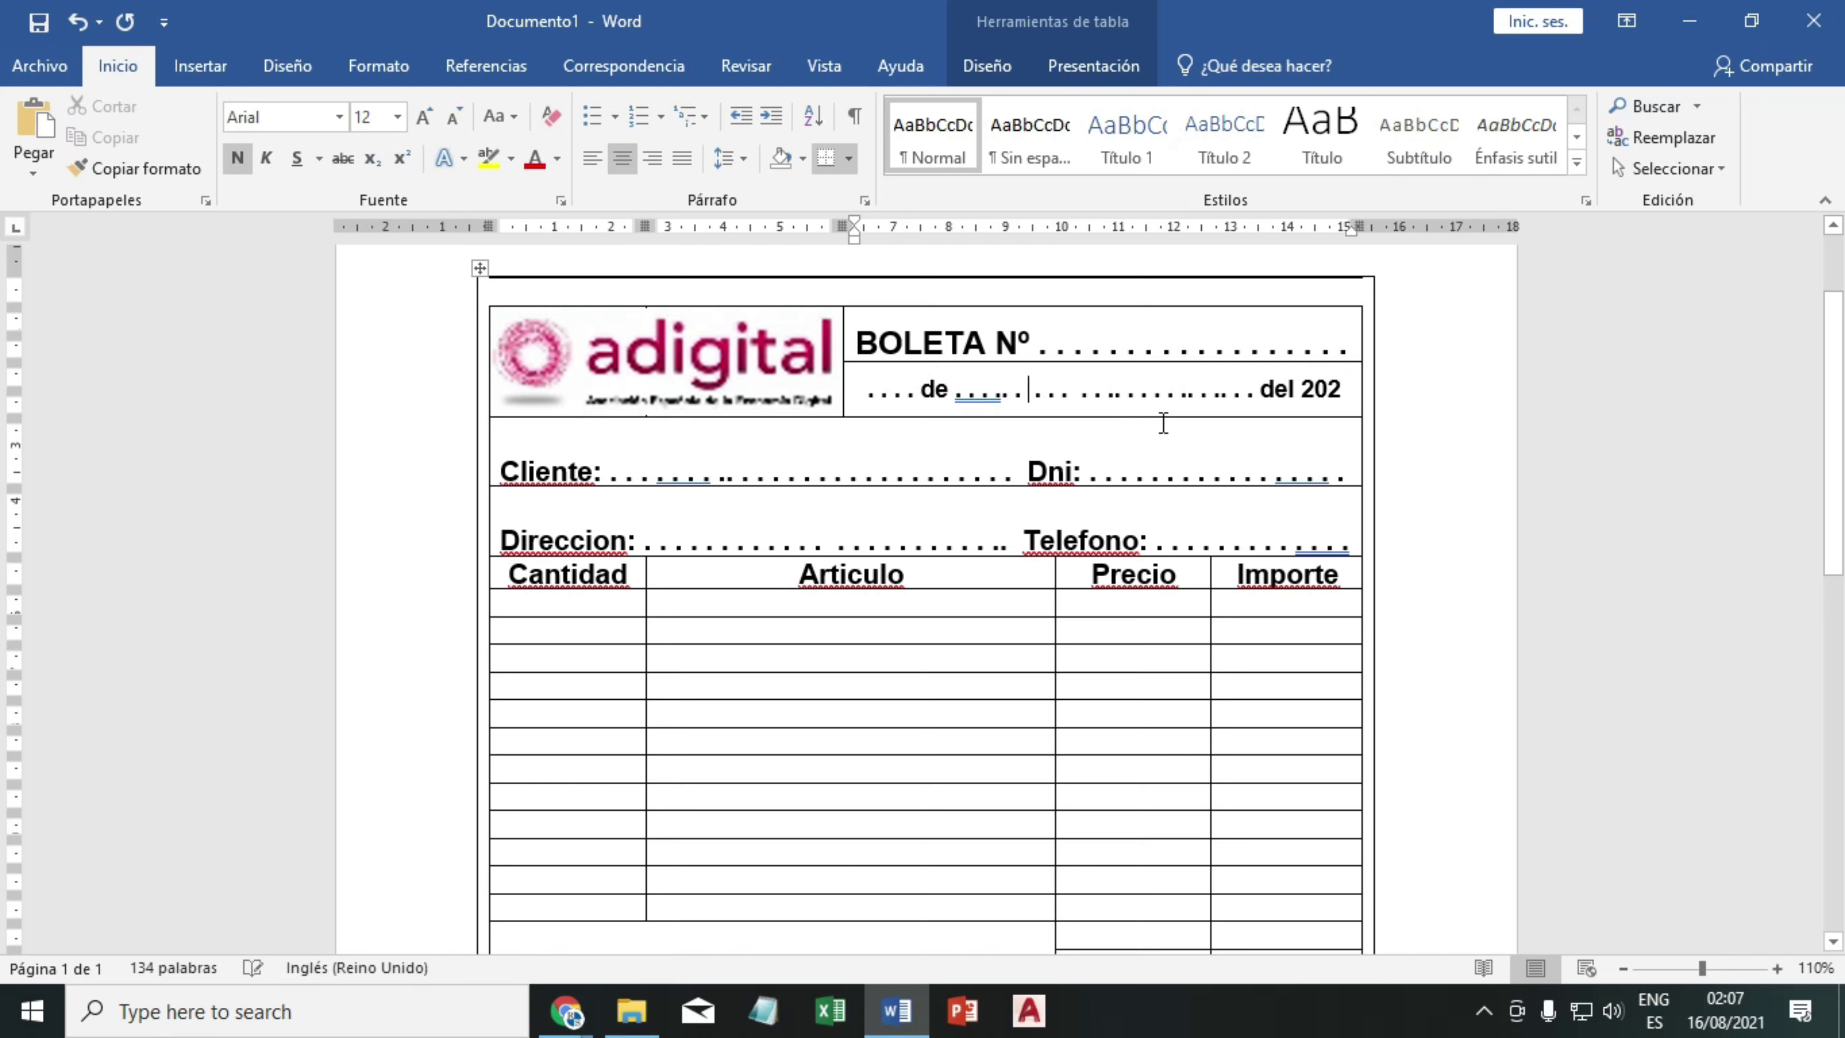
- Shorten the date line further and add trailing dots after 'del 202'
{"action": "left_click", "coordinate": [1077, 393]}
{"action": "key", "text": "Delete"}
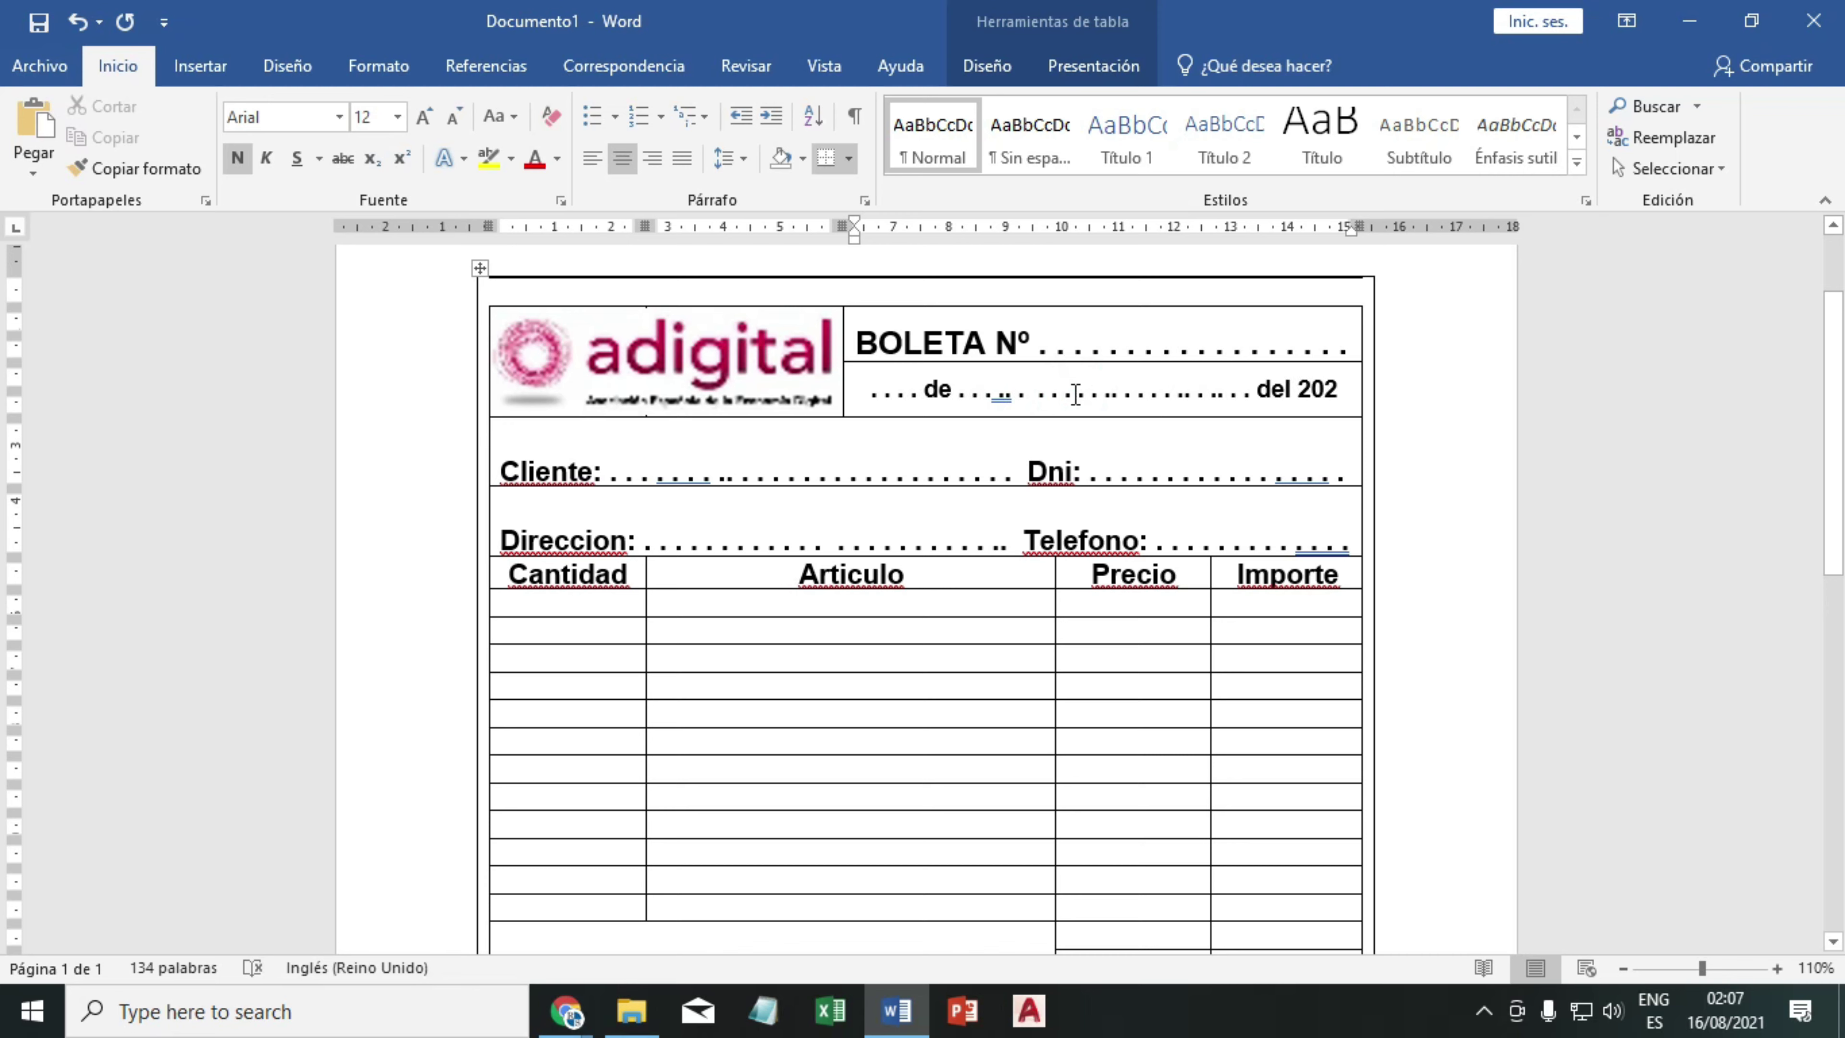
{"action": "left_click", "coordinate": [1039, 391]}
{"action": "key", "text": "Delete"}
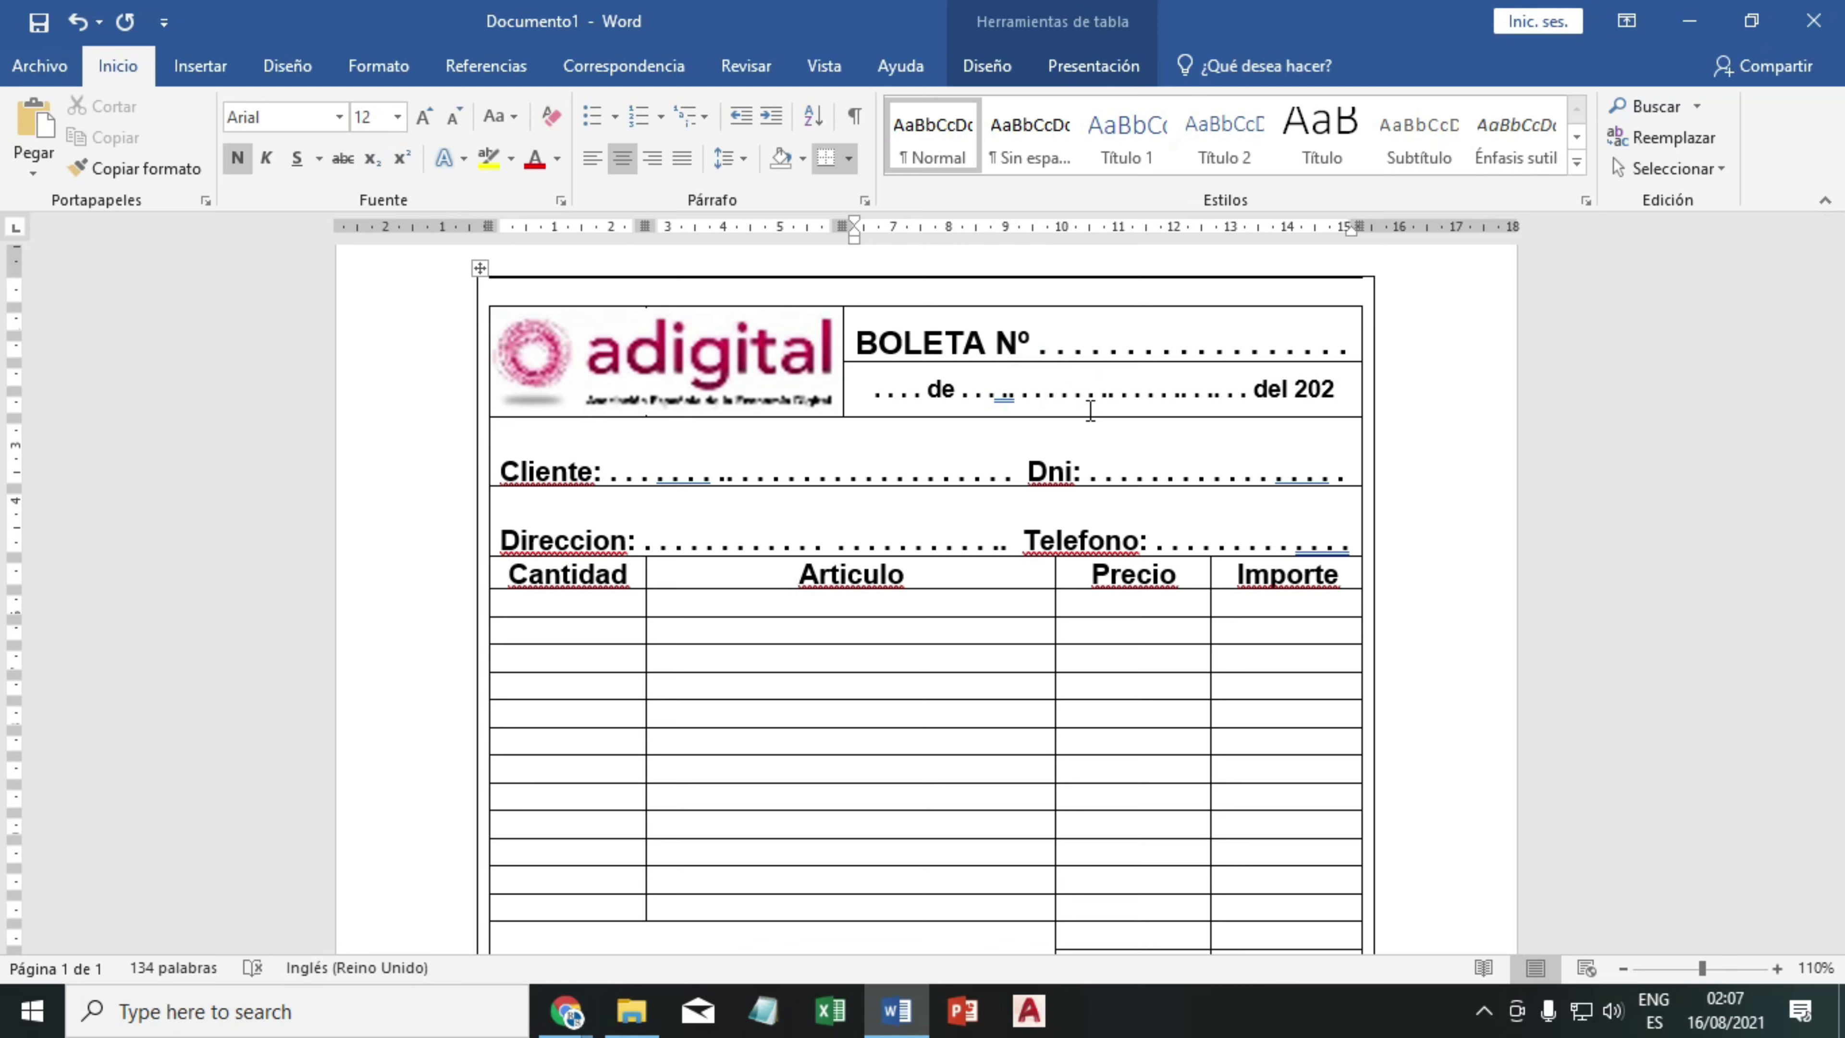
{"action": "key", "text": "Delete"}
{"action": "key", "text": "Delete"}
{"action": "key", "text": "Delete"}
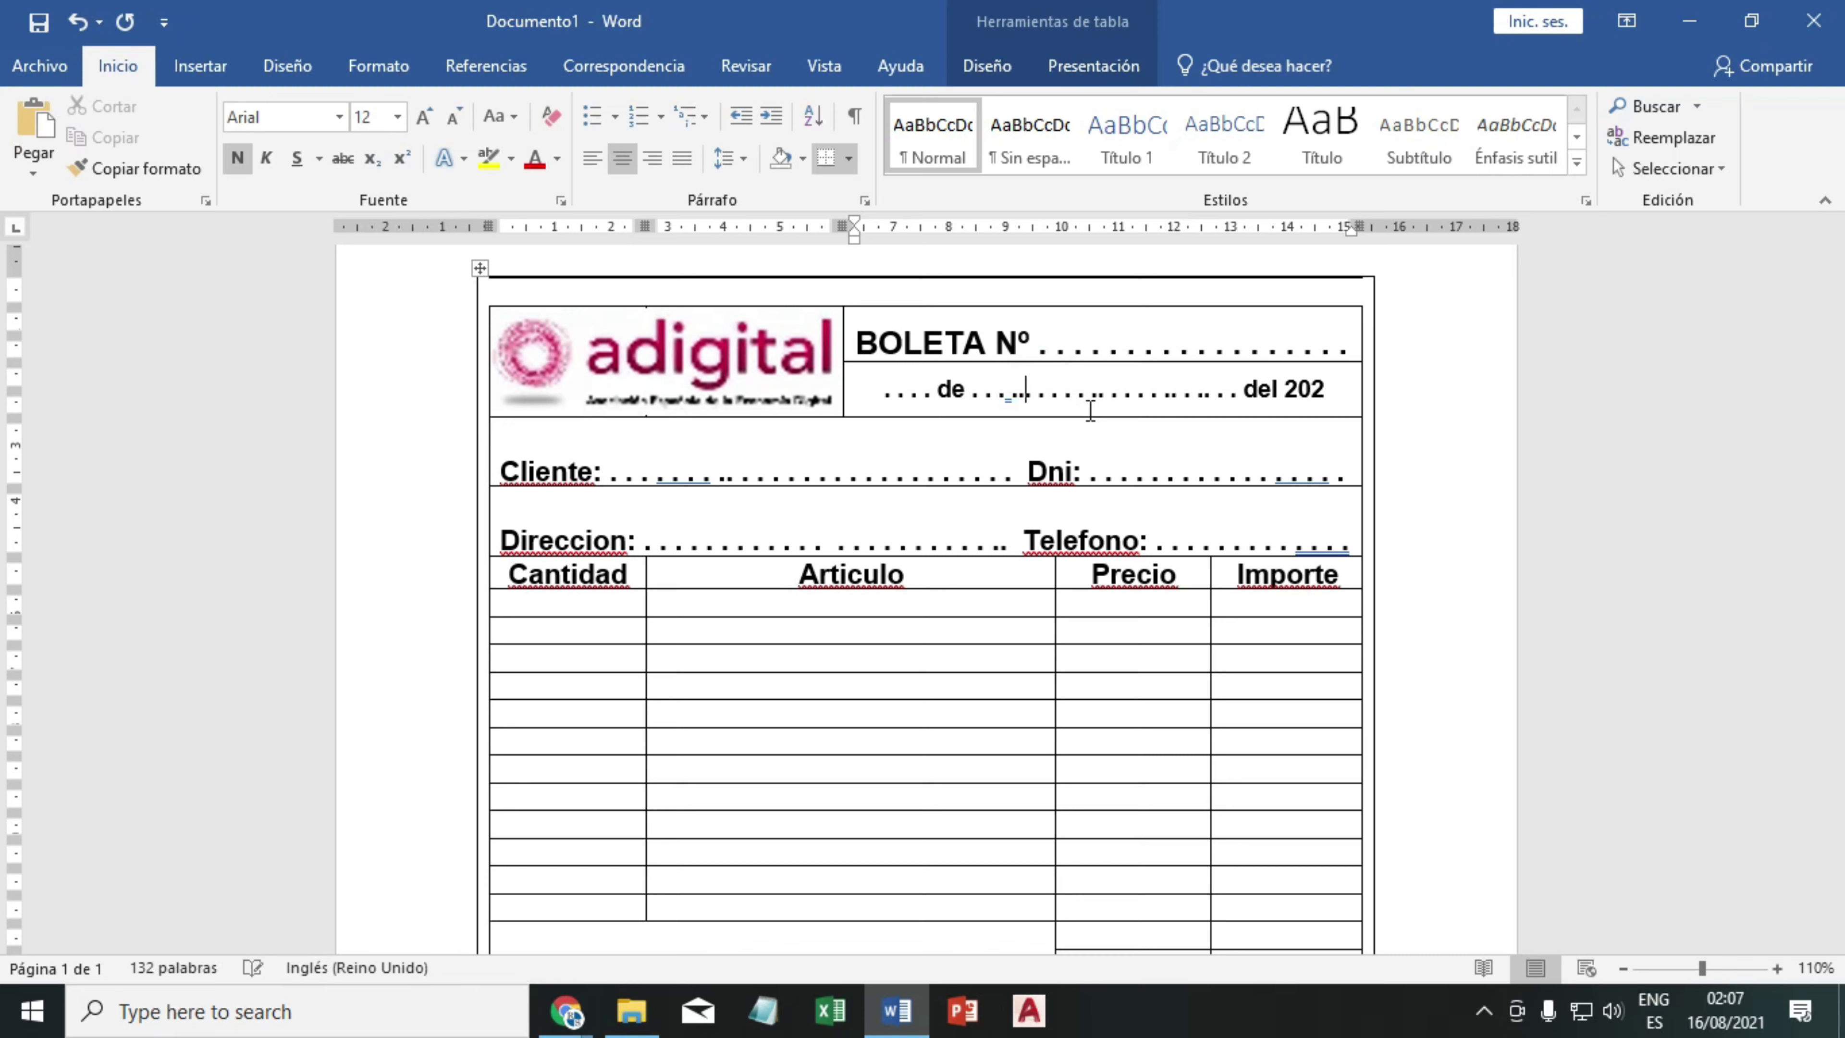
{"action": "key", "text": "BackSpace"}
{"action": "key", "text": "BackSpace"}
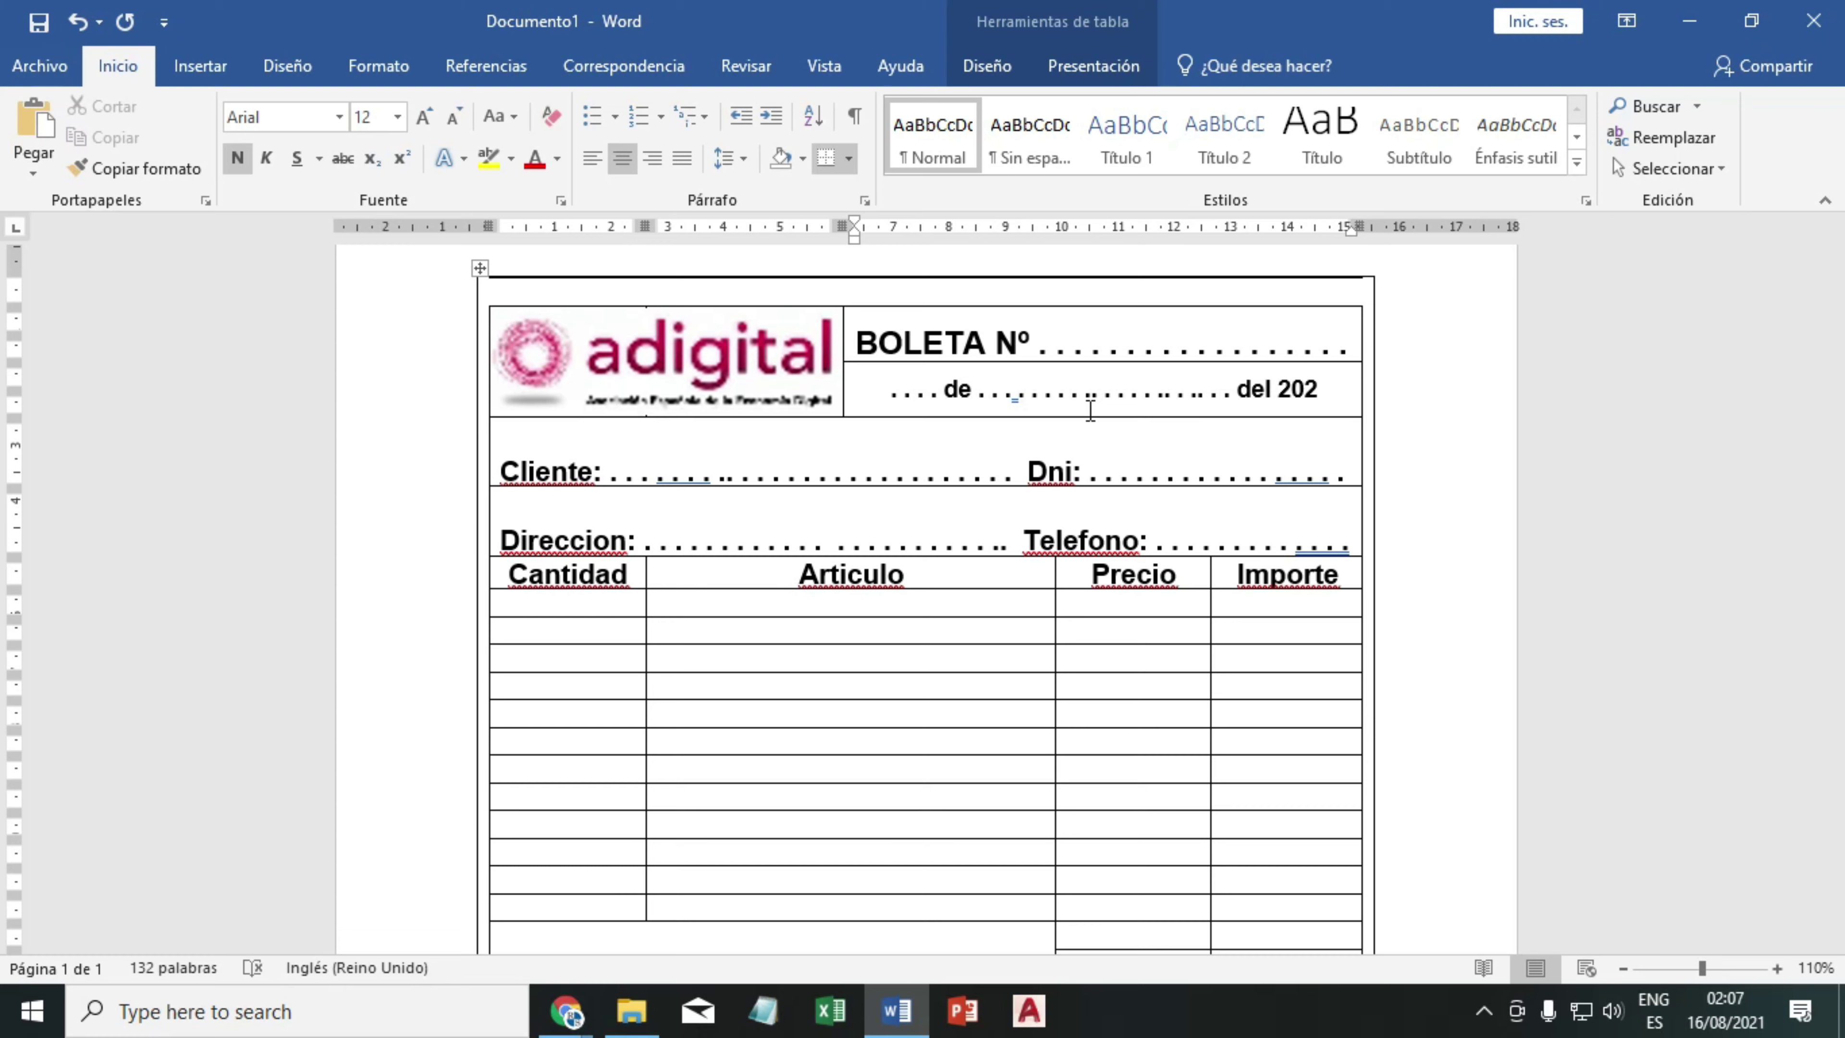
{"action": "left_click", "coordinate": [1319, 387]}
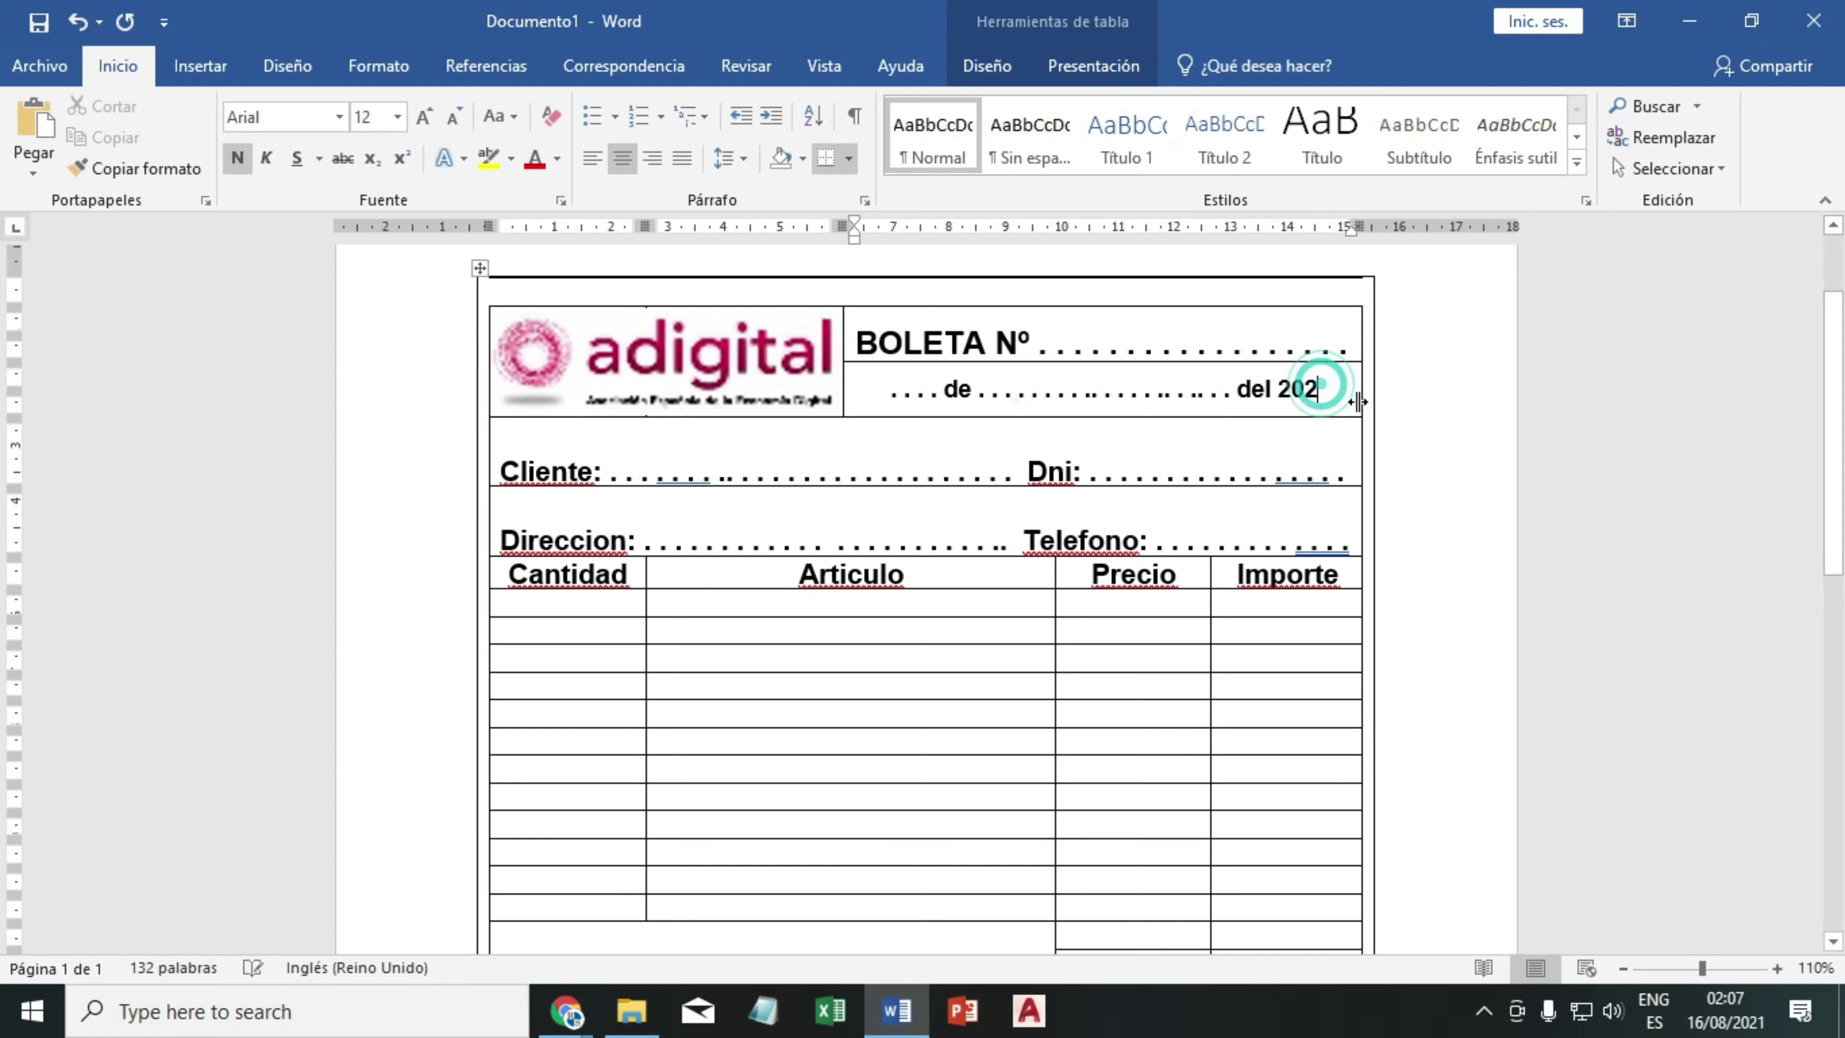
{"action": "type", "text": ".. . "}
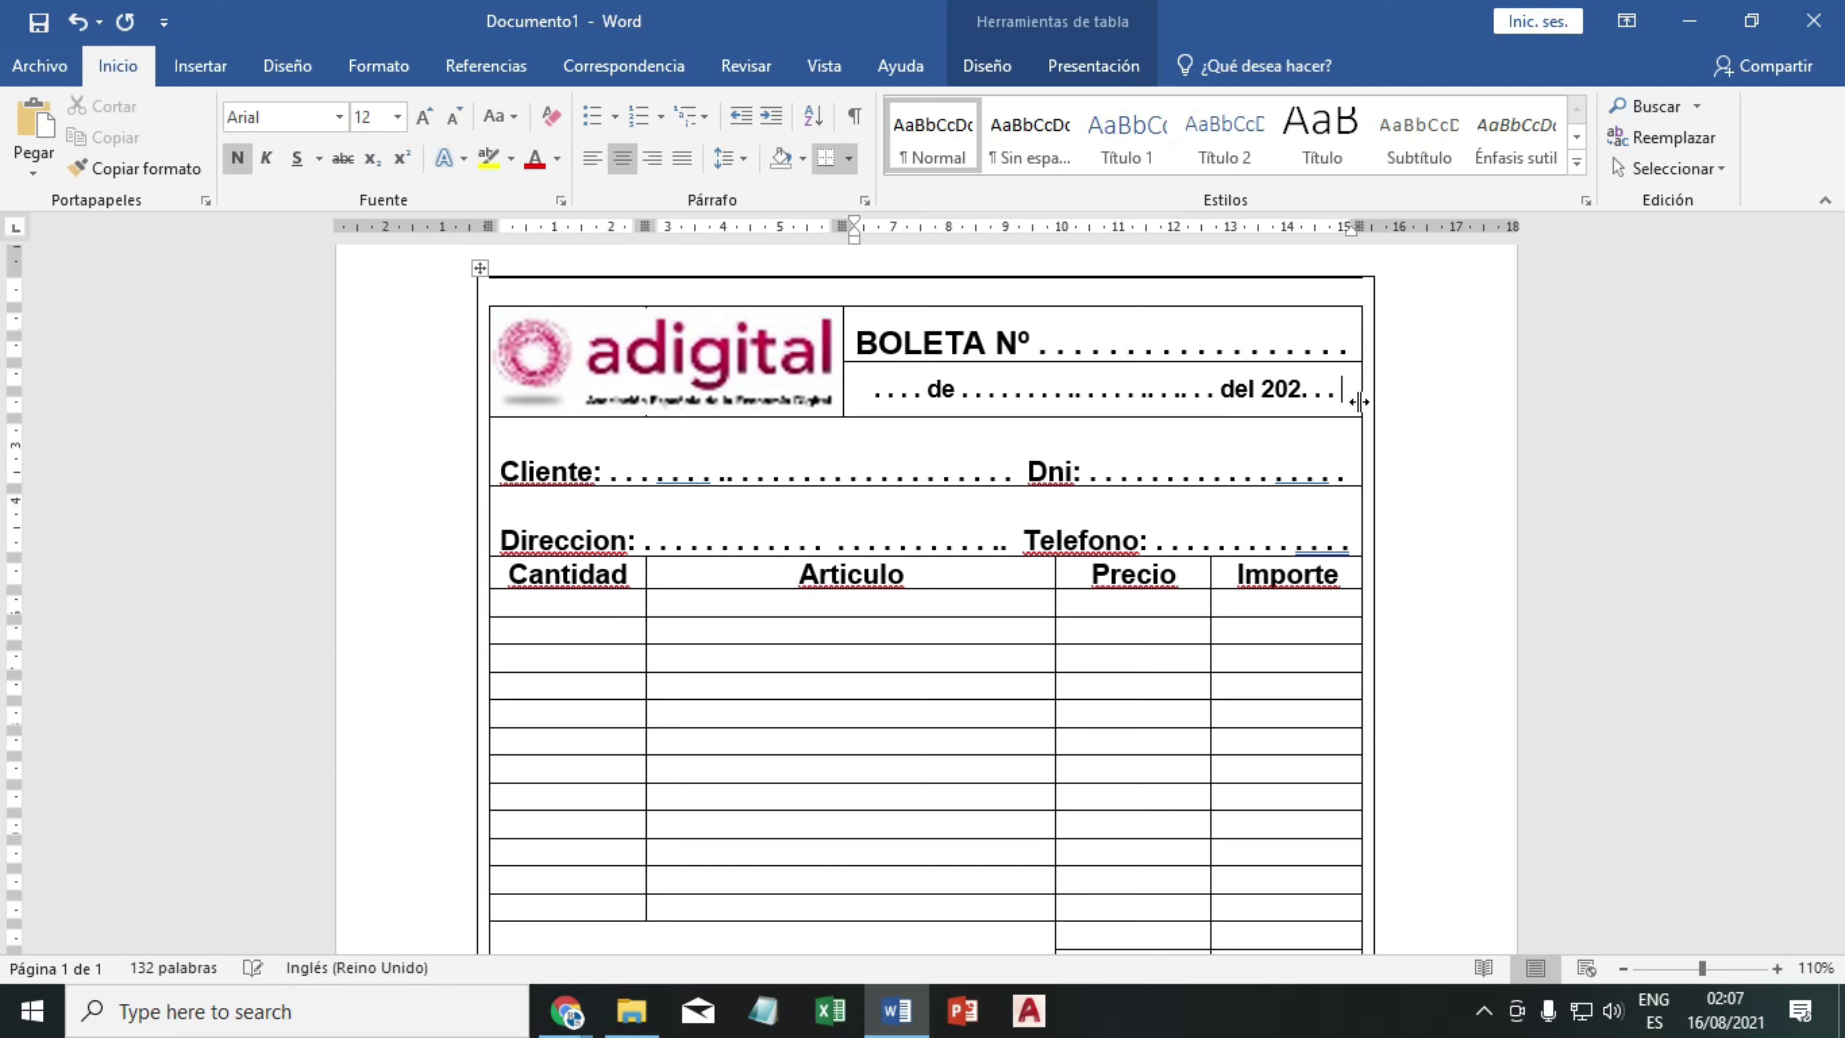
{"action": "type", "text": "."}
- Type a dashed signature line with 'Recibi conforme' beneath it in the bottom-left merged cell
{"action": "scroll", "coordinate": [737, 749], "scroll_direction": "down", "scroll_amount": 1}
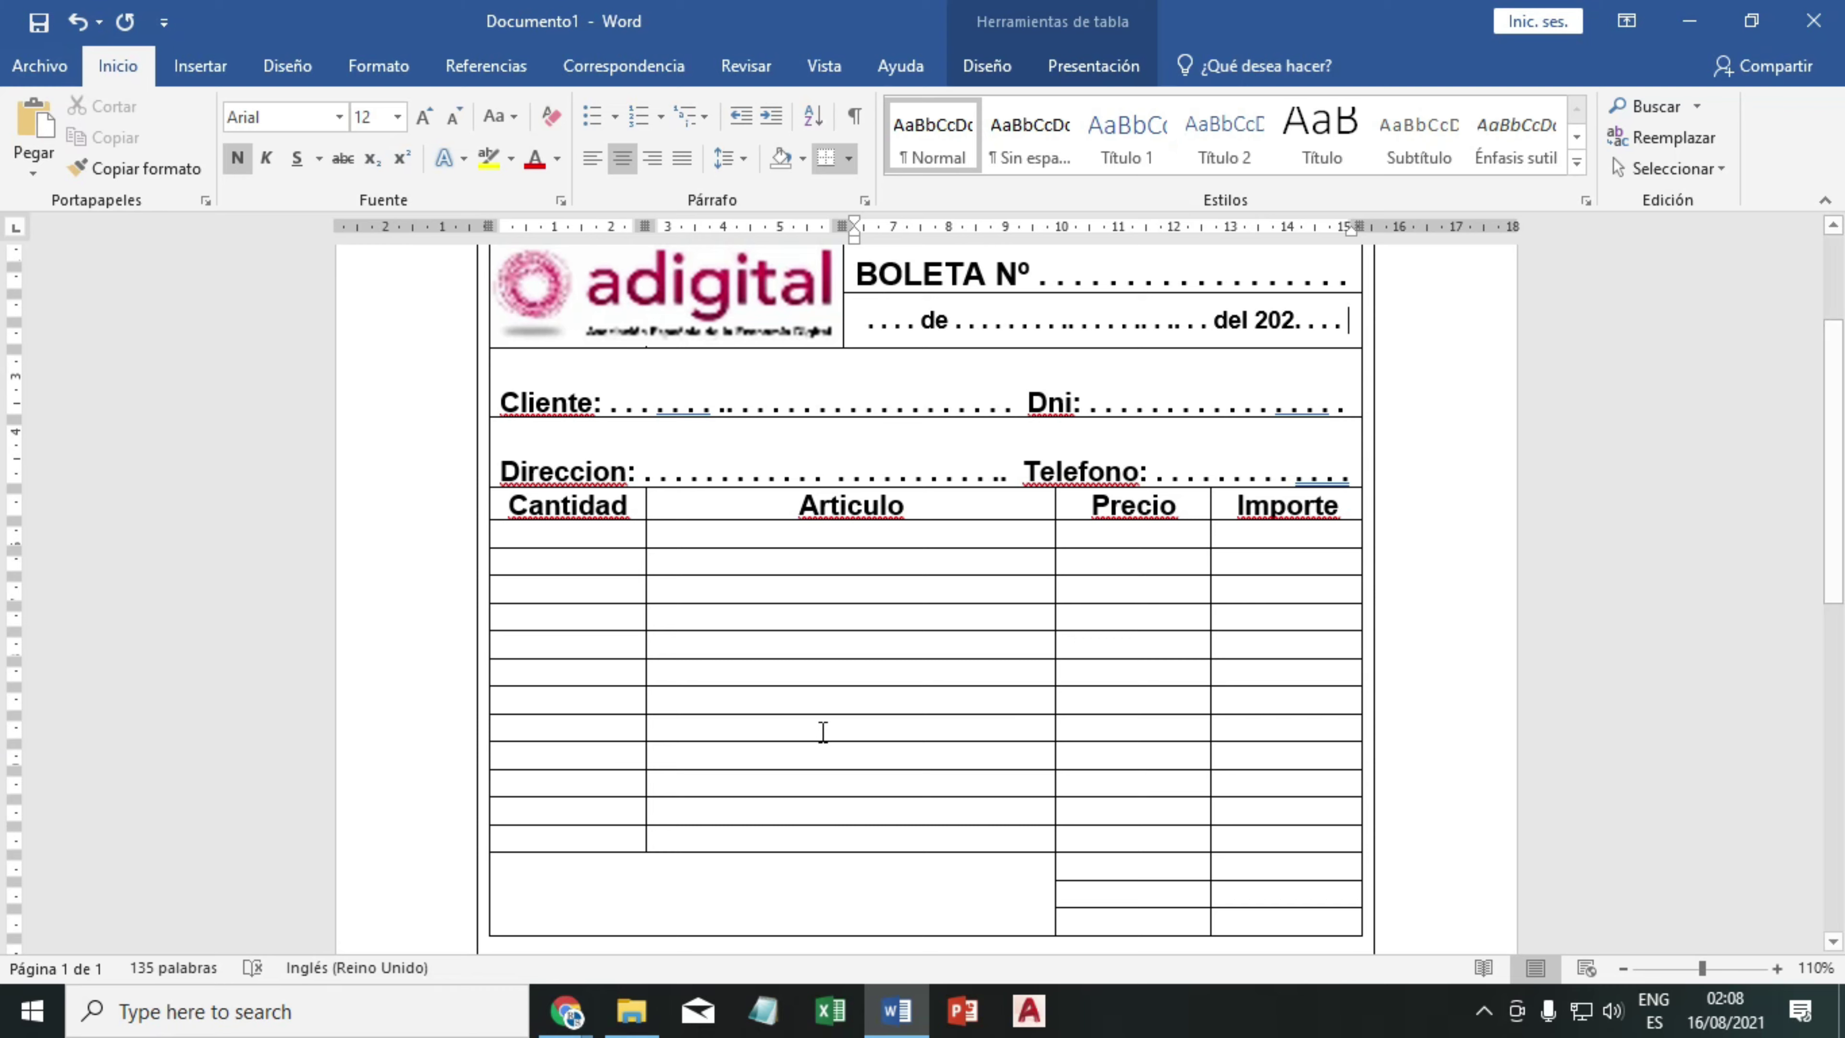
{"action": "scroll", "coordinate": [717, 729], "scroll_direction": "down", "scroll_amount": 2}
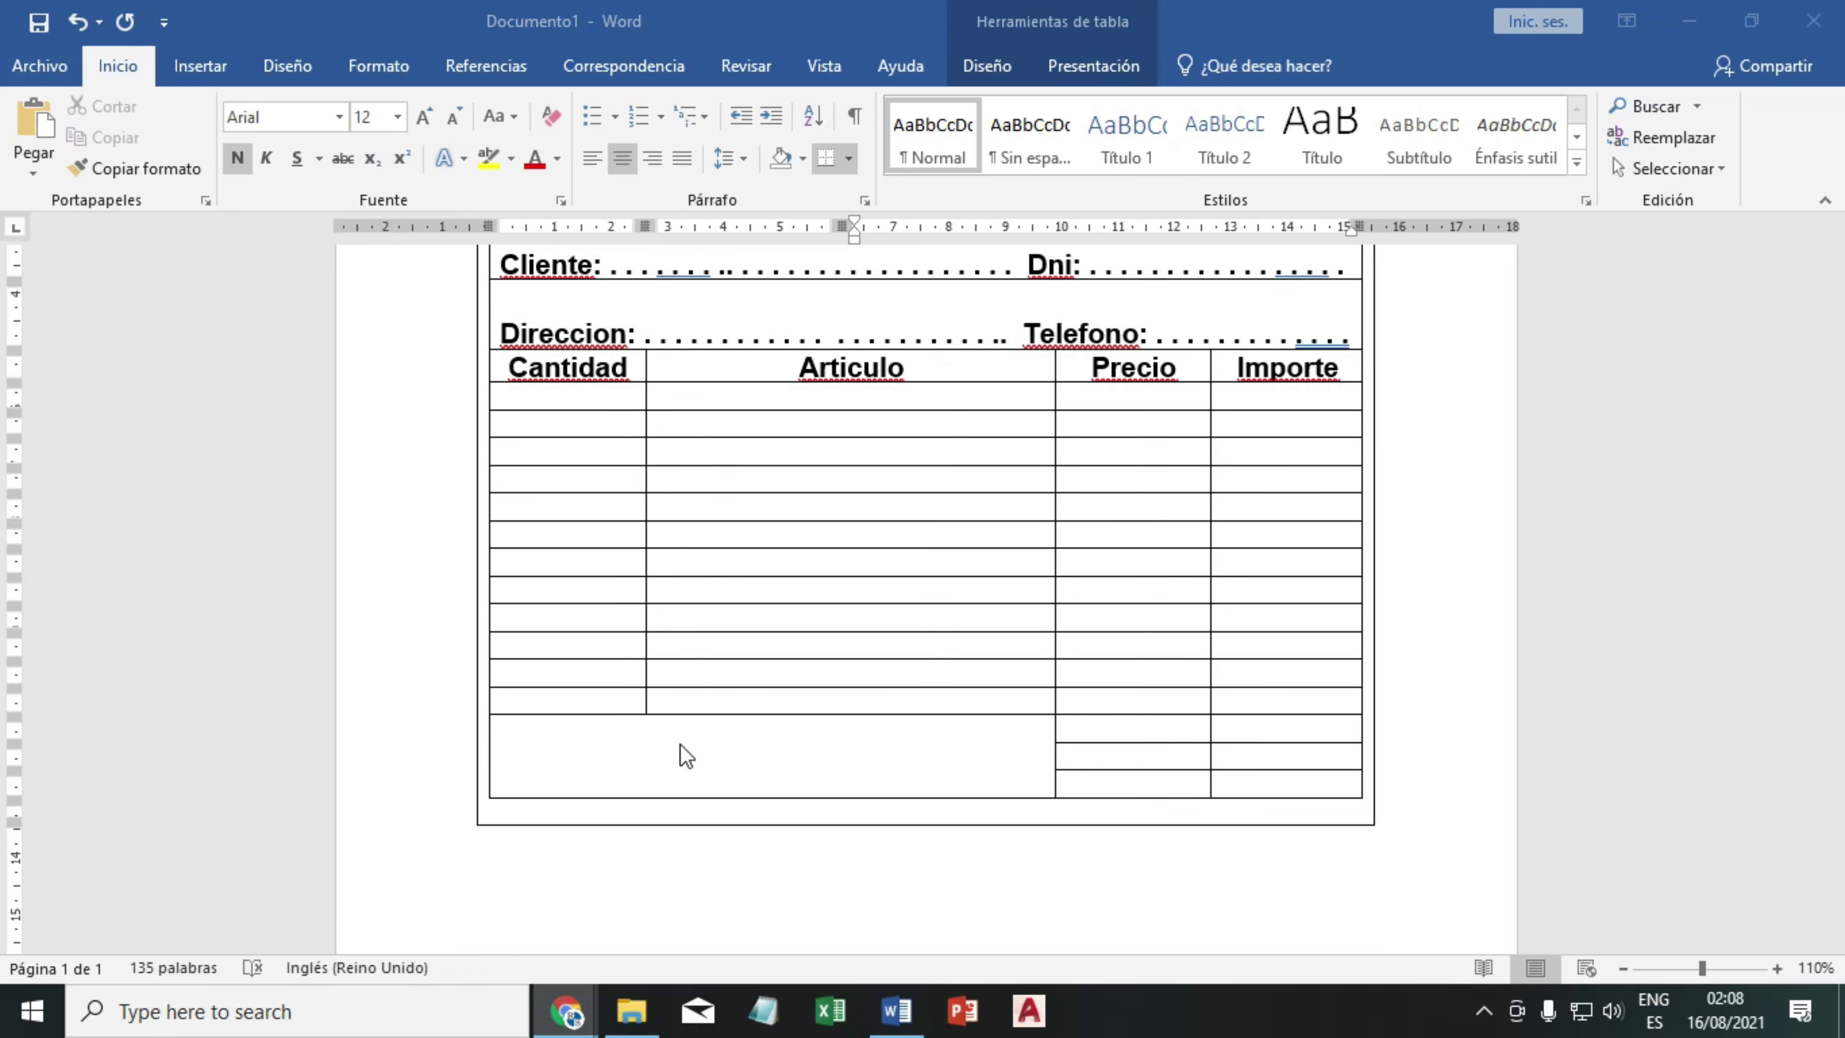
{"action": "left_click", "coordinate": [529, 746]}
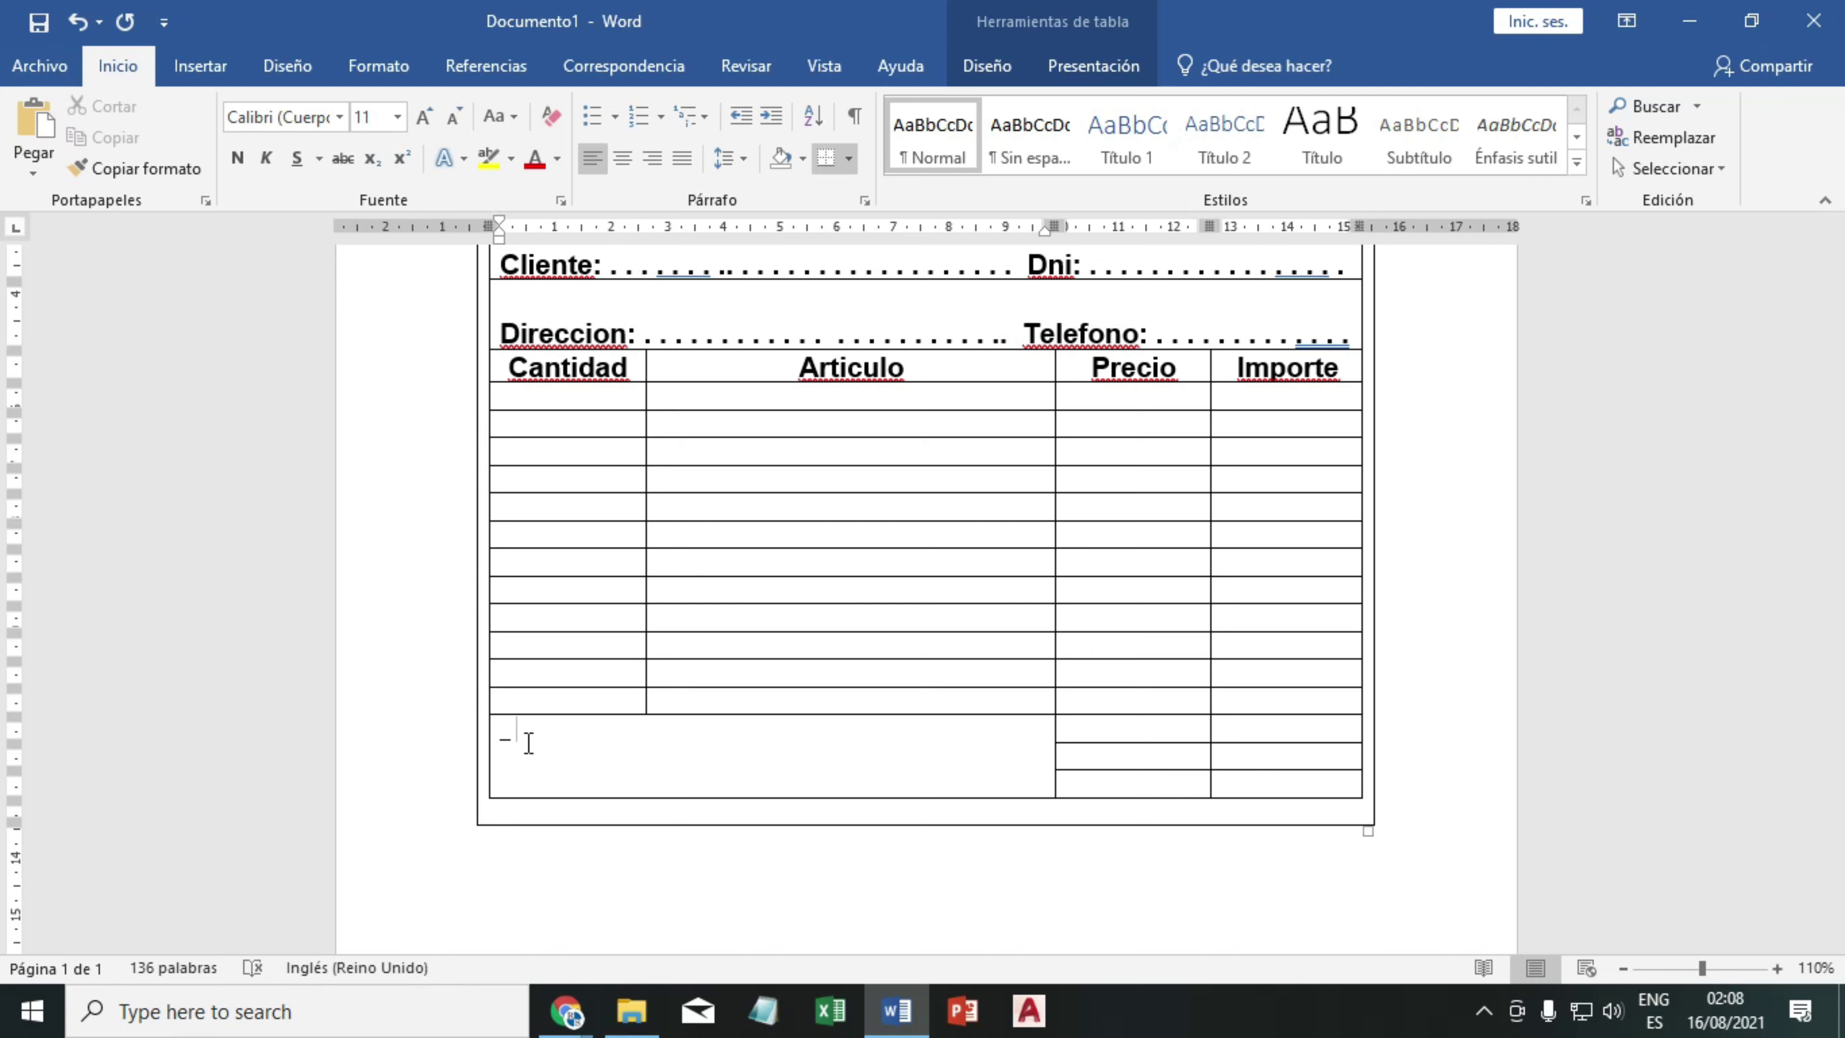
{"action": "type", "text": "-"}
{"action": "type", "text": " - -"}
{"action": "type", "text": " - "}
{"action": "type", "text": "-"}
{"action": "type", "text": " - "}
{"action": "type", "text": "- - -"}
{"action": "type", "text": " - "}
{"action": "type", "text": "-"}
{"action": "type", "text": " -"}
{"action": "type", "text": " - - - - "}
{"action": "type", "text": "-"}
{"action": "type", "text": " -"}
{"action": "type", "text": " - -"}
{"action": "type", "text": " - - -"}
{"action": "type", "text": "Recibi"}
{"action": "type", "text": " con"}
{"action": "type", "text": "forme"}
- Align the signature cell's dashes and 'Recibi conforme' to bottom centre
{"action": "mouse_move", "coordinate": [648, 759]}
{"action": "left_mouse_down"}
{"action": "mouse_move", "coordinate": [503, 742]}
{"action": "mouse_move", "coordinate": [502, 726]}
{"action": "left_mouse_up"}
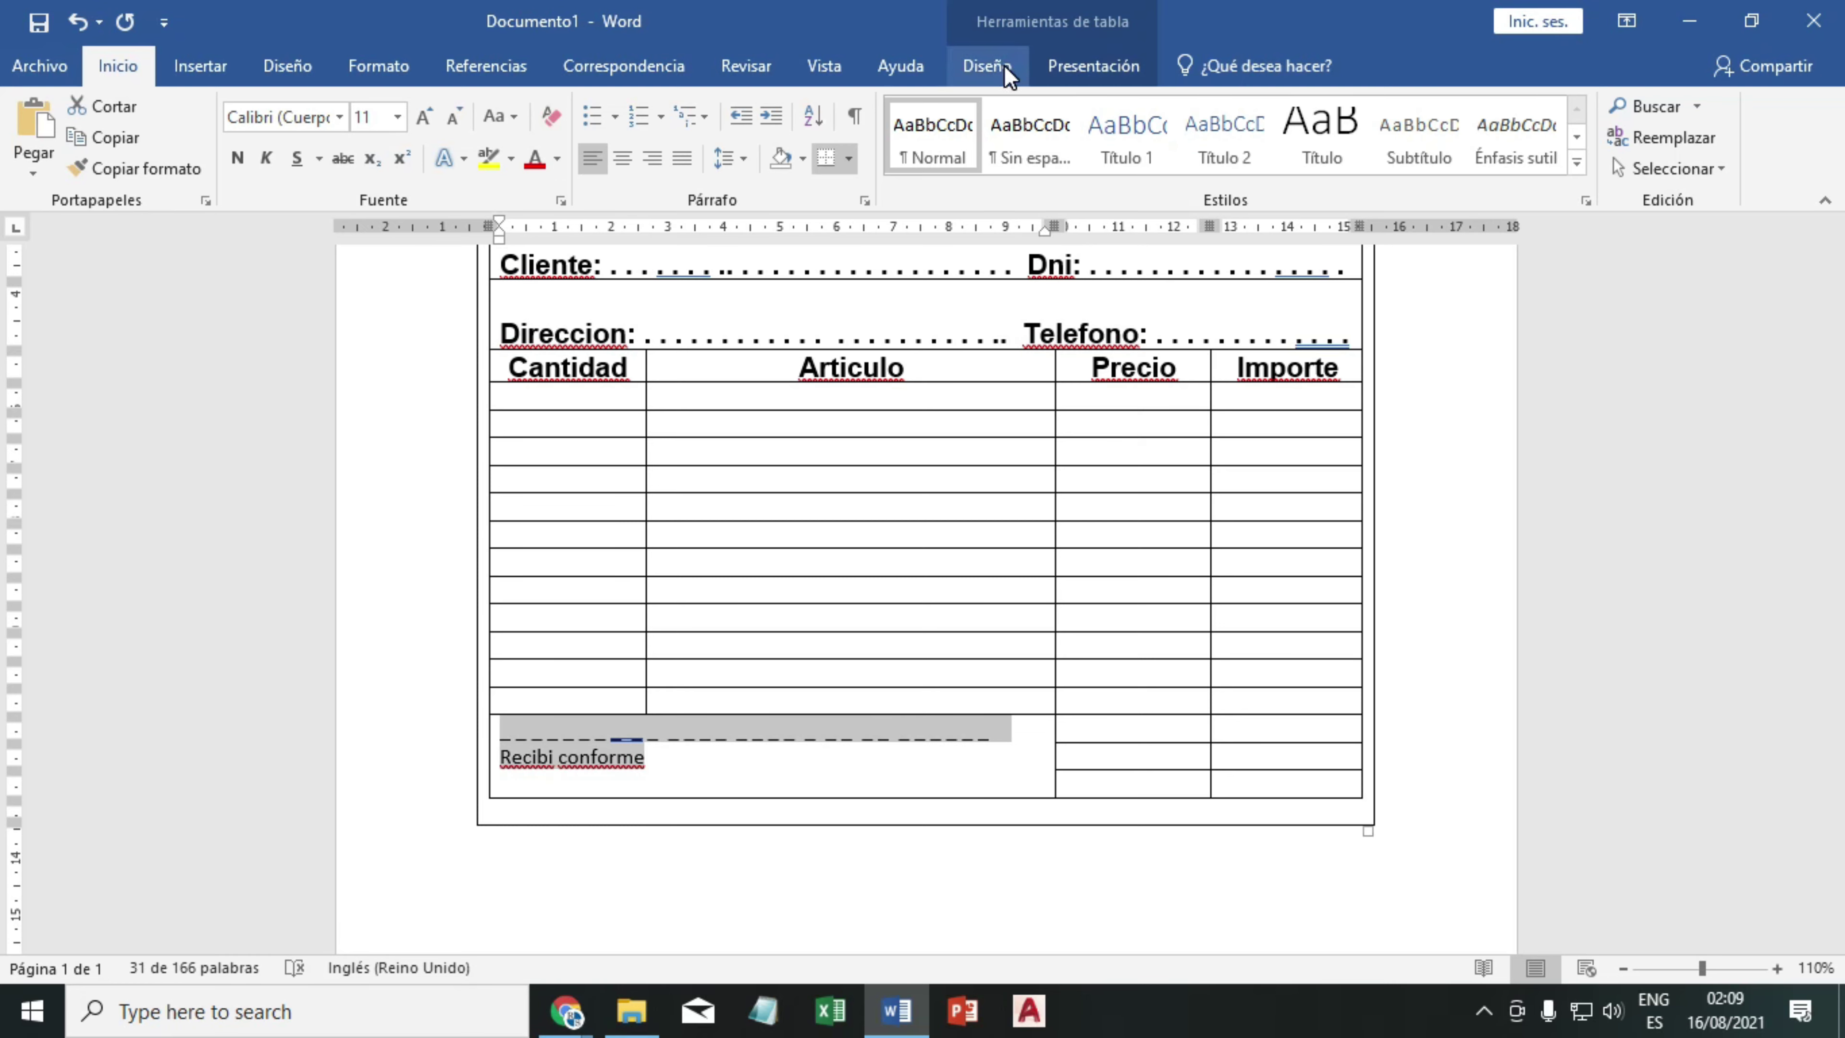
{"action": "left_click", "coordinate": [1038, 67]}
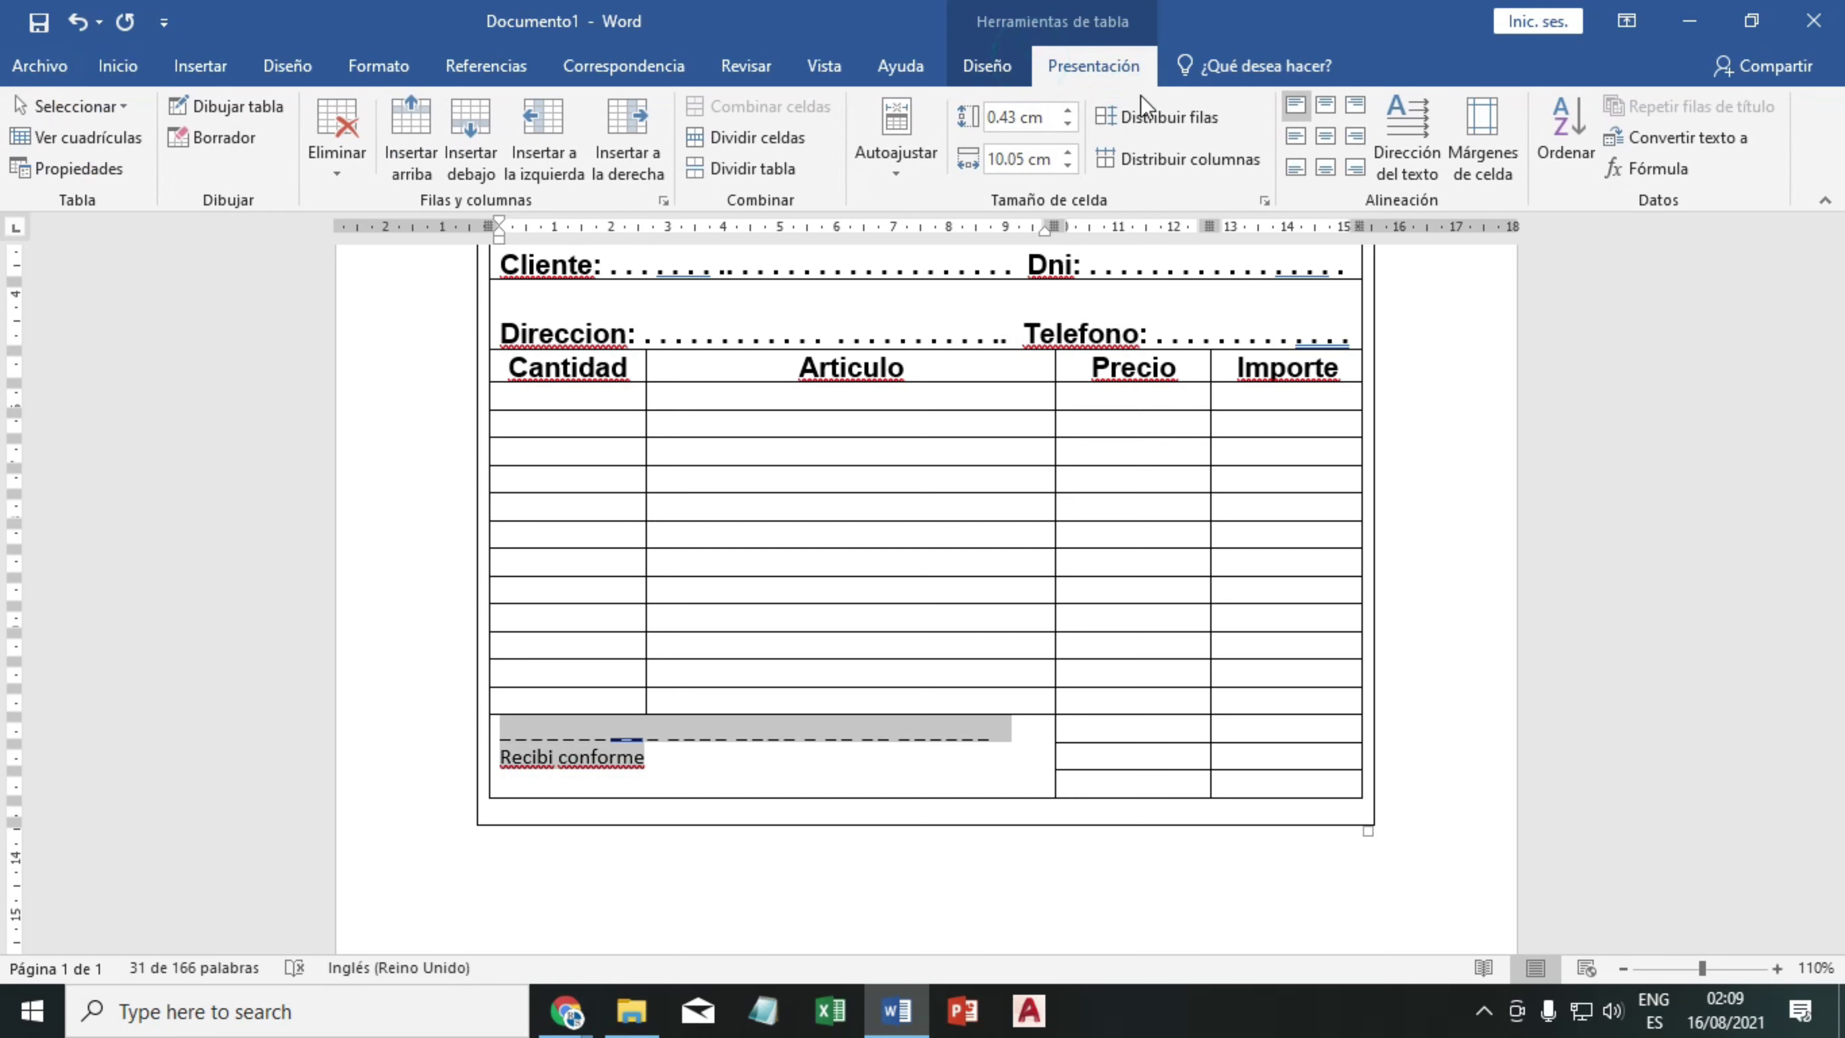
{"action": "left_click", "coordinate": [1324, 169]}
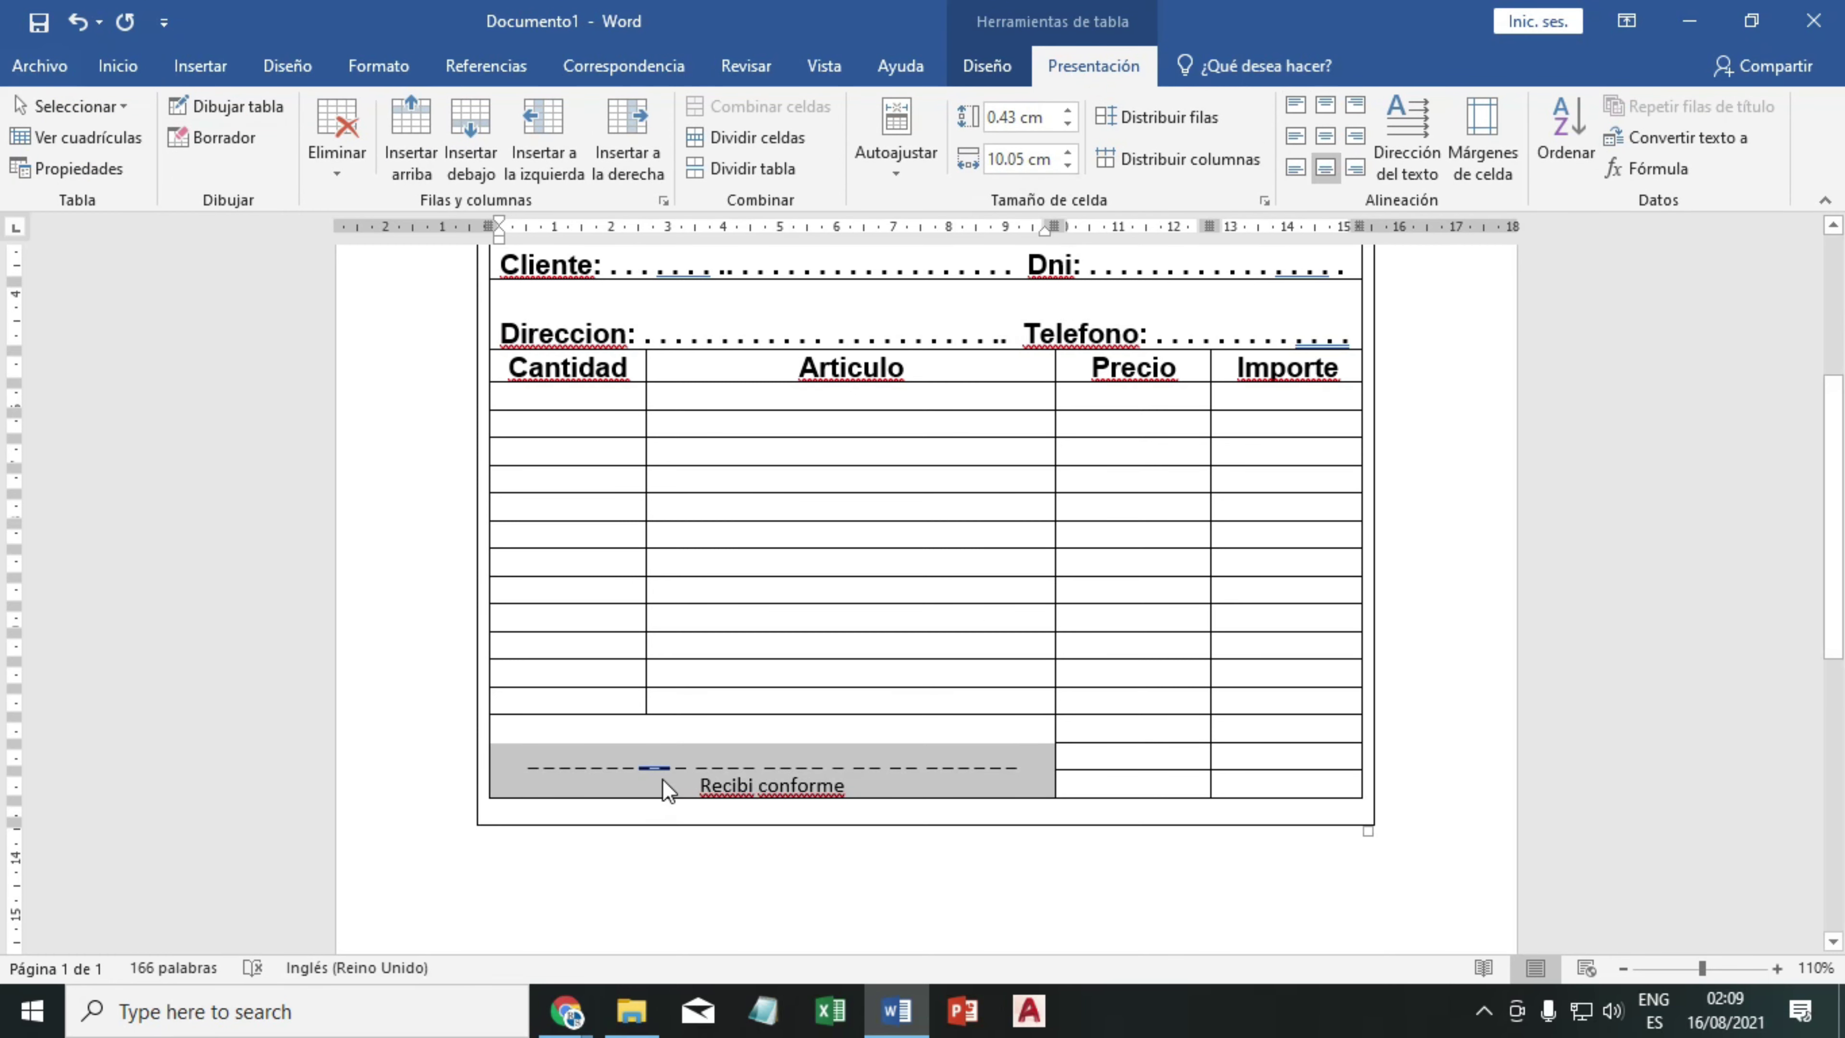
- Ignore the two grammar flags on the dashed signature line once each
{"action": "left_click", "coordinate": [656, 763]}
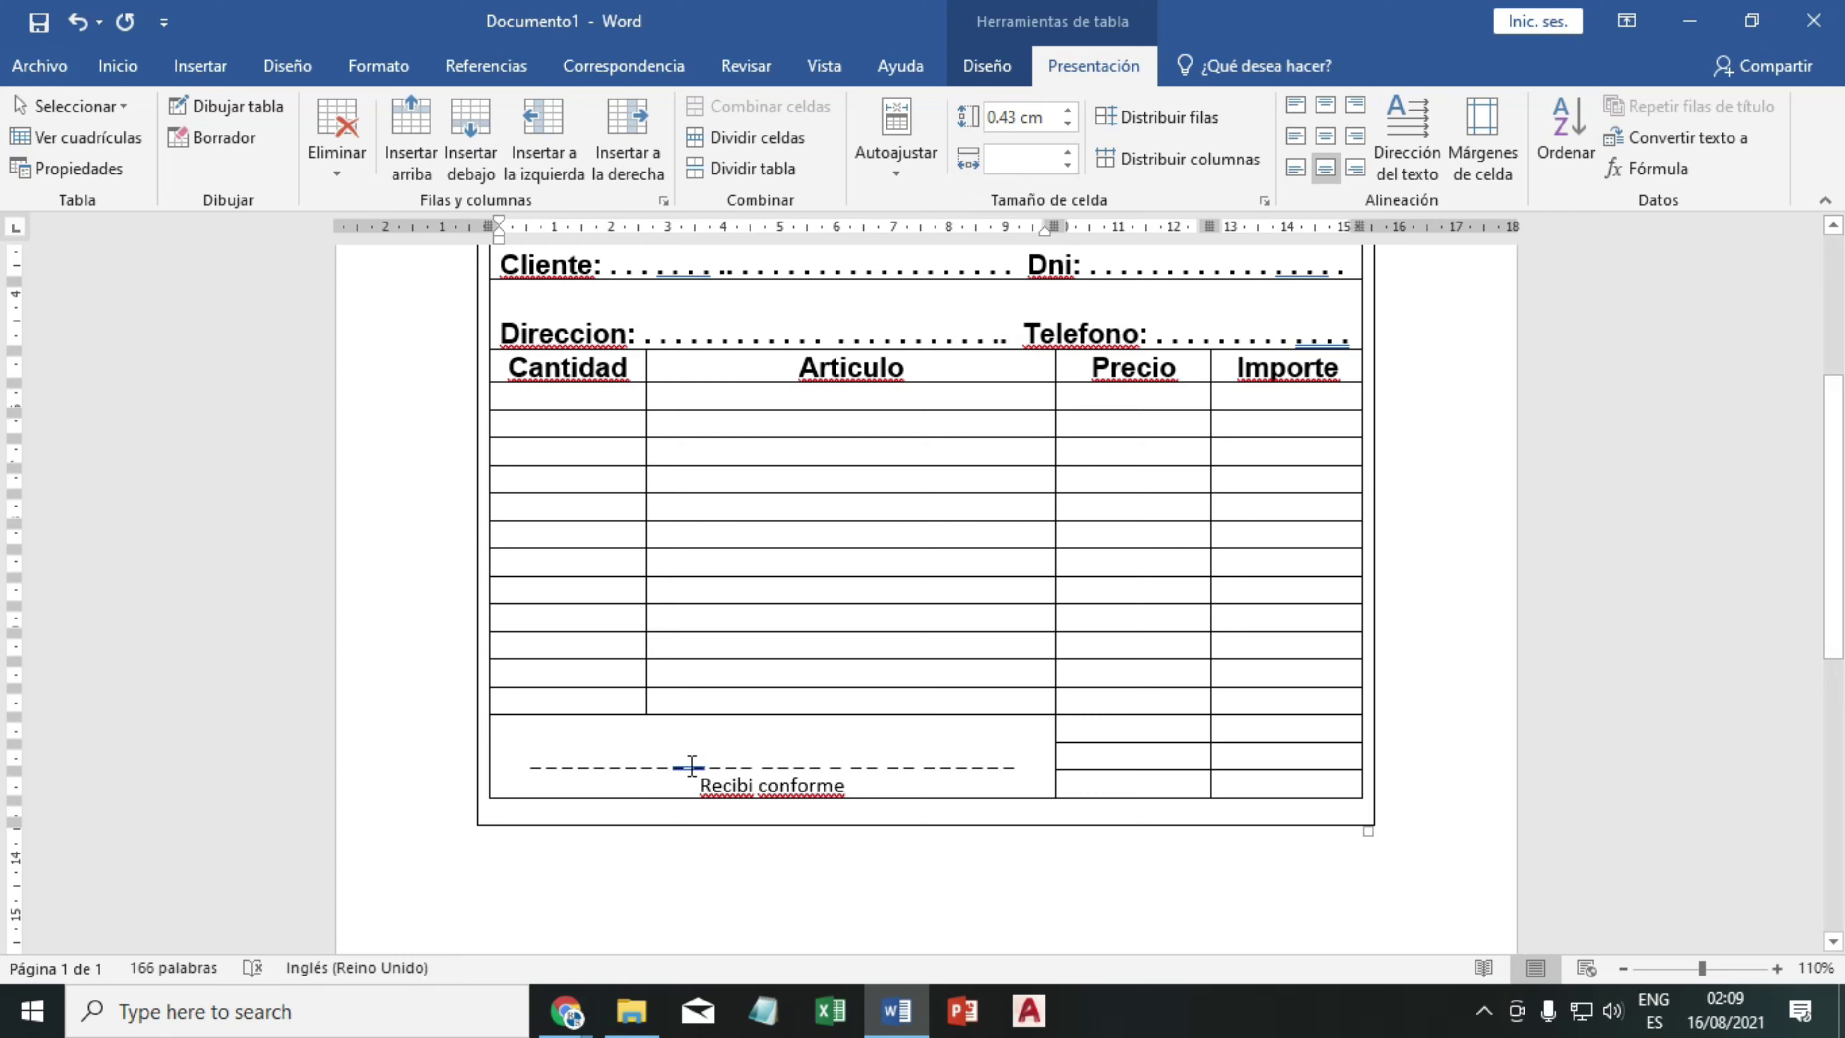
{"action": "right_click", "coordinate": [690, 764]}
{"action": "left_click", "coordinate": [545, 407]}
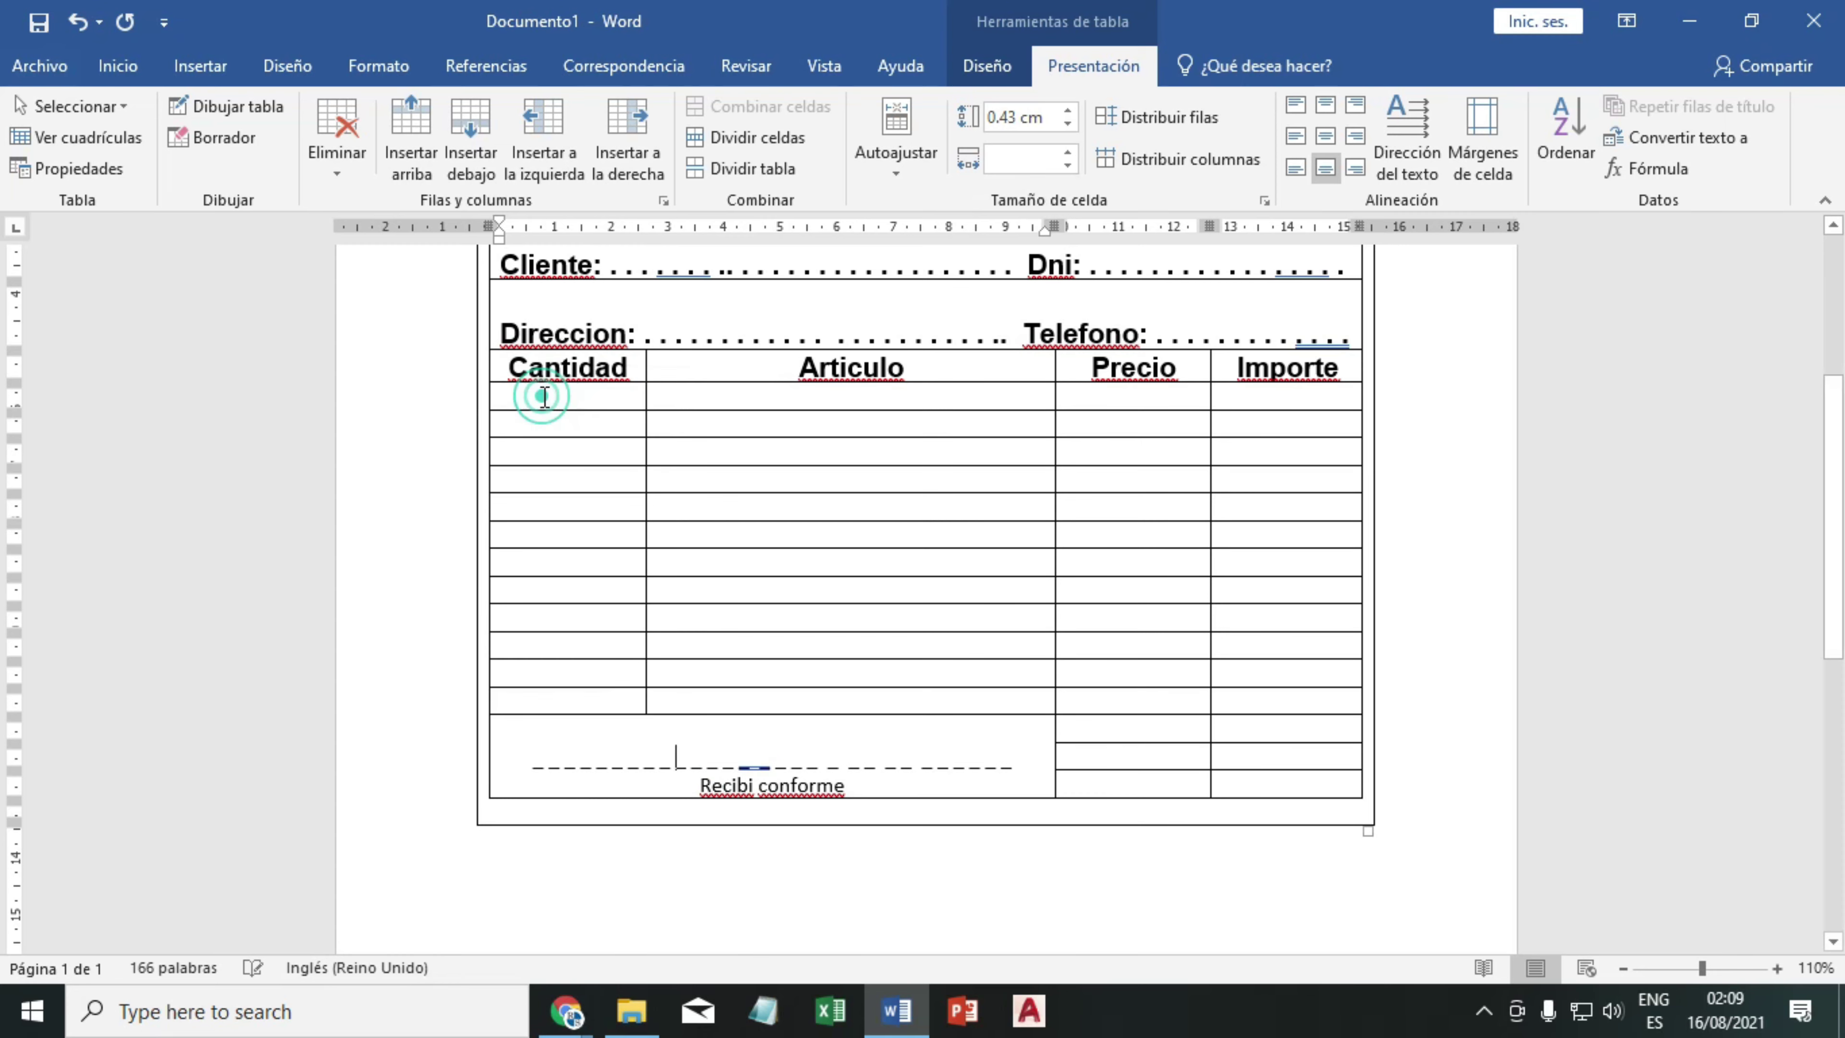
{"action": "right_click", "coordinate": [752, 770]}
{"action": "left_click", "coordinate": [719, 377]}
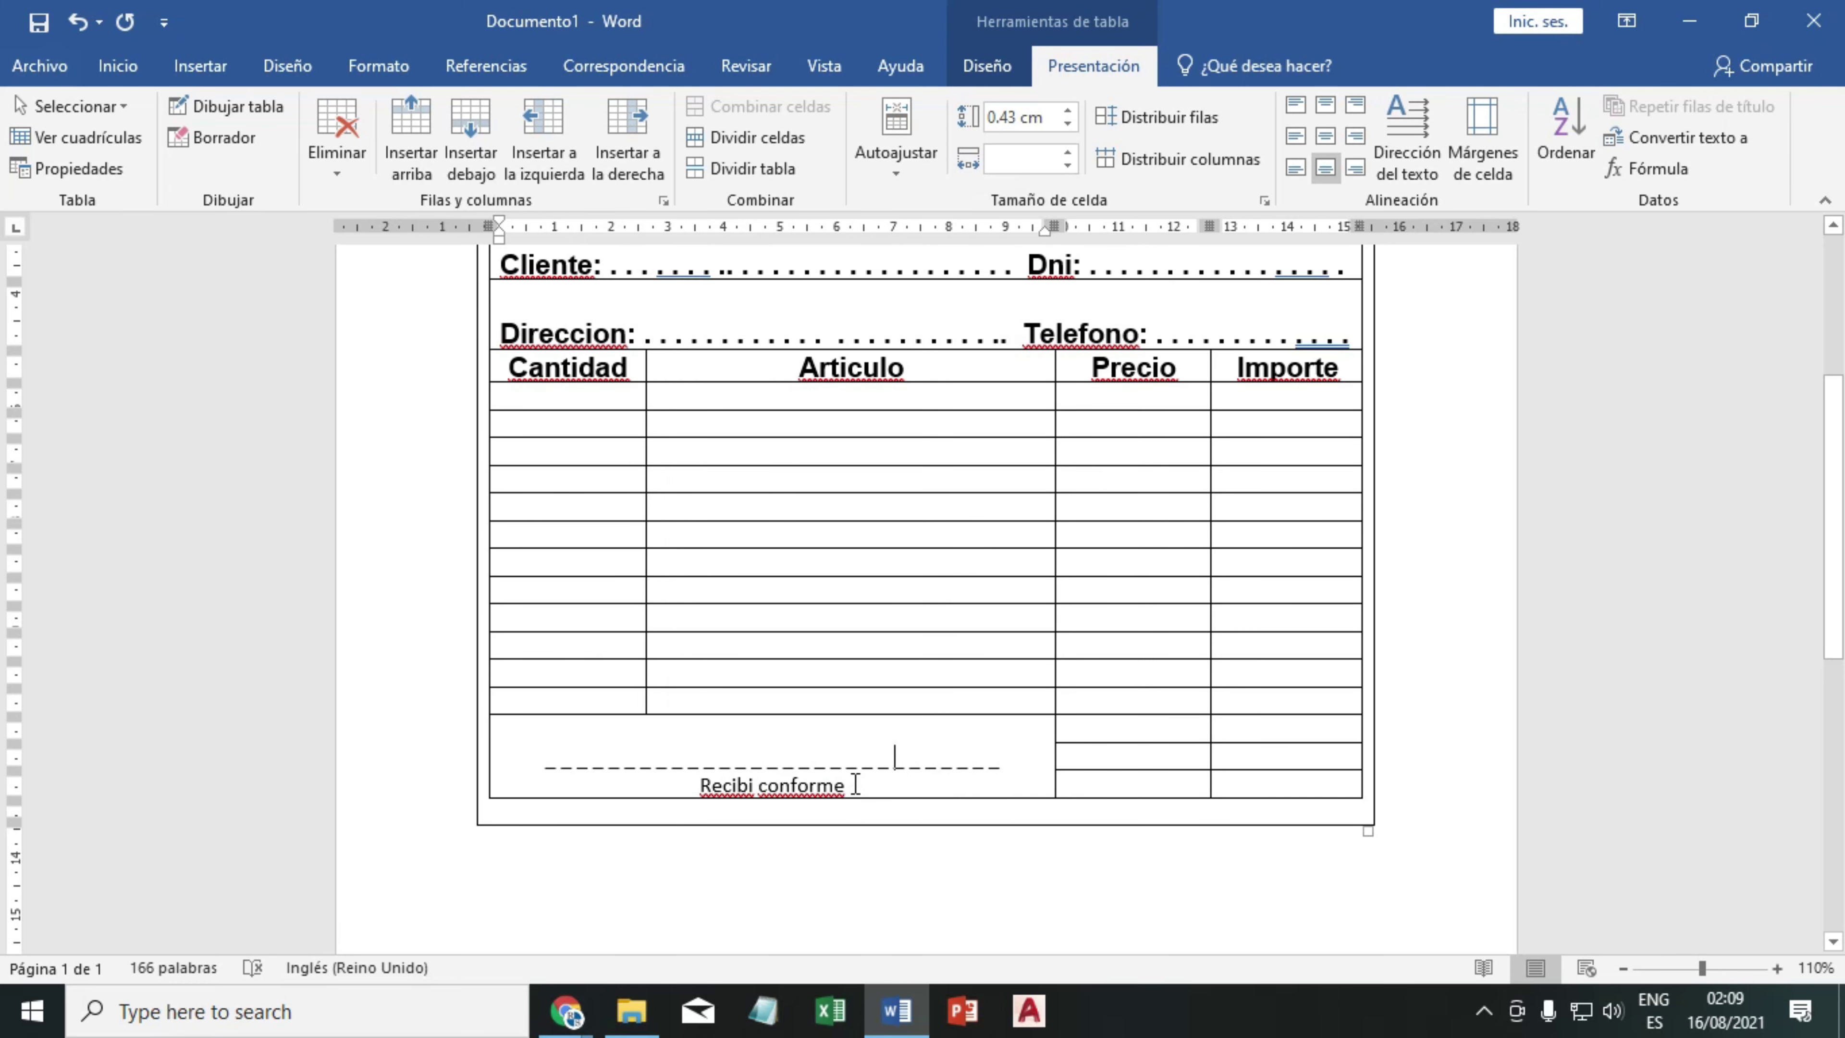
- Place the cursor in the Precio-column totals cell and zoom out to 90% to view the whole form
{"action": "scroll", "coordinate": [1054, 767], "scroll_direction": "up", "scroll_amount": 1}
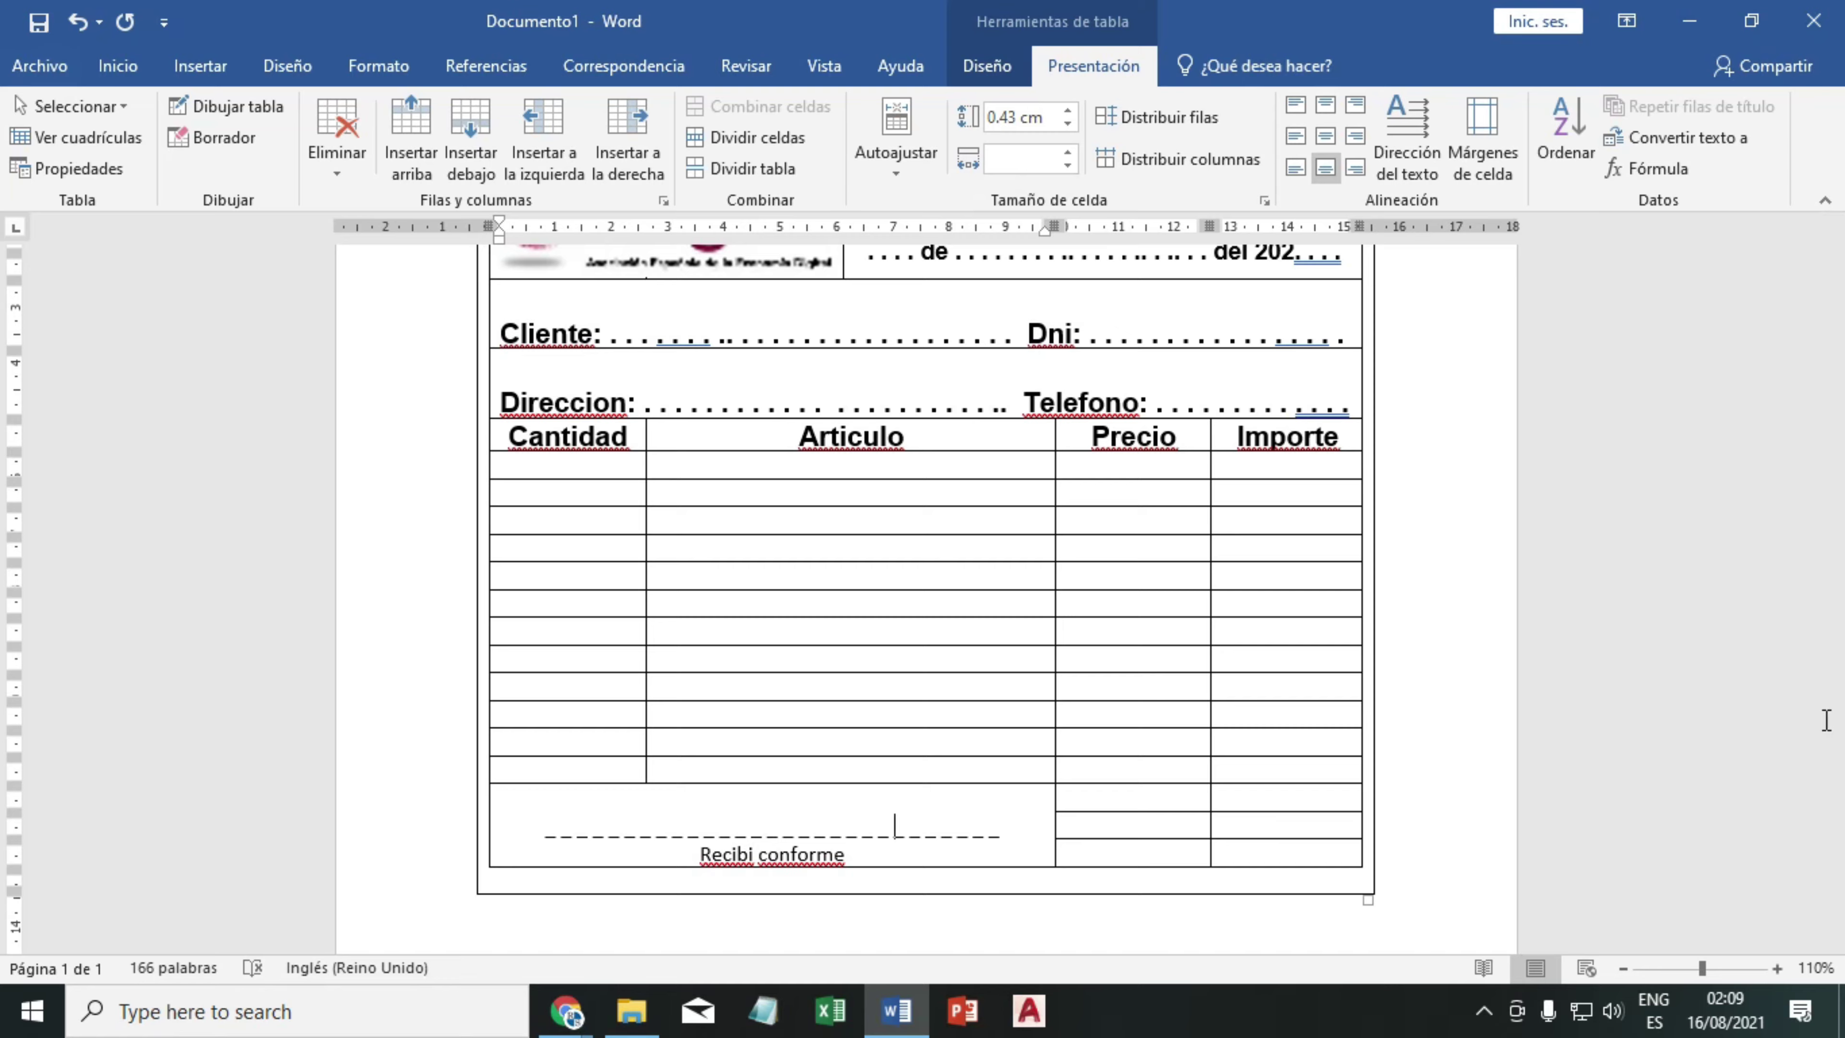
{"action": "scroll", "coordinate": [1235, 771], "scroll_direction": "up", "scroll_amount": 1}
{"action": "scroll", "coordinate": [1228, 772], "scroll_direction": "down", "scroll_amount": 1}
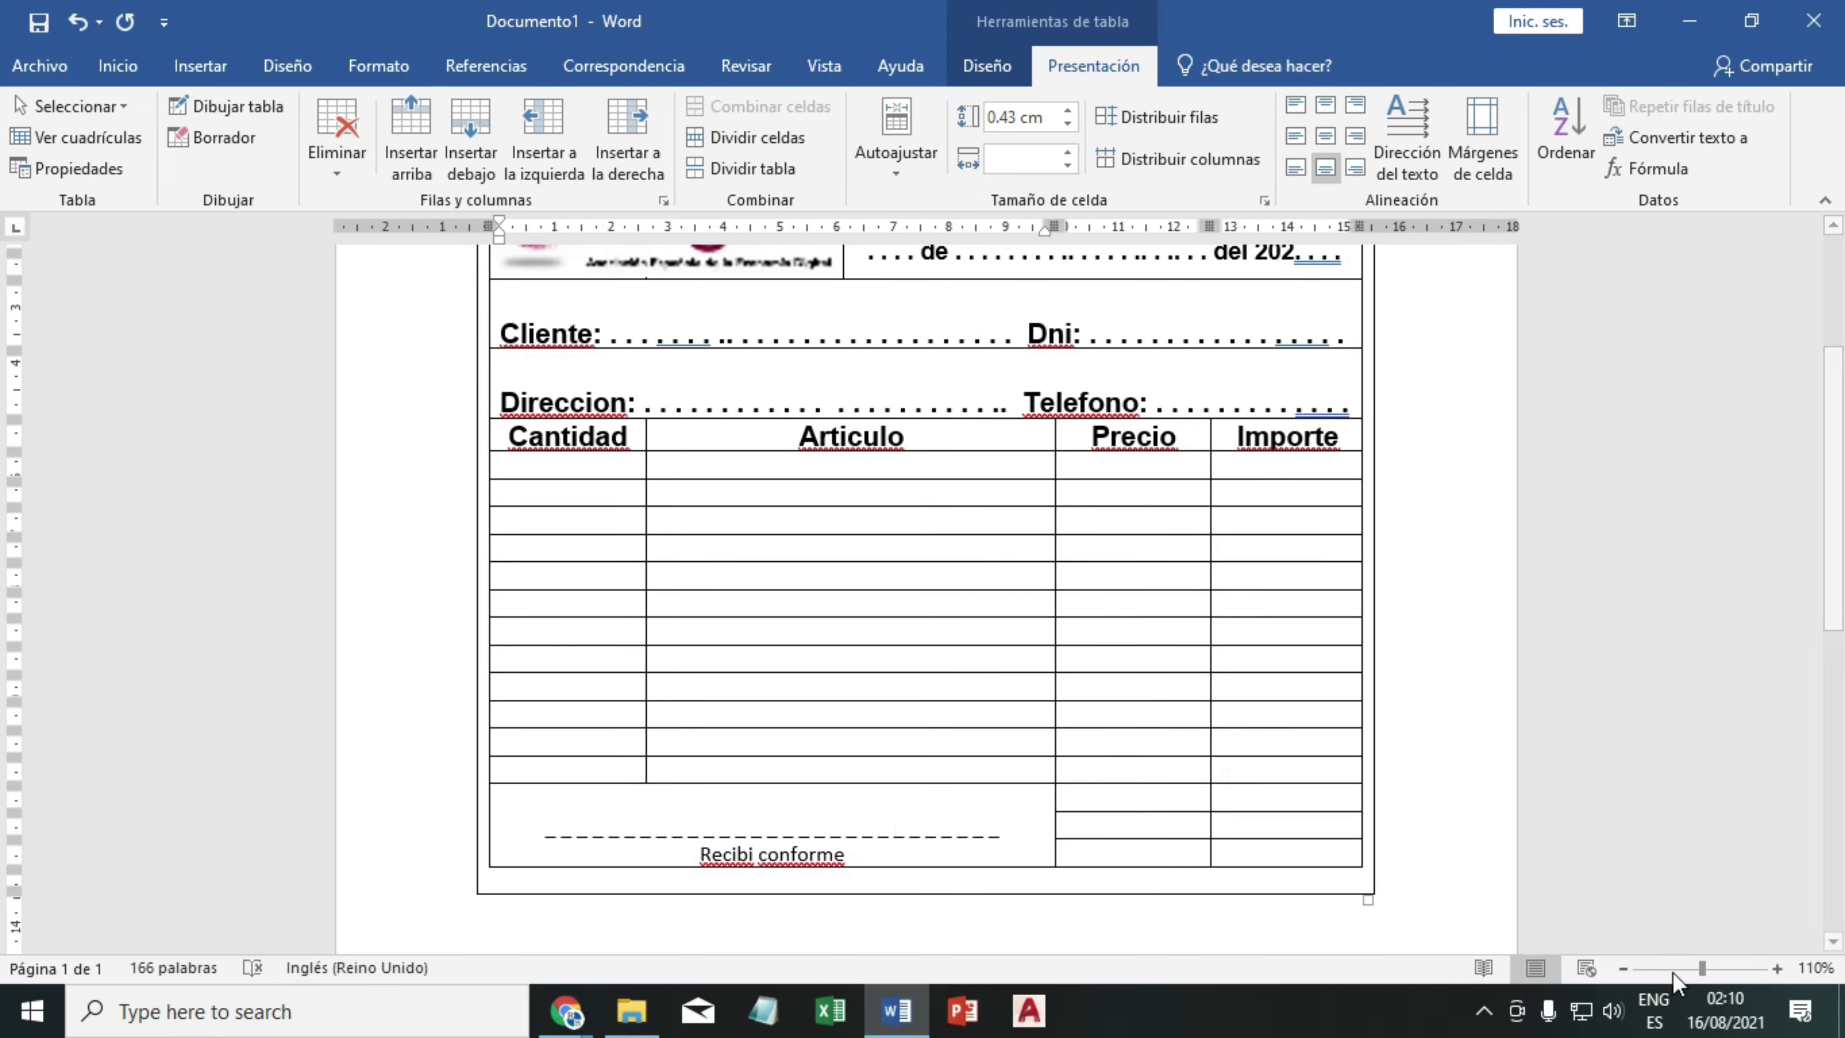
{"action": "left_click", "coordinate": [1625, 968]}
{"action": "left_click", "coordinate": [1625, 968]}
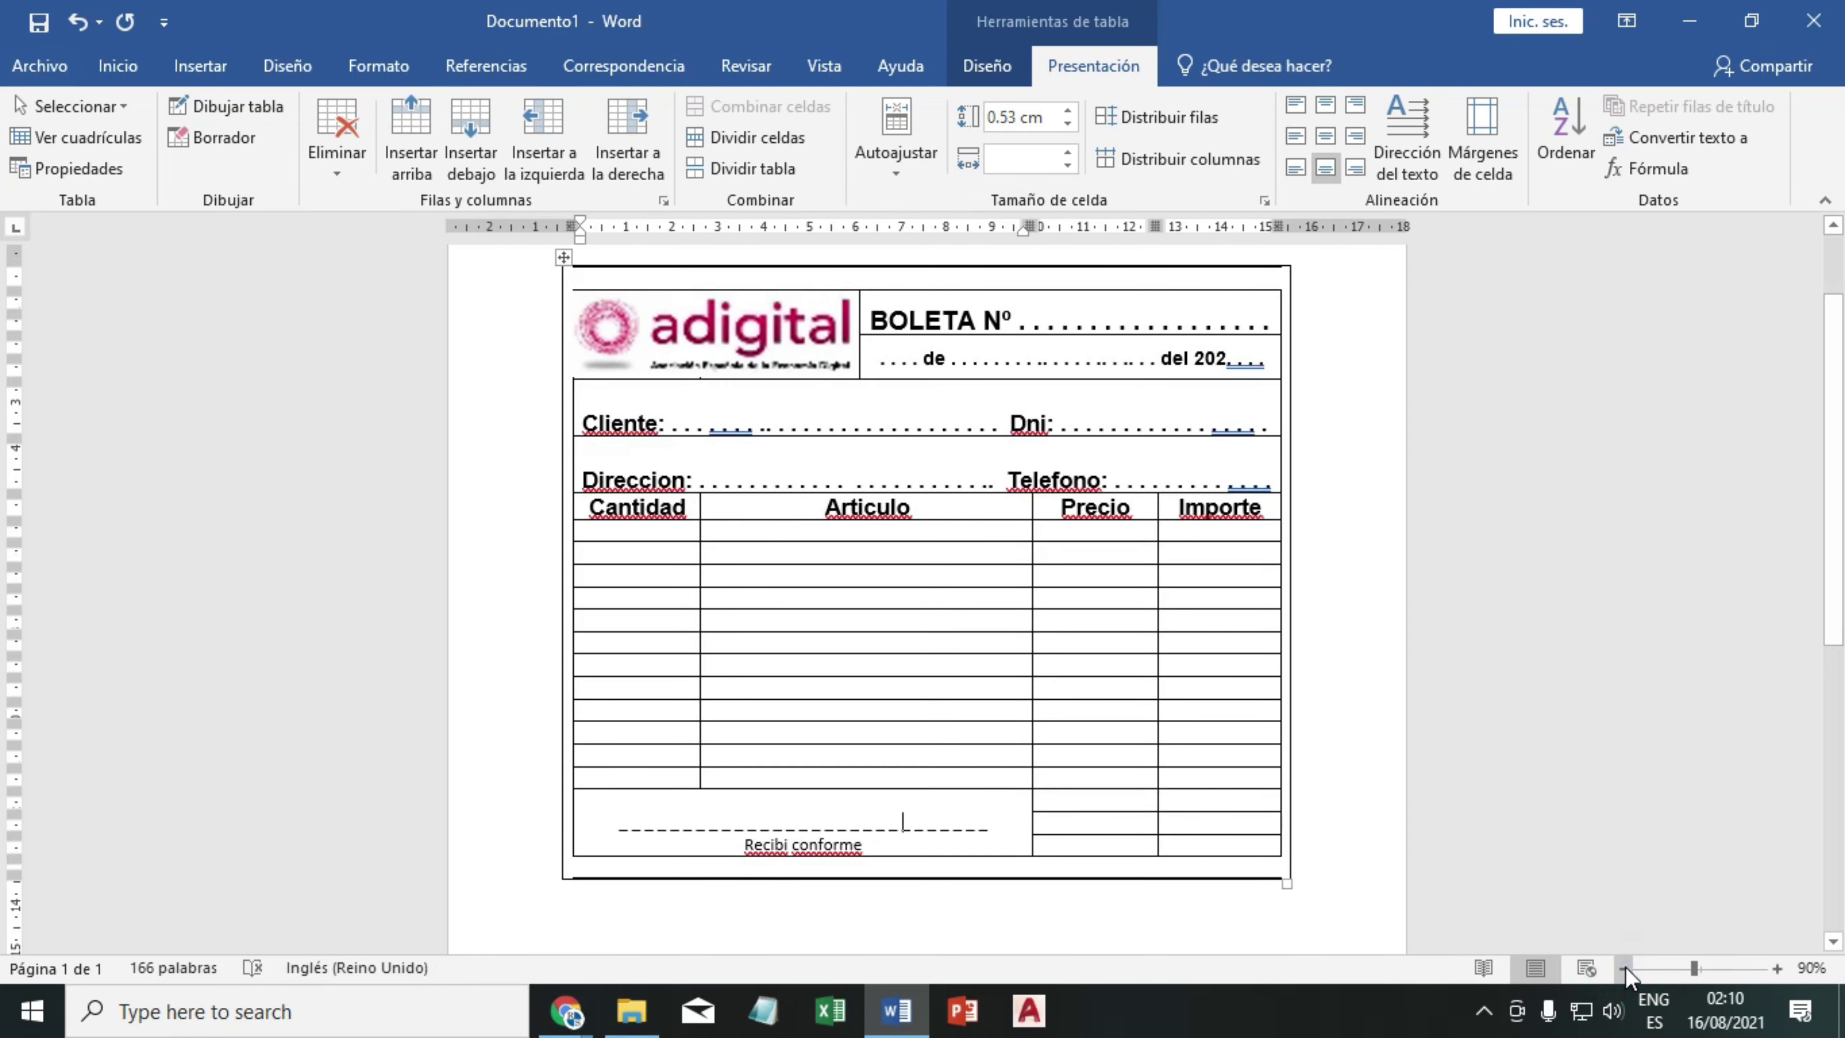
{"action": "scroll", "coordinate": [1519, 778], "scroll_direction": "up", "scroll_amount": 1}
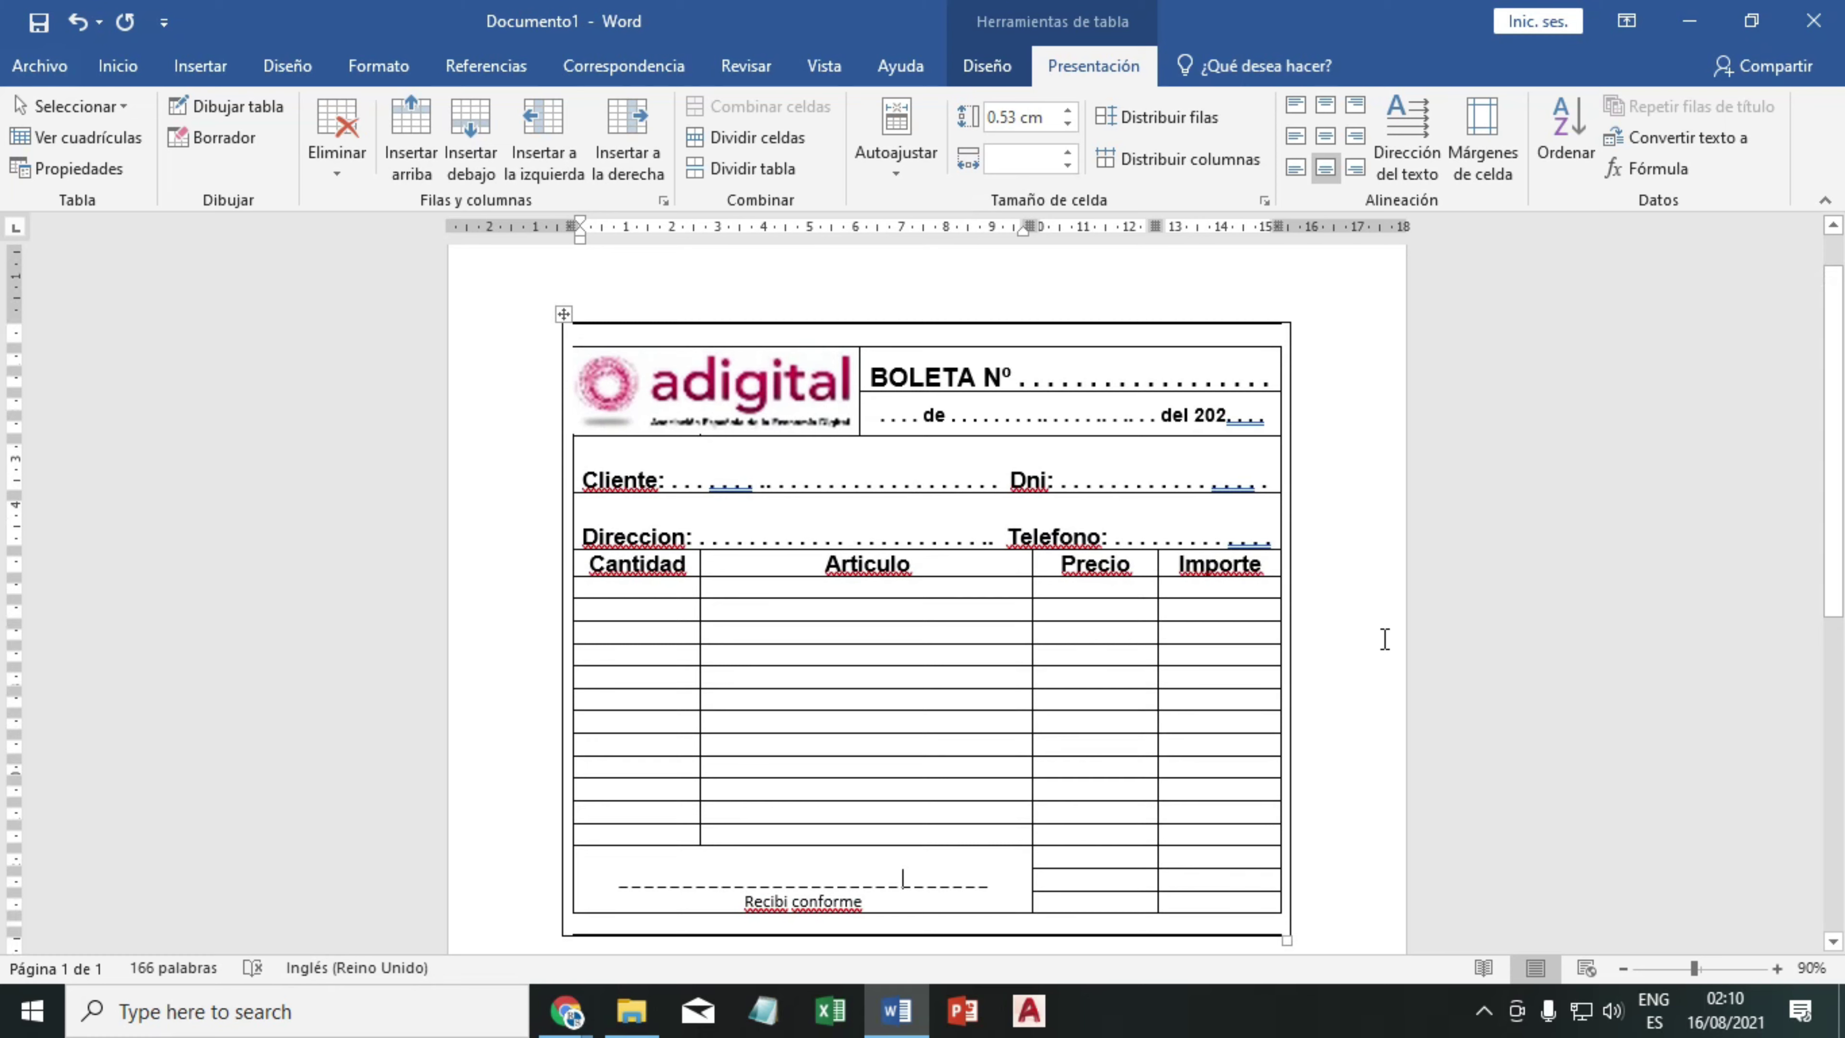
{"action": "left_click", "coordinate": [1071, 855]}
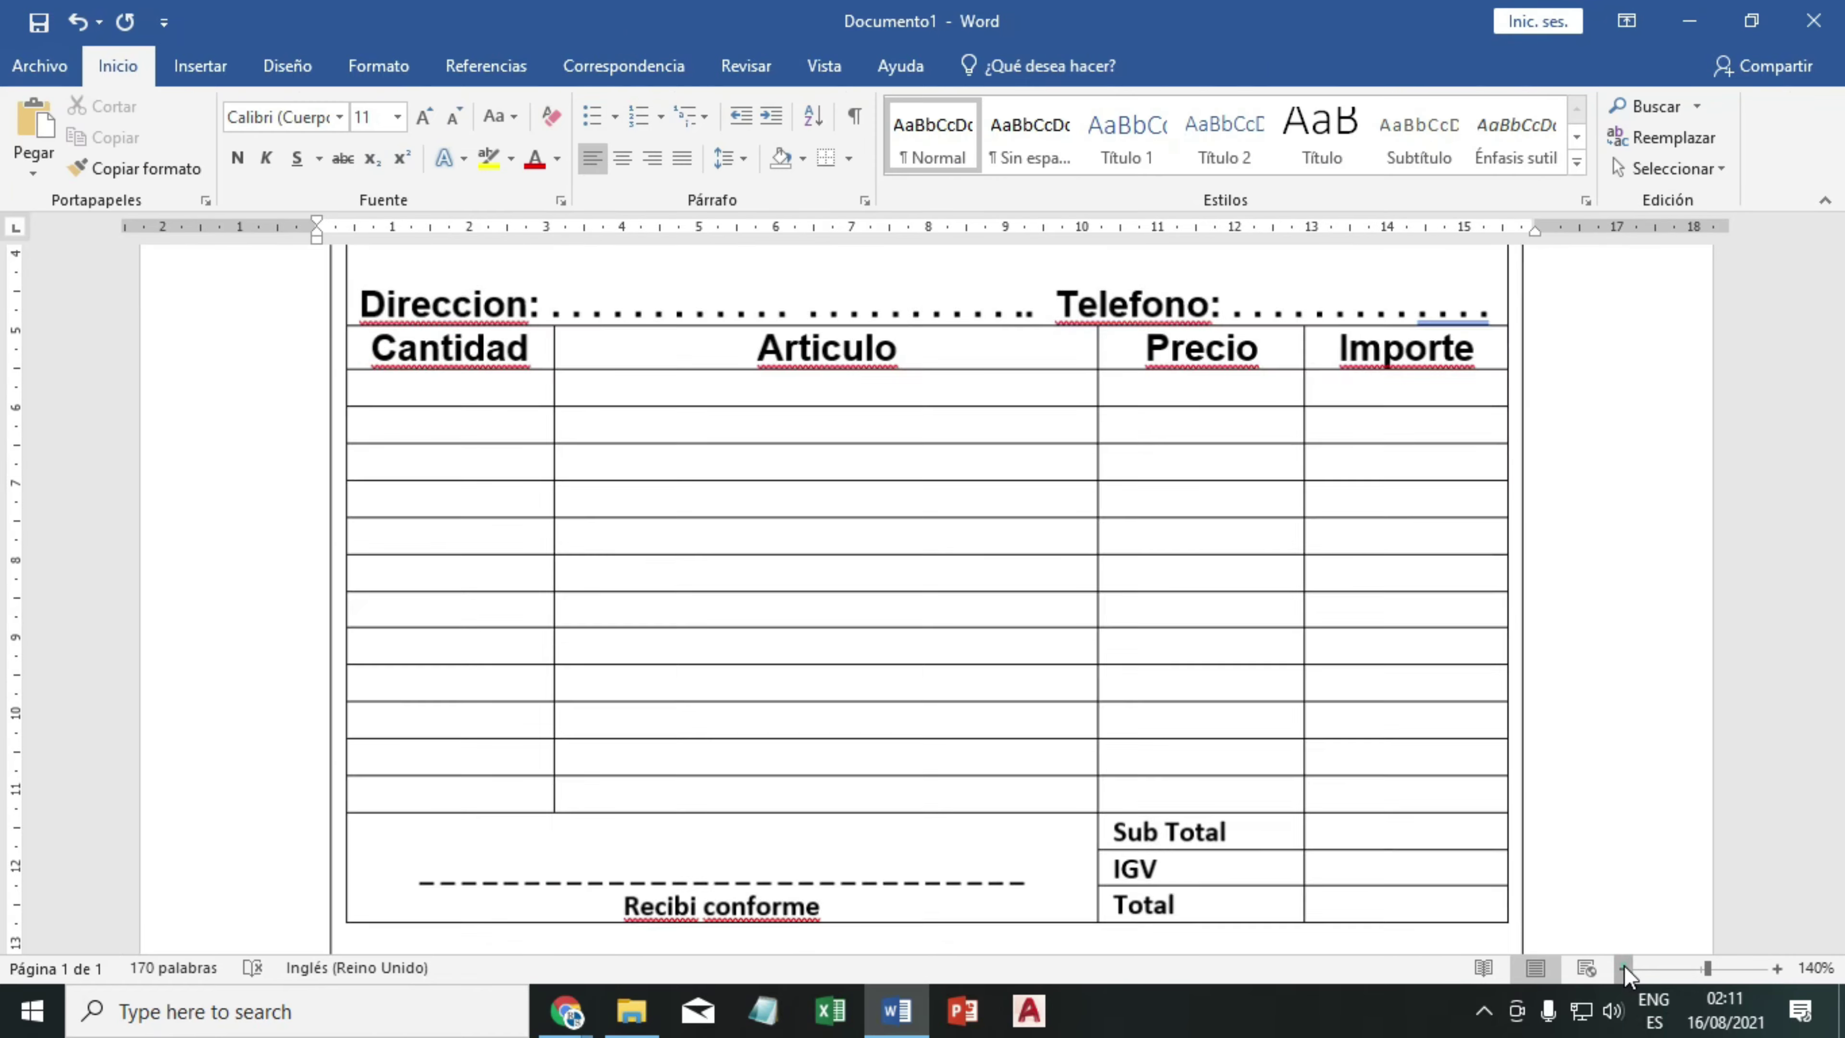
{"action": "left_click", "coordinate": [1624, 968]}
{"action": "left_click", "coordinate": [1624, 967]}
{"action": "left_click", "coordinate": [1624, 968]}
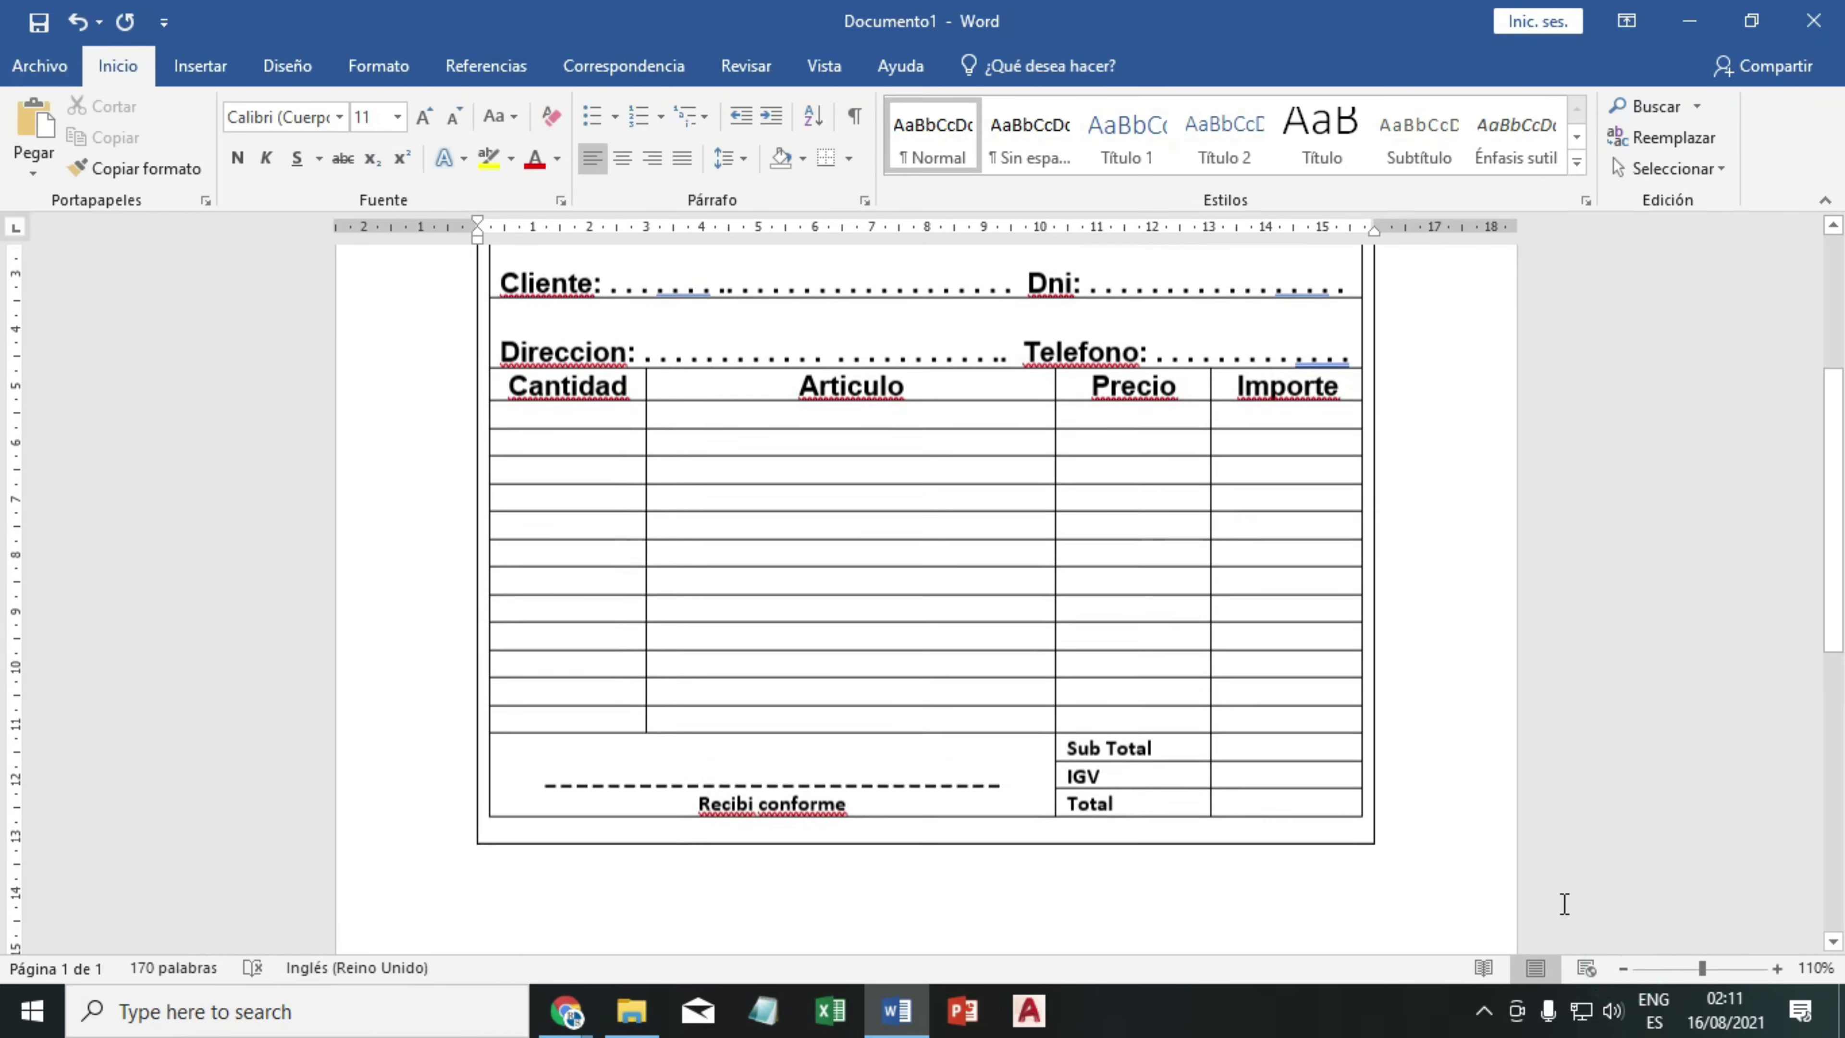
{"action": "left_click", "coordinate": [1624, 967]}
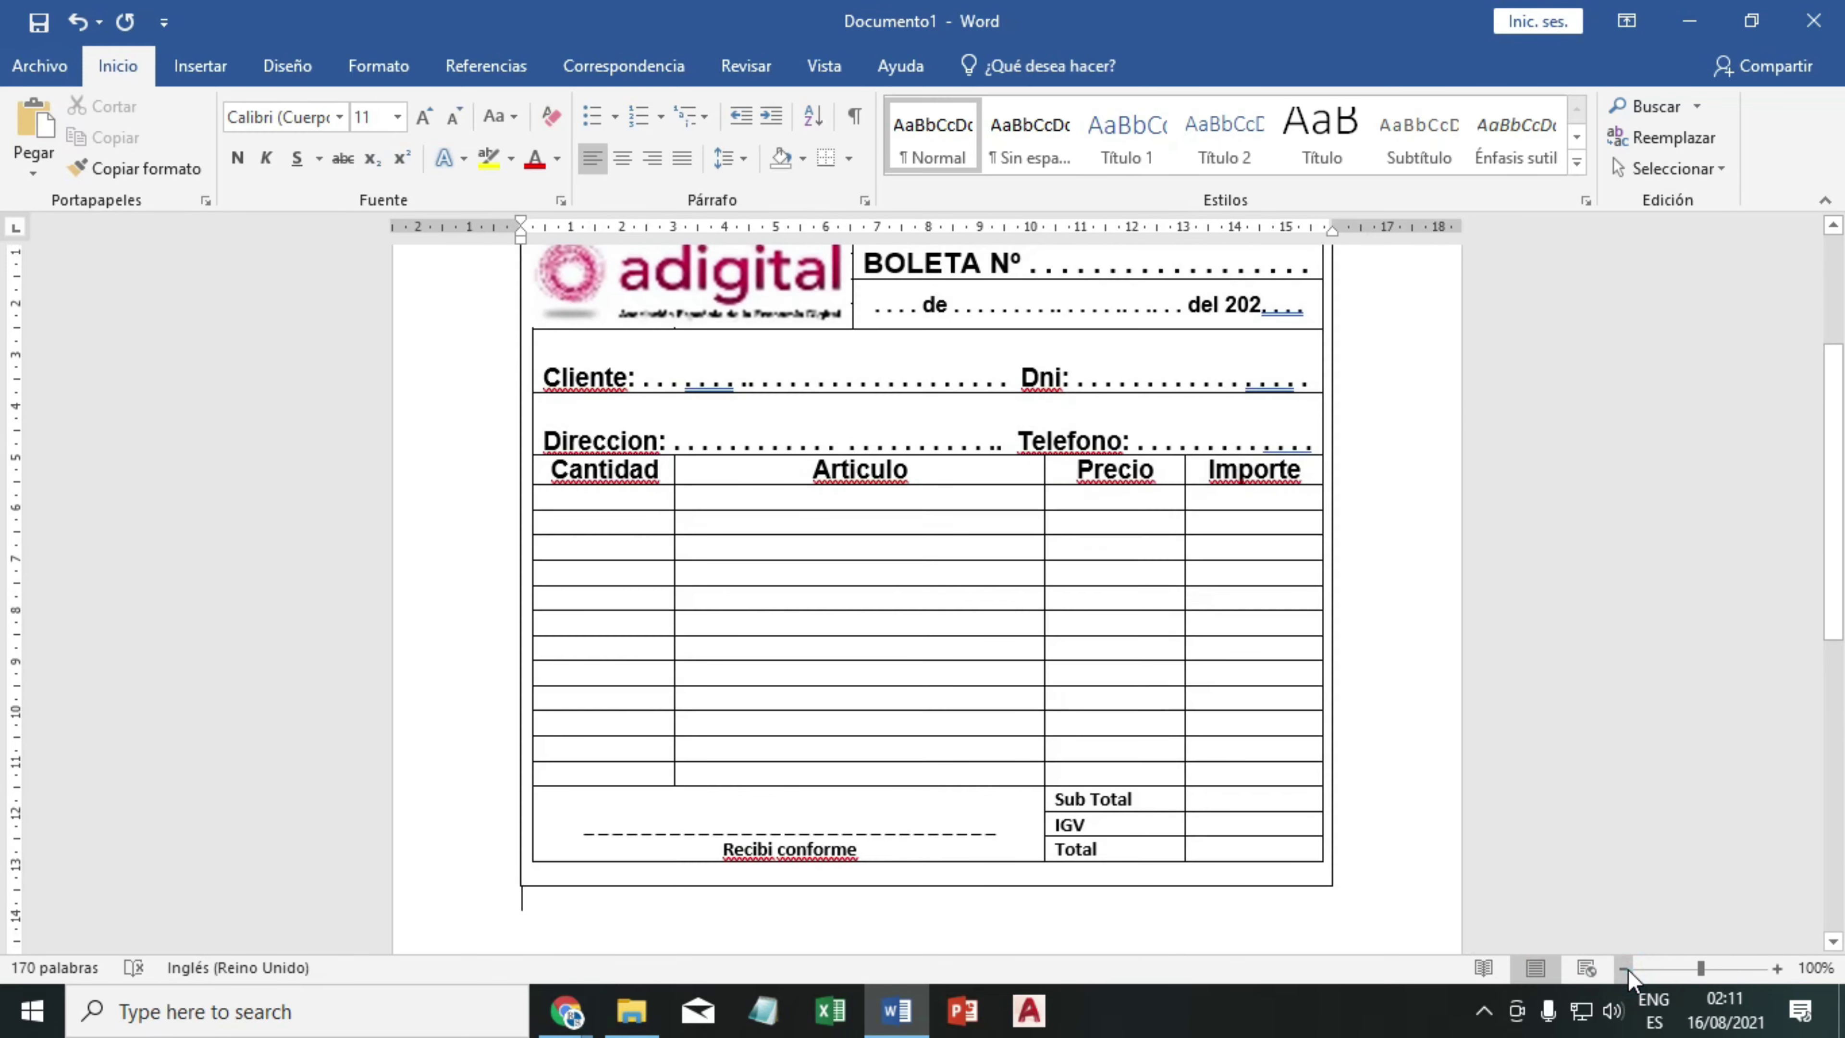
{"action": "left_click", "coordinate": [1624, 968]}
{"action": "left_click", "coordinate": [1620, 564]}
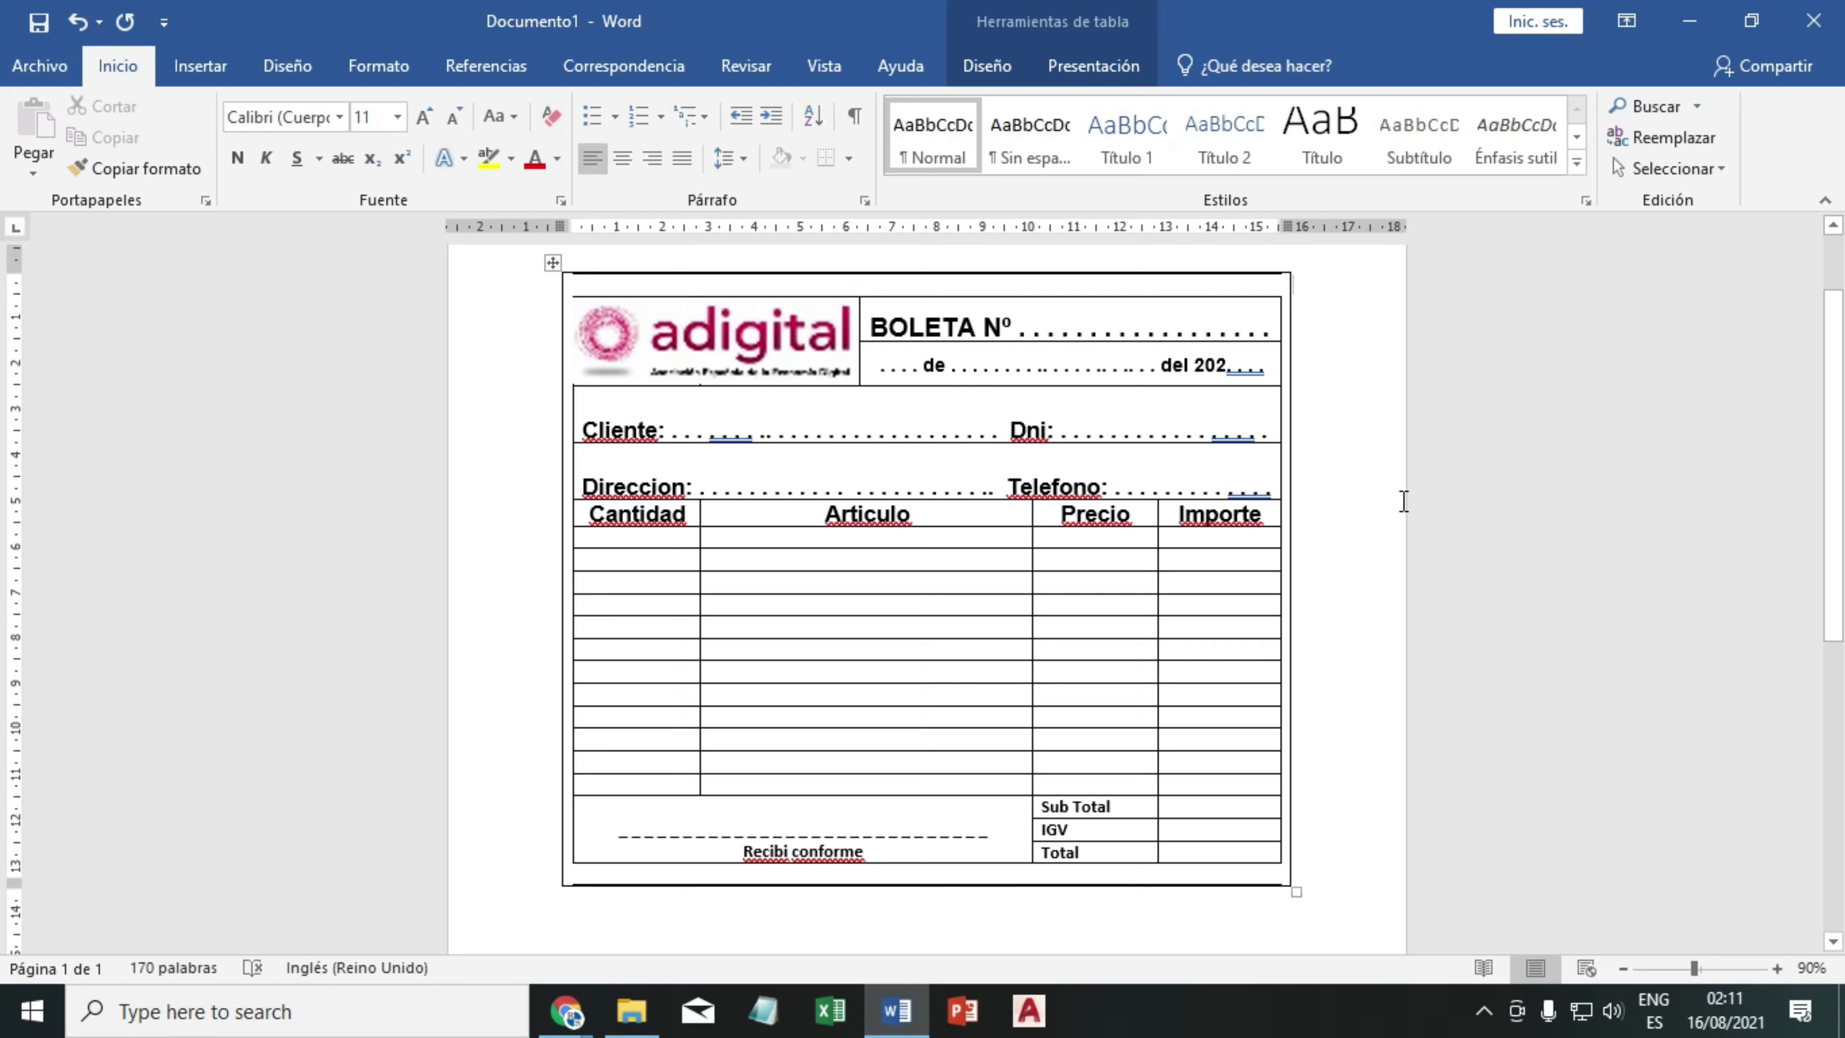
- Nudge the adigital logo, zoom in to 160%, and undo the logo's move
{"action": "left_click", "coordinate": [574, 327]}
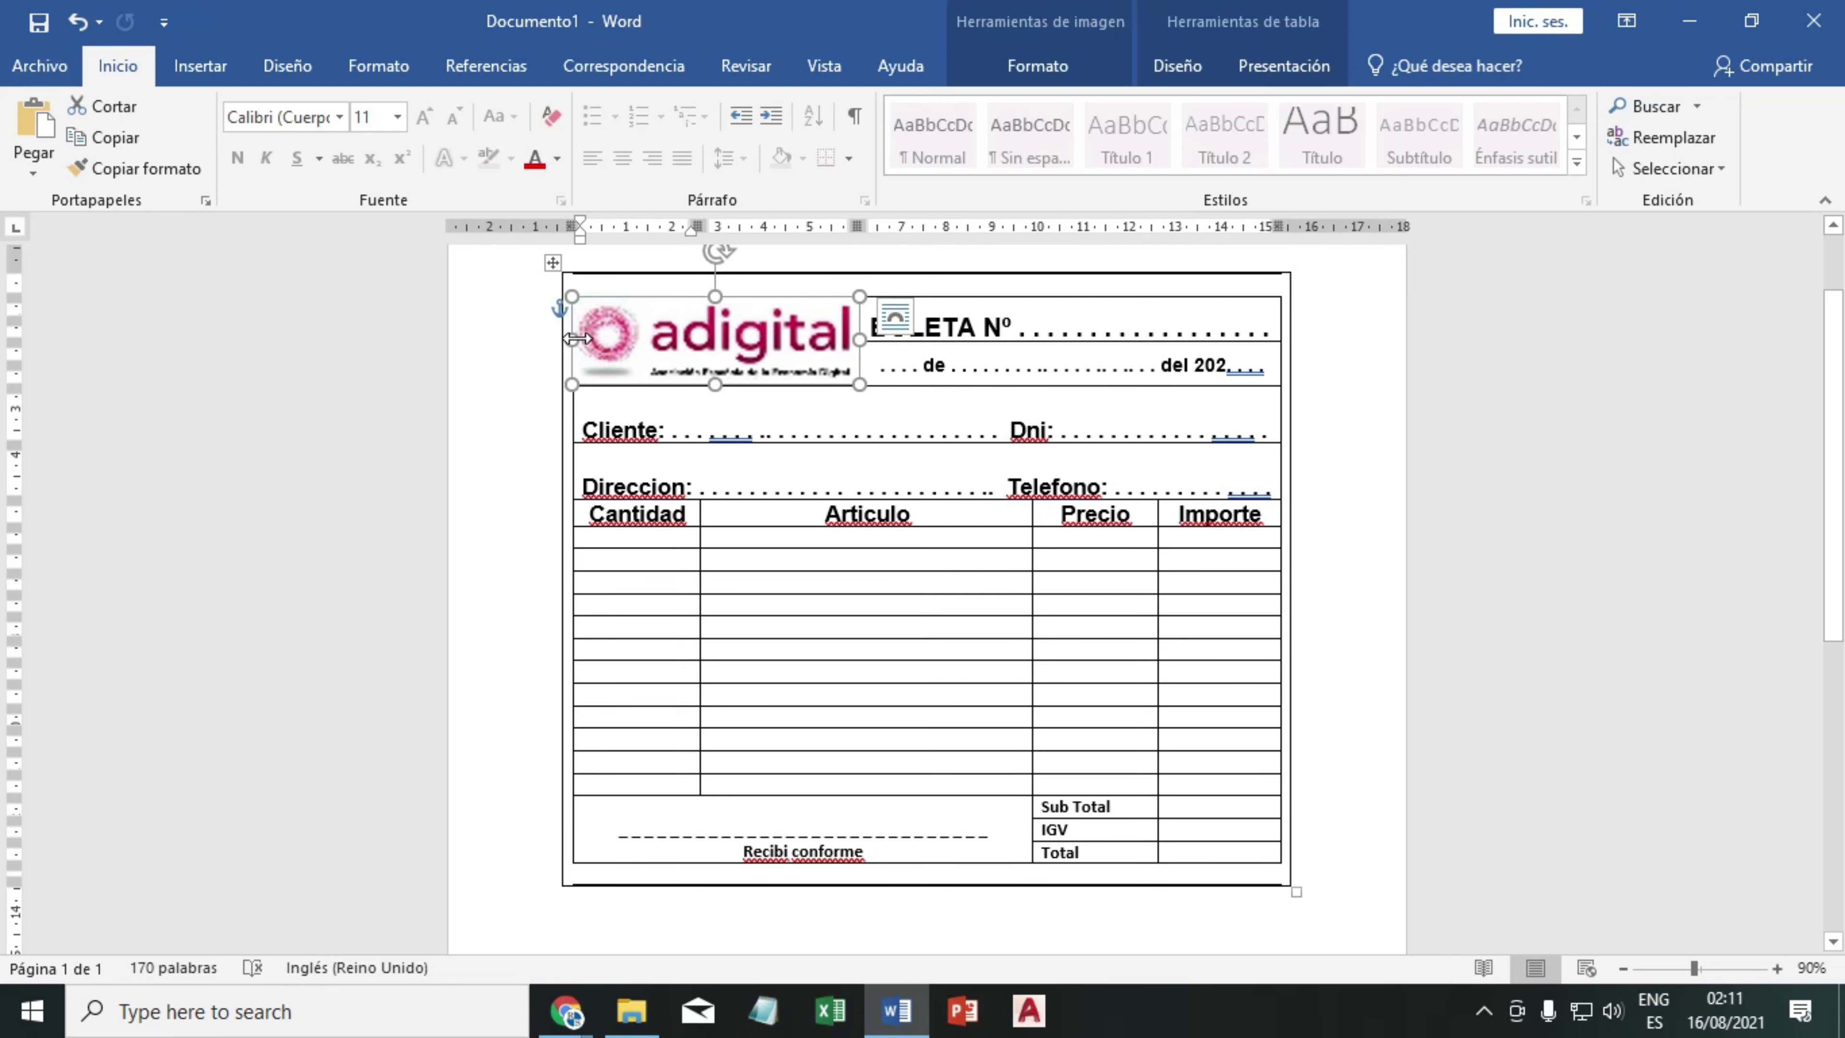
{"action": "left_click_drag", "start_coordinate": [573, 333], "coordinate": [578, 338]}
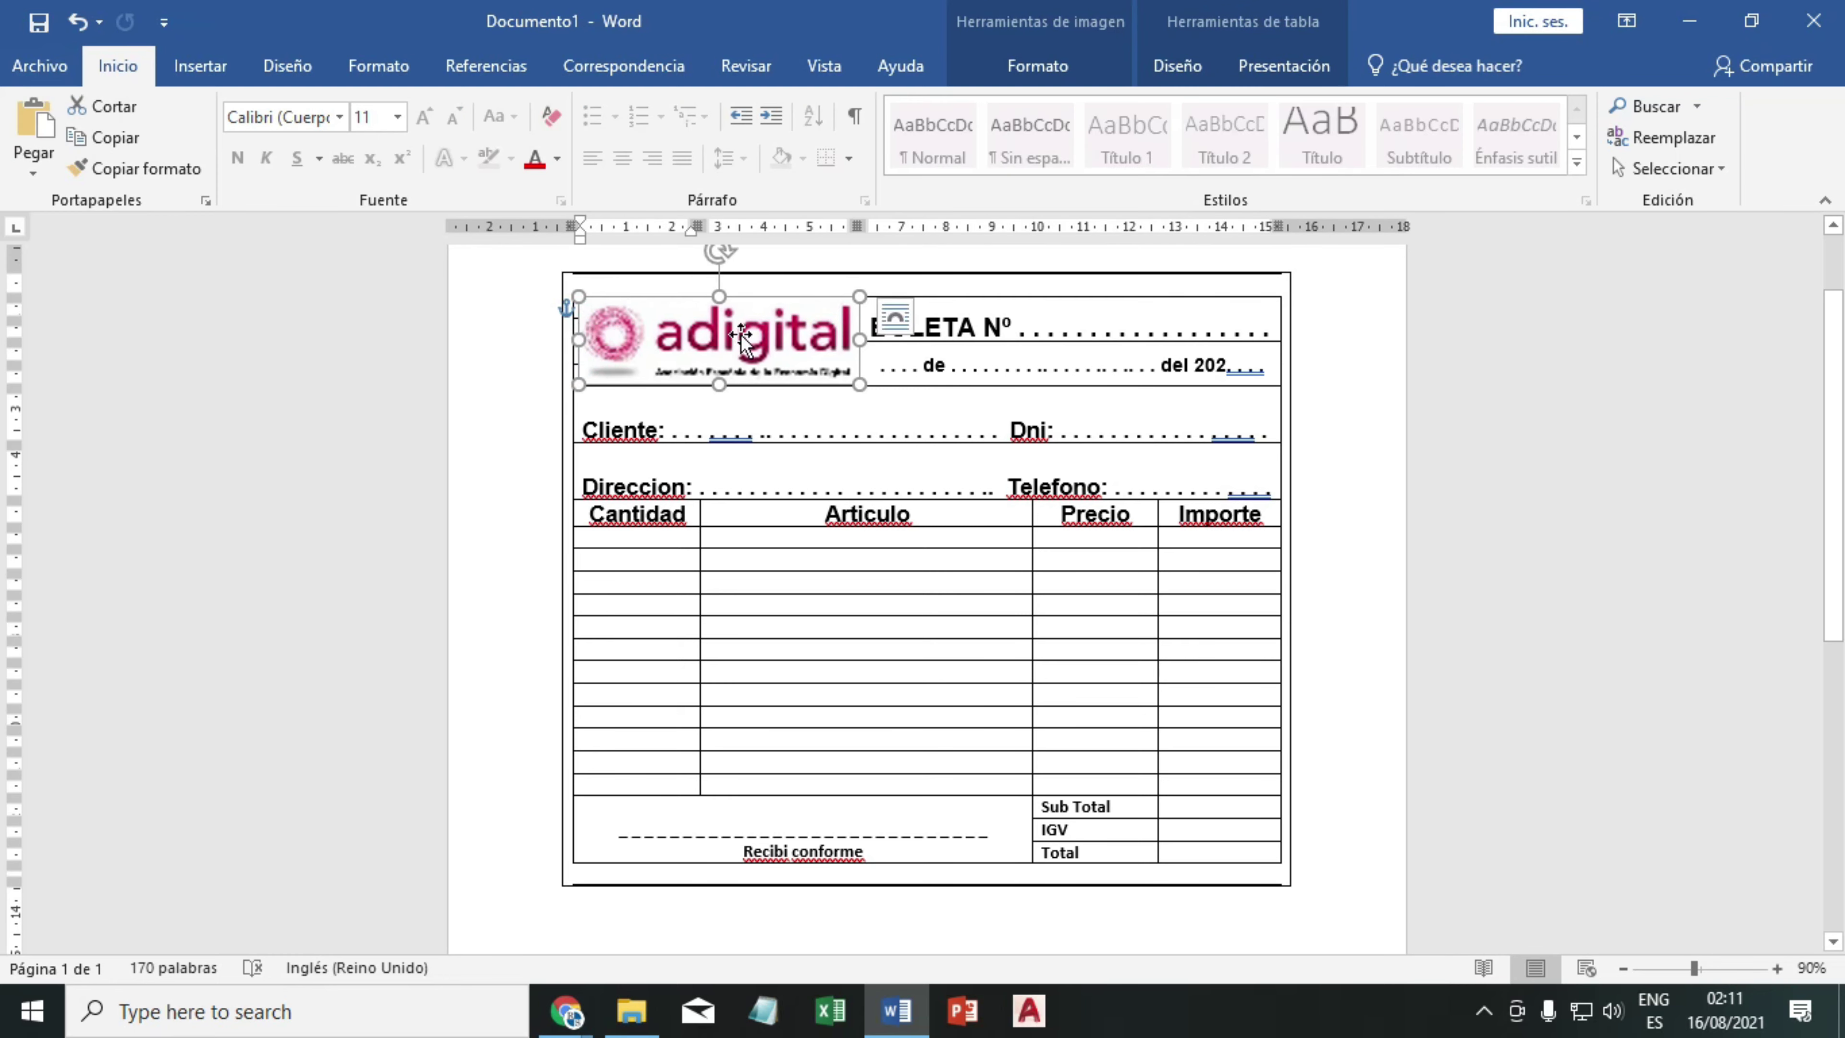
{"action": "left_click", "coordinate": [1778, 968]}
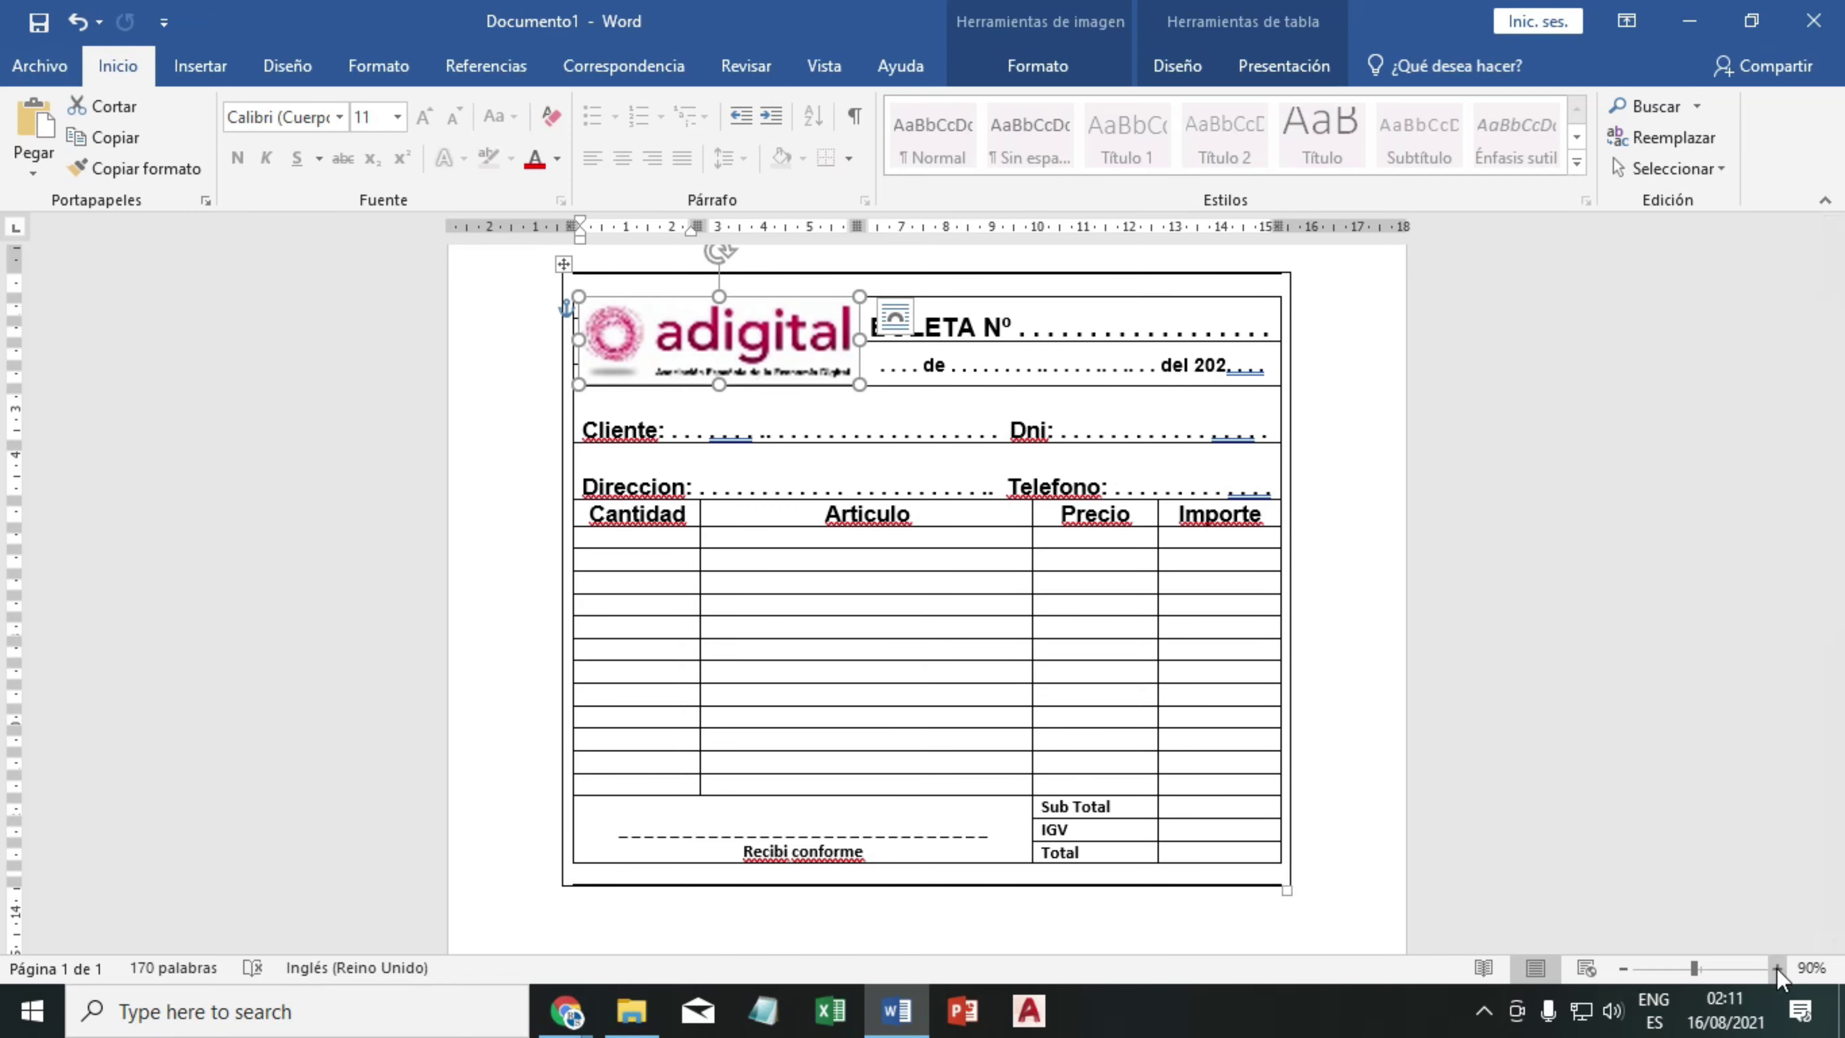
{"action": "left_click", "coordinate": [1777, 969]}
{"action": "left_click", "coordinate": [1777, 968]}
{"action": "left_click", "coordinate": [1778, 968]}
{"action": "left_click", "coordinate": [386, 379]}
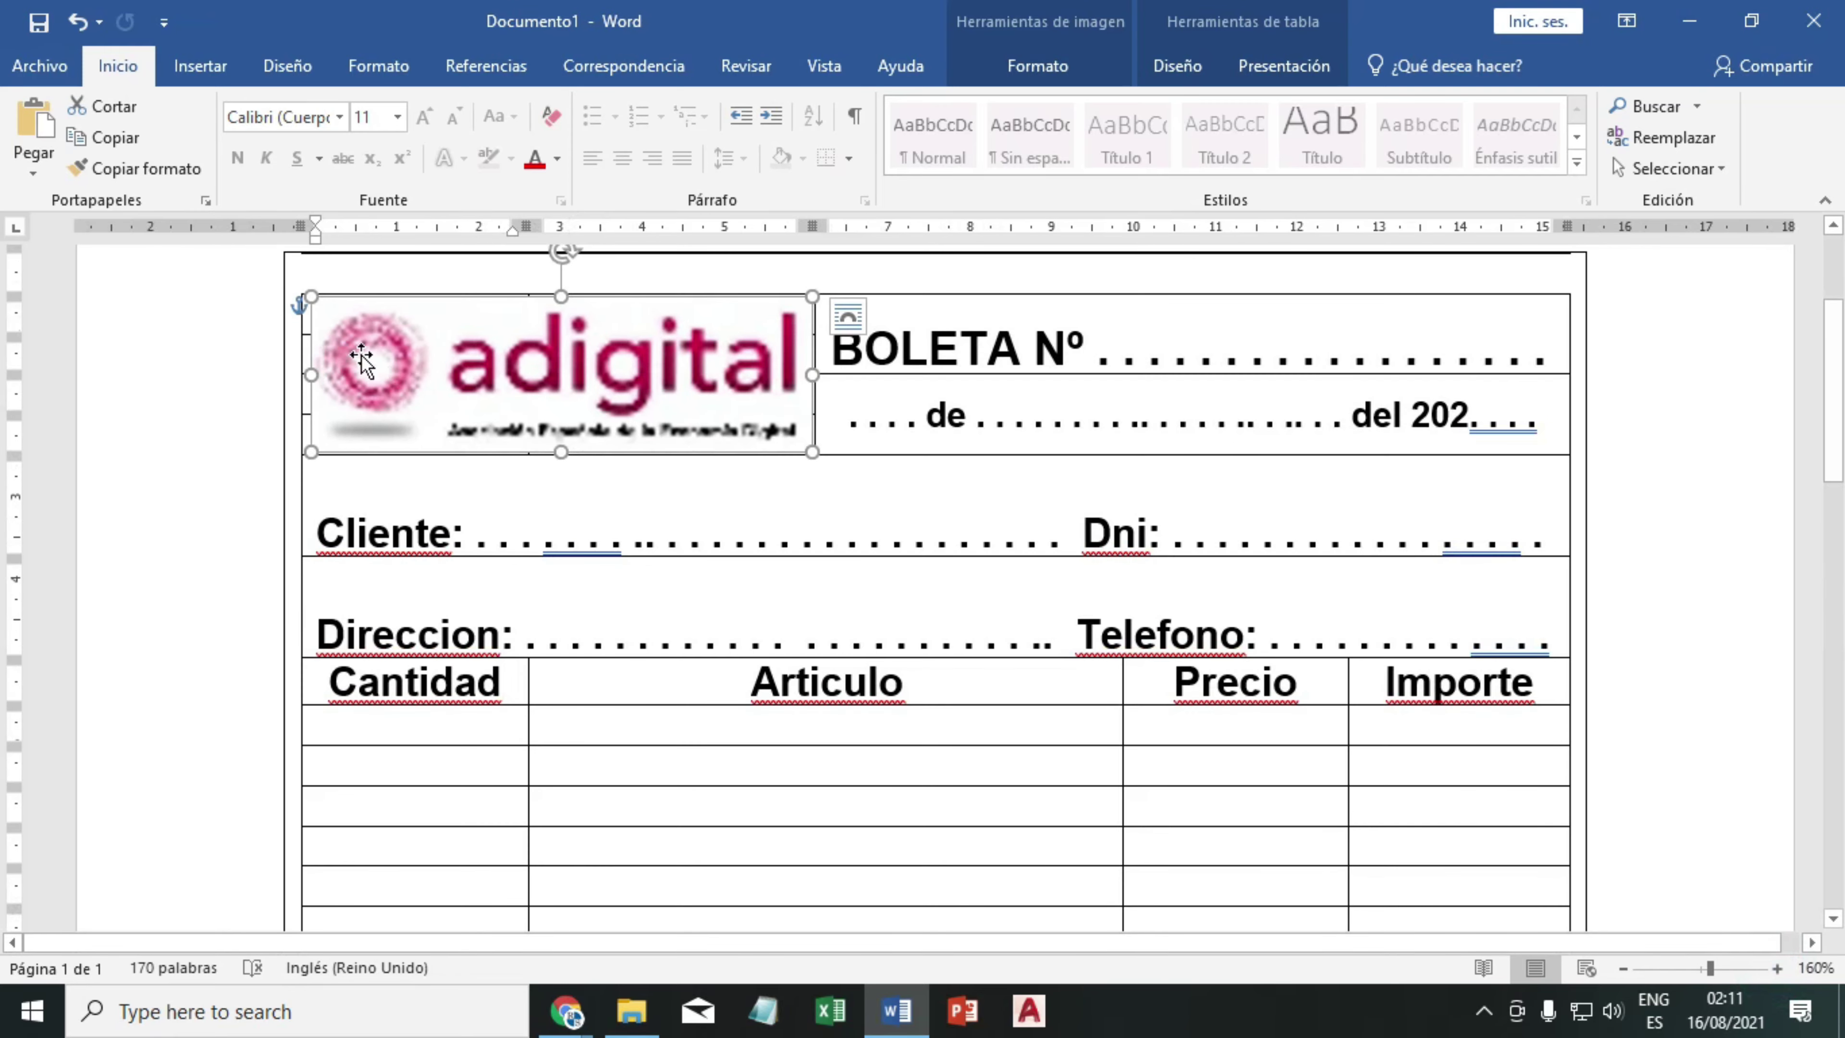
{"action": "left_click", "coordinate": [77, 22]}
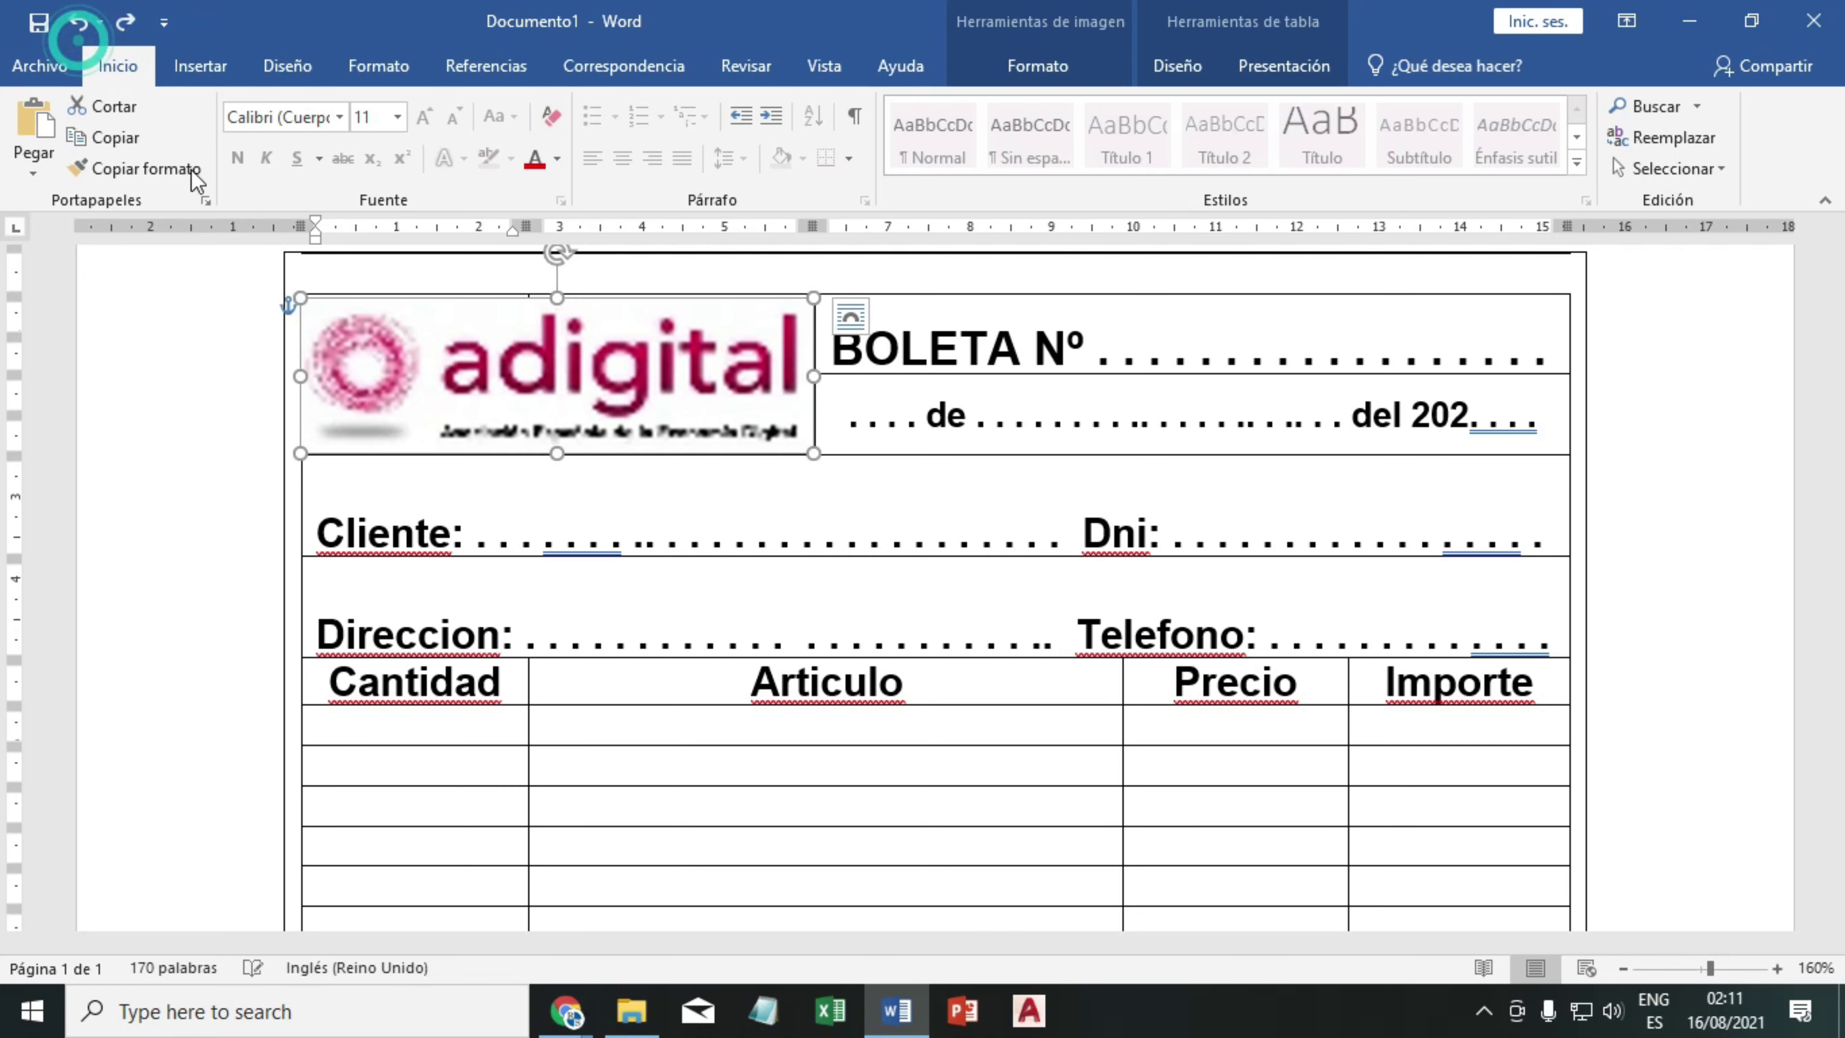
{"action": "left_click", "coordinate": [756, 479]}
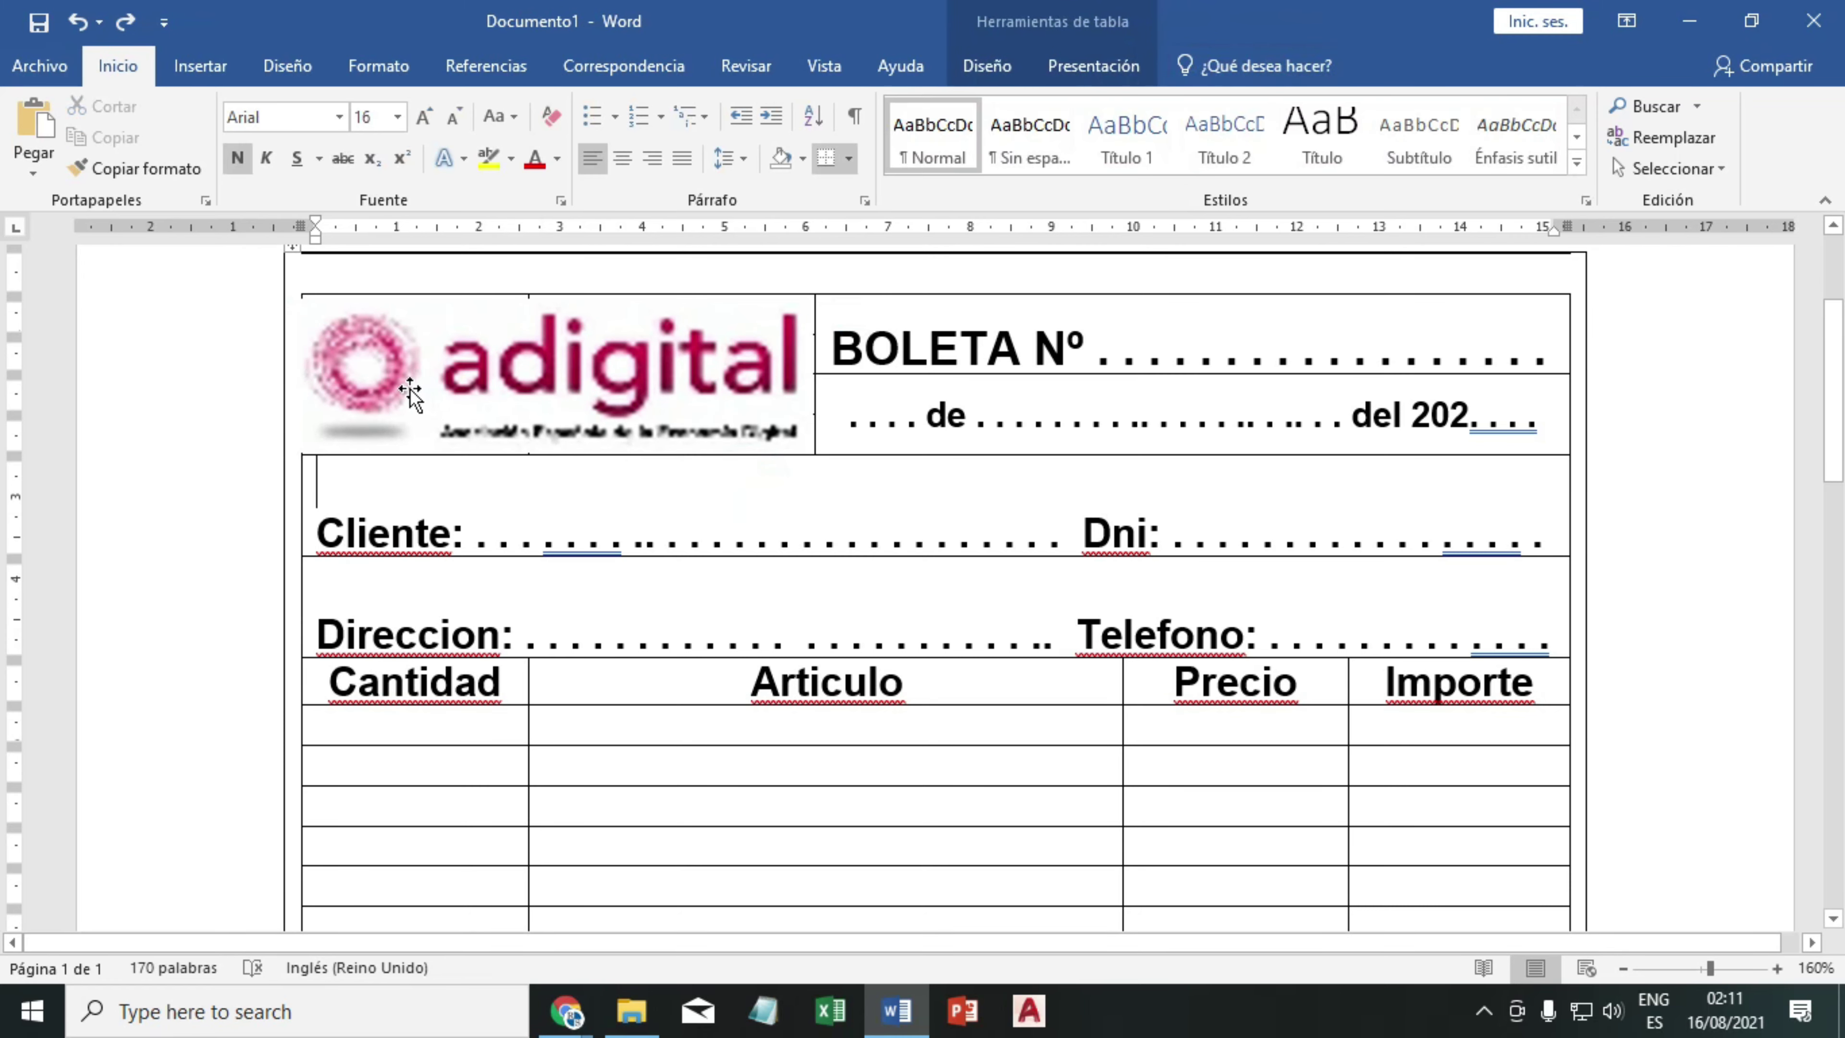
{"action": "left_click", "coordinate": [385, 378]}
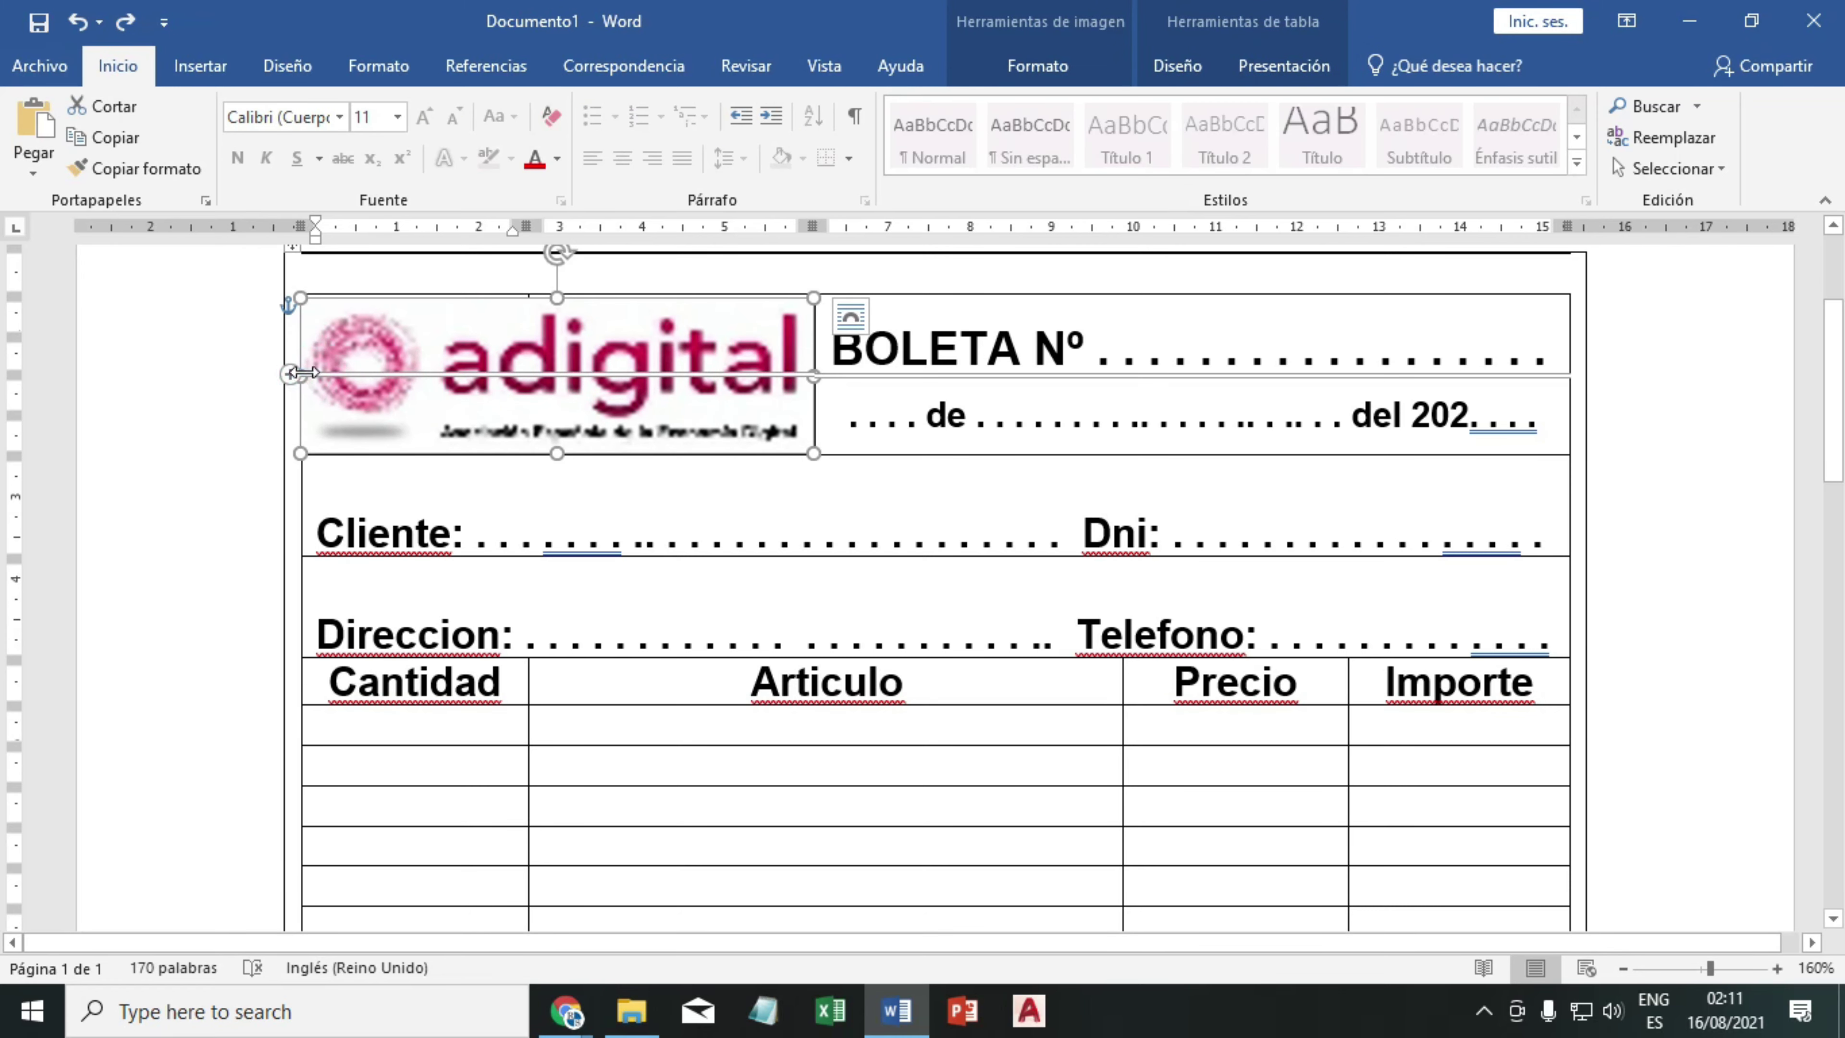
- Narrow the logo from its left edge, undo the resize, and zoom out to 100%
{"action": "left_click_drag", "start_coordinate": [300, 373], "coordinate": [305, 373]}
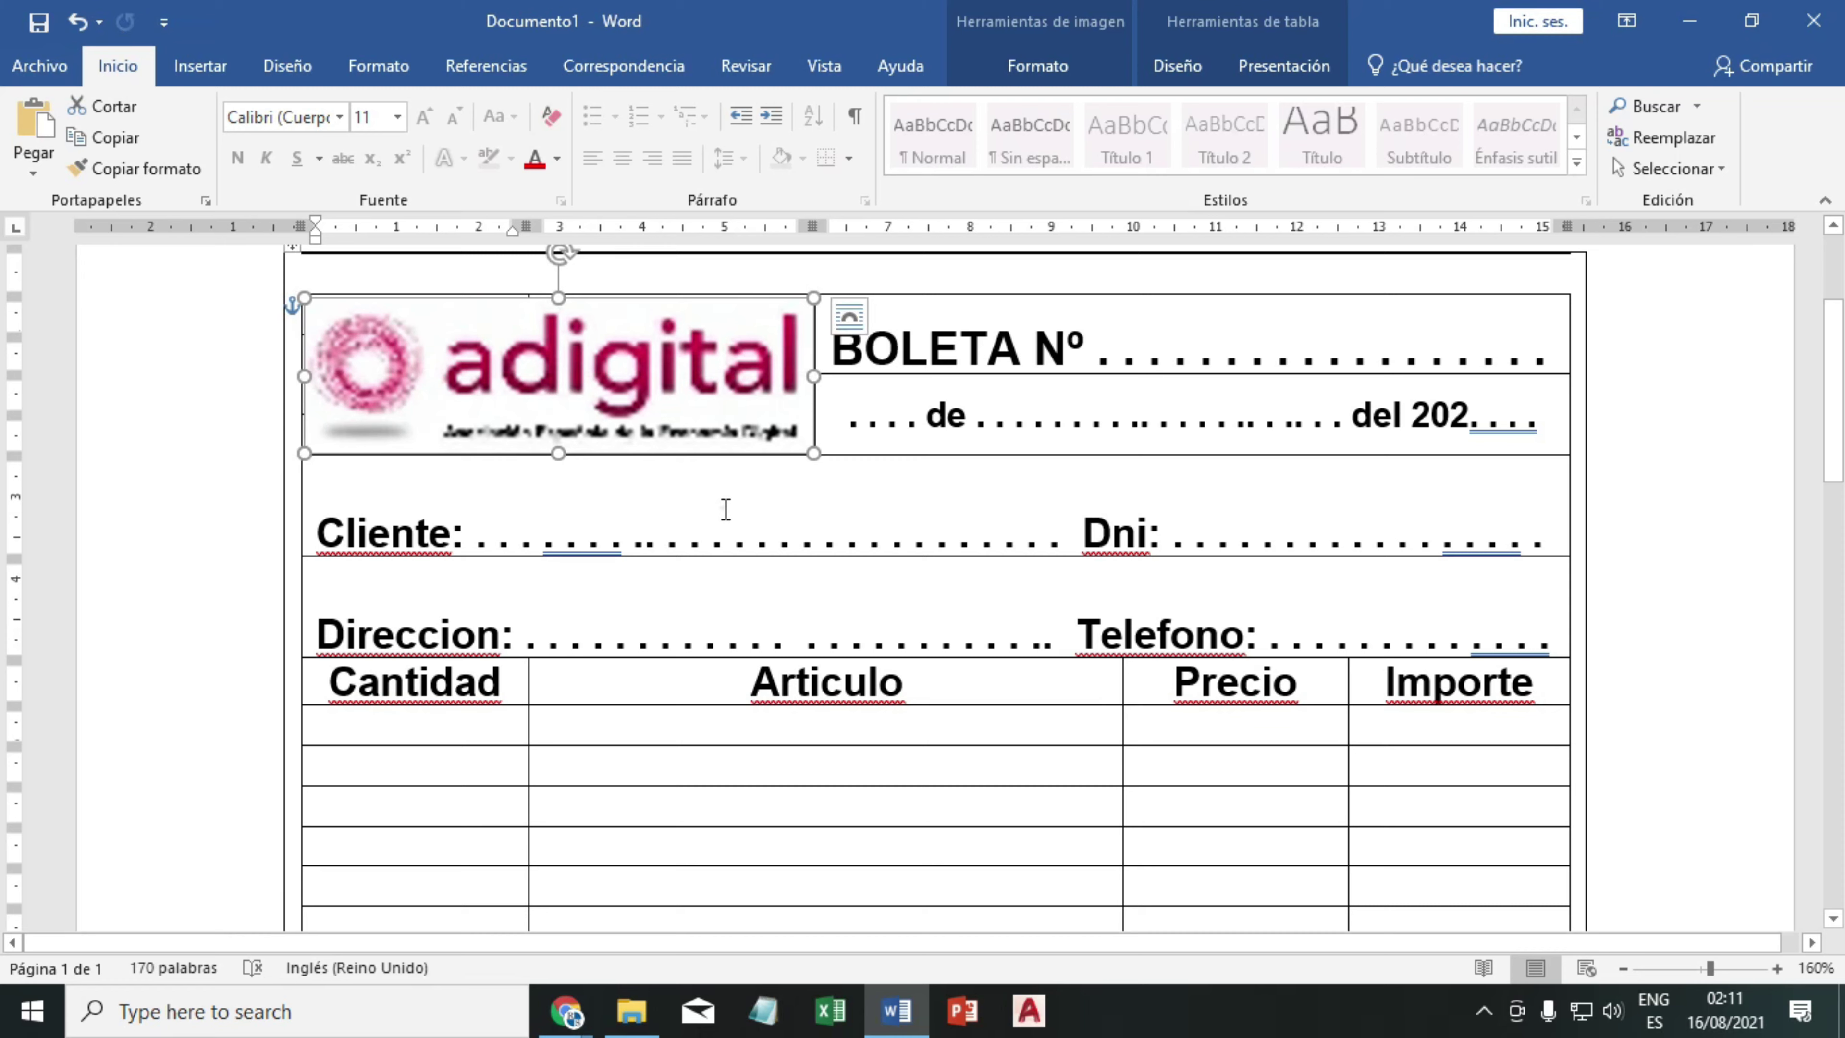
{"action": "left_click", "coordinate": [716, 513]}
{"action": "left_click", "coordinate": [471, 398]}
{"action": "key", "text": "ctrl+z"}
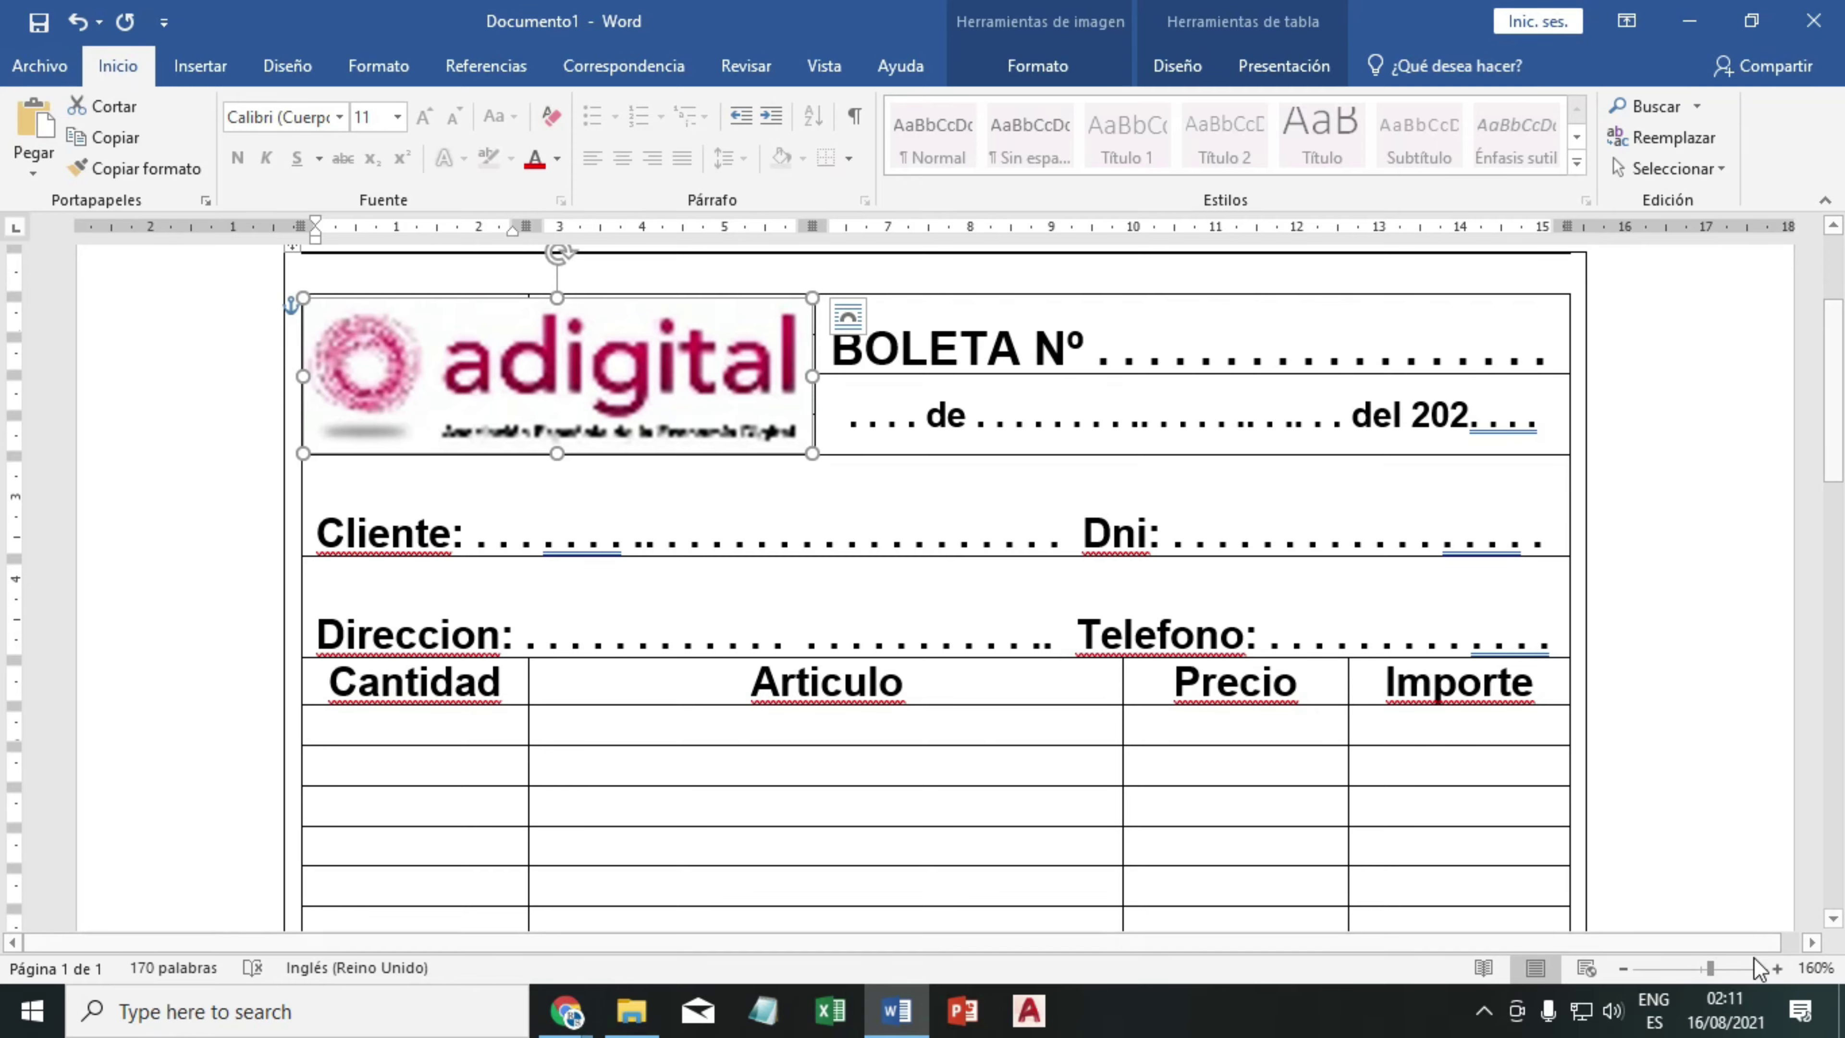
{"action": "left_click", "coordinate": [1624, 968]}
{"action": "left_click", "coordinate": [1625, 968]}
{"action": "left_click", "coordinate": [1625, 968]}
{"action": "left_click", "coordinate": [1625, 968]}
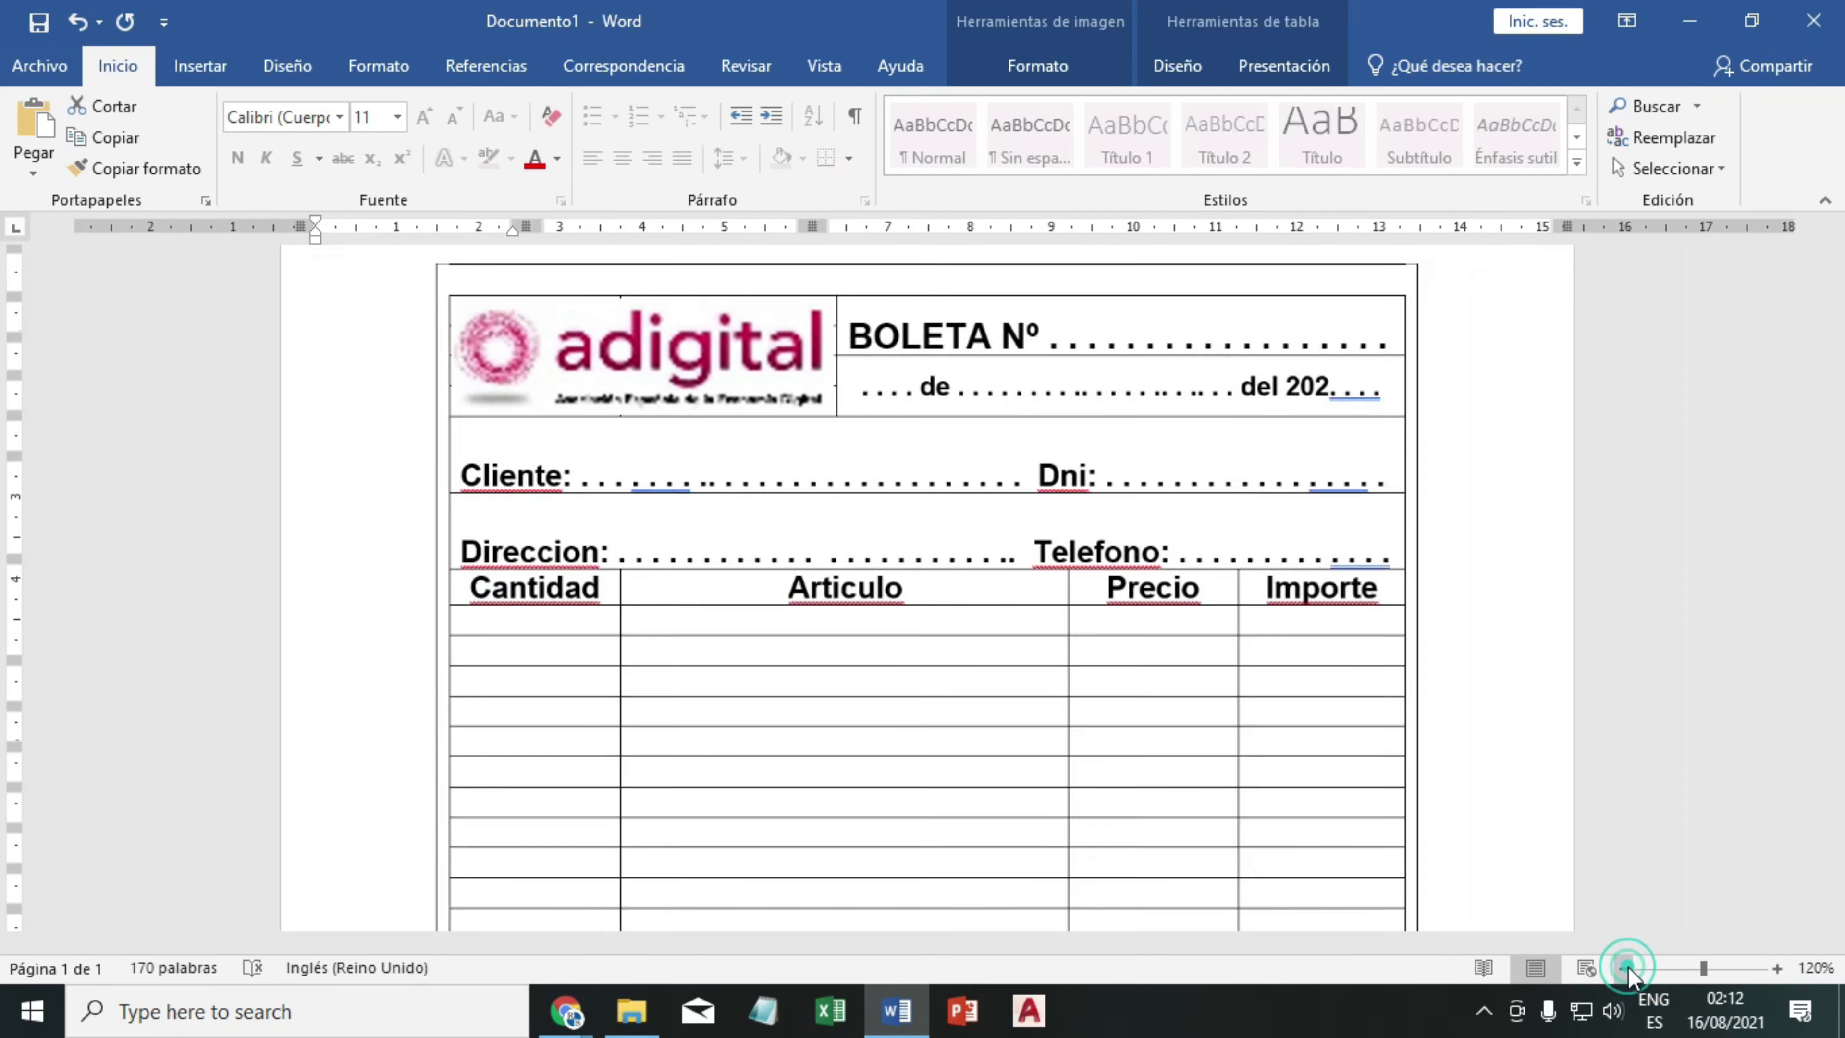
{"action": "left_click", "coordinate": [1625, 968]}
{"action": "left_click", "coordinate": [1625, 968]}
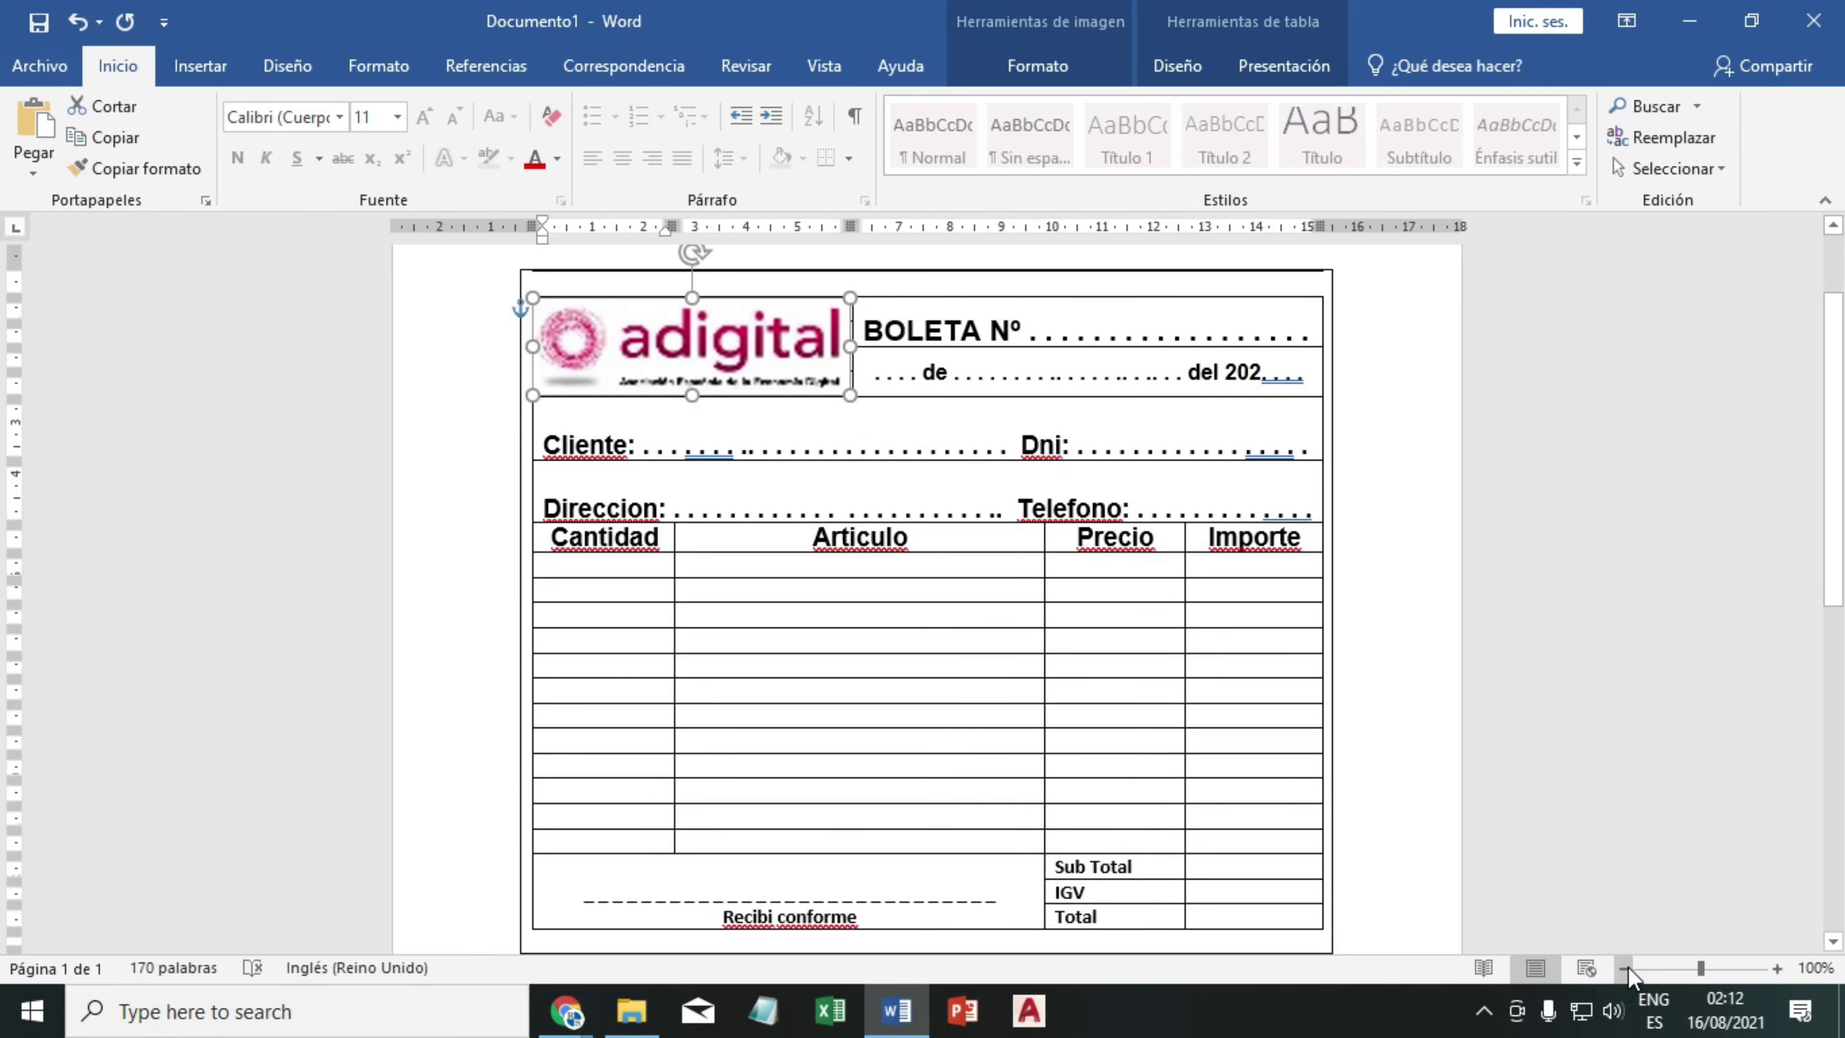
{"action": "left_click", "coordinate": [1625, 969]}
- Run Ortografía y gramática and ignore the date-line, Cliente and Dni spacing and spelling flags
{"action": "left_click", "coordinate": [1605, 805]}
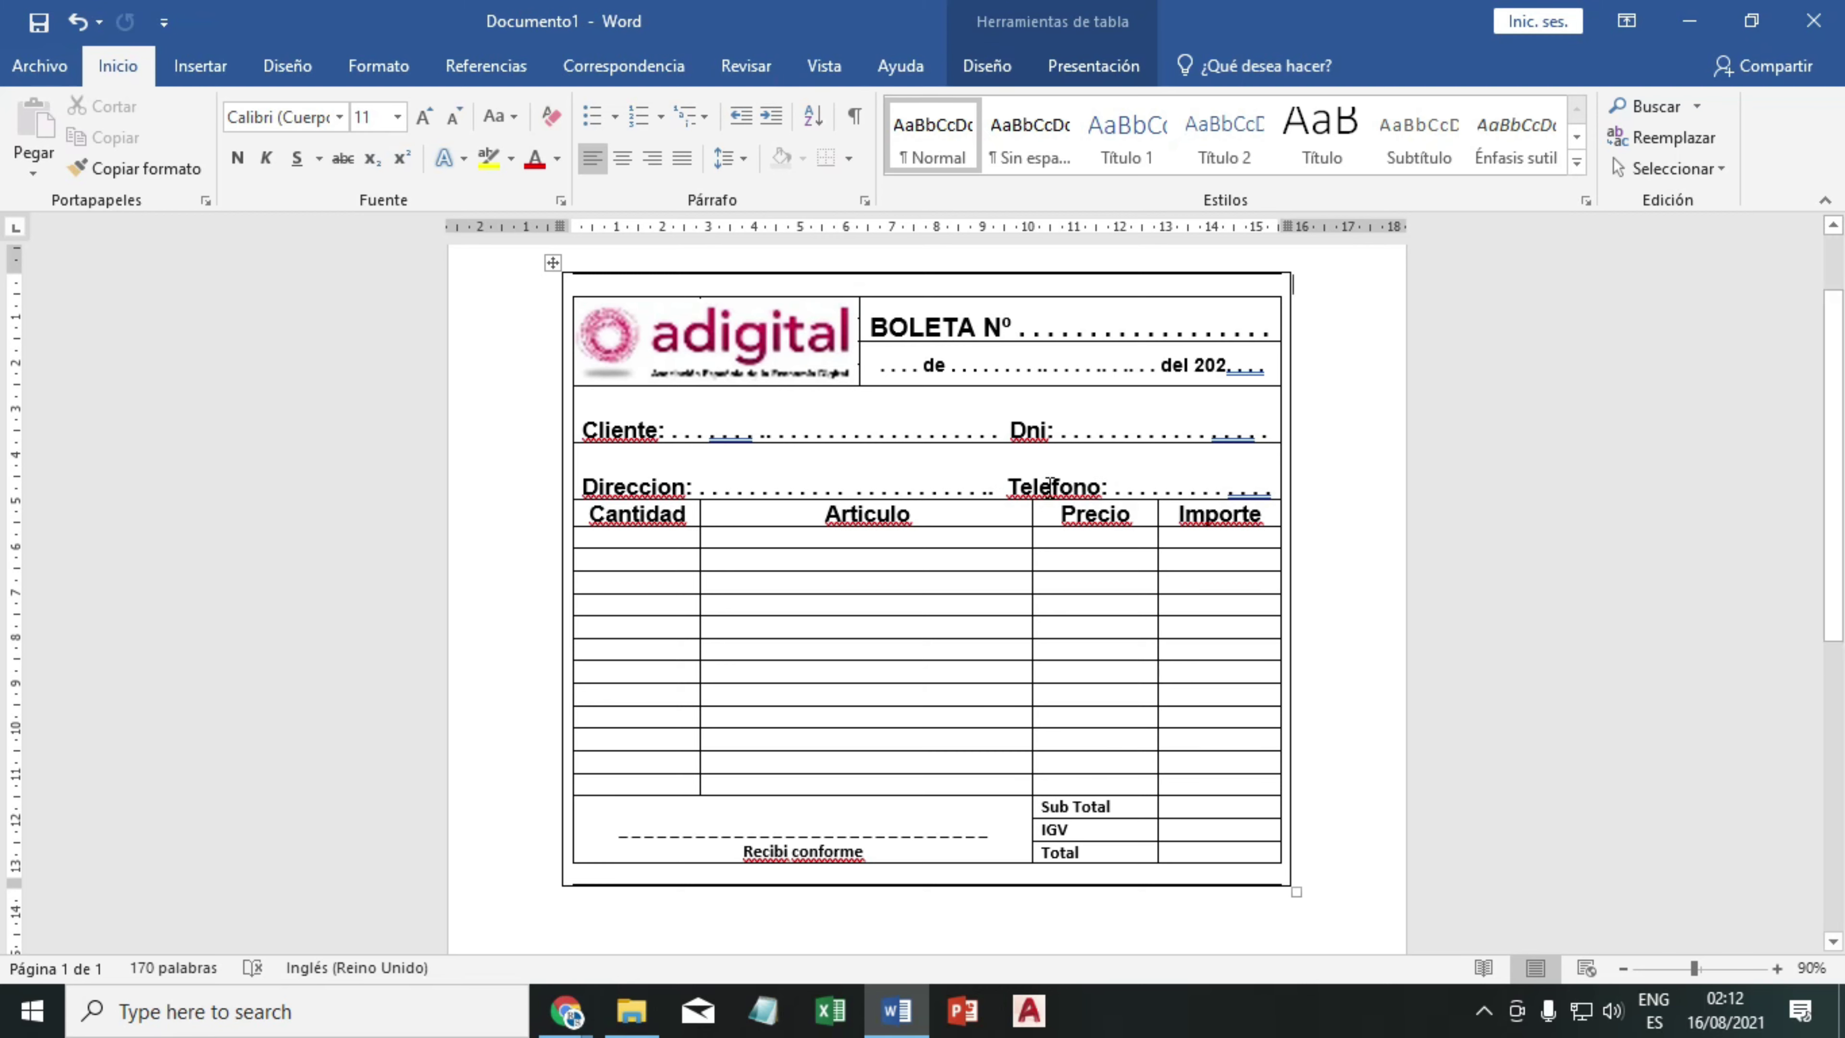
{"action": "left_click", "coordinate": [762, 78]}
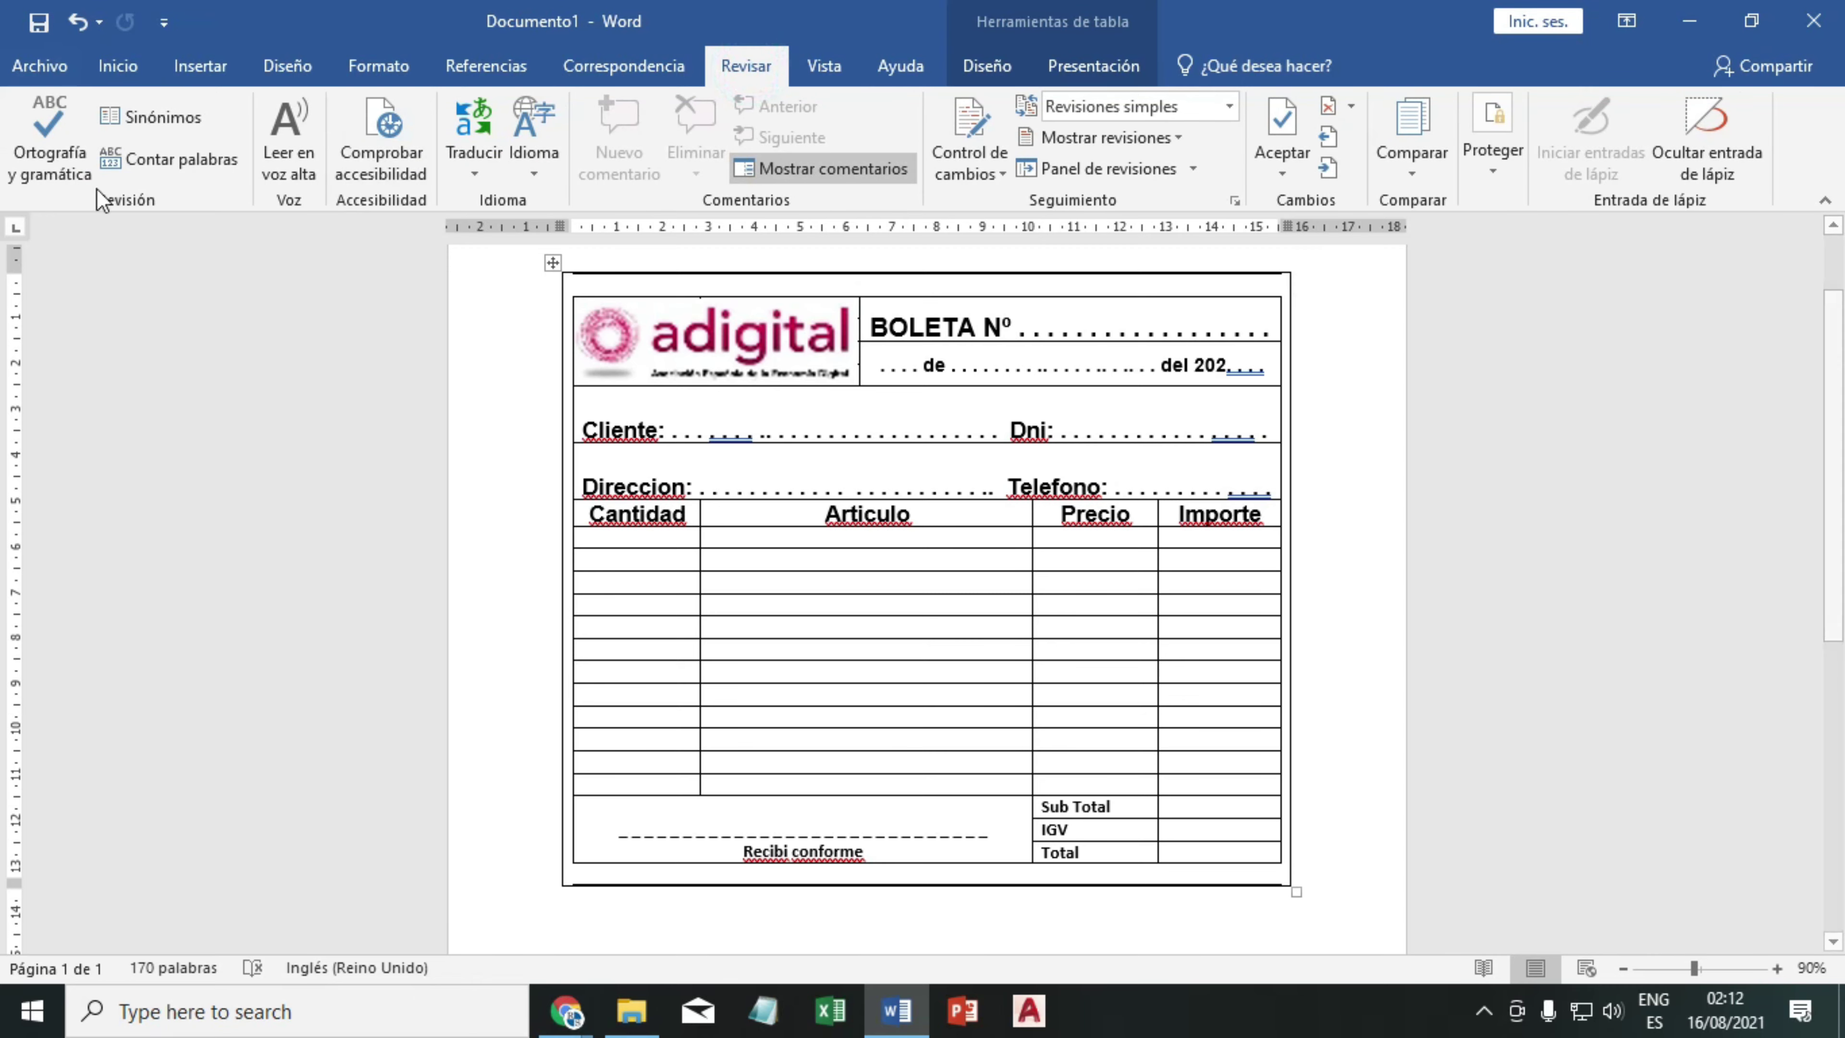
{"action": "left_click", "coordinate": [59, 156]}
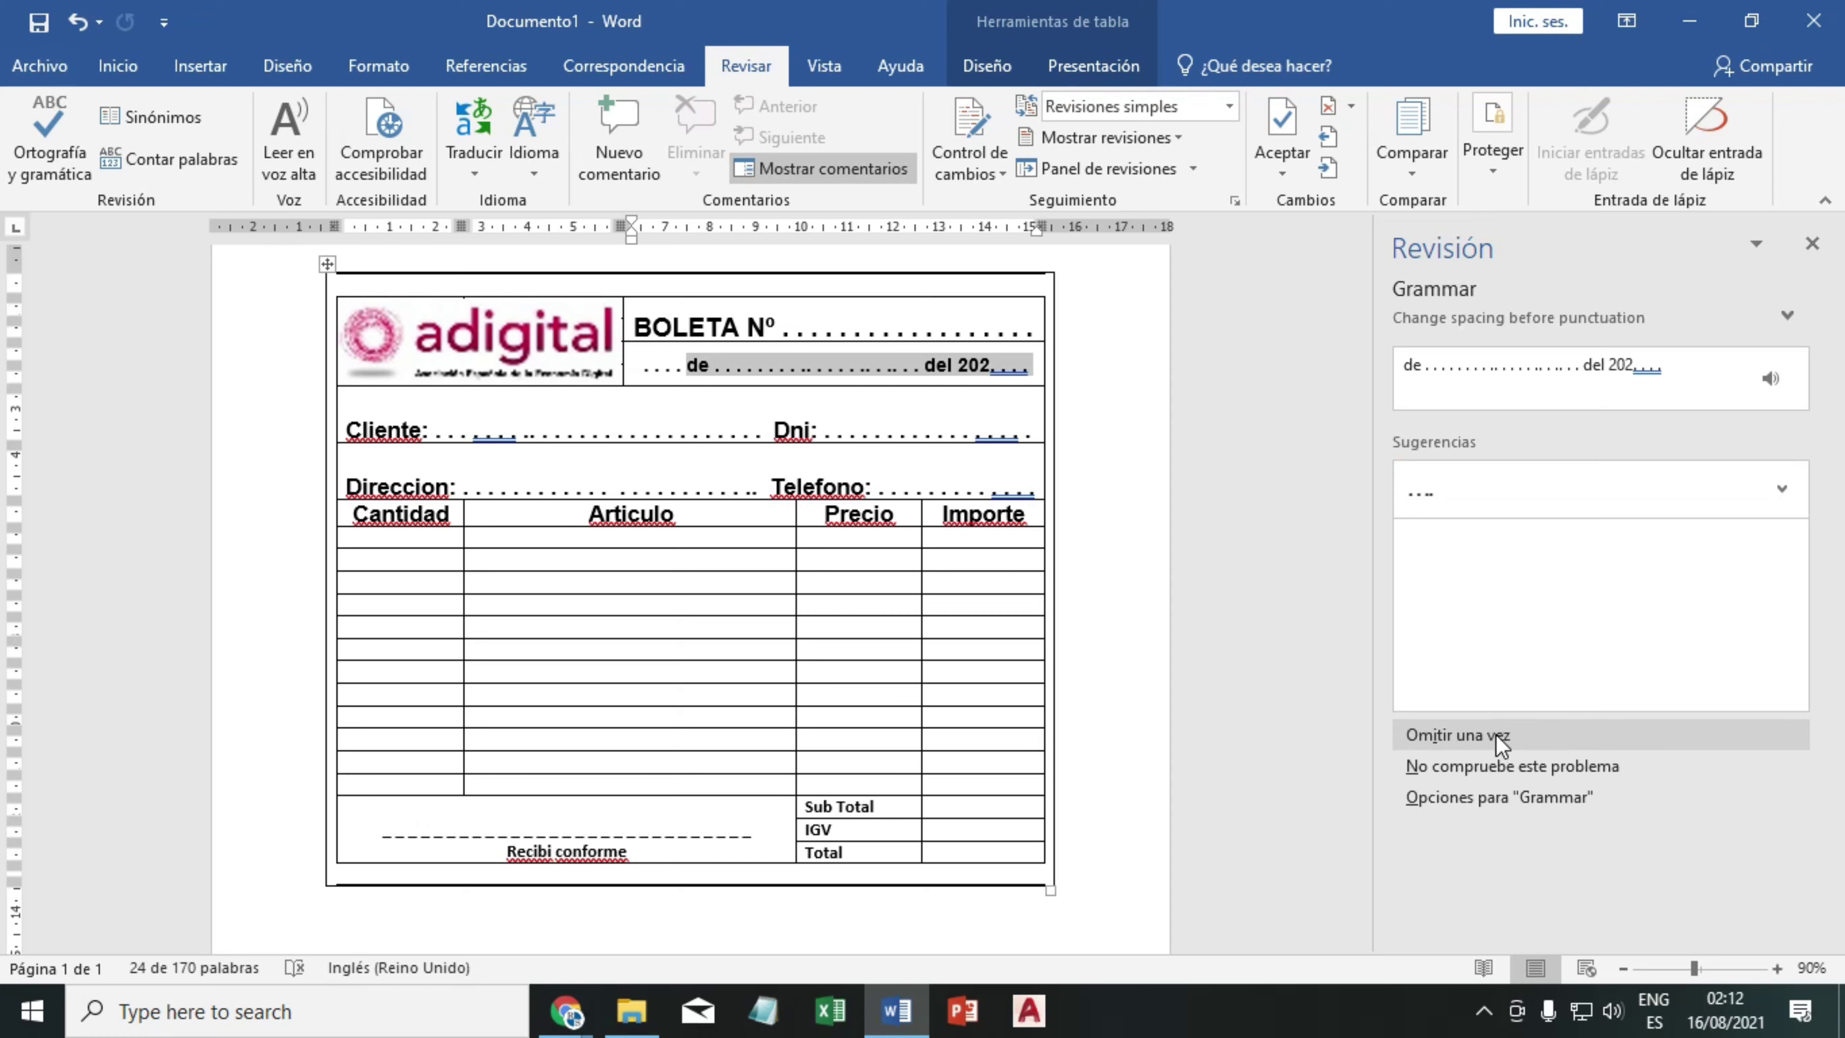
{"action": "left_click", "coordinate": [1458, 735]}
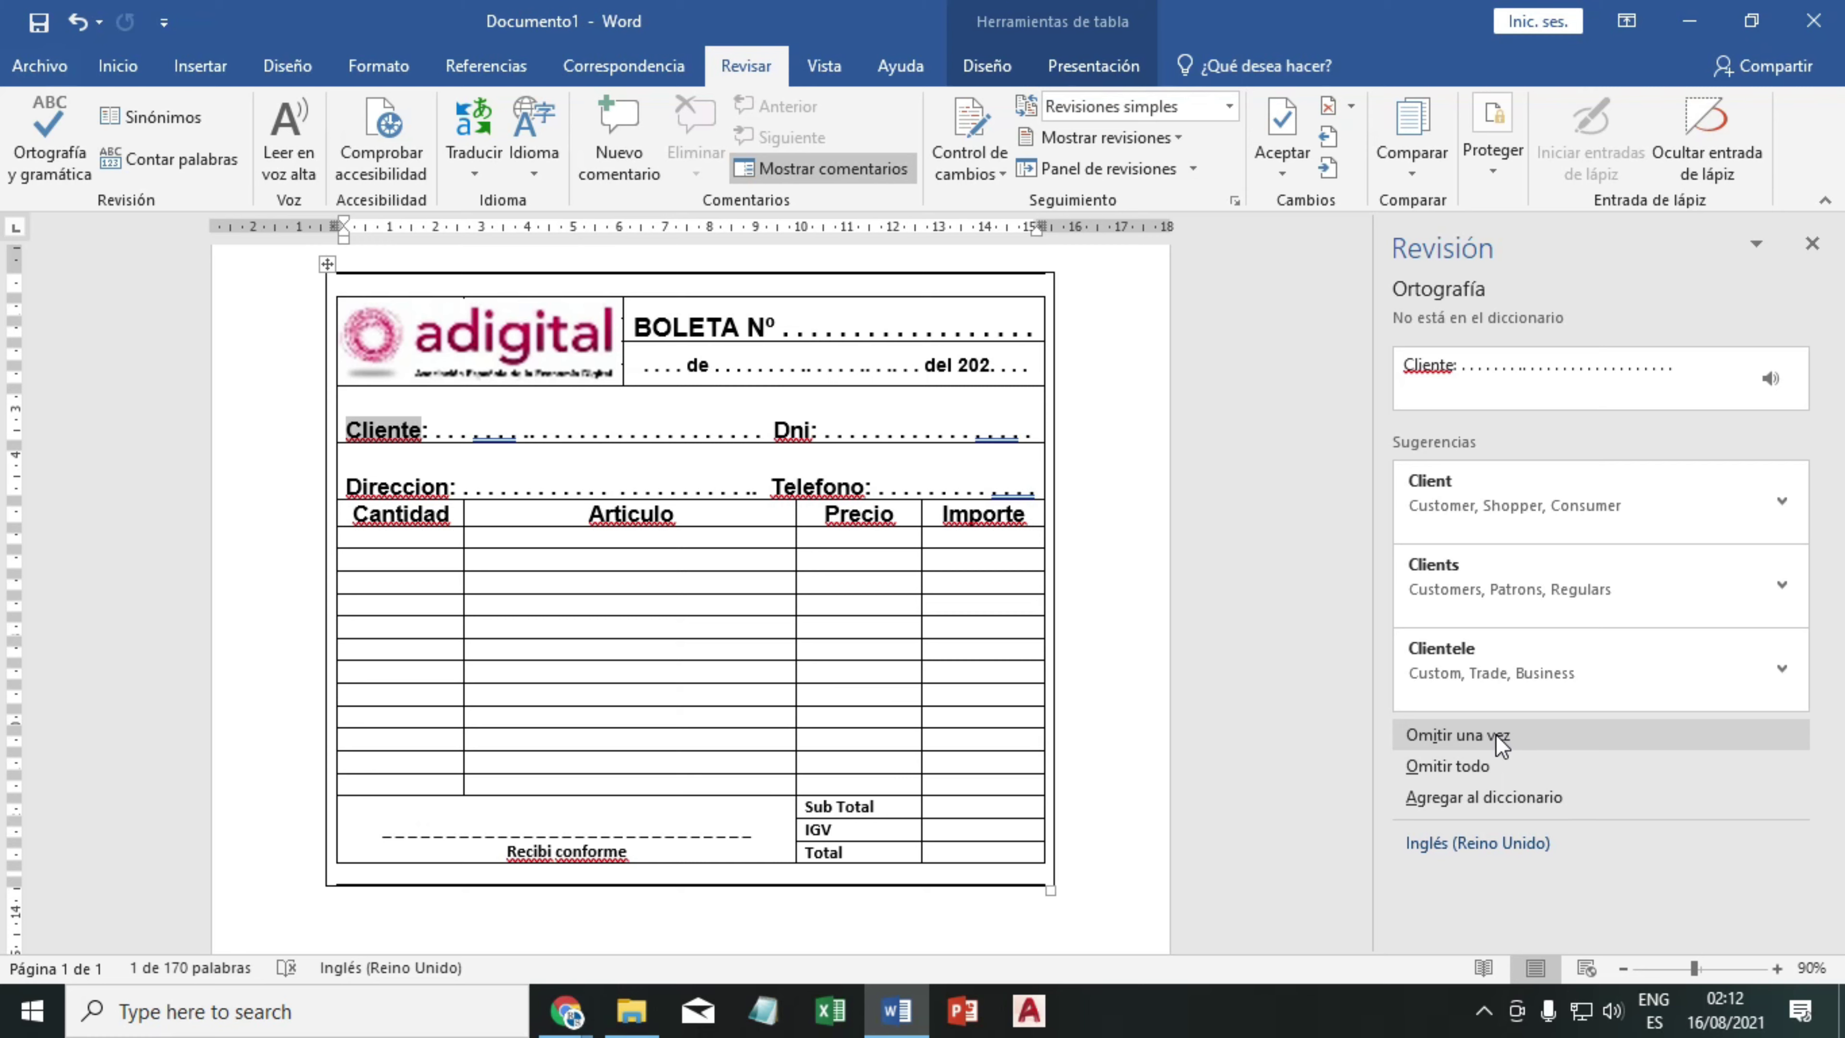
{"action": "left_click", "coordinate": [1482, 736]}
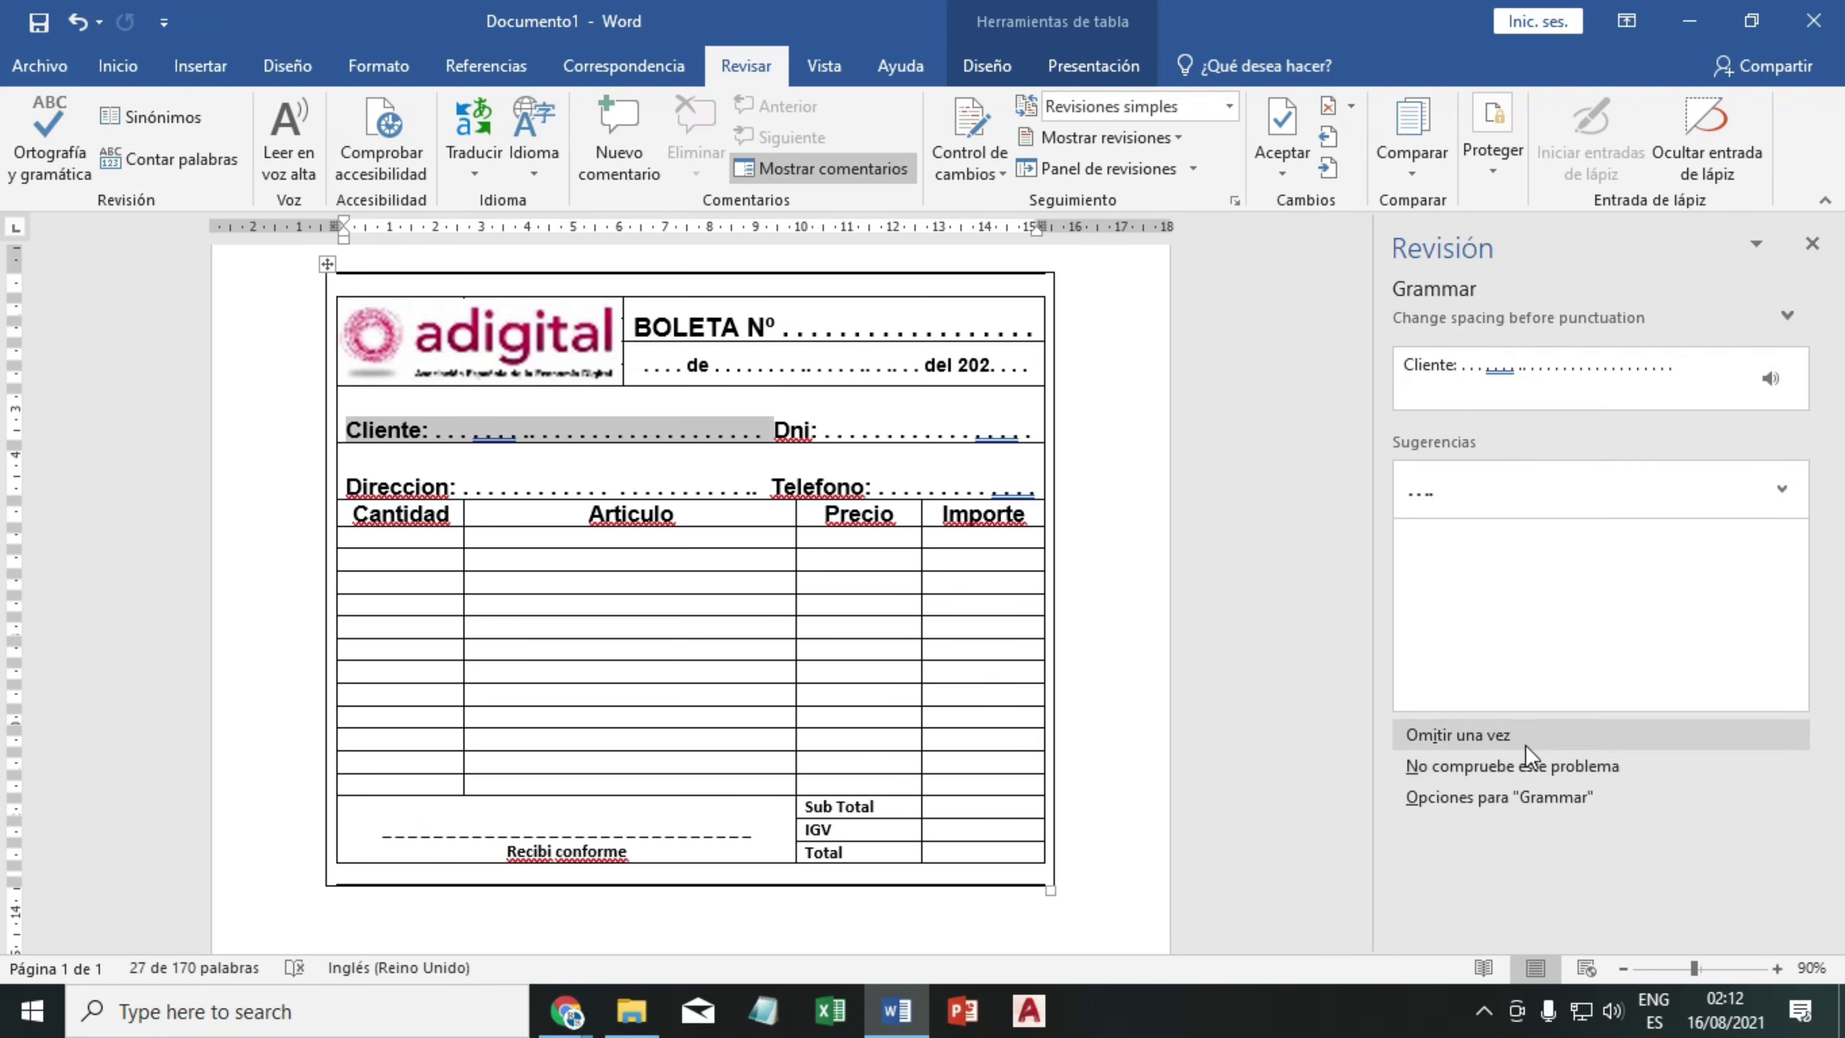
{"action": "left_click", "coordinate": [1501, 738]}
{"action": "left_click", "coordinate": [1494, 738]}
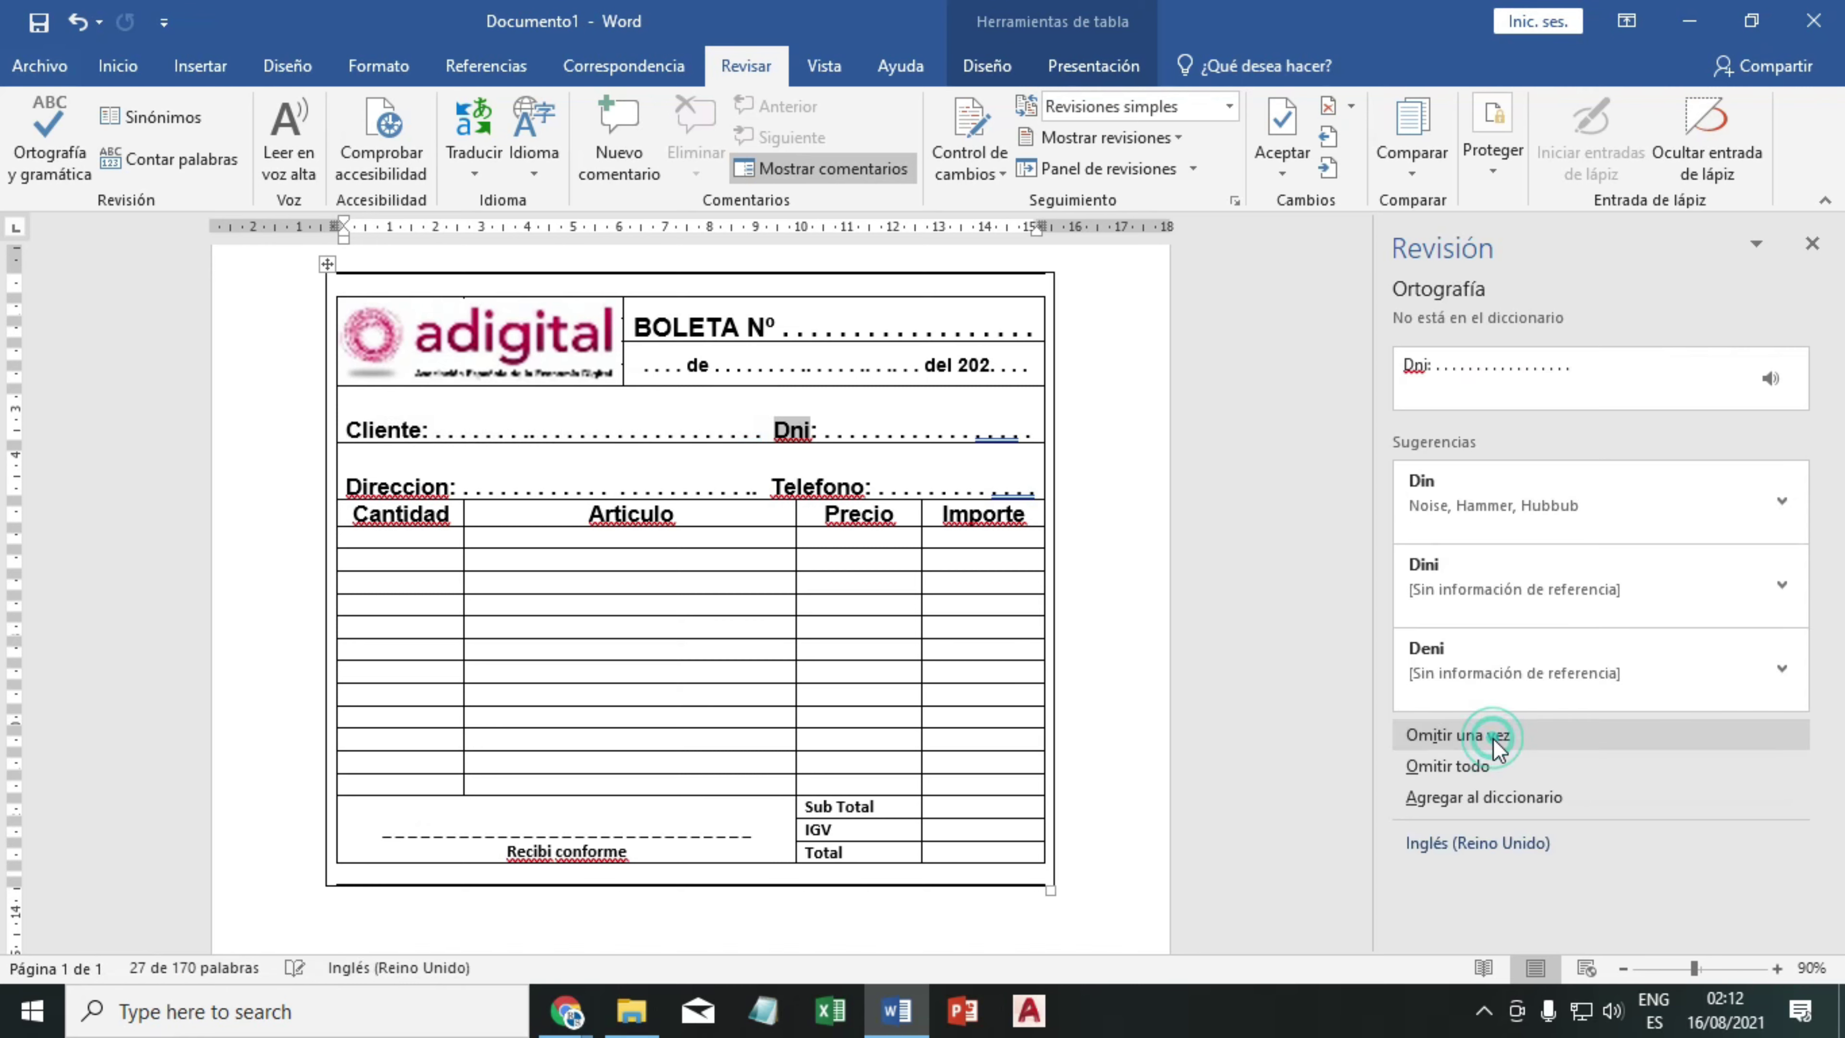
{"action": "left_click", "coordinate": [1476, 765]}
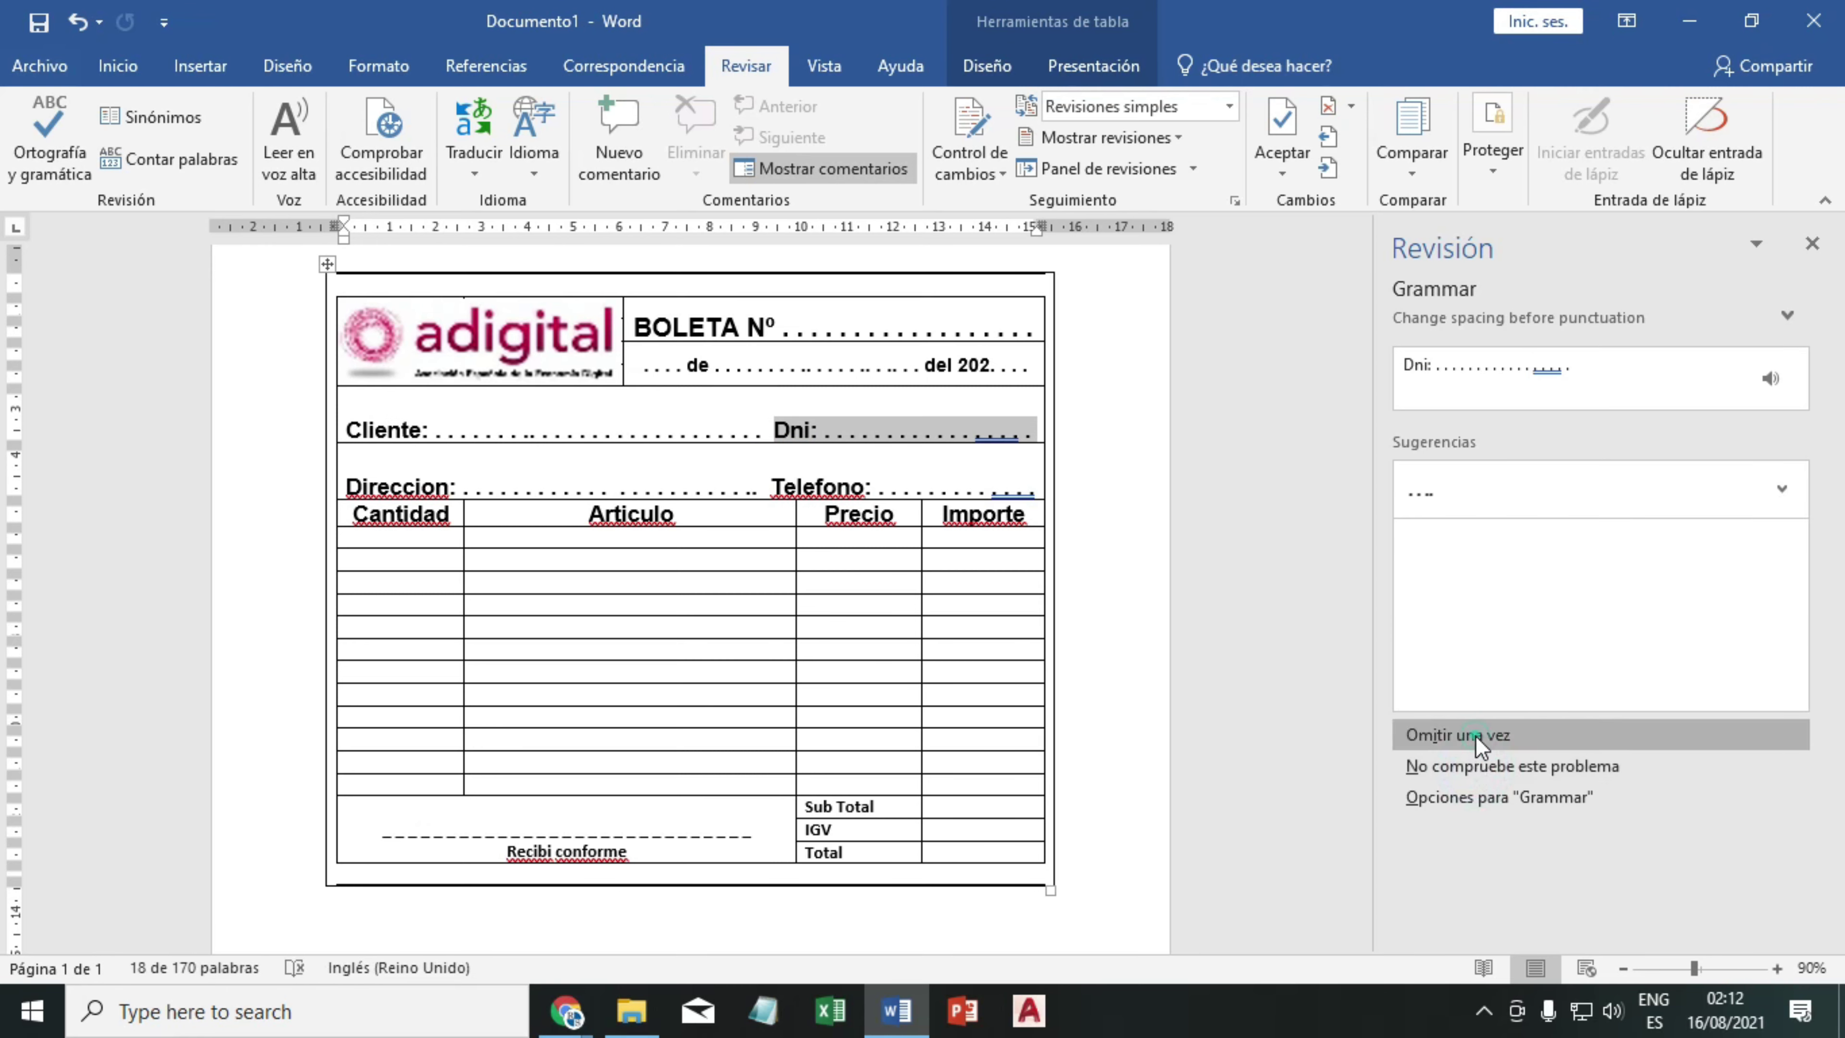
{"action": "left_click", "coordinate": [1476, 736]}
- Ignore Direccion, Telefono, Cantidad, Articulo, Precio, Importe, Recibi and conforme, then accept completion
{"action": "left_click", "coordinate": [1473, 755]}
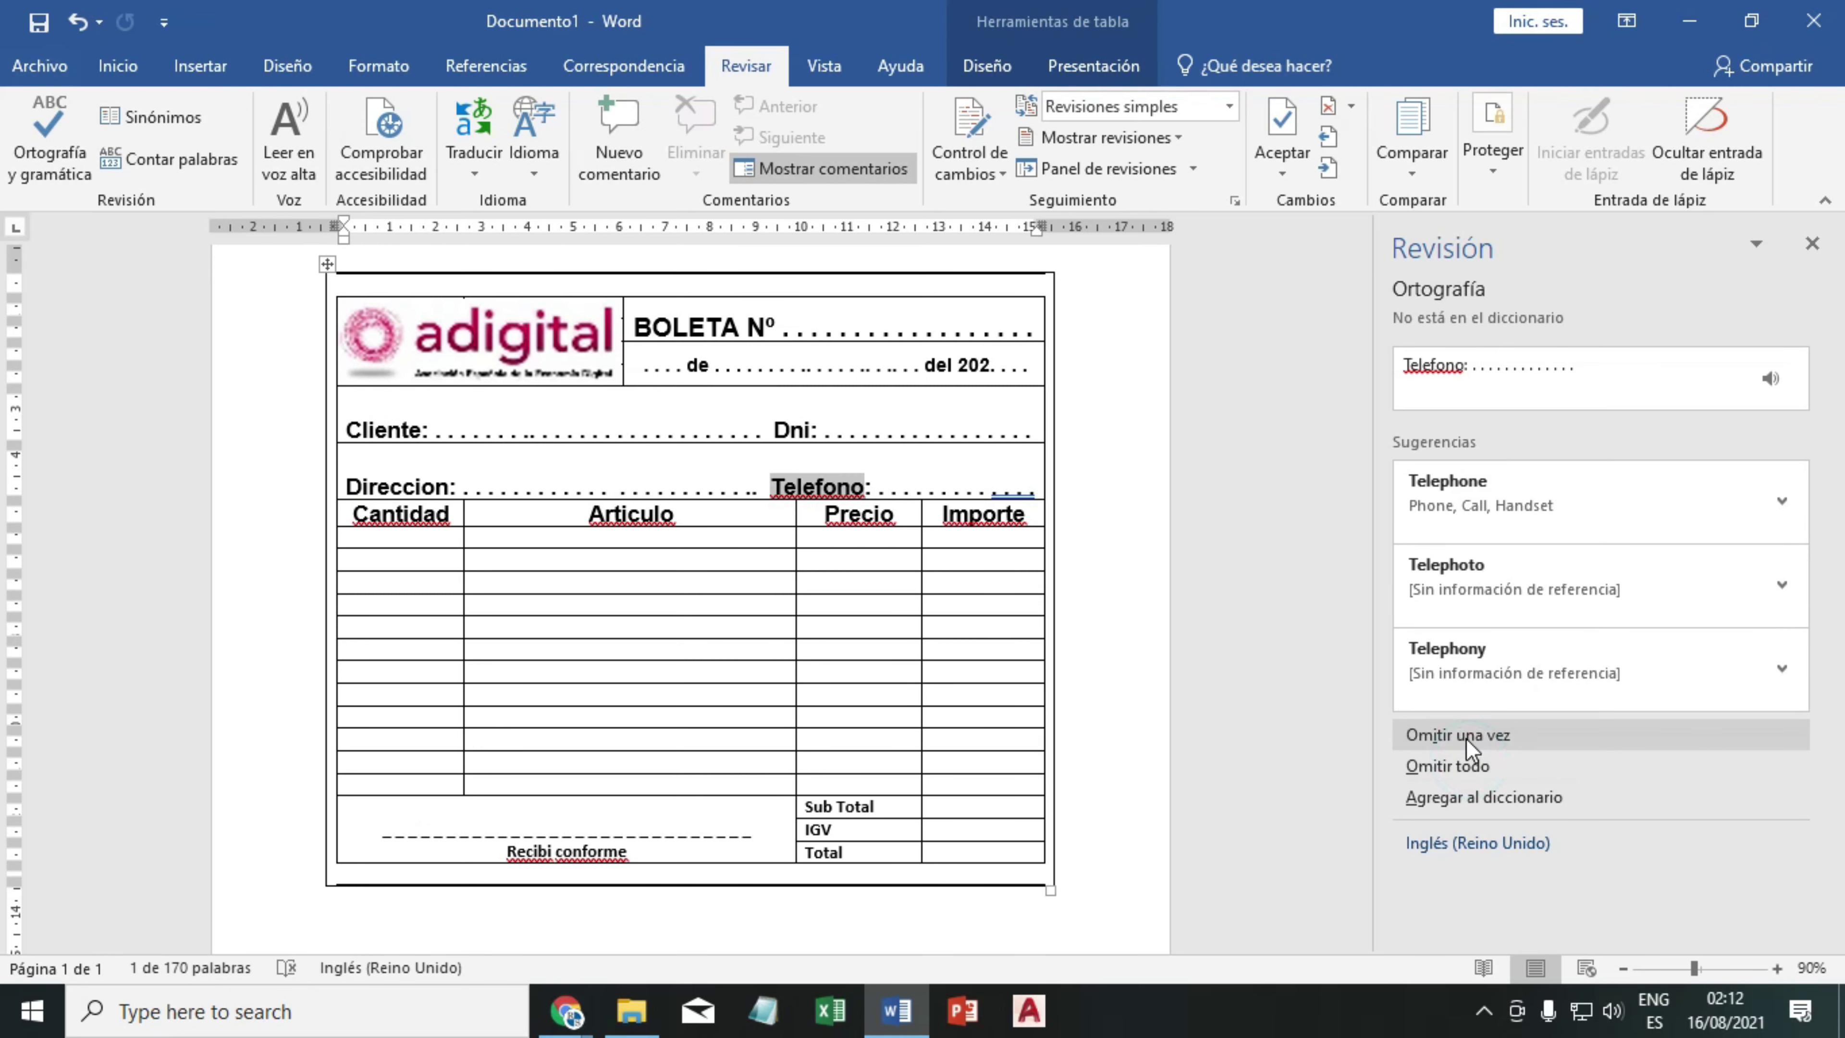
{"action": "left_click", "coordinate": [1467, 741]}
{"action": "left_click", "coordinate": [1462, 740]}
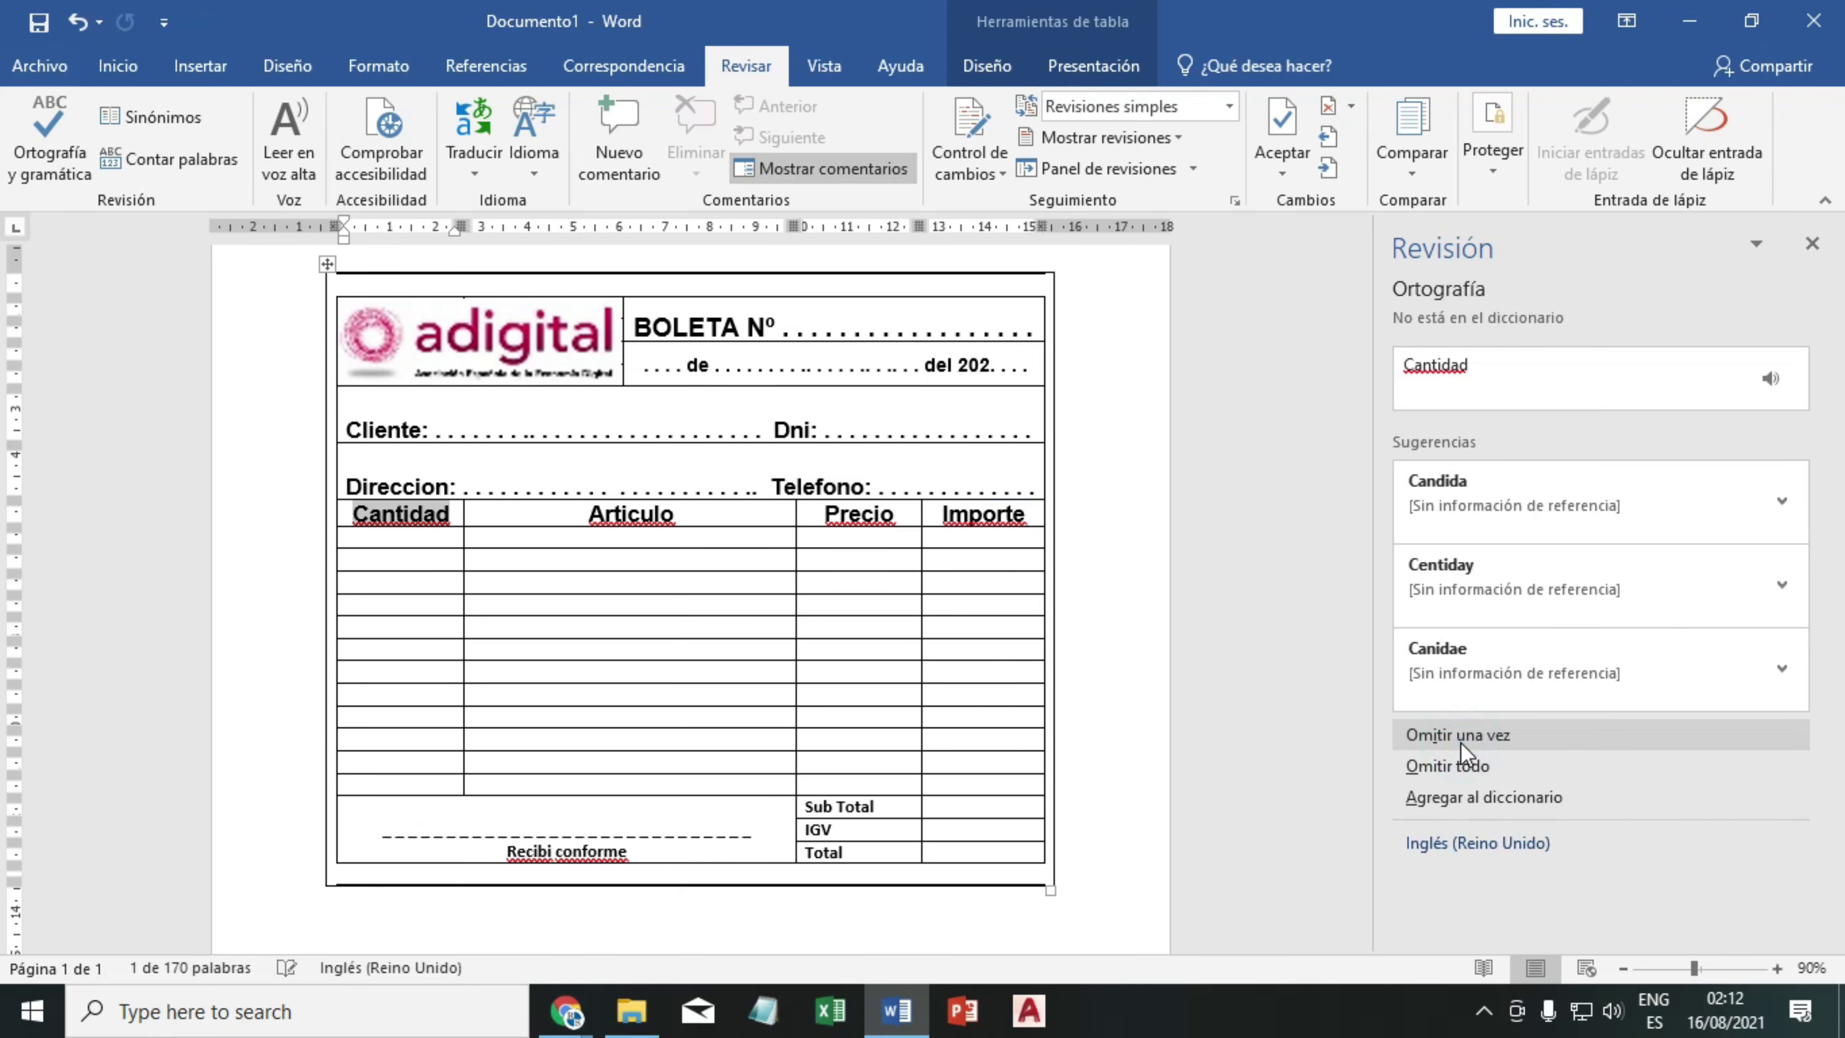
{"action": "left_click", "coordinate": [1456, 759]}
{"action": "left_click", "coordinate": [1458, 763]}
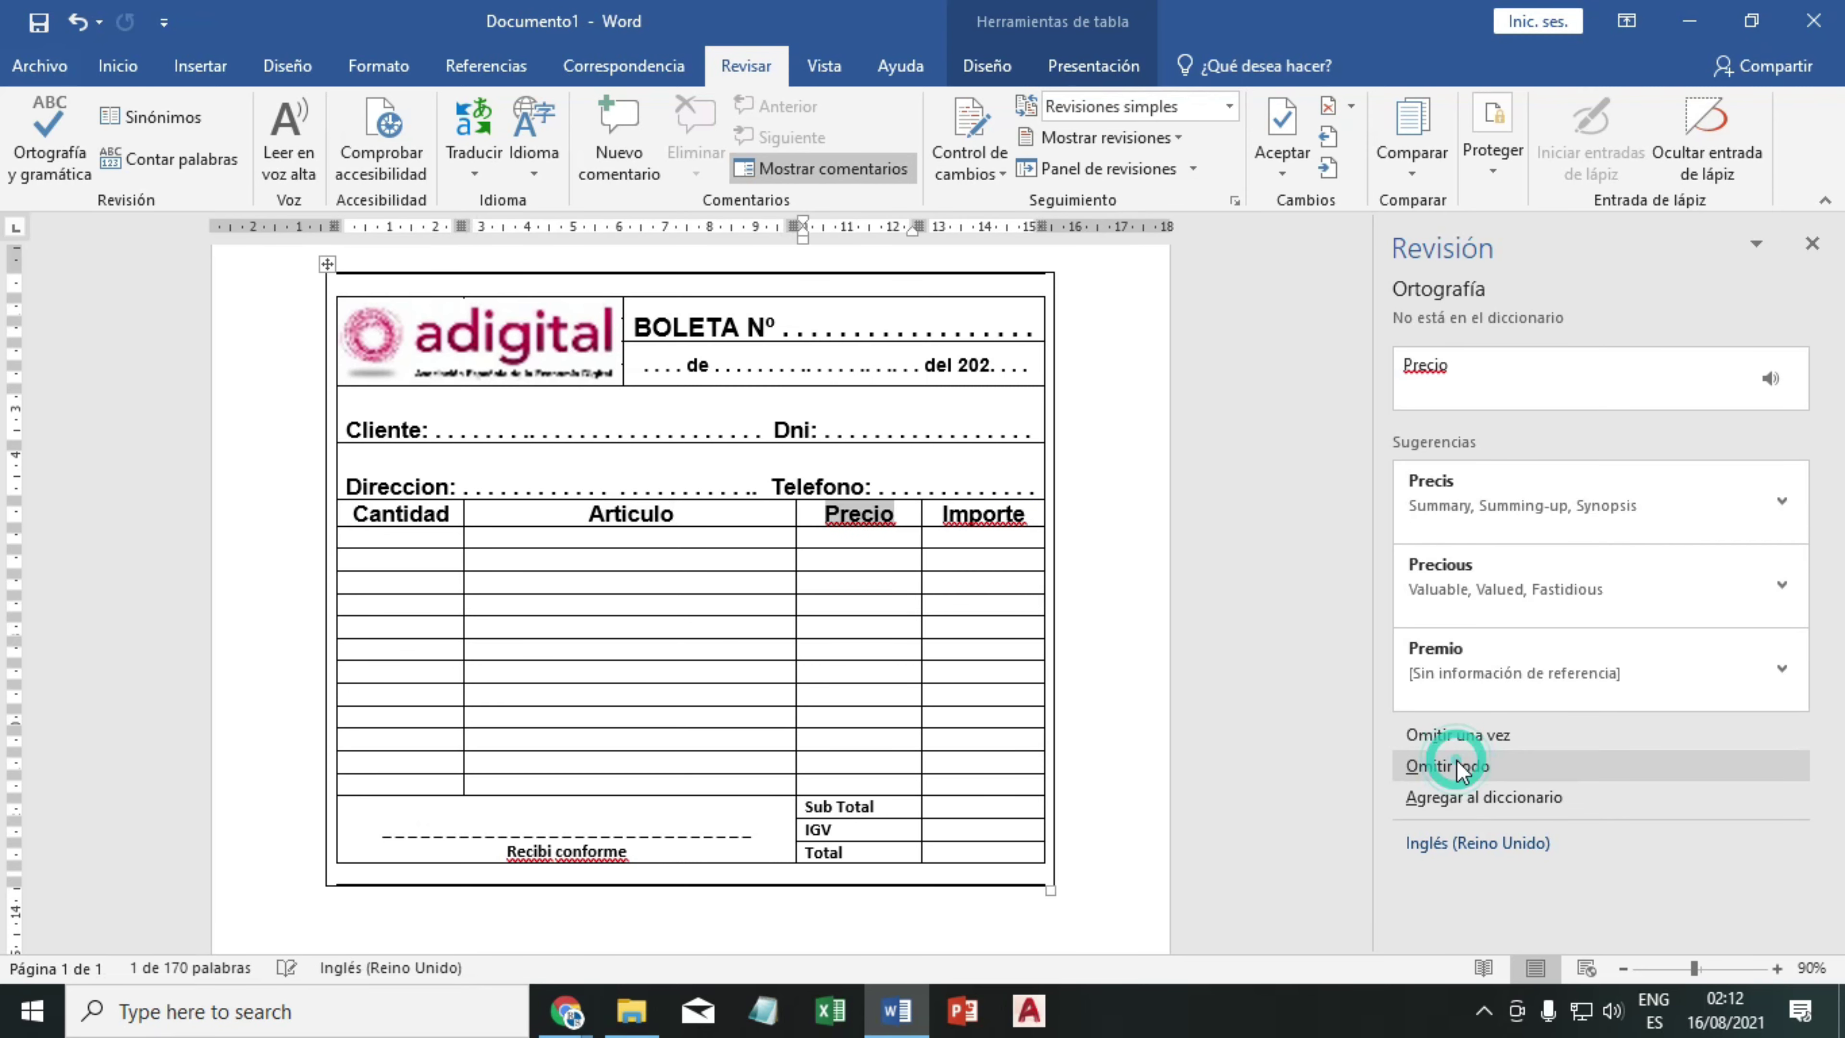
{"action": "left_click", "coordinate": [1457, 764]}
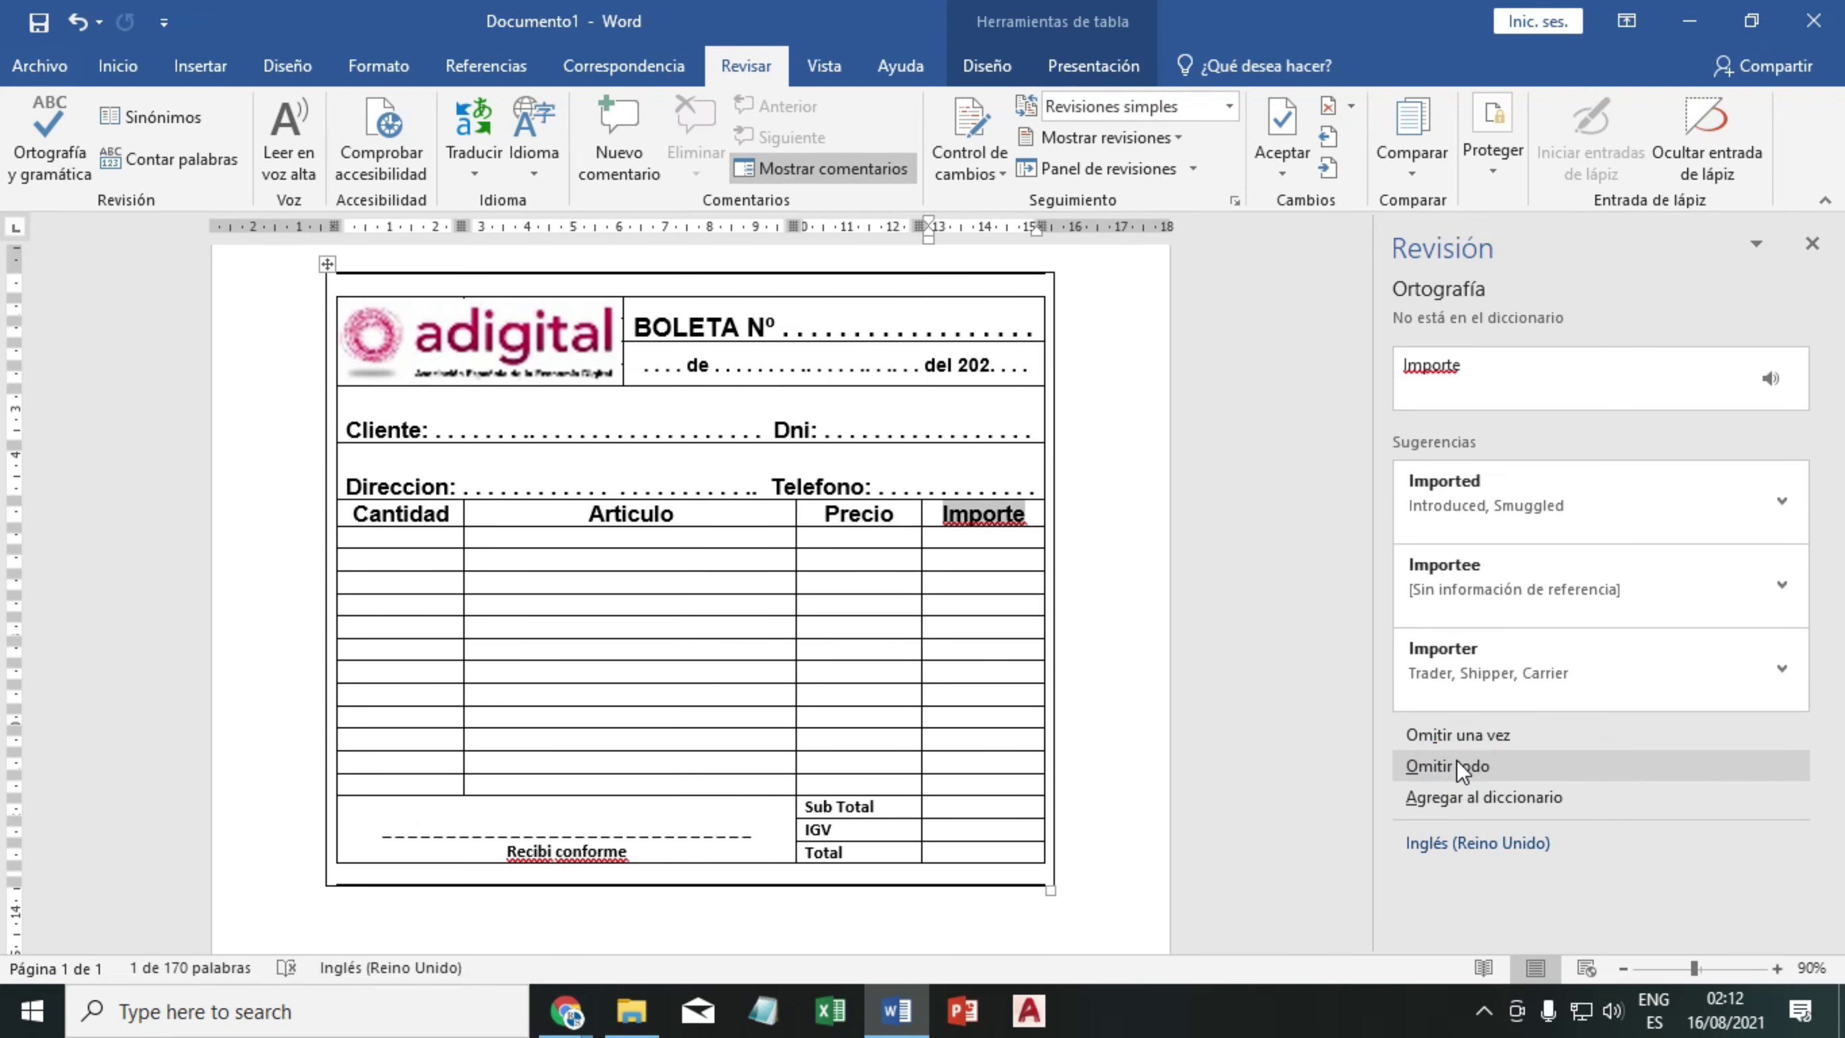
{"action": "left_click", "coordinate": [1456, 760]}
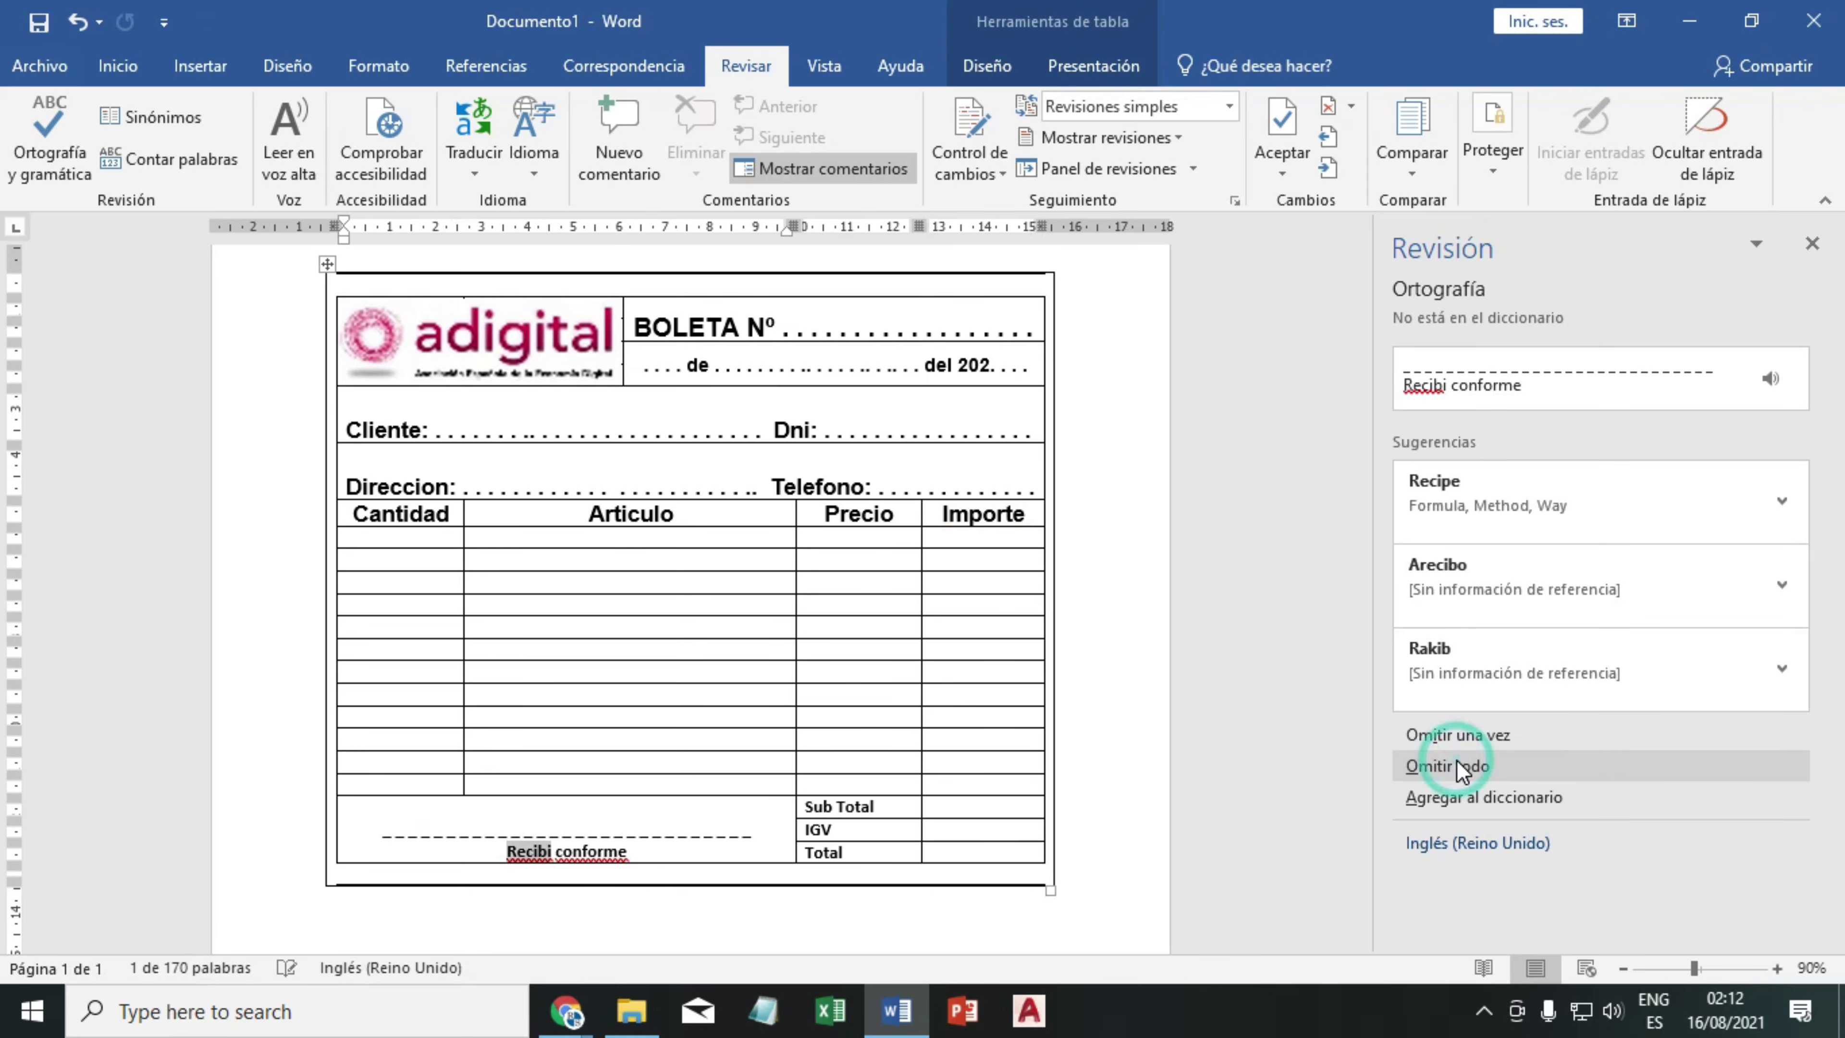
{"action": "left_click", "coordinate": [1456, 761]}
{"action": "left_click", "coordinate": [1456, 760]}
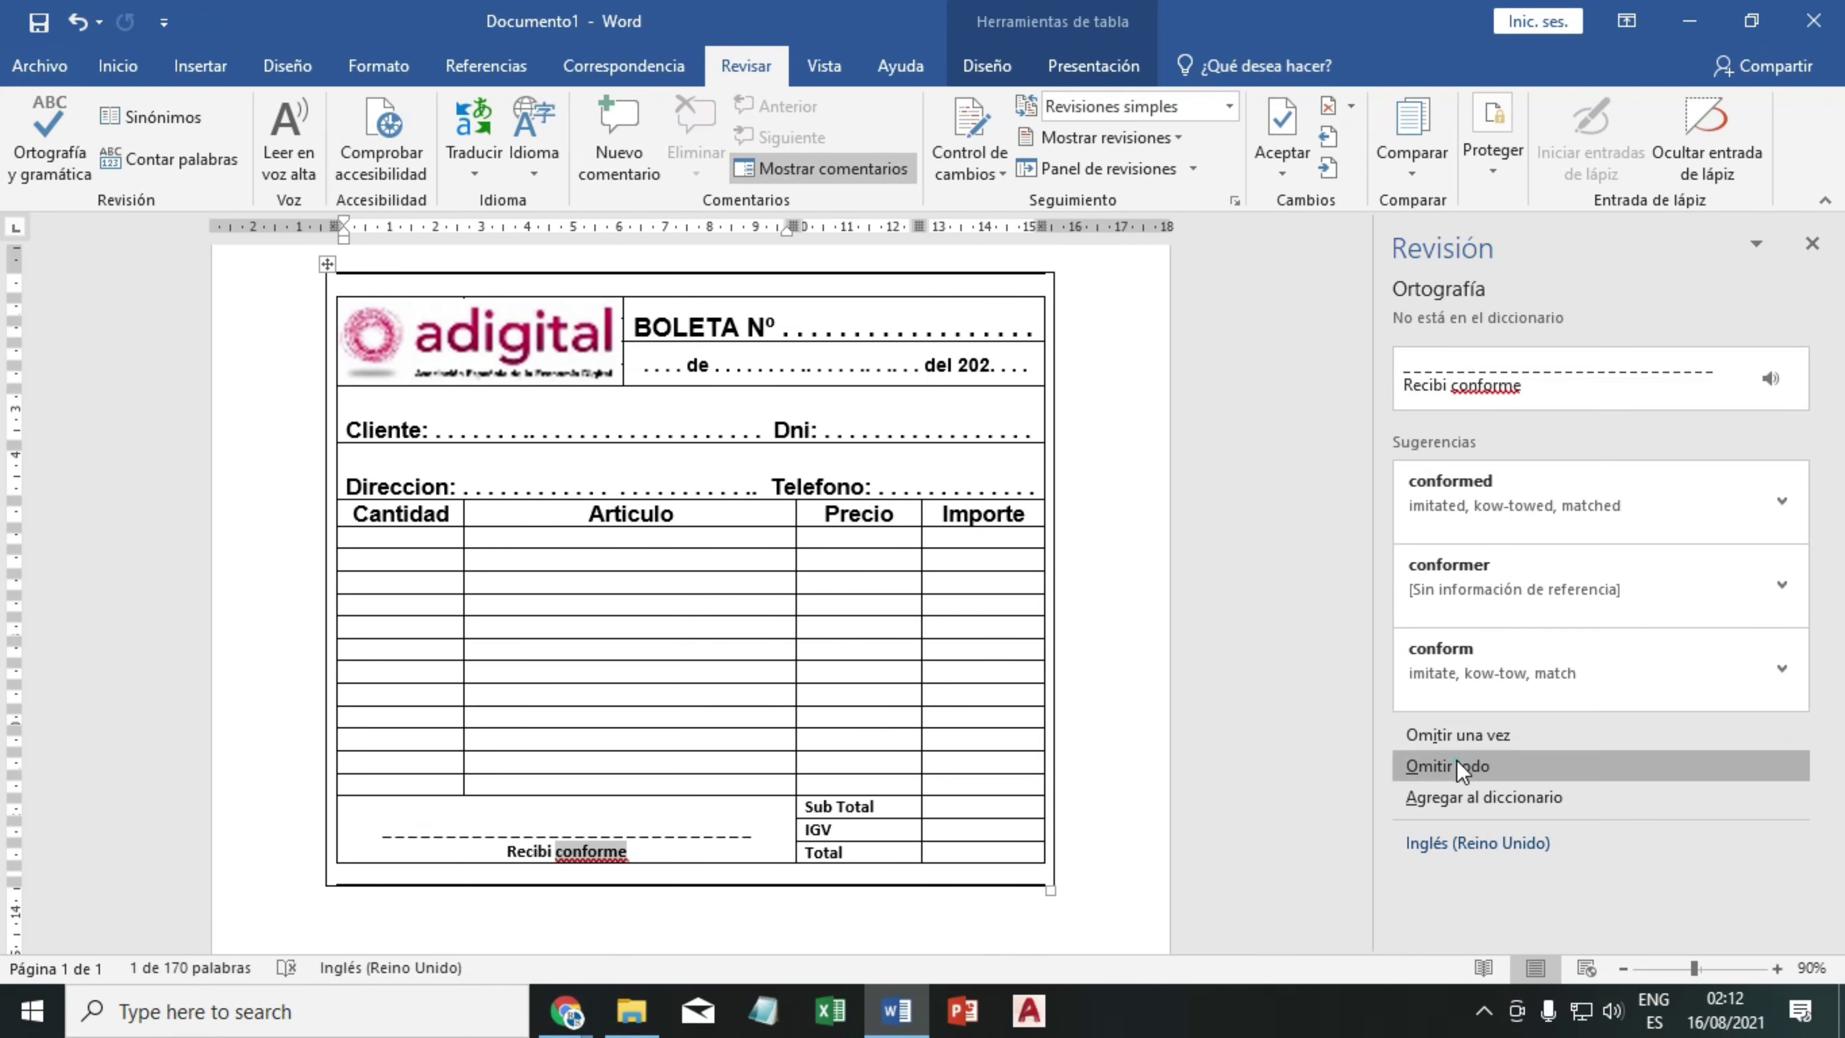
{"action": "left_click", "coordinate": [941, 578]}
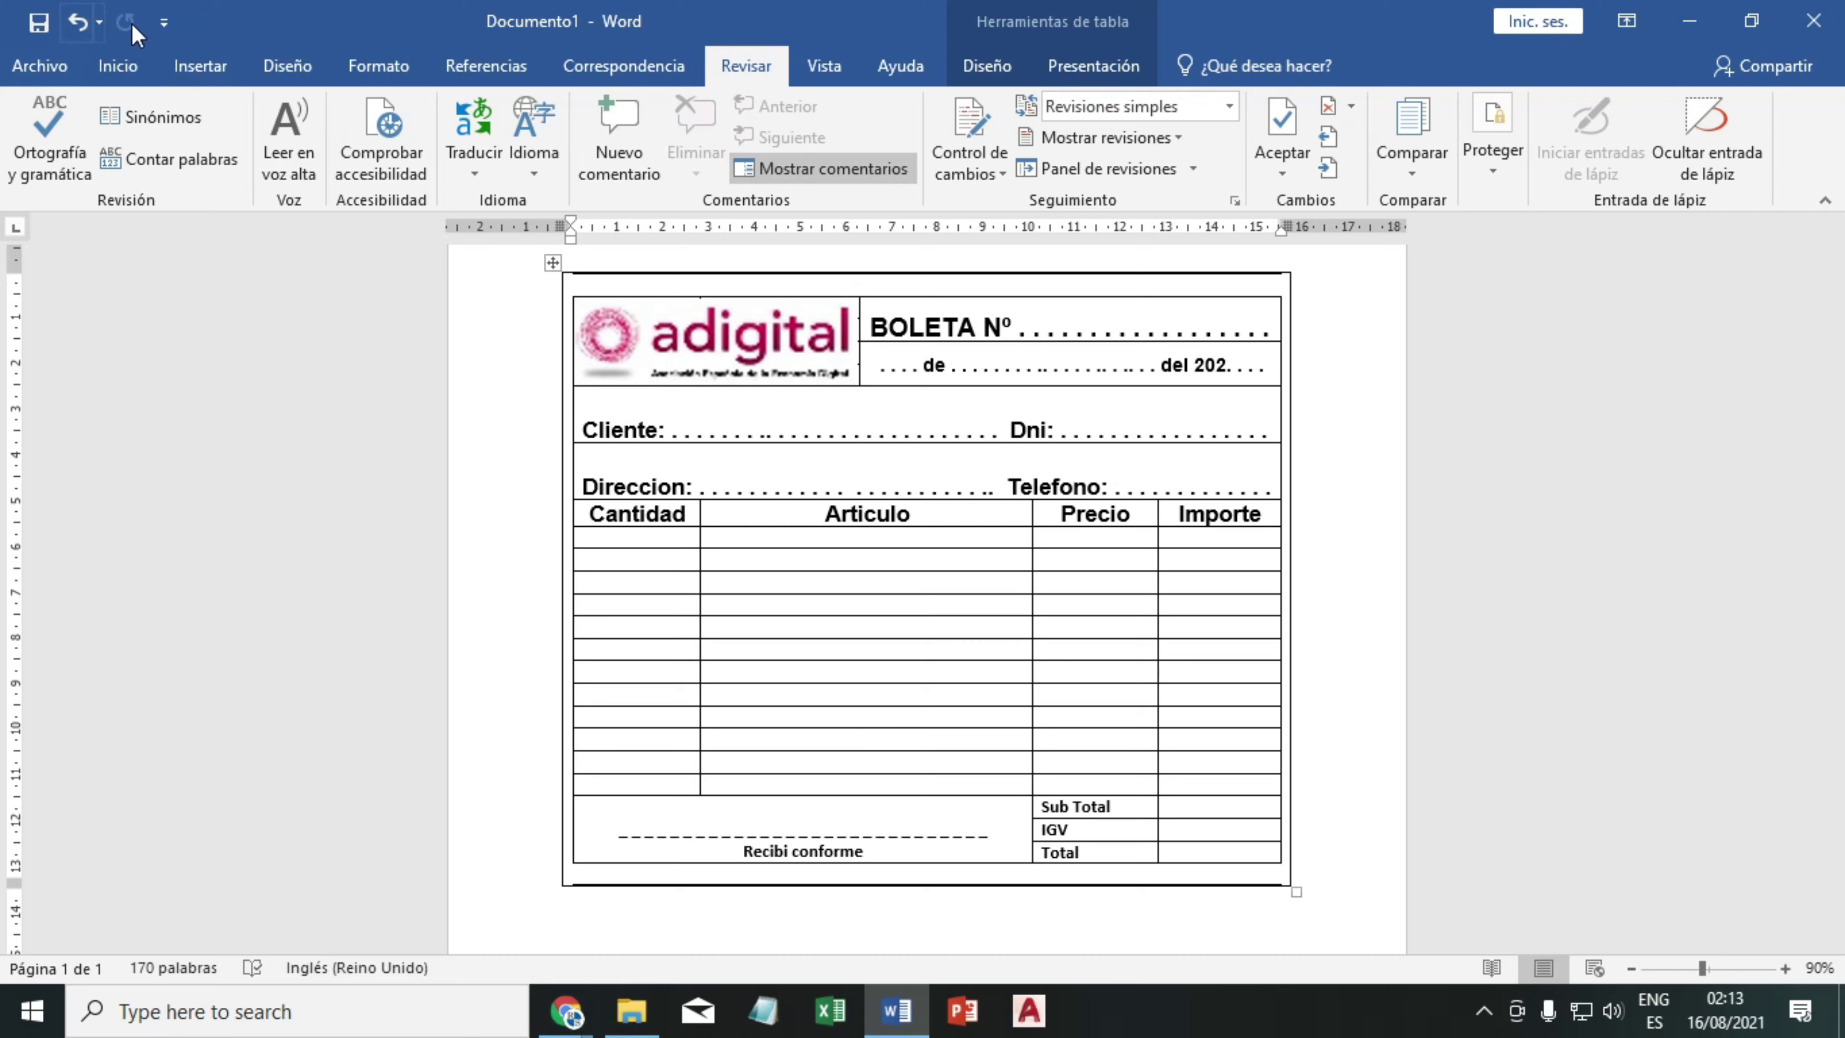
- Add 'Vista previa de impresión e Imprimir' to the Quick Access Toolbar and preview the receipt
{"action": "left_click", "coordinate": [166, 22]}
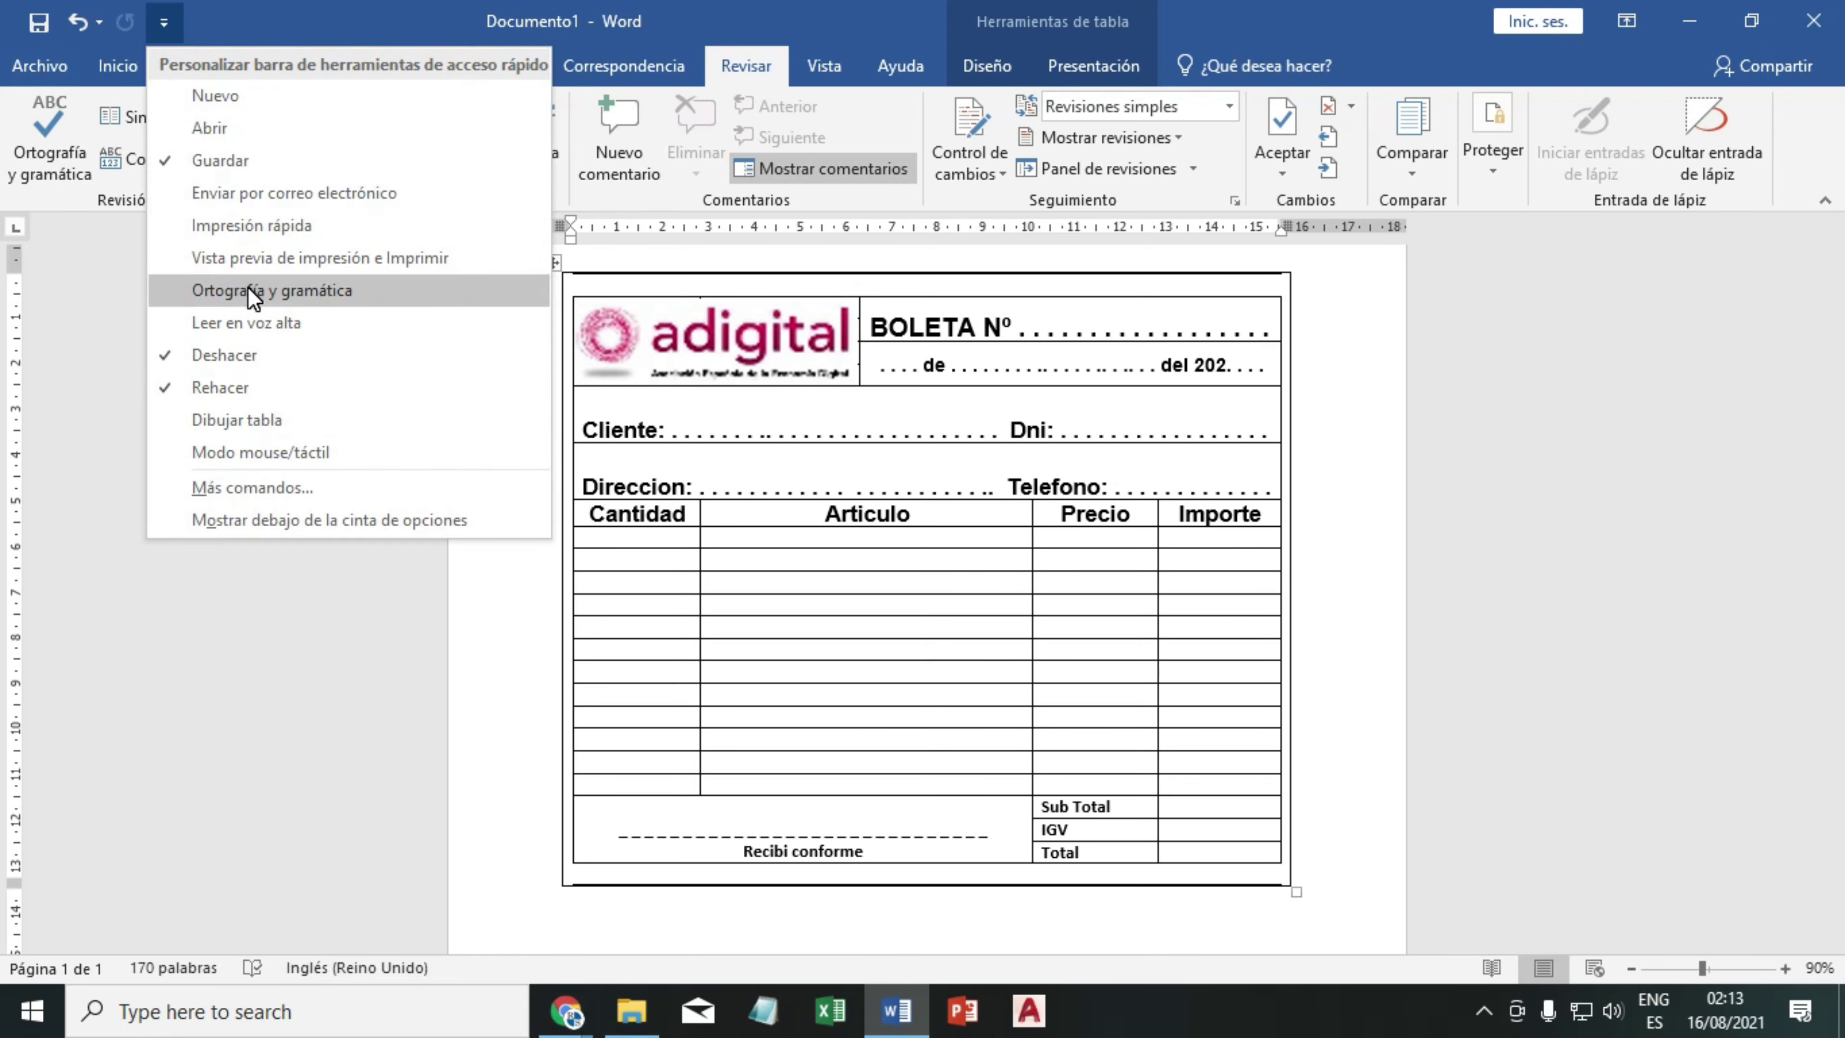
{"action": "left_click", "coordinate": [242, 259]}
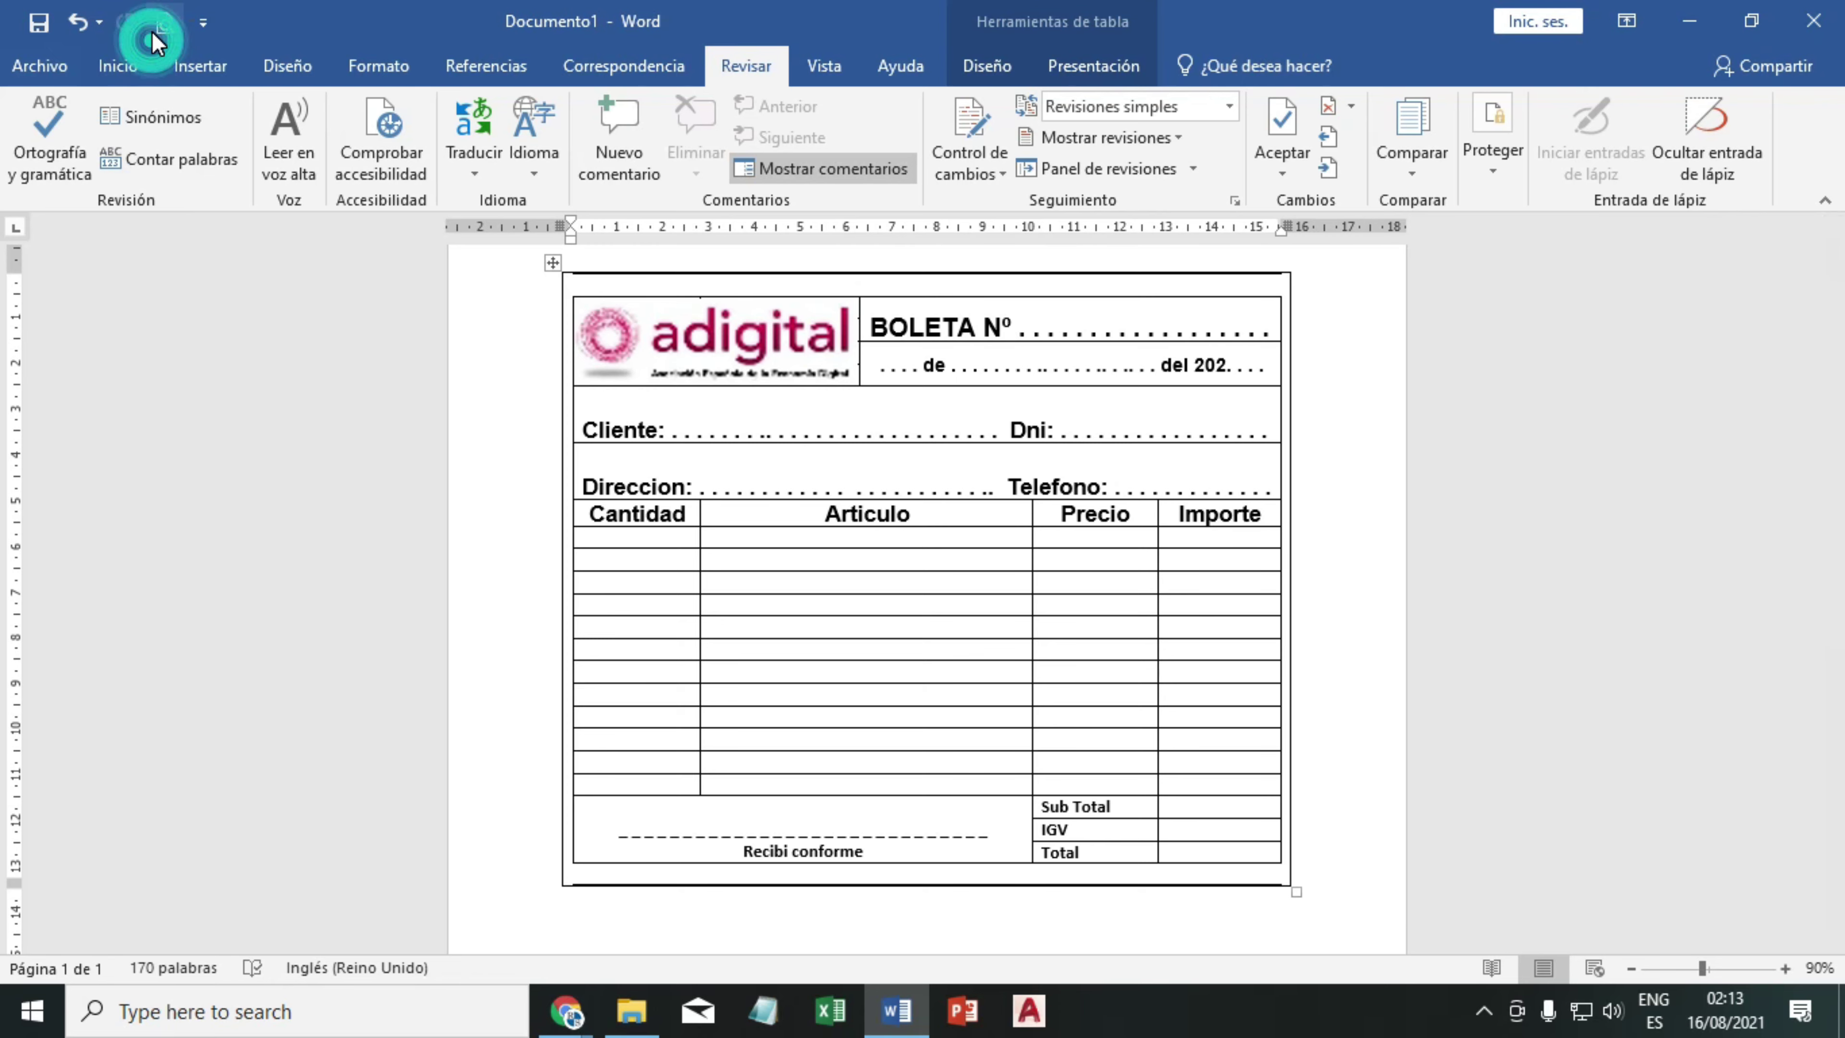
{"action": "left_click", "coordinate": [166, 23]}
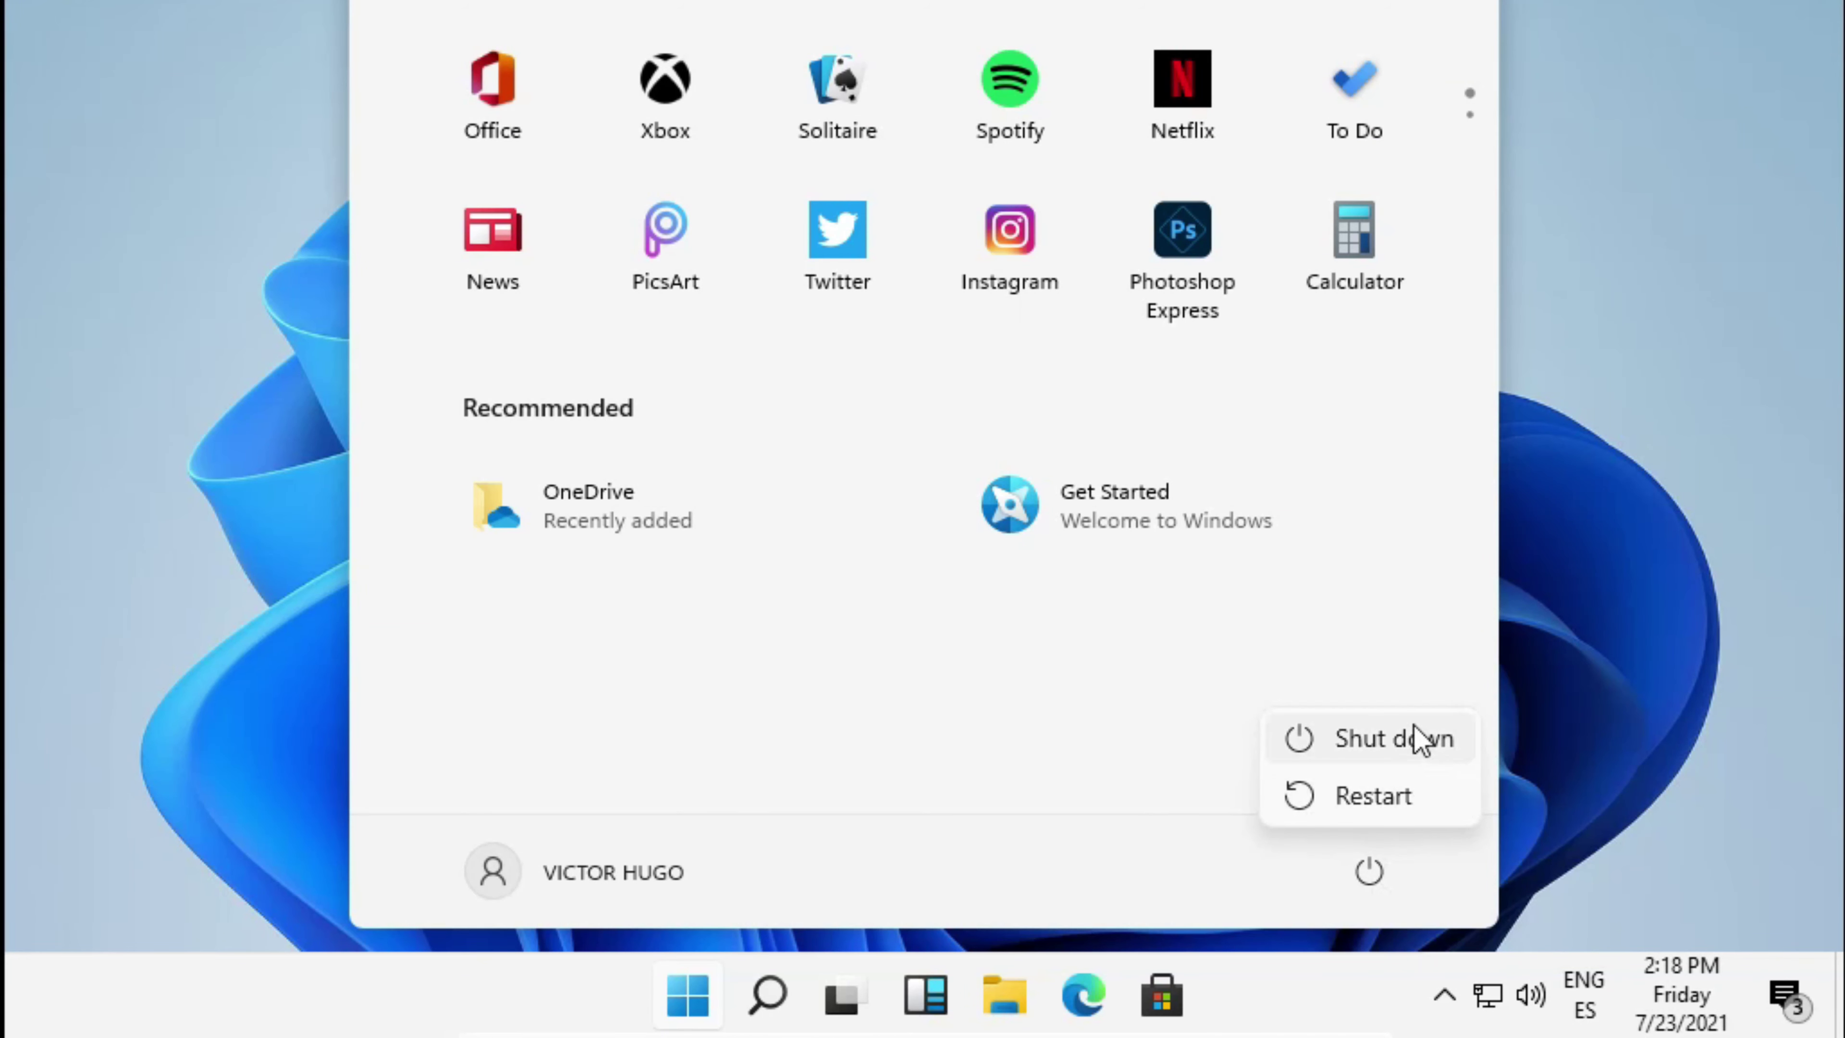
- Shut down the computer from the Windows 11 Start menu power options
{"action": "left_click", "coordinate": [1418, 737]}
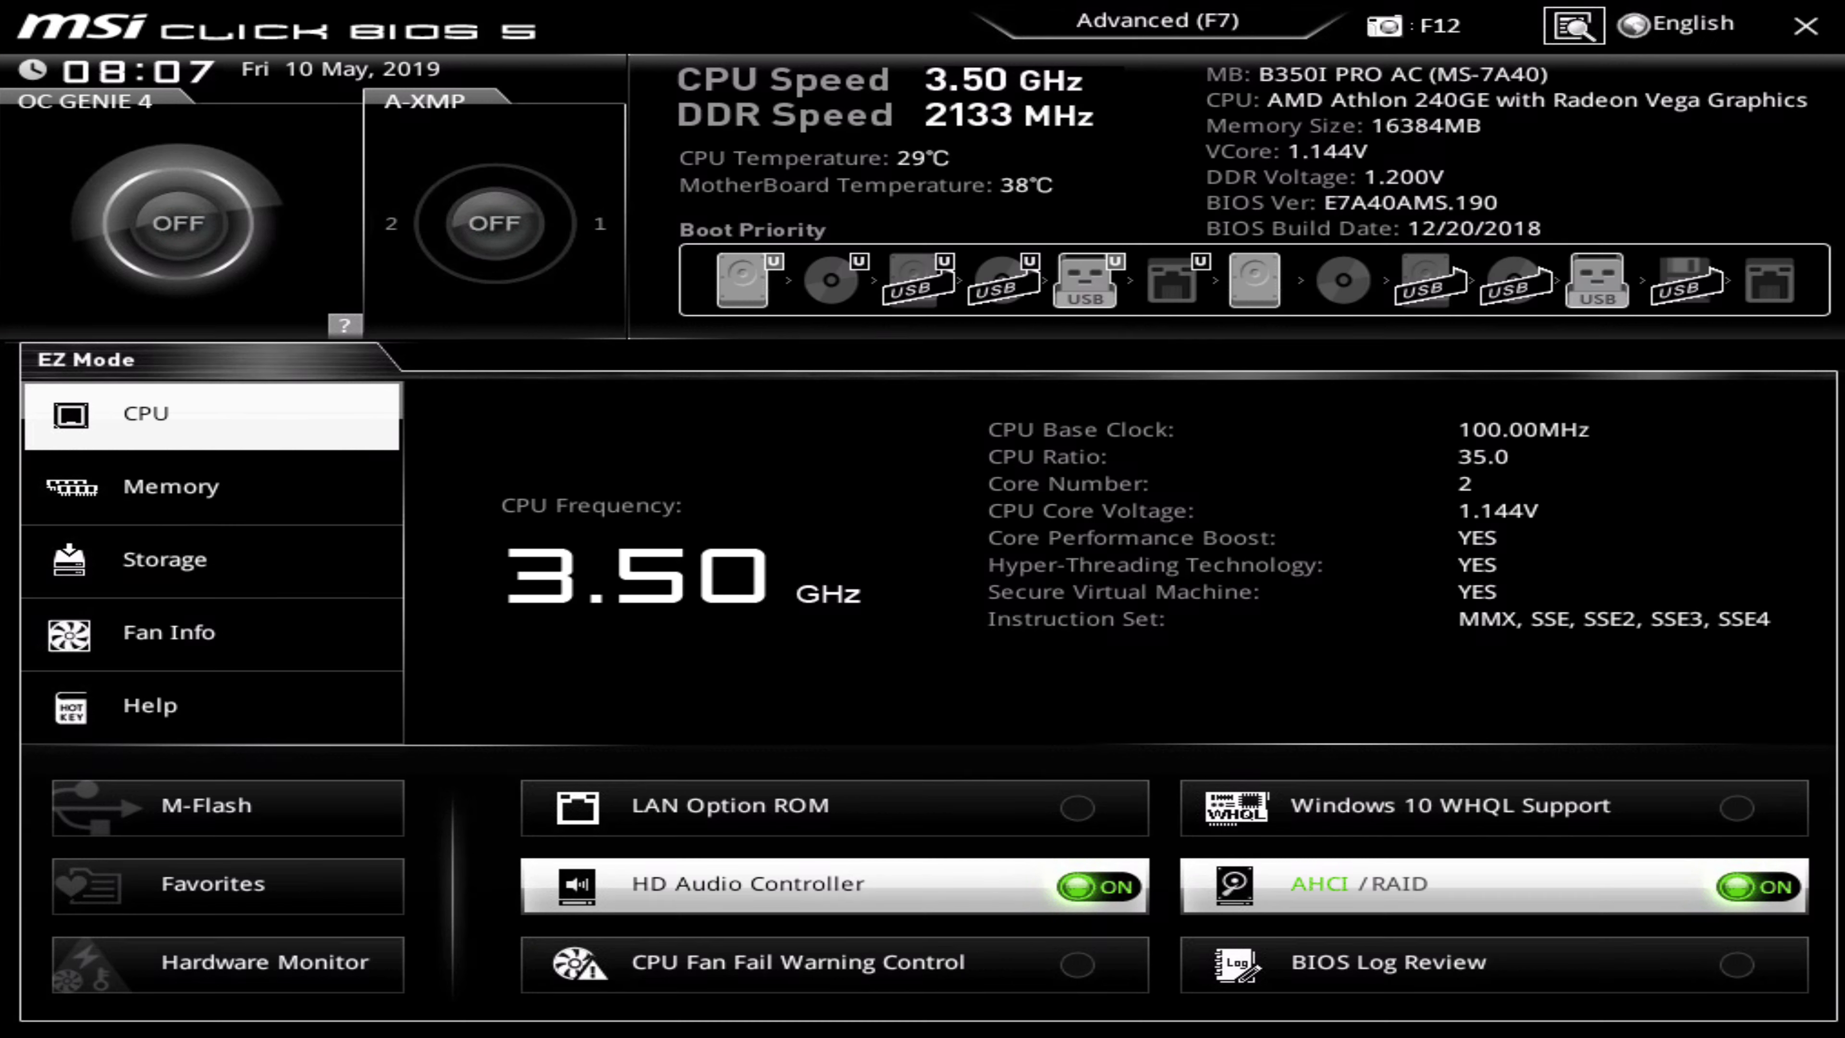